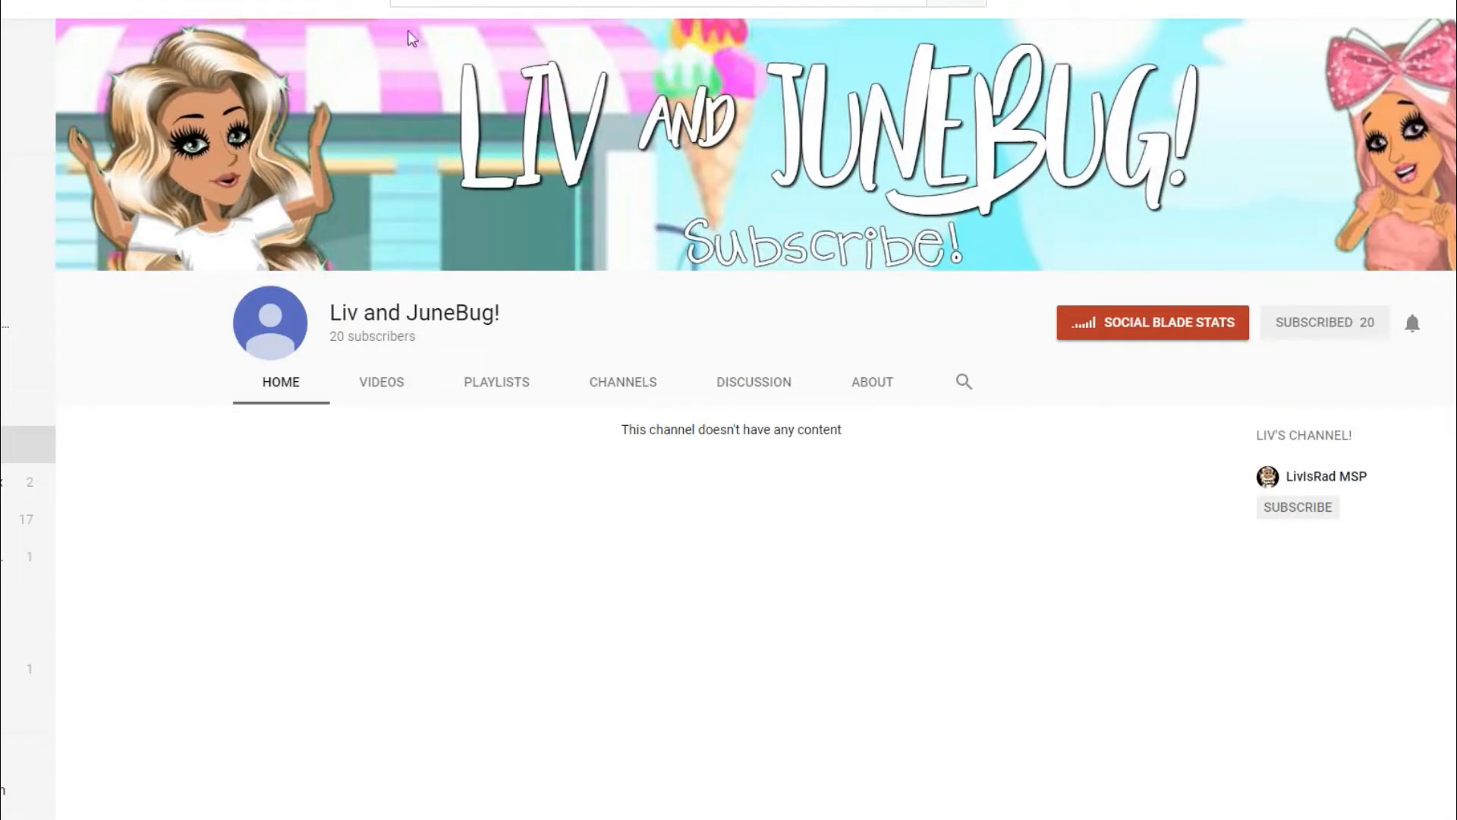
left_click(416, 1)
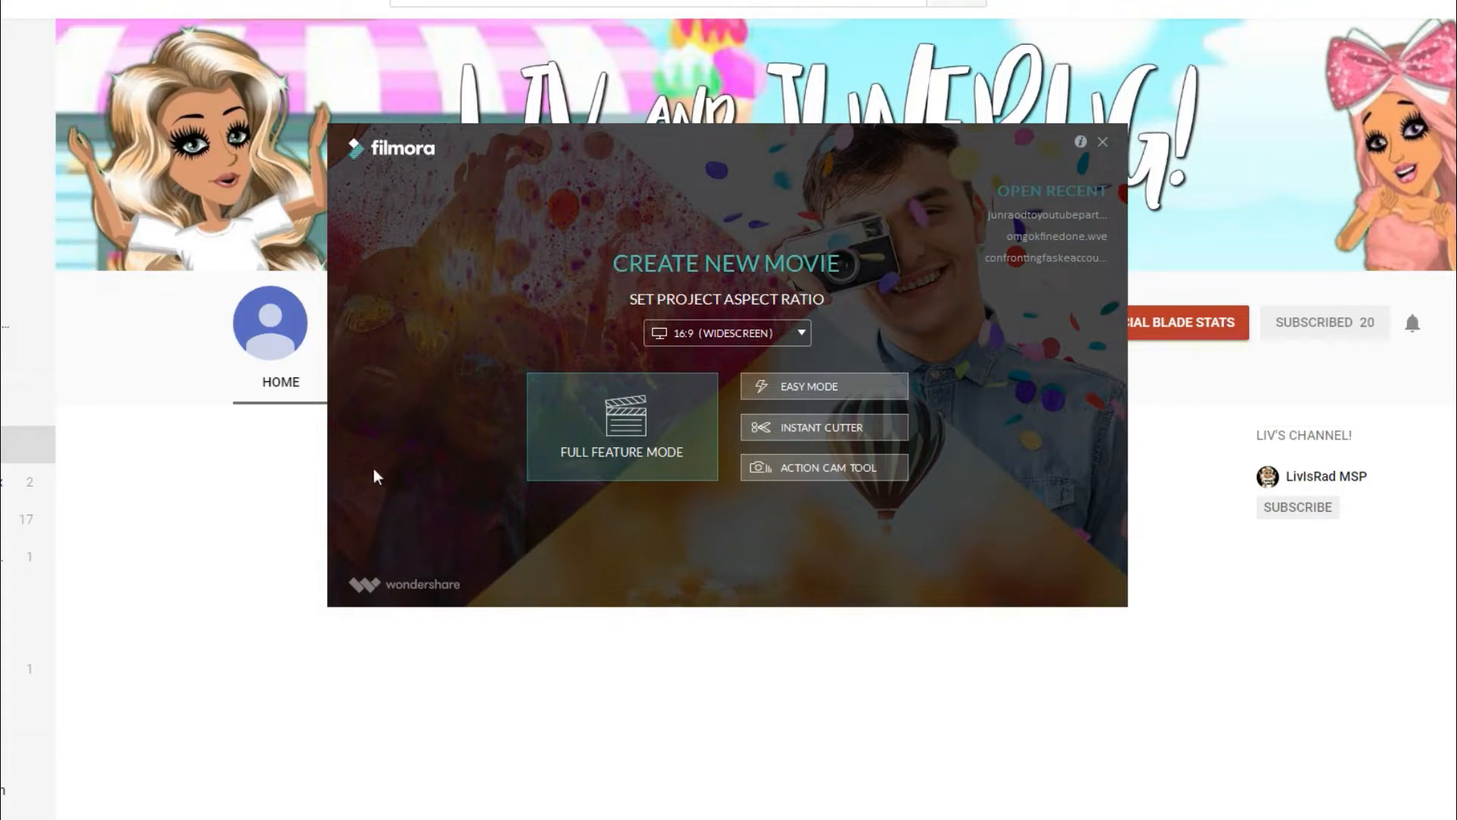
left_click(246, 493)
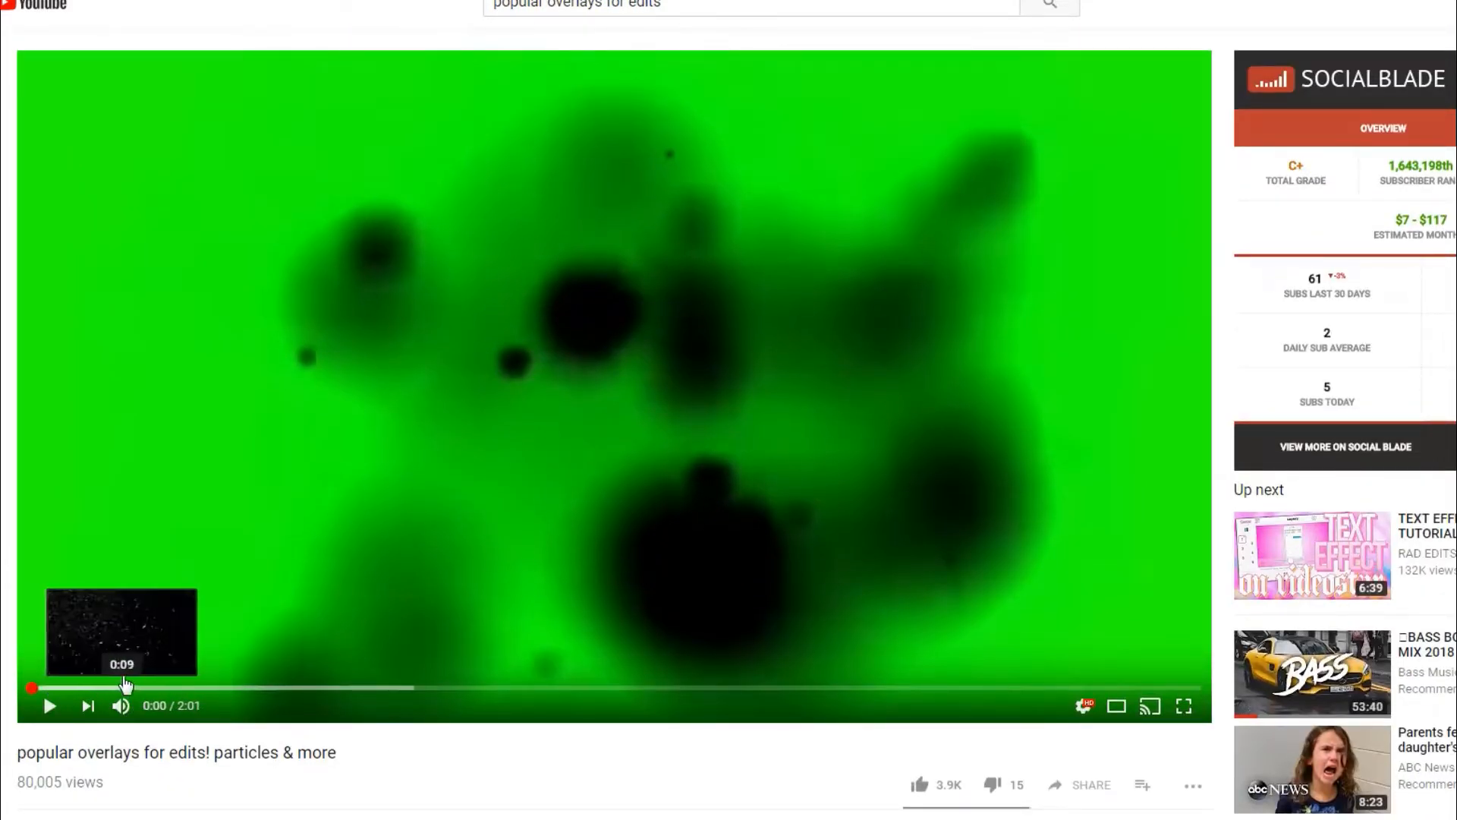
Skim through the "popular overlays for edits! particles & more" video and briefly play its particle trail section from 1:15.
left_click(202, 687)
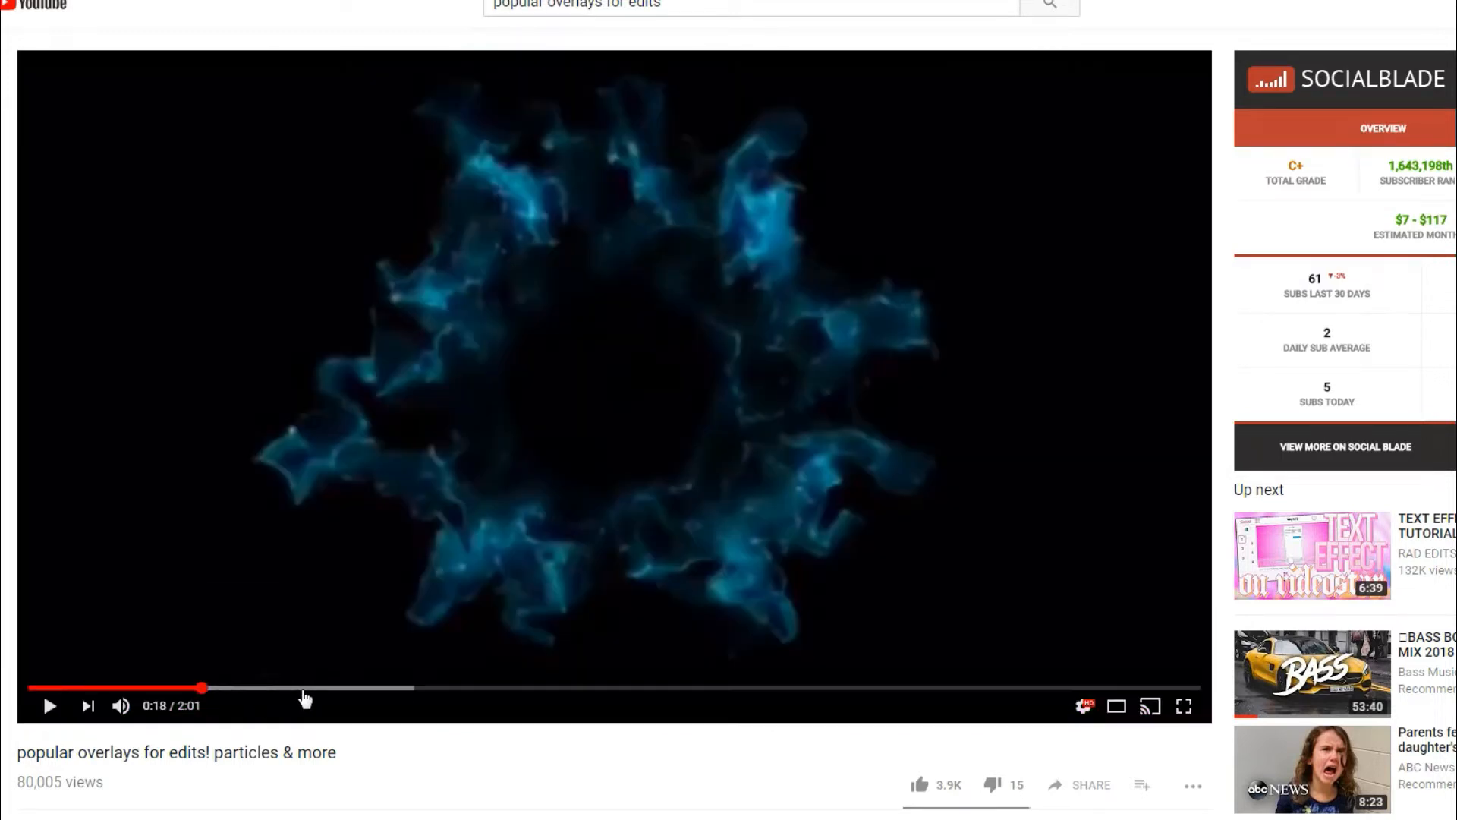
left_click(335, 688)
left_click(429, 688)
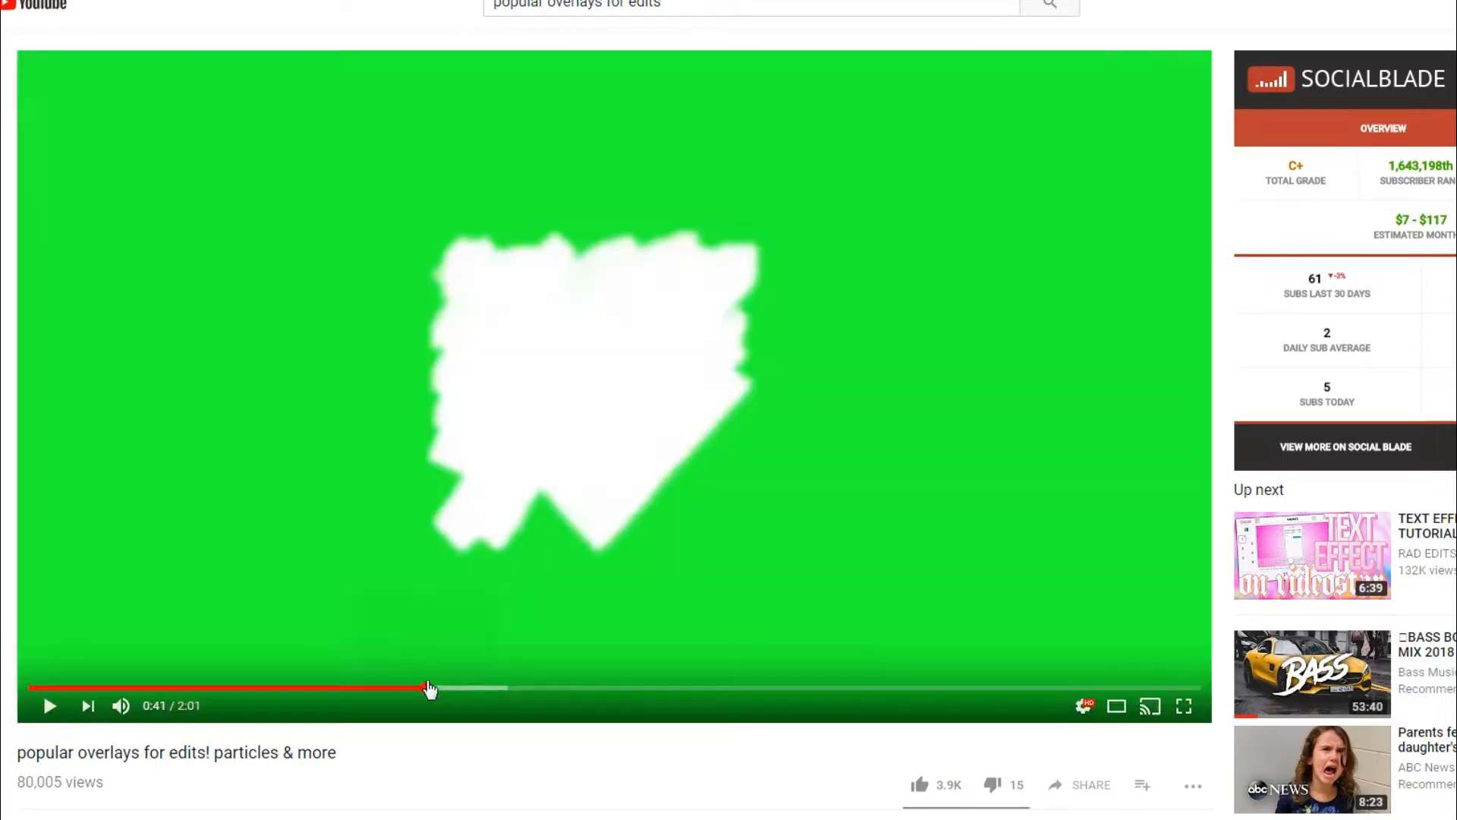
left_click(531, 687)
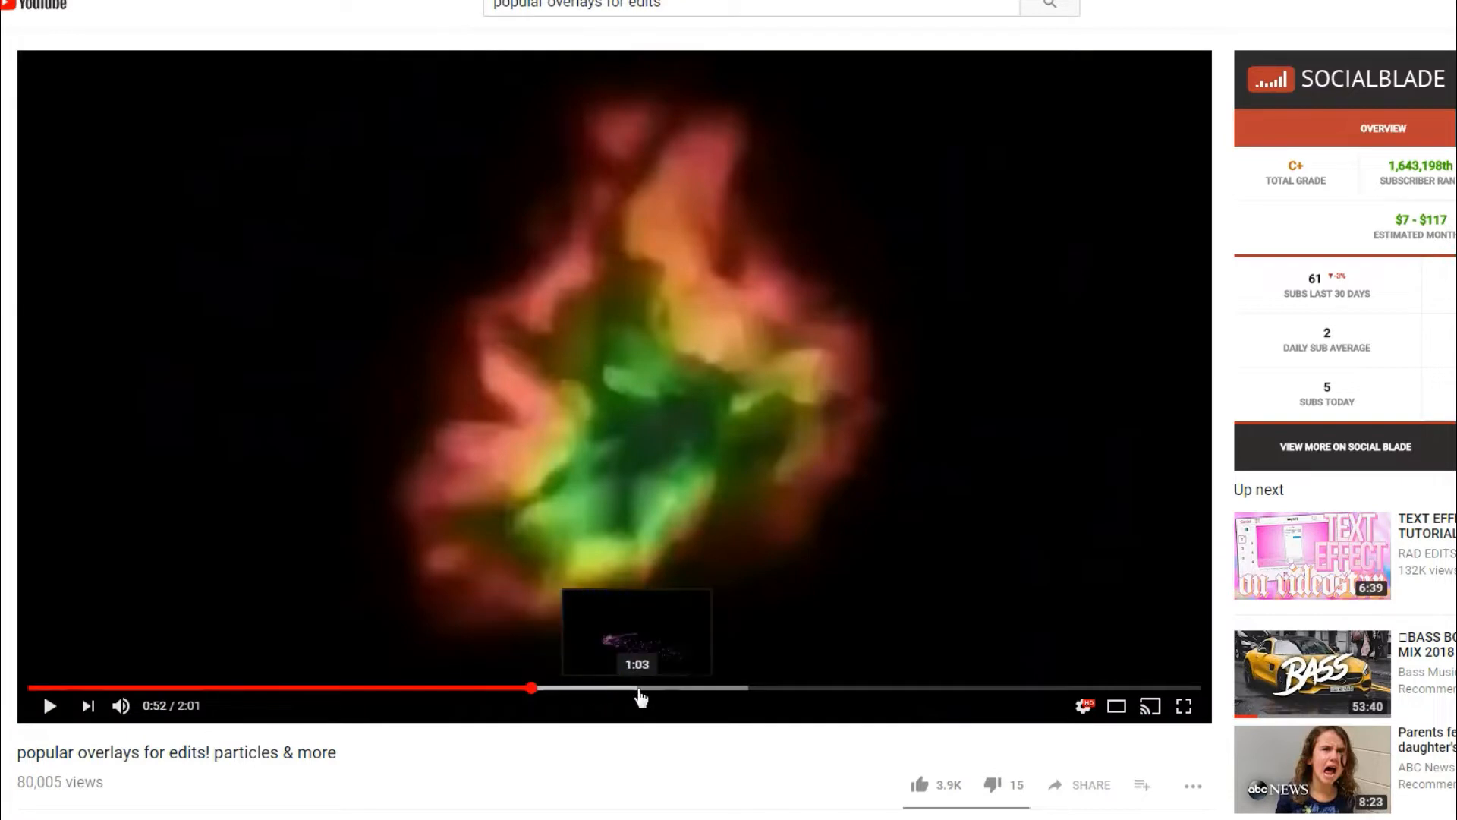
left_click(639, 688)
left_click(689, 688)
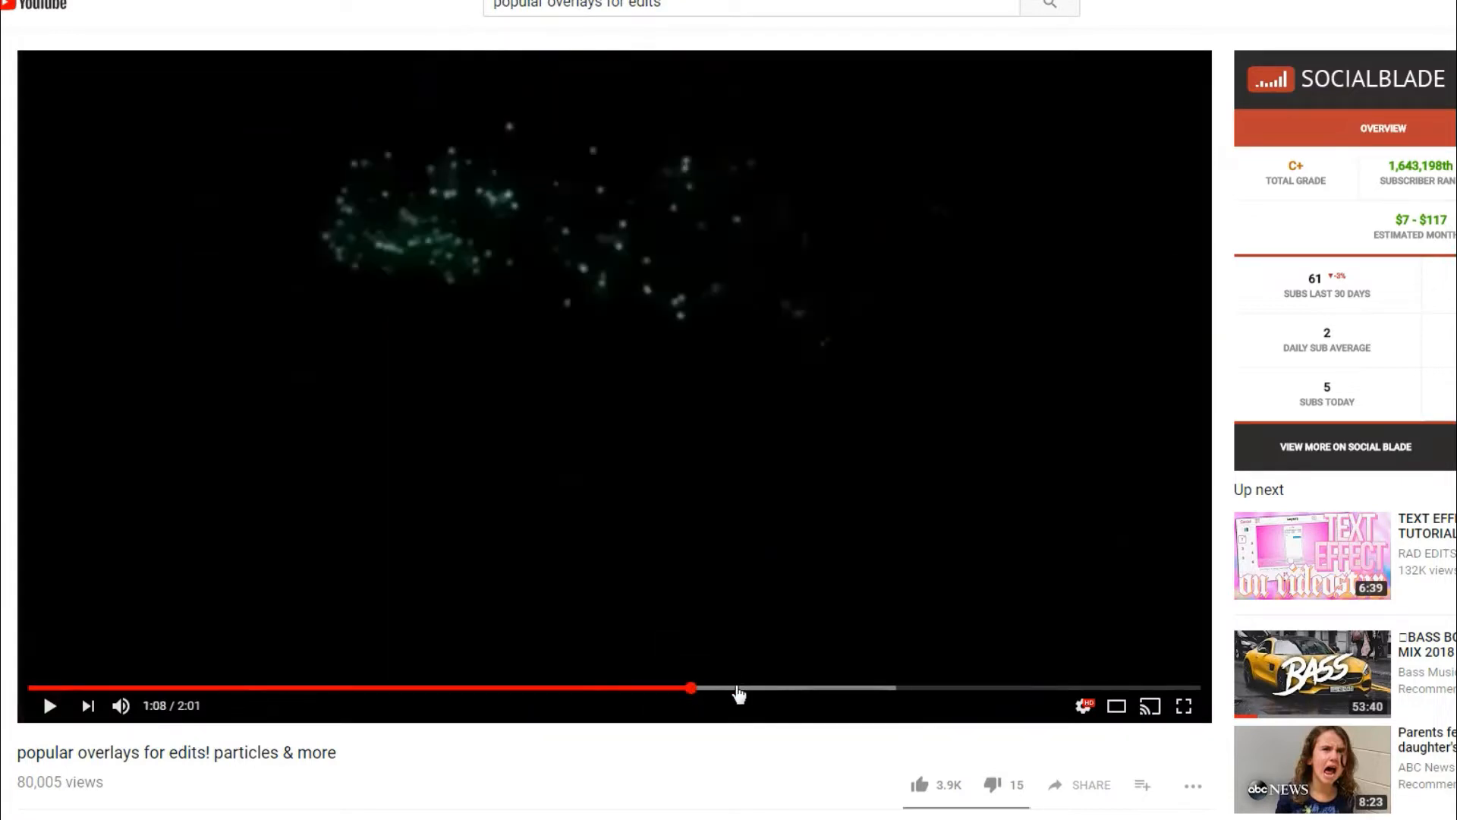
left_click(759, 688)
left_click(797, 688)
left_click(842, 688)
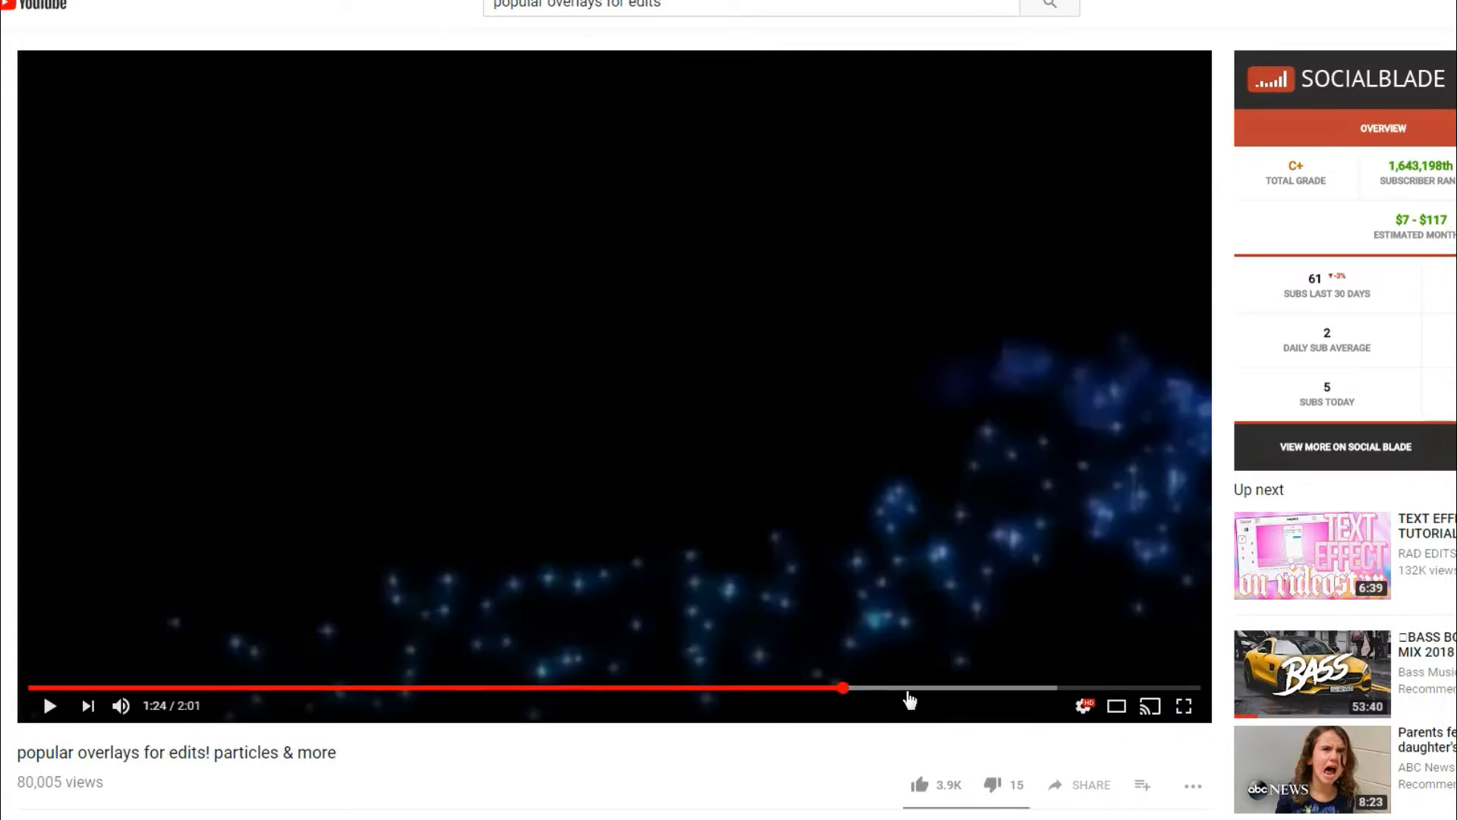
left_click(890, 688)
left_click(973, 688)
left_click(874, 689)
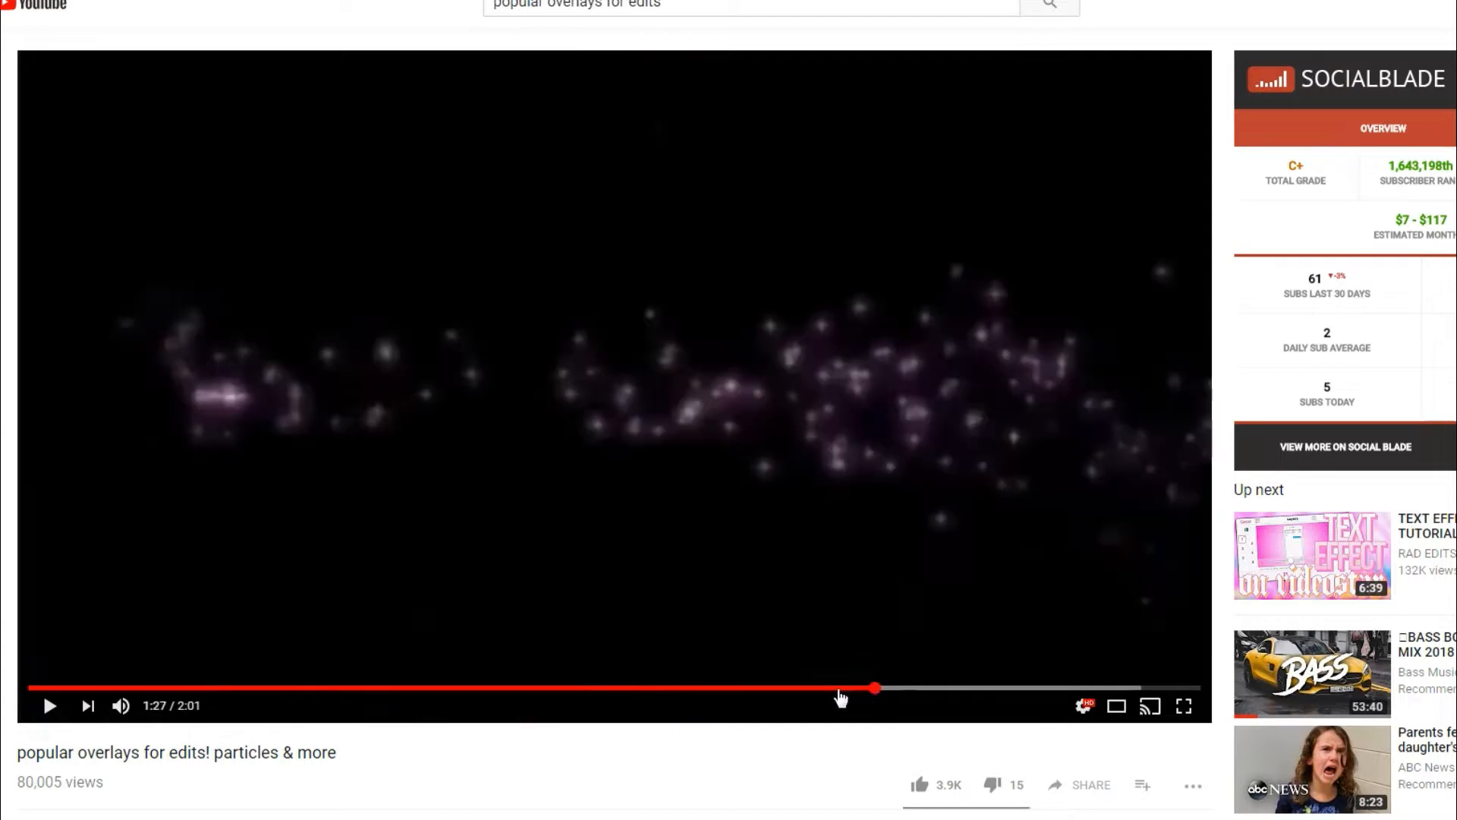
left_click(807, 688)
left_click(781, 689)
left_click(759, 689)
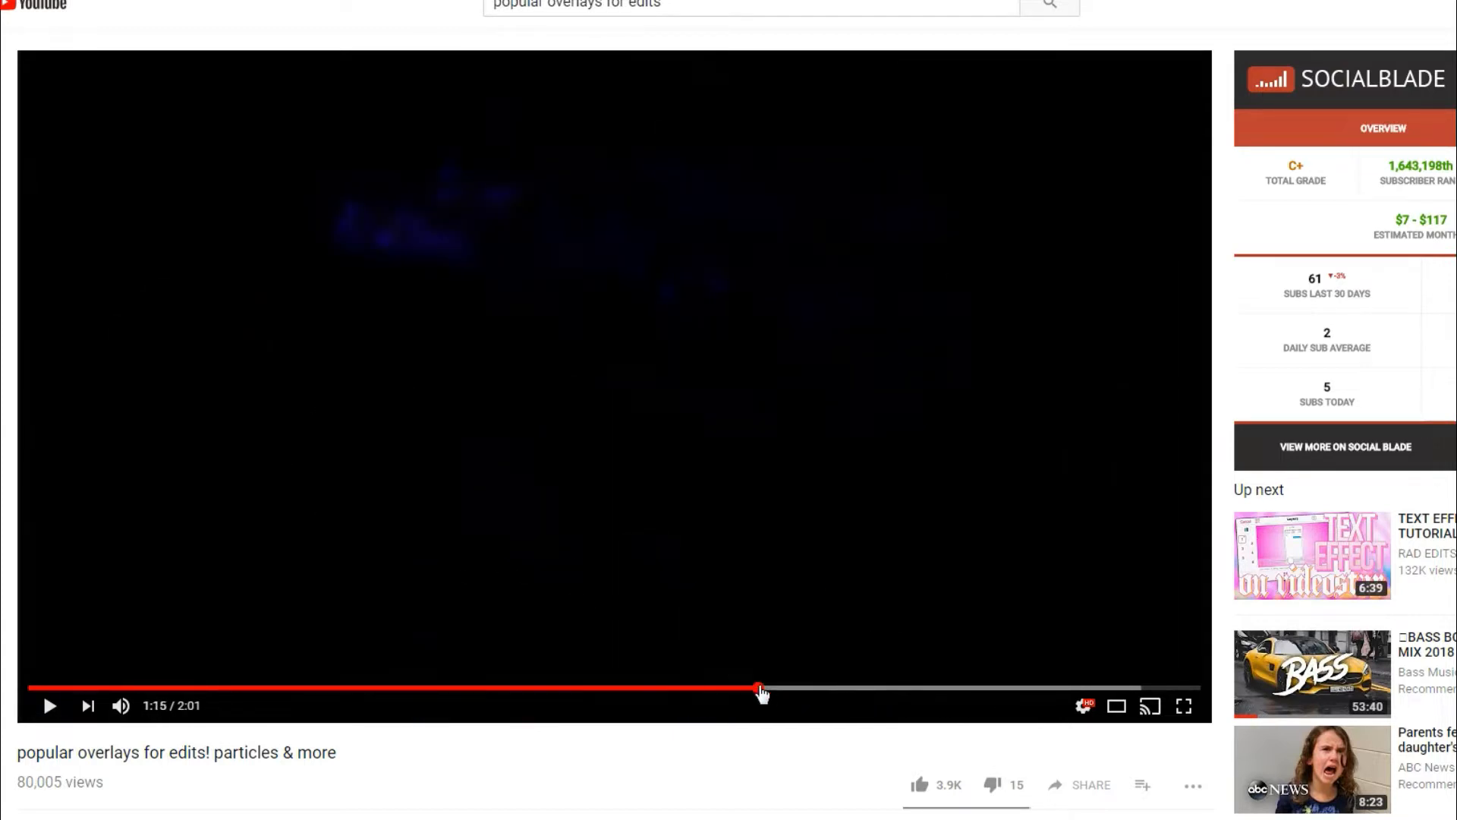
left_click(627, 643)
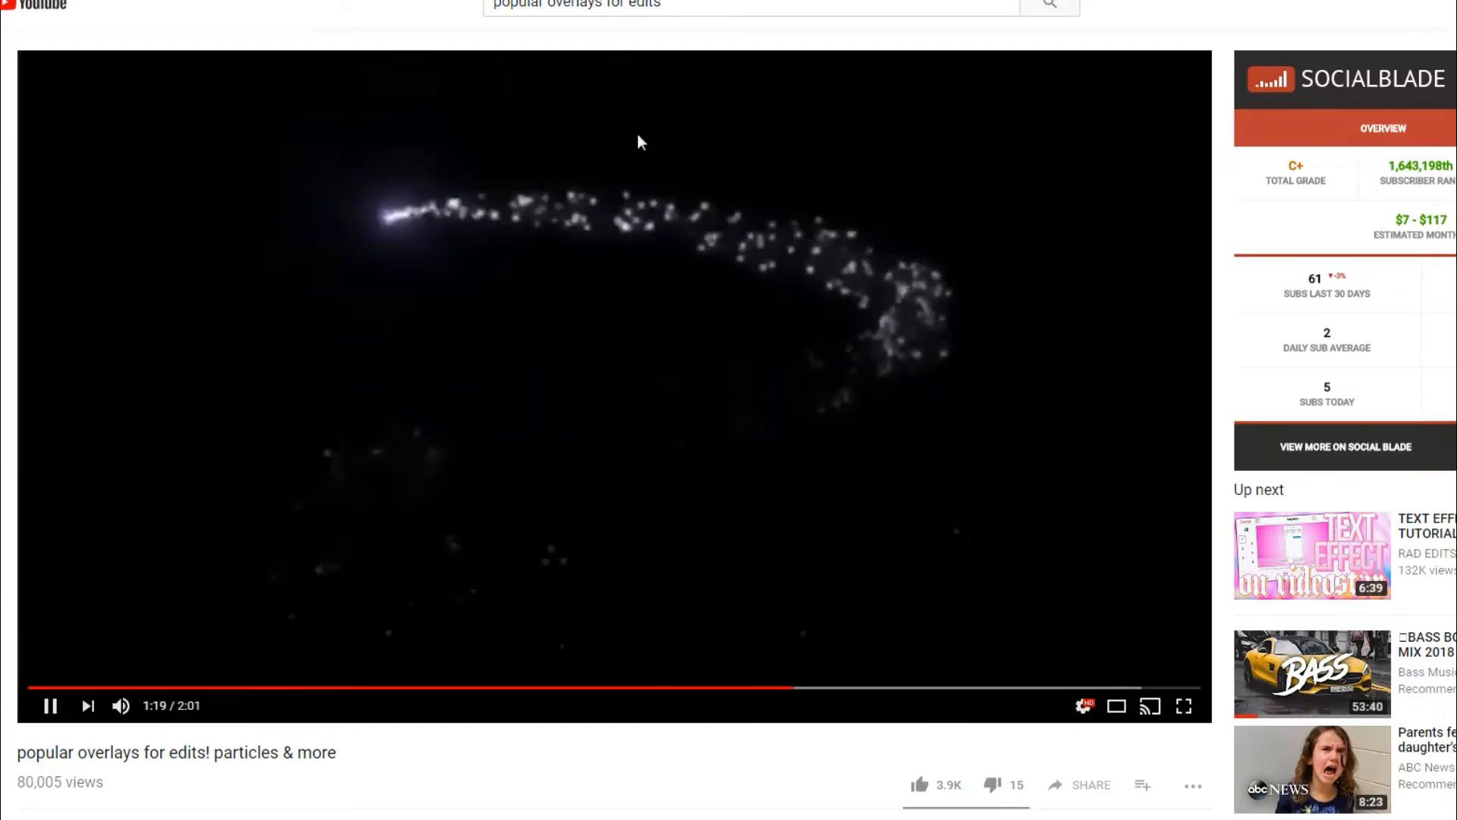
left_click(424, 494)
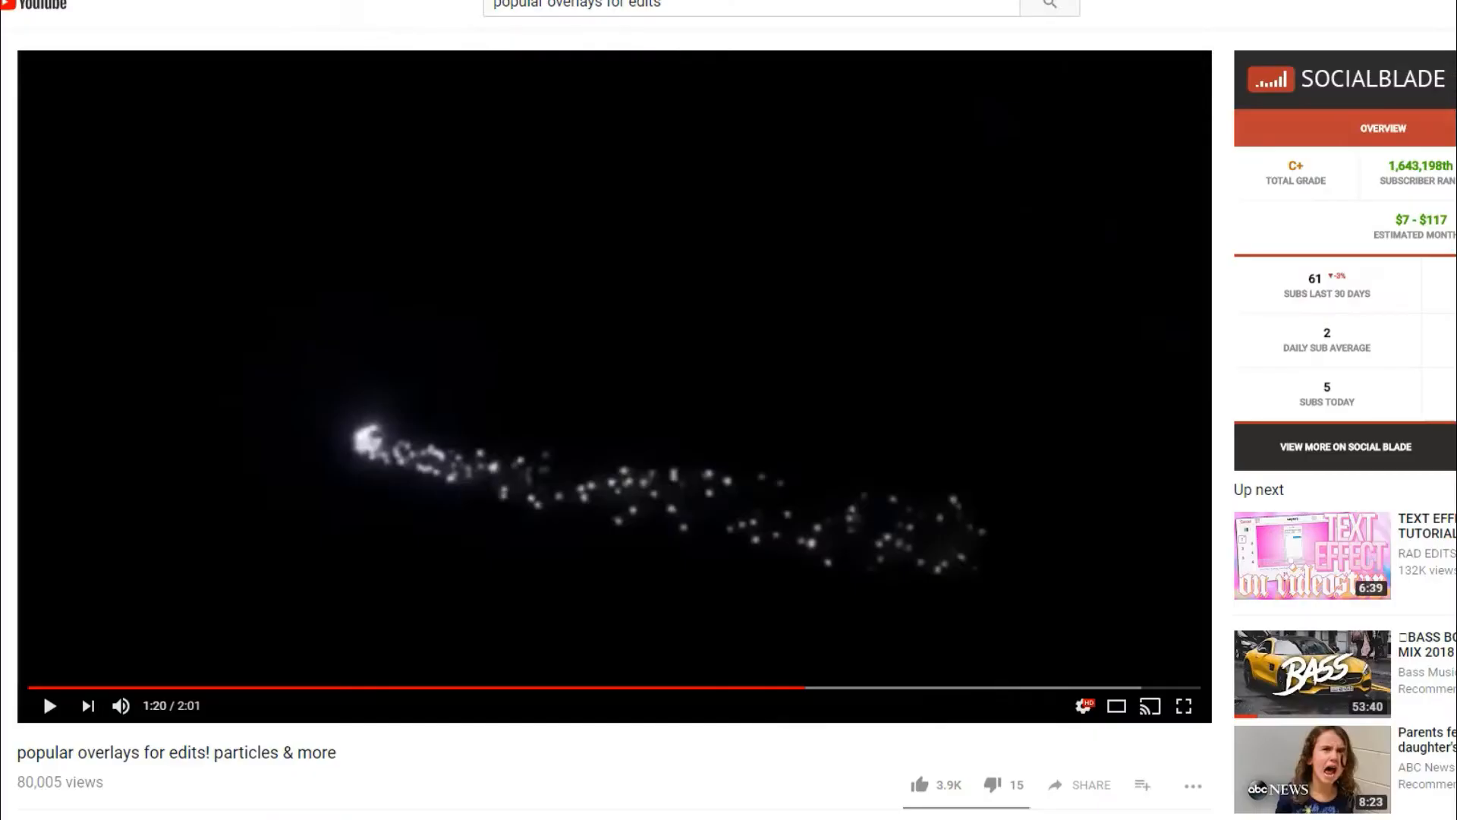
type("c")
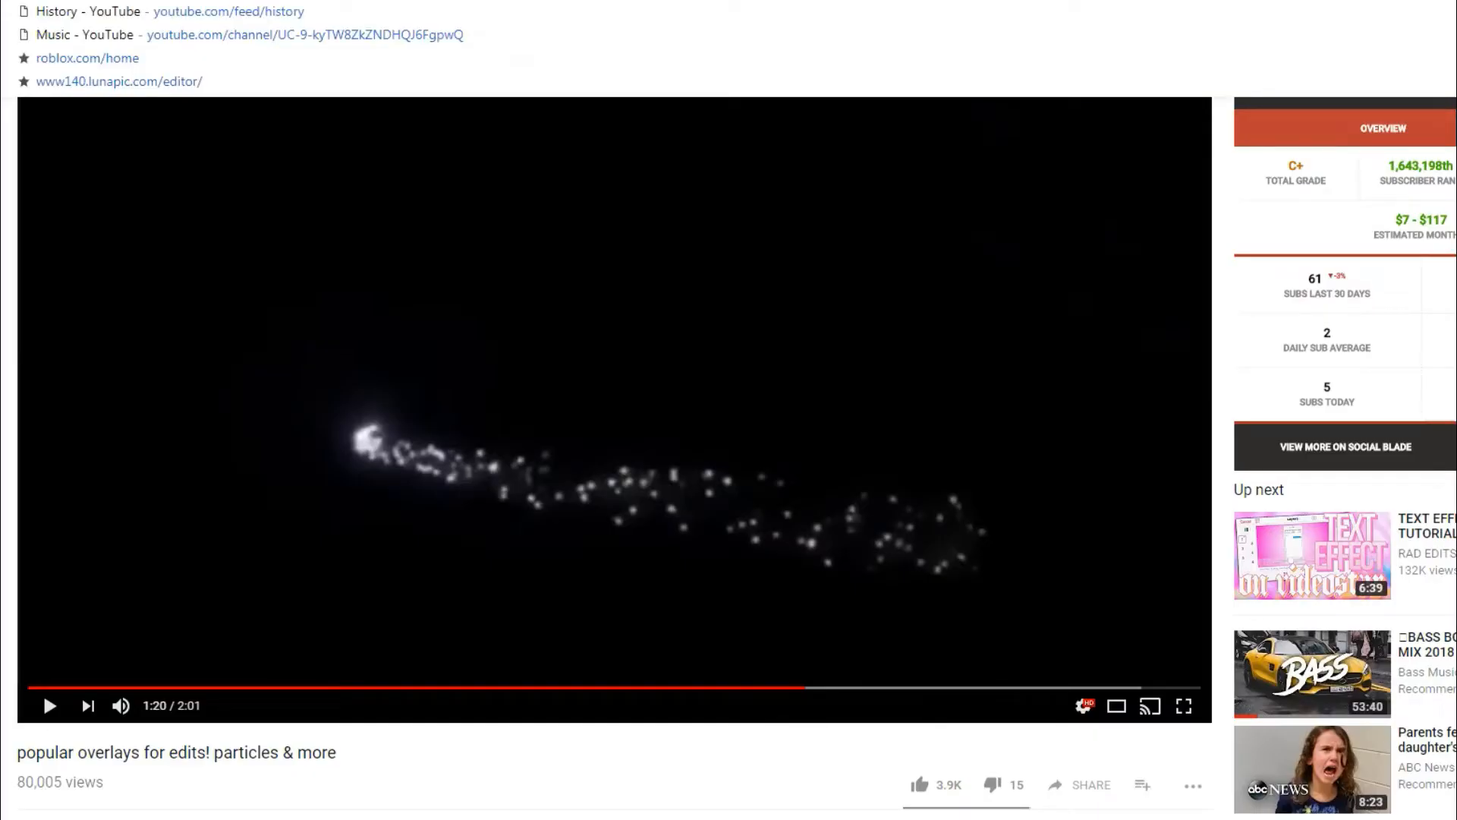
key("Return")
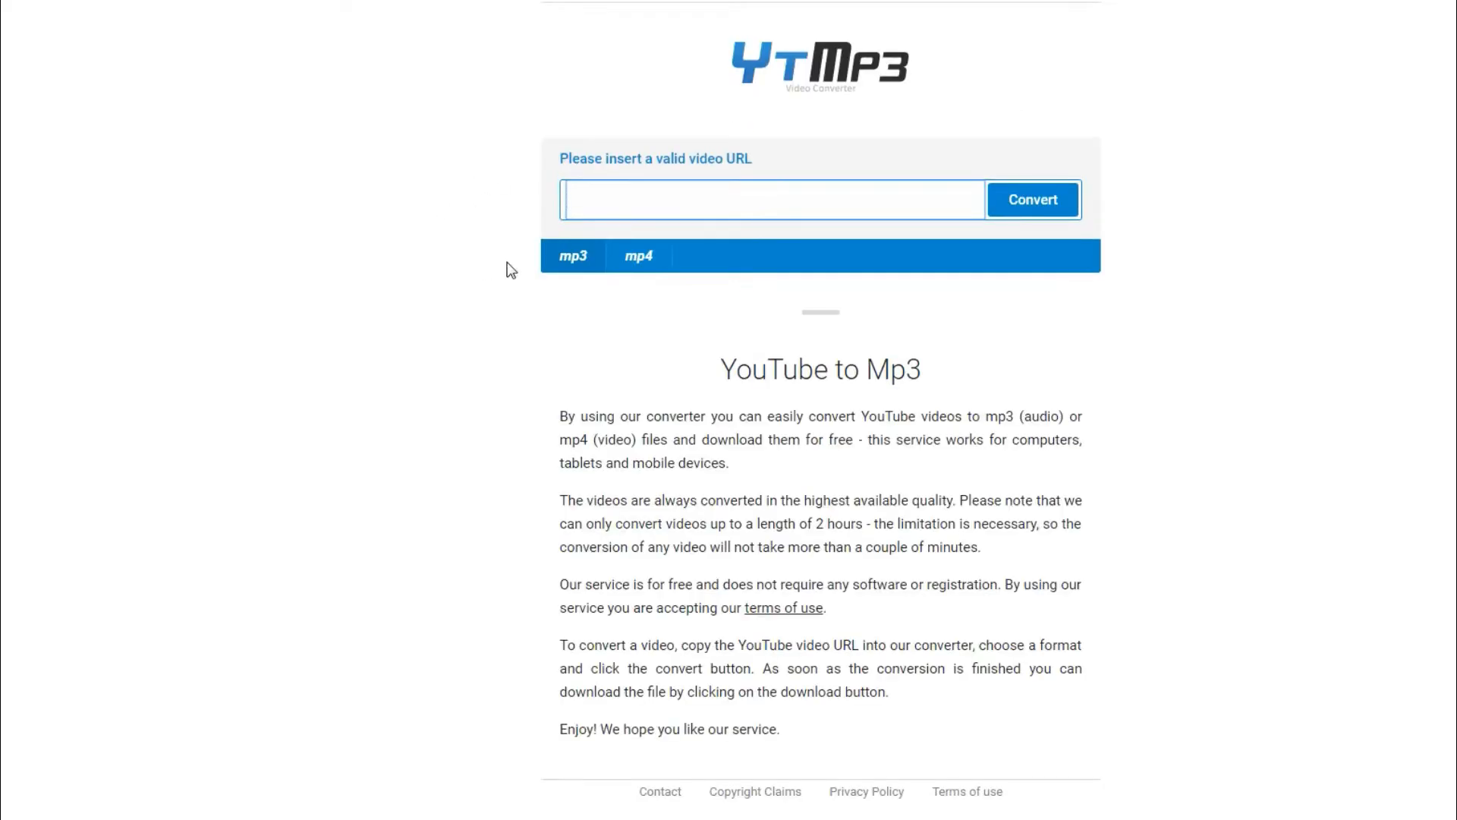
left_click(567, 264)
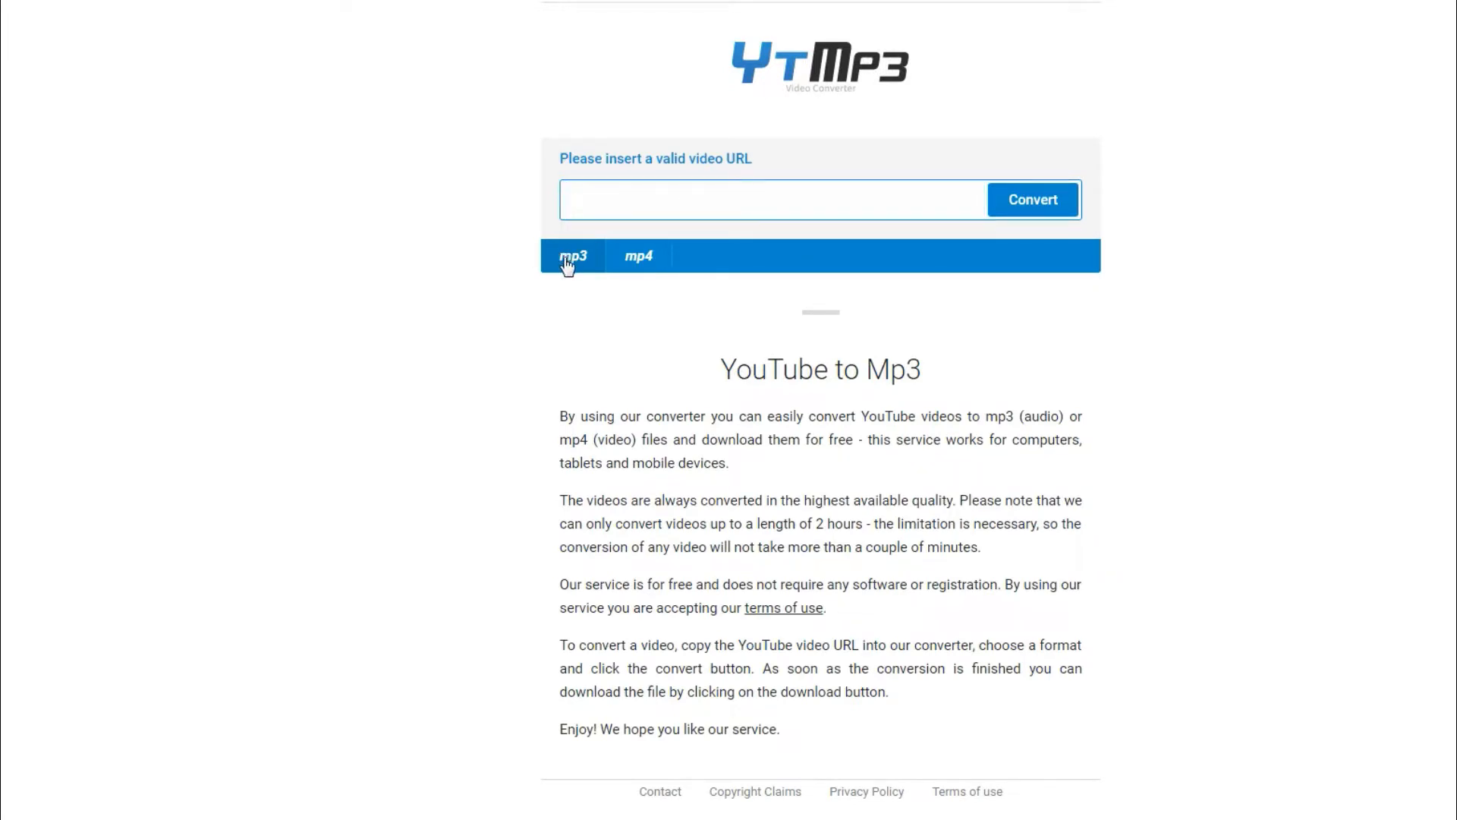
left_click(638, 258)
left_click(652, 196)
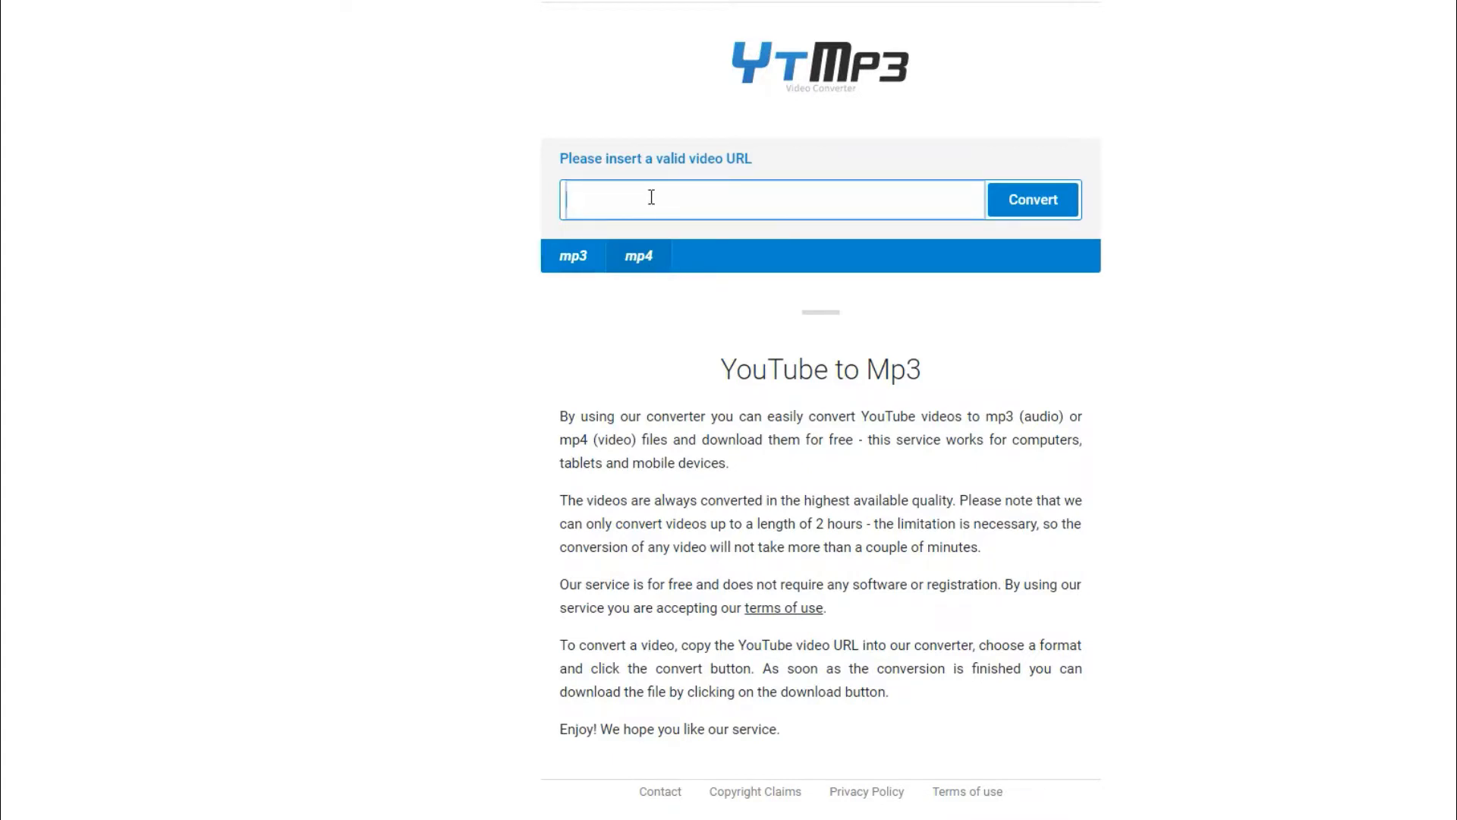
type("https://www.youtube.com/watch?v=MF0ppsDQ8_A")
left_click(1058, 207)
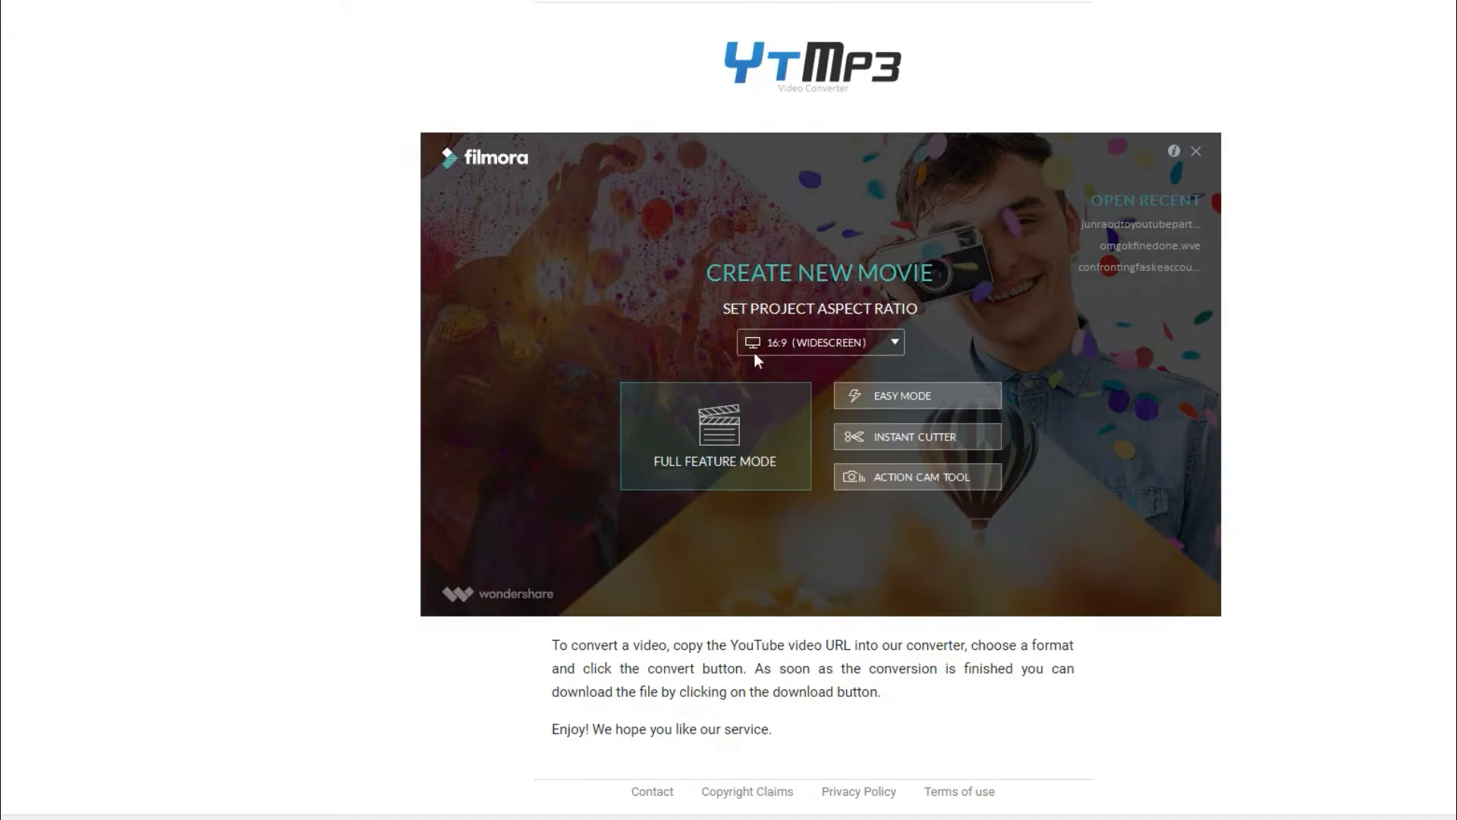
Switch to Filmora, start a 16:9 project in full feature mode and import the "popular overlays for edits! particles & more" video.
left_click(715, 440)
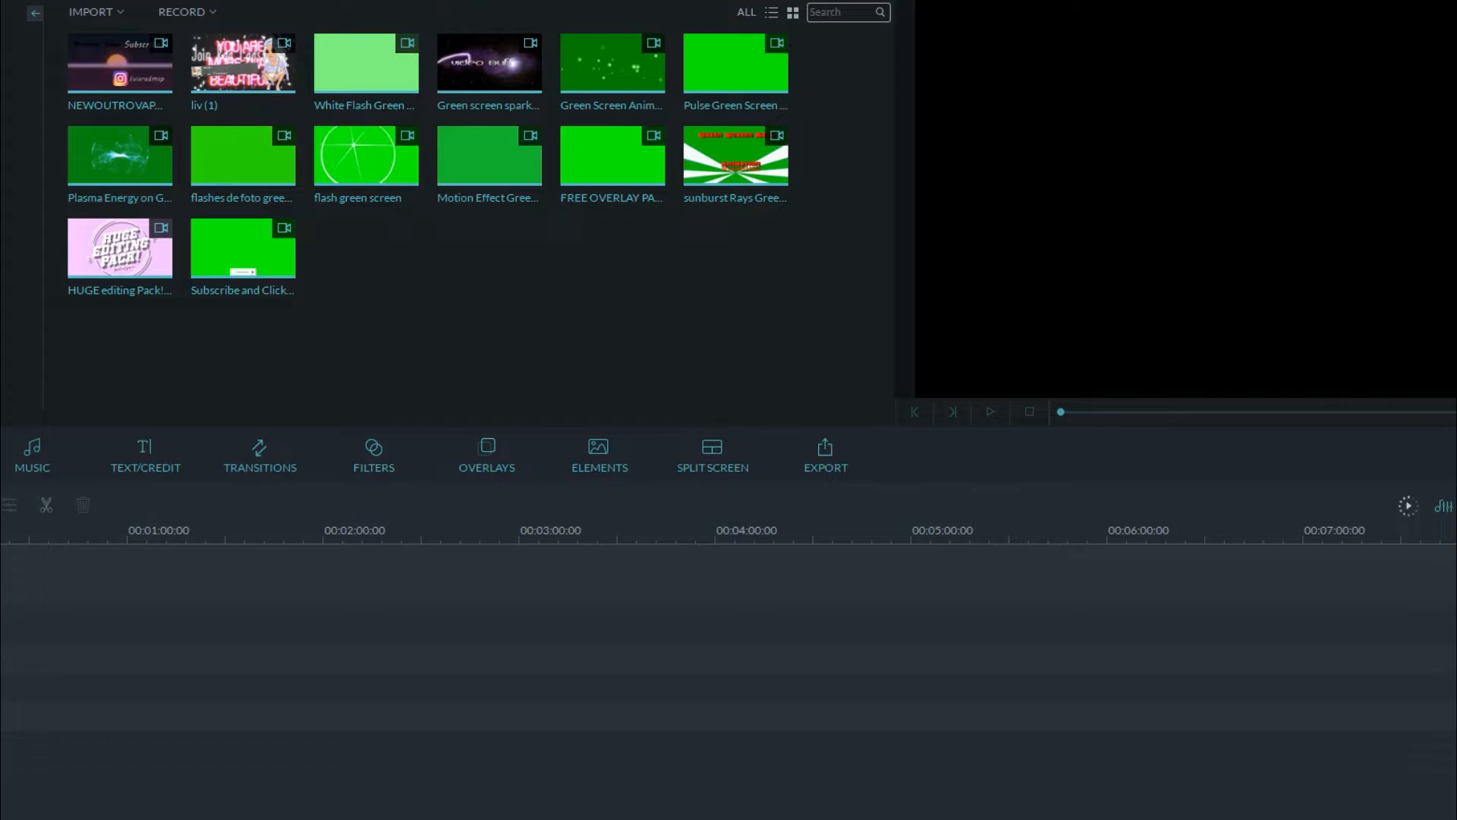
left_click(91, 11)
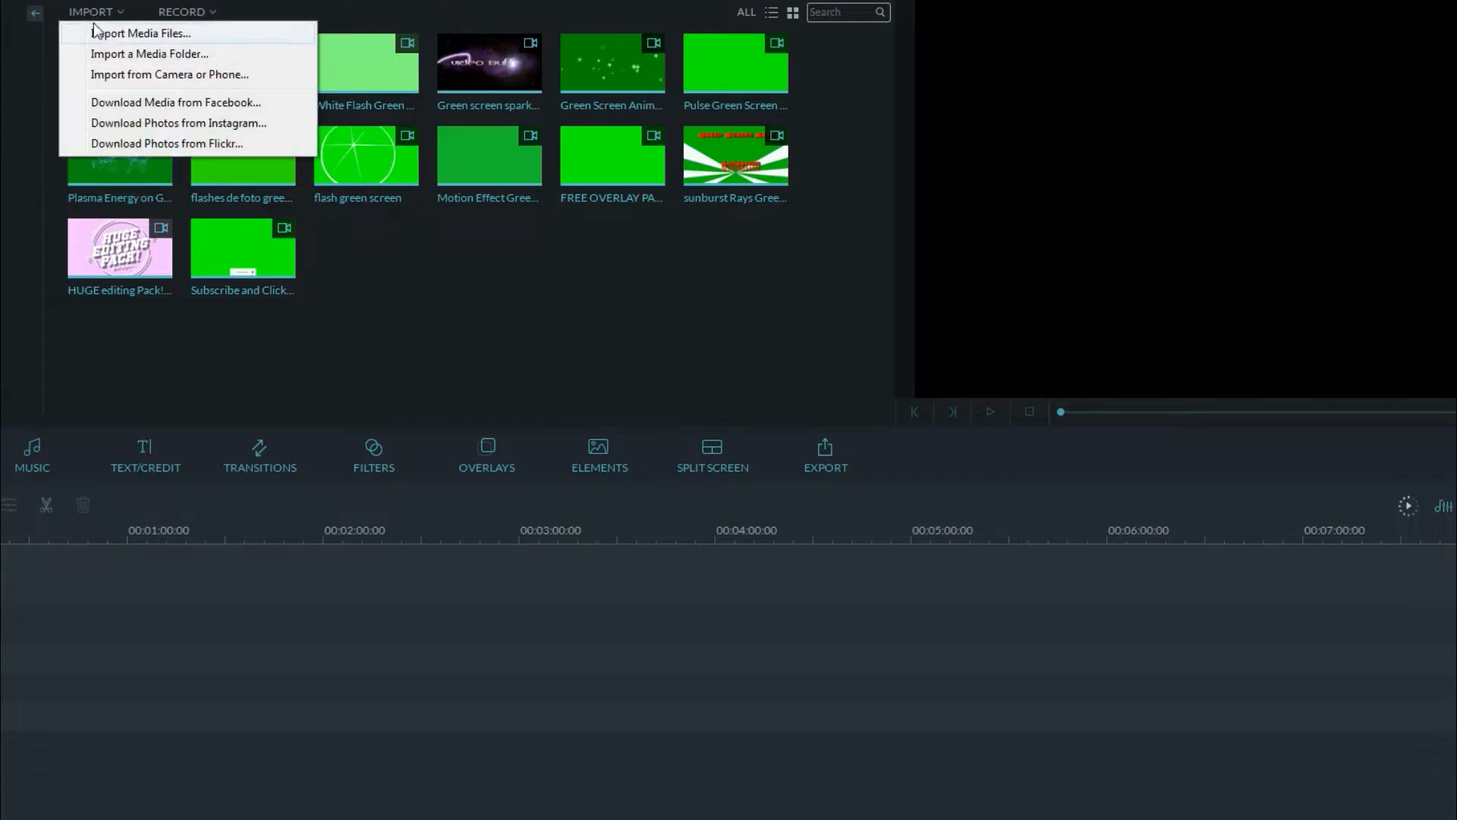
left_click(96, 32)
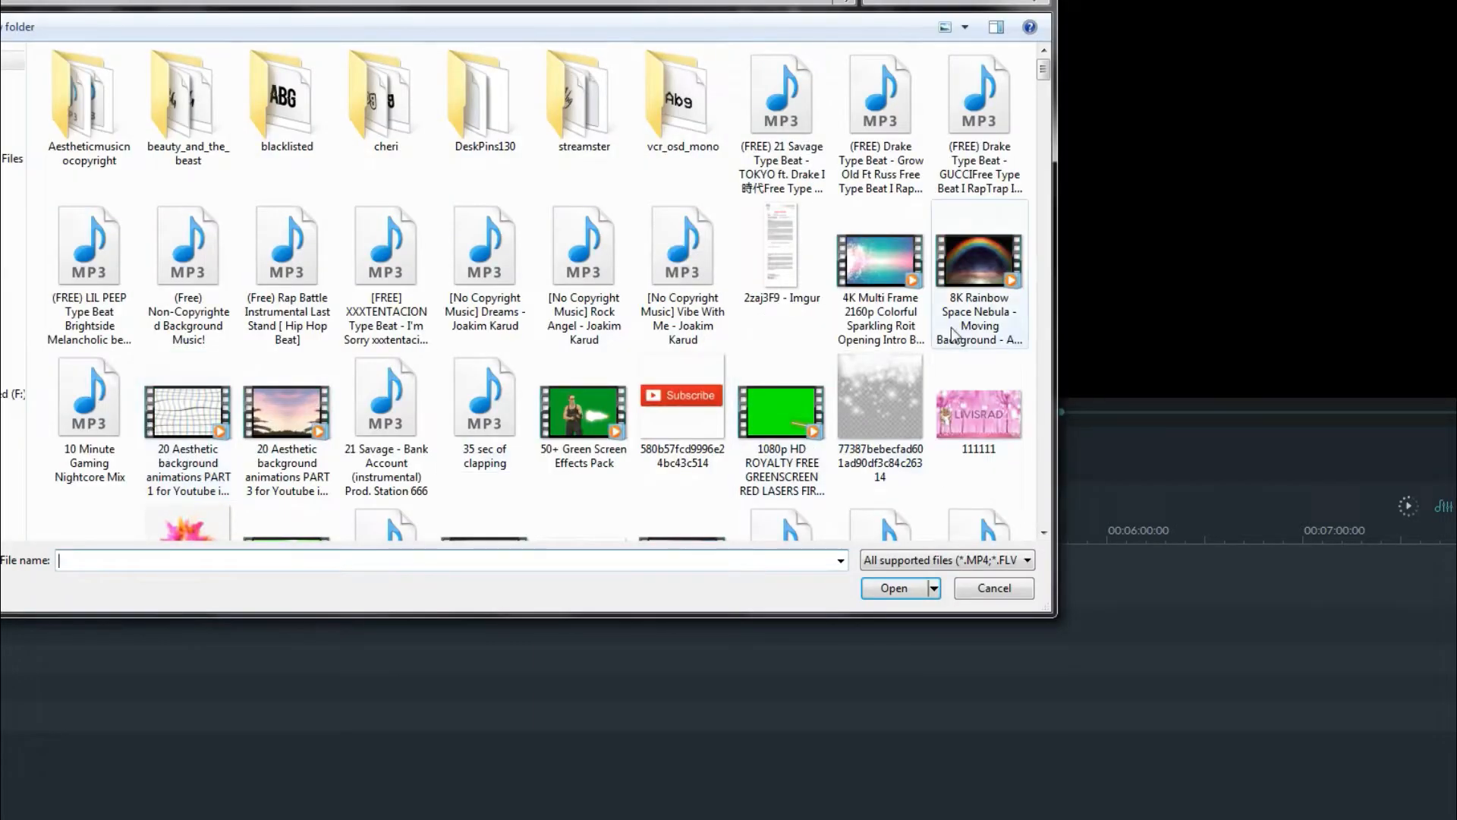
left_click(948, 2)
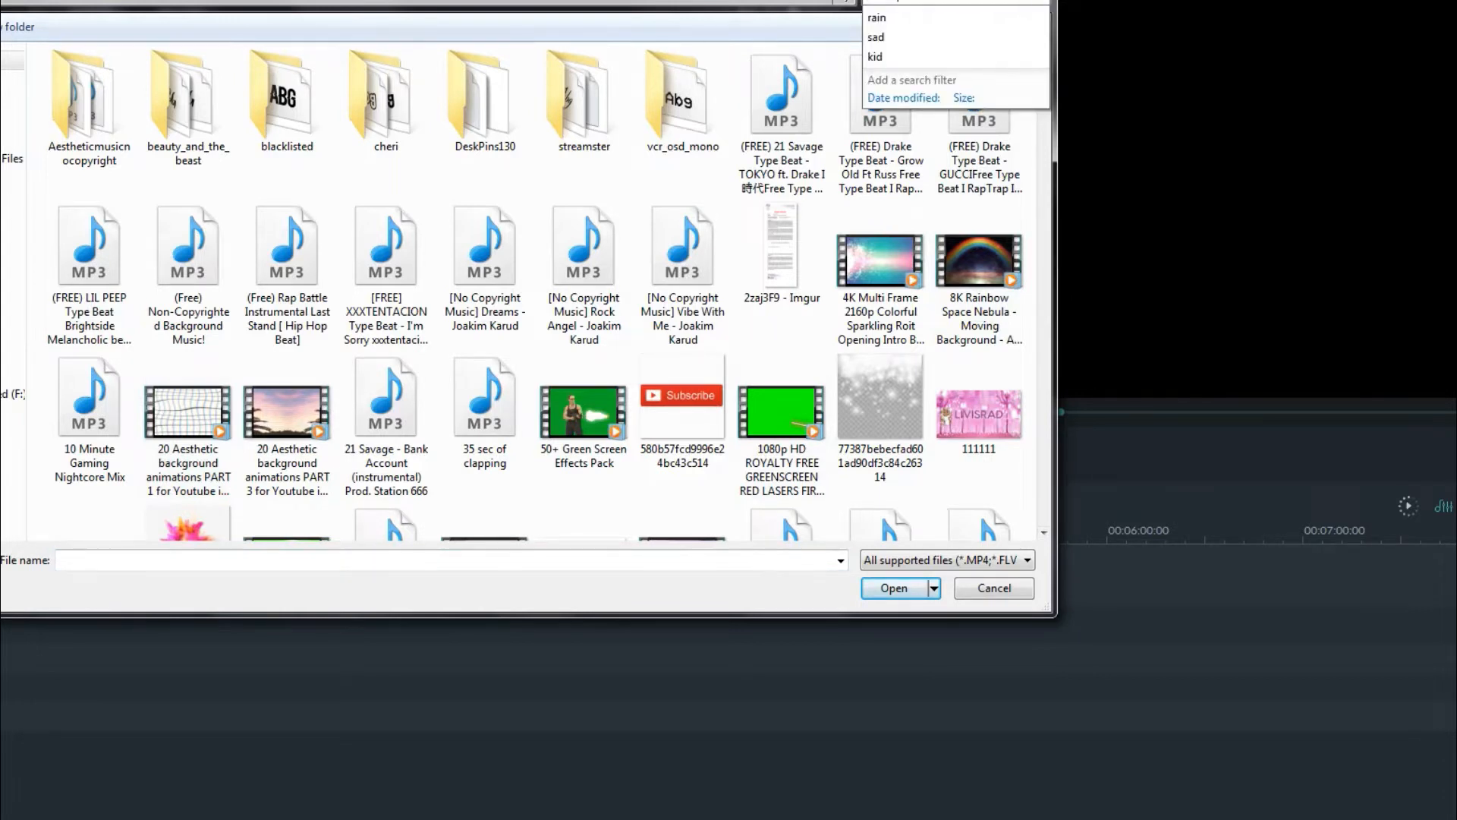
type("overla")
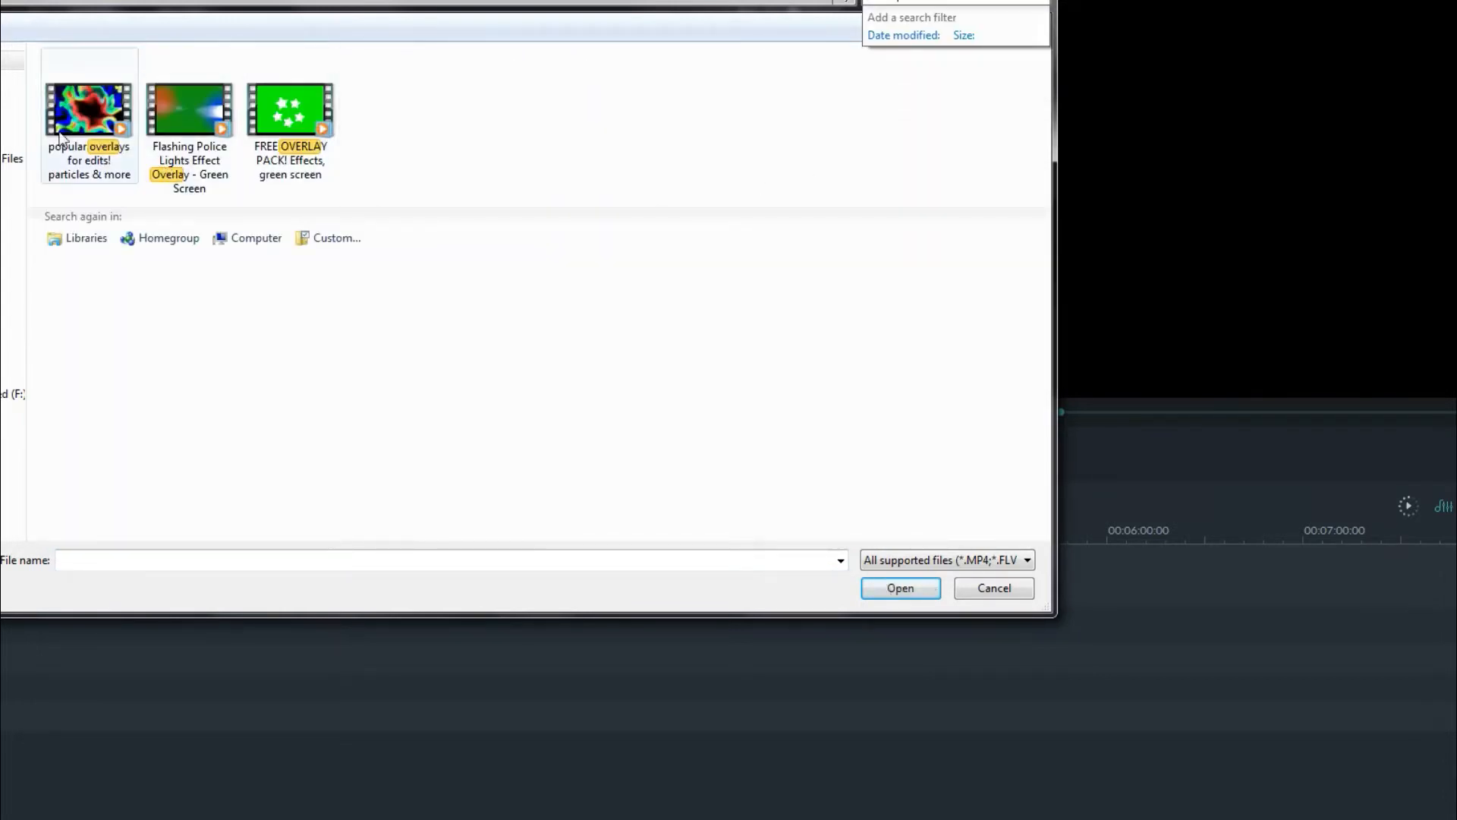
double_click(59, 137)
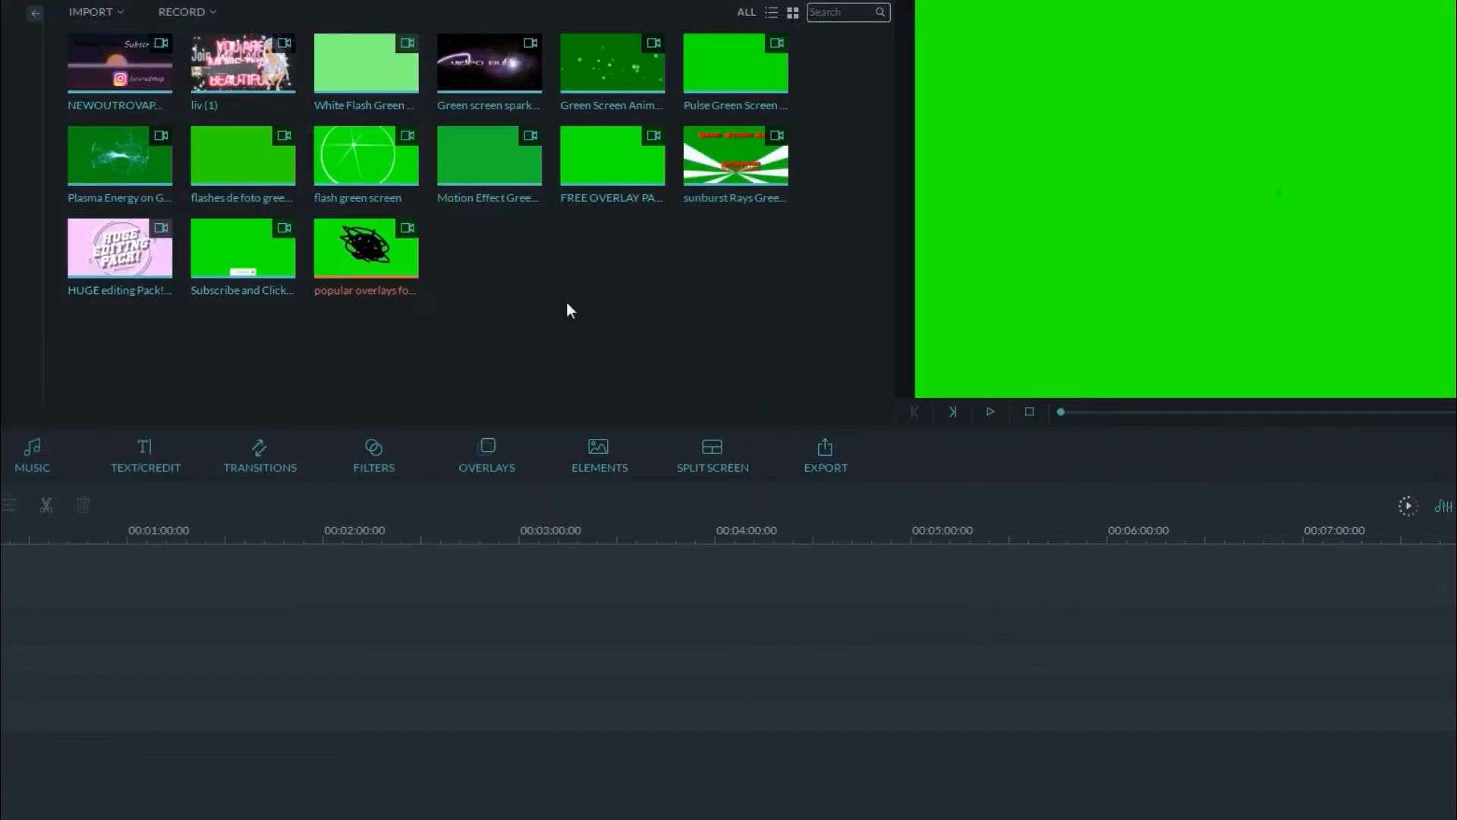
left_click(392, 293)
left_click_drag(334, 600, 381, 299)
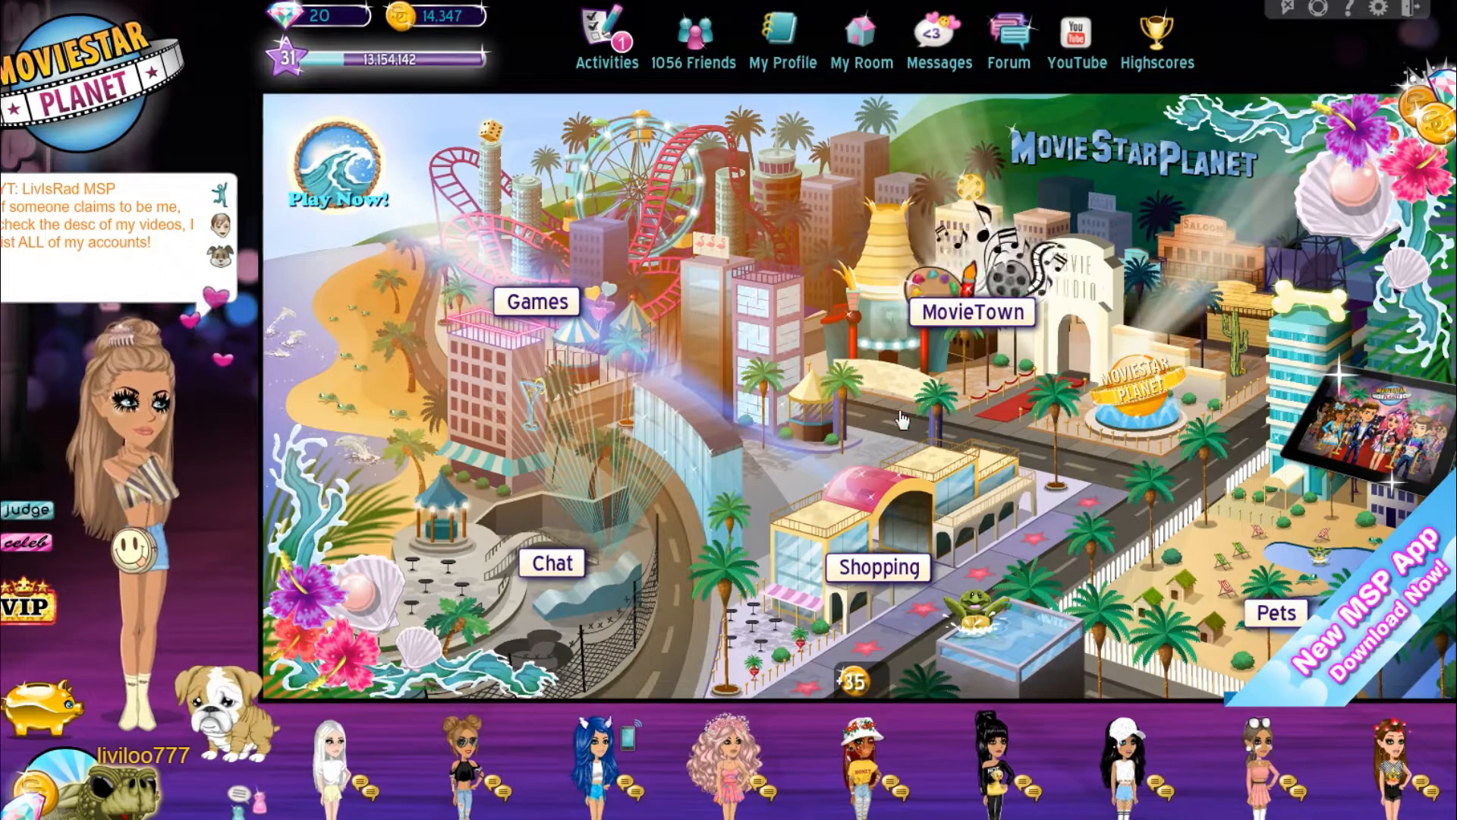
Switch to MovieStarPlanet and open your own private ArtBooks in MovieTown.
left_click(1007, 278)
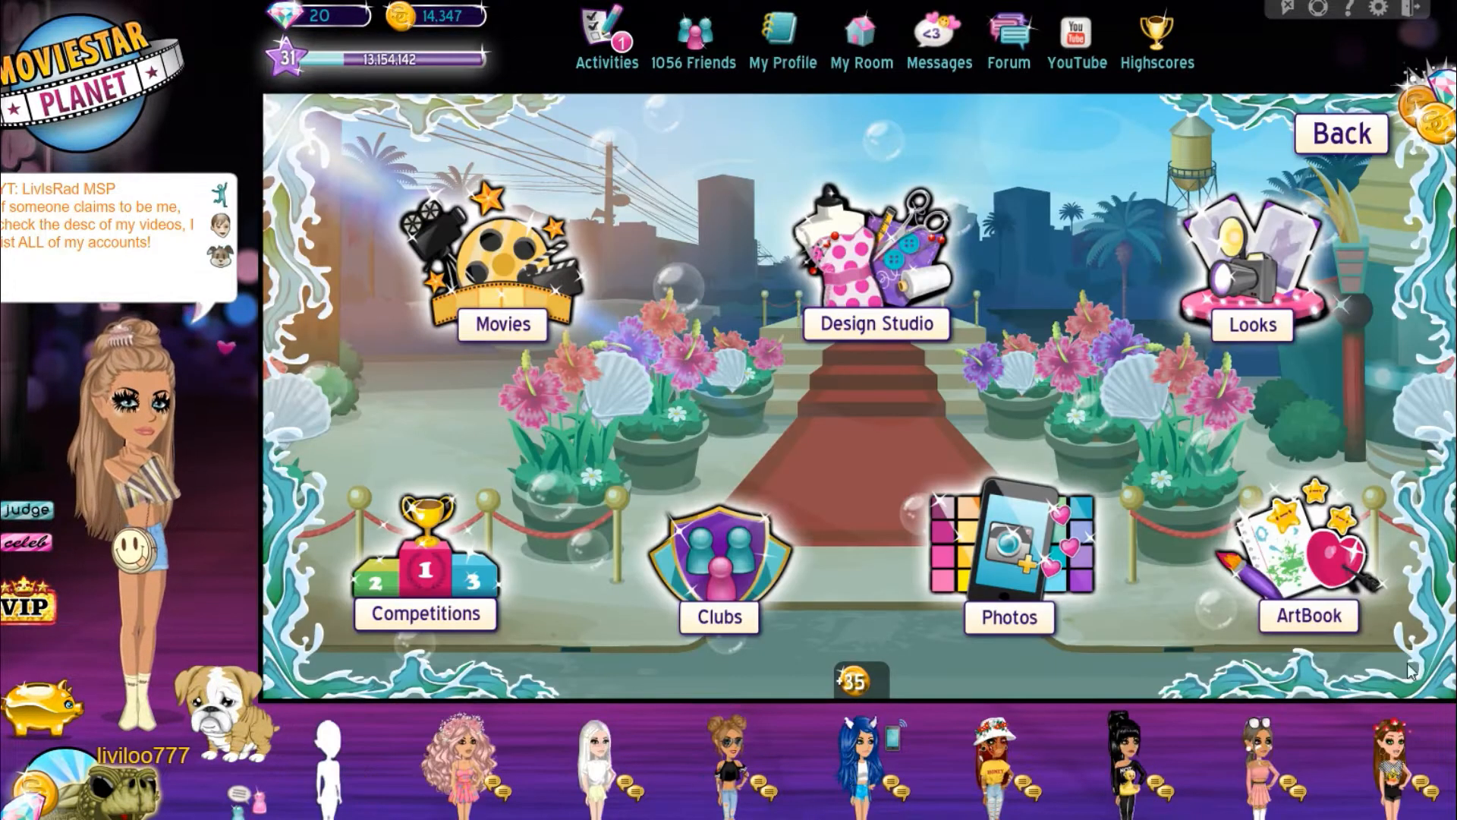
left_click(1282, 548)
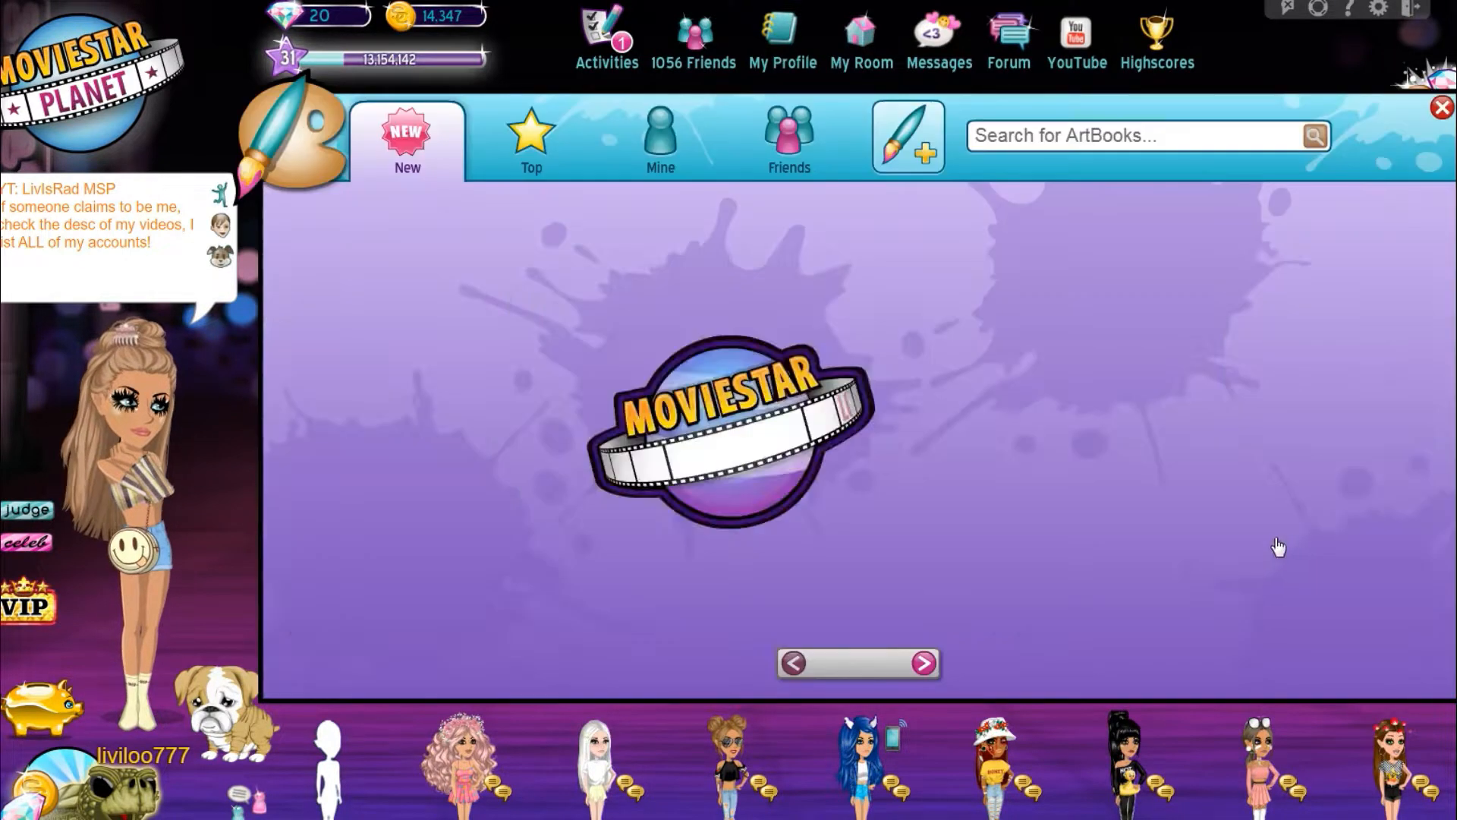
left_click(546, 143)
left_click(652, 140)
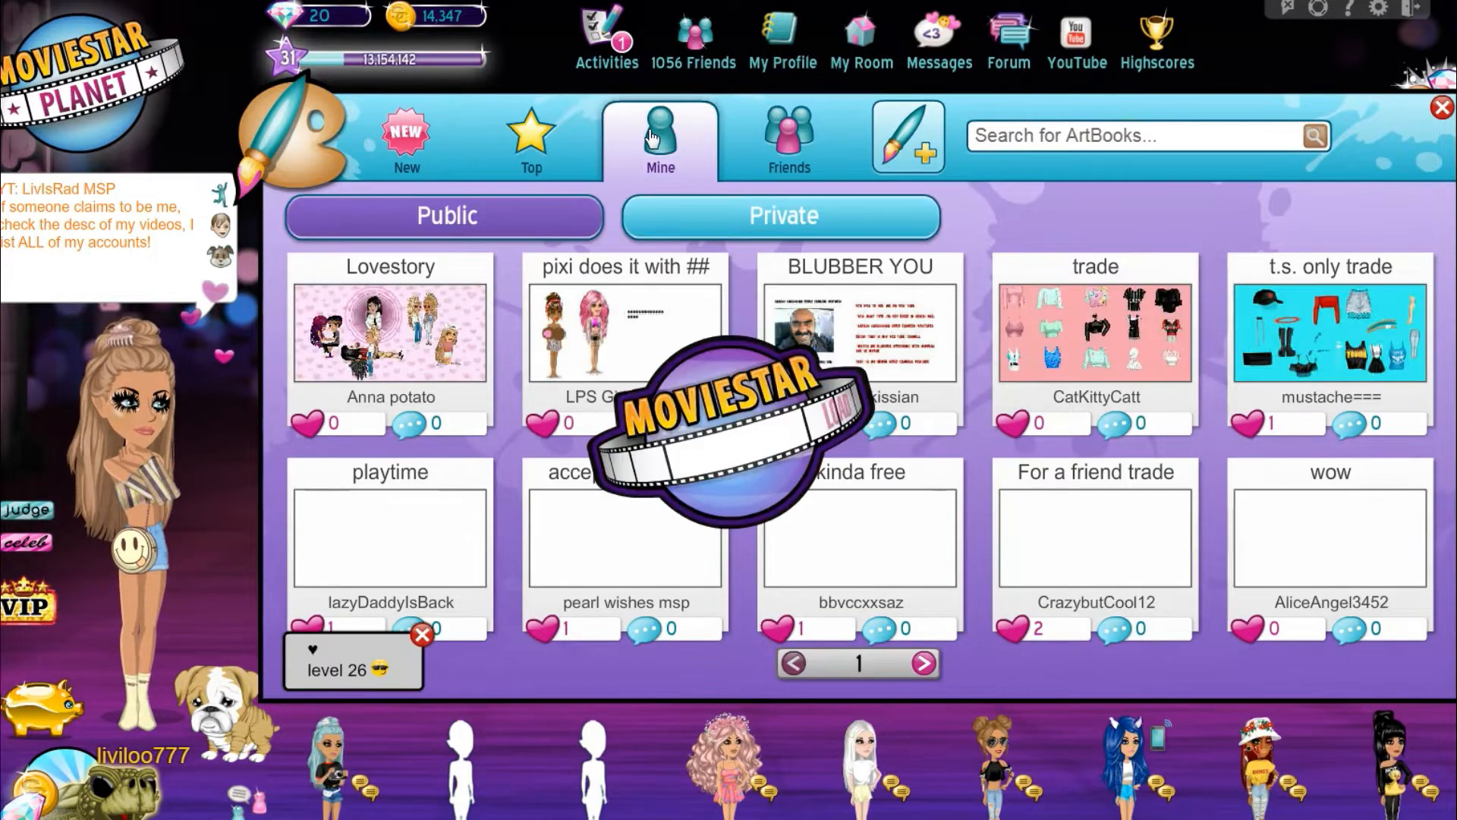
left_click(725, 221)
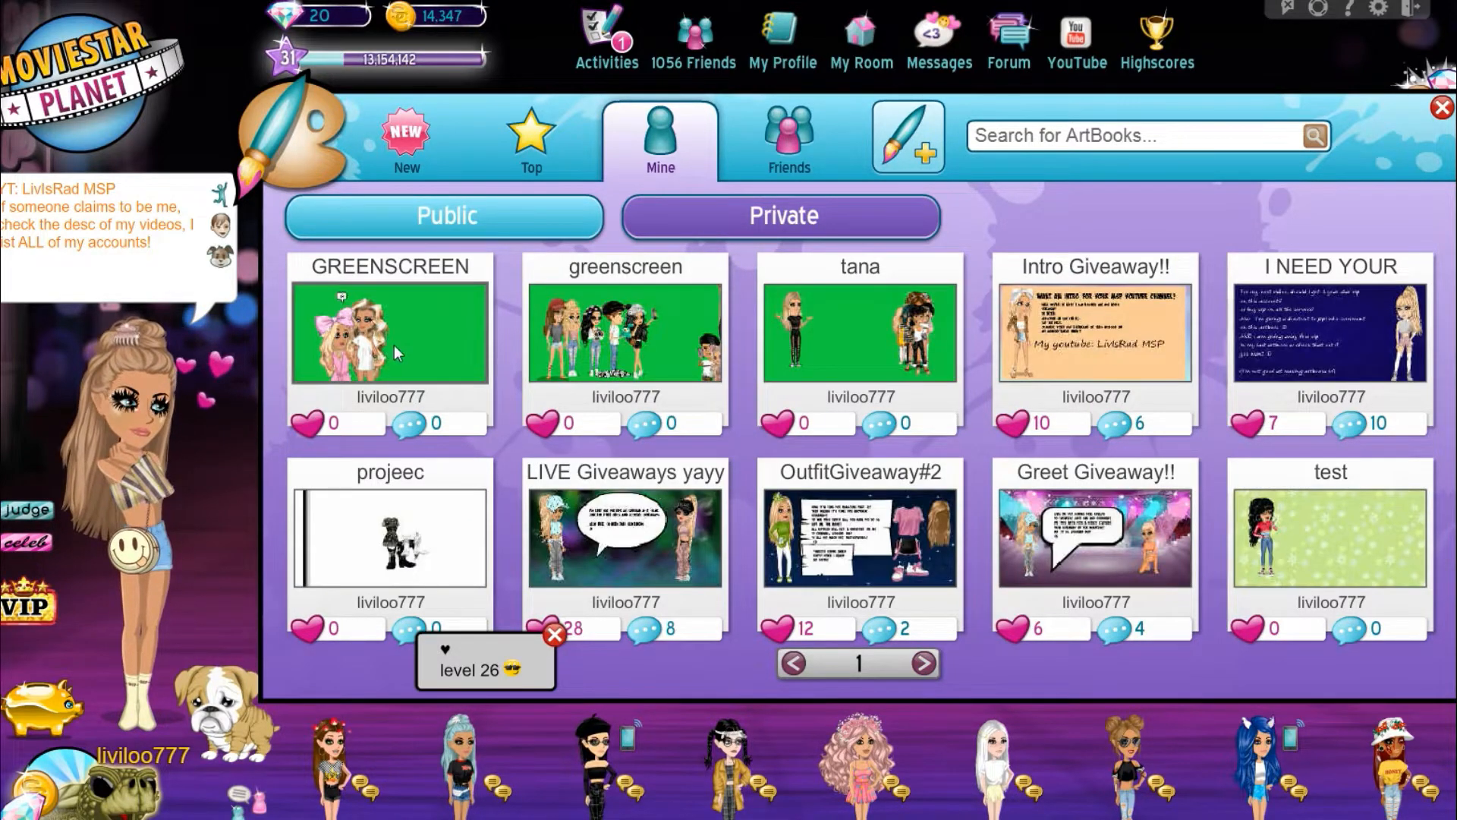
Open the GREENSCREEN ArtBook for editing and move the white-shirt character away to the right of the pink-dressed one.
left_click(394, 344)
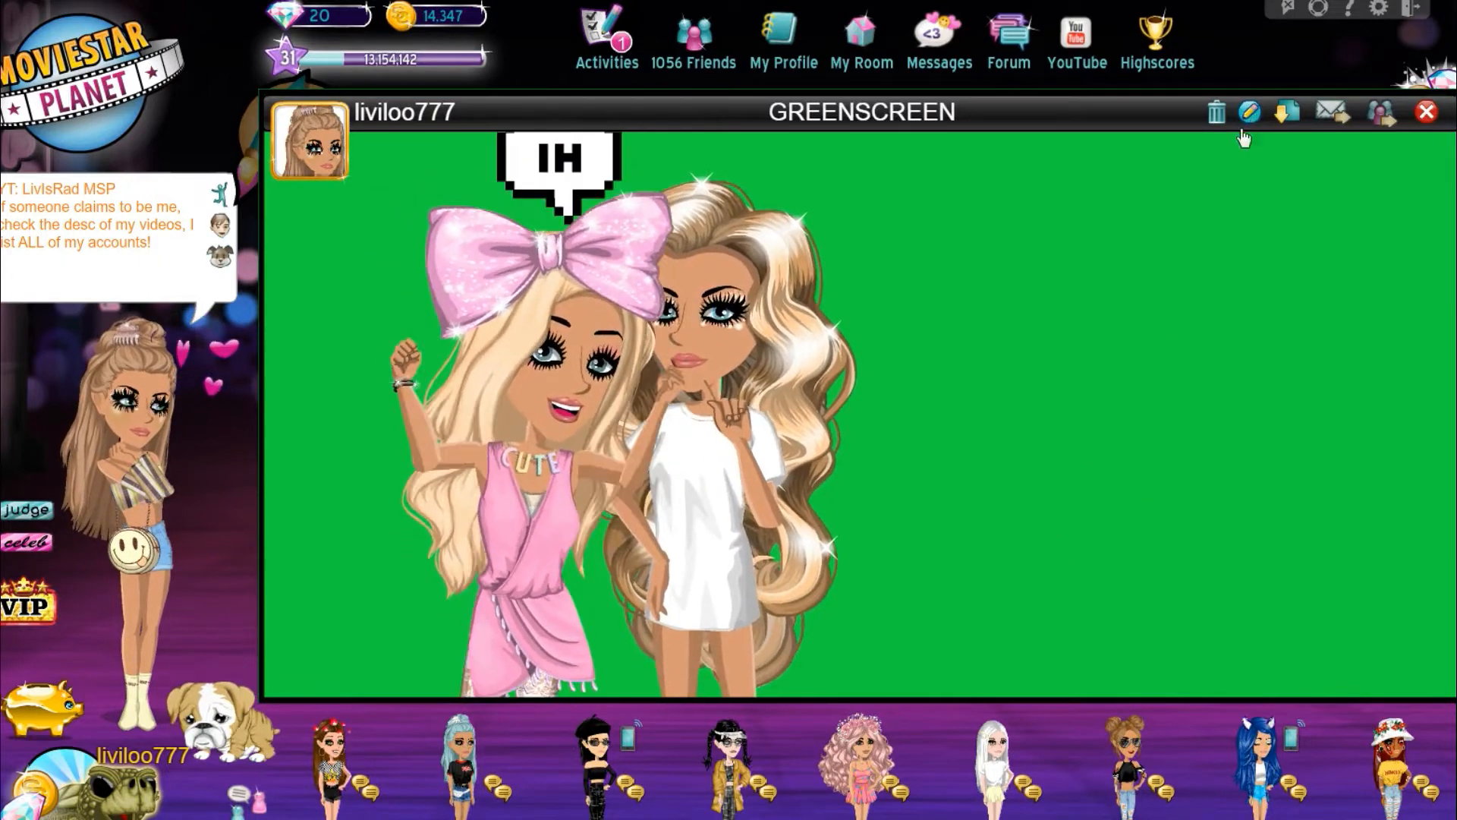
left_click(1243, 132)
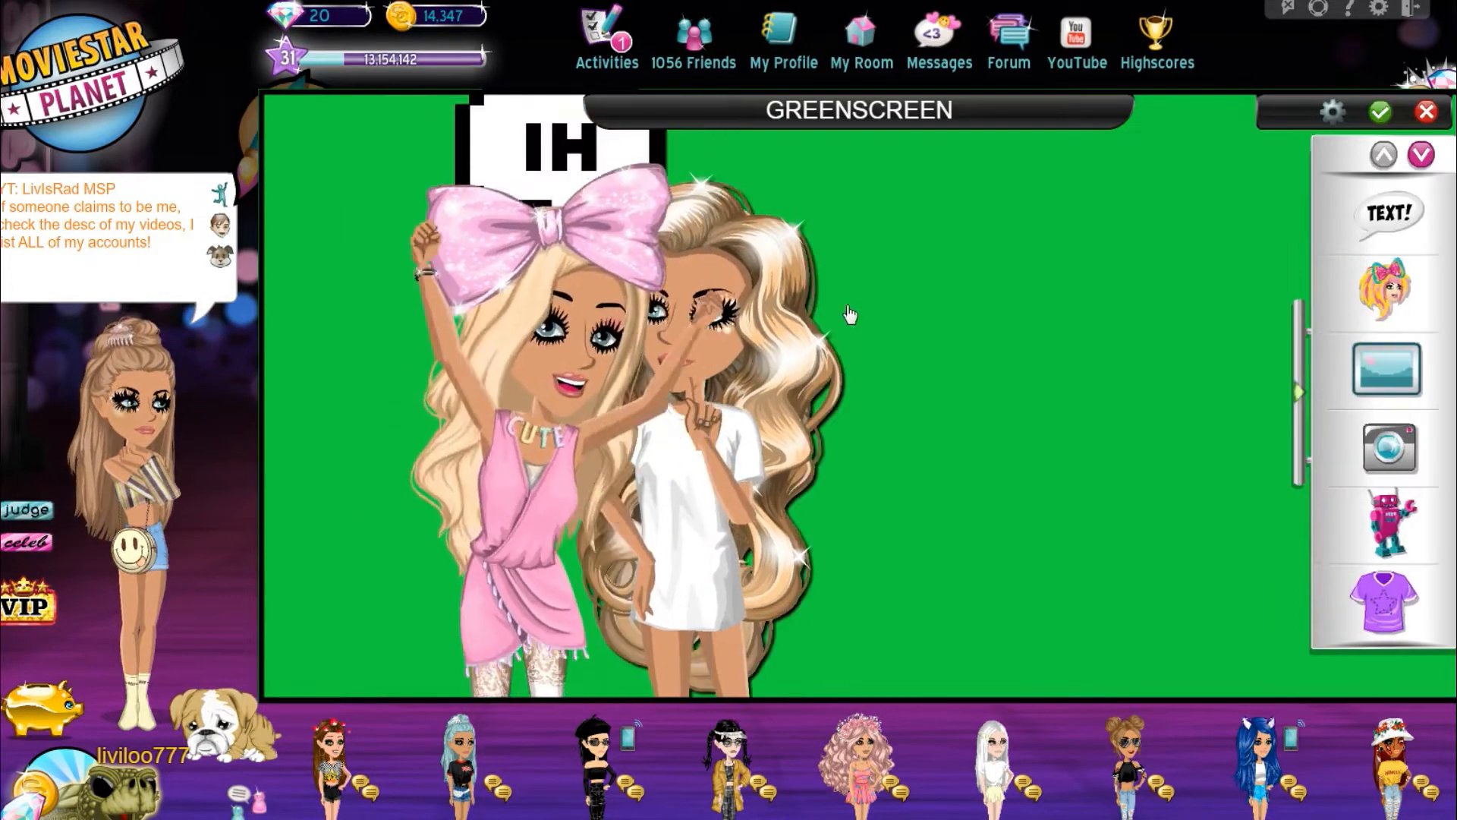
left_click_drag(850, 314, 1203, 330)
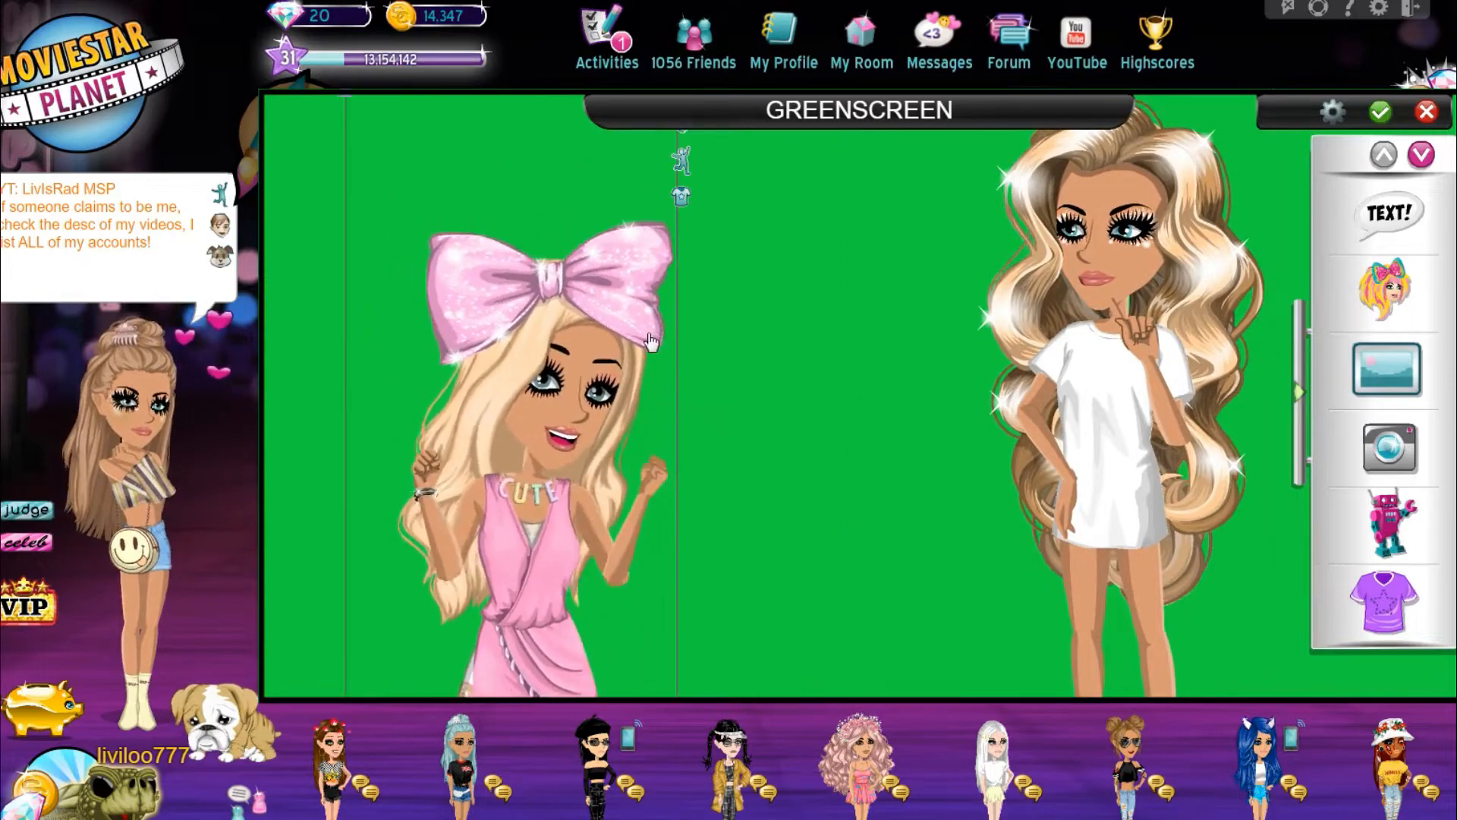
Browse the animation categories for the pink-dressed character and apply the Bubble Confetti animation from Party & Fashion.
left_click(682, 160)
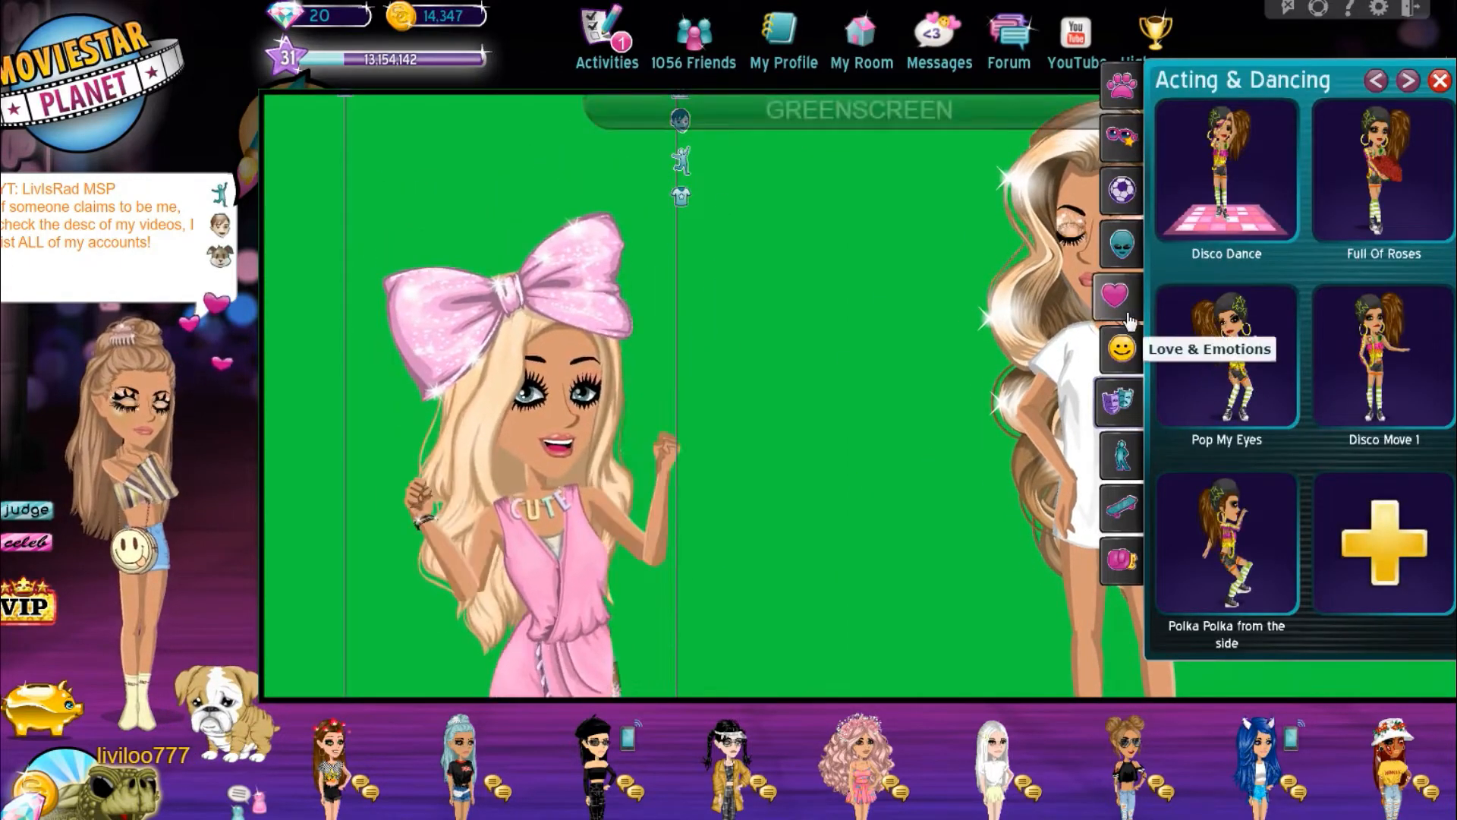
left_click(1129, 318)
left_click(1119, 350)
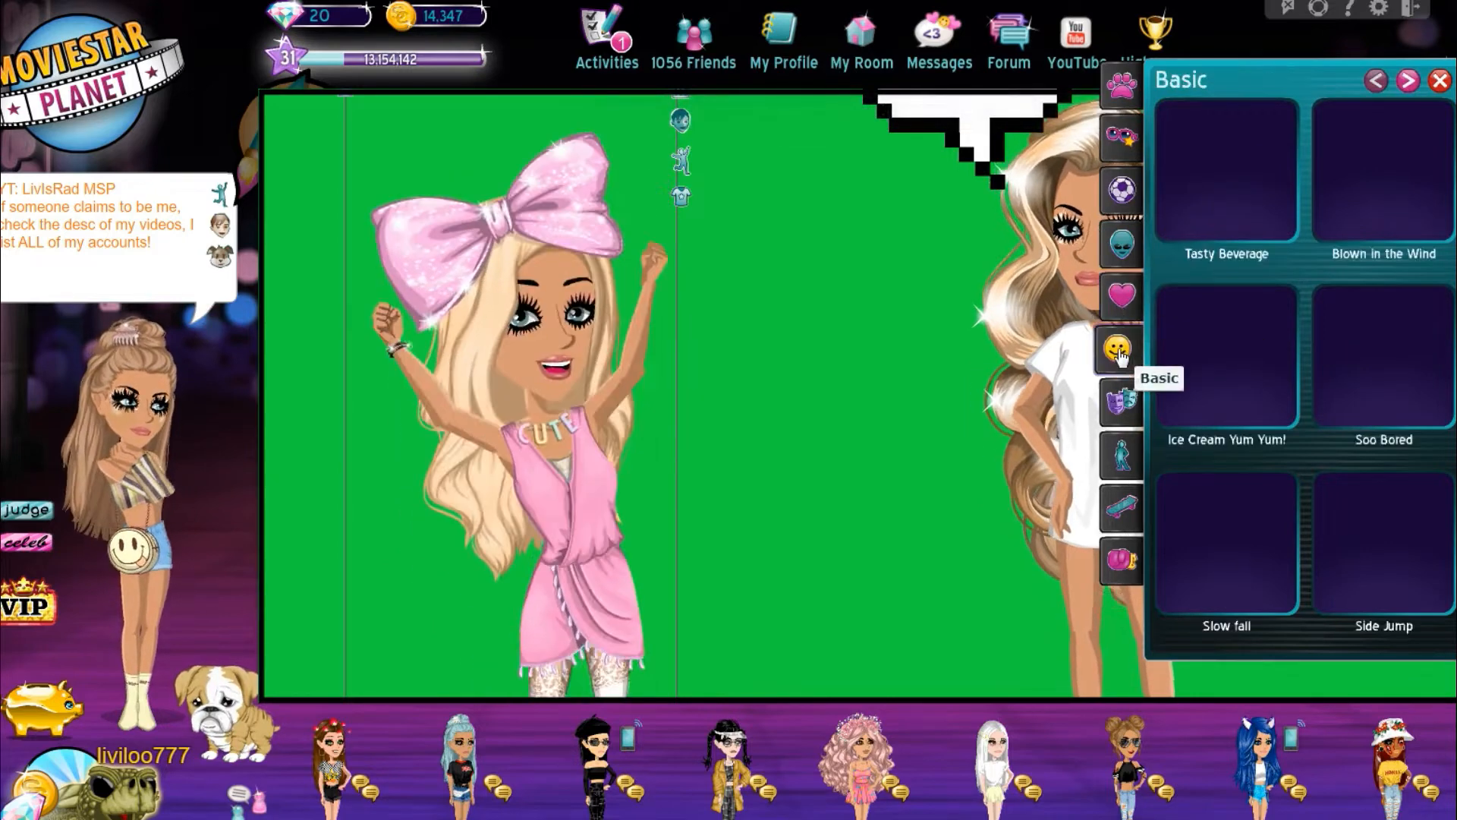
left_click(1119, 459)
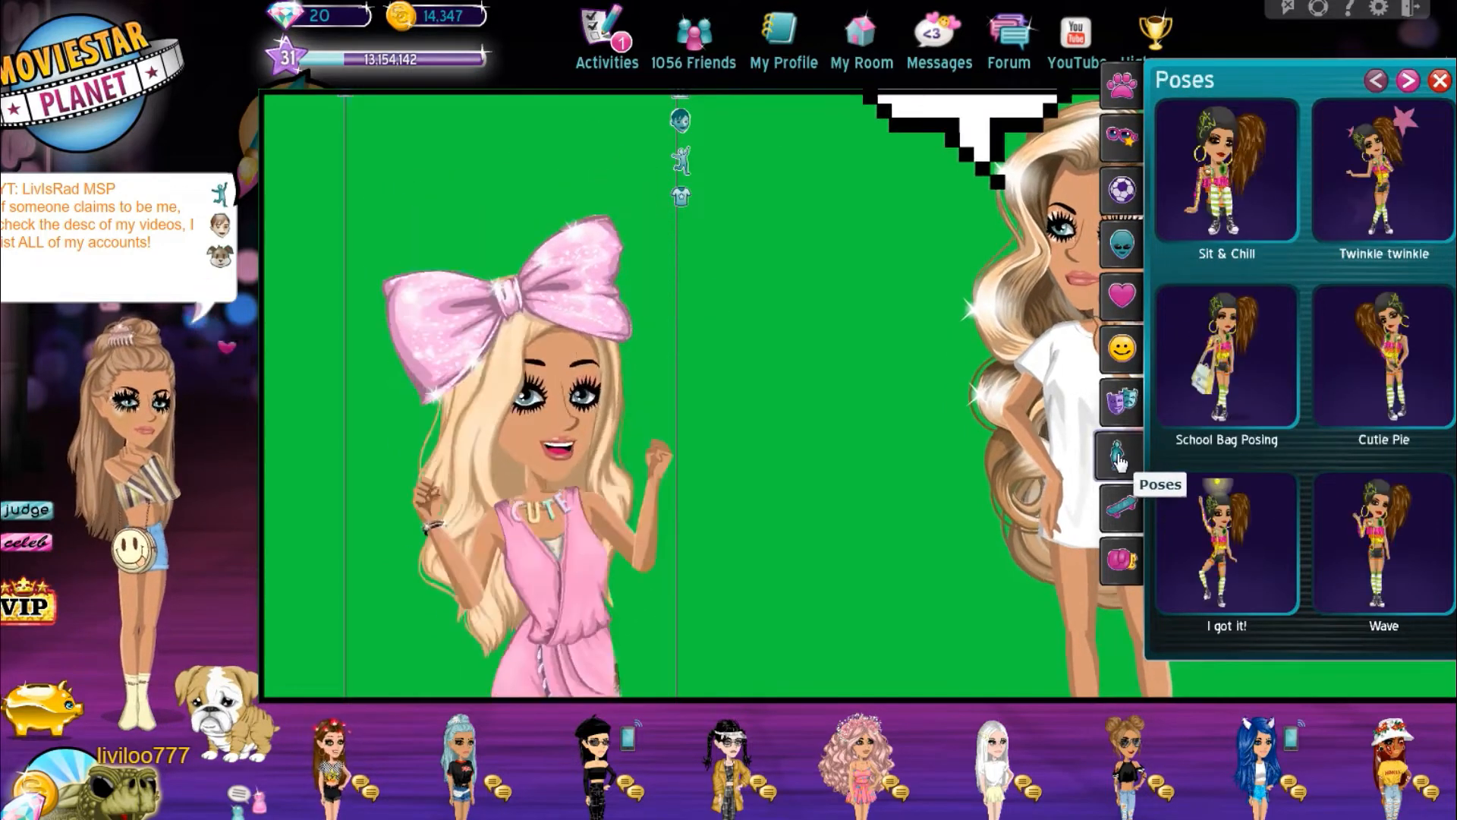
left_click(1115, 500)
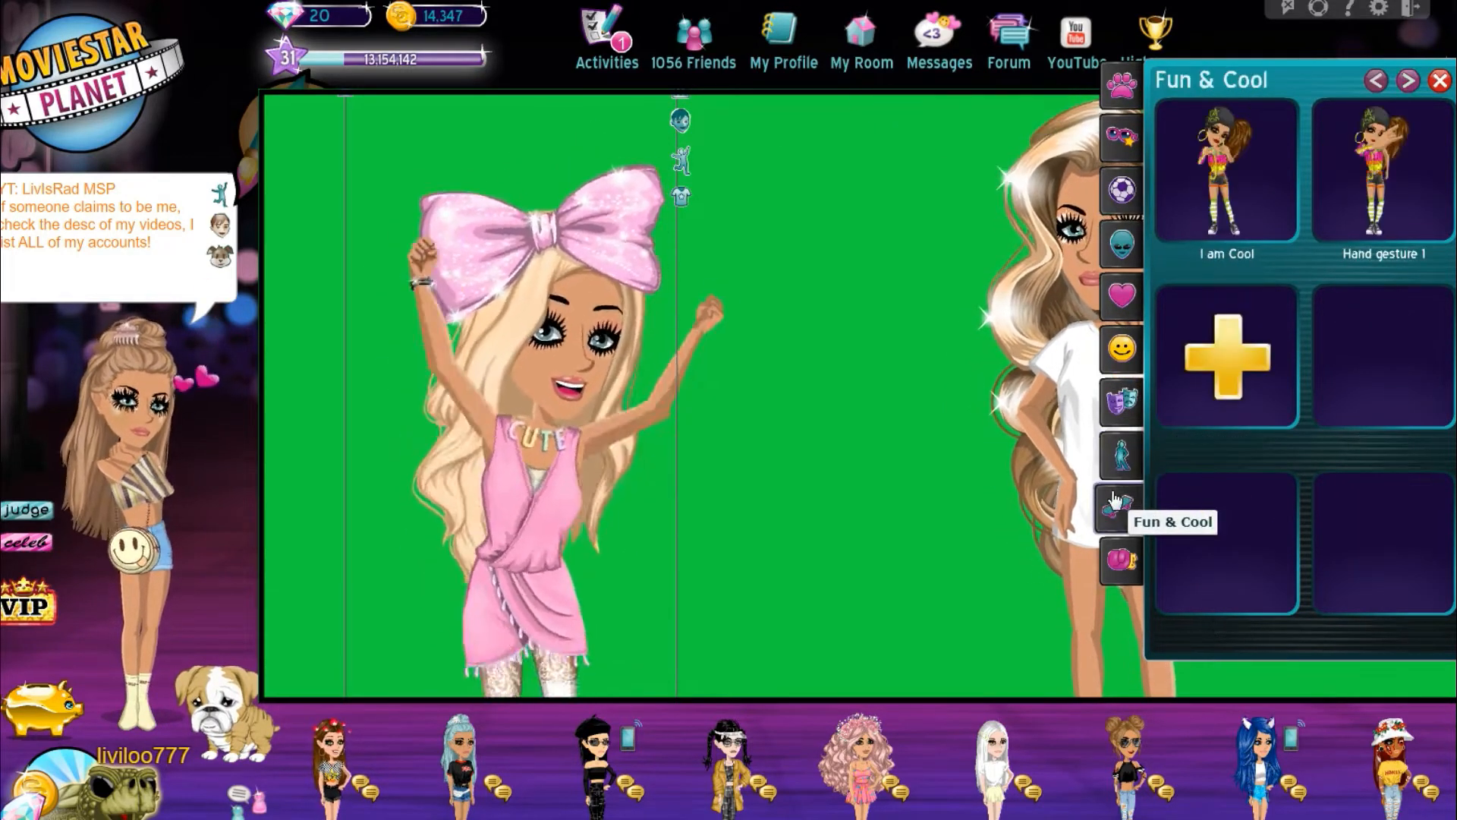
left_click(1122, 556)
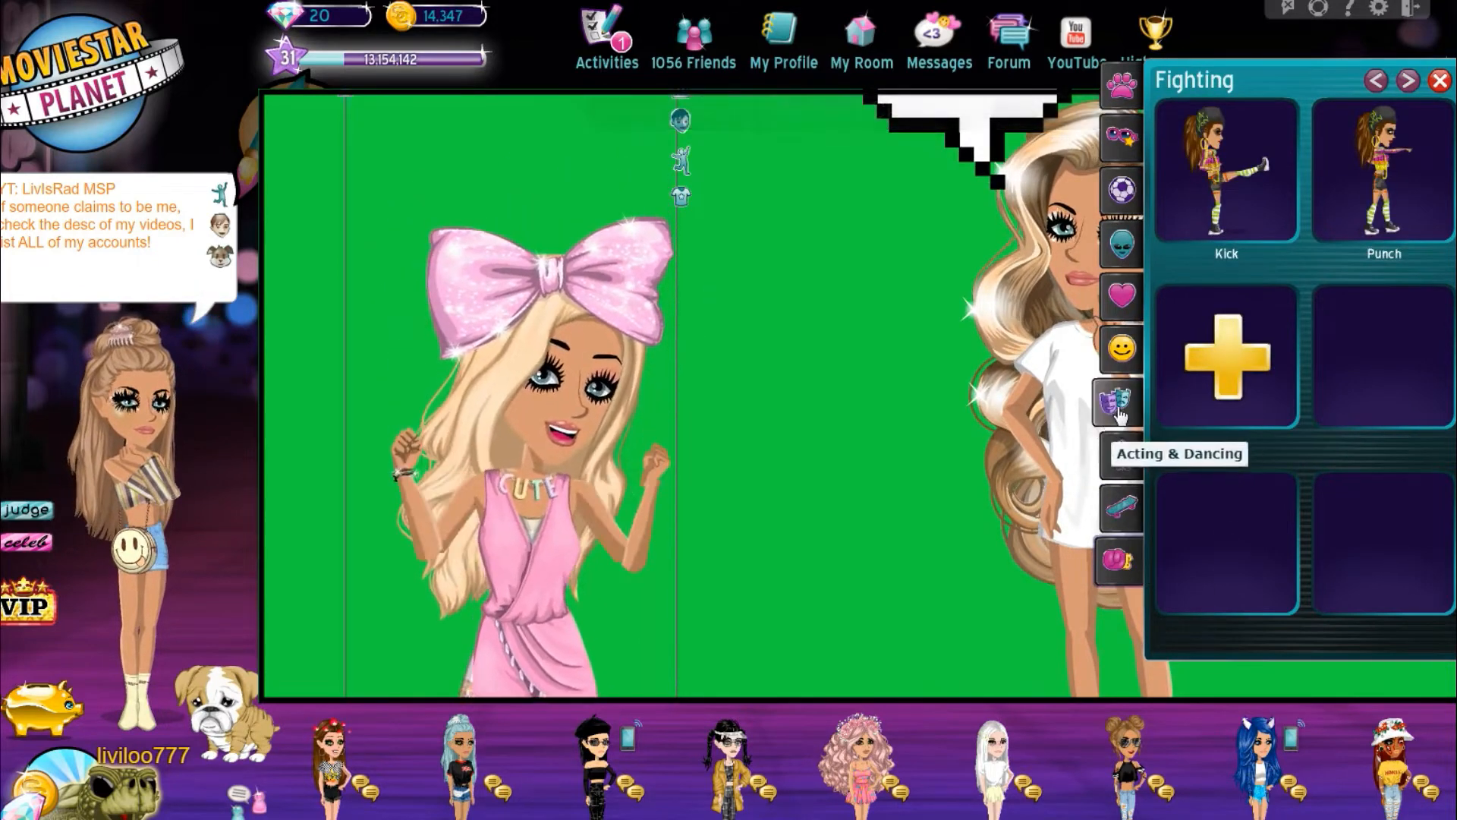
left_click(1117, 387)
left_click(1121, 350)
left_click(1122, 296)
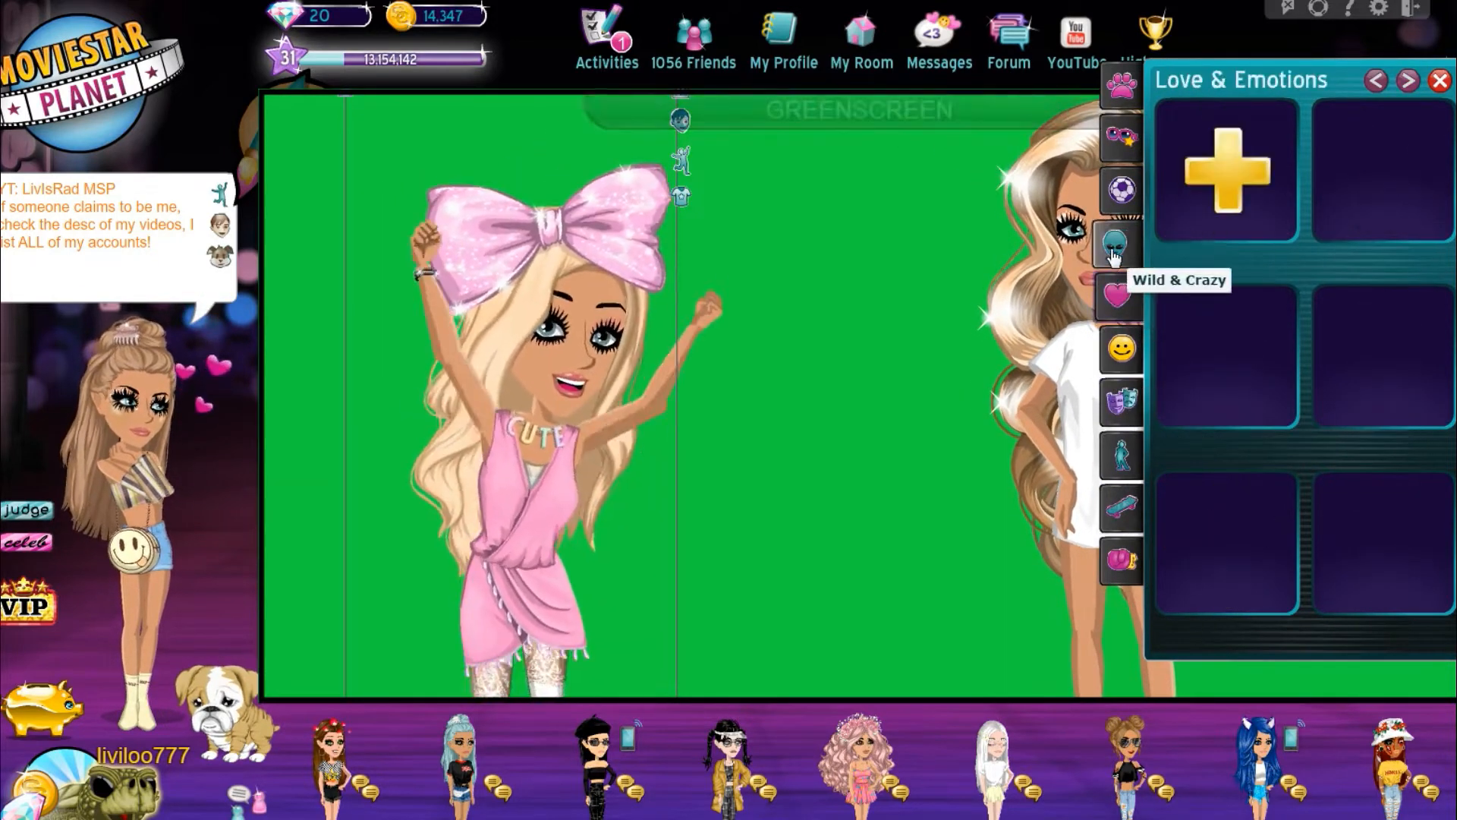
left_click(1119, 244)
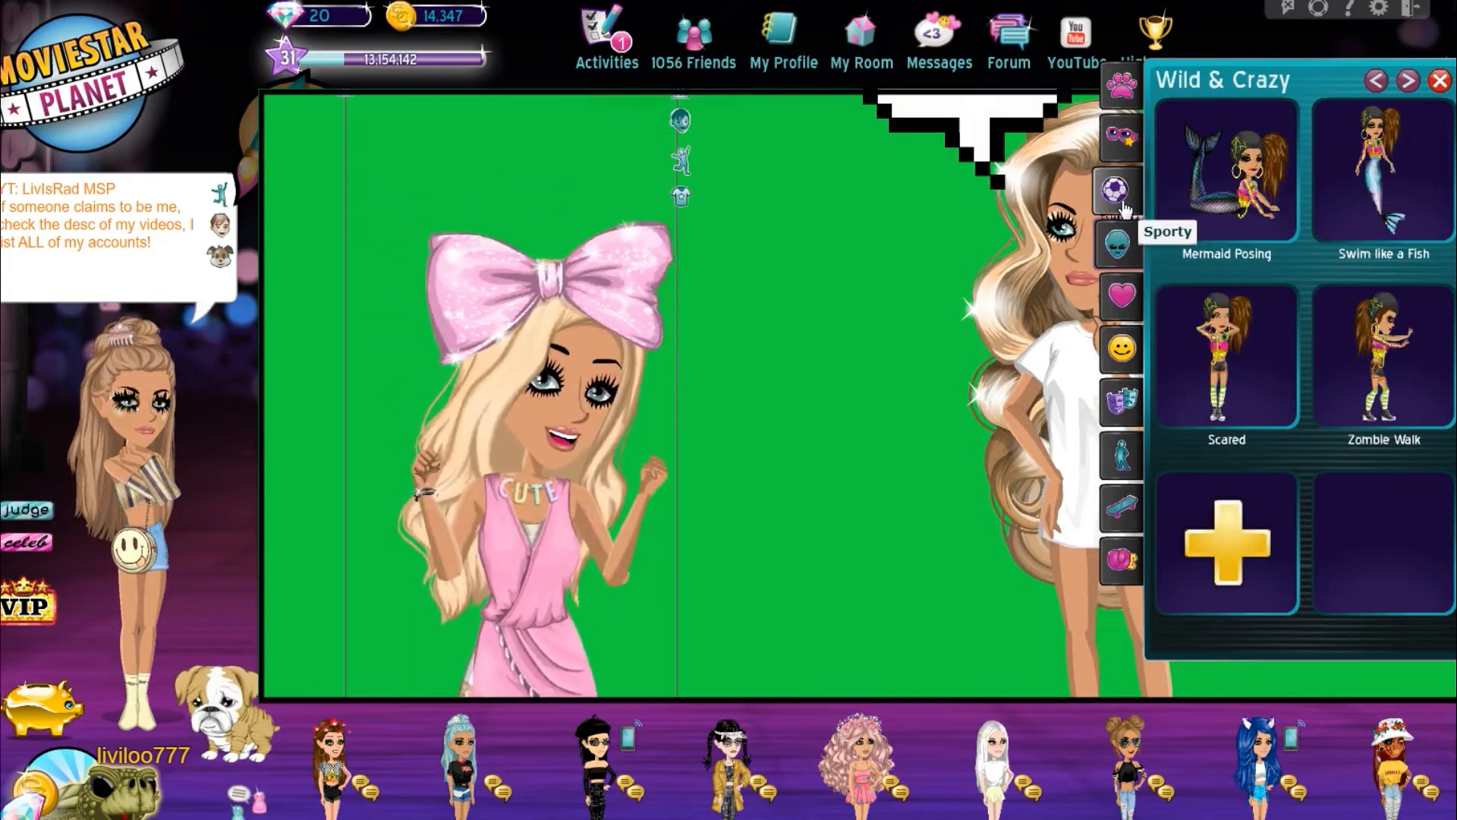
left_click(1123, 204)
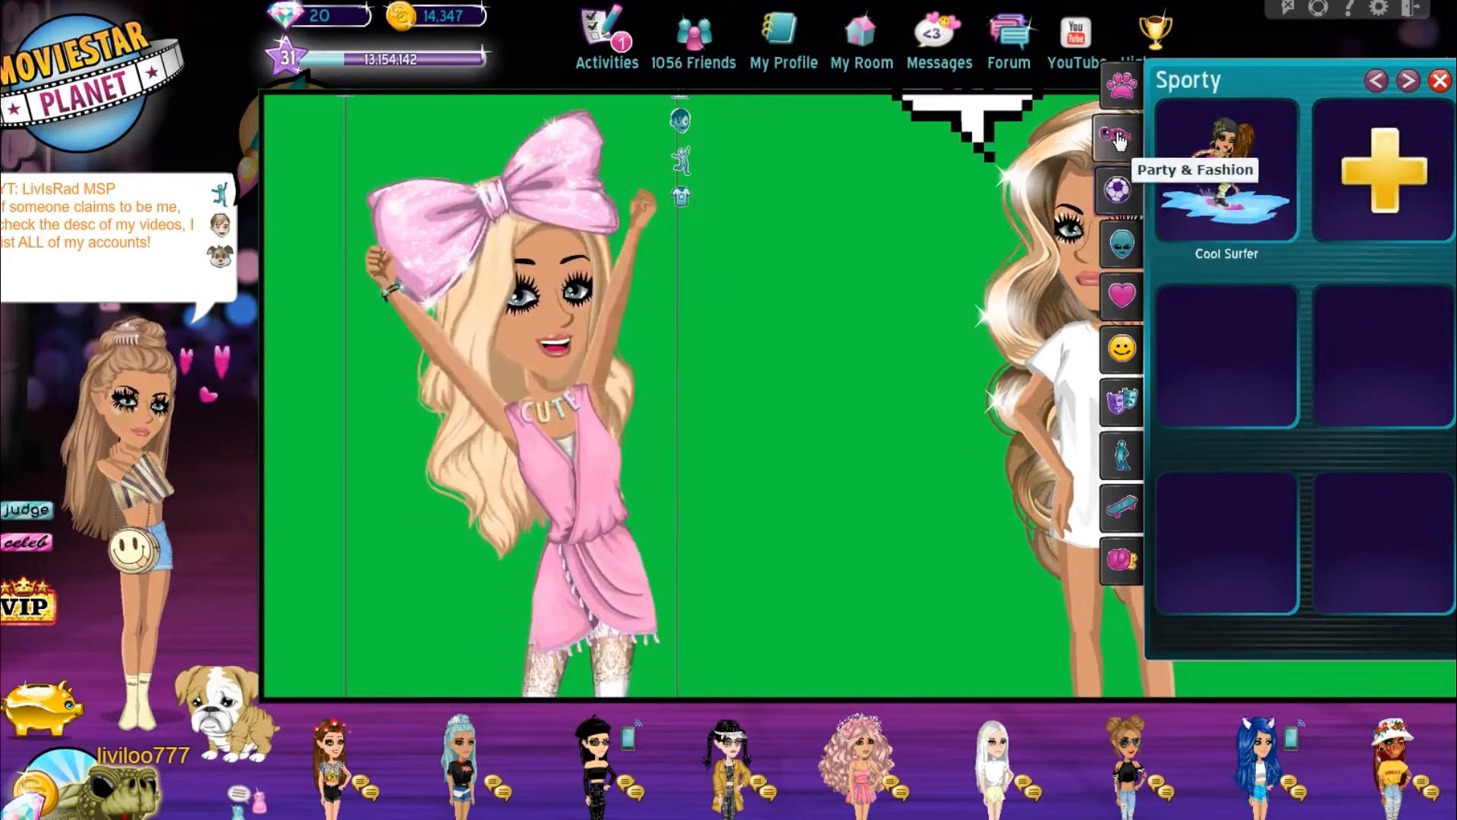
left_click(1118, 138)
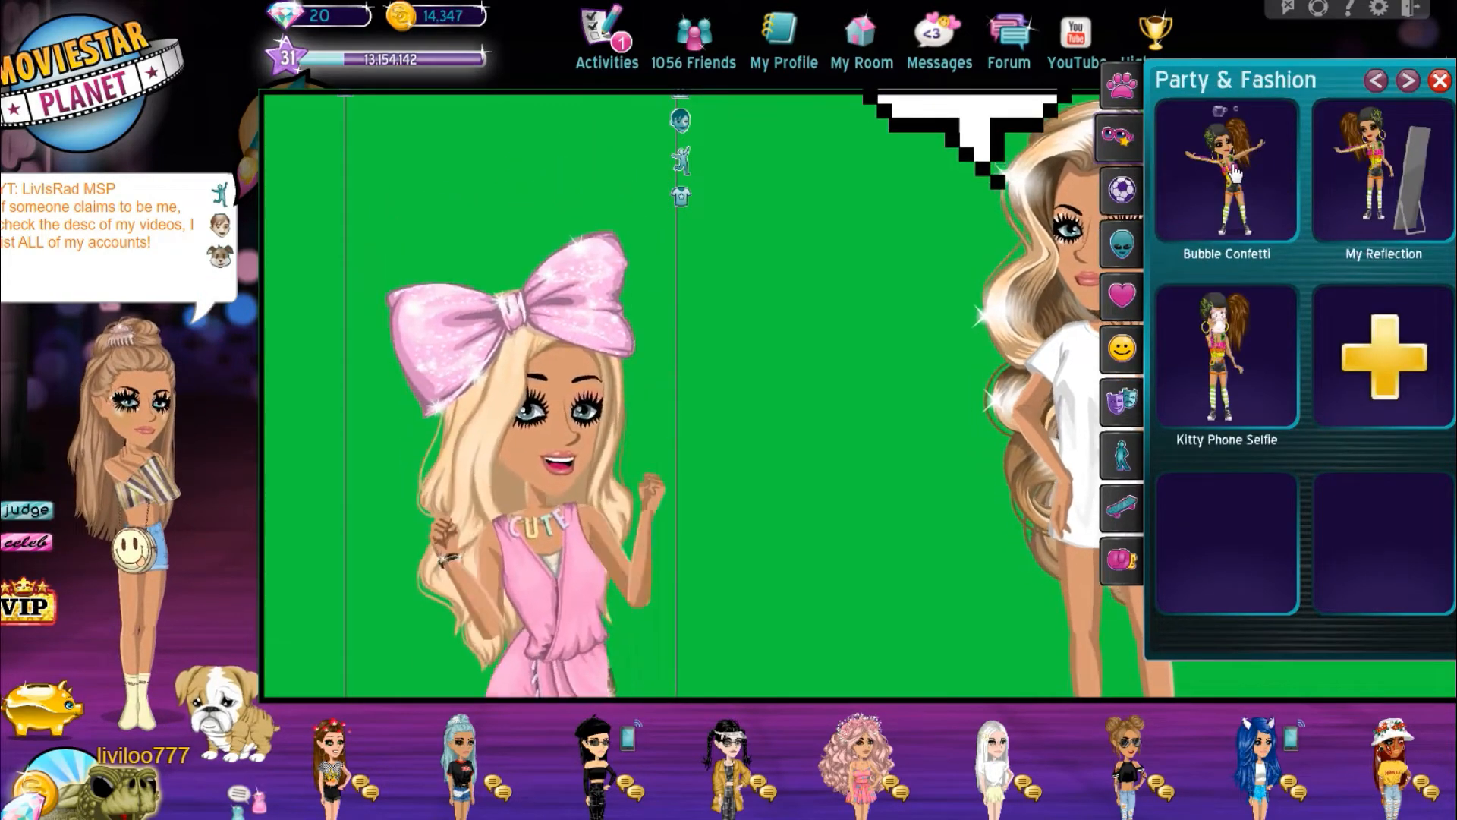
left_click(1235, 175)
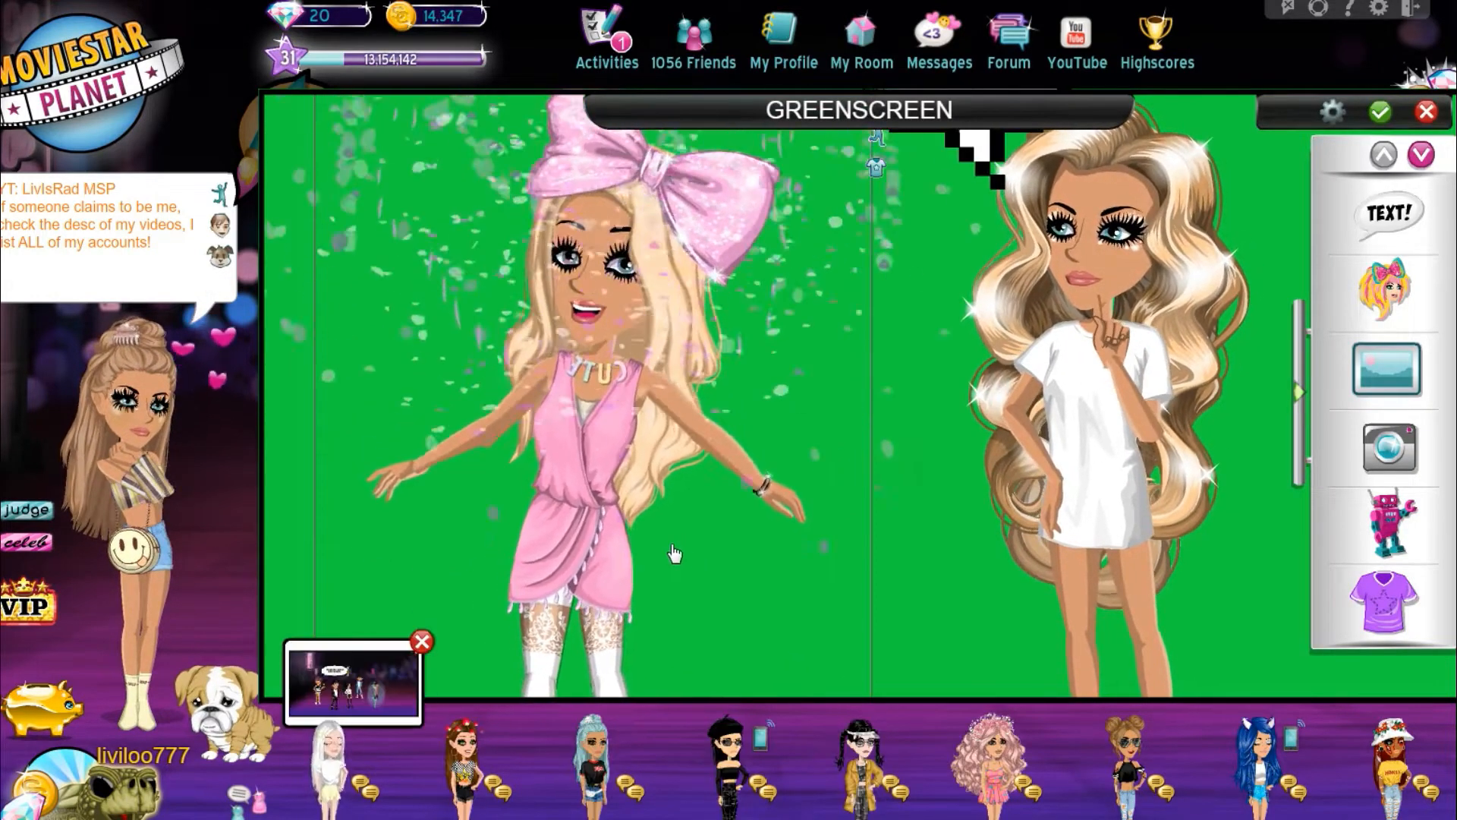
Scale the pink-dressed character down and reposition it on the green background beside the white-shirt character.
left_click_drag(674, 554, 721, 208)
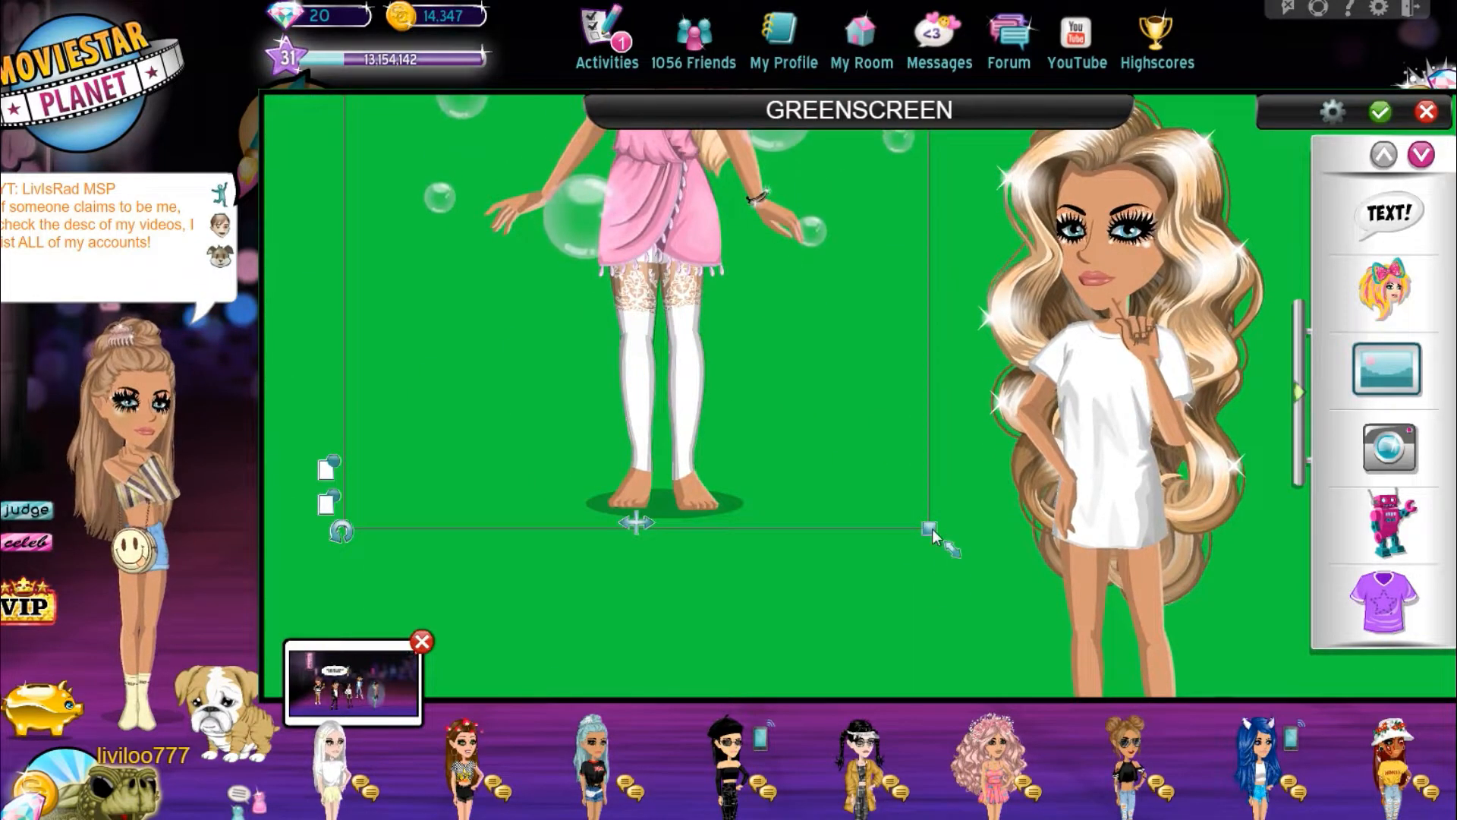
left_click_drag(932, 528, 744, 285)
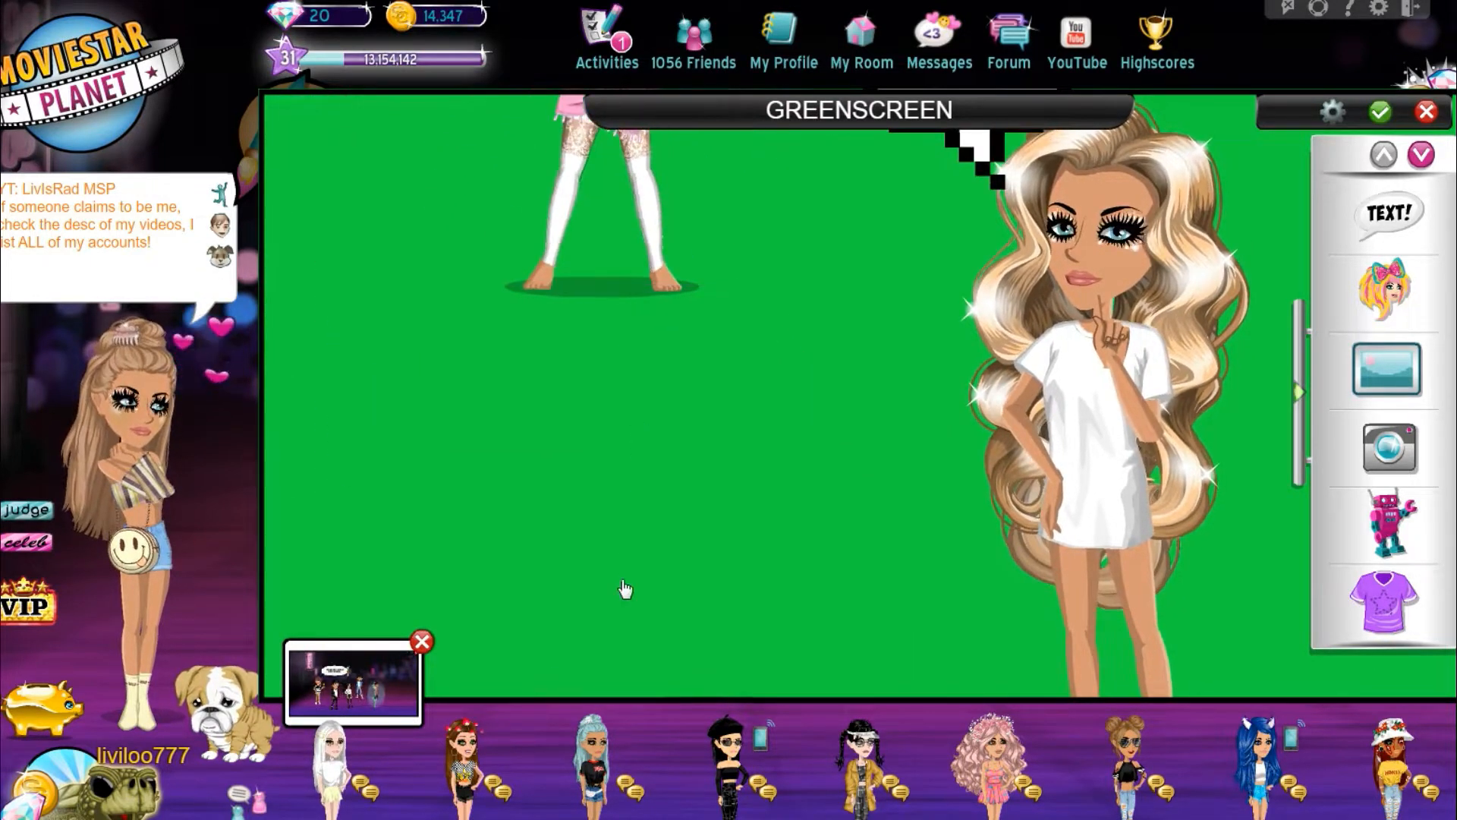
left_click_drag(580, 202, 585, 457)
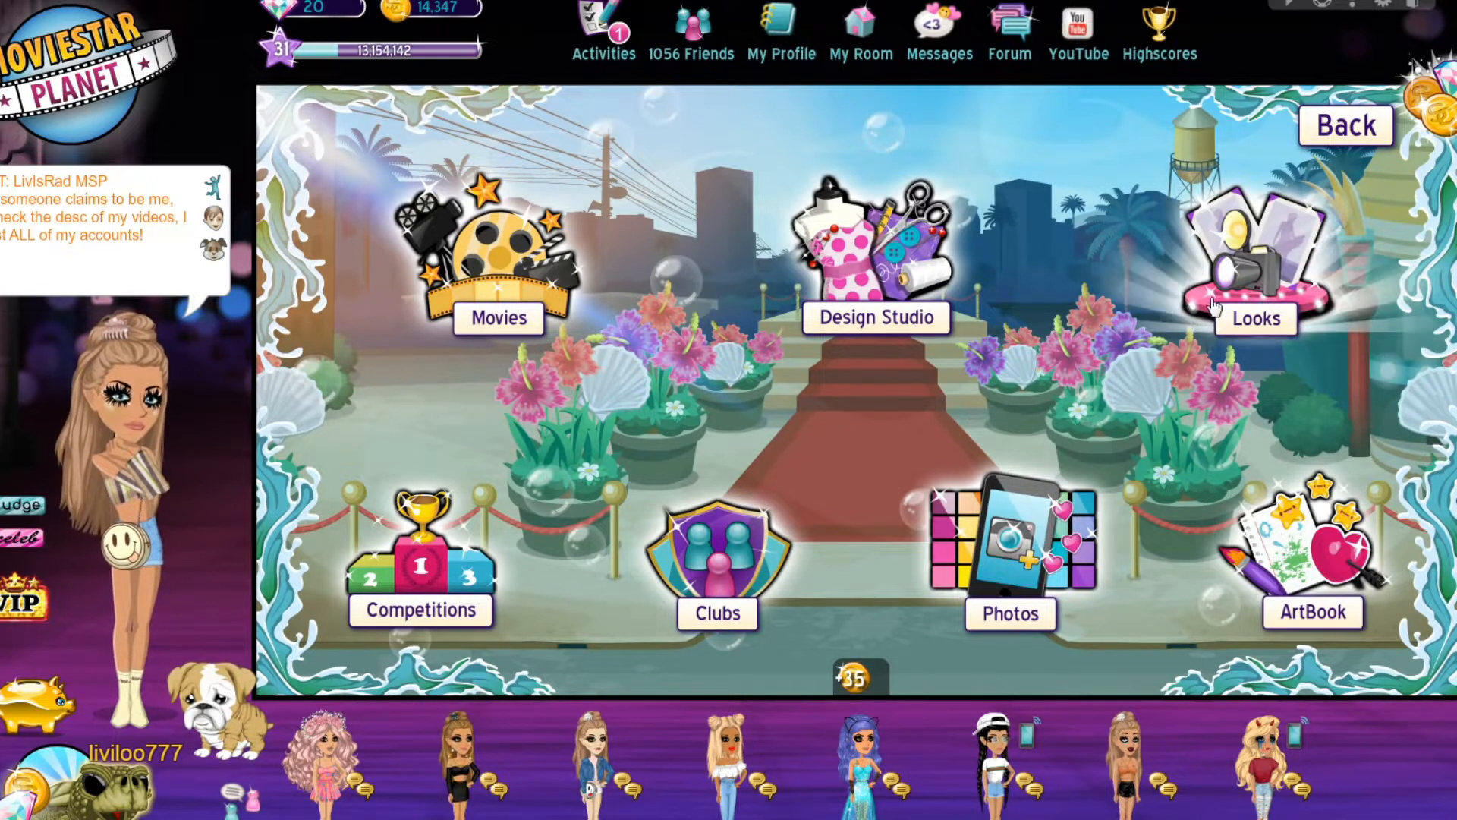
Leave MovieTown for the shopping area, browse the backgrounds through page 7 and open the Pastel Valentine Night preview.
left_click(1346, 125)
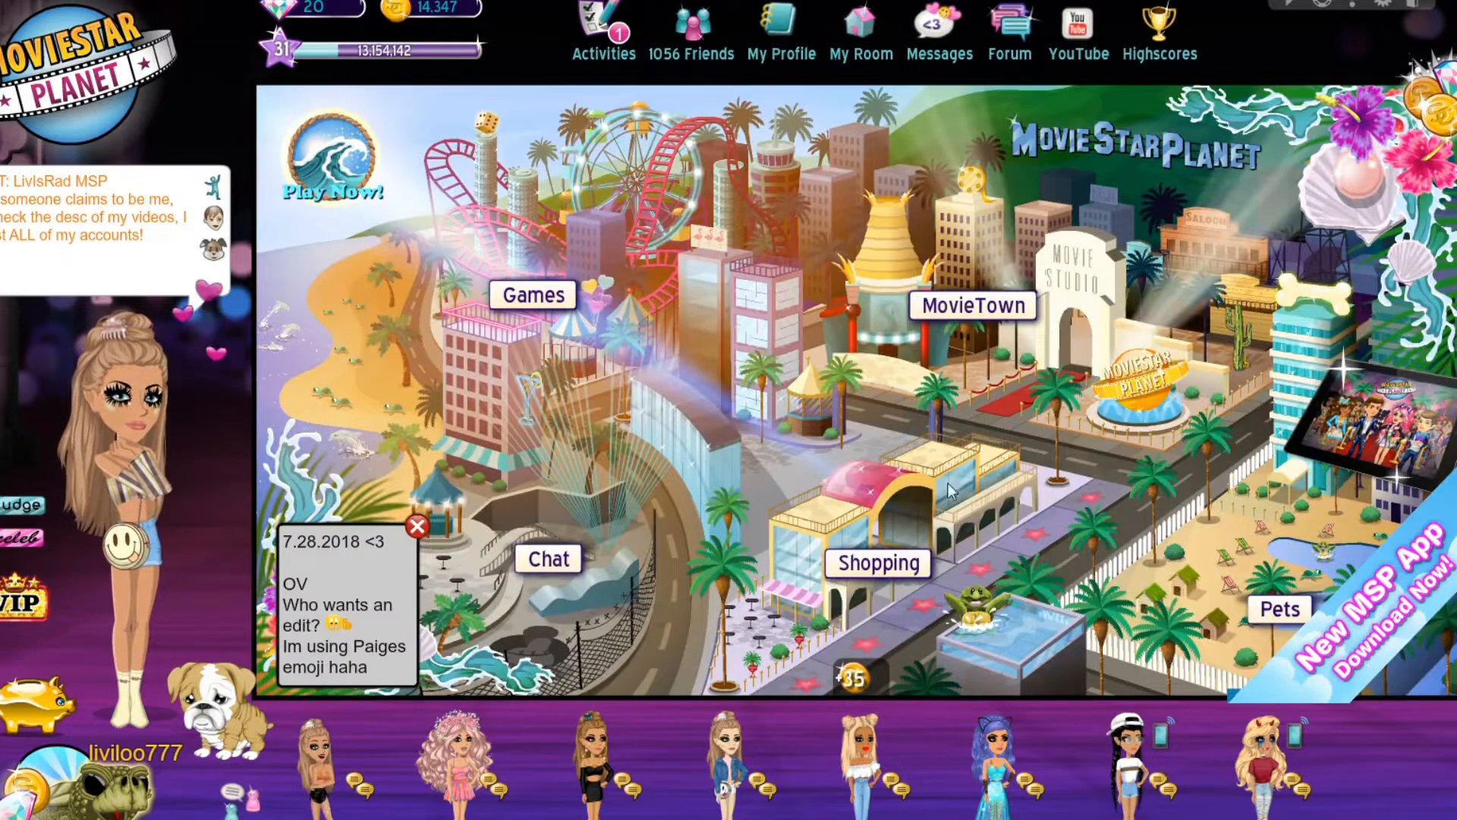
left_click(855, 505)
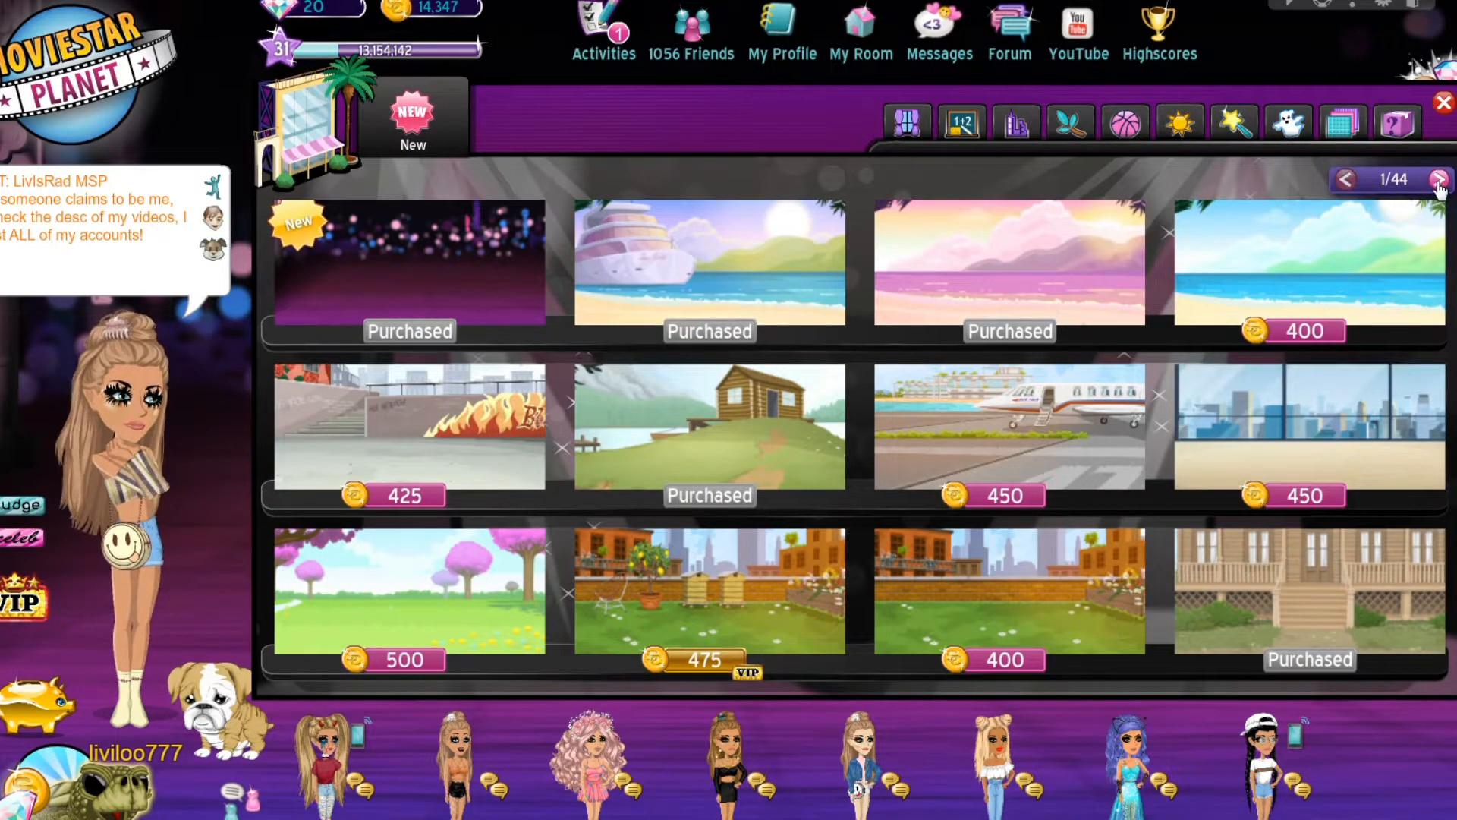
left_click(1440, 180)
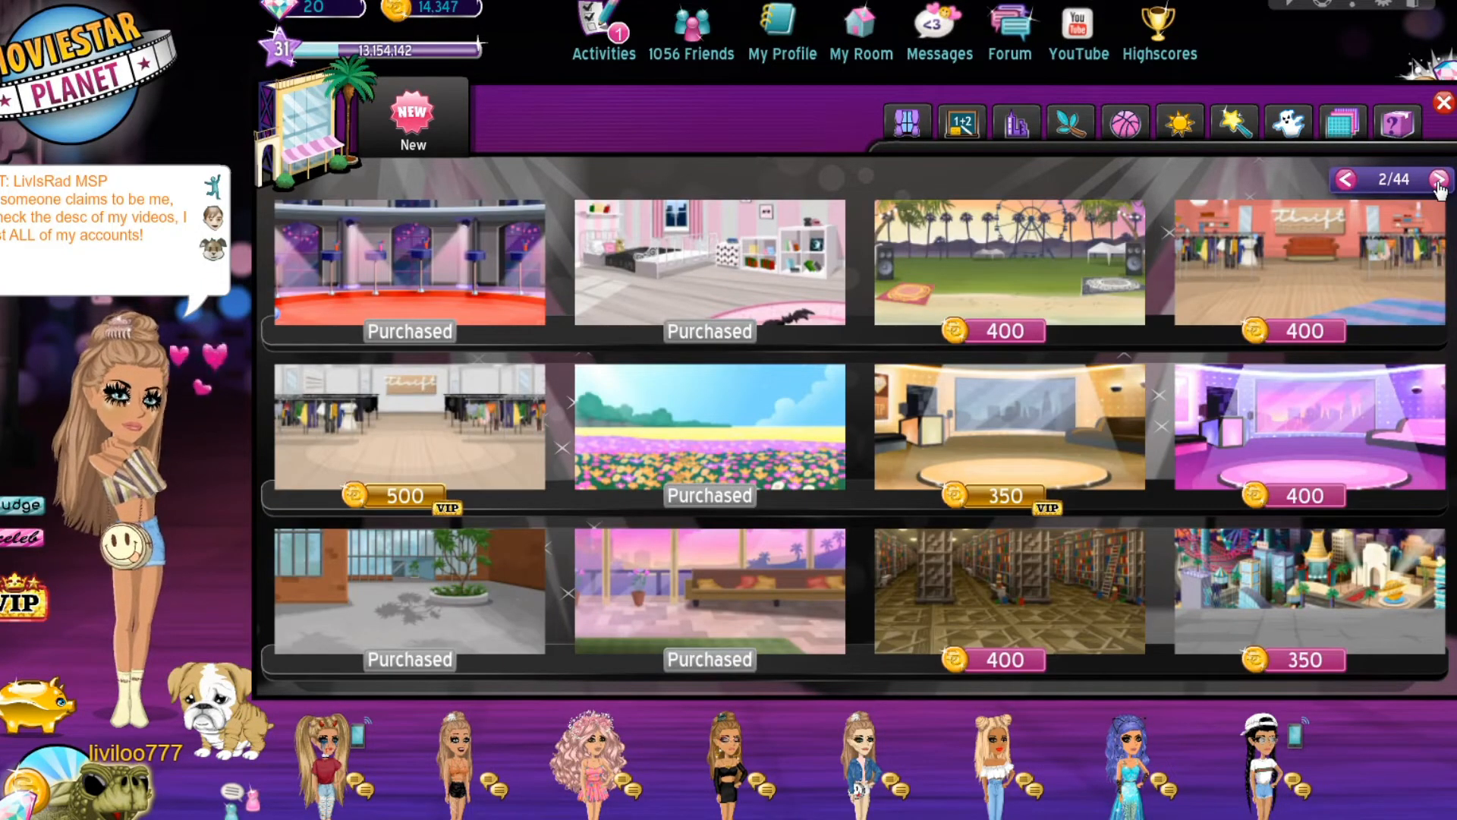
left_click(1439, 182)
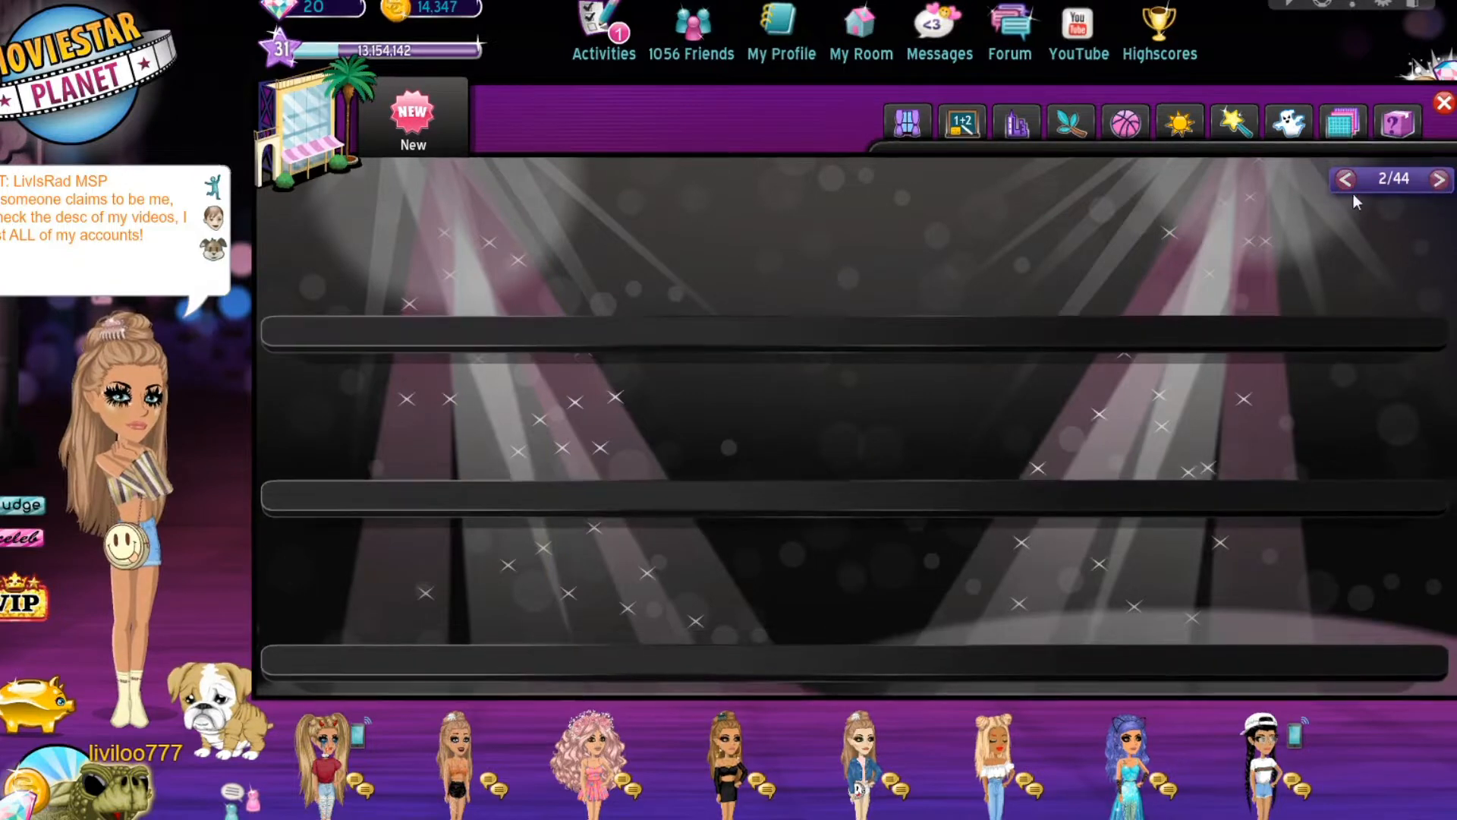
left_click(1348, 181)
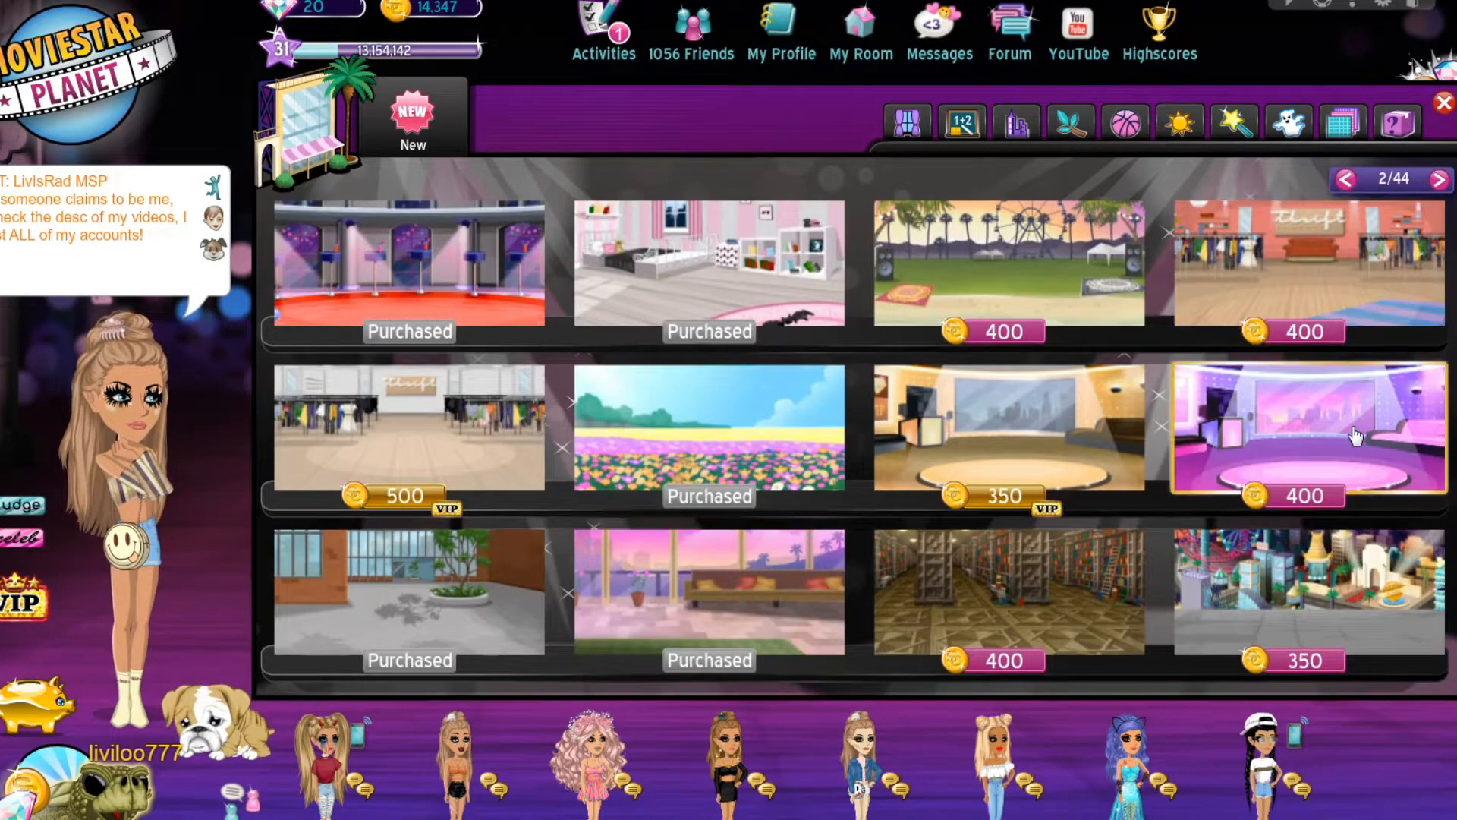
left_click(1438, 183)
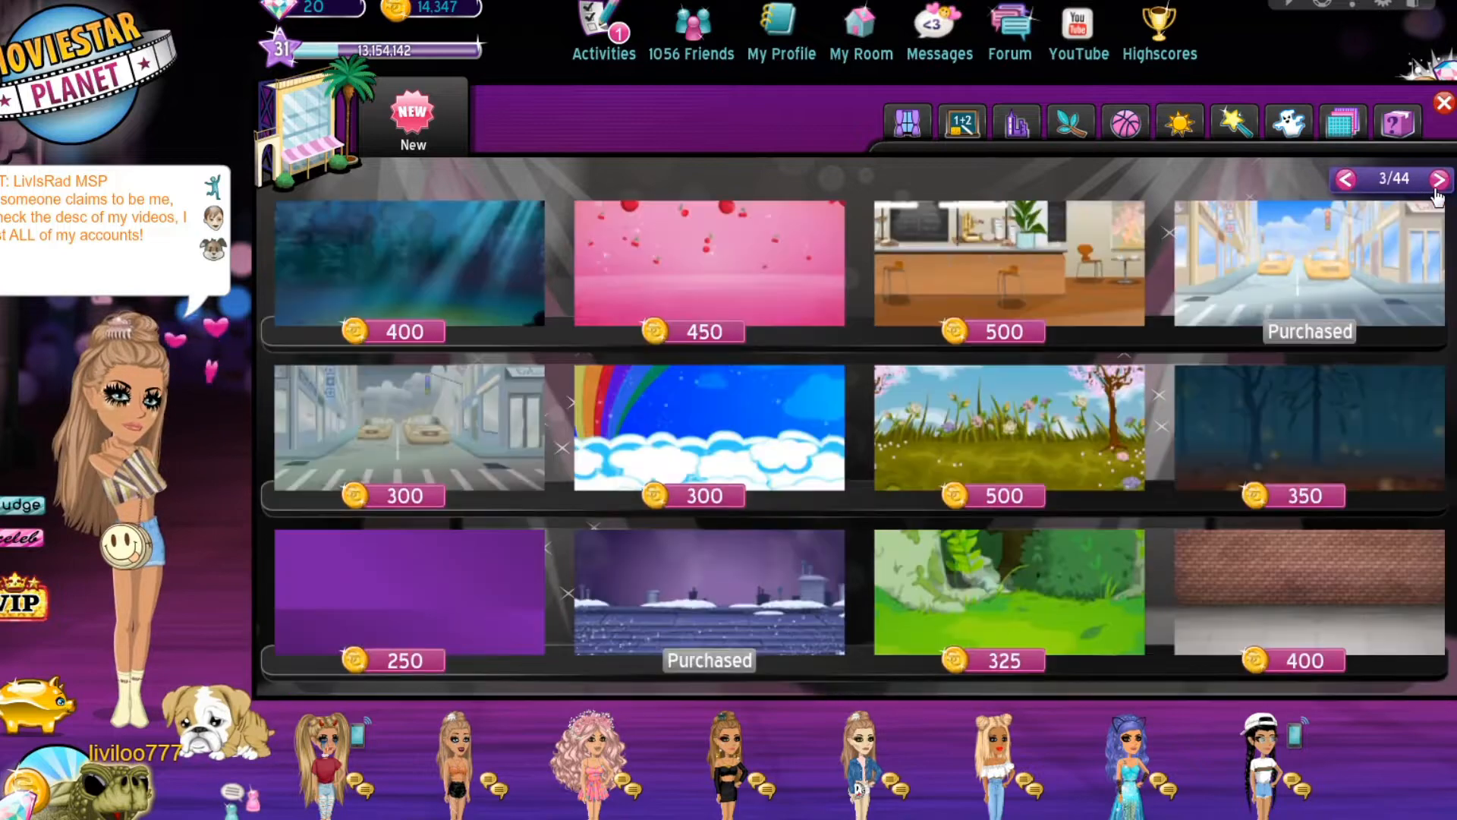
left_click(1436, 182)
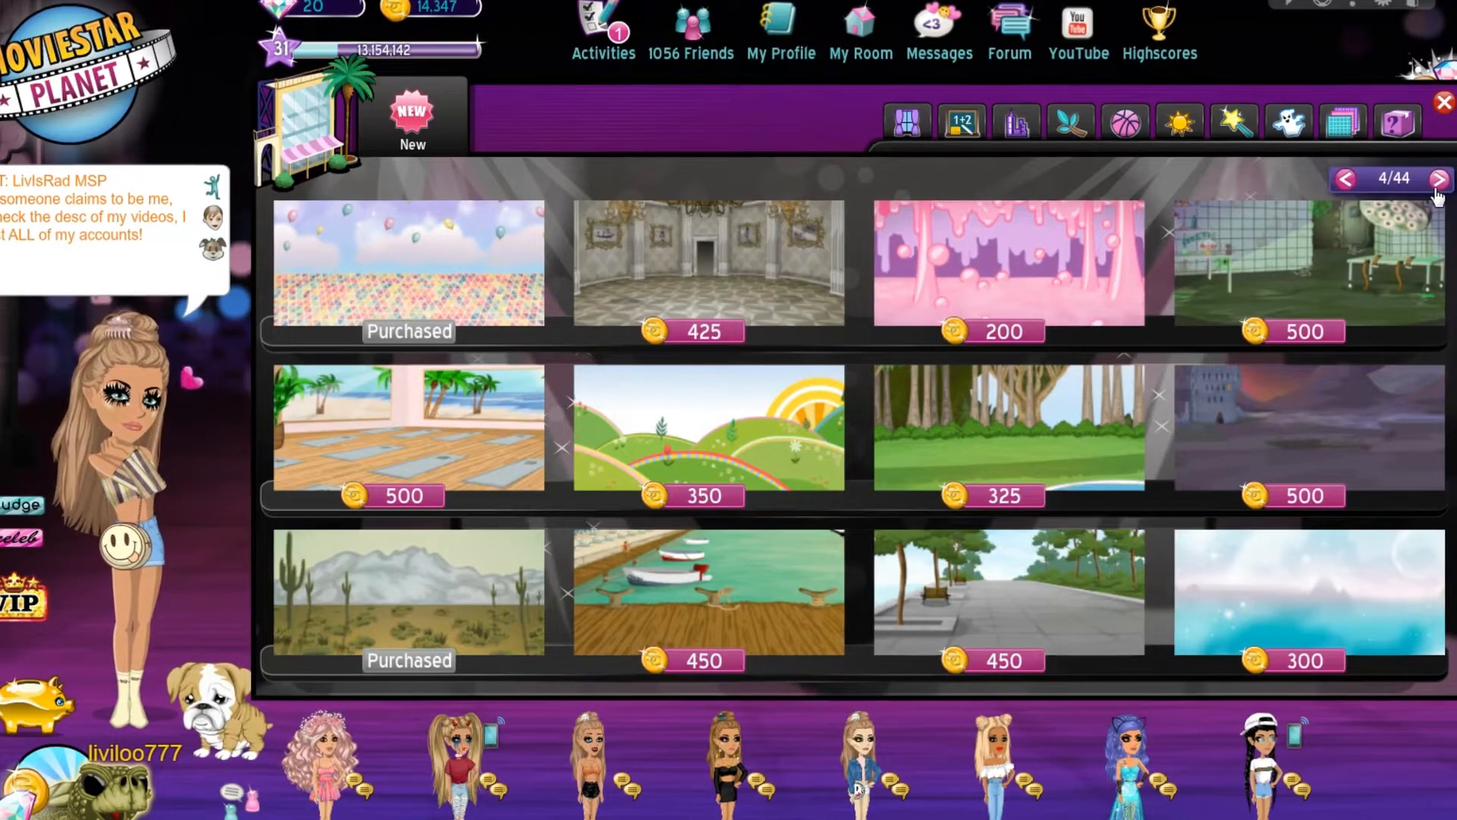
left_click(1442, 181)
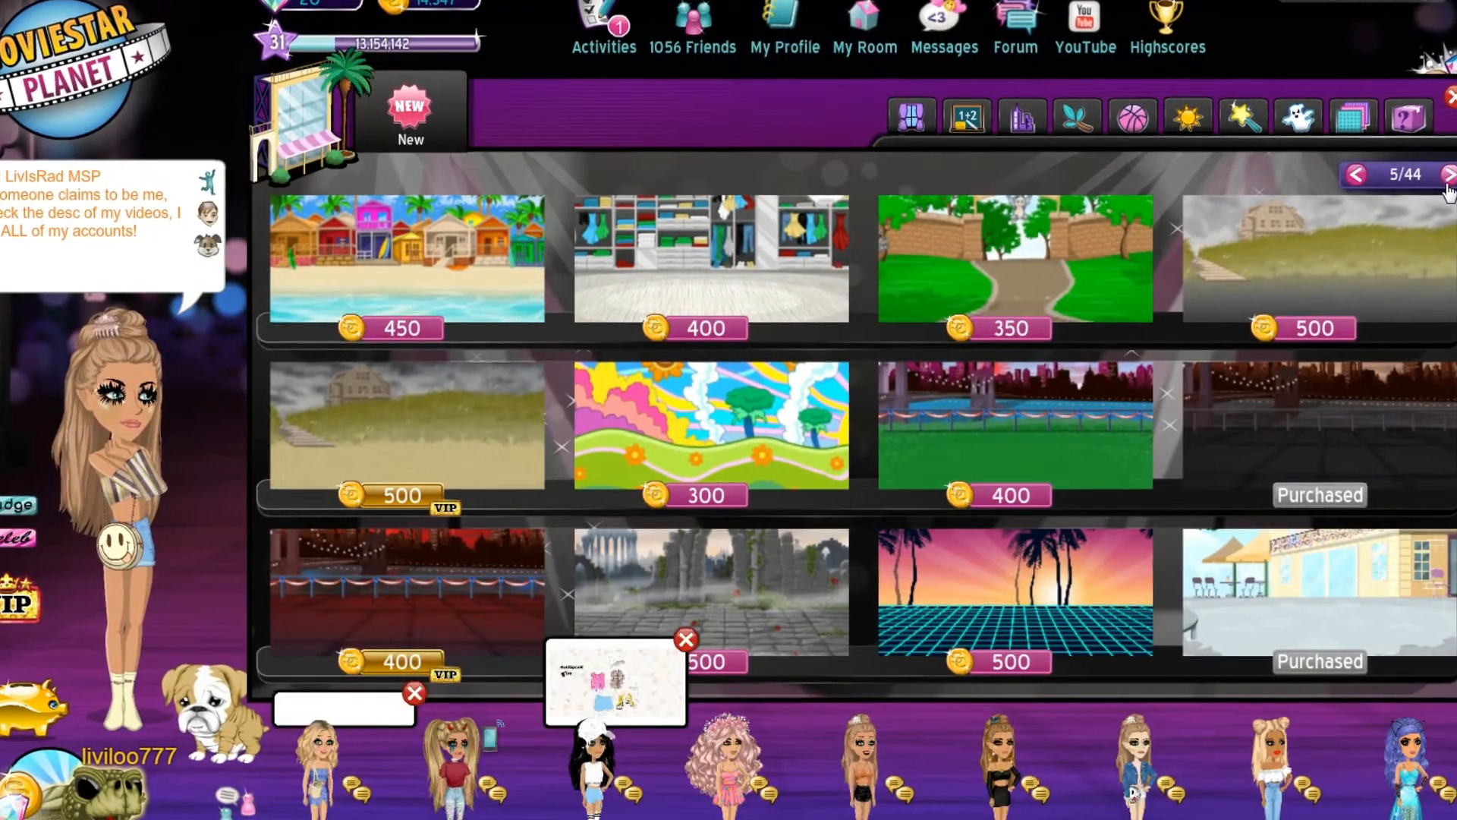
left_click(1446, 186)
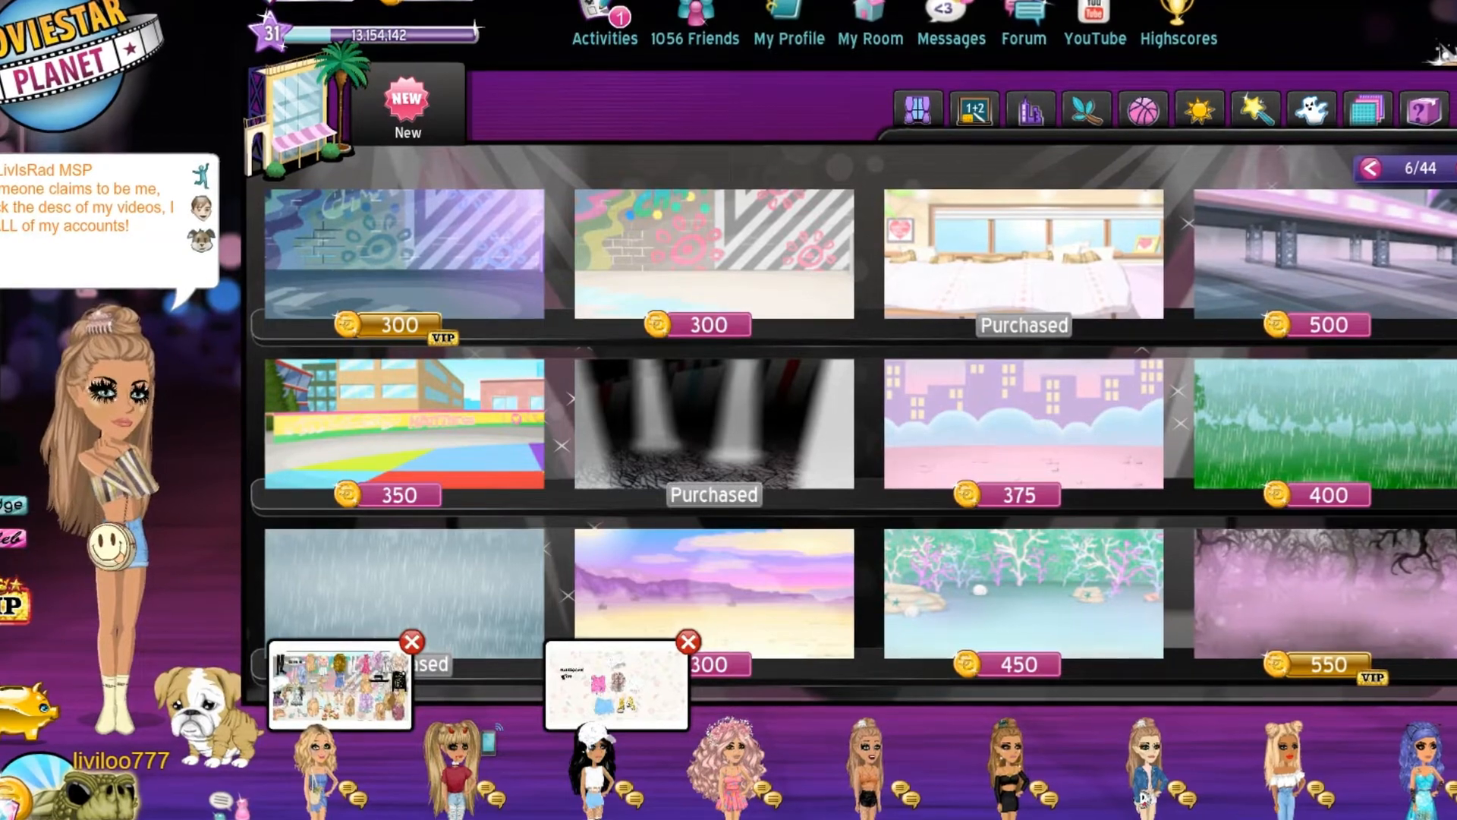
left_click(1454, 166)
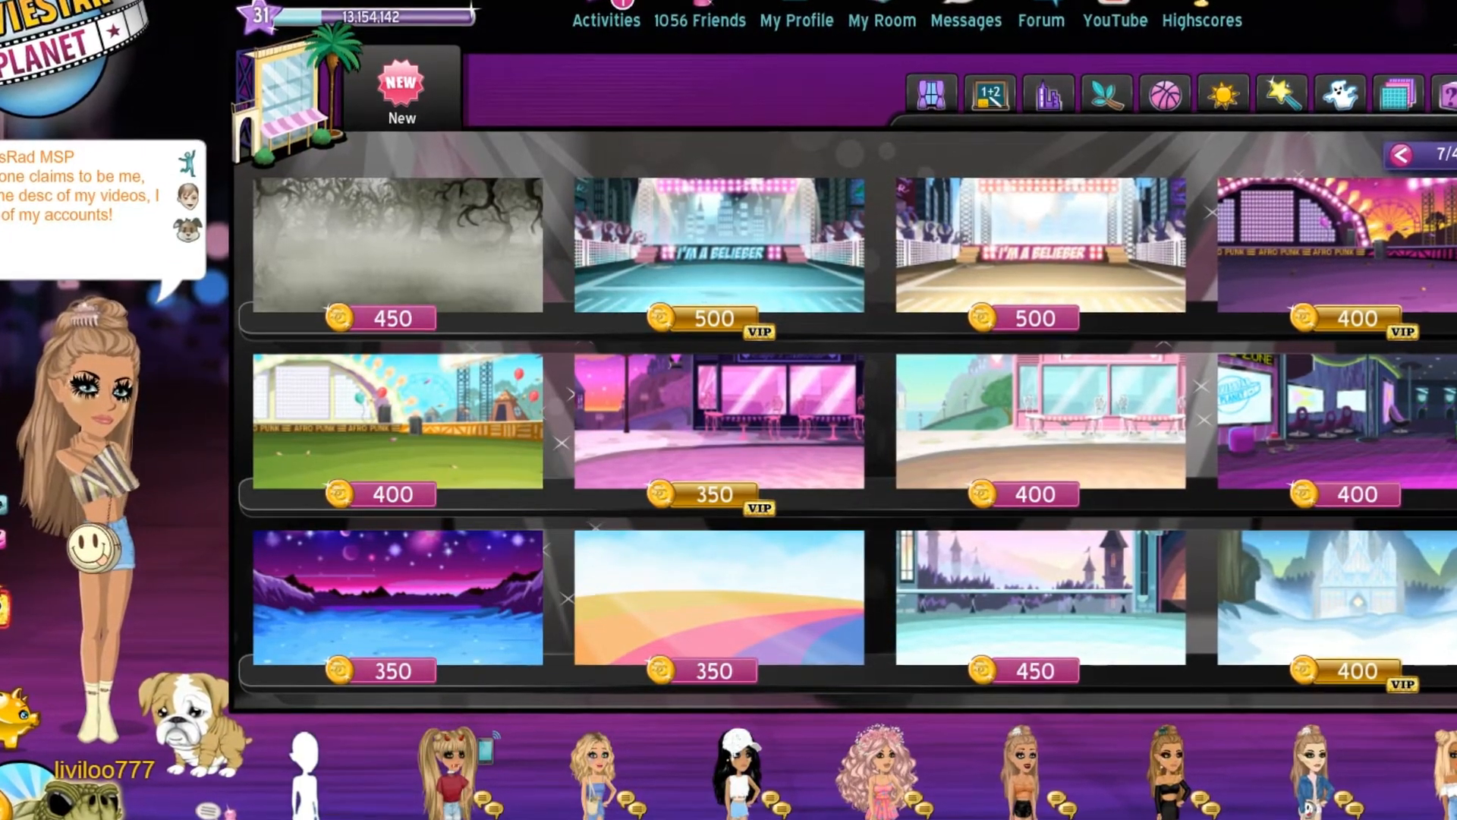
left_click(658, 415)
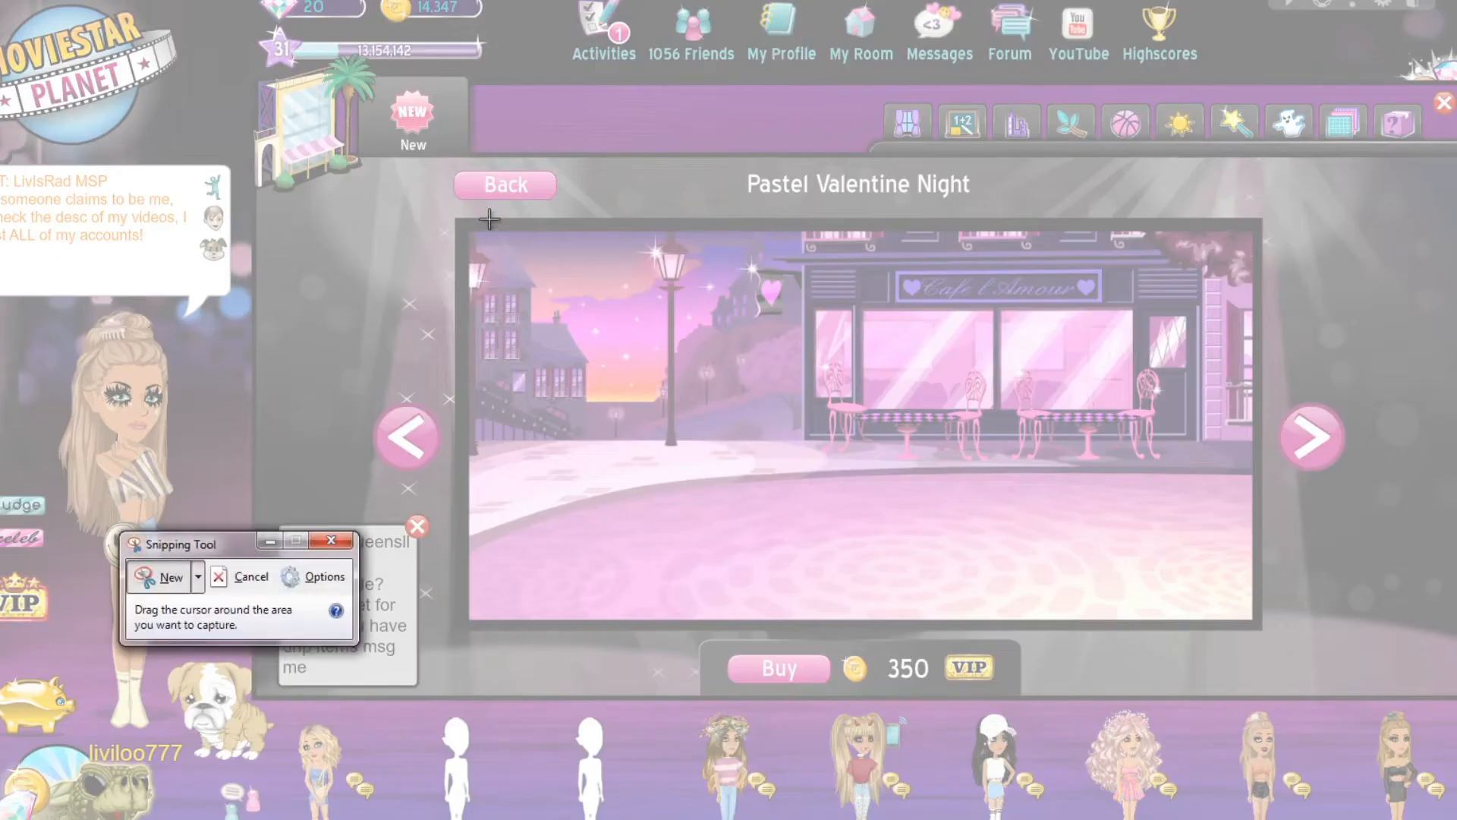
Capture the full Pastel Valentine Night picture with Snipping Tool and save it as JPEG "asdf" in the JUNEANDLIVCREATION folder.
left_click_drag(471, 230, 473, 261)
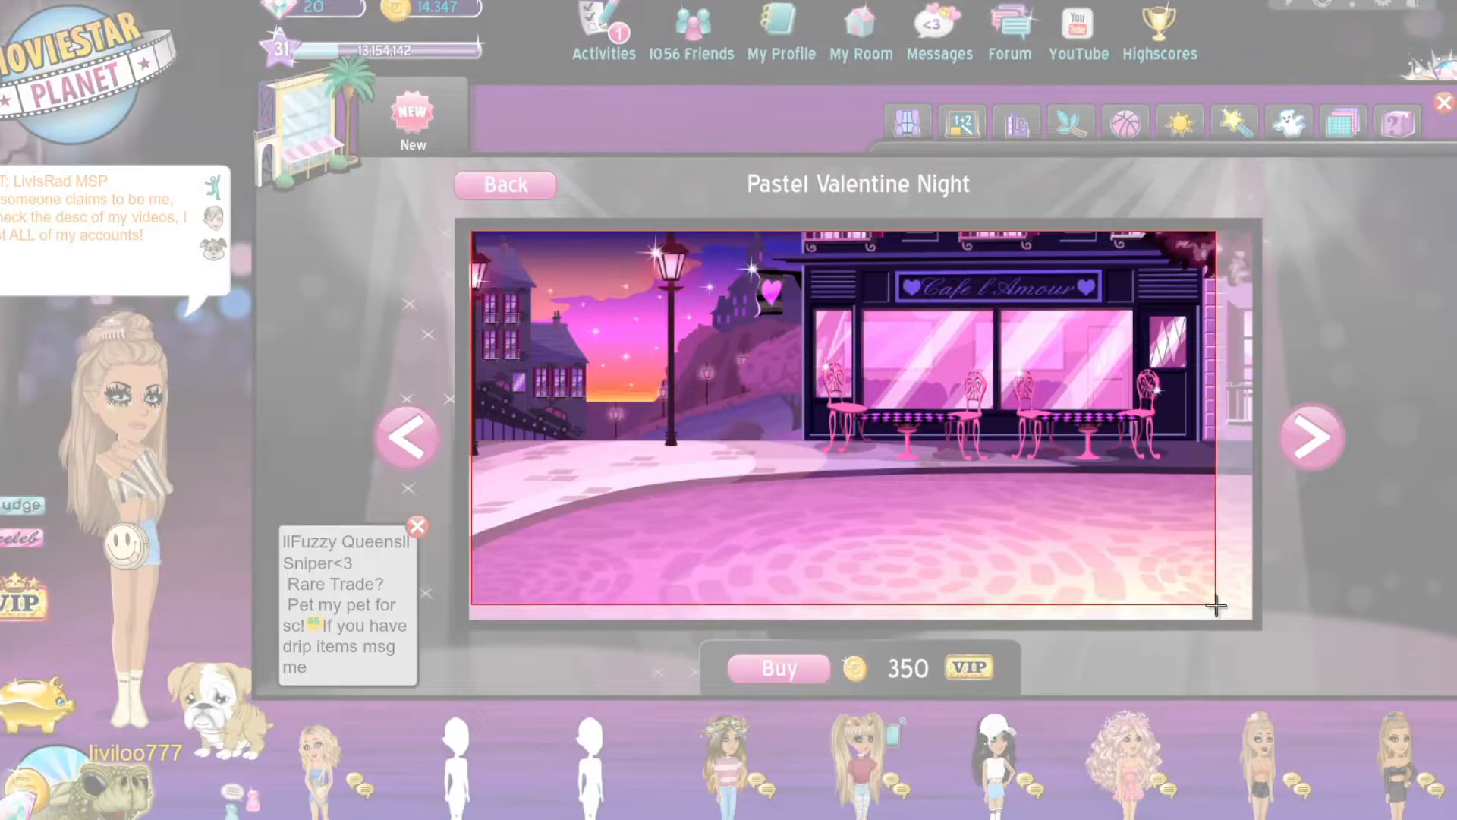
left_click_drag(1226, 621, 1253, 618)
left_click_drag(1252, 618, 1252, 619)
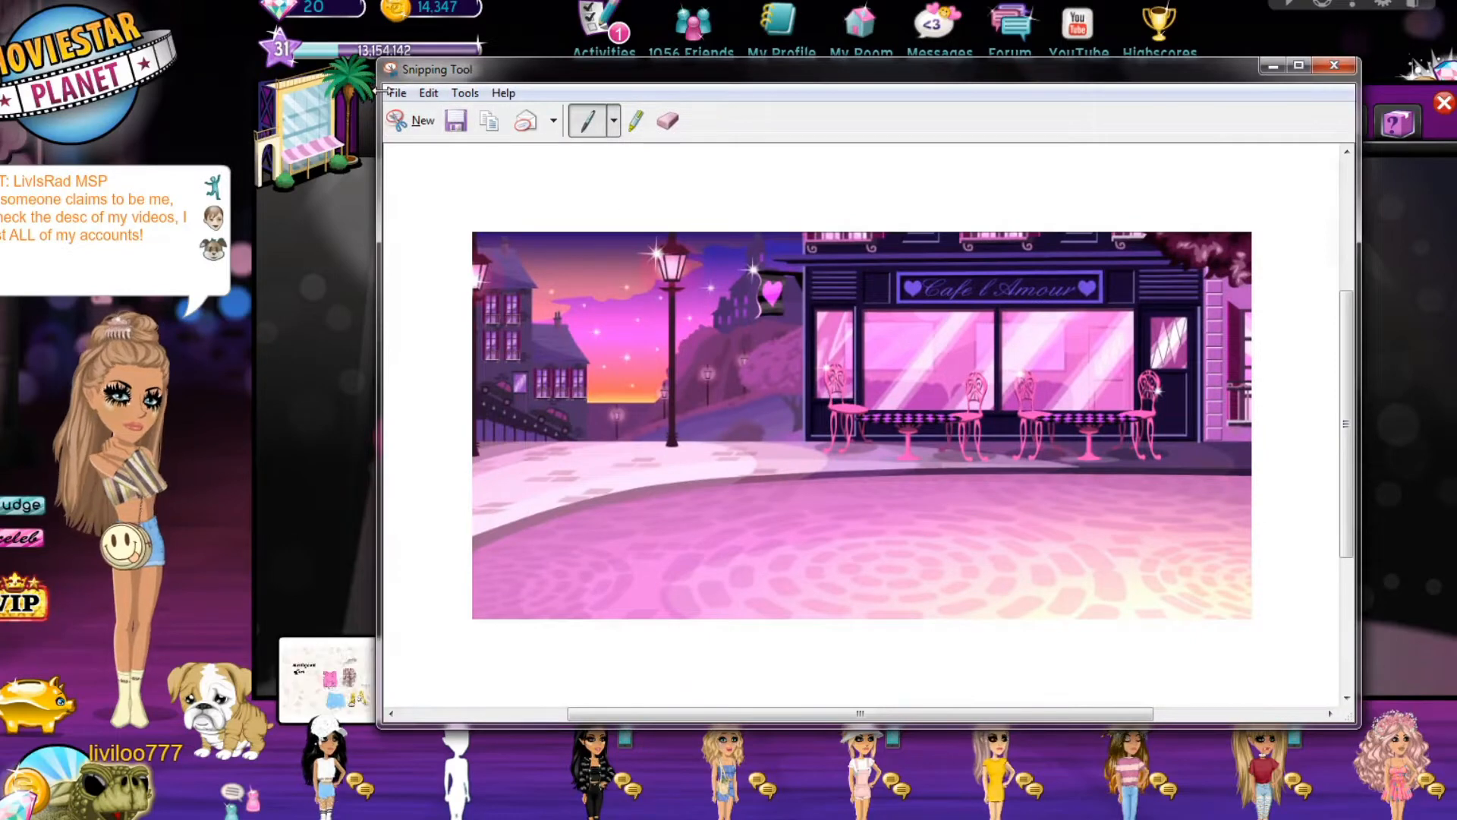
left_click(397, 96)
left_click(443, 145)
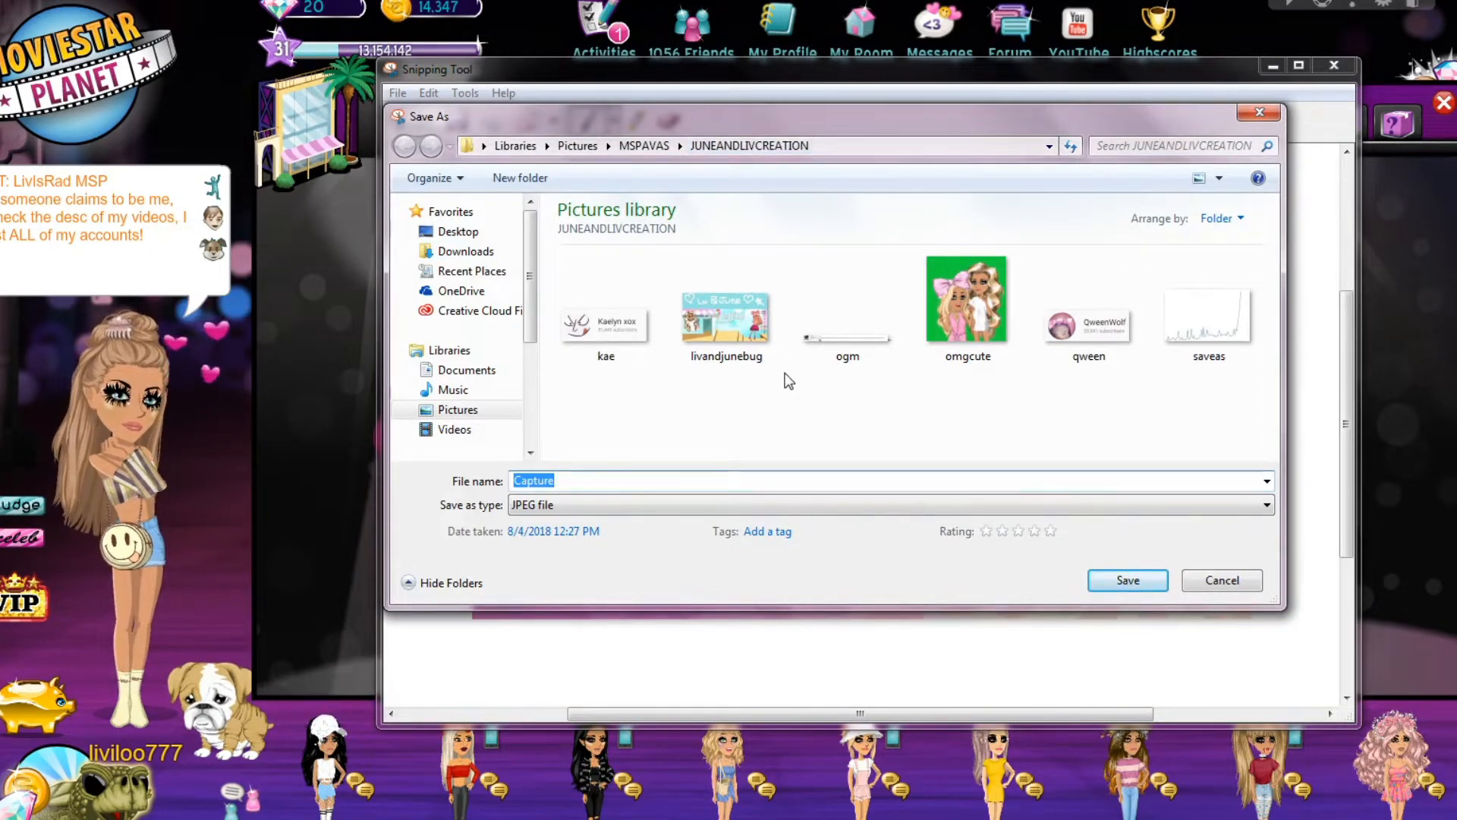
type("asdf")
key("Return")
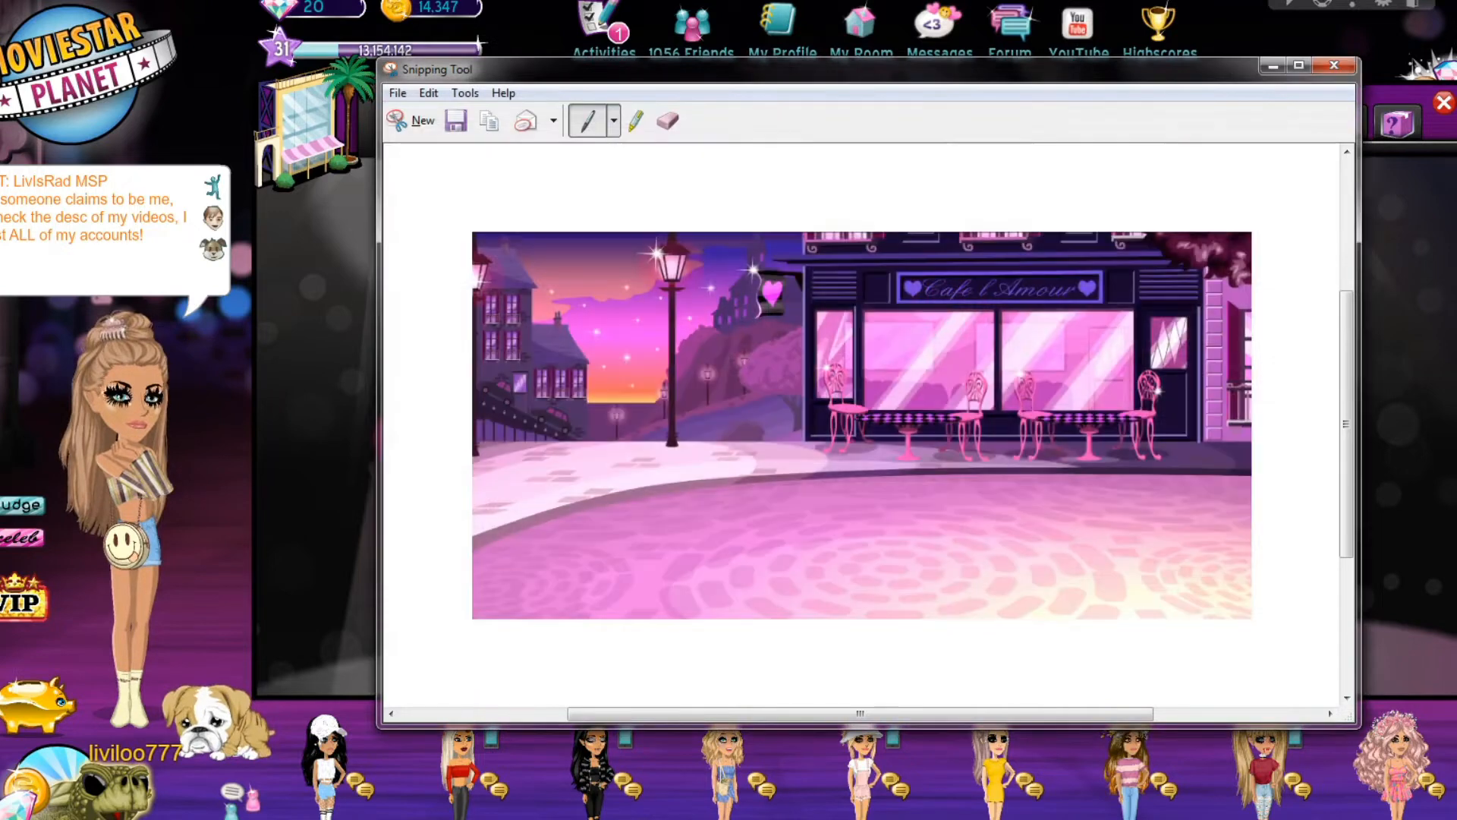
left_click(1335, 66)
Return to the background list, browse past page 10 for the Like A Star background and capture its picture with Snipping Tool.
left_click(510, 183)
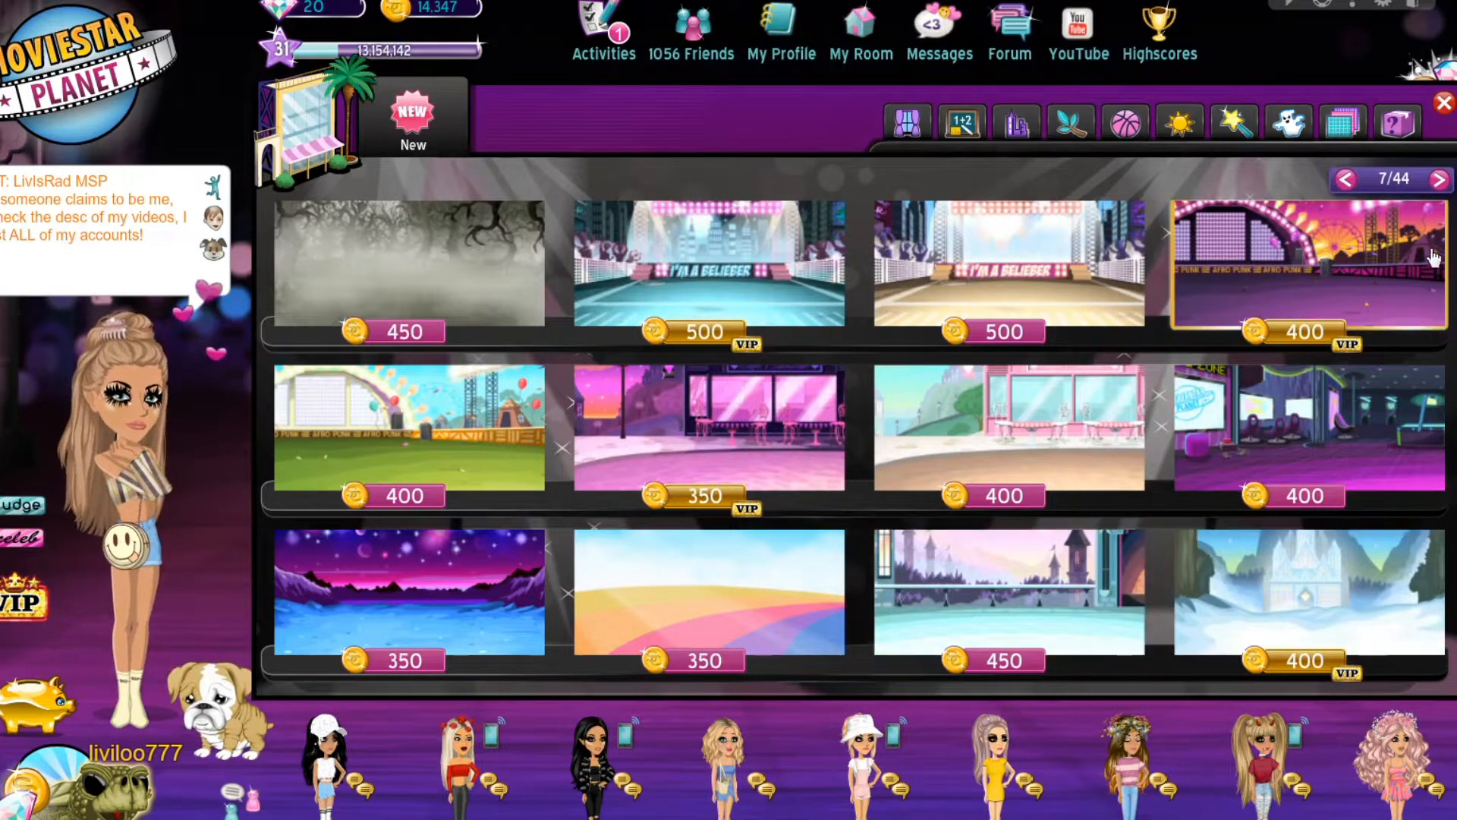
left_click(1439, 180)
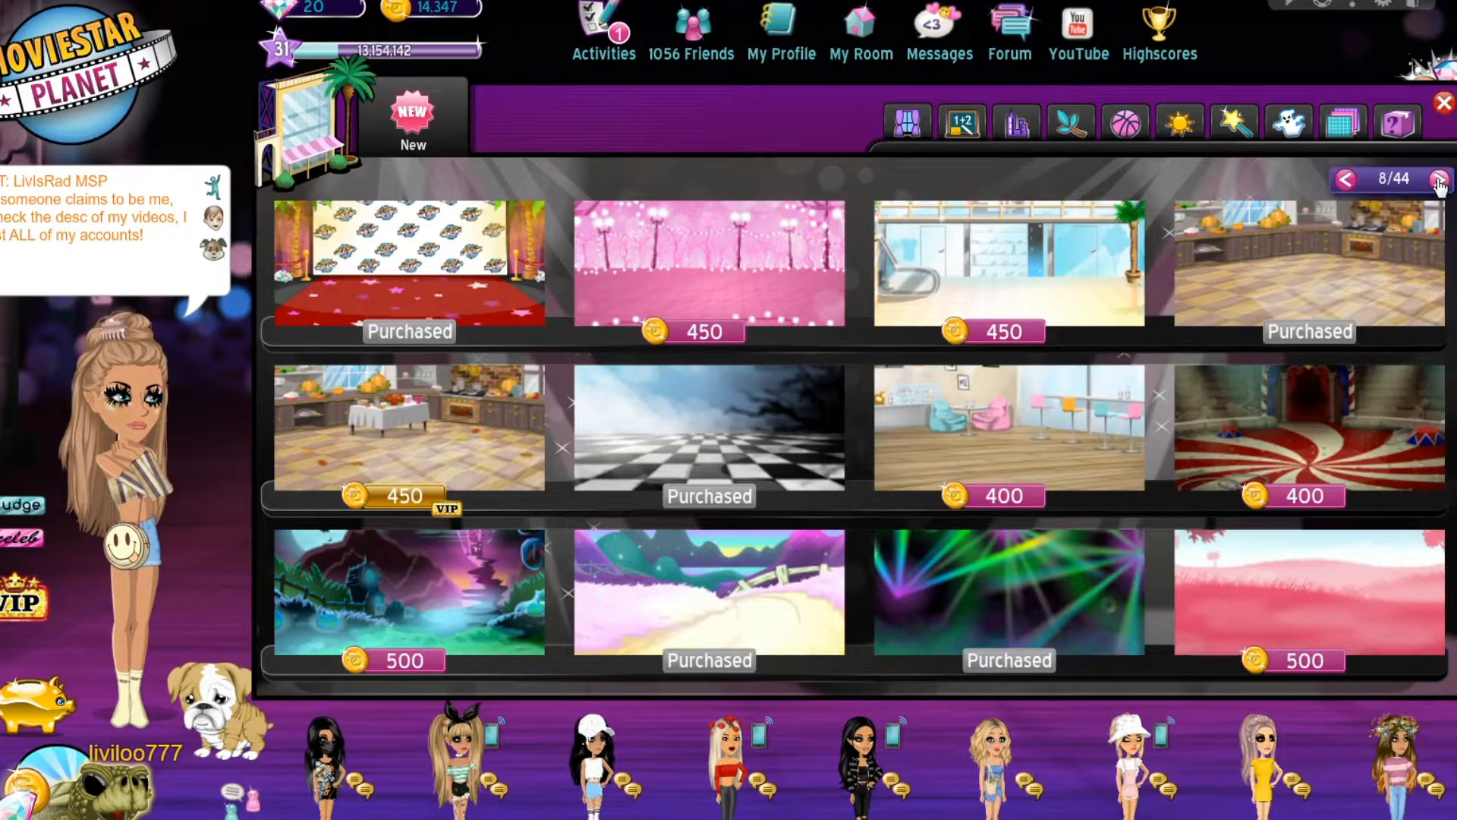
left_click(1439, 181)
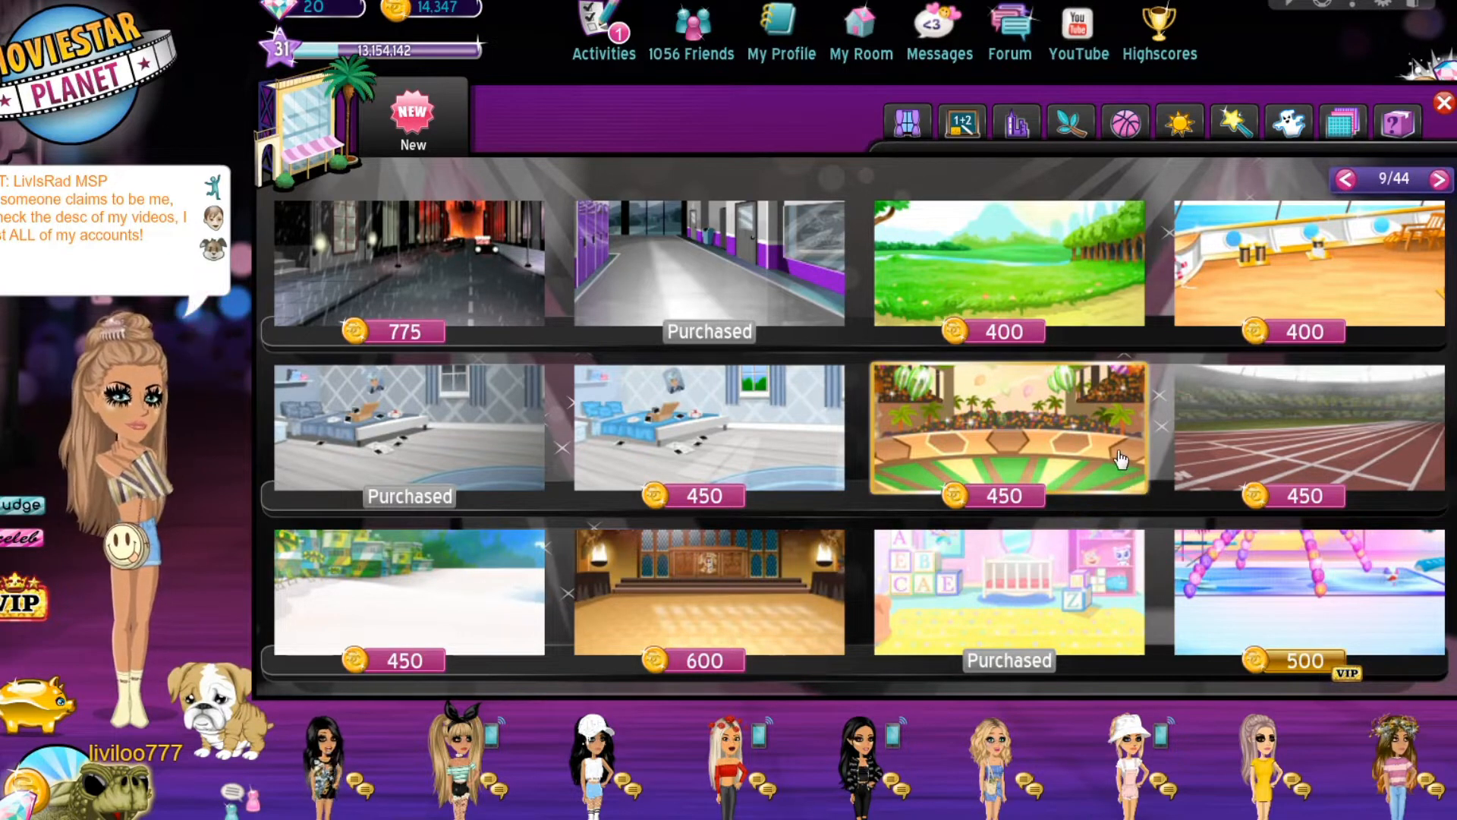
left_click(1437, 181)
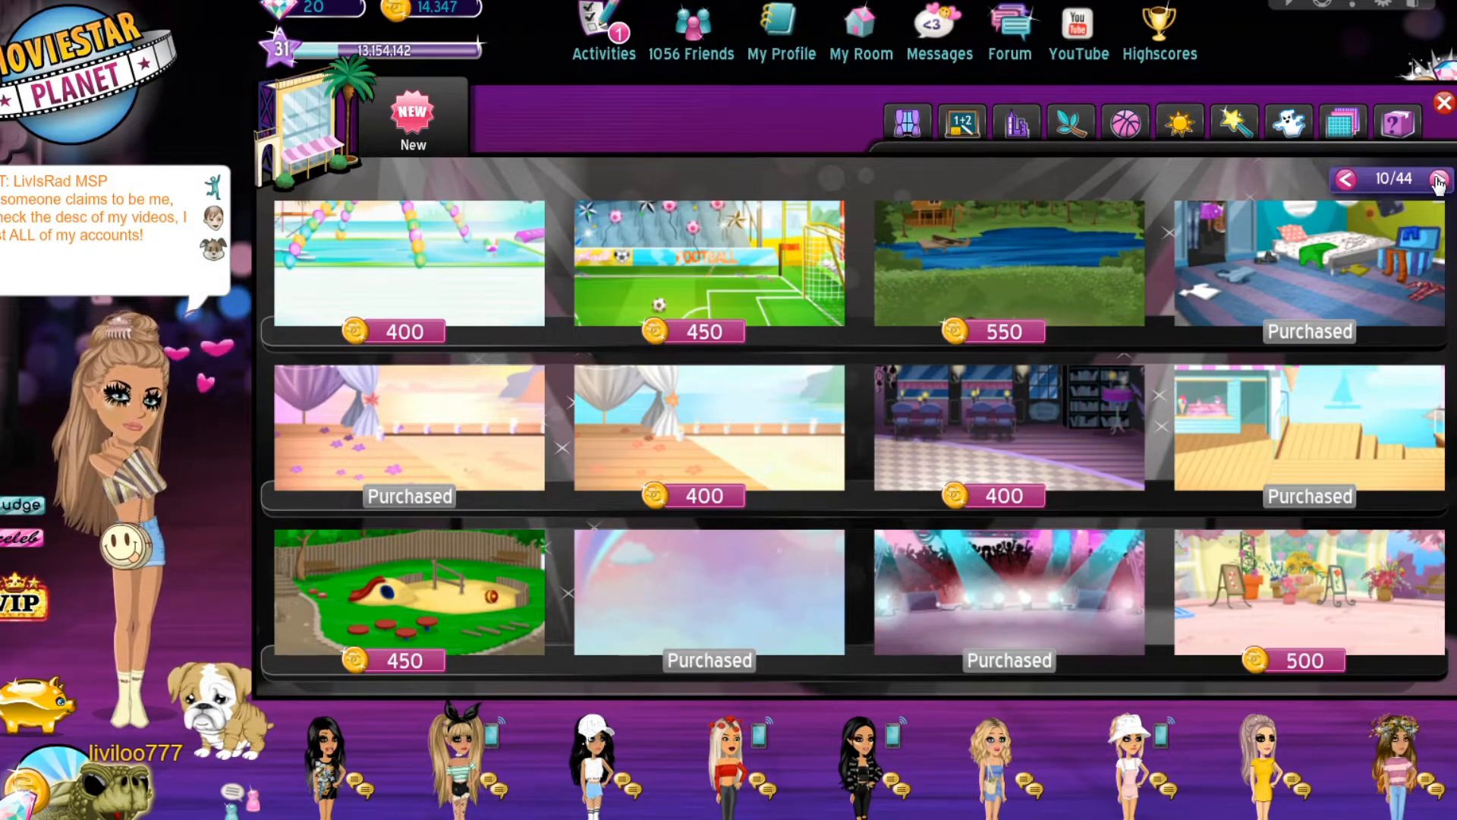
left_click(1437, 181)
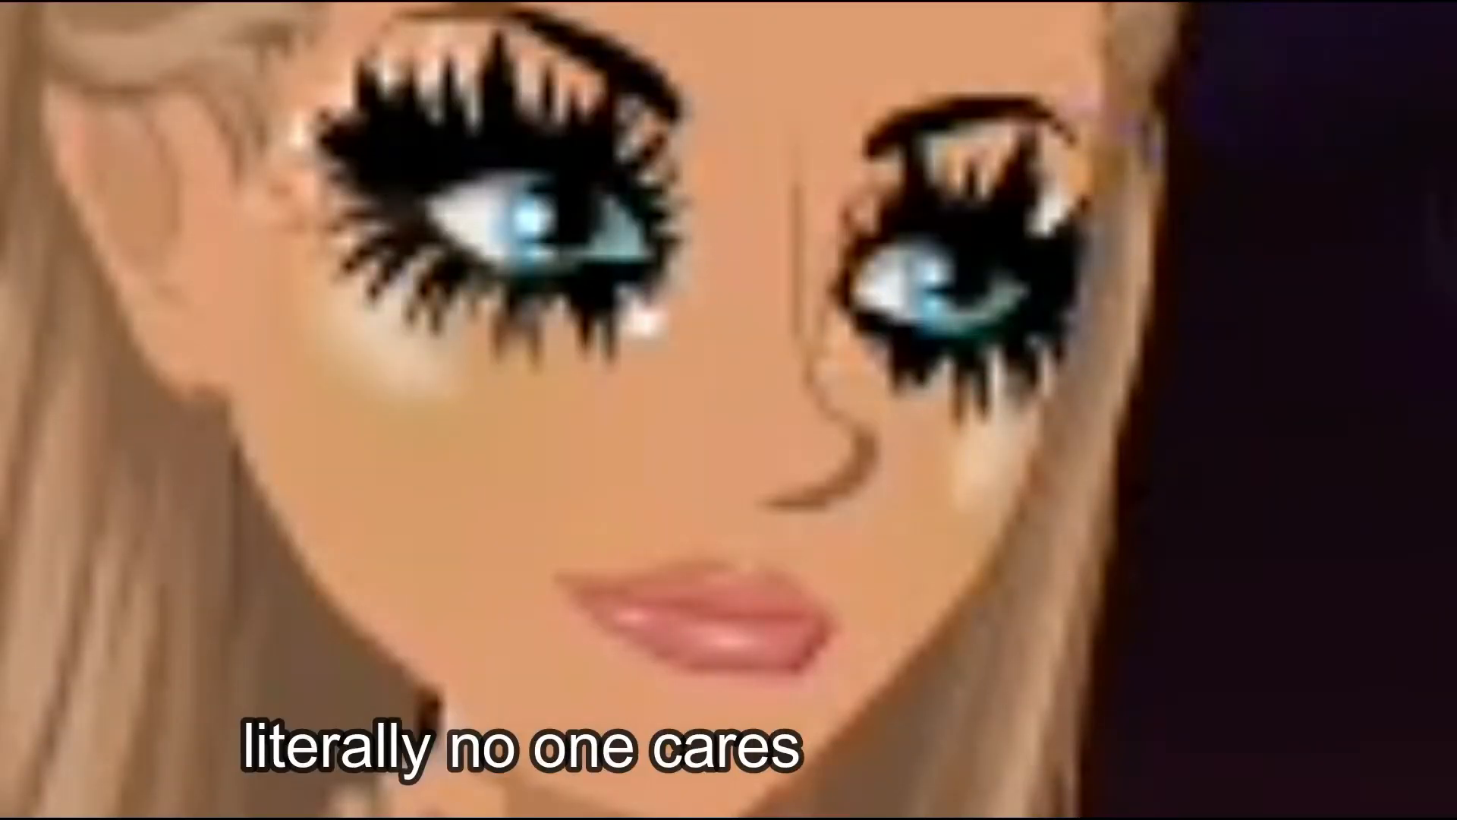
left_click(1436, 181)
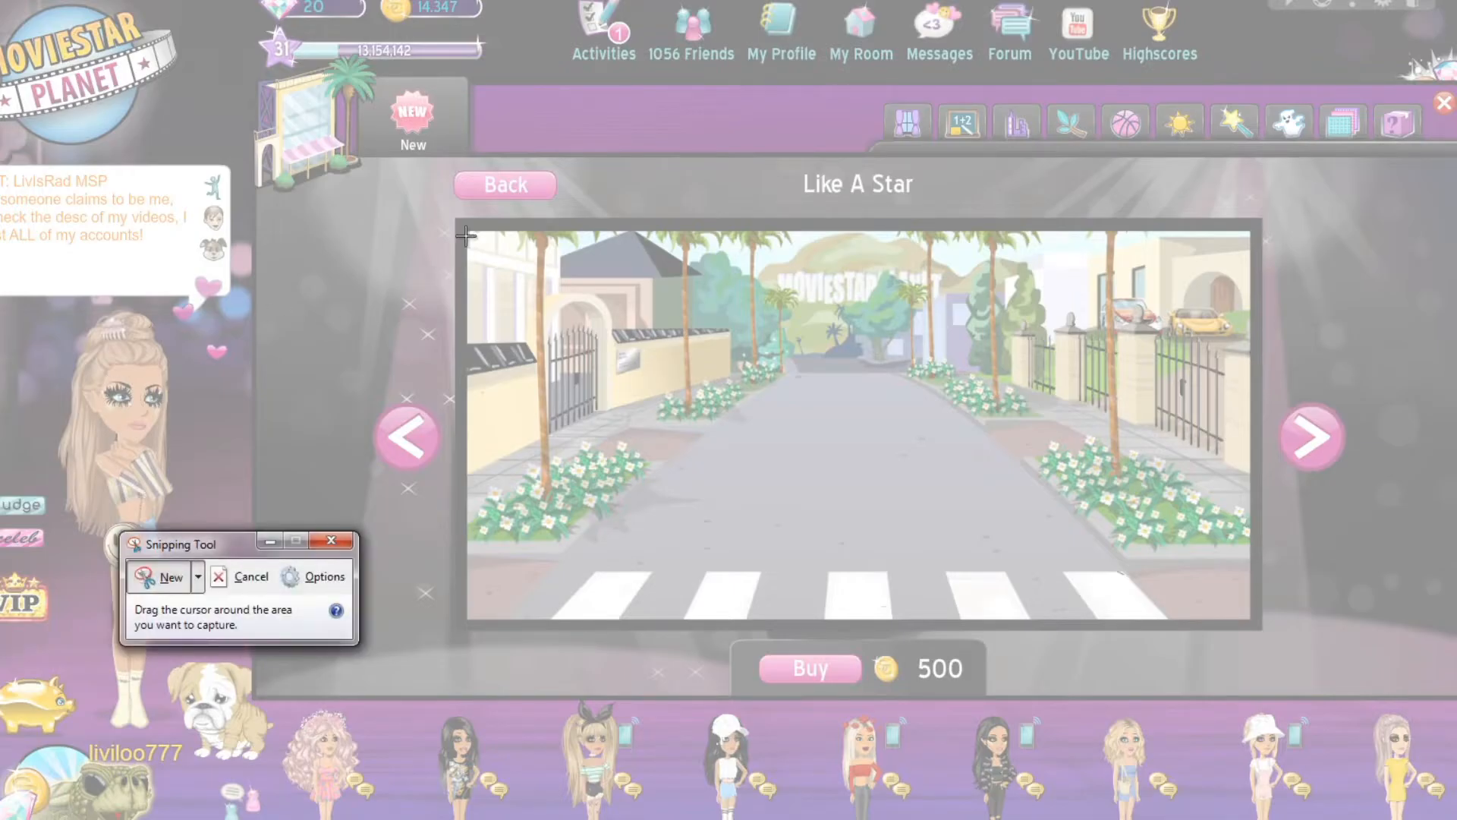
left_click_drag(469, 231, 1239, 612)
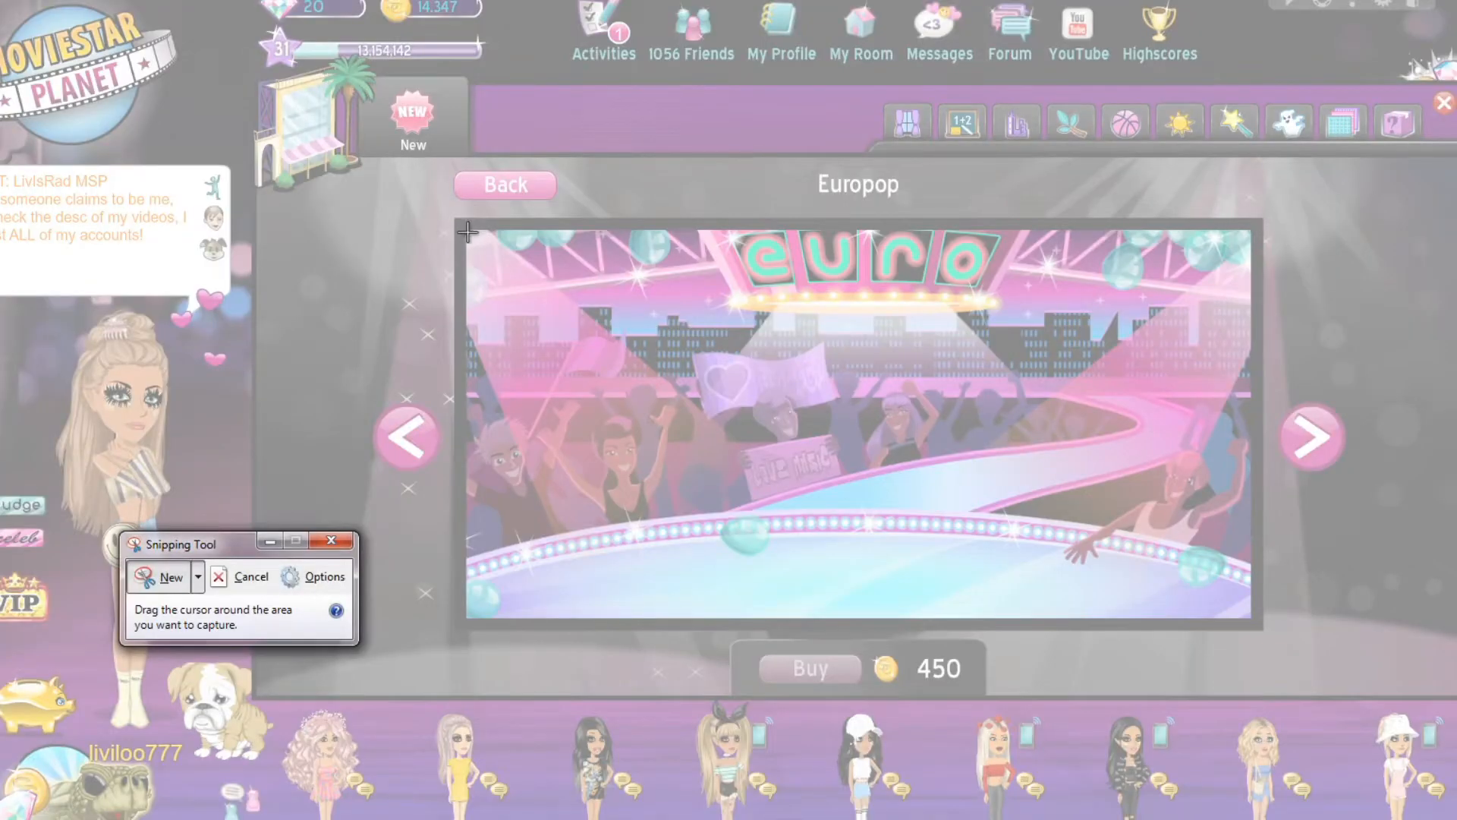
Capture the full Europop background picture with Snipping Tool.
left_click_drag(467, 231, 1251, 619)
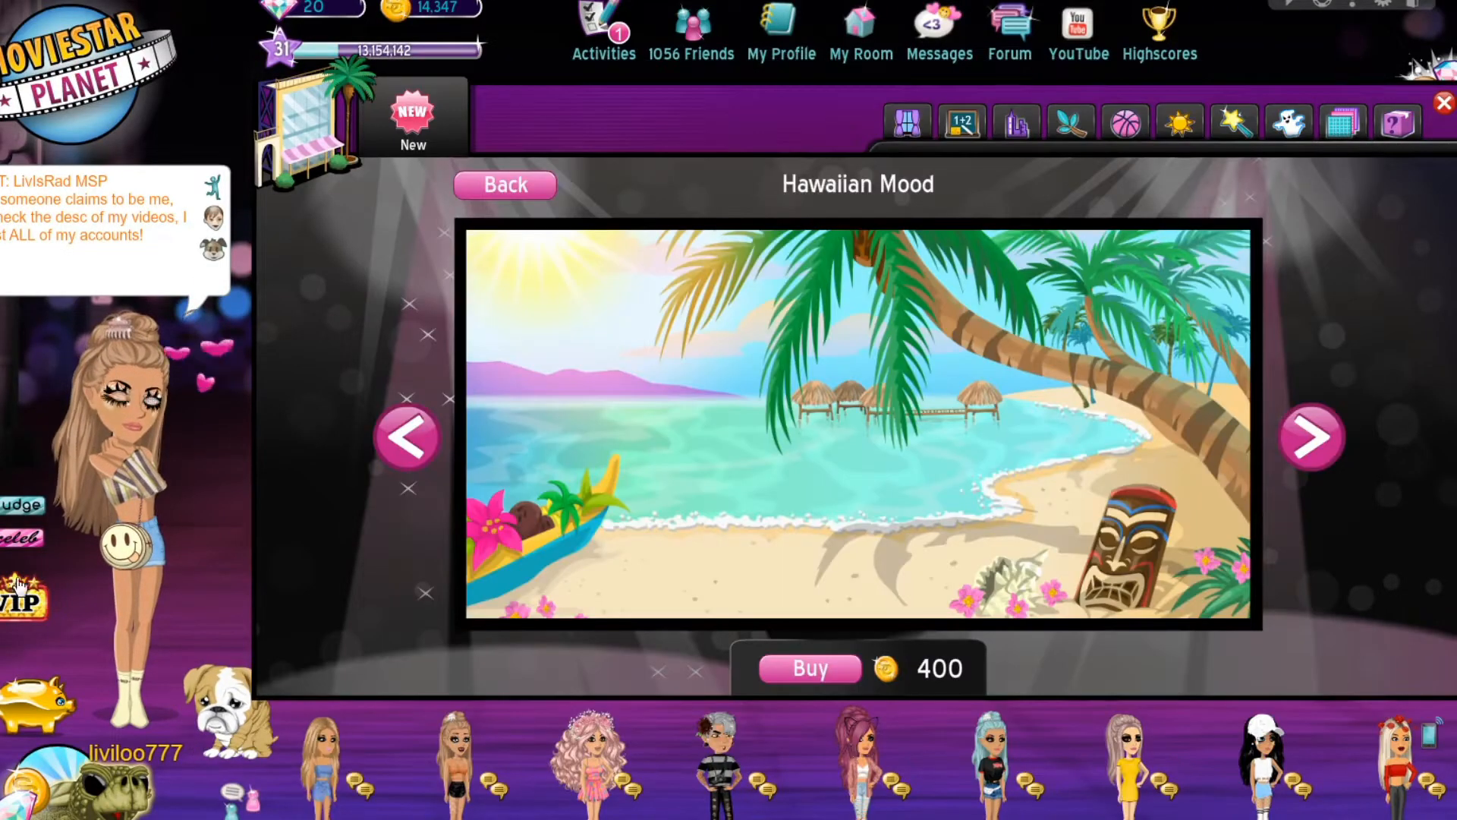
Capture the Hawaiian Mood background picture, save it as JPEG "4" in the JUNEANDLIVCREATION folder and close Snipping Tool.
key("ctrl+n")
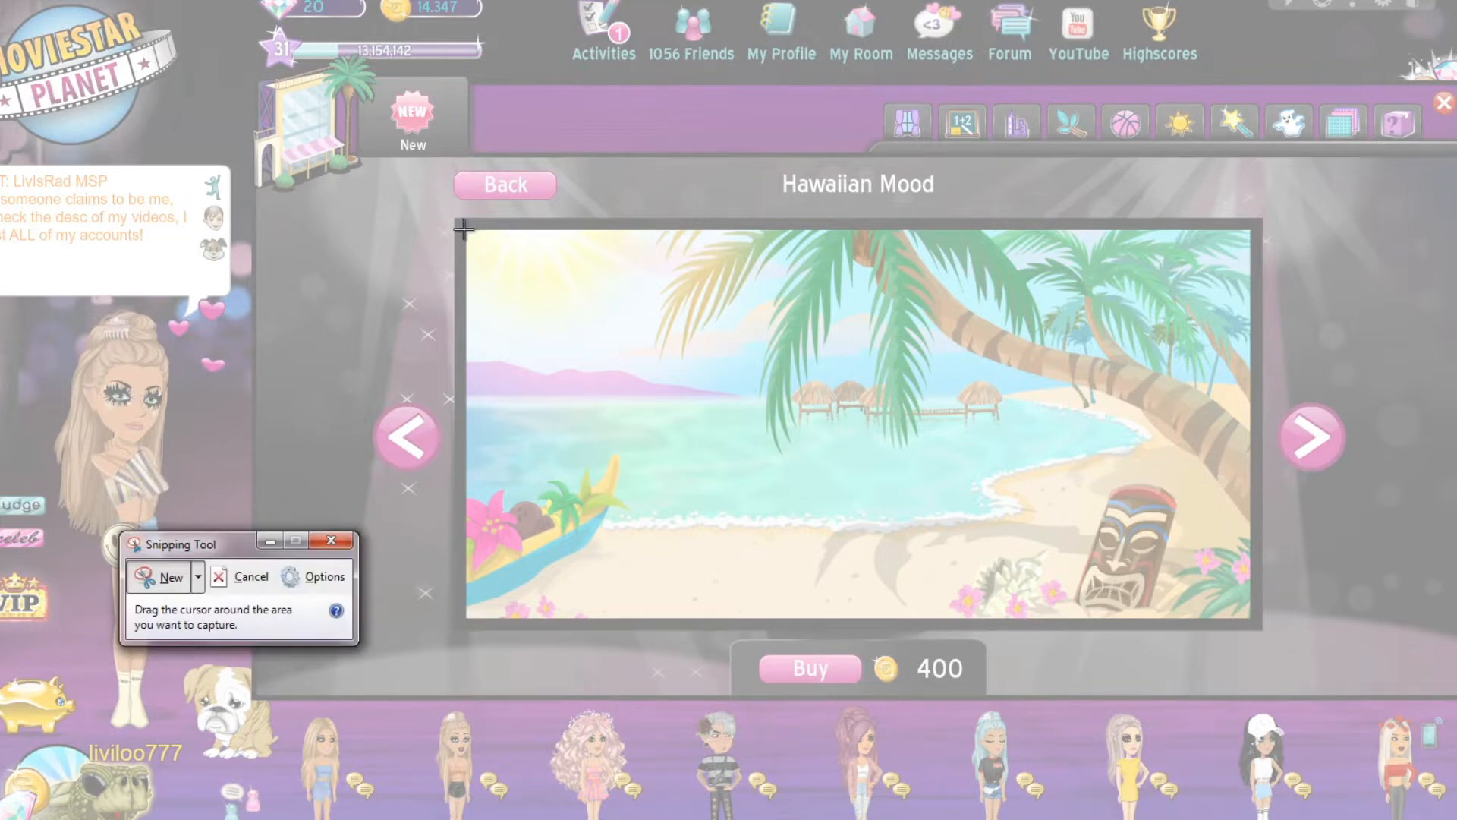
left_click_drag(463, 227, 1249, 616)
left_click(394, 93)
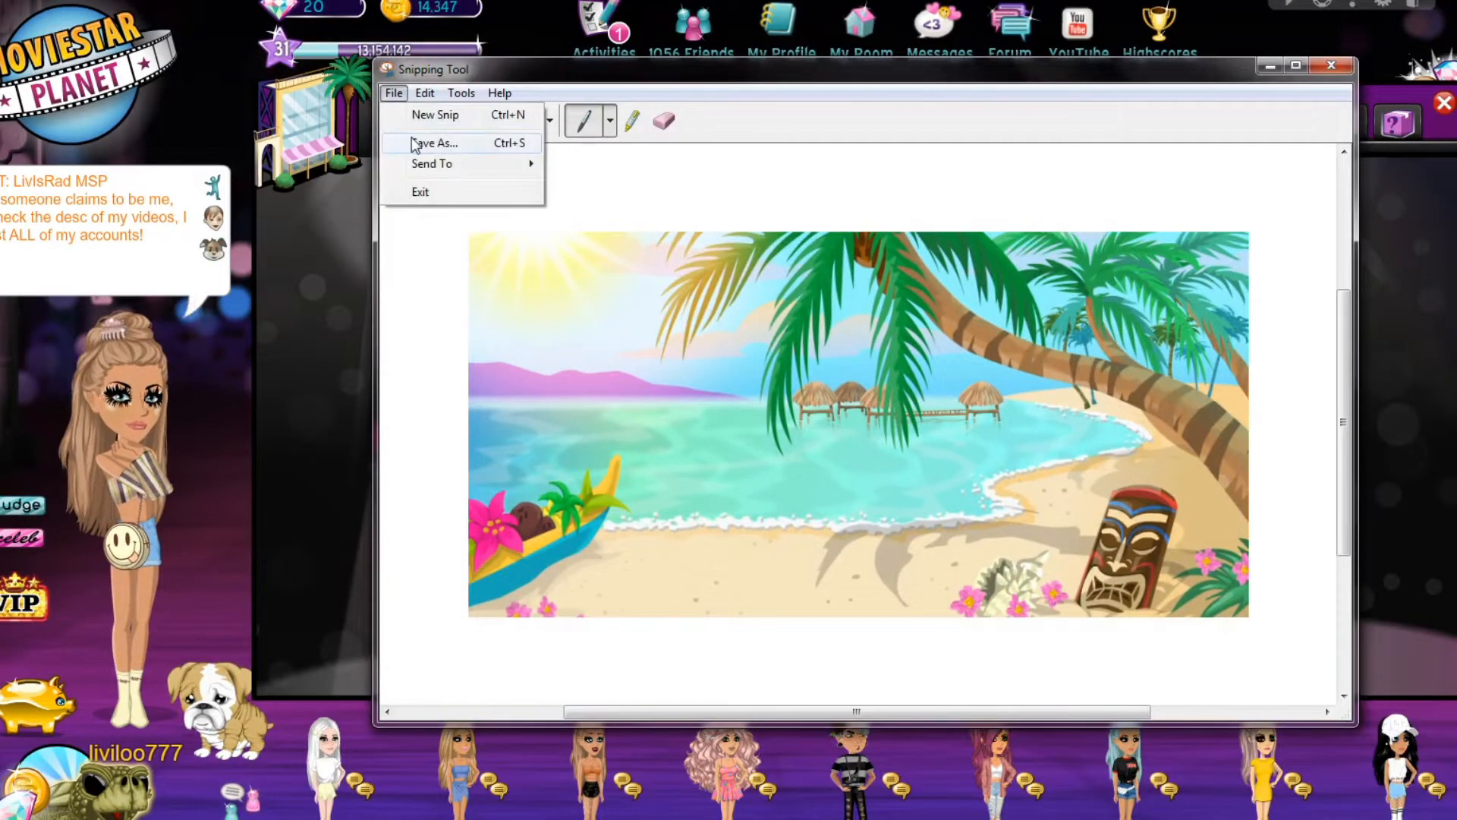
left_click(415, 144)
type("4")
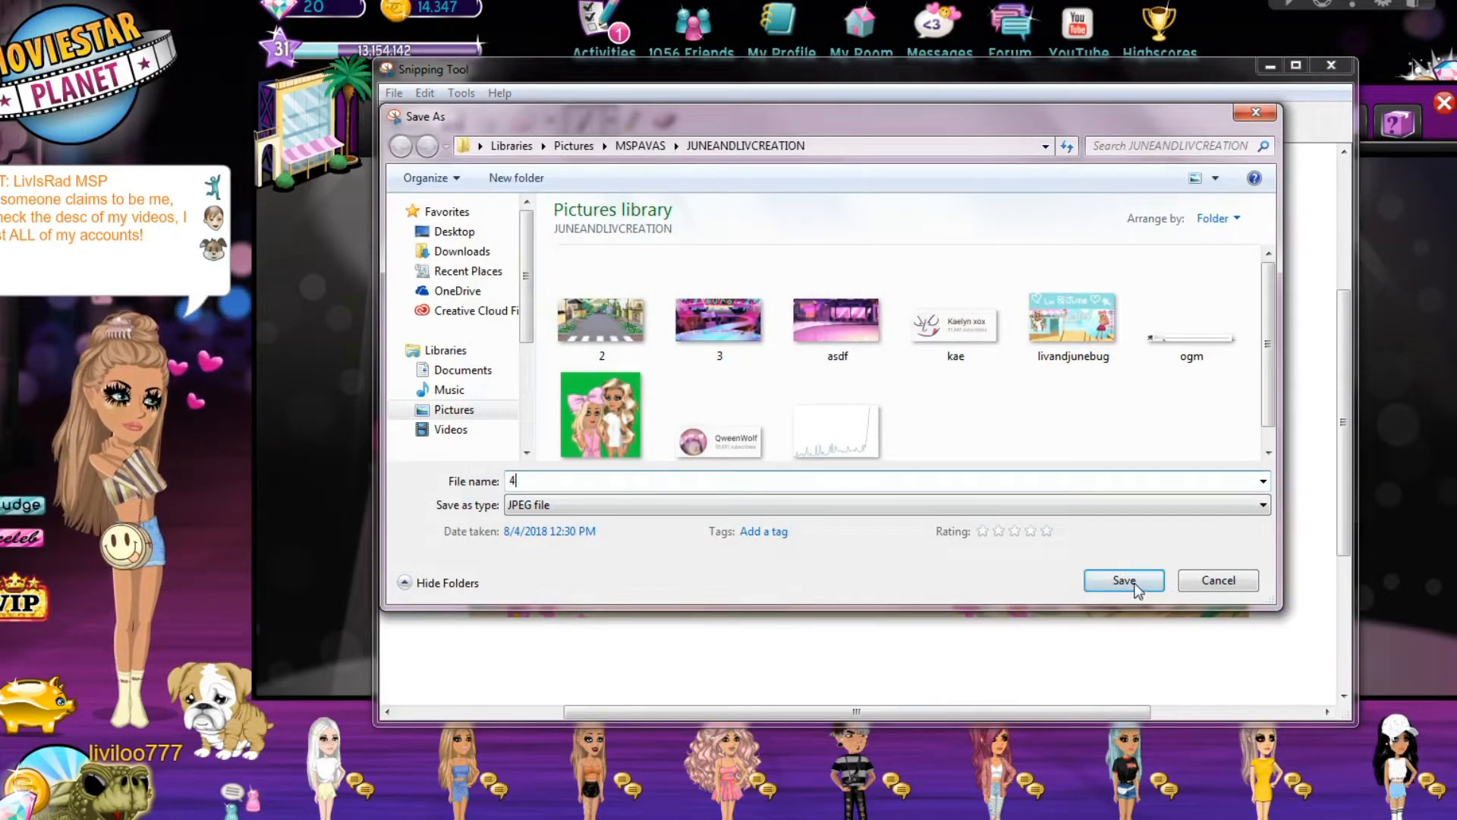
left_click(1135, 586)
left_click(1330, 65)
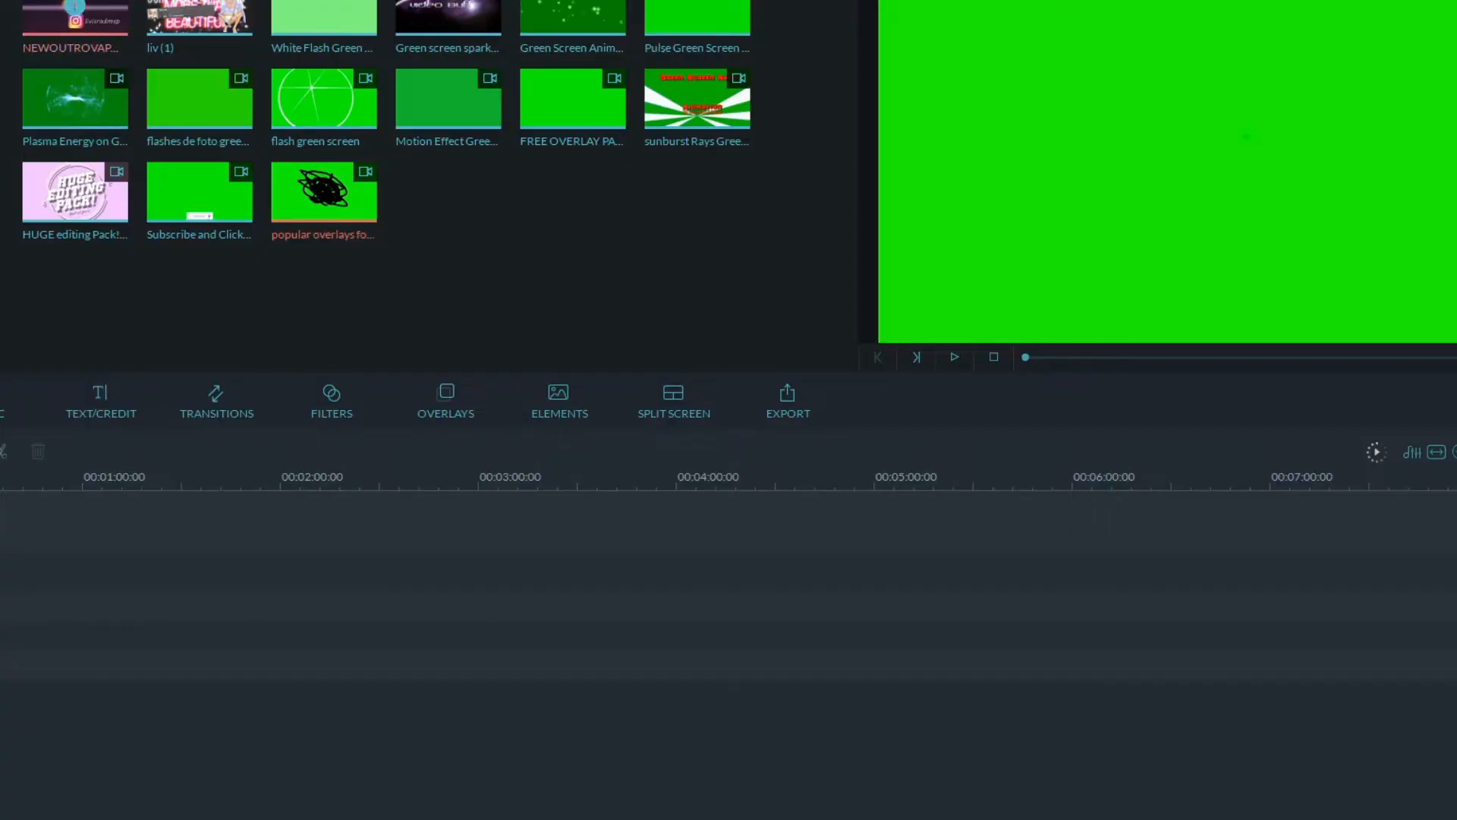
Start a media import in Filmora and browse to the JUNEANDLIVCREATION folder inside MSPAVAS in the Pictures library.
left_click(69, 2)
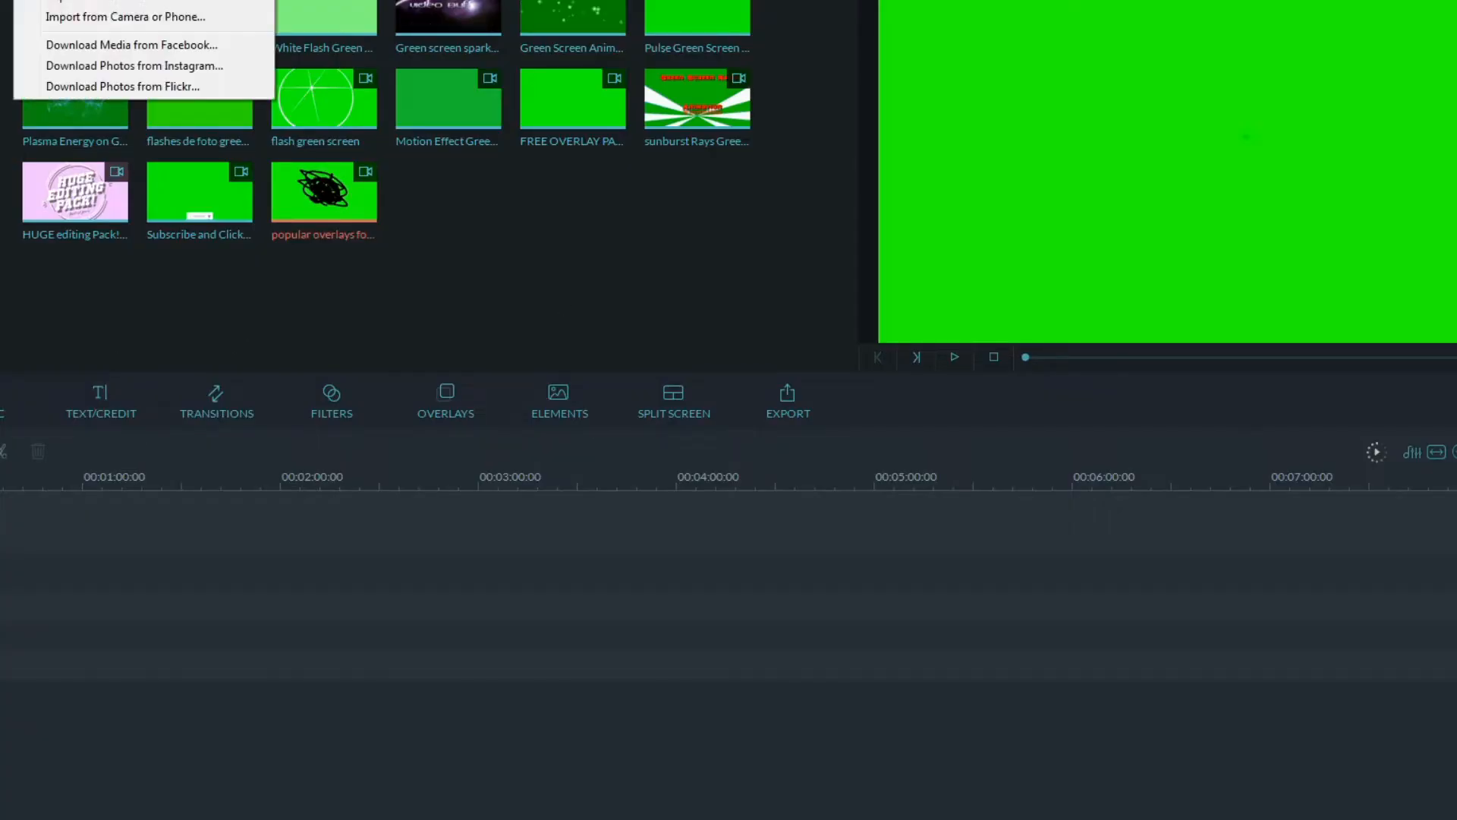
left_click(95, 1)
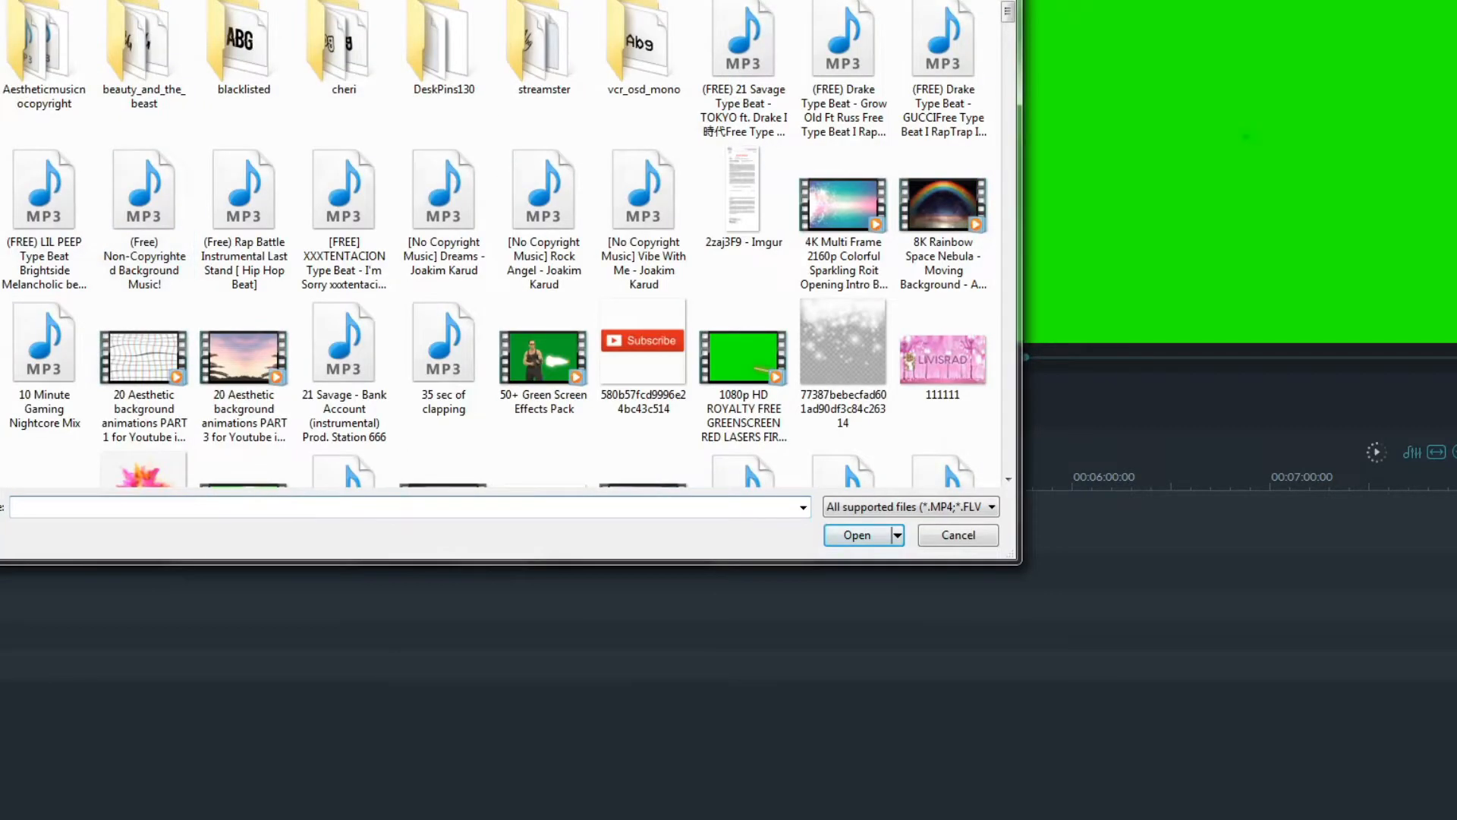
left_click(1, 144)
left_click(2, 30)
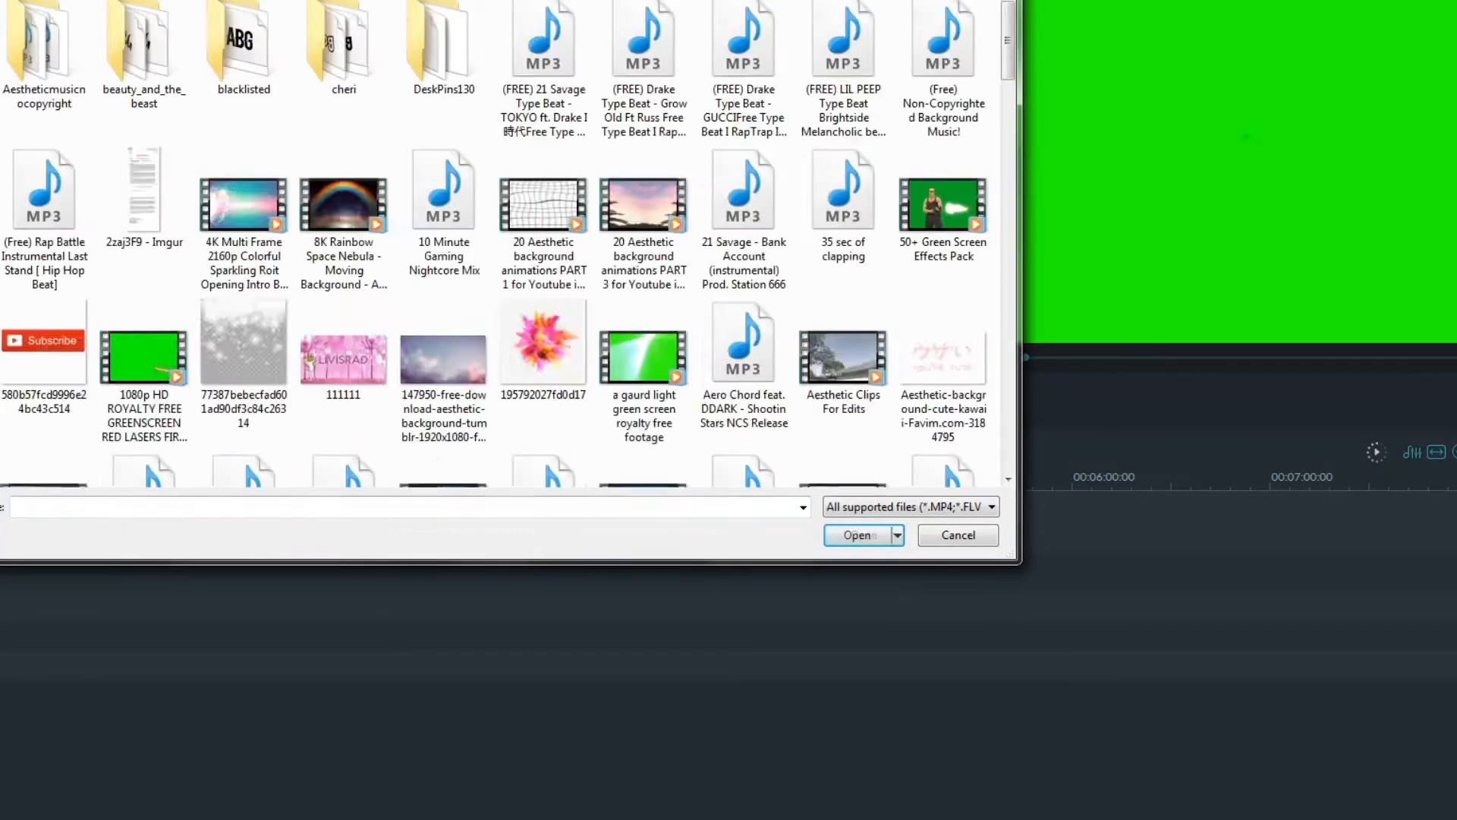
left_click(2, 144)
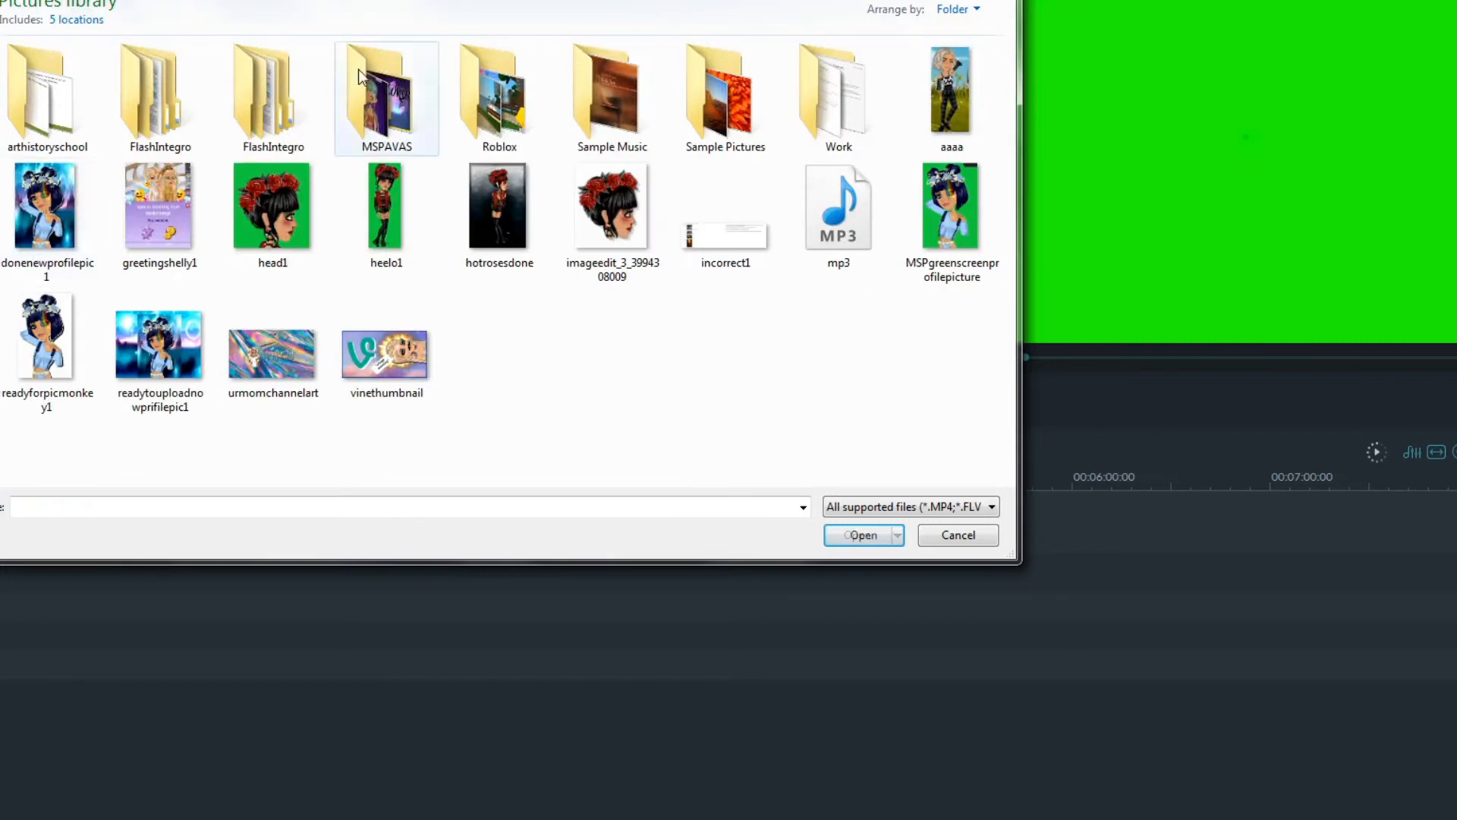
double_click(416, 90)
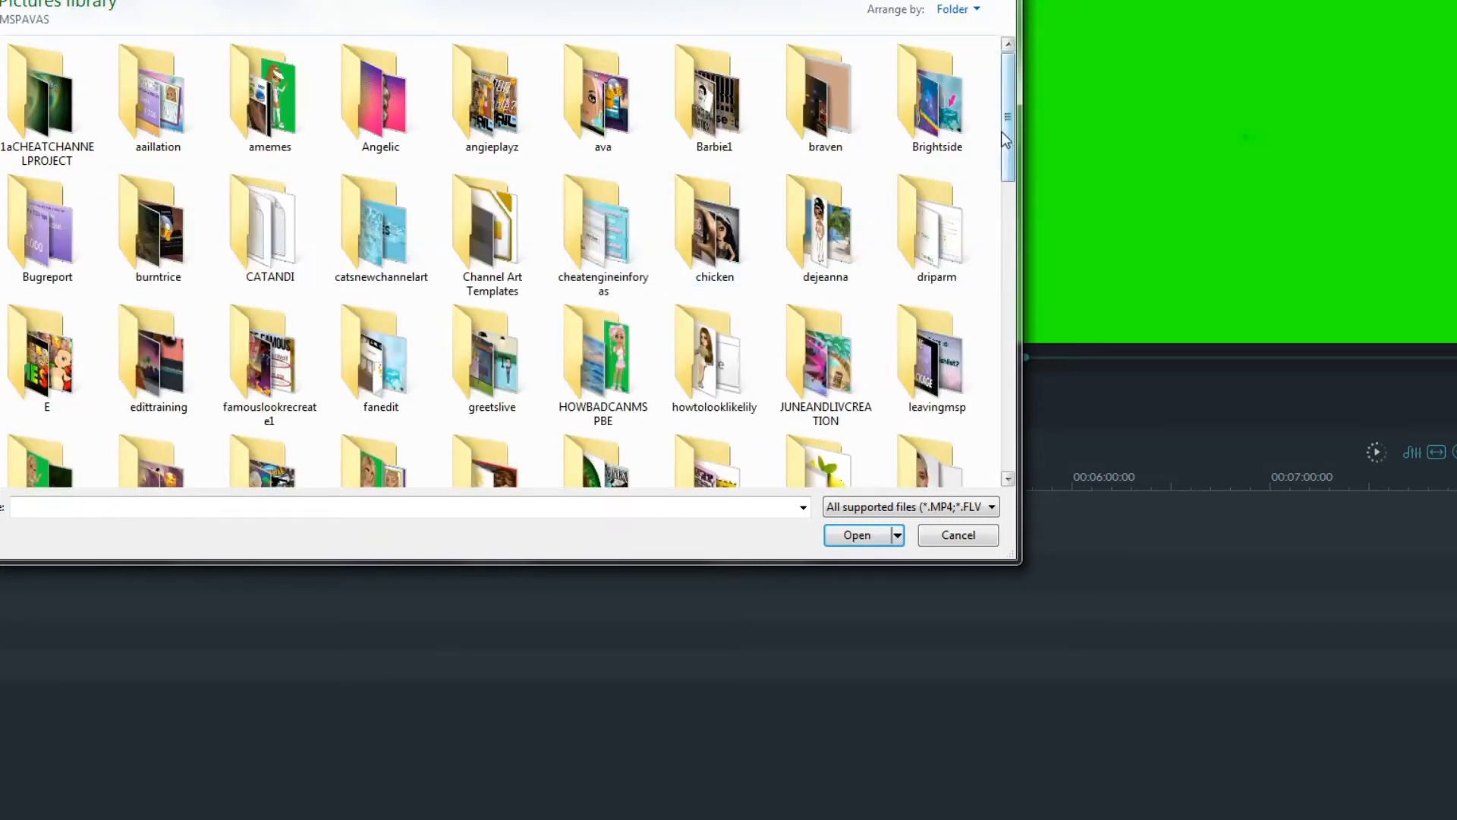
scroll(969, 186, "down", 2)
double_click(843, 220)
Import the background pictures "2", "3", "4" and "asdf" together into the media library.
left_click(35, 111)
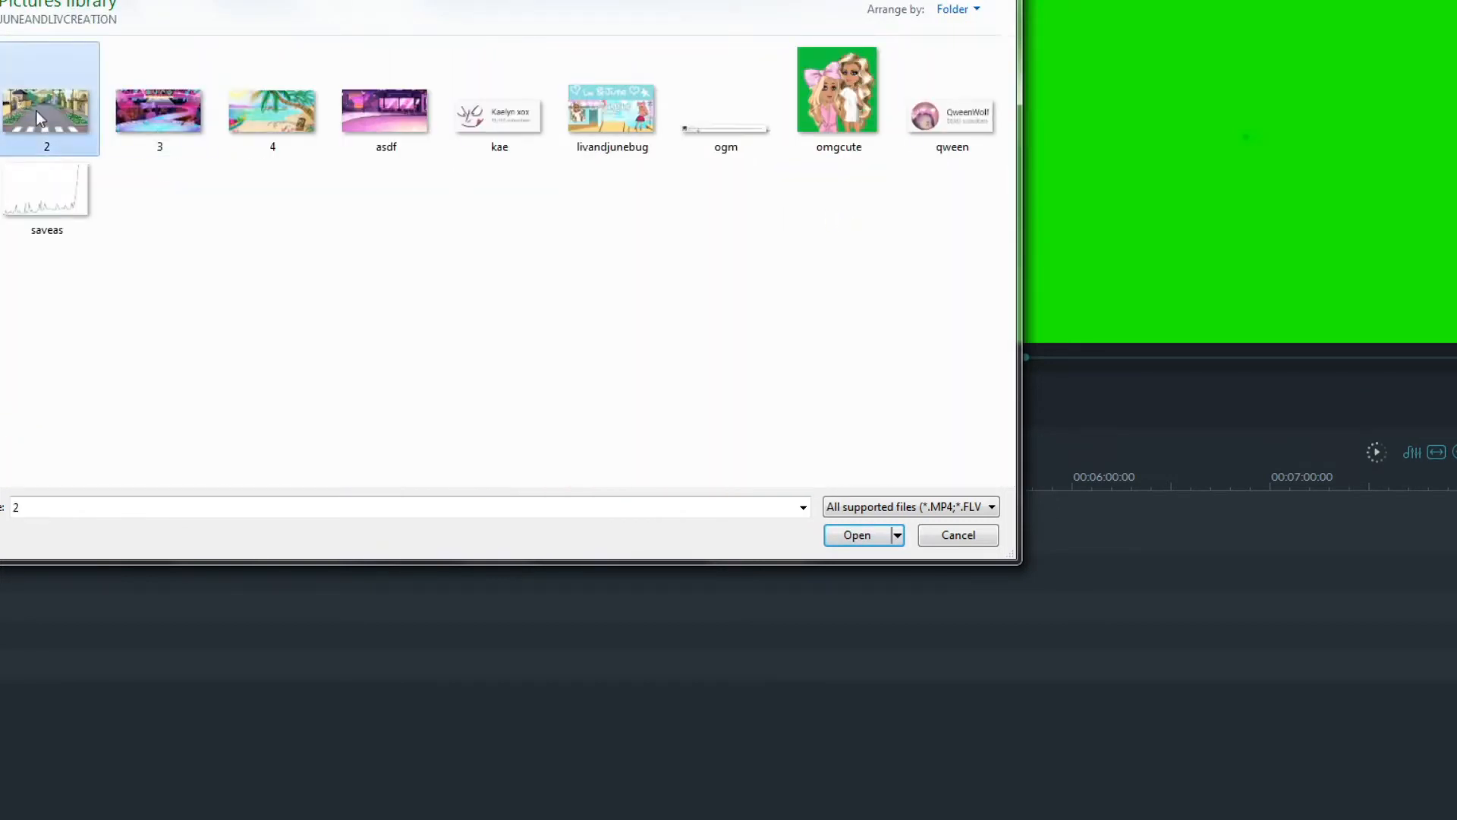
left_click(143, 105, "ctrl")
left_click(294, 123, "ctrl")
left_click(371, 106, "ctrl")
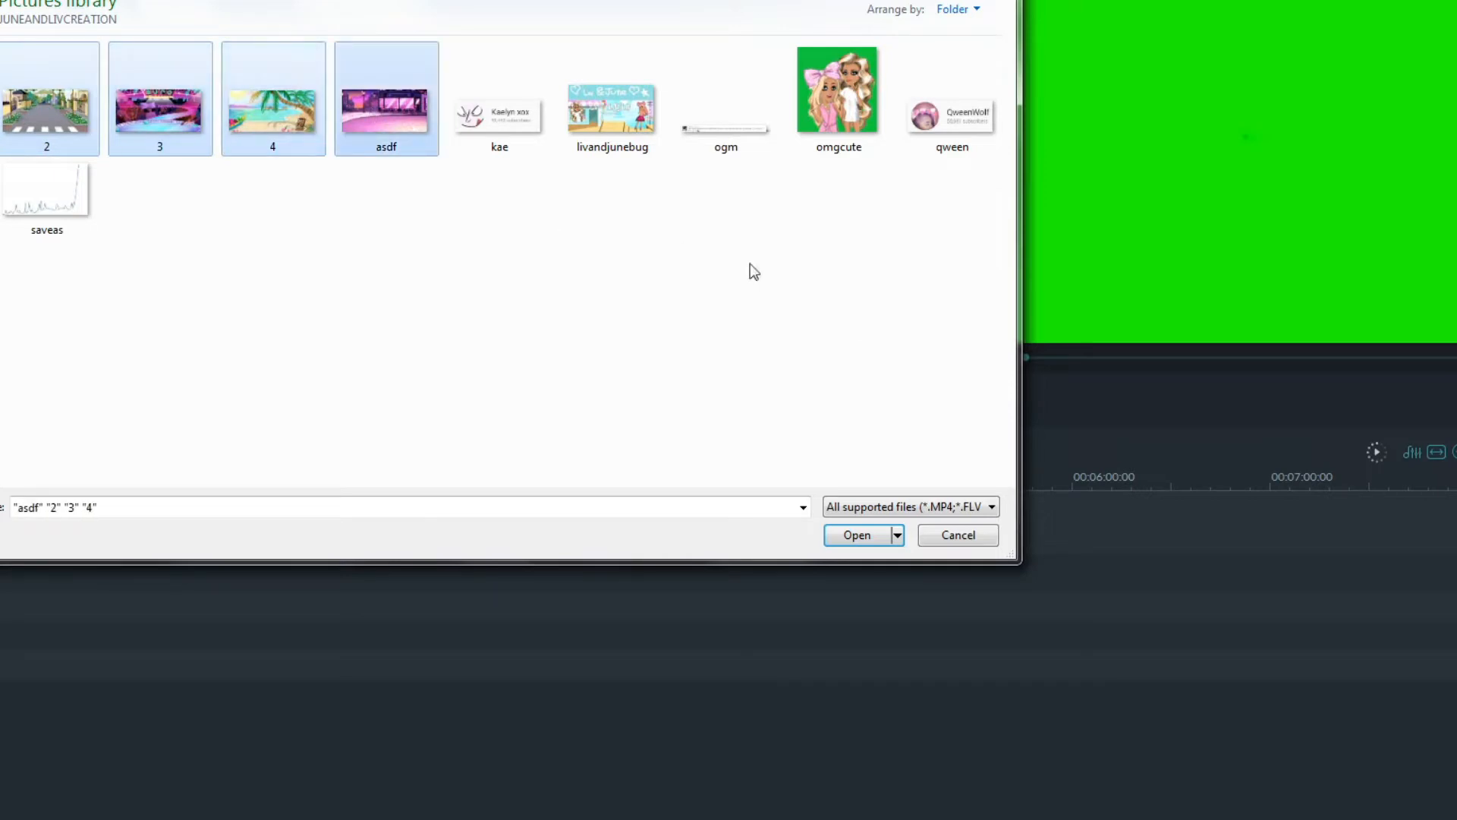
left_click(860, 534)
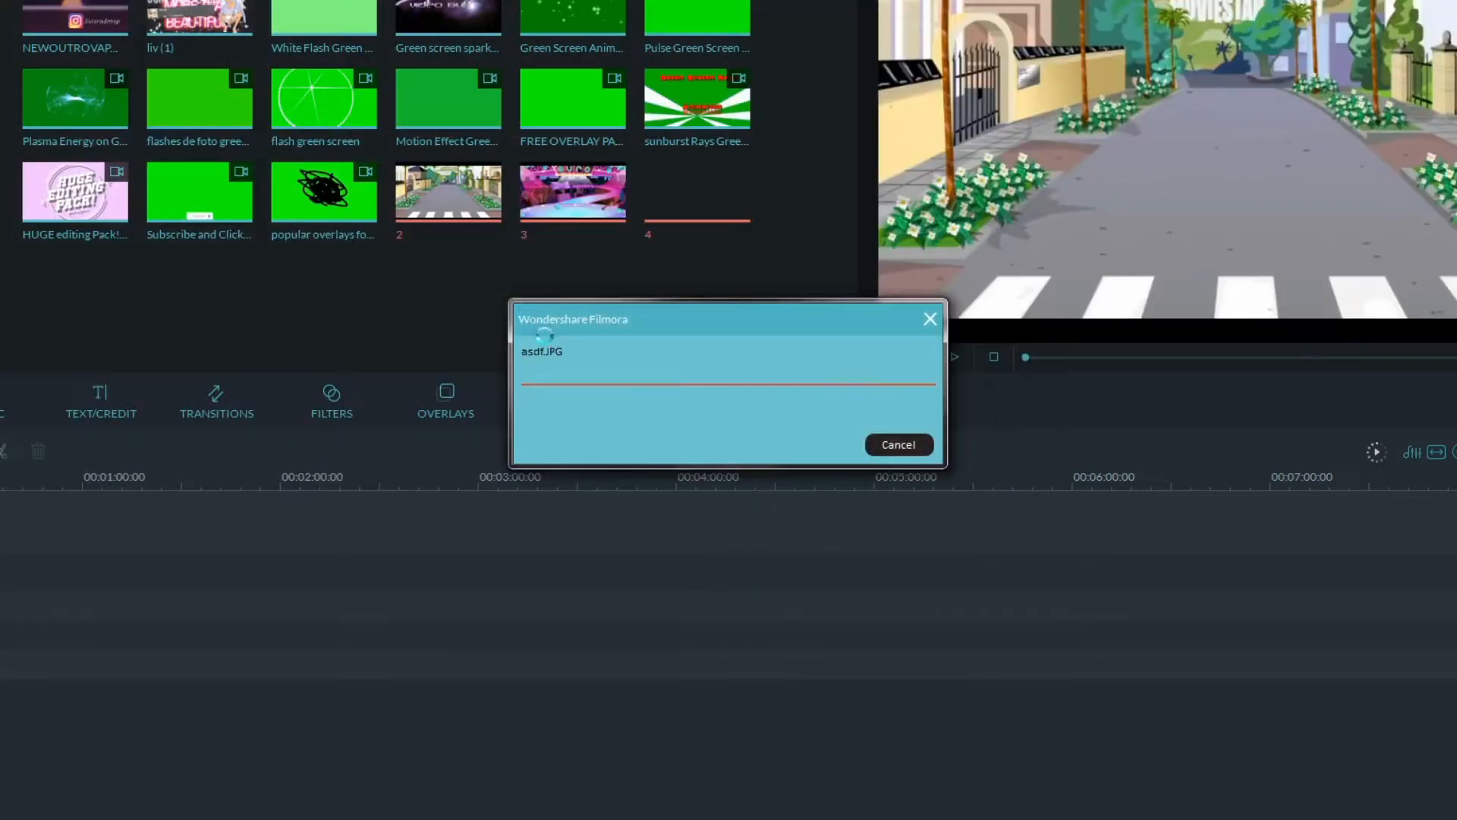
Import the green-screen character video "po" into the media library.
left_click(69, 0)
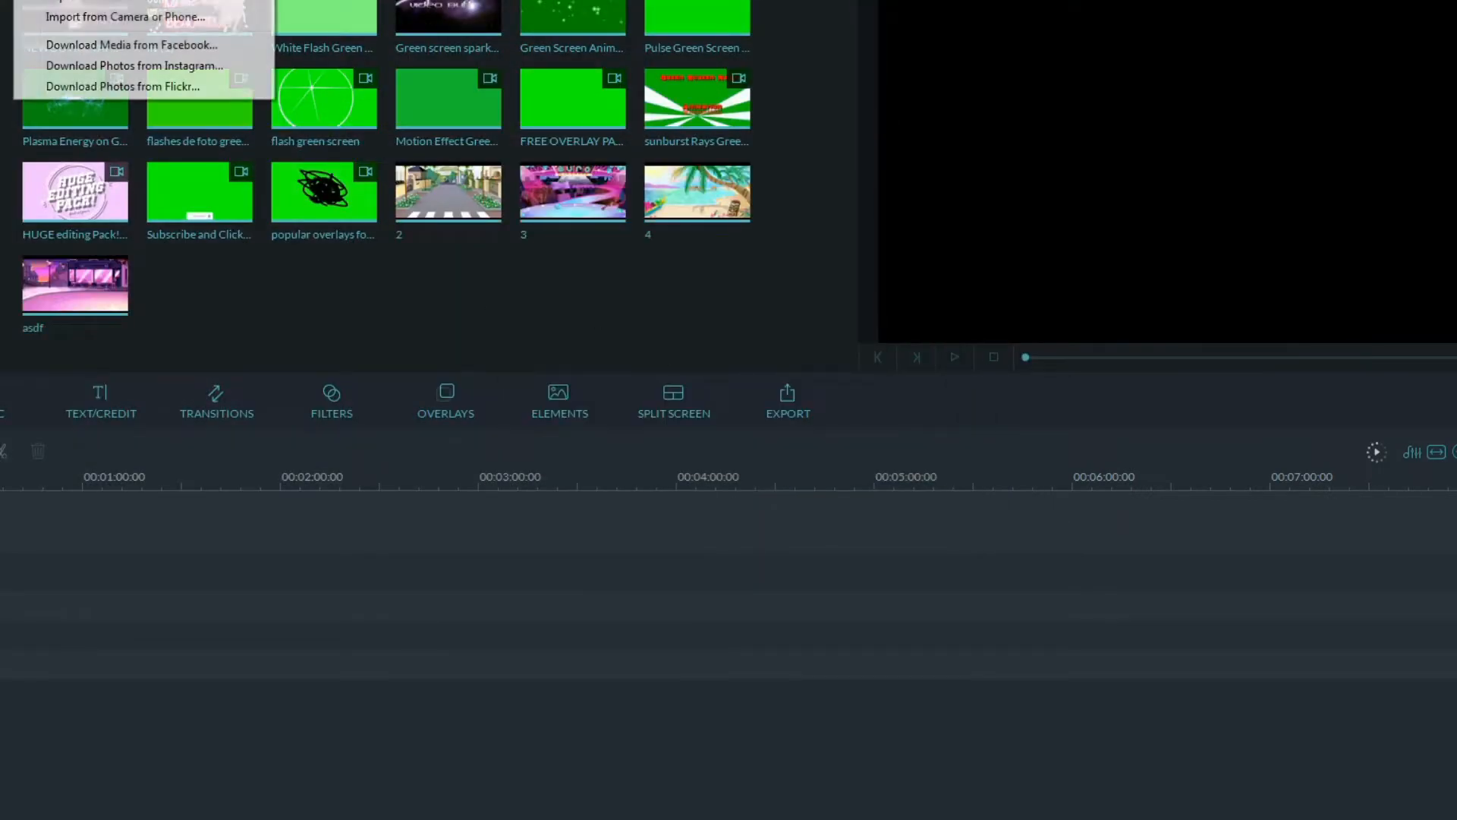
left_click(83, 0)
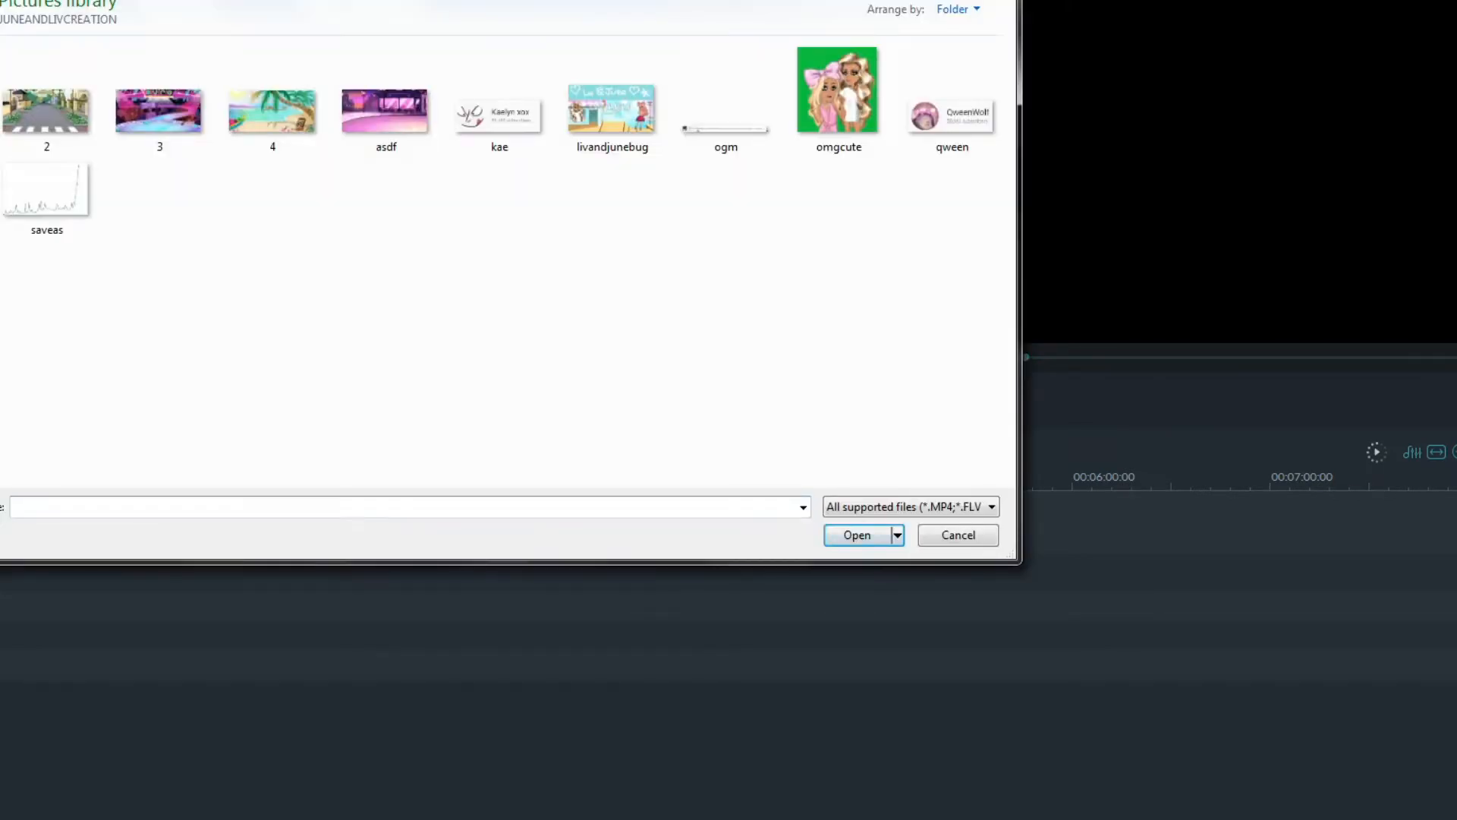
left_click(0, 23)
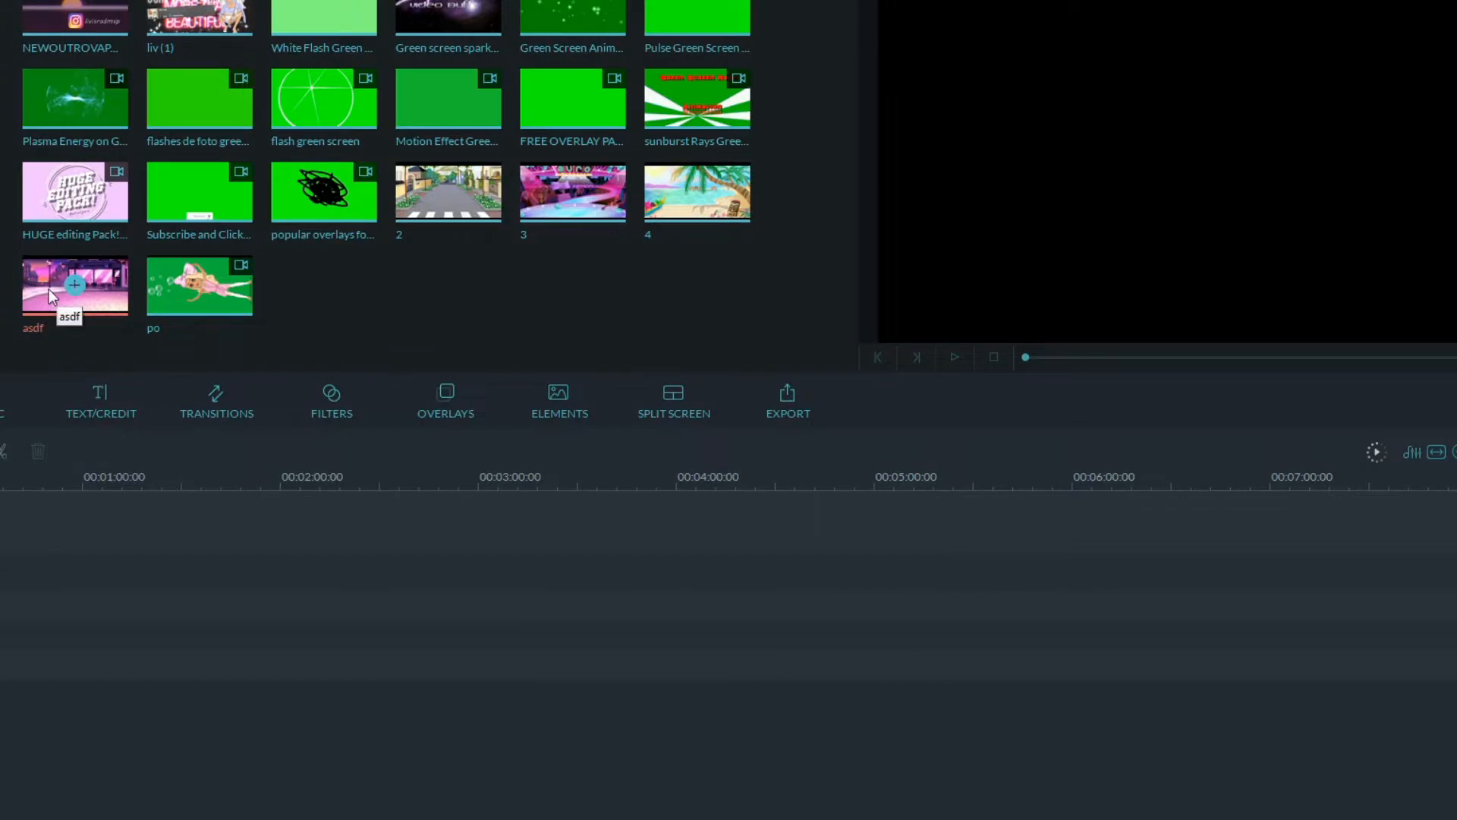
Place the "asdf" background at the start of the main video track and crop it to 16:9 without the black bars.
left_click(46, 293)
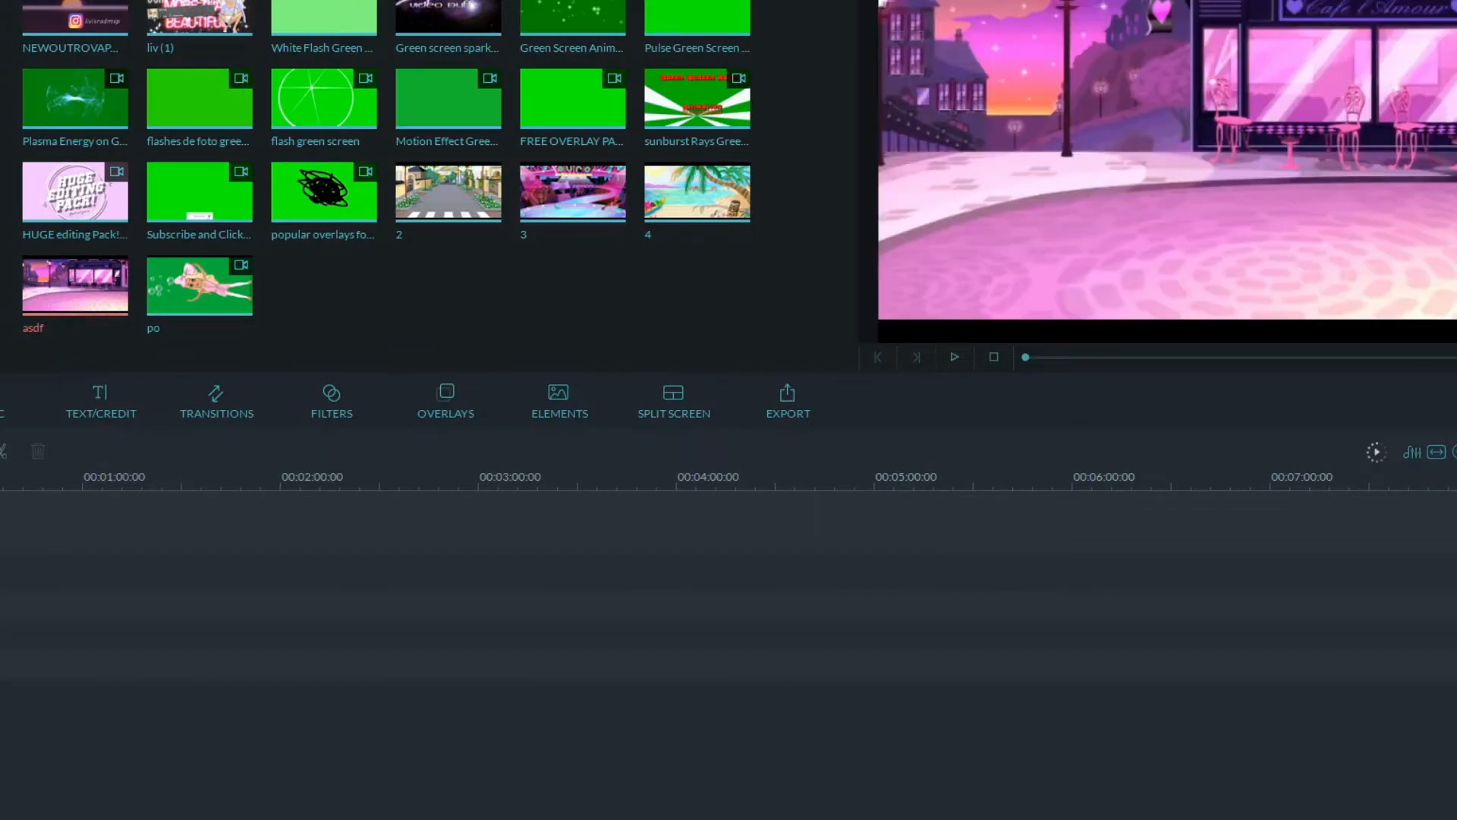
left_click_drag(46, 293, 0, 531)
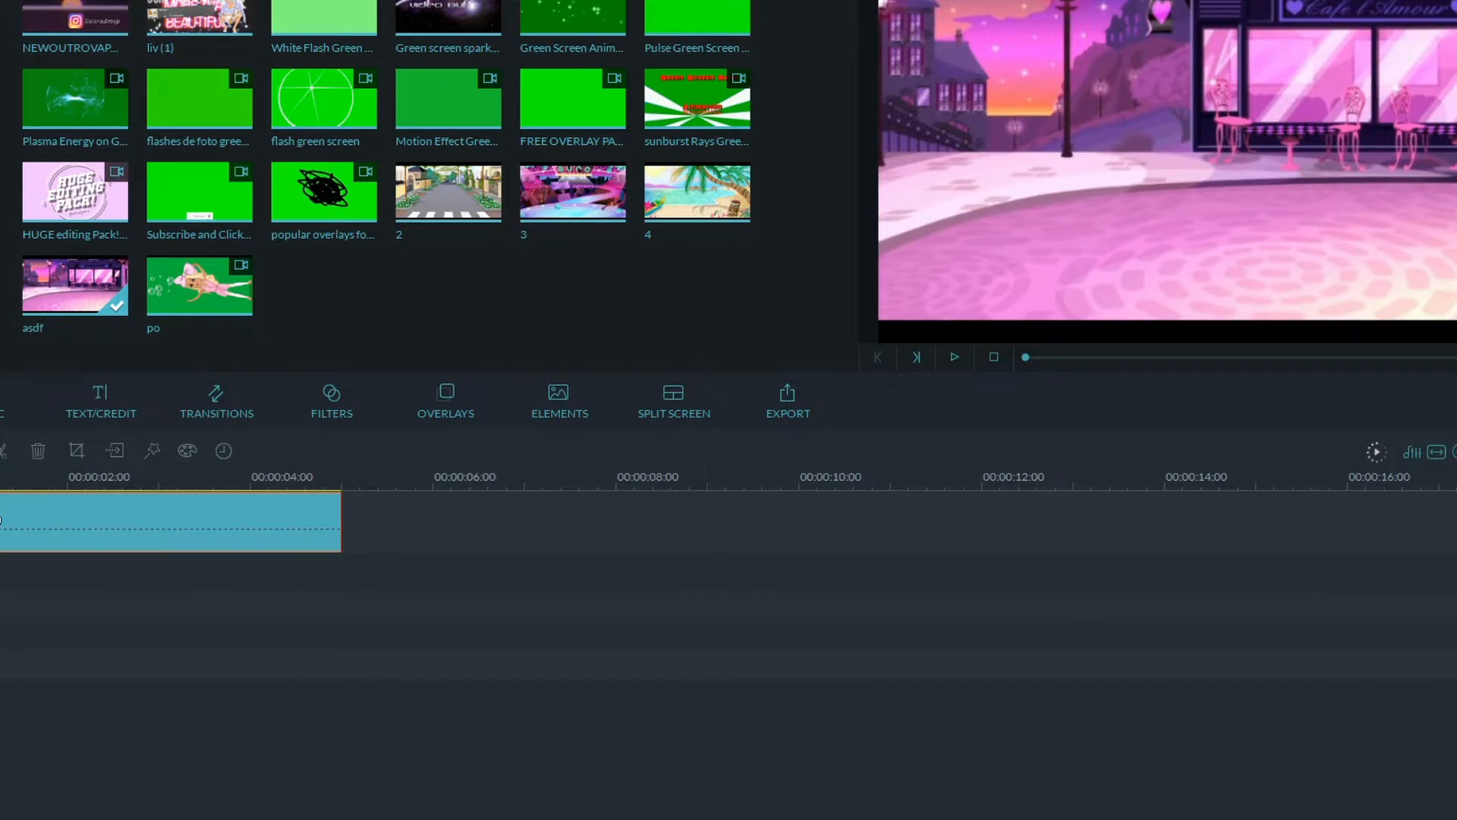
right_click(2, 519)
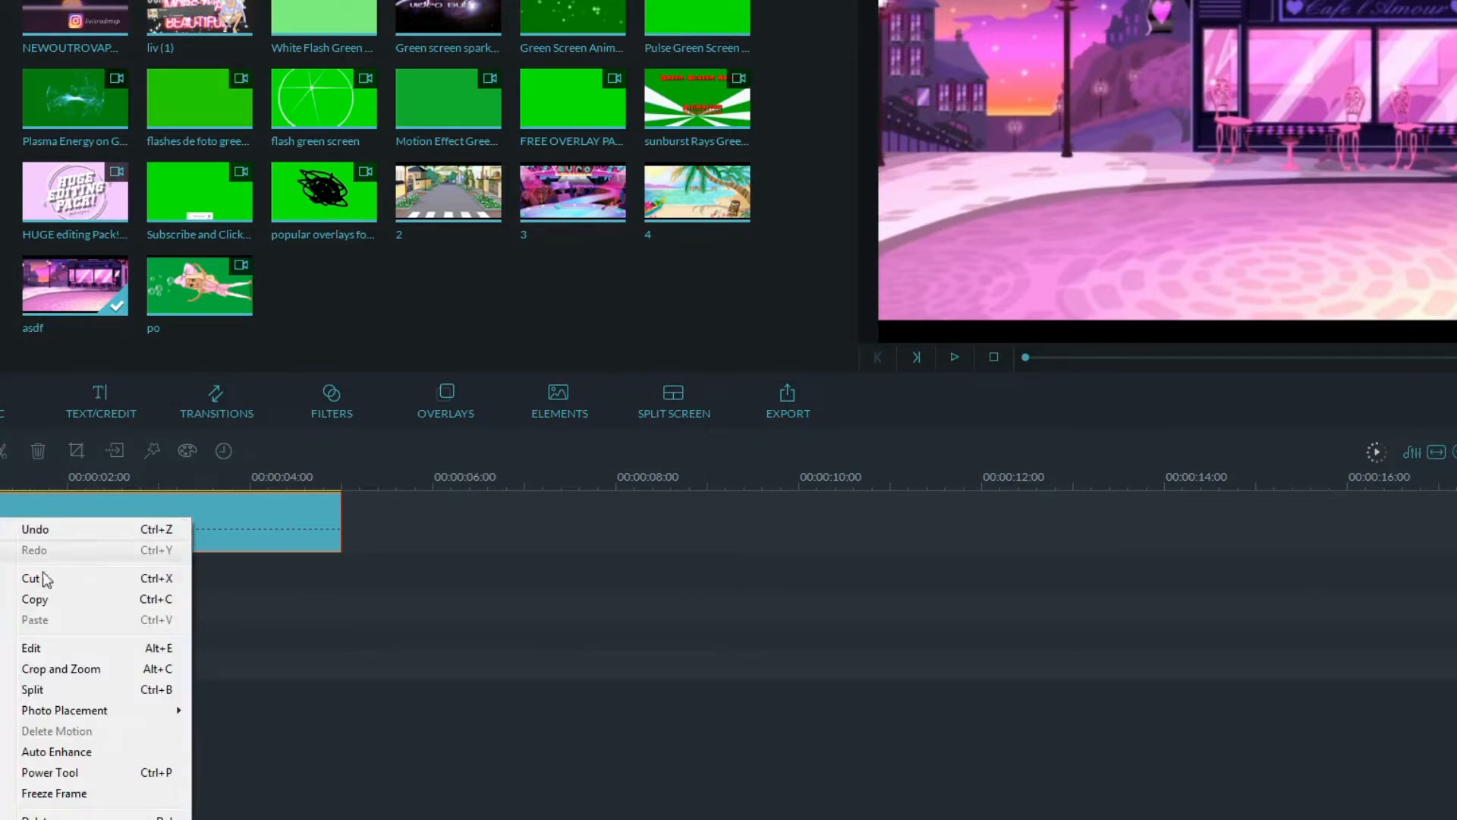
left_click(108, 671)
left_click(510, 591)
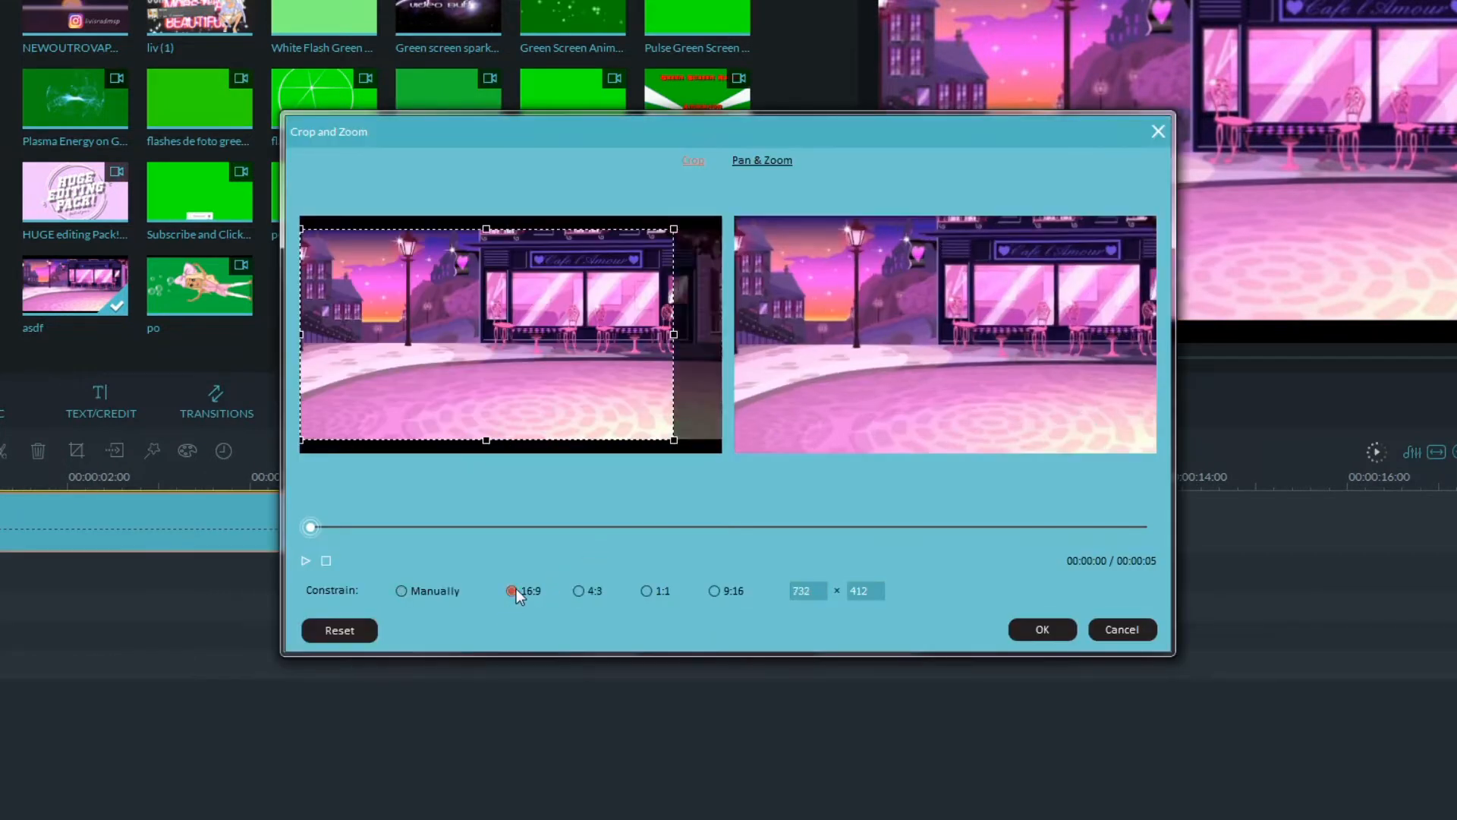
mouse_move(513, 335)
left_mouse_down()
mouse_move(529, 335)
mouse_move(494, 342)
left_mouse_up()
left_click(1042, 629)
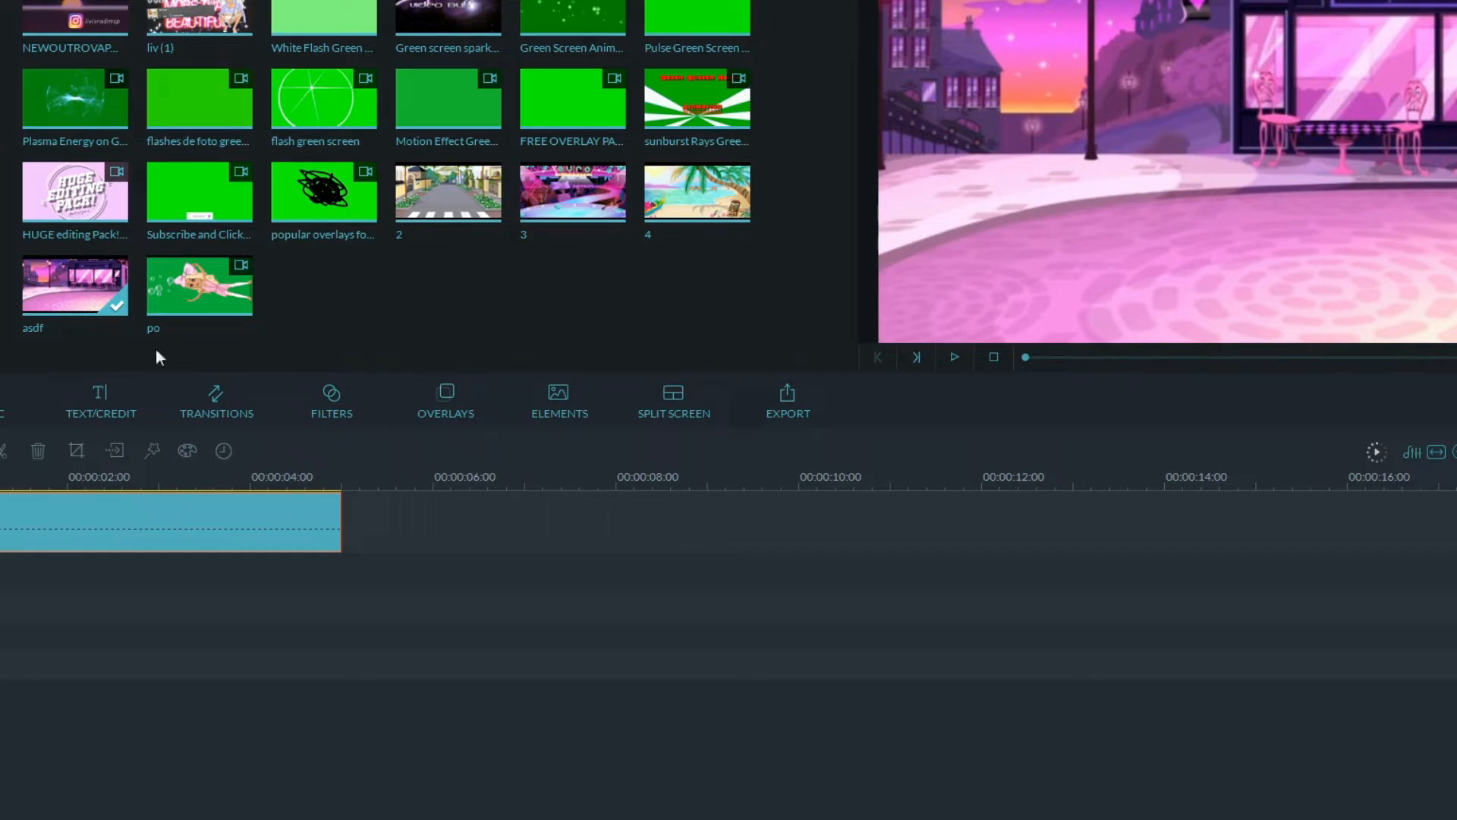
Place the "po" clip on the track below the background and make its green screen transparent with Chroma Key.
left_click(231, 286)
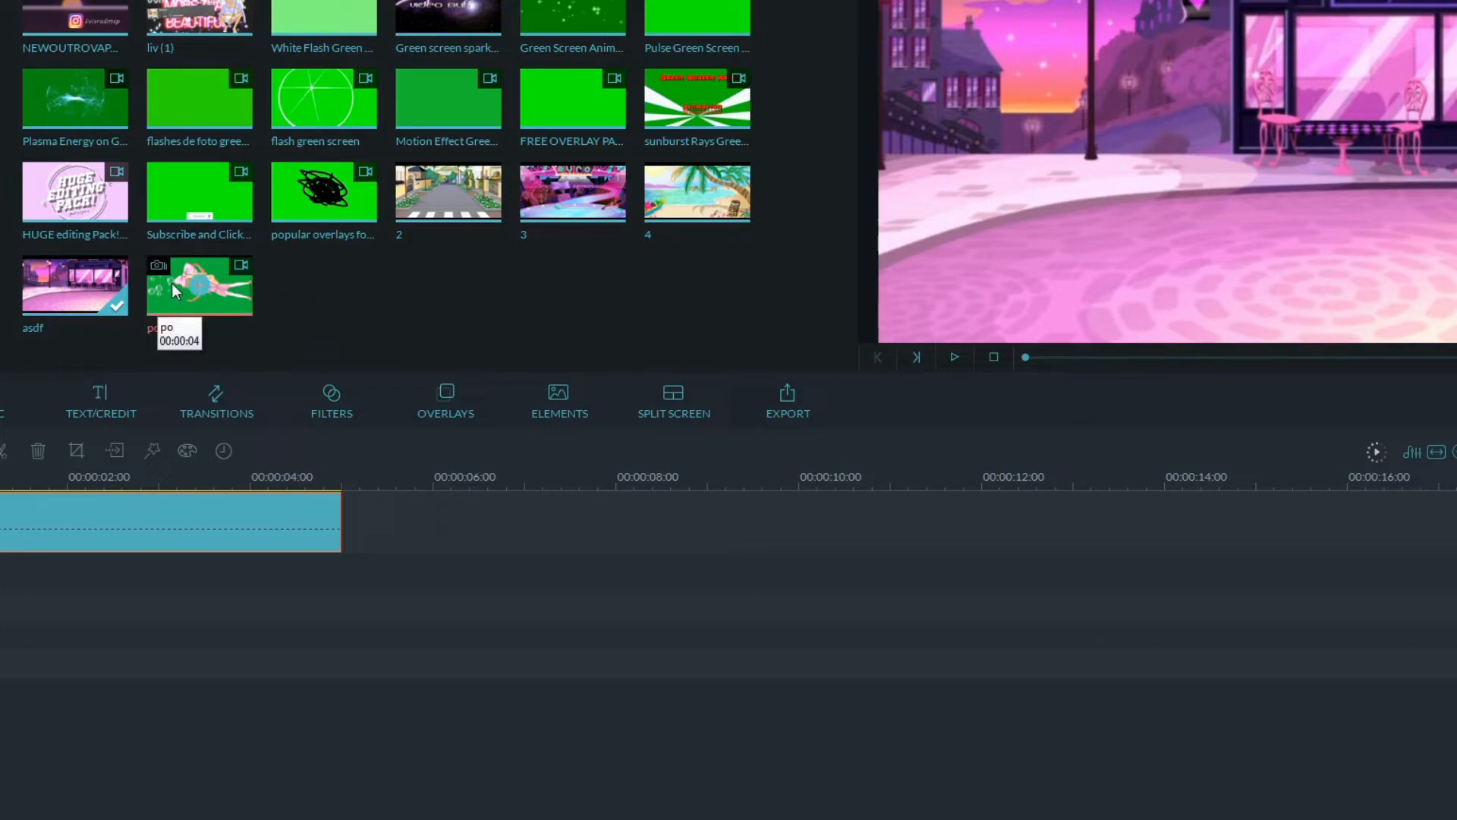
left_click_drag(173, 284, 2, 571)
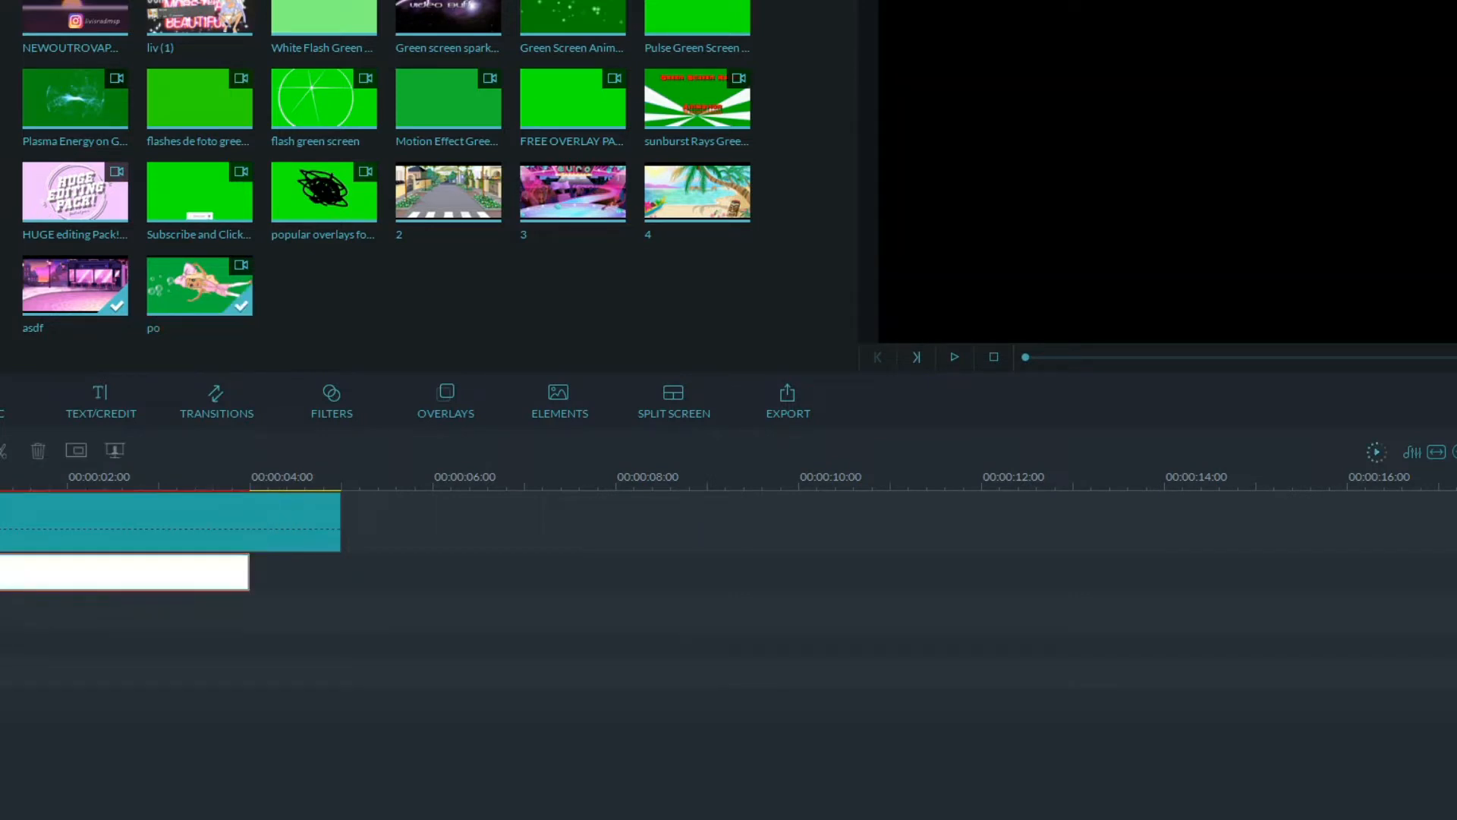
right_click(6, 574)
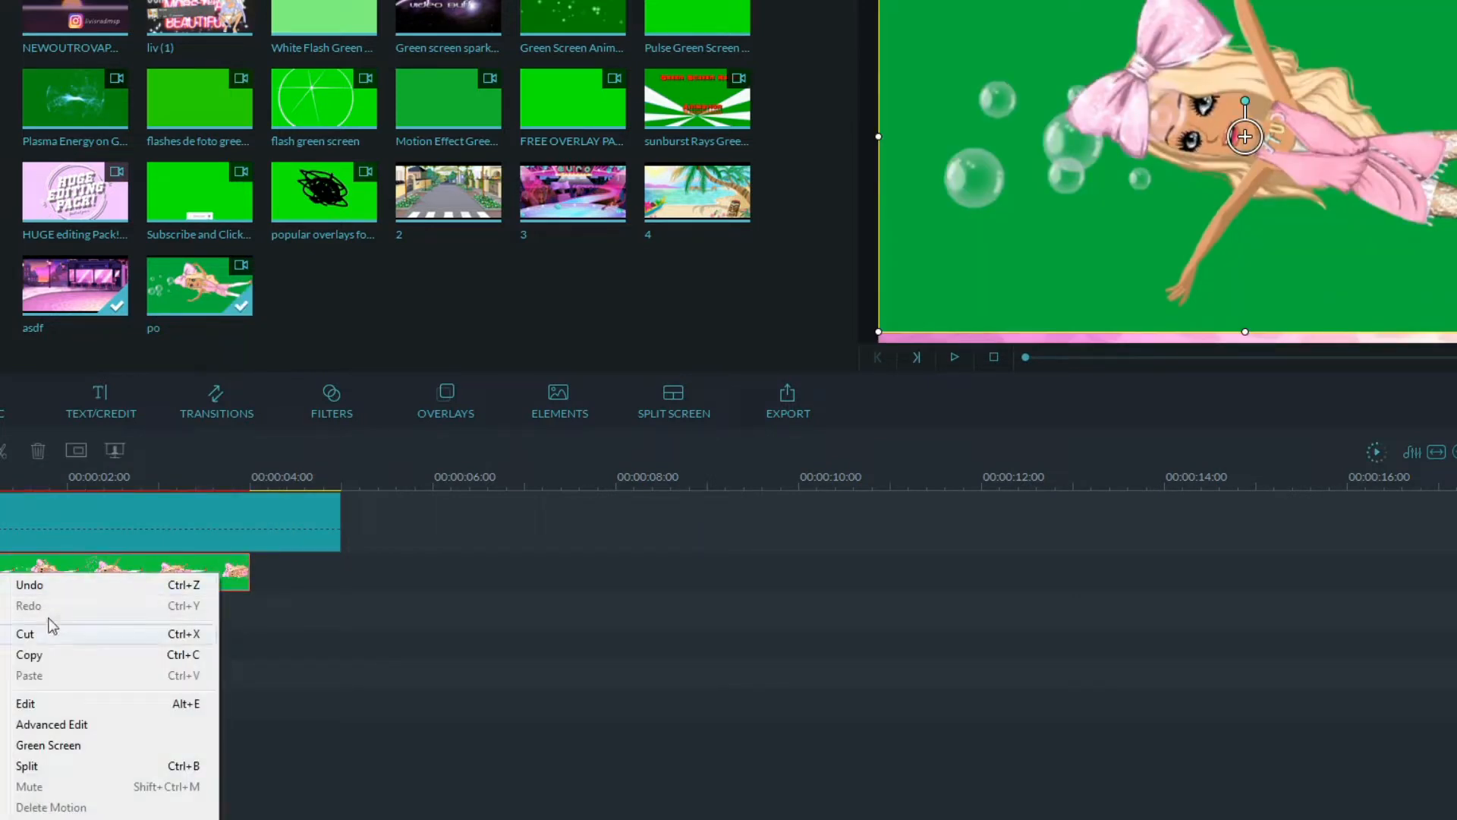
left_click(101, 743)
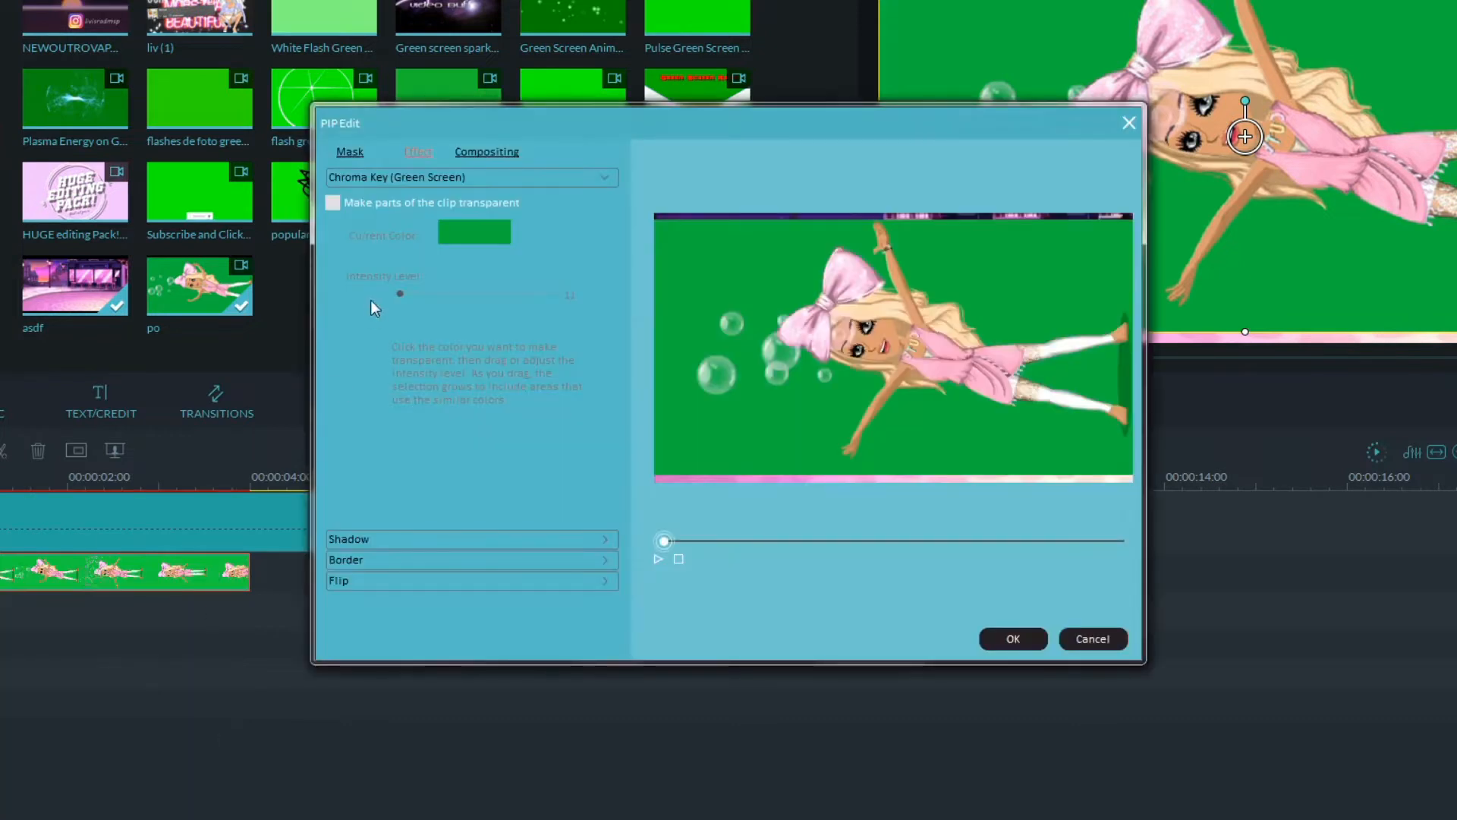
left_click(332, 204)
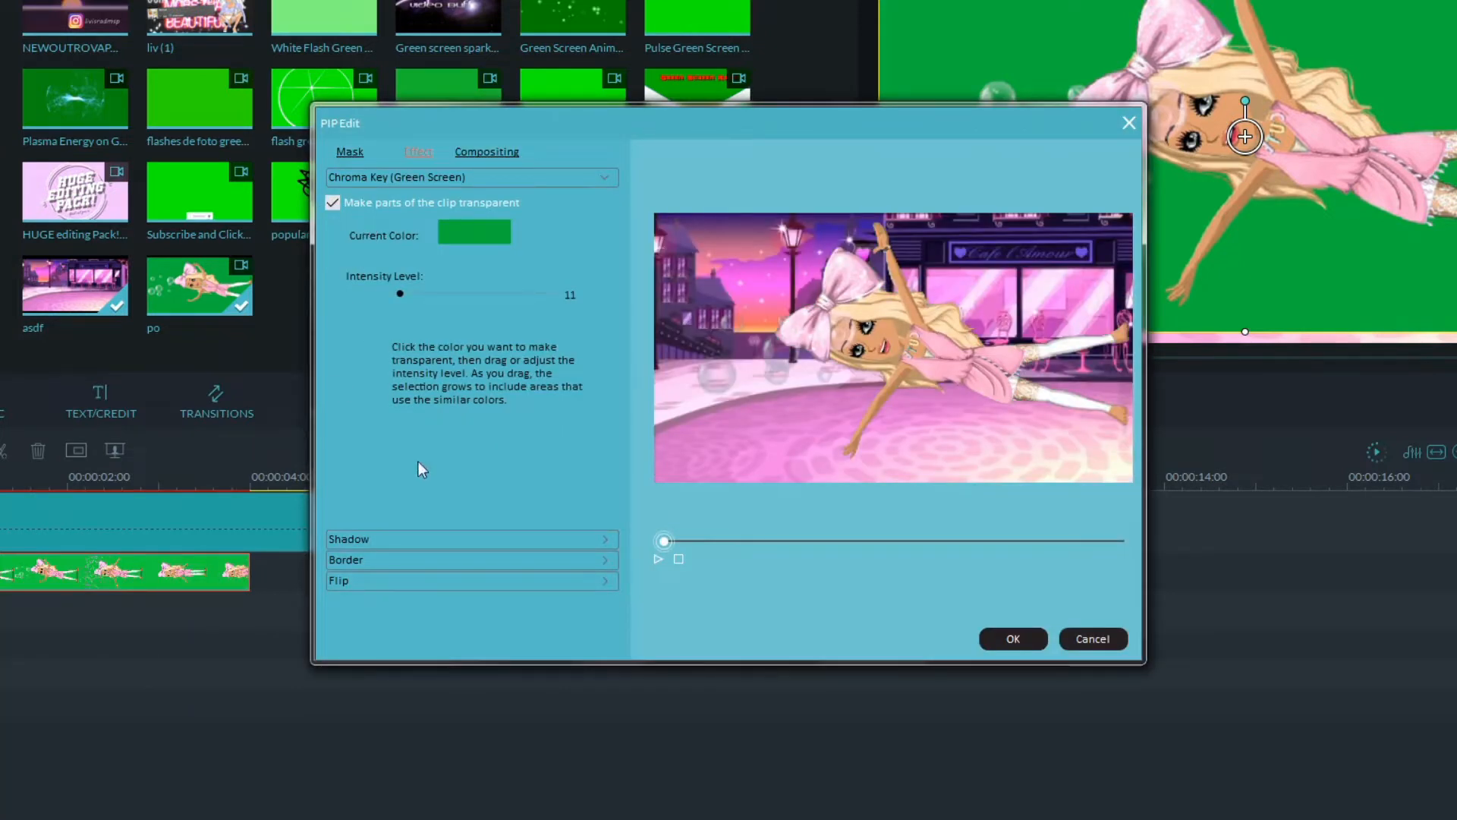
Apply a border to the "po" clip with black start and end colors, distance 1 and transparency 42.
left_click(388, 560)
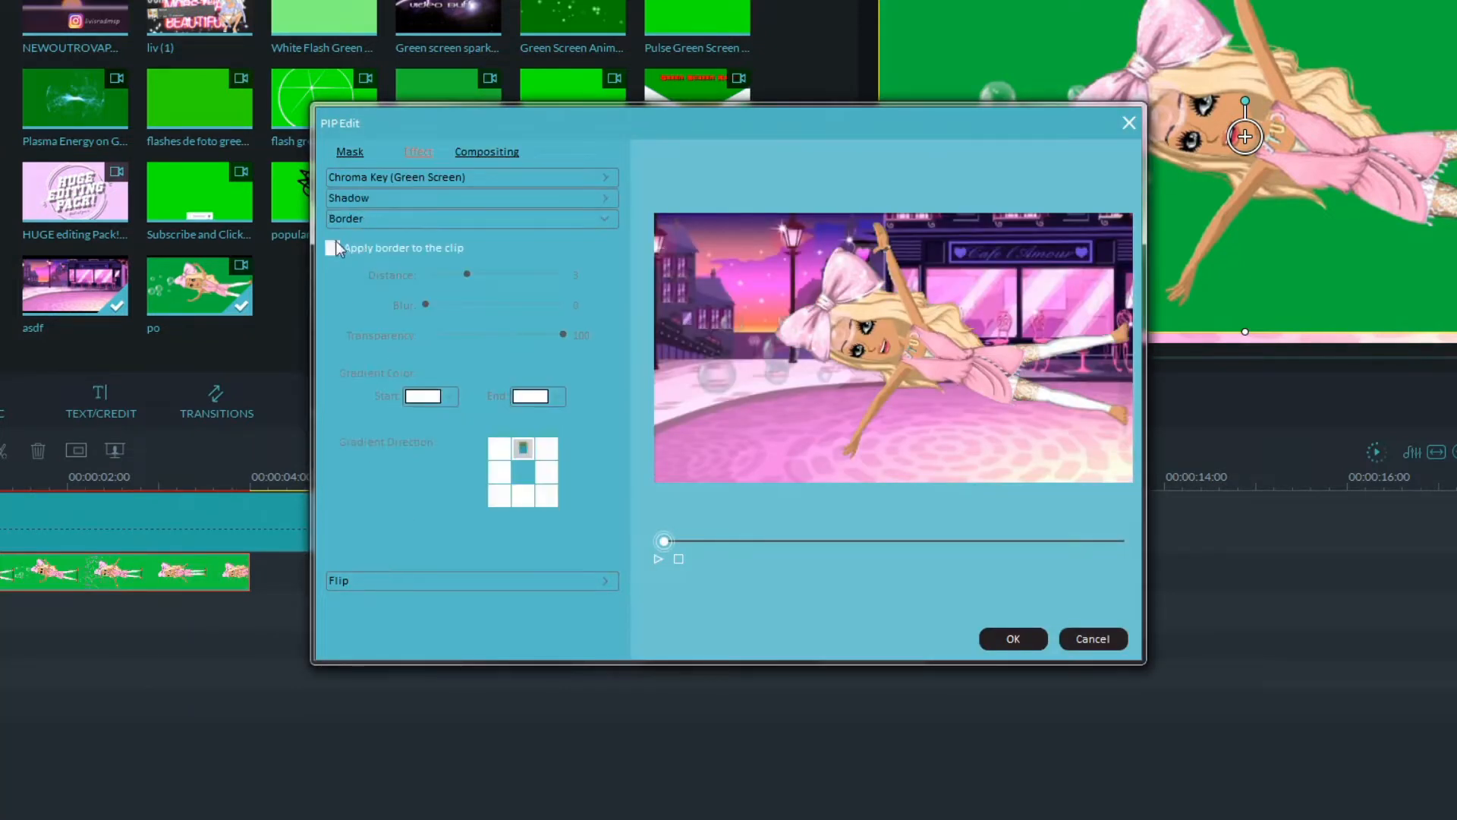
left_click(334, 247)
left_click(448, 396)
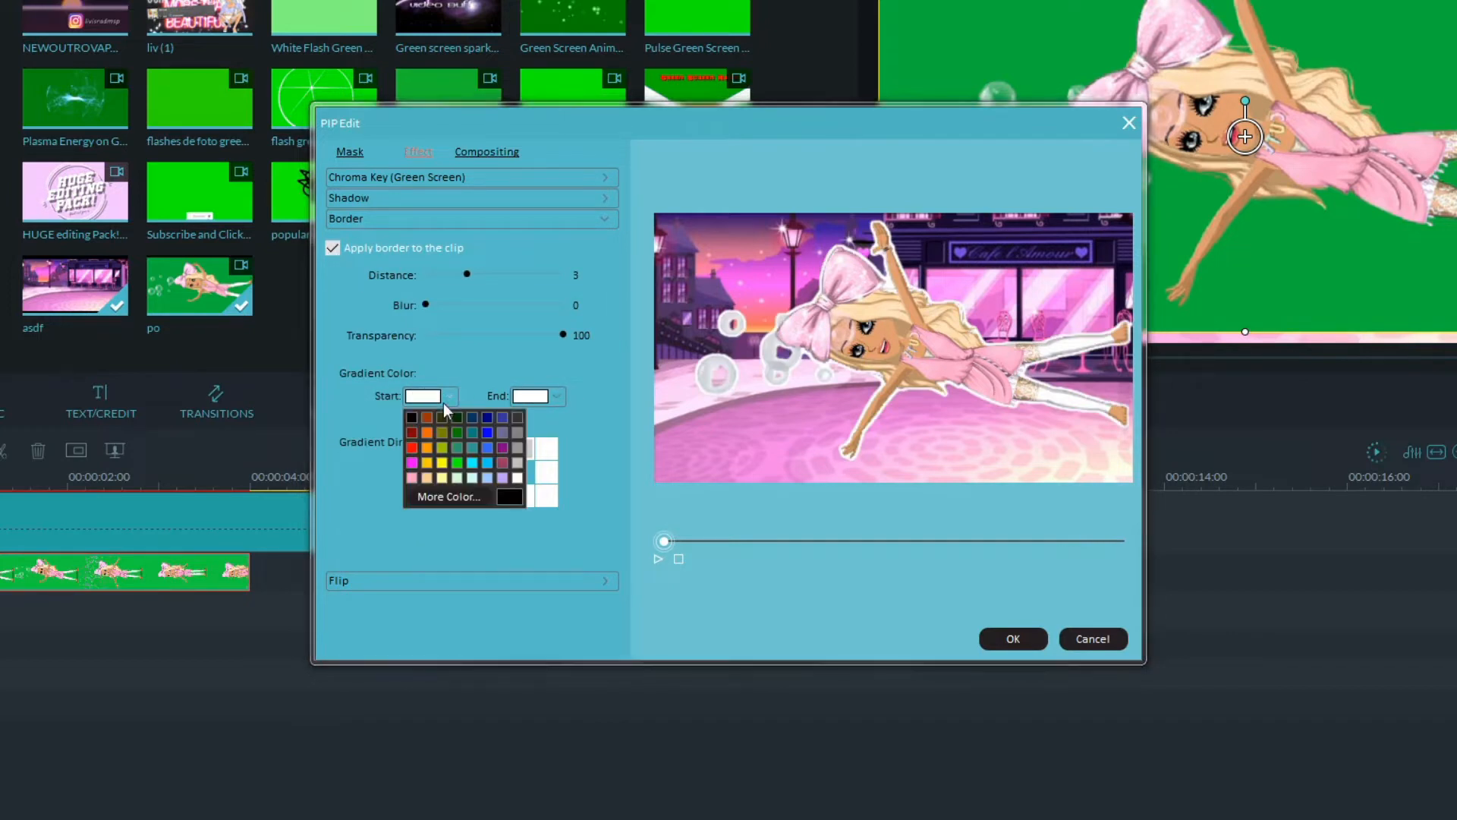
left_click(411, 418)
left_click(536, 396)
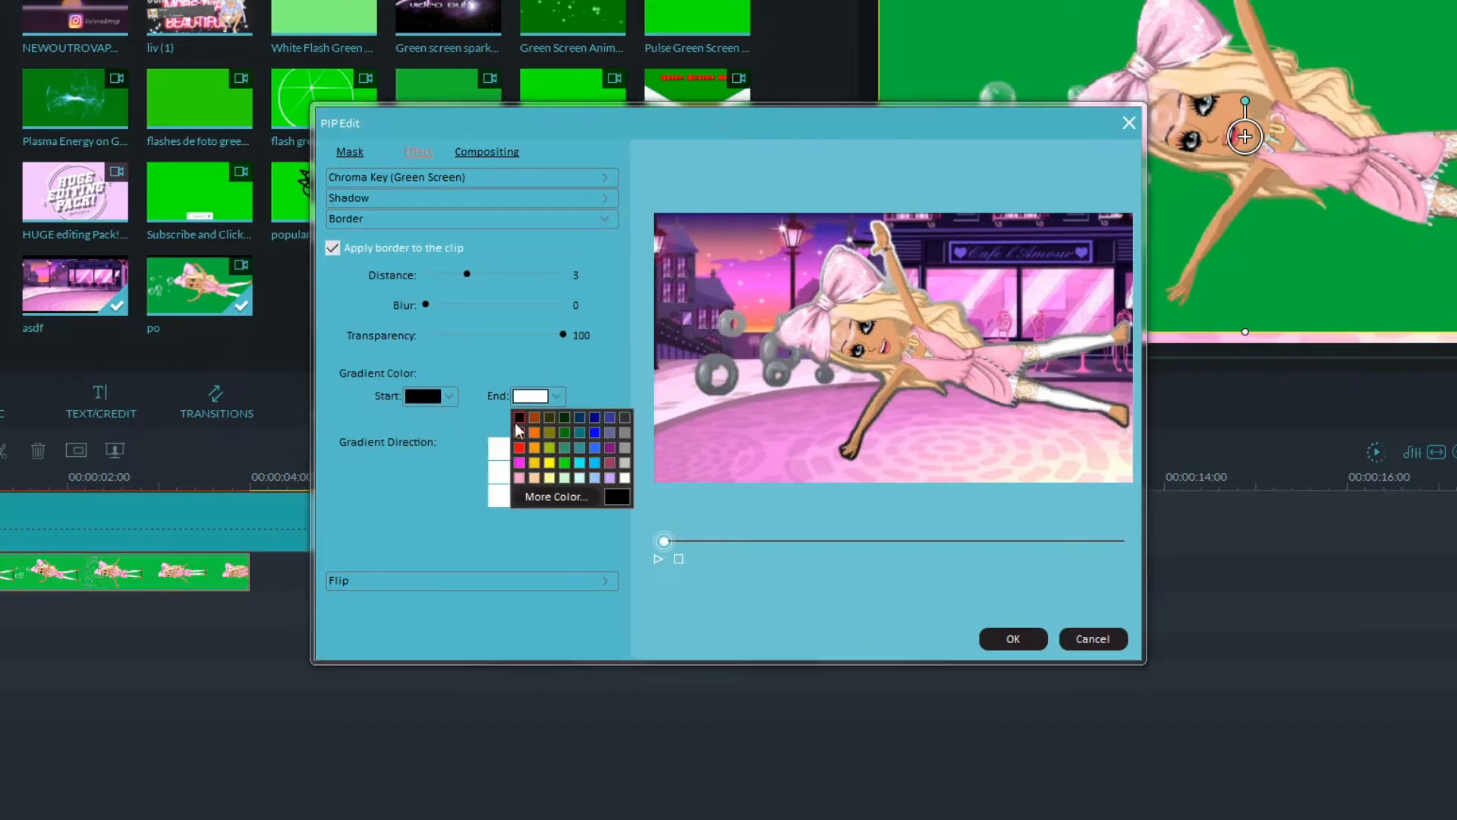
left_click(519, 418)
left_click_drag(460, 270, 442, 276)
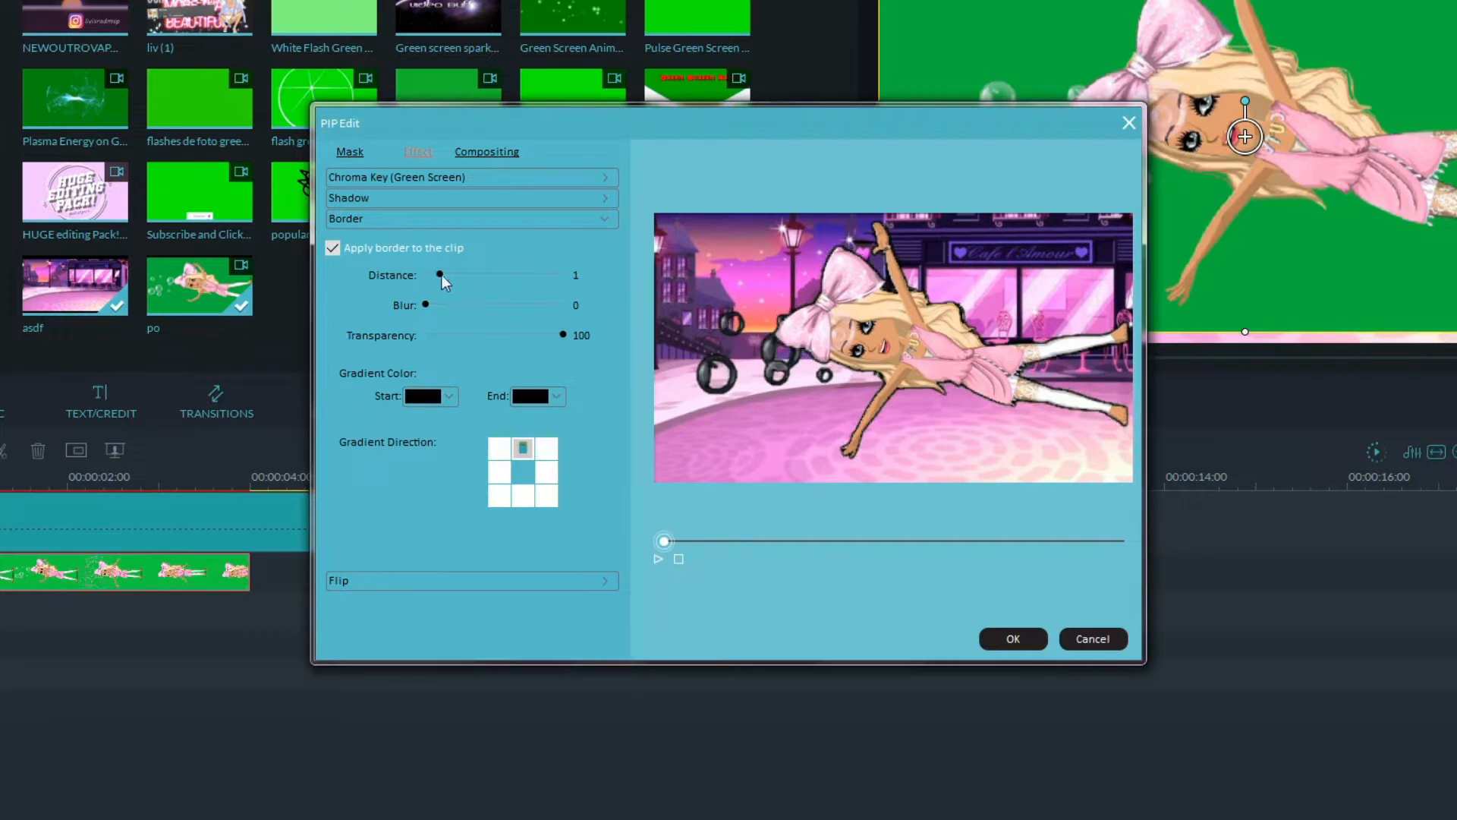
left_click_drag(562, 336, 483, 336)
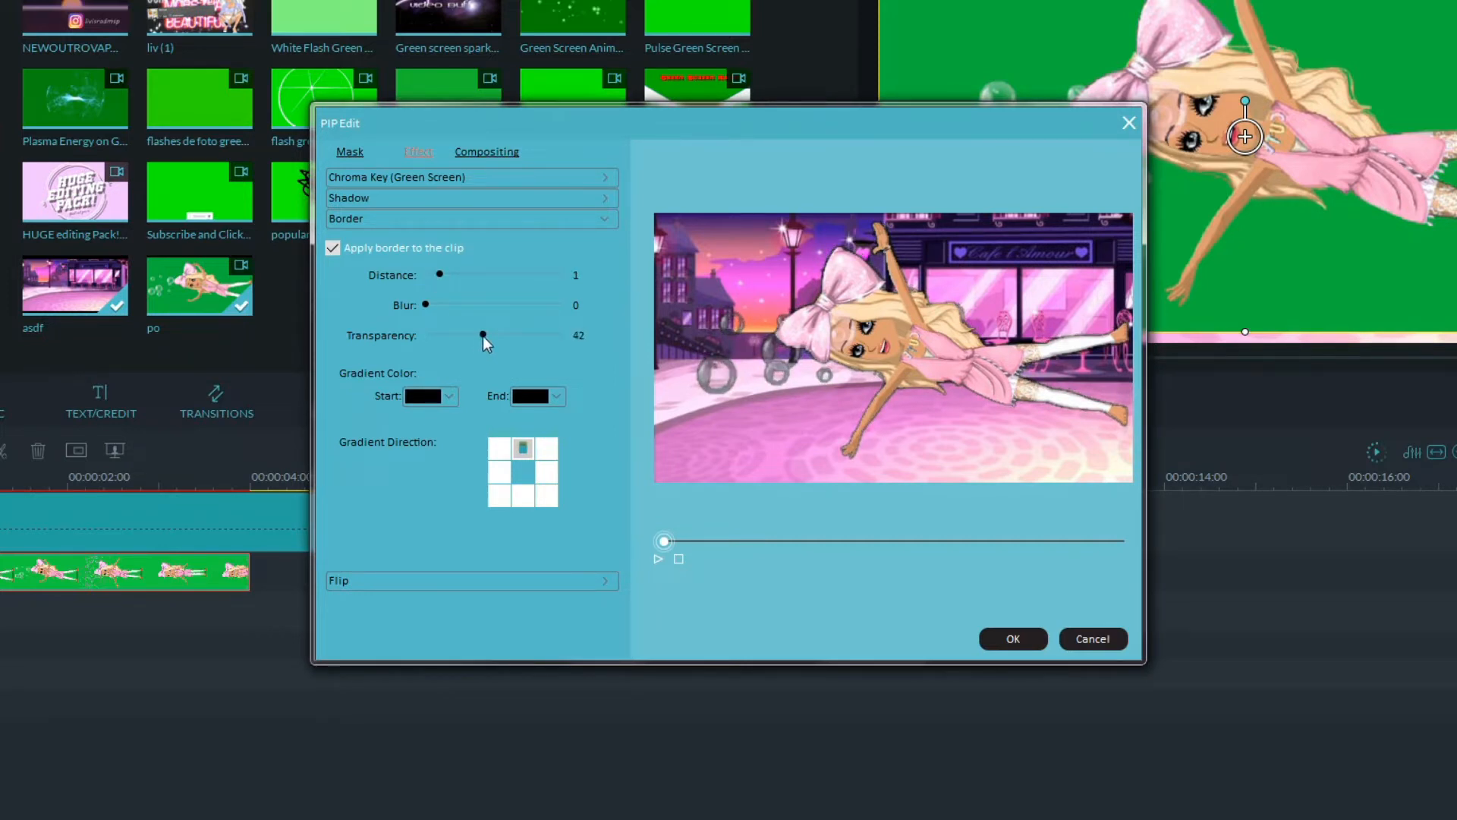
Apply a black shadow to the "po" clip with distance 8, blur 6 and transparency 40, and open the Flip options.
left_click(371, 196)
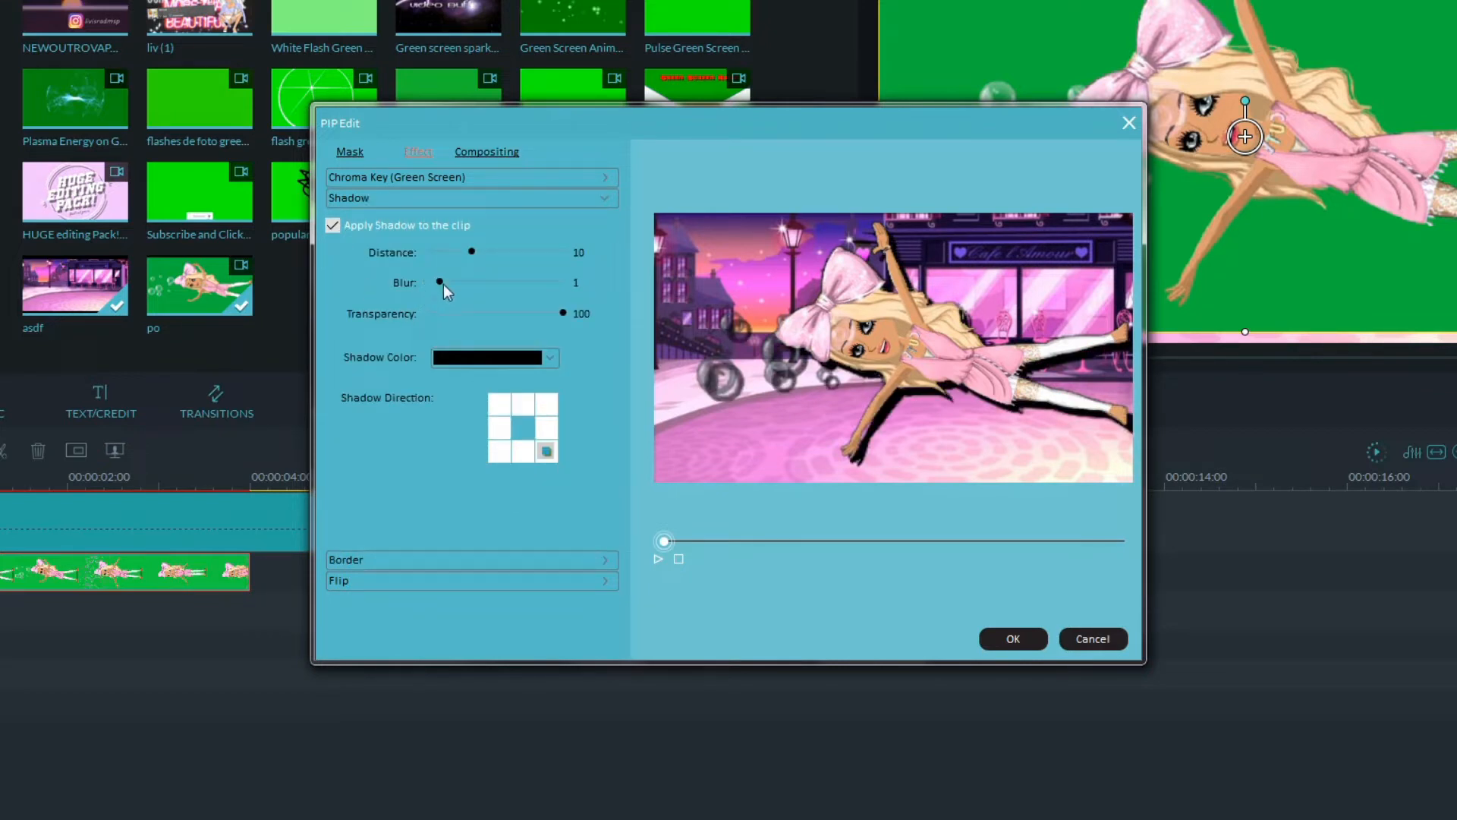
left_click_drag(563, 313, 499, 314)
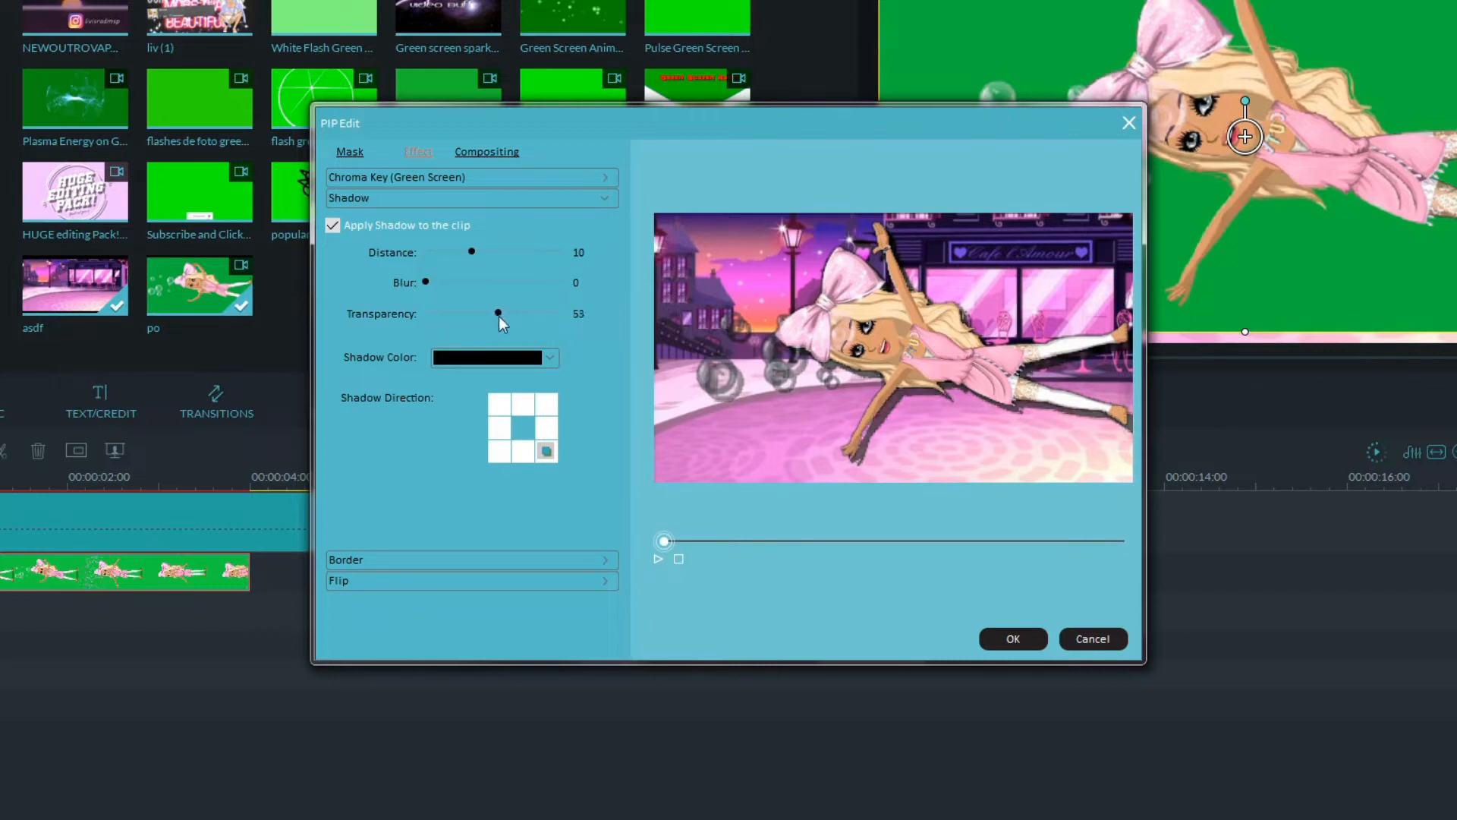
left_click_drag(431, 281, 463, 252)
mouse_move(496, 313)
left_mouse_down()
mouse_move(514, 313)
mouse_move(481, 312)
left_mouse_up()
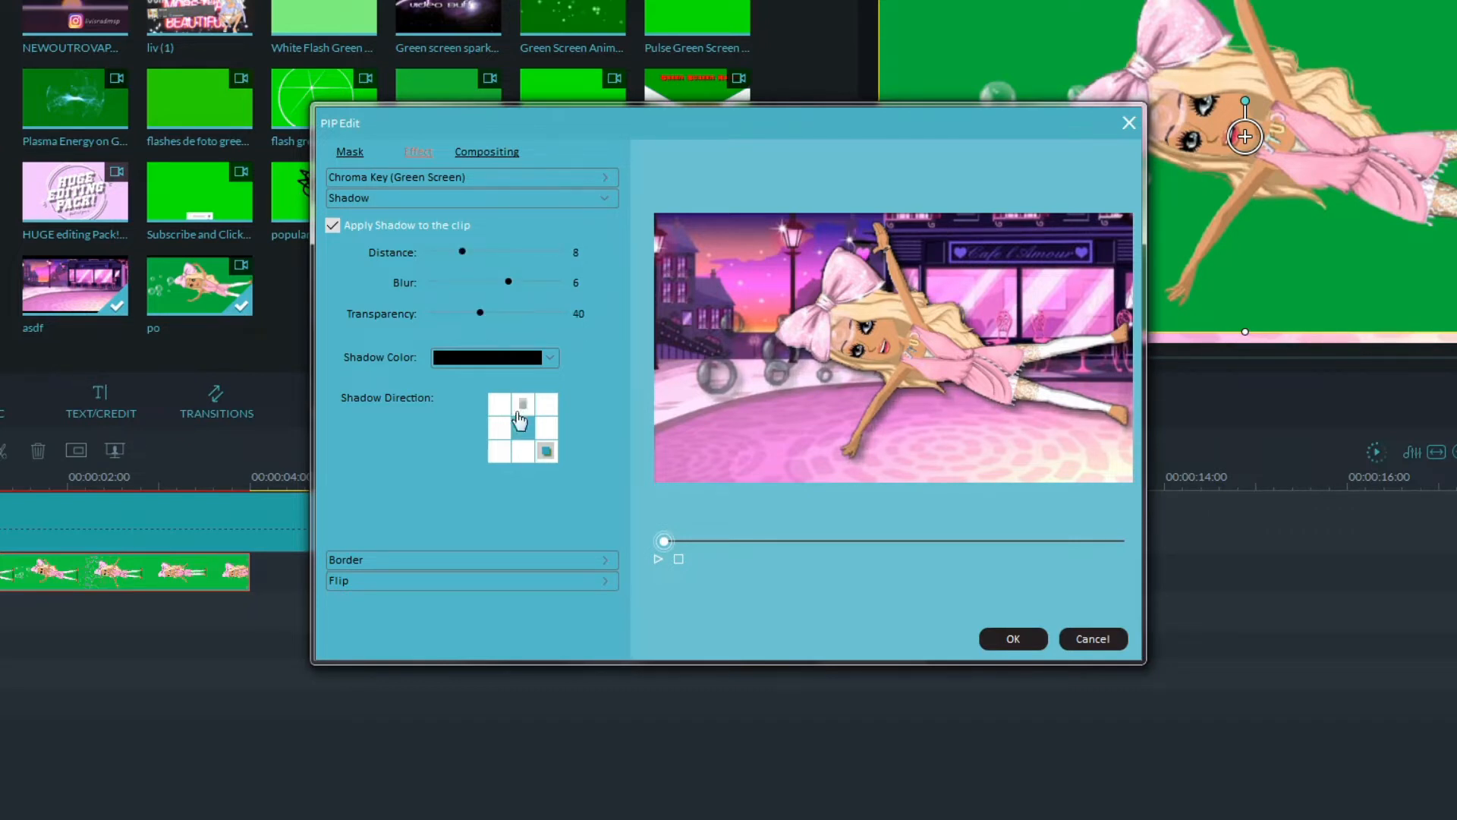
left_click(544, 582)
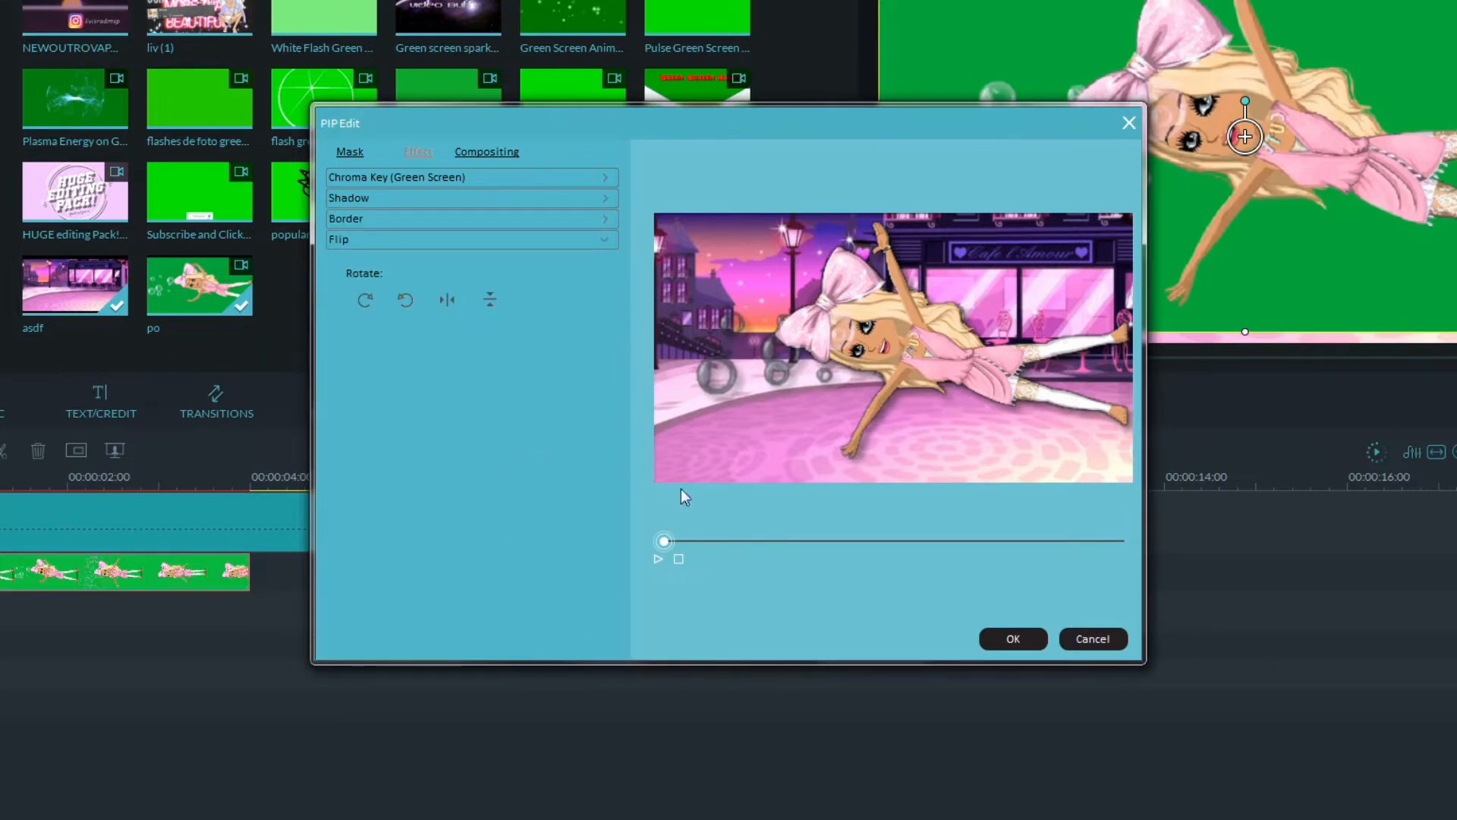
Accept the effects for the "po" clip, rotate the character upright and reposition it over the background.
left_click(996, 640)
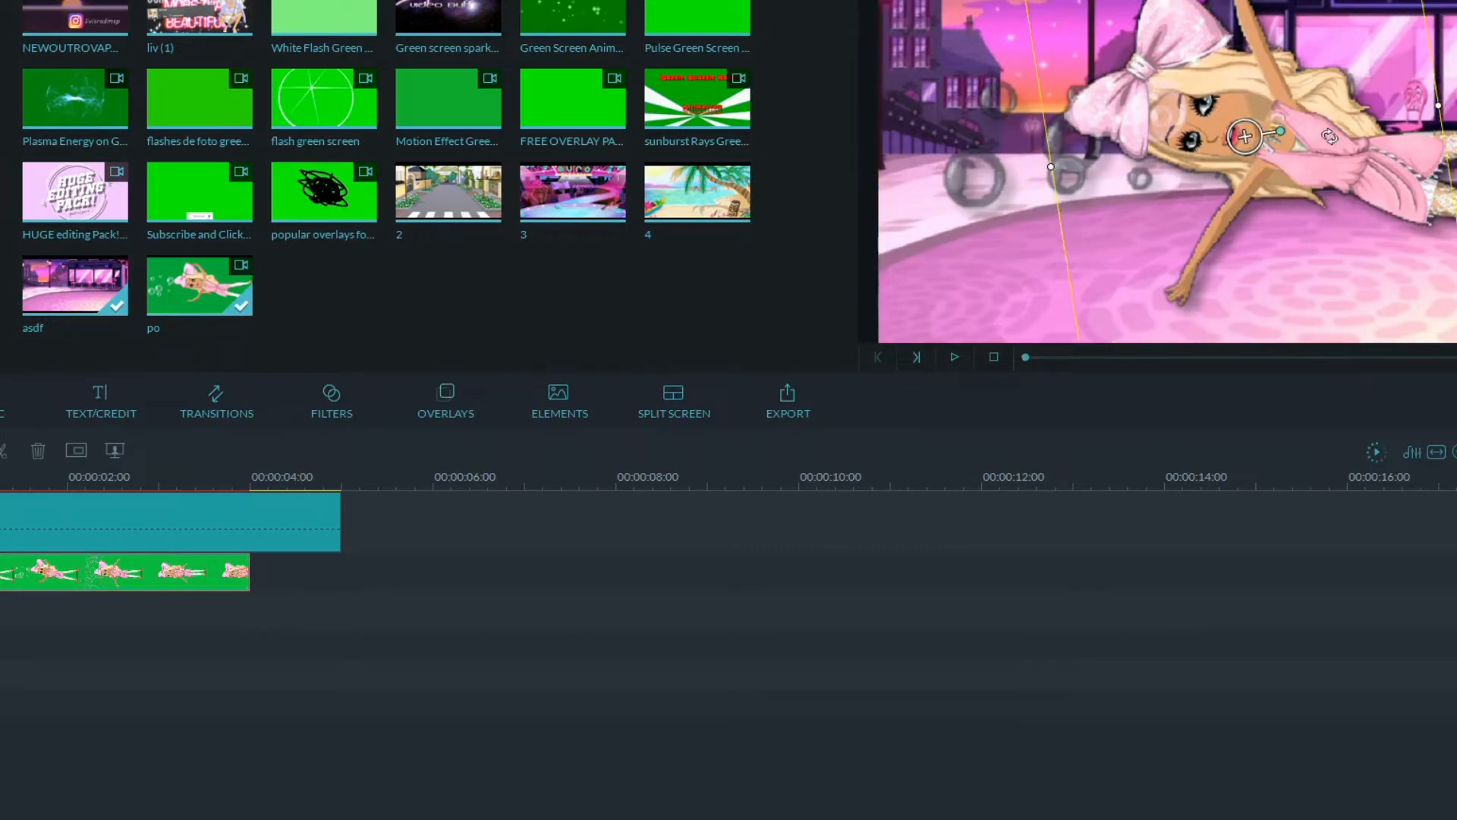
left_click_drag(1248, 99, 1325, 133)
left_click_drag(1313, 77, 1330, 76)
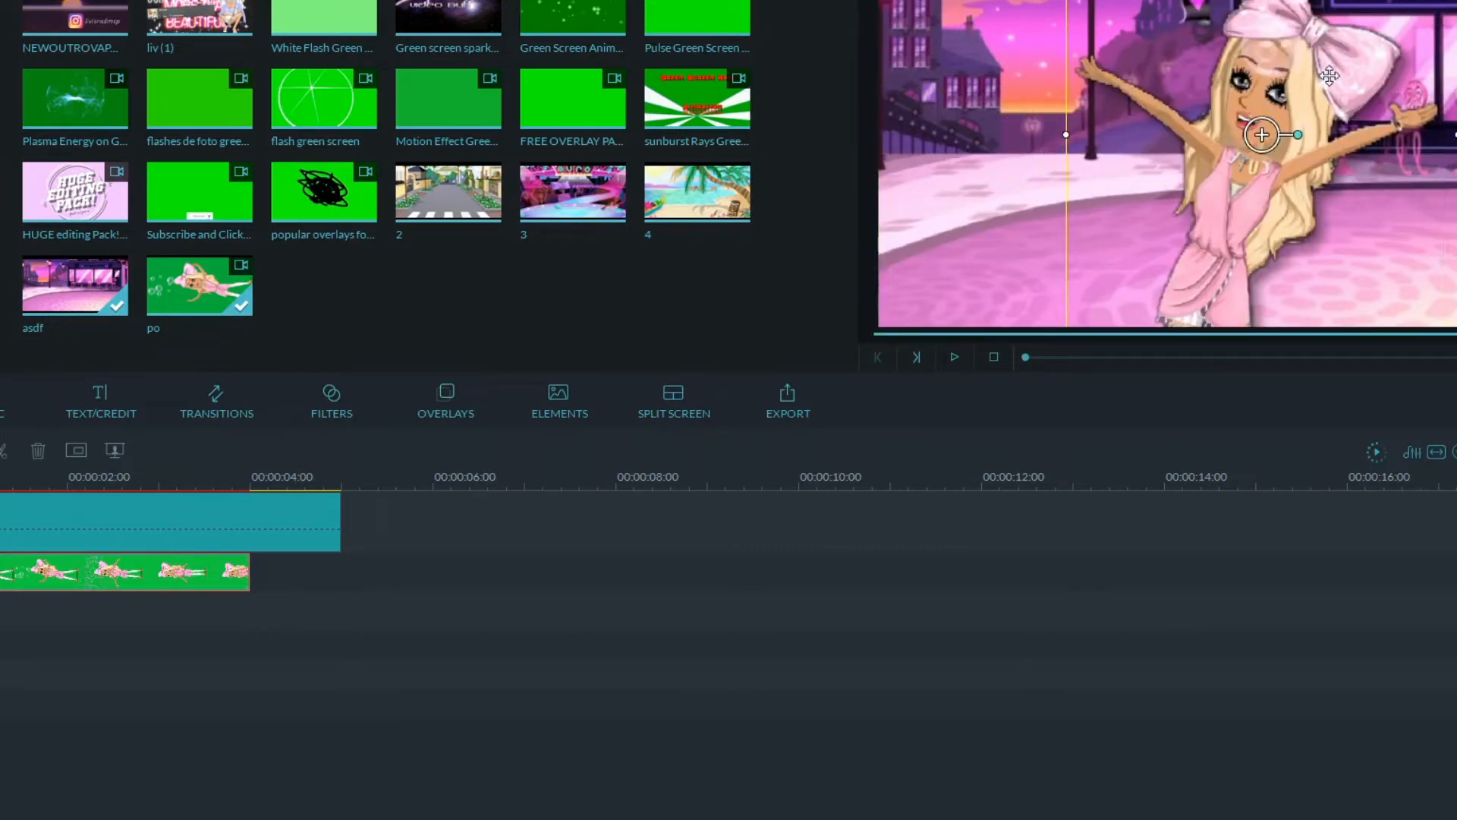
Play back the composited "po" character over the background and return the playhead to the start.
key("space")
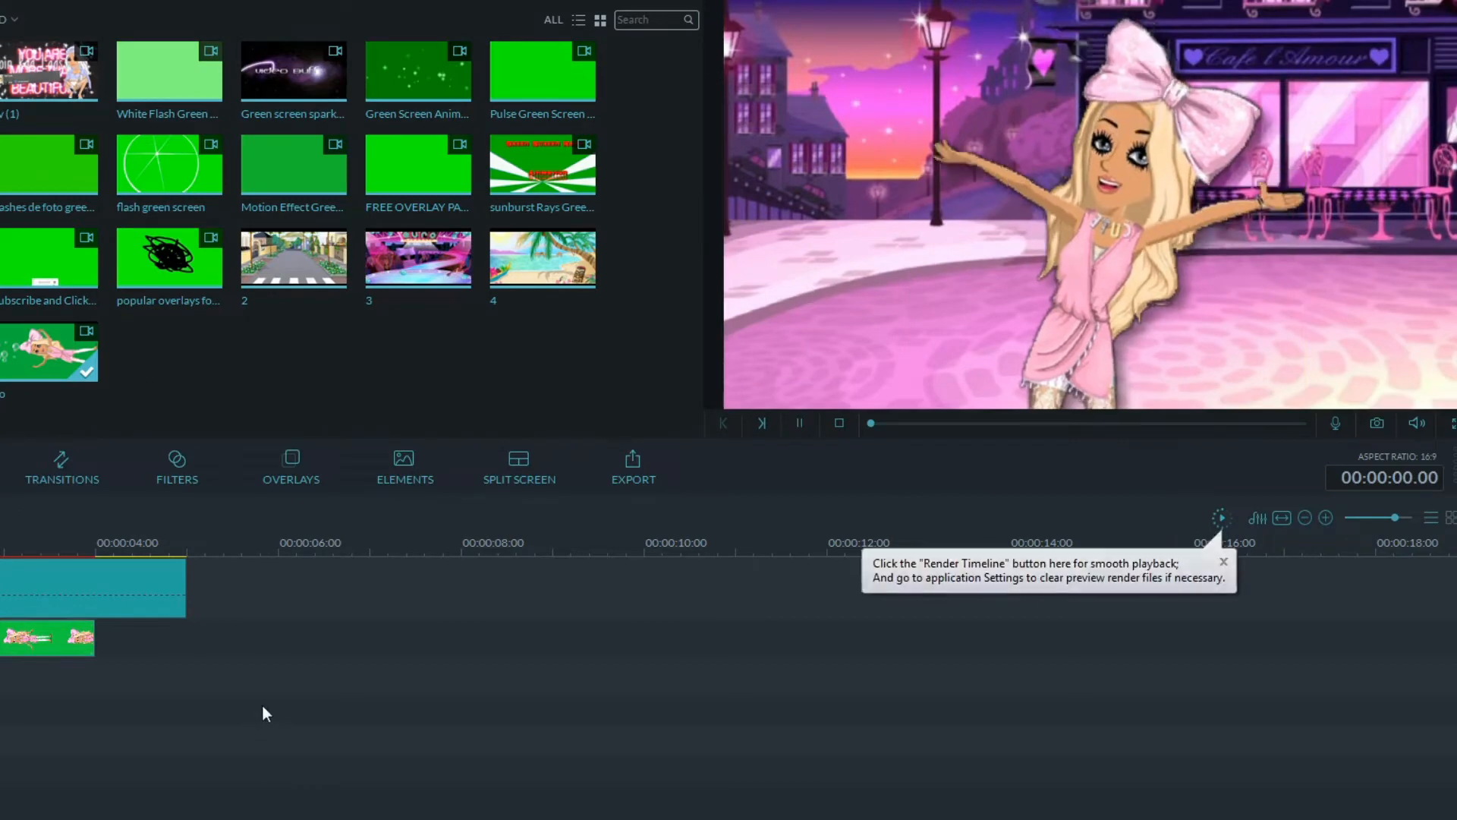
left_click(1225, 563)
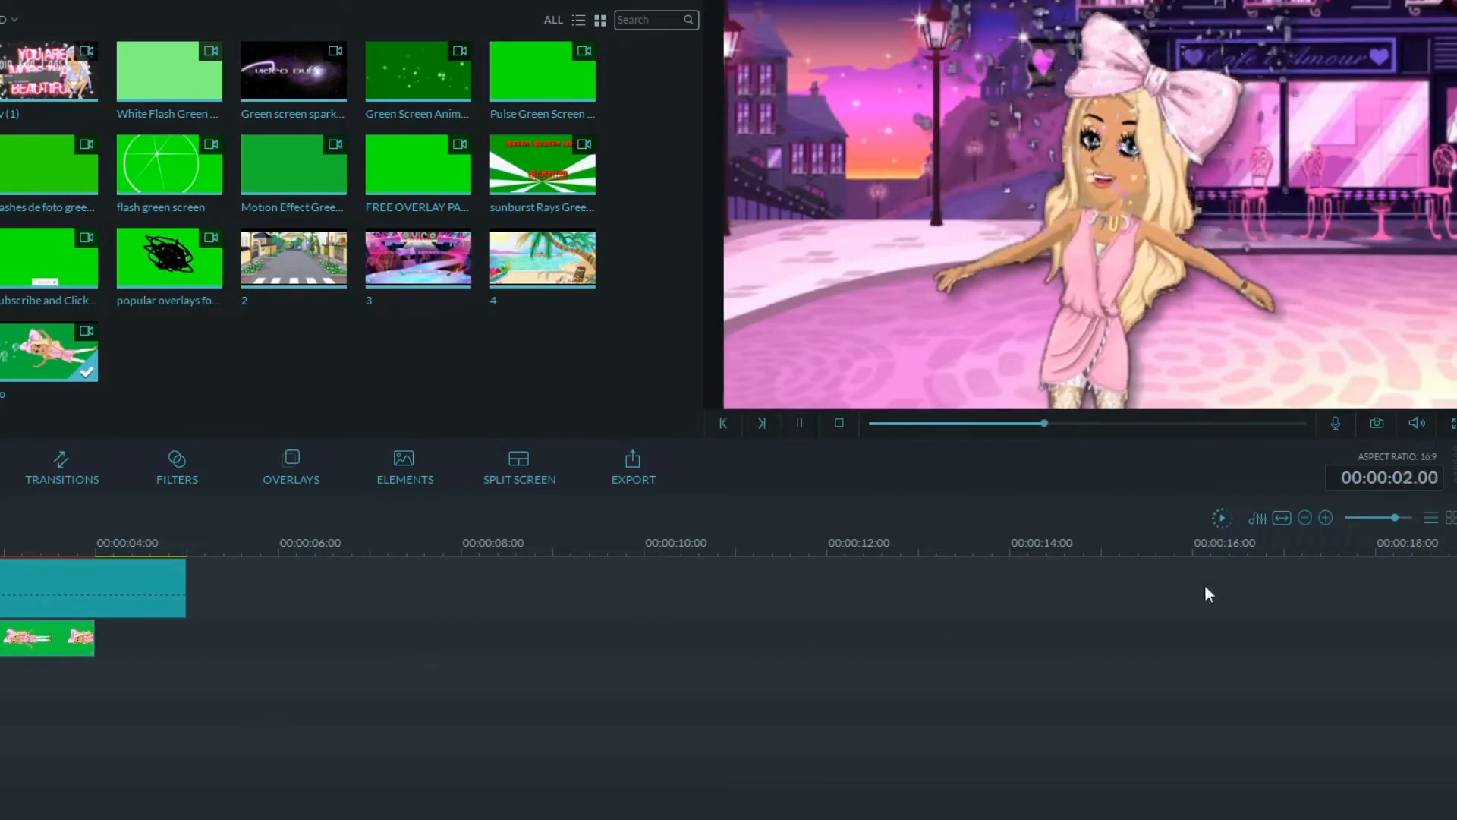
key("space")
left_click_drag(1029, 424, 870, 423)
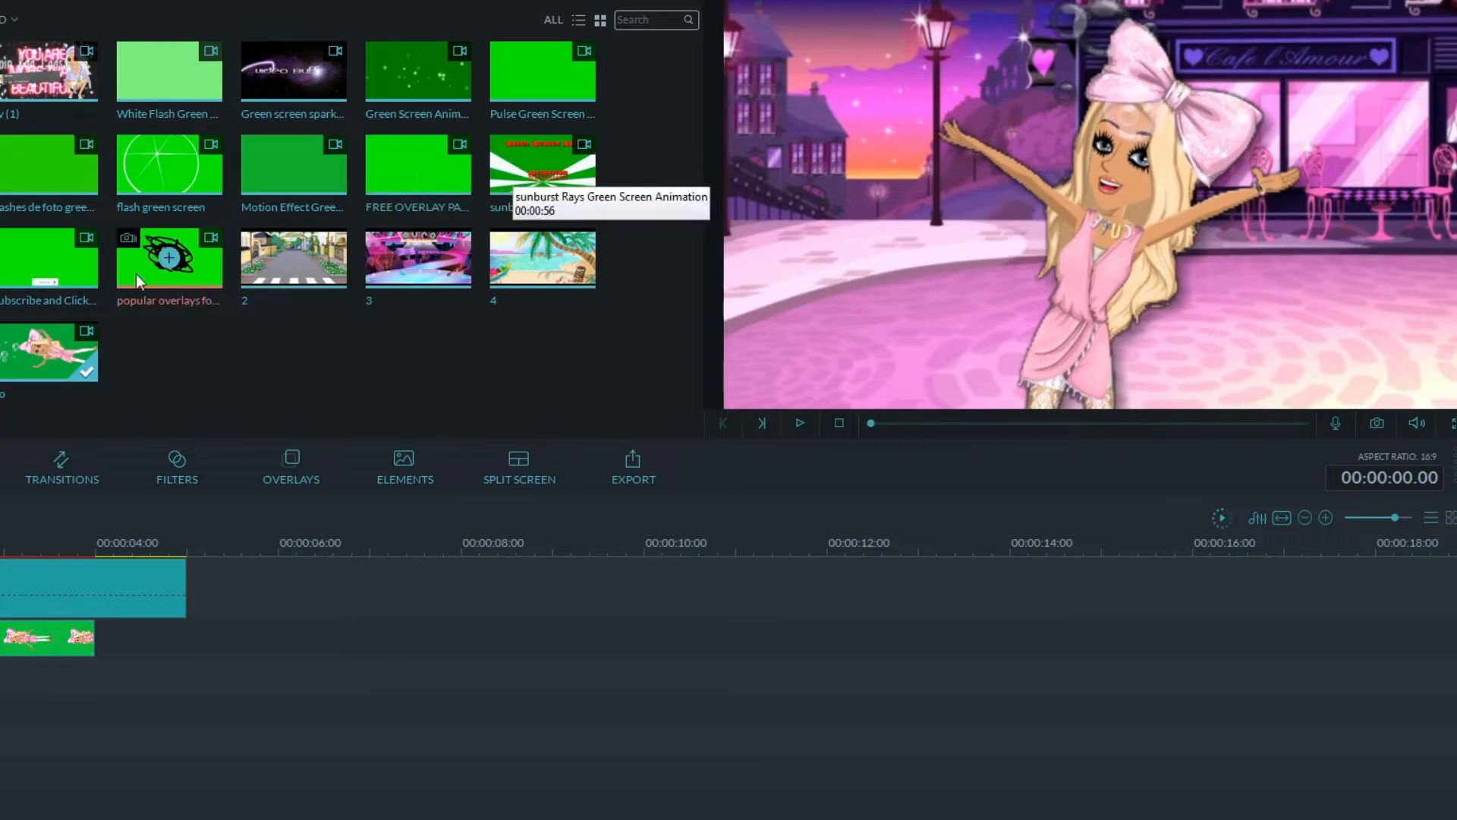
Place the "popular overlays for edits! particles & more" clip on the track below "po" and preview its overlays.
left_click(120, 261)
left_click_drag(91, 476, 2, 676)
left_click_drag(1, 607, 340, 686)
key("space")
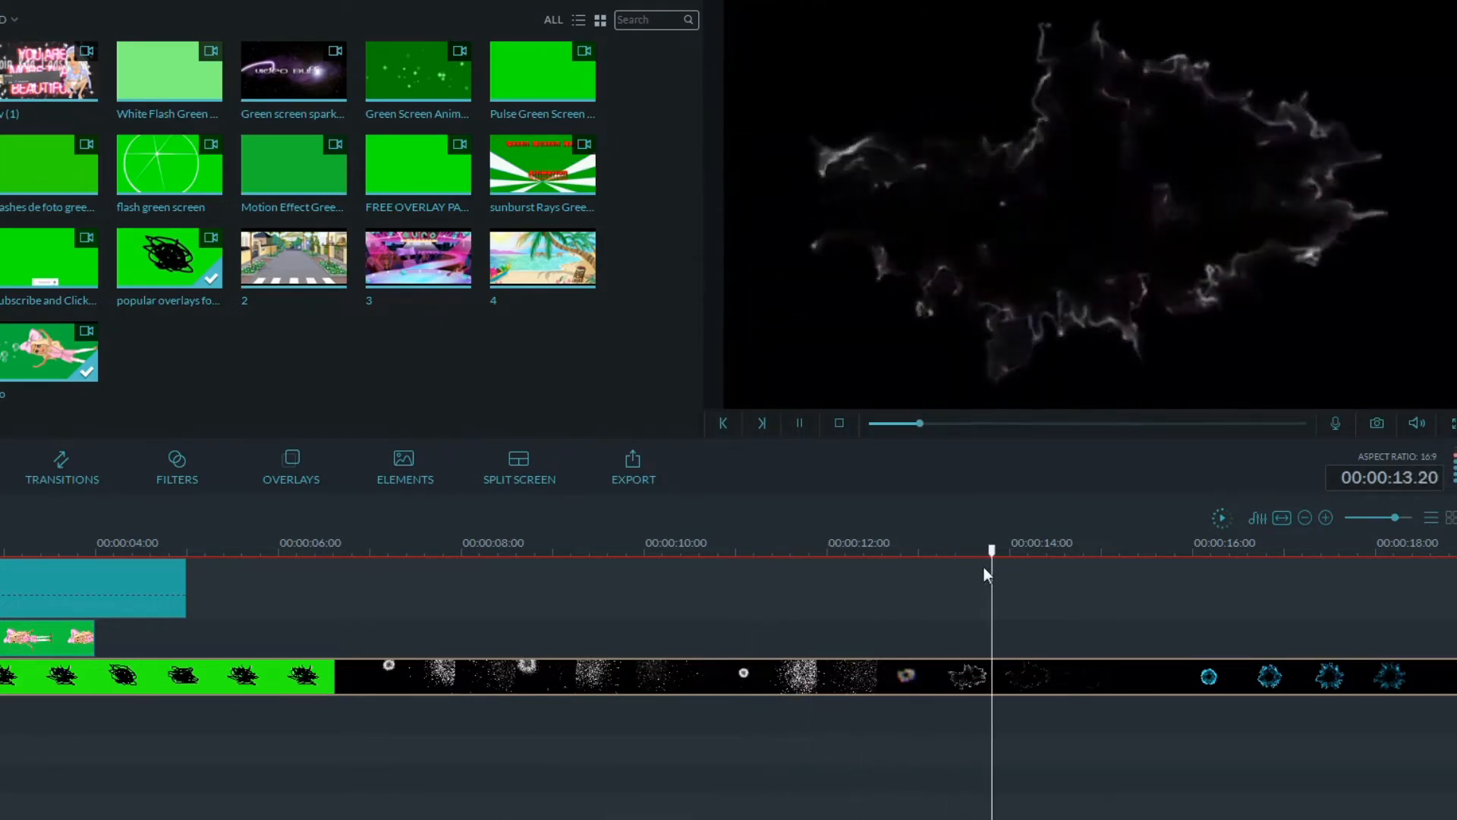
key("space")
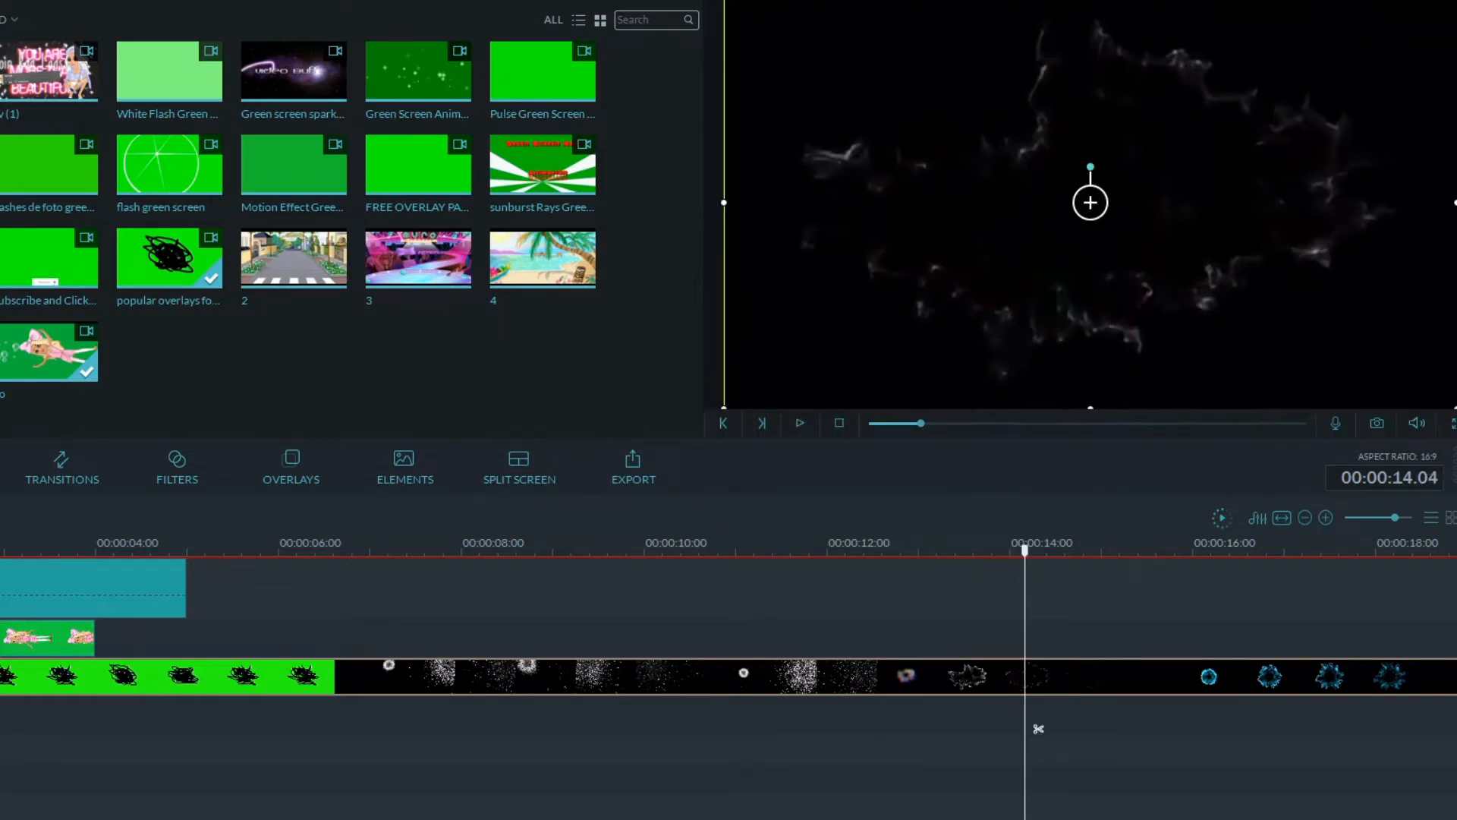
scroll(1038, 729, "right", 10)
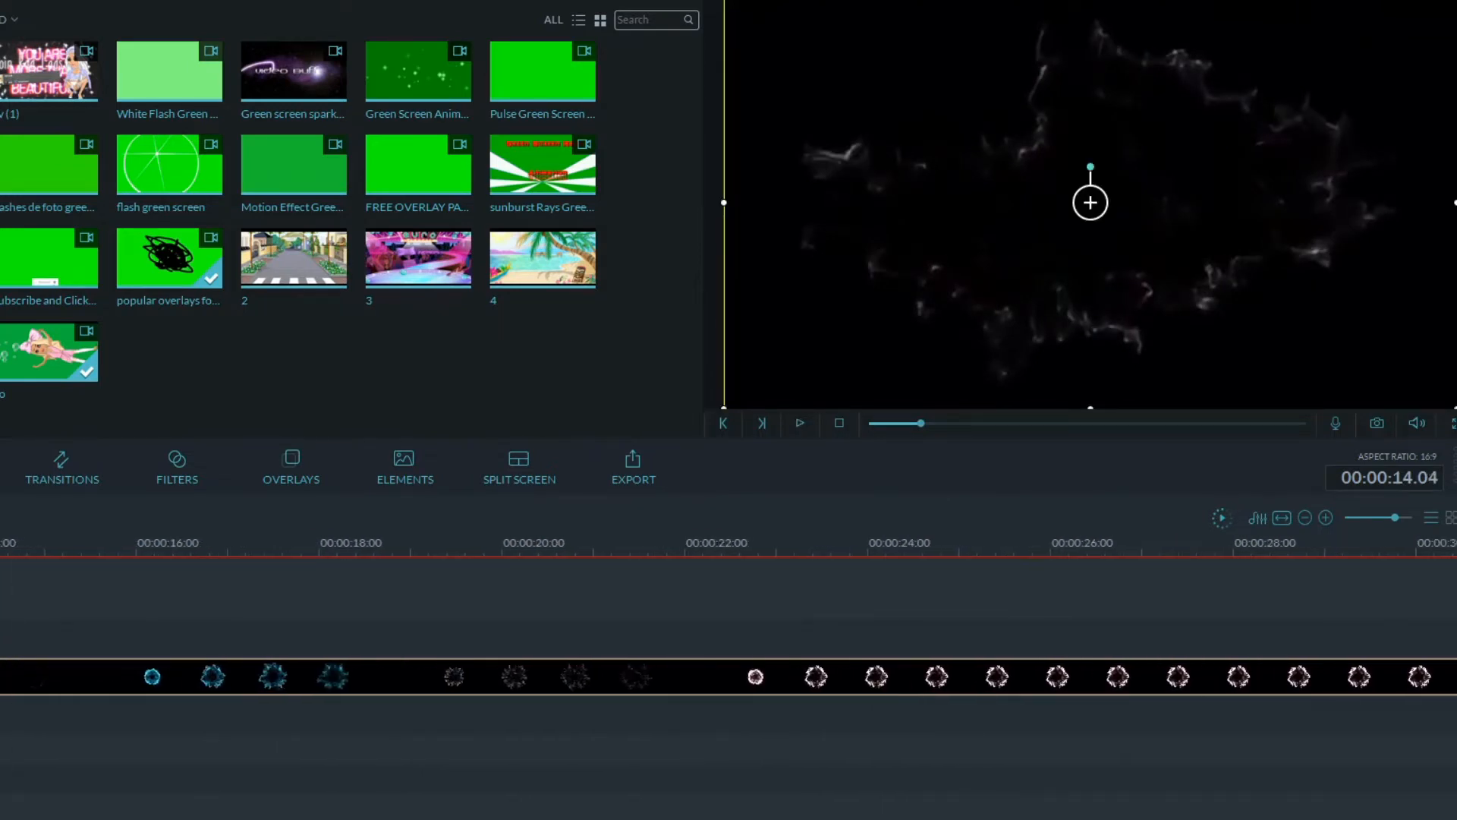
left_click_drag(0, 607, 994, 633)
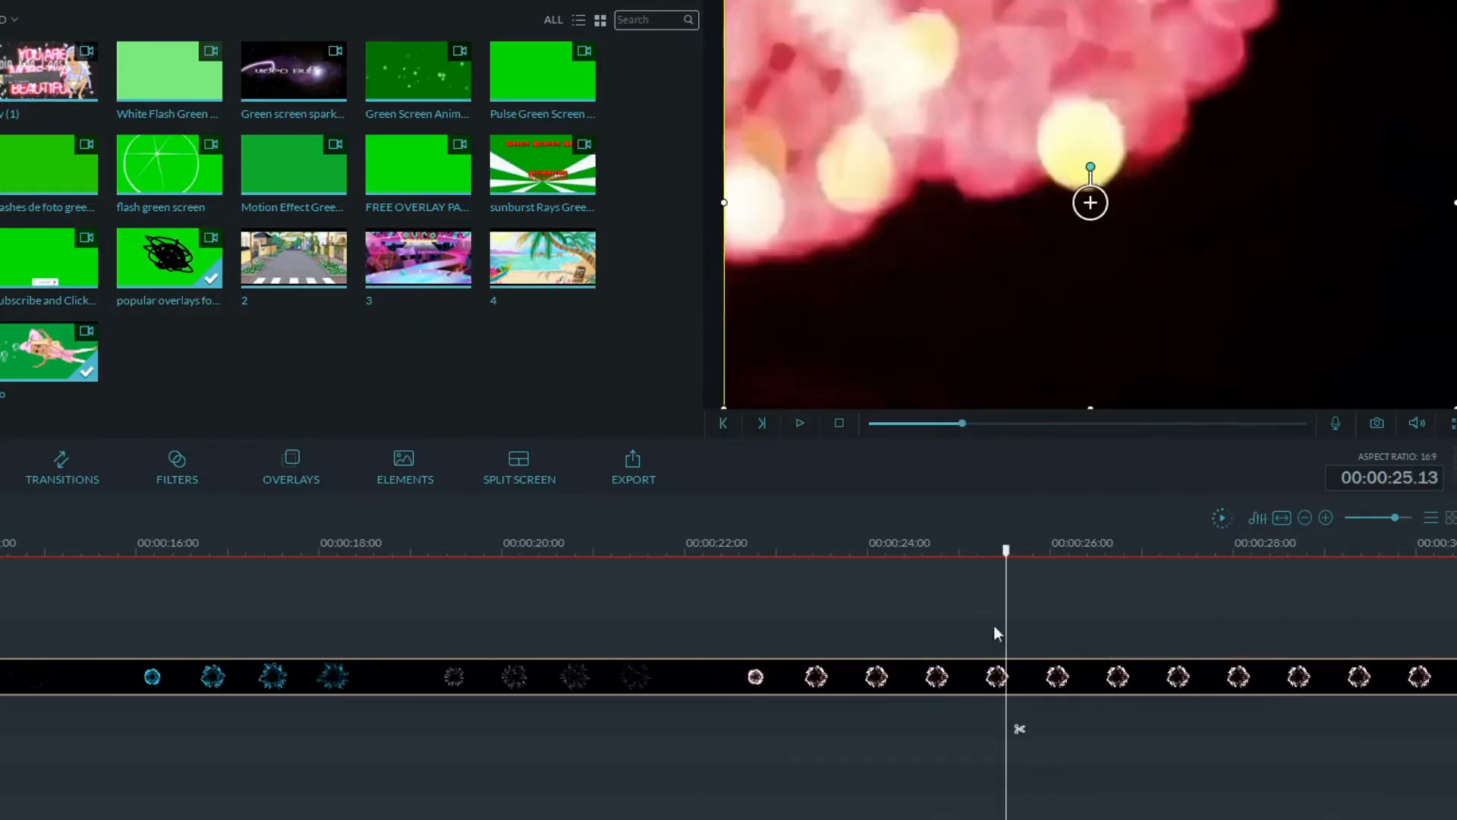
left_click_drag(1009, 562, 1017, 631)
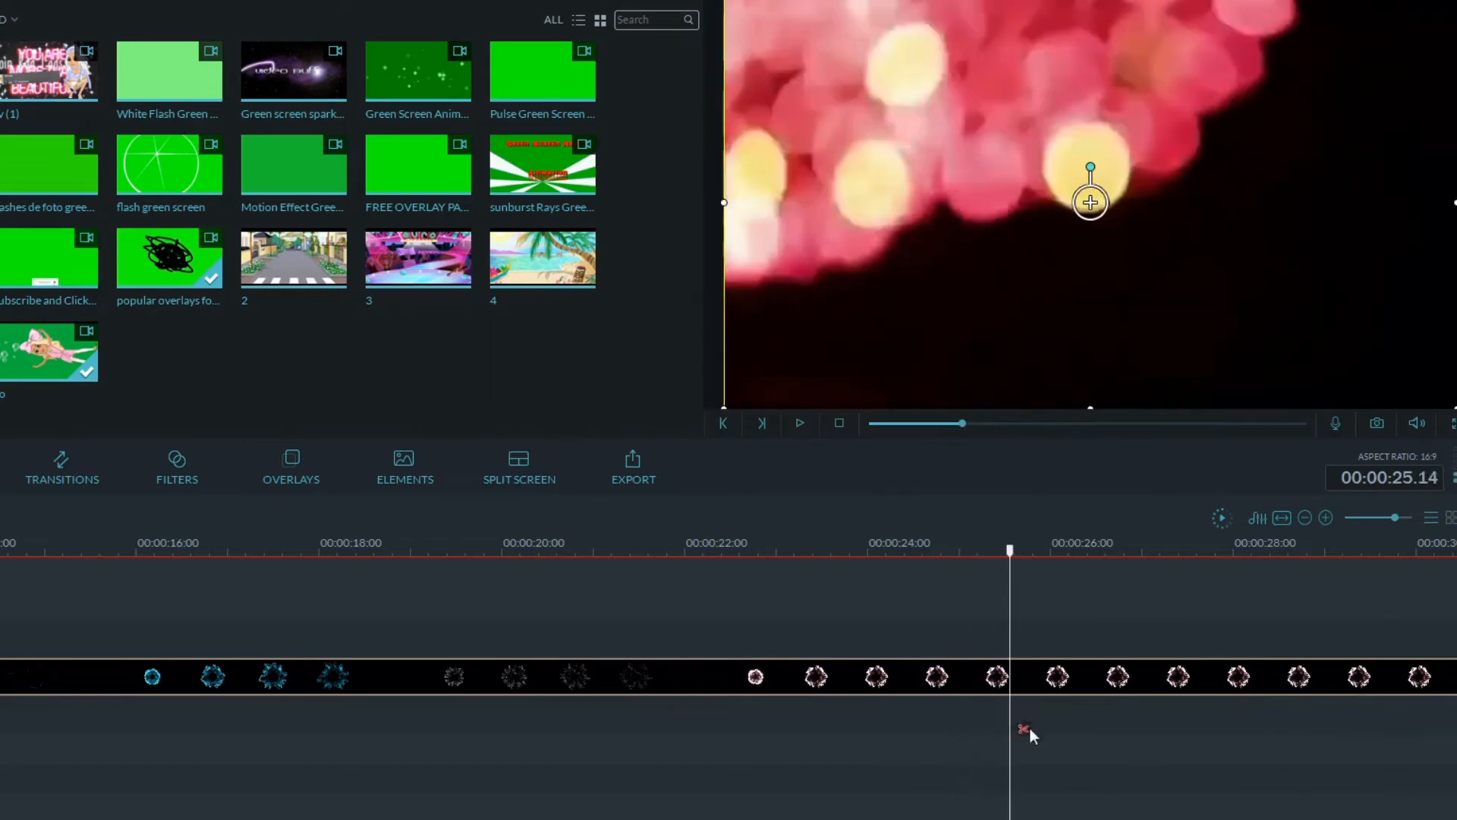
left_click(1024, 729)
key("space")
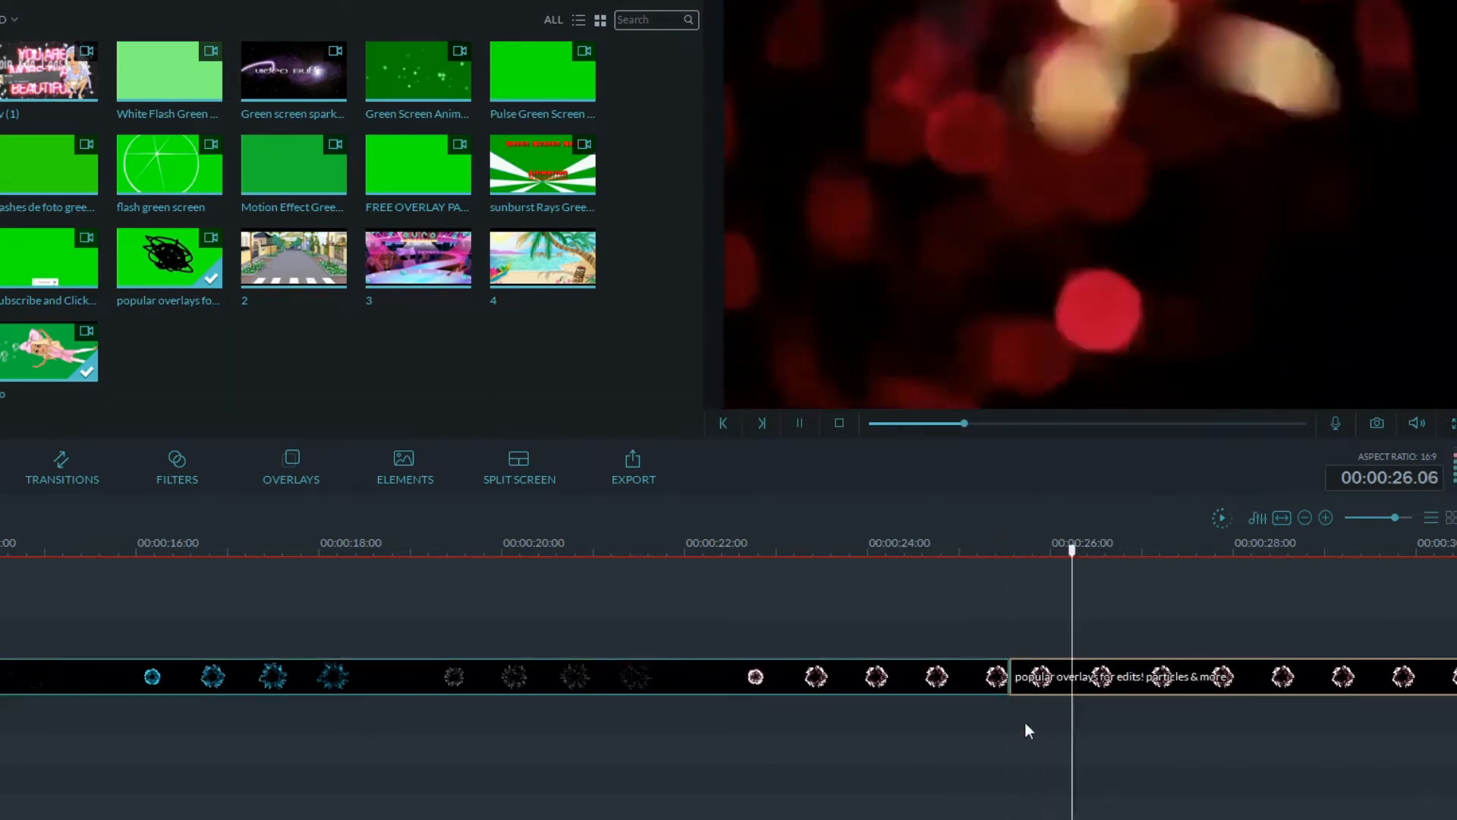
key("space")
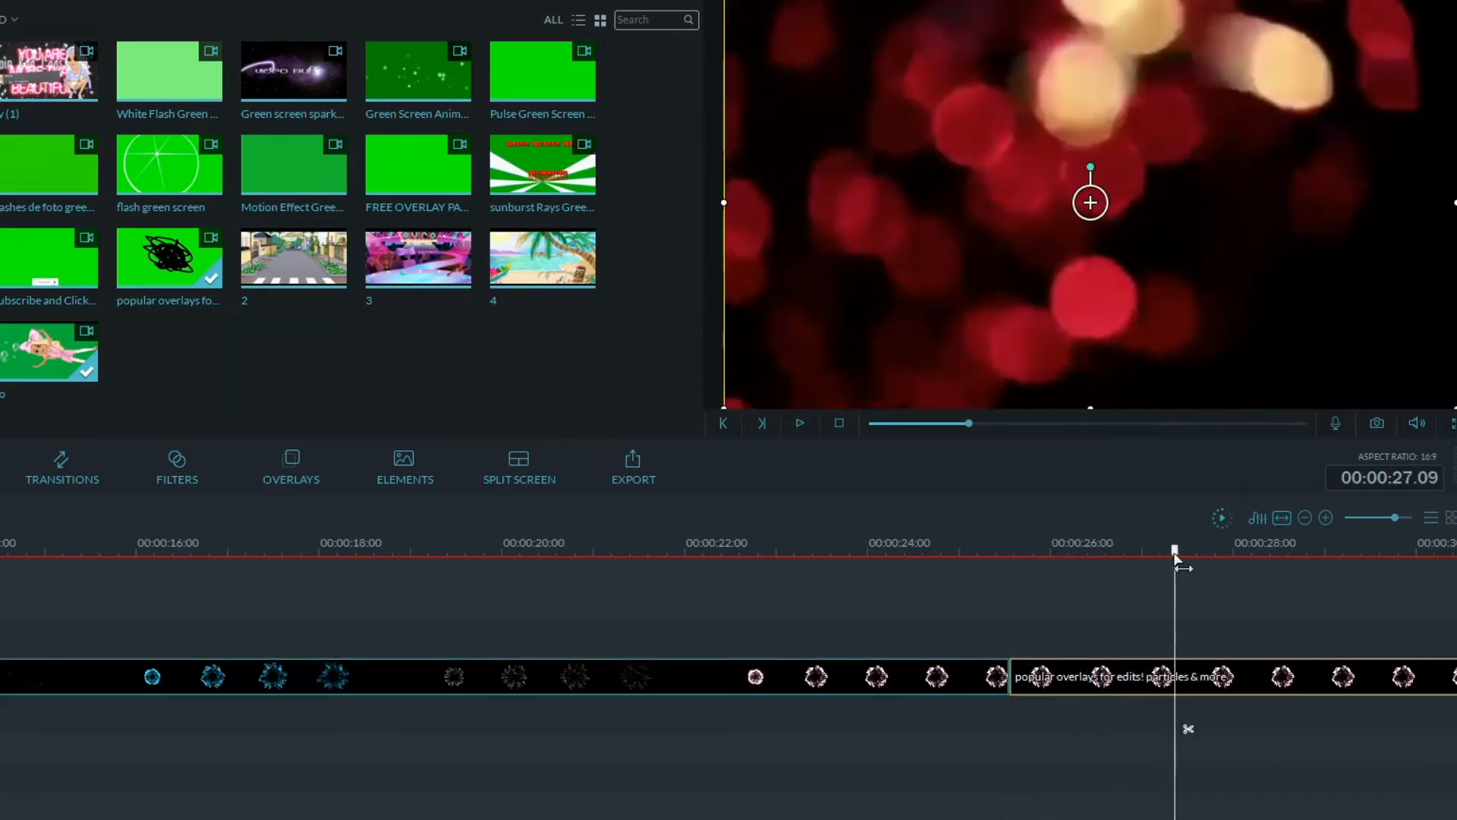
key("ctrl+z")
Split the overlays clip at 00:00:21.24 and 00:00:25.08 and cut out the section between the two splits.
left_click_drag(1012, 552, 688, 580)
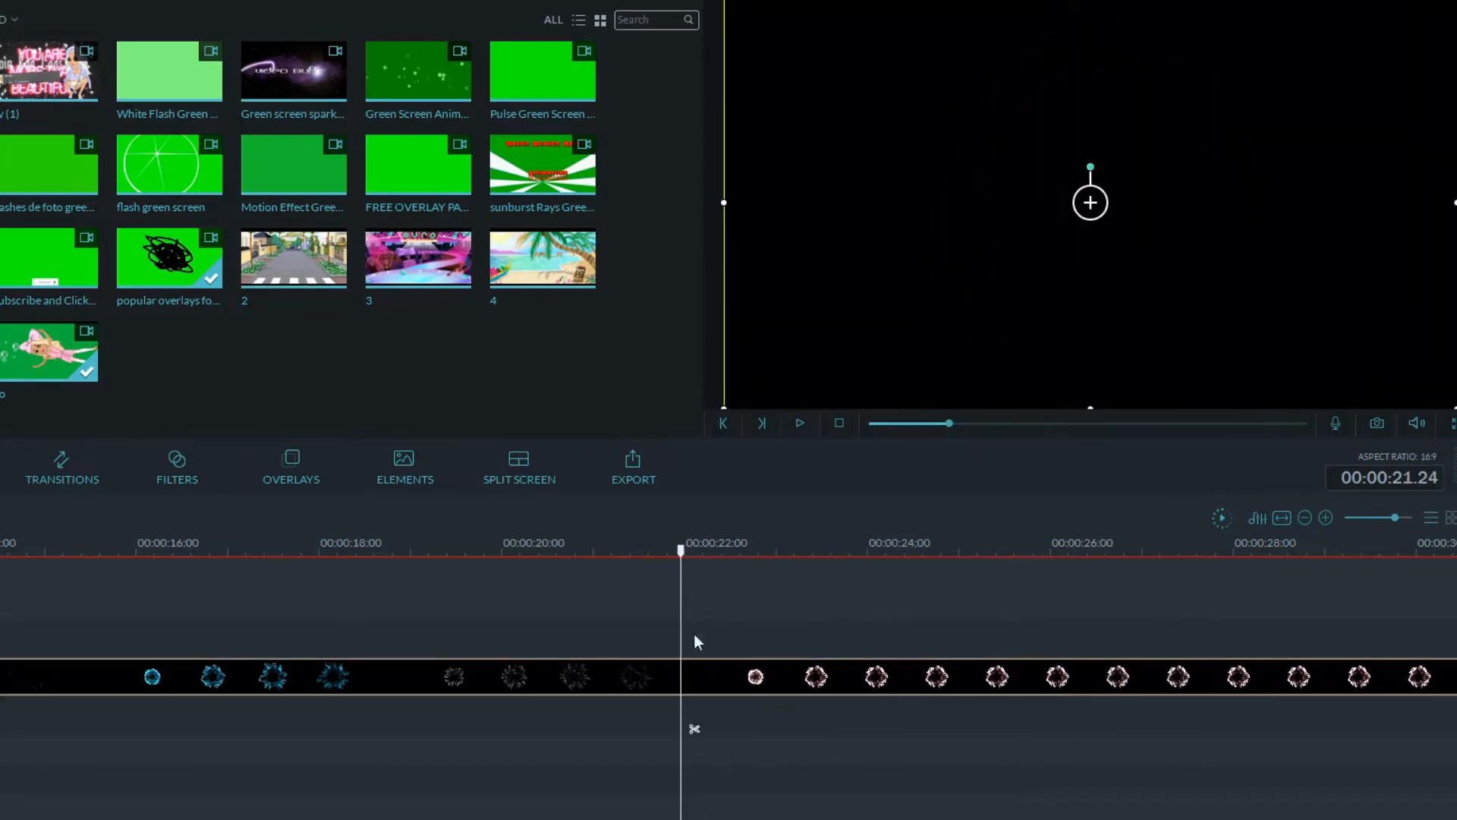
left_click(697, 728)
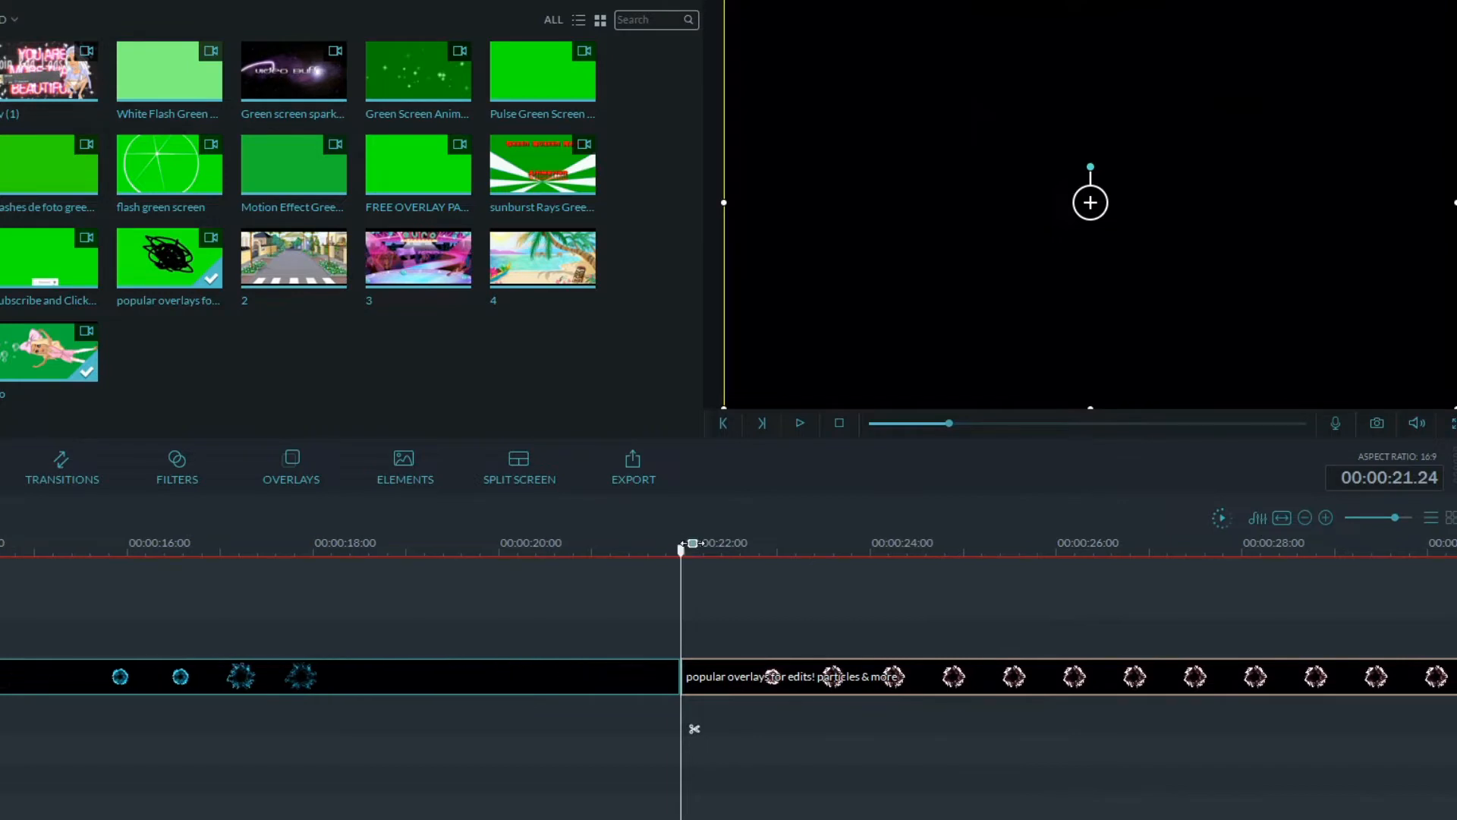
left_click_drag(683, 558, 1000, 607)
left_click(1009, 731)
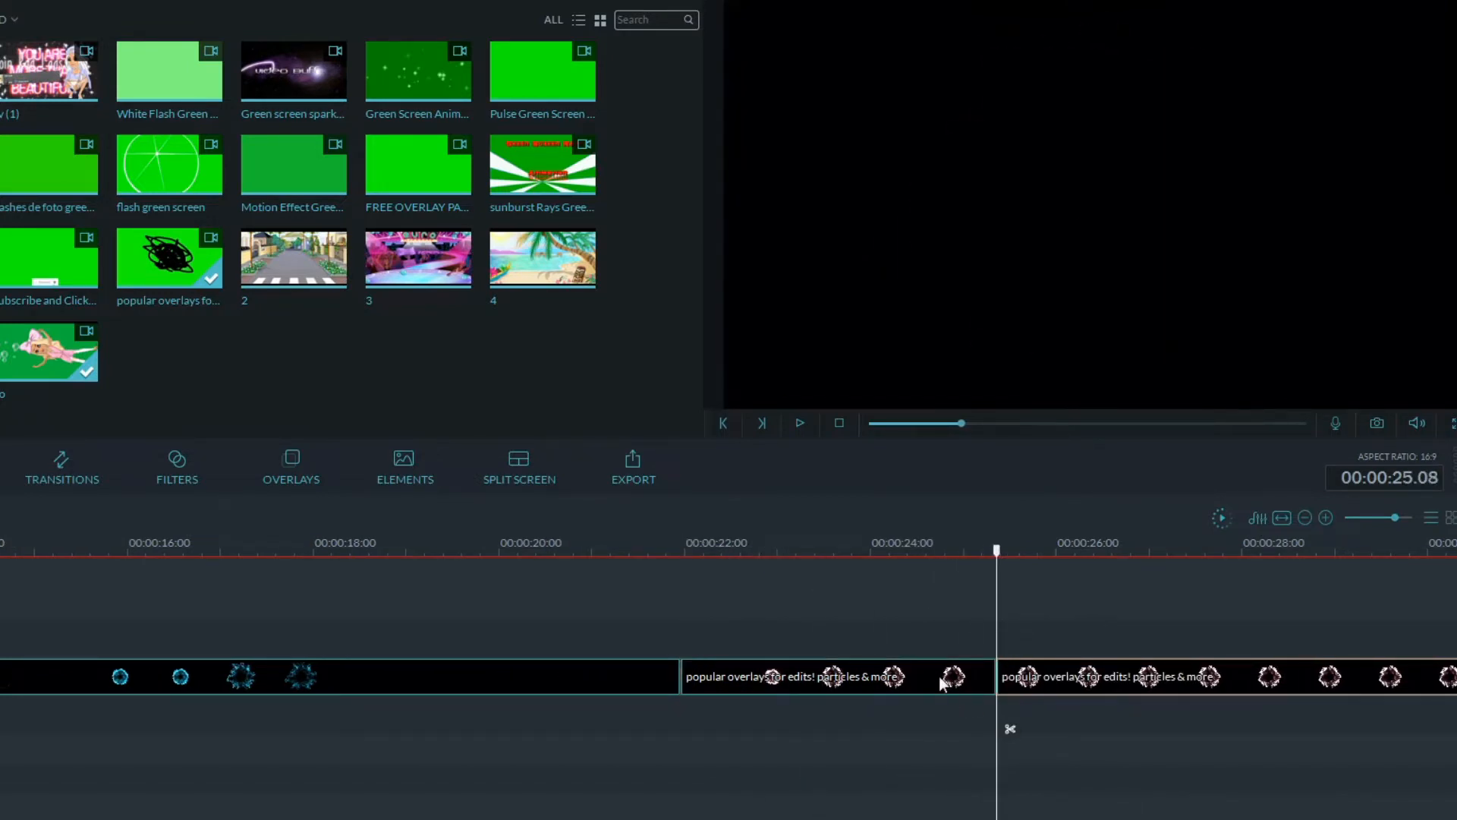
key("Delete")
Place the cut overlay section at the start of the timeline, on the track between the background and the "po" clip.
scroll(729, 683, "left", 10)
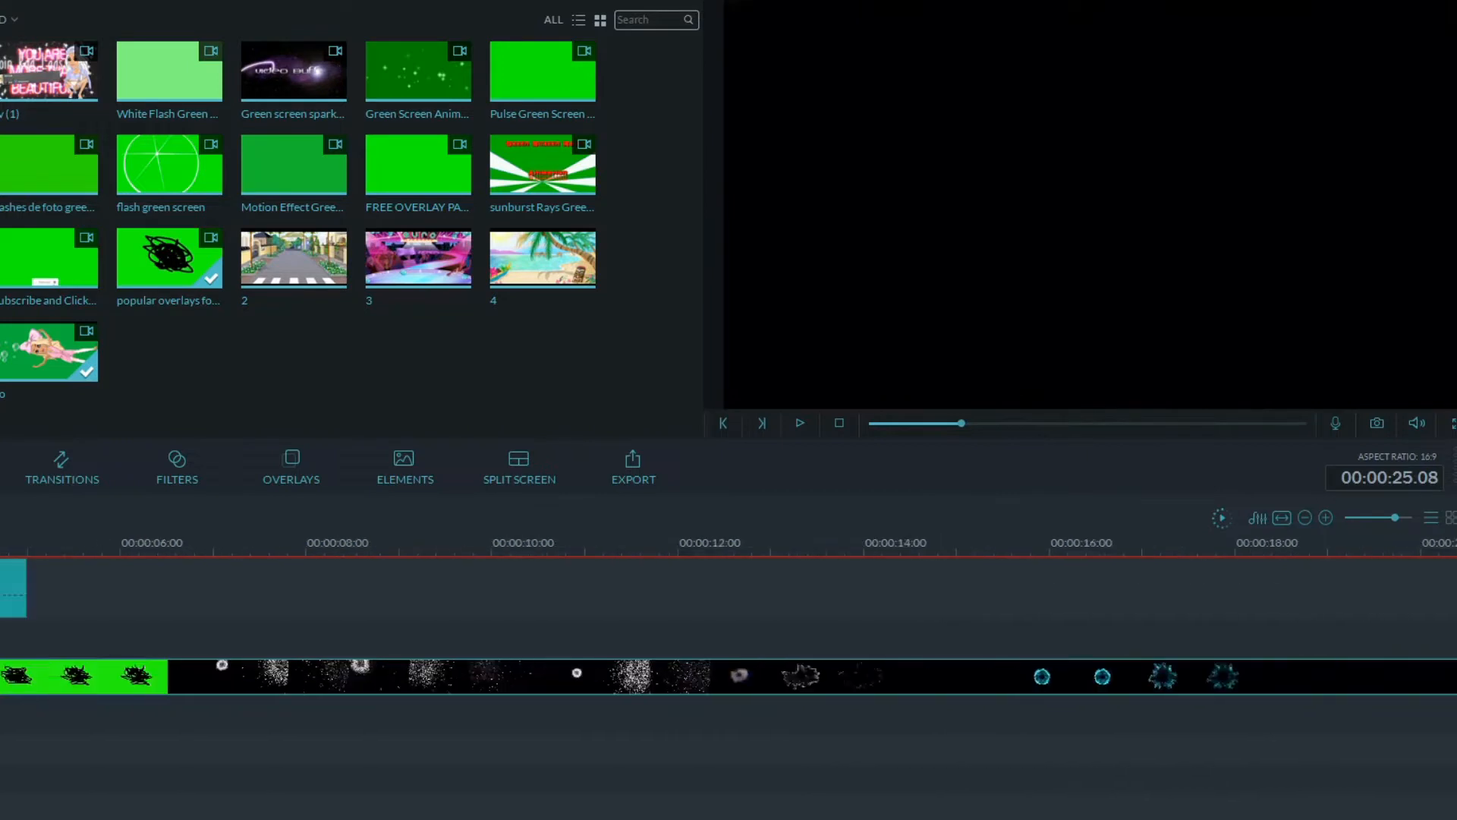
left_click_drag(15, 677, 15, 709)
left_click(1091, 202)
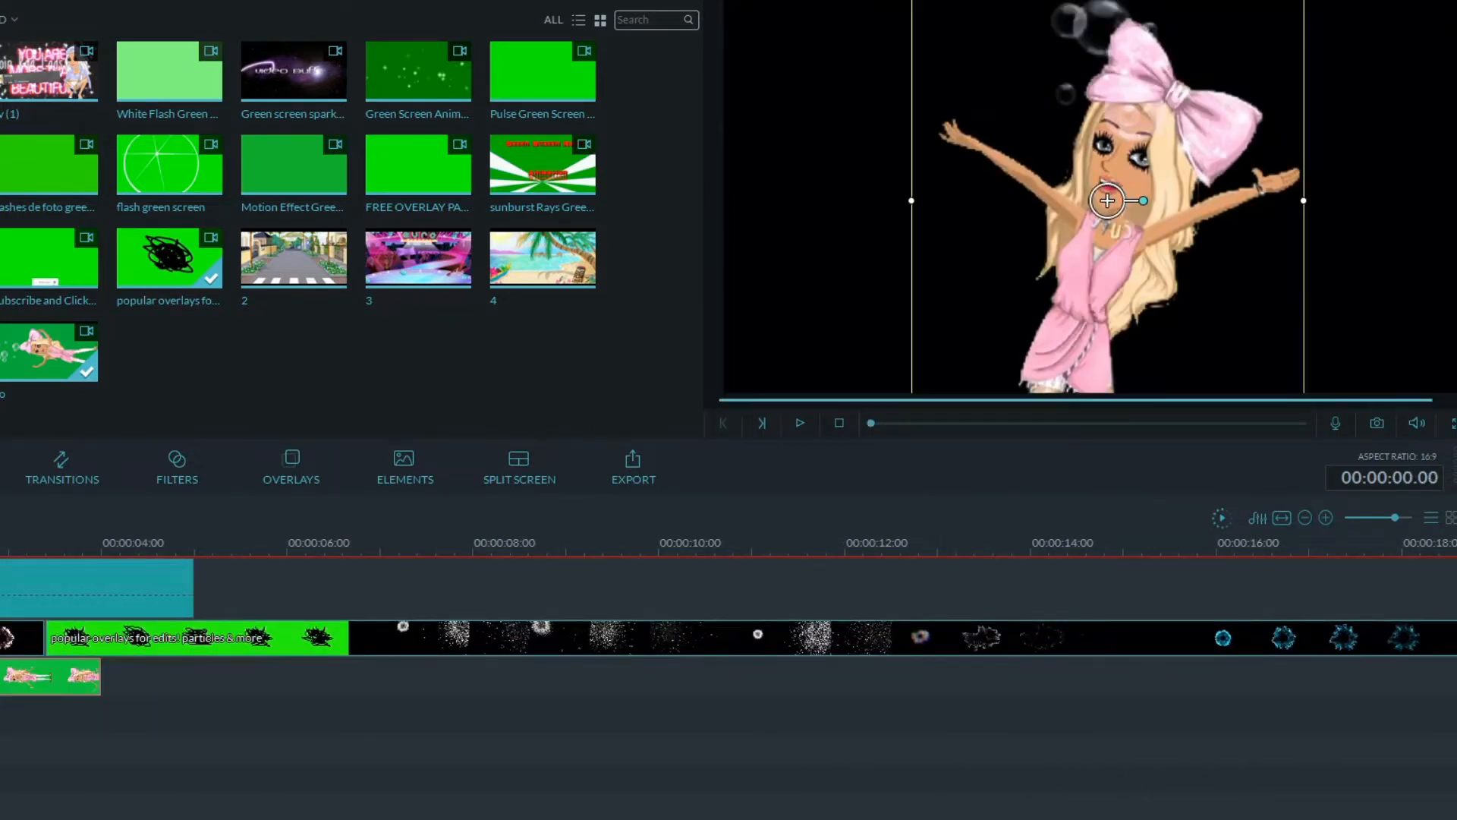
Apply Chroma Key to the overlay section at the timeline start, picking black as the transparent color at maximum intensity.
right_click(120, 562)
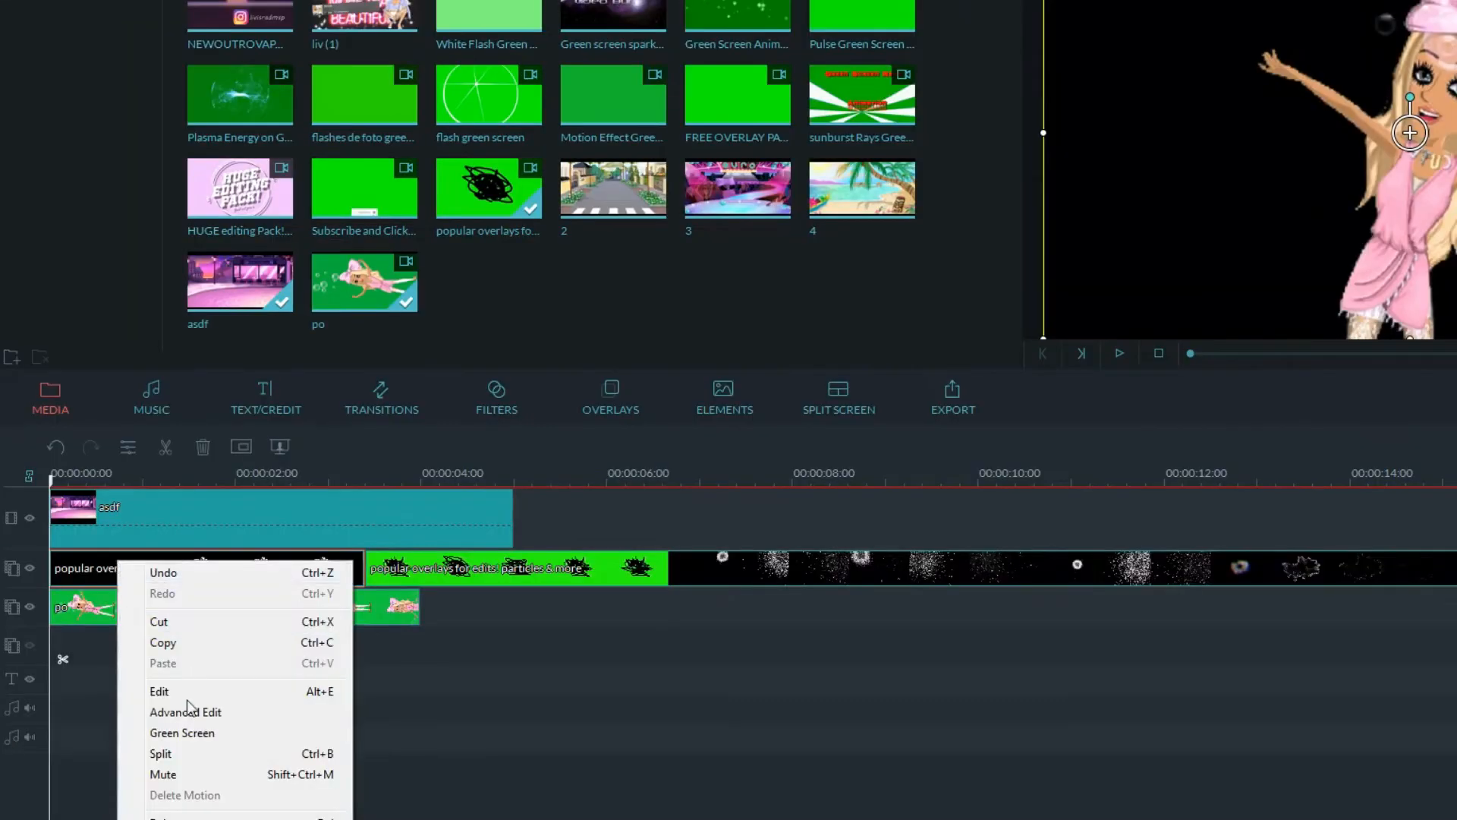
left_click(163, 731)
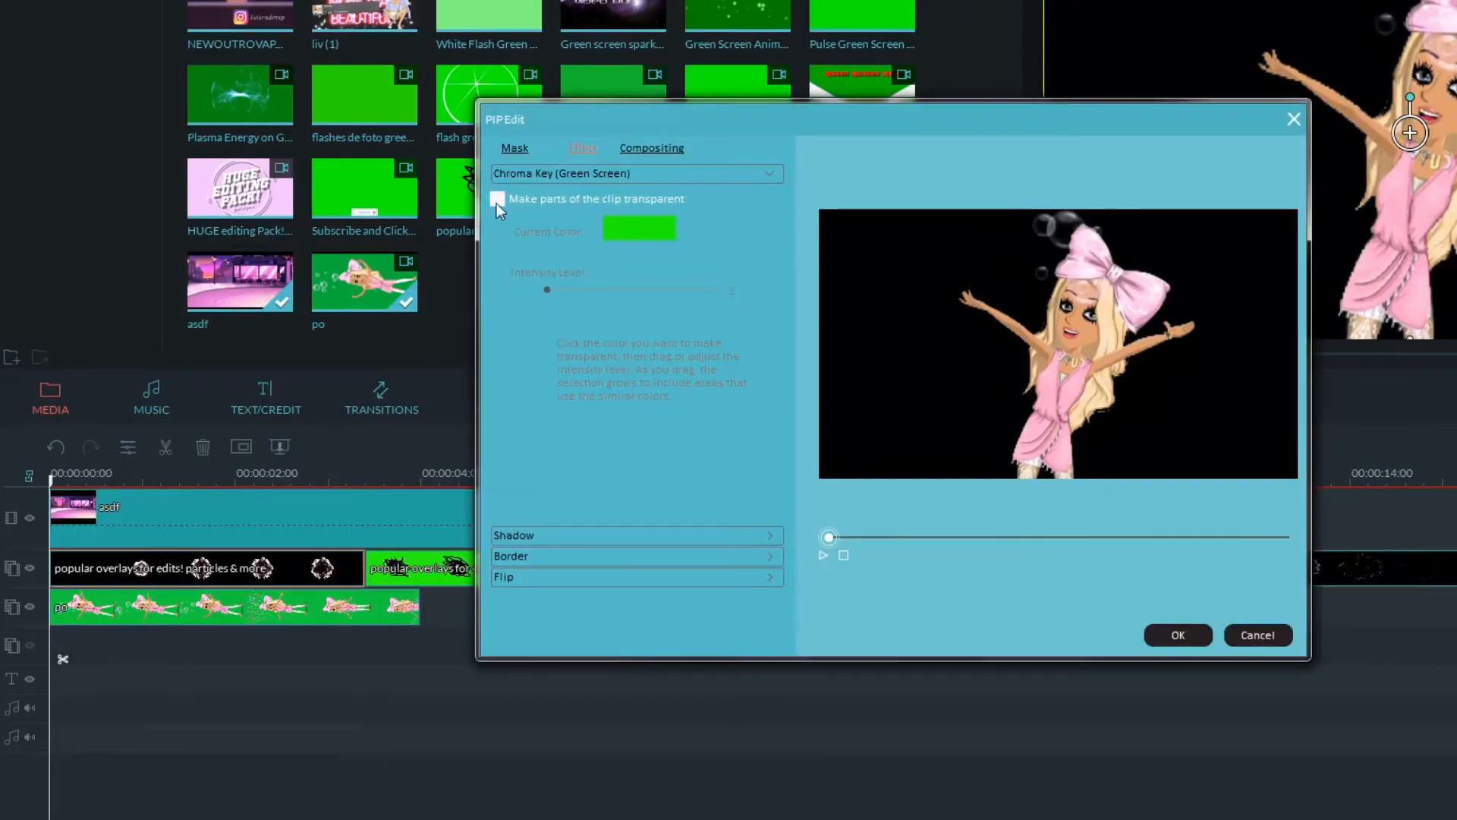
left_click(497, 198)
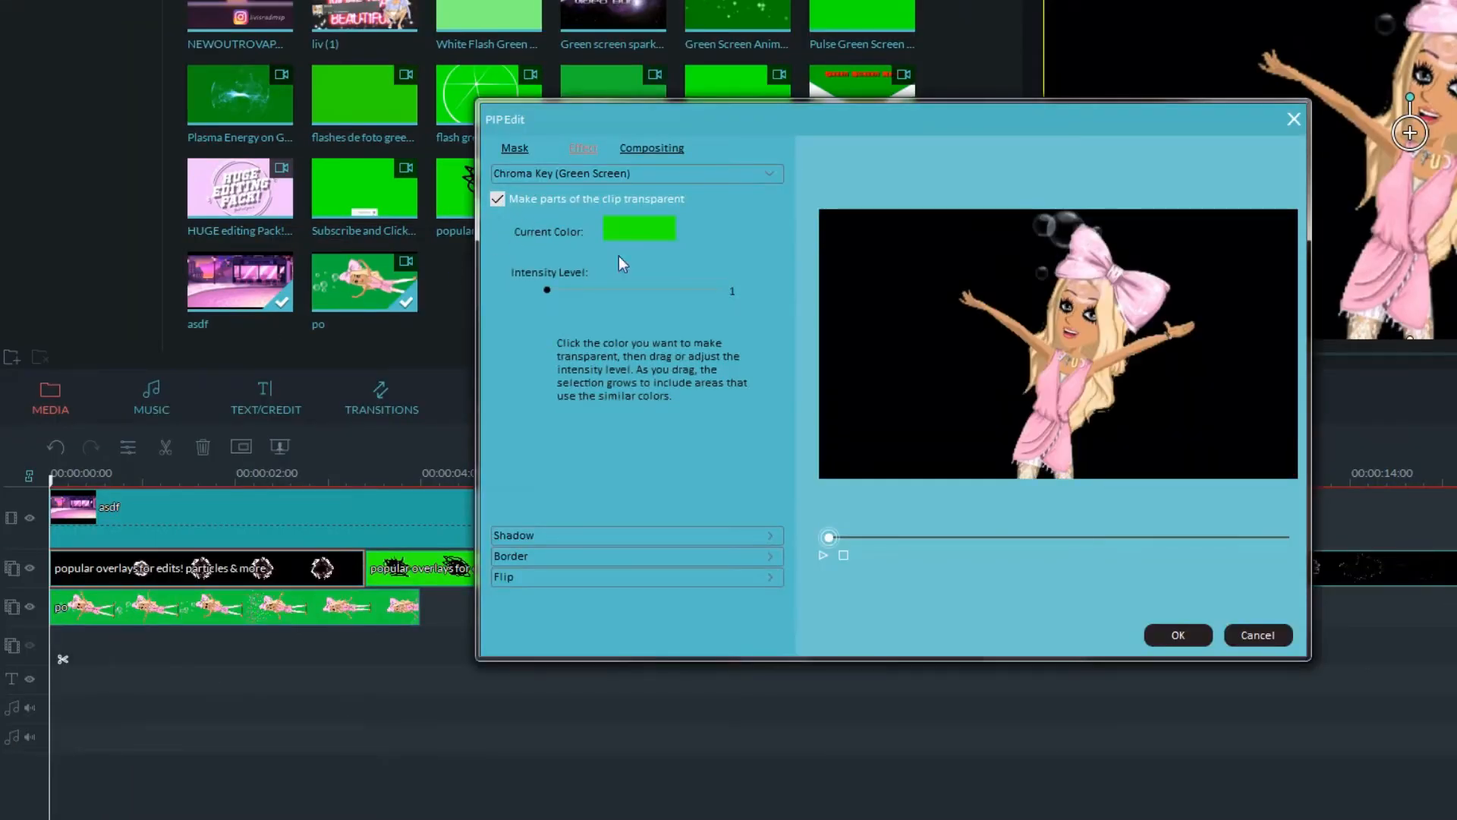
left_click(914, 331)
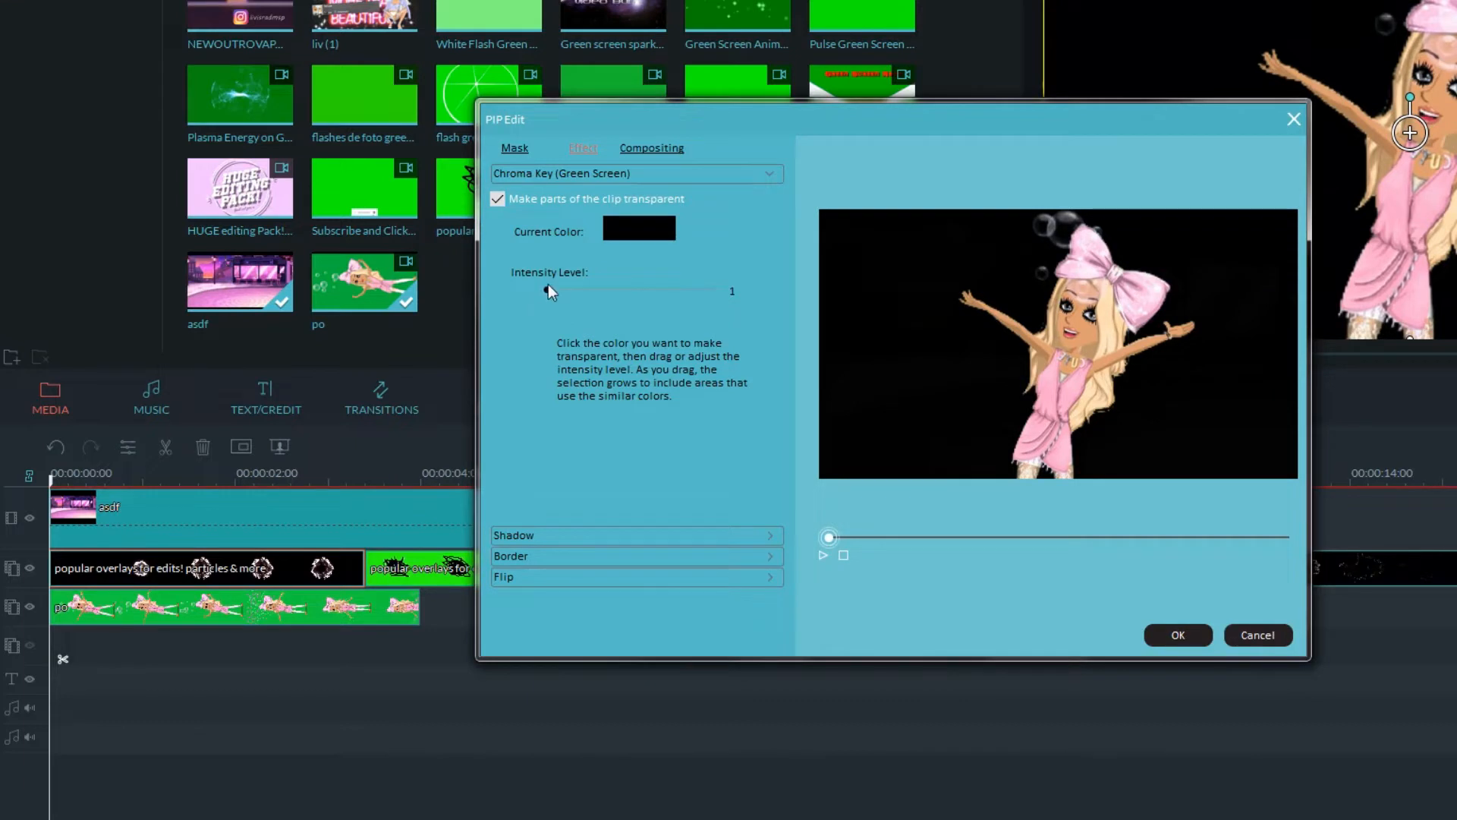
left_click_drag(553, 289, 739, 291)
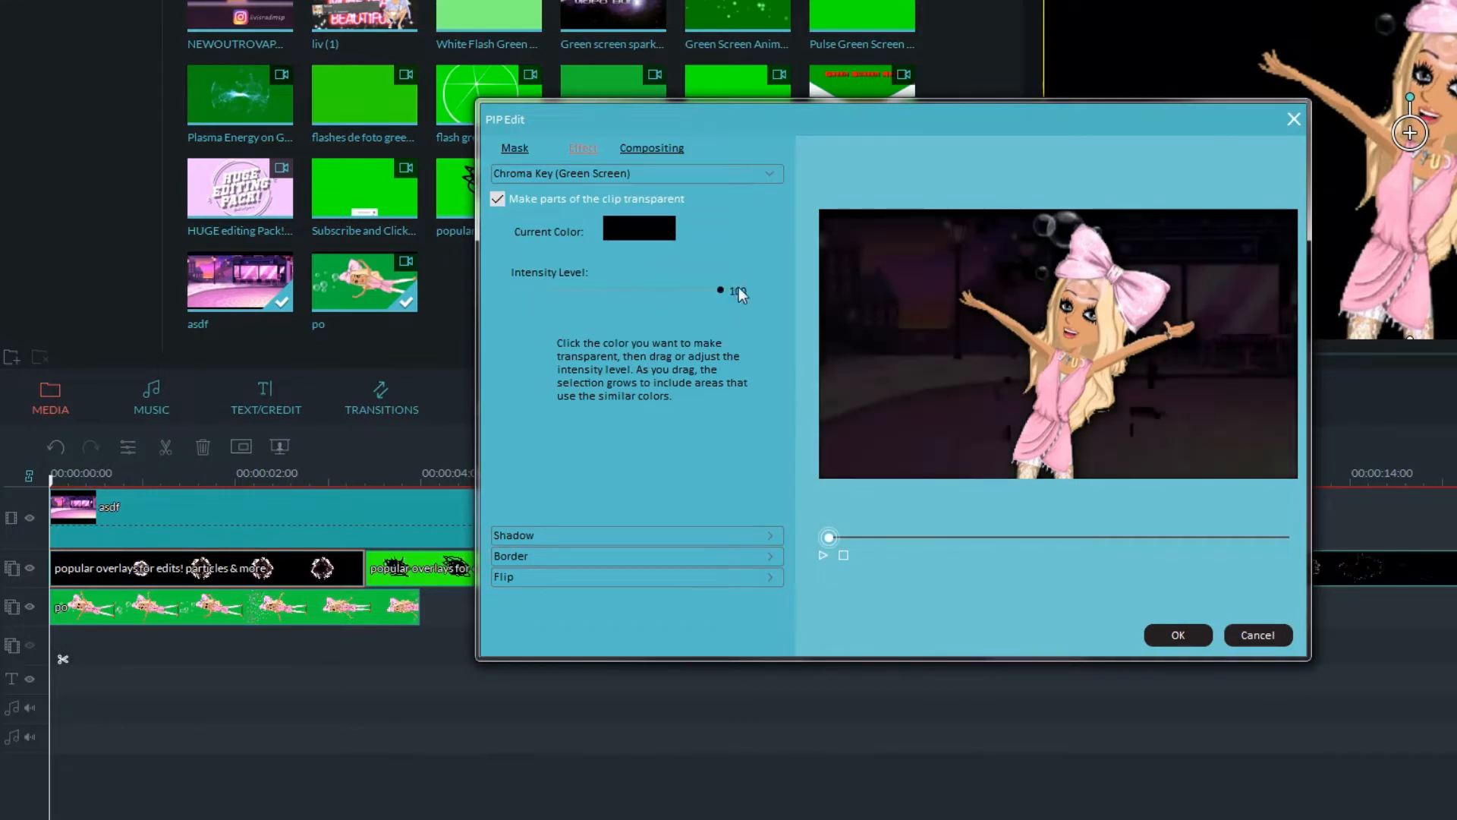
left_click(1178, 634)
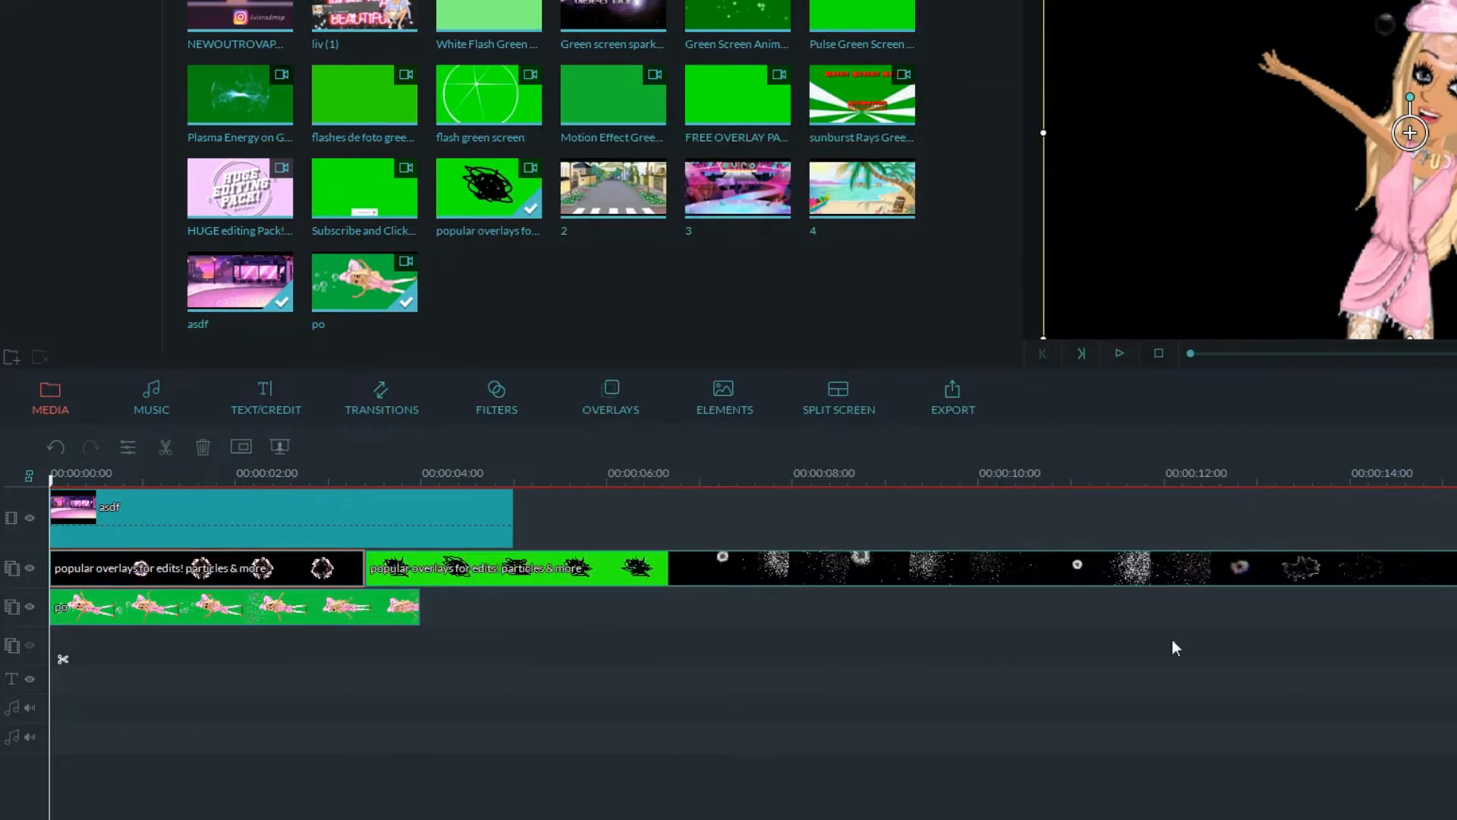
Examine the remaining parts of the overlays clip for another overlay effect to use.
key("space")
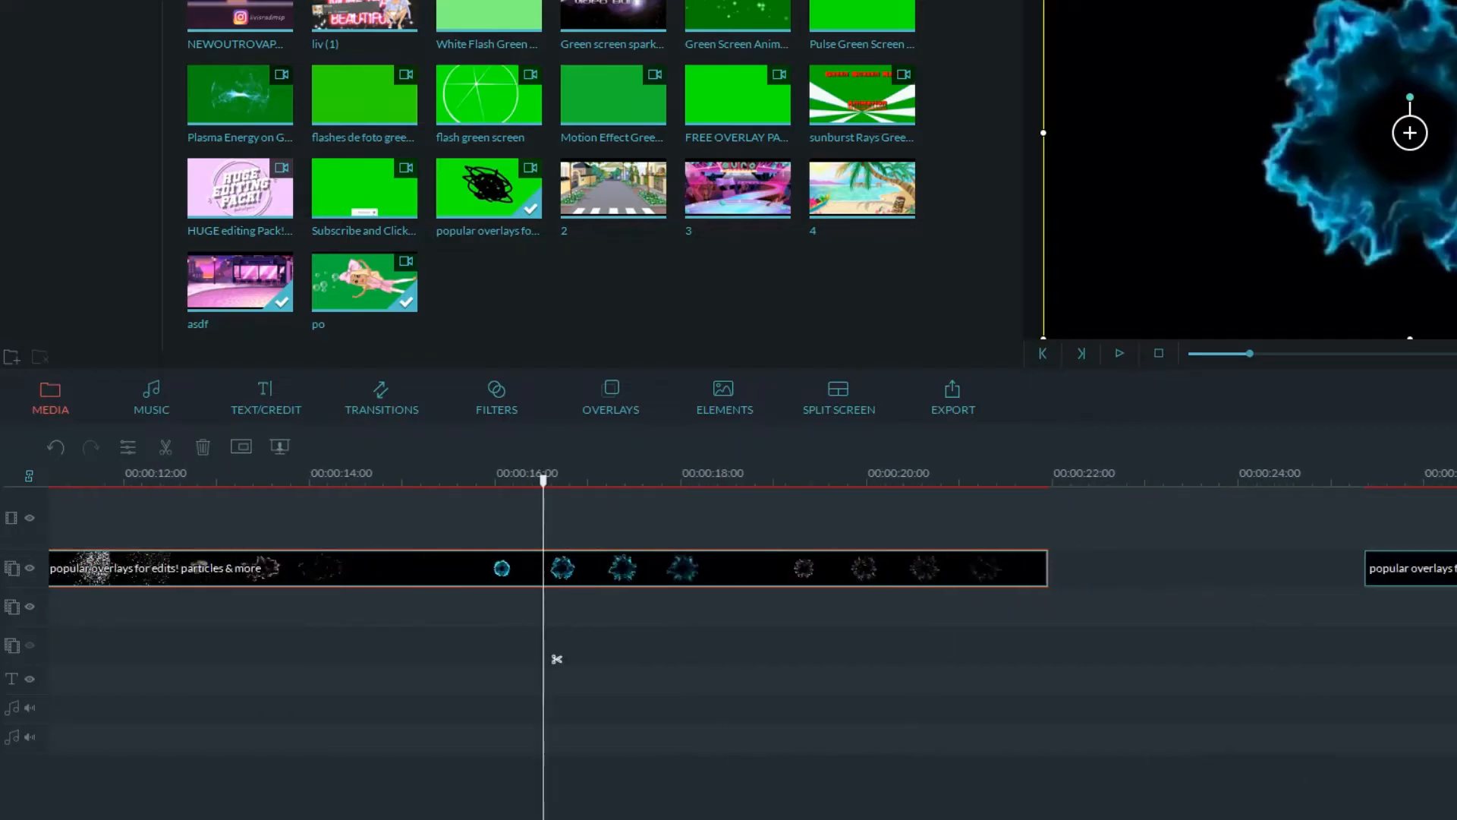
scroll(466, 659, "right", 1)
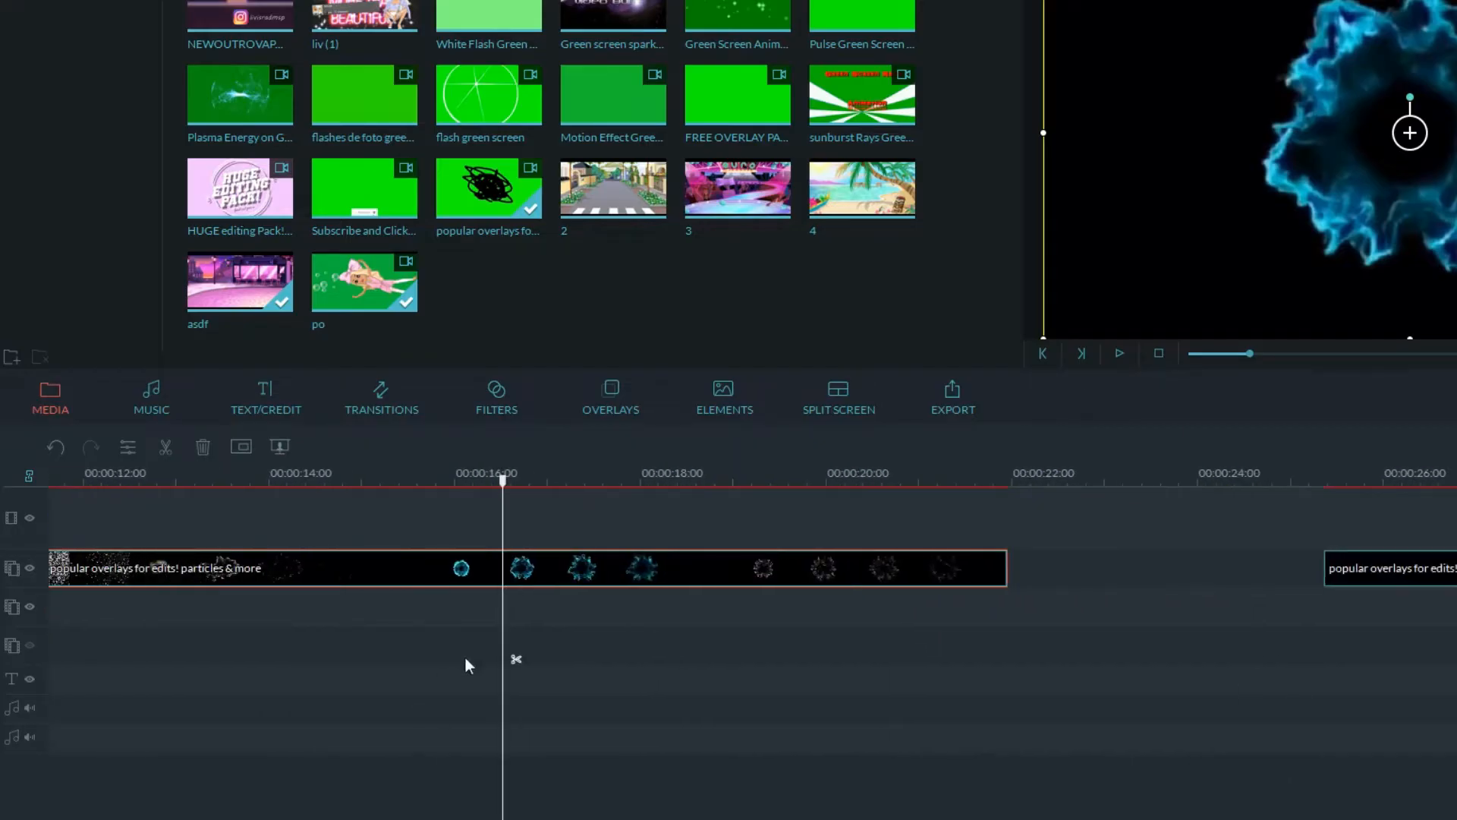
left_click_drag(507, 486, 1456, 541)
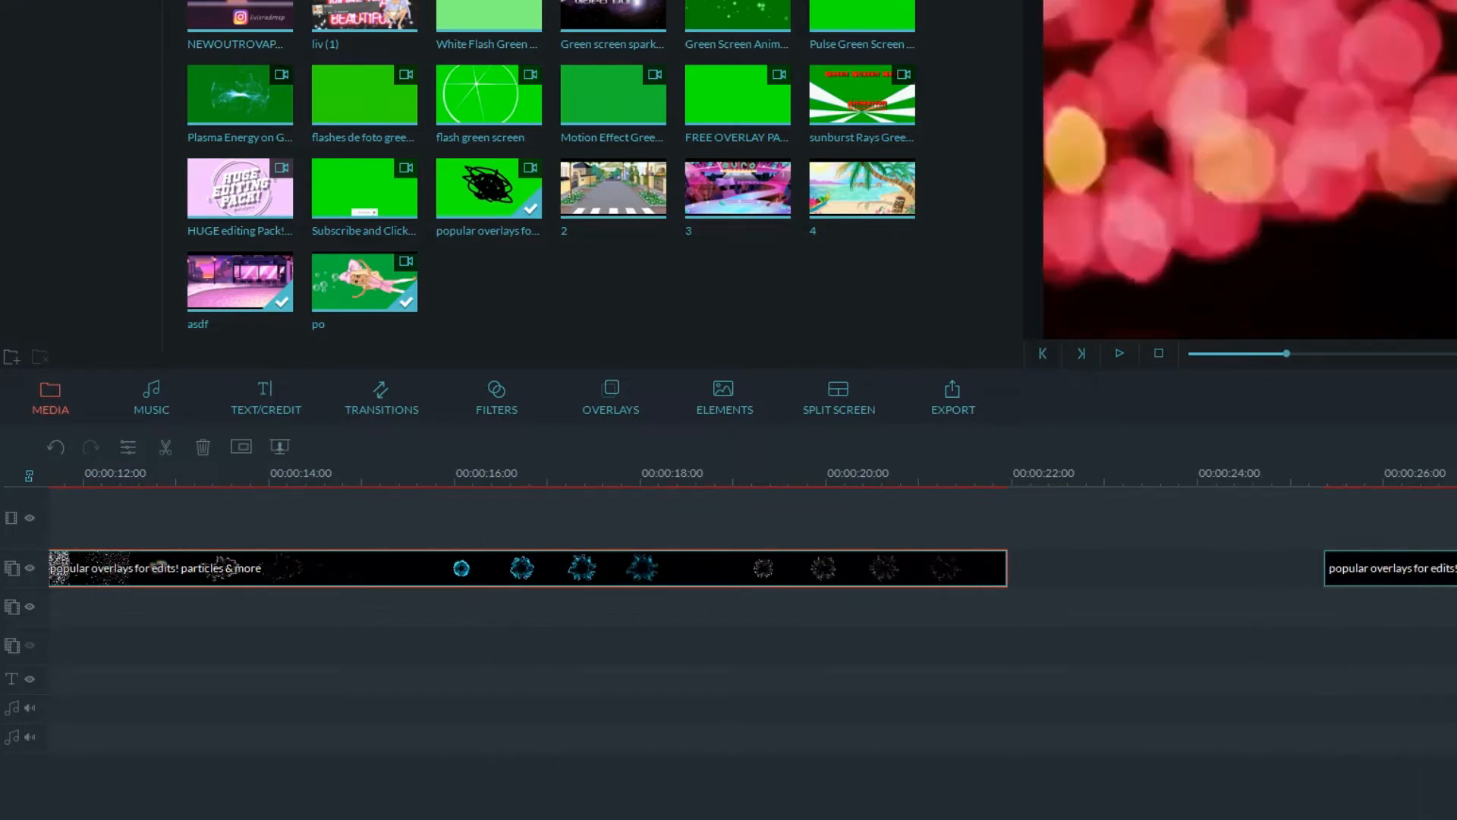
left_click_drag(455, 819, 922, 814)
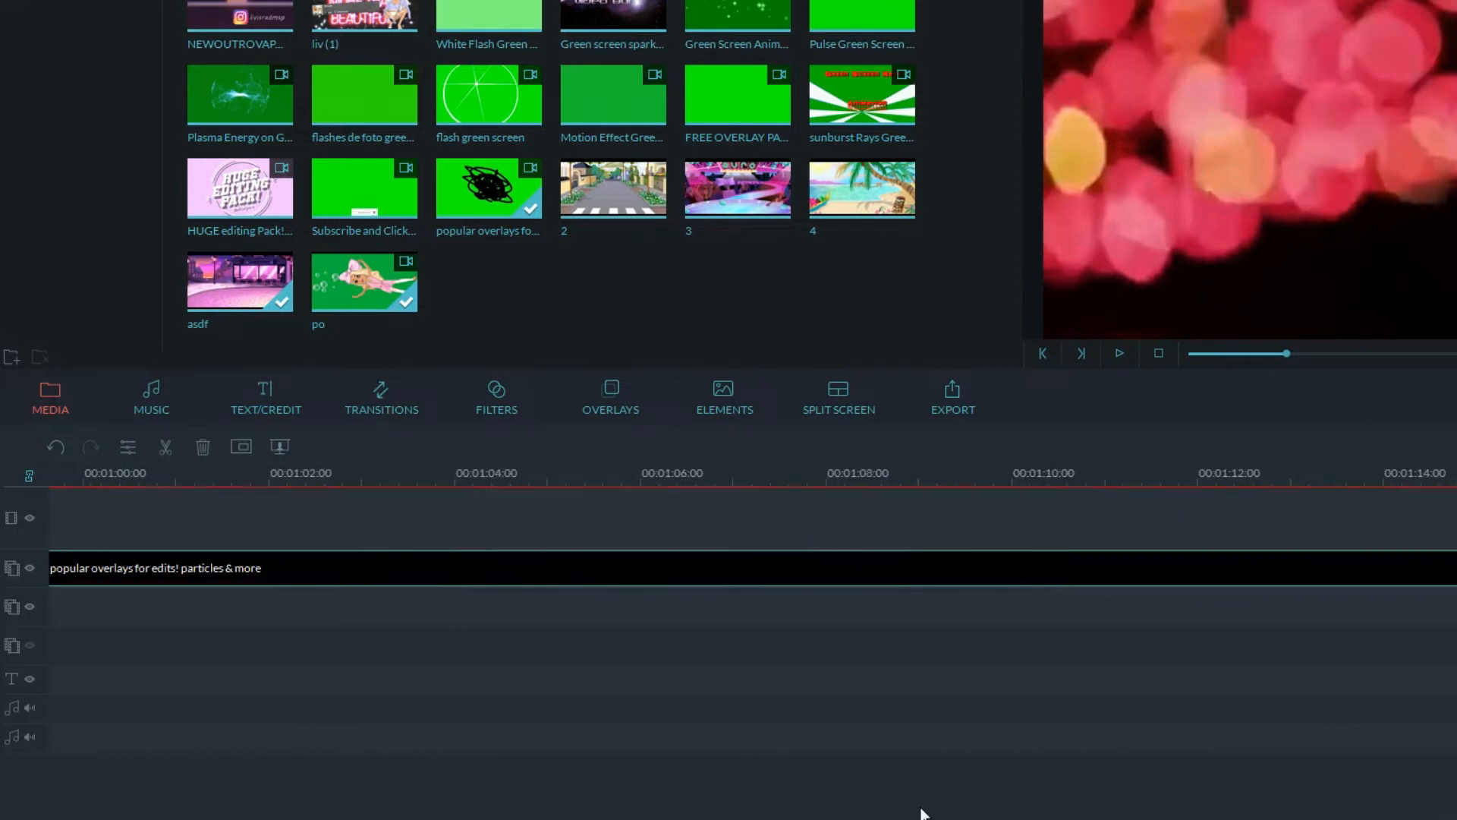
left_click_drag(1289, 354, 1327, 366)
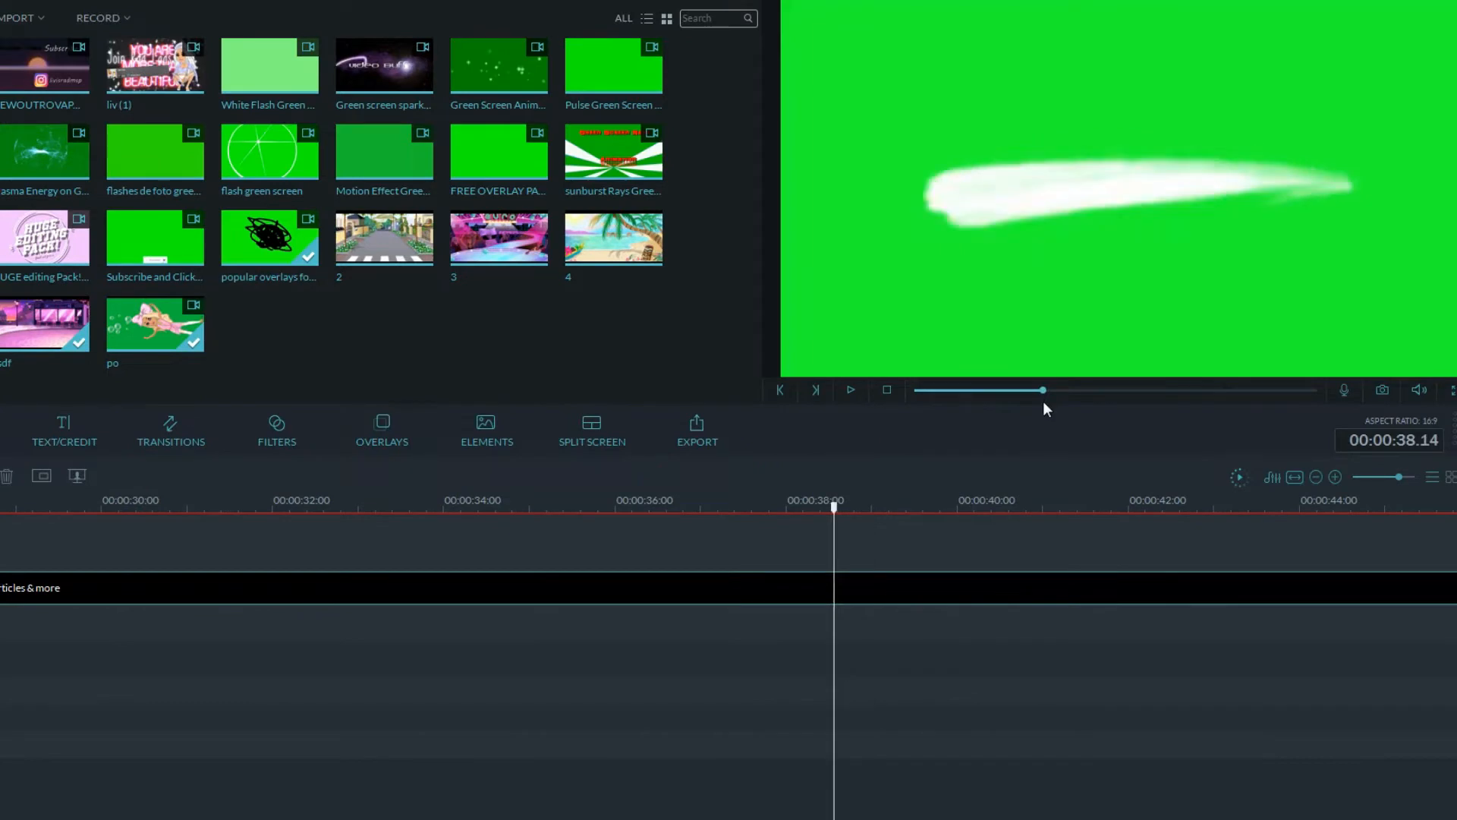
left_click_drag(1043, 402, 1036, 406)
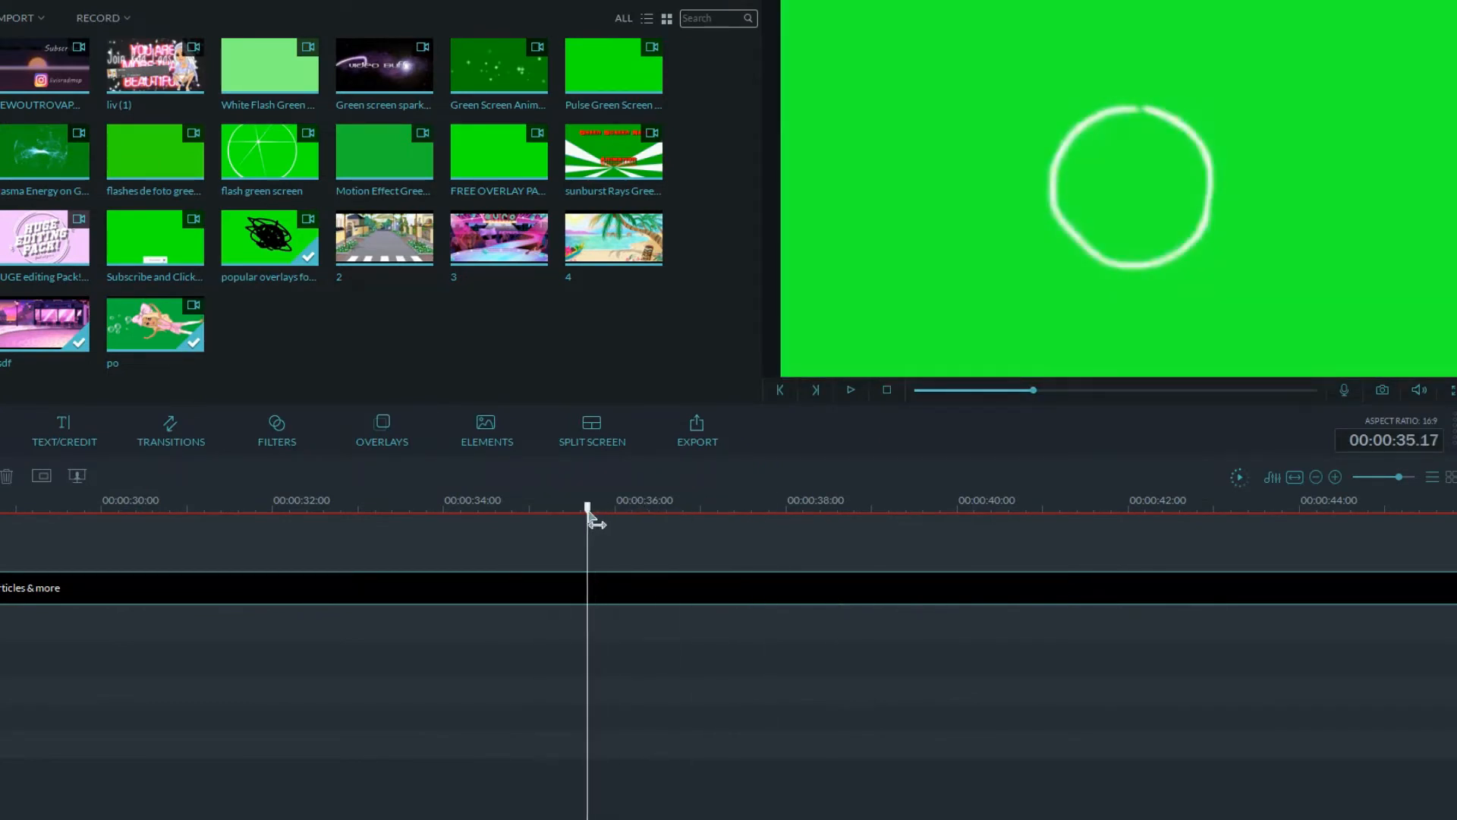
left_click_drag(562, 526, 528, 523)
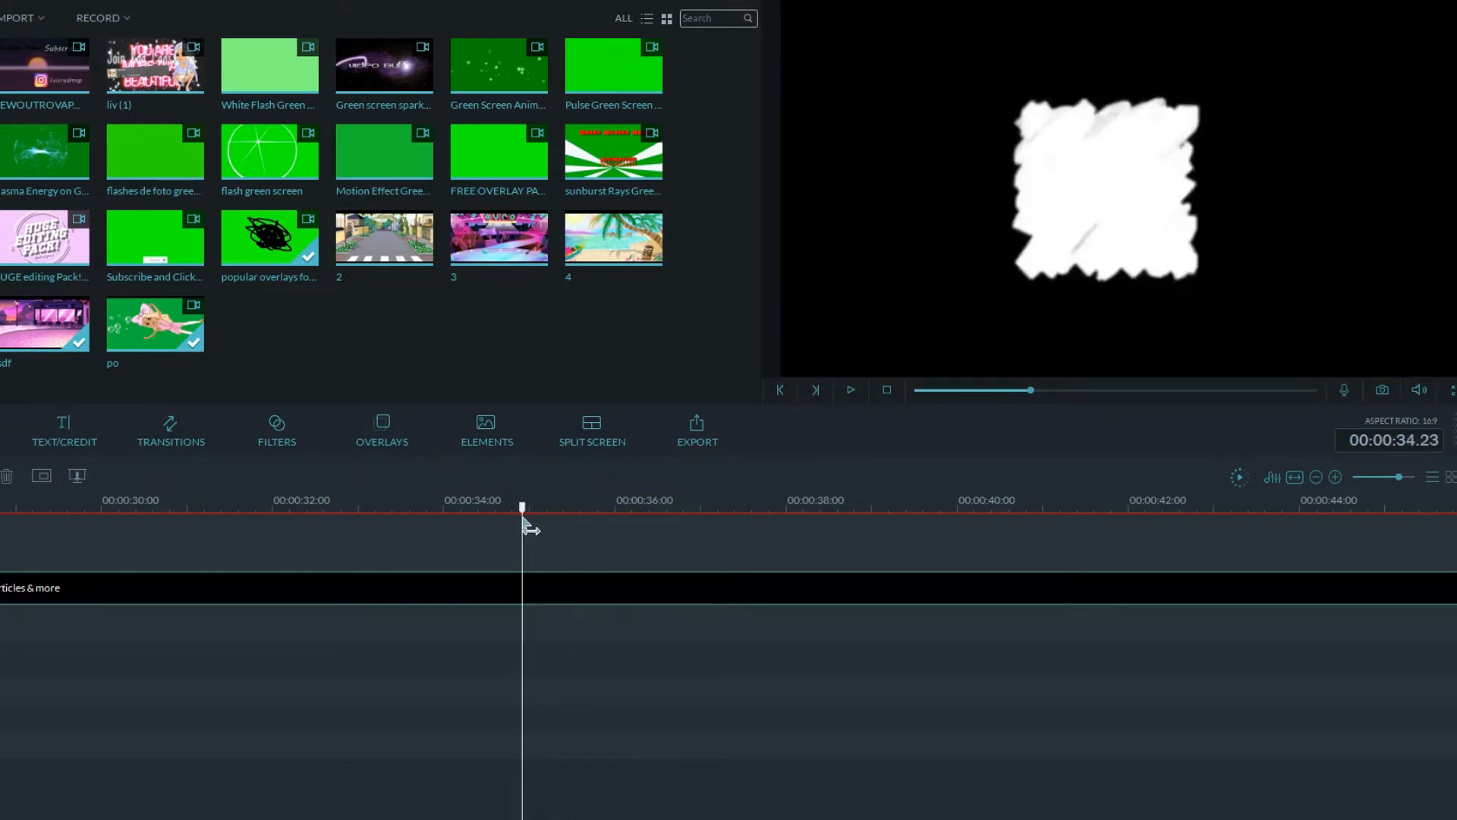
key("space")
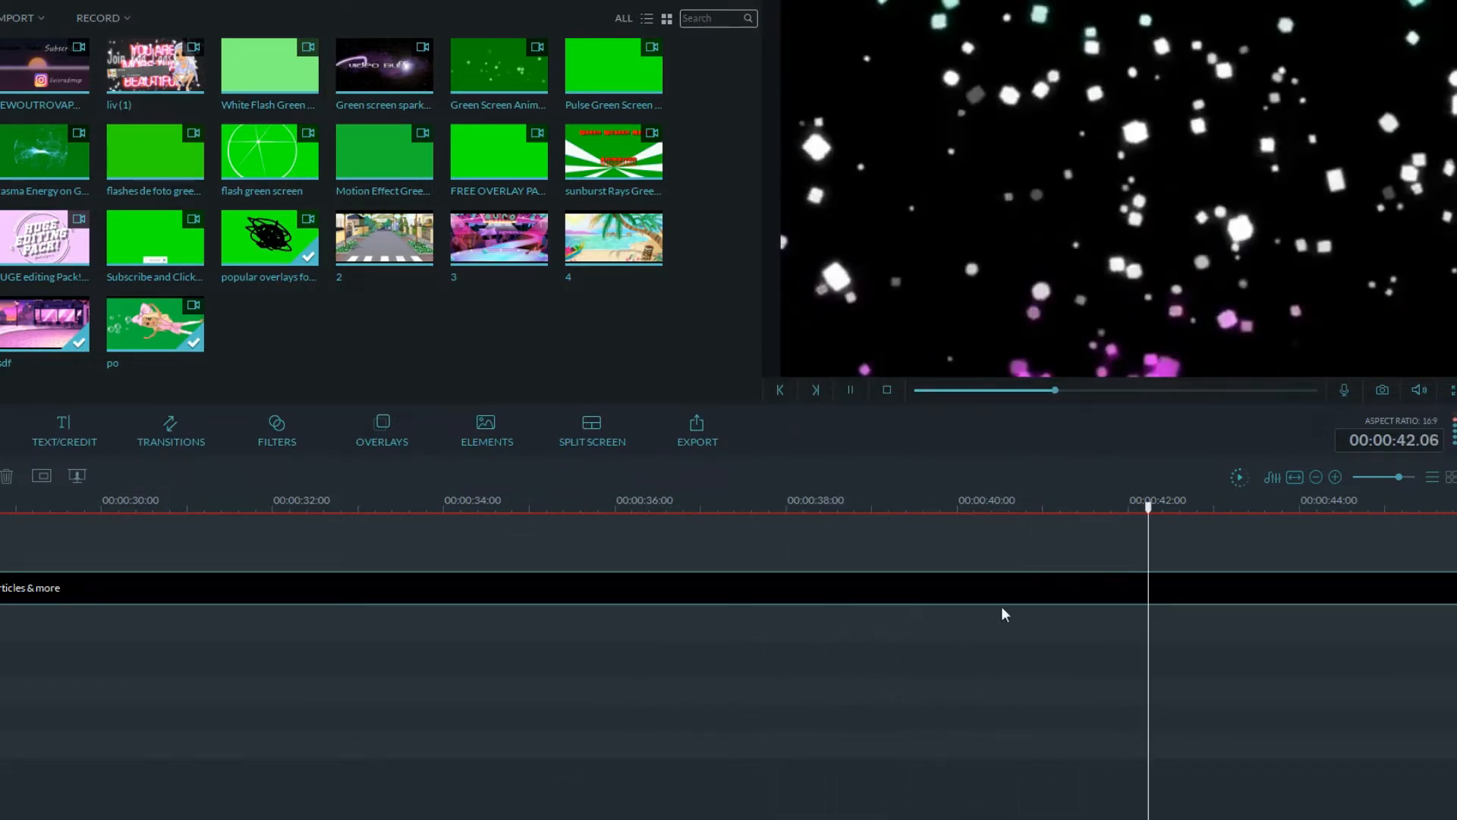
scroll(752, 623, "right", 10)
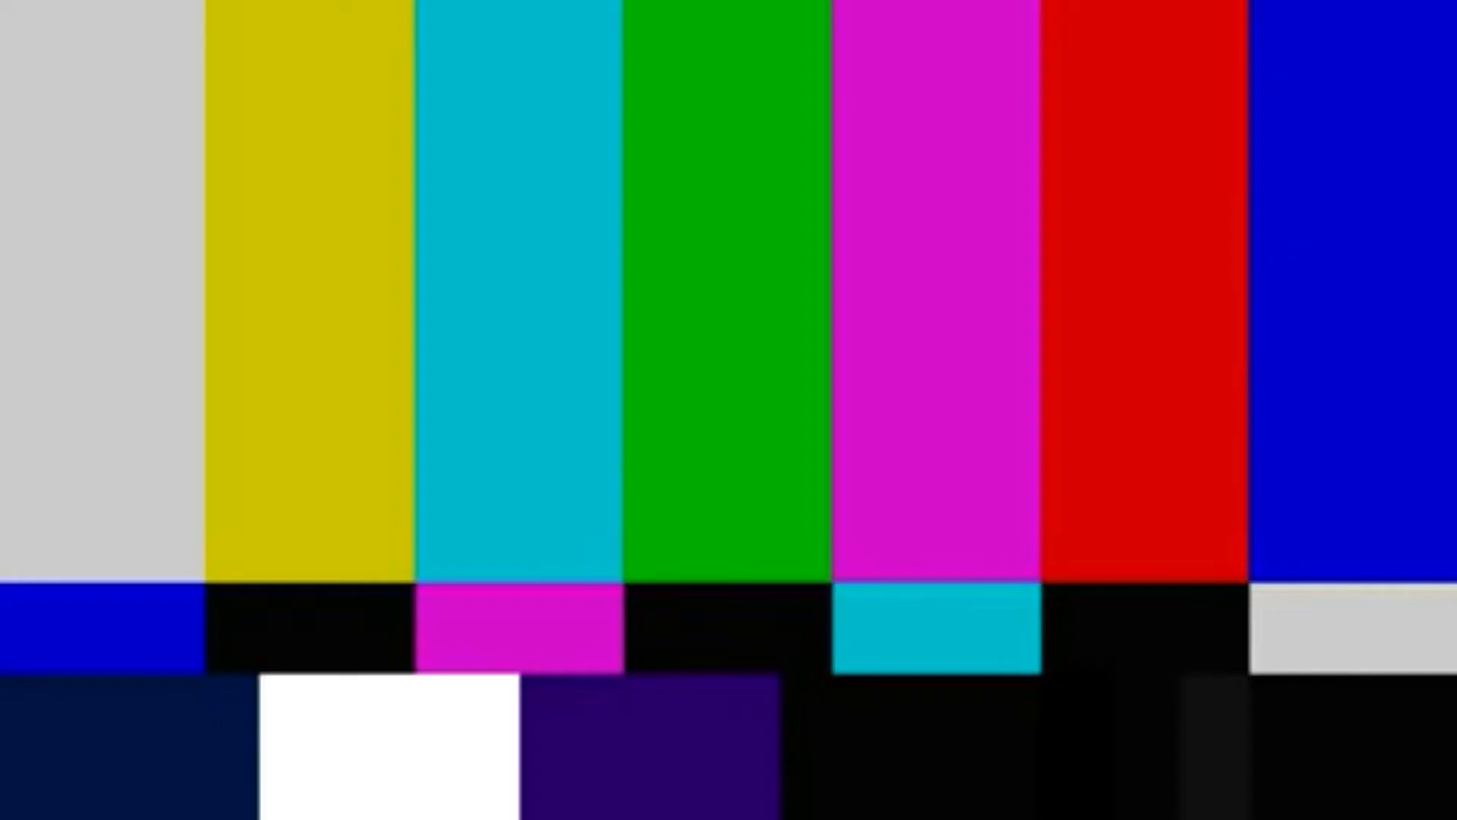
Apply Chroma Key to the overlay section at the timeline start with black as the transparent color, and preview it.
right_click(80, 573)
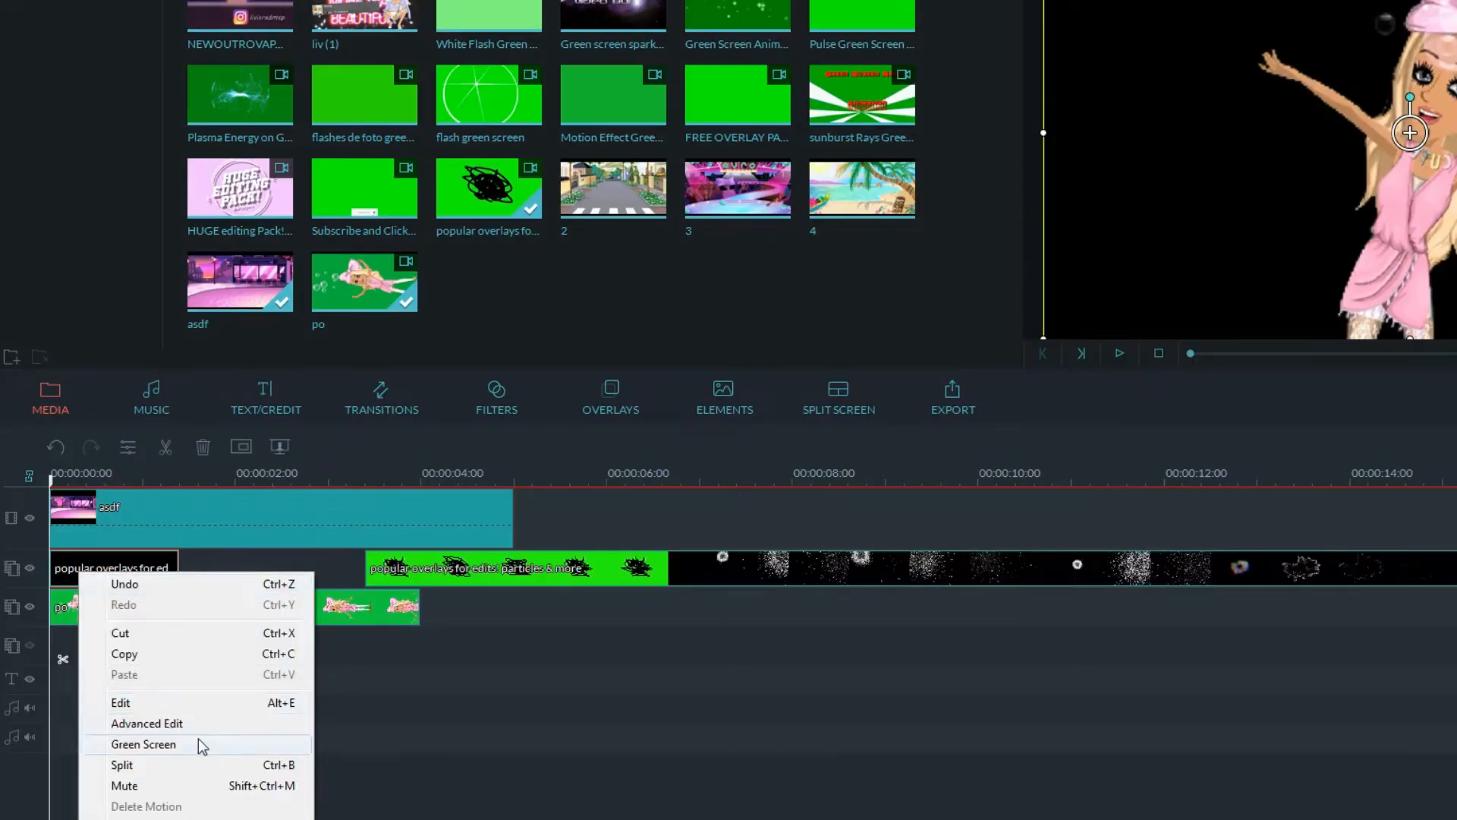
left_click(144, 744)
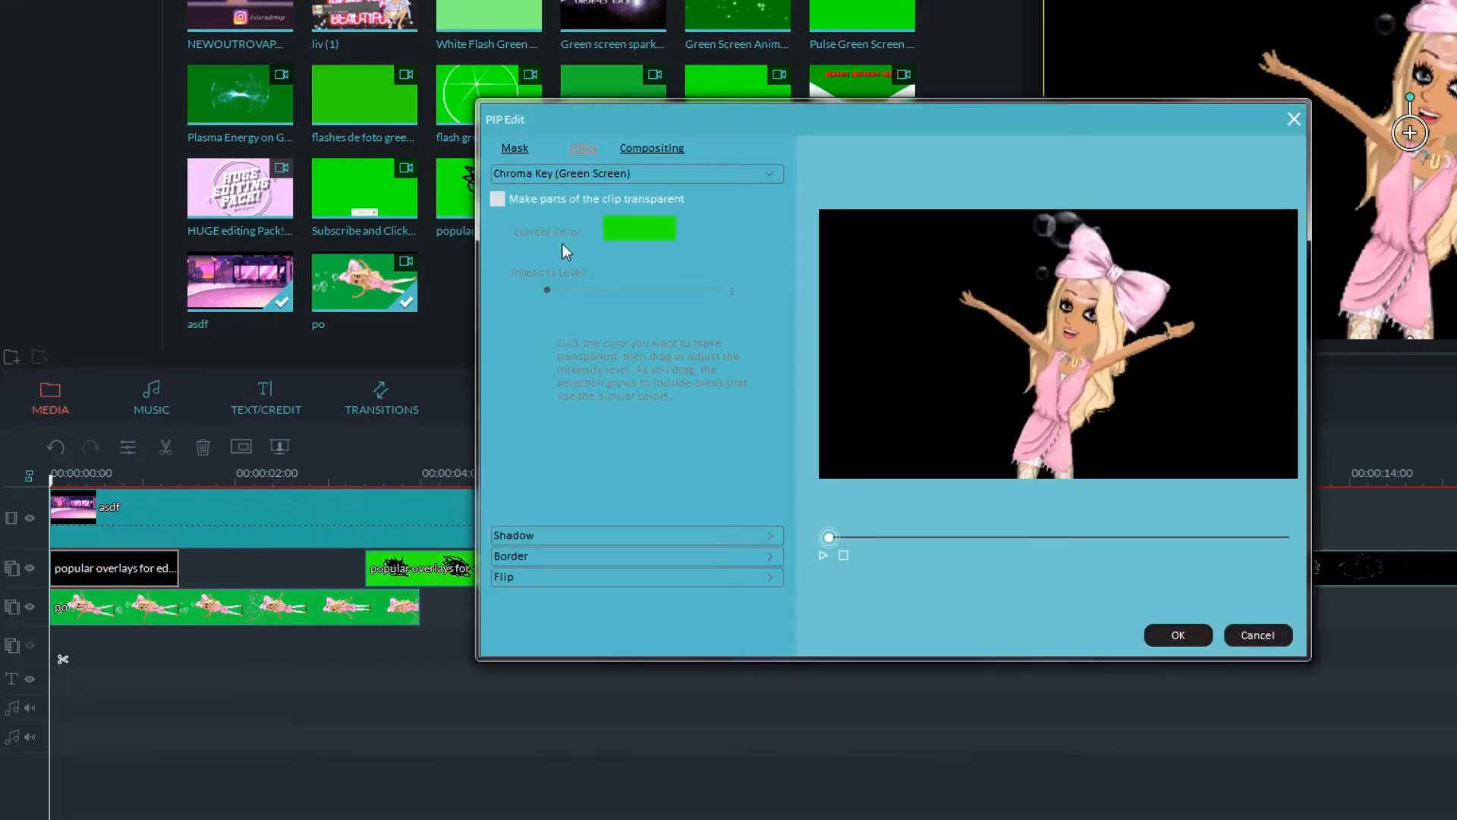
left_click(497, 199)
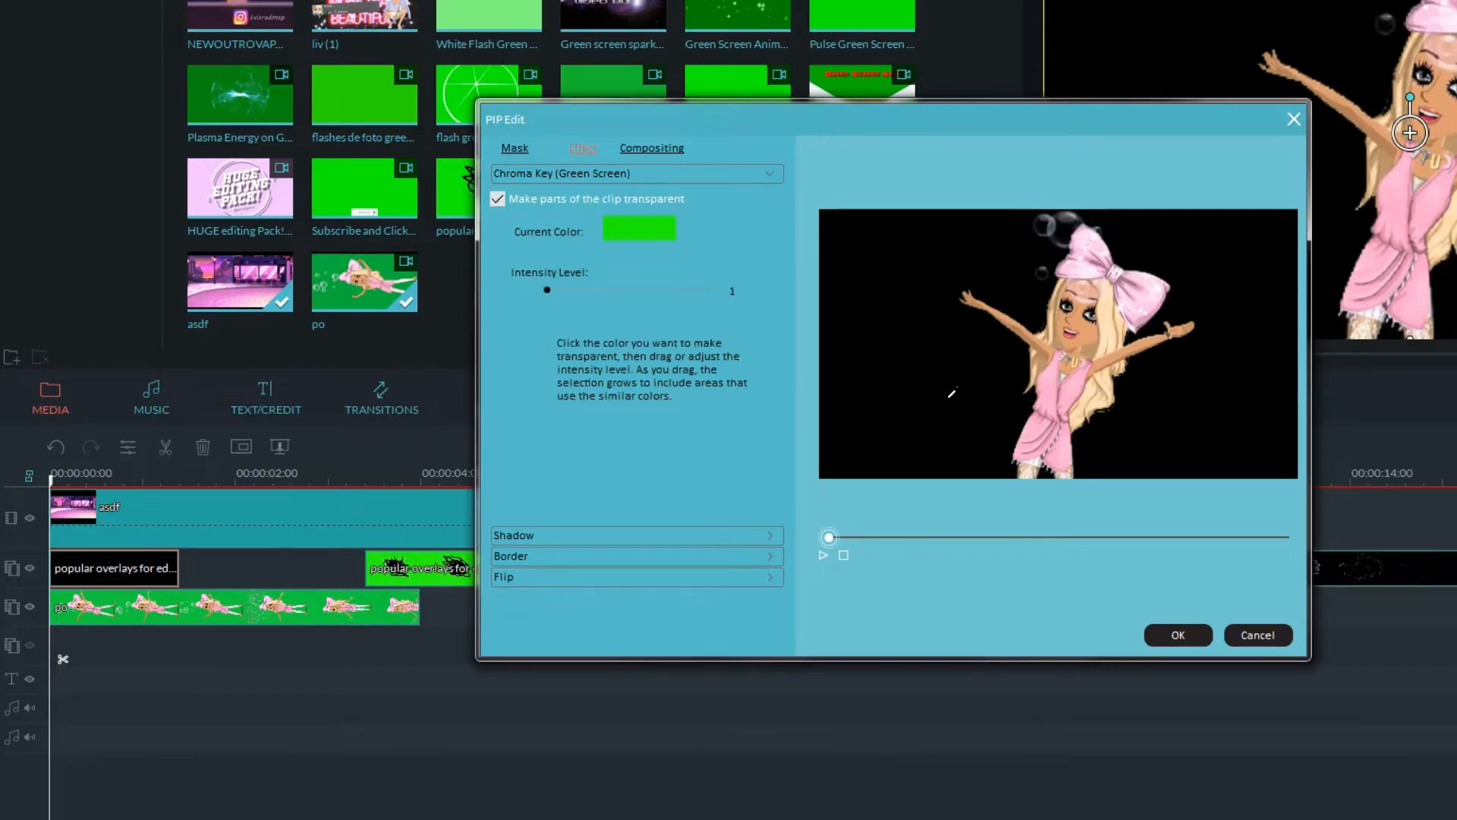
left_click(523, 232)
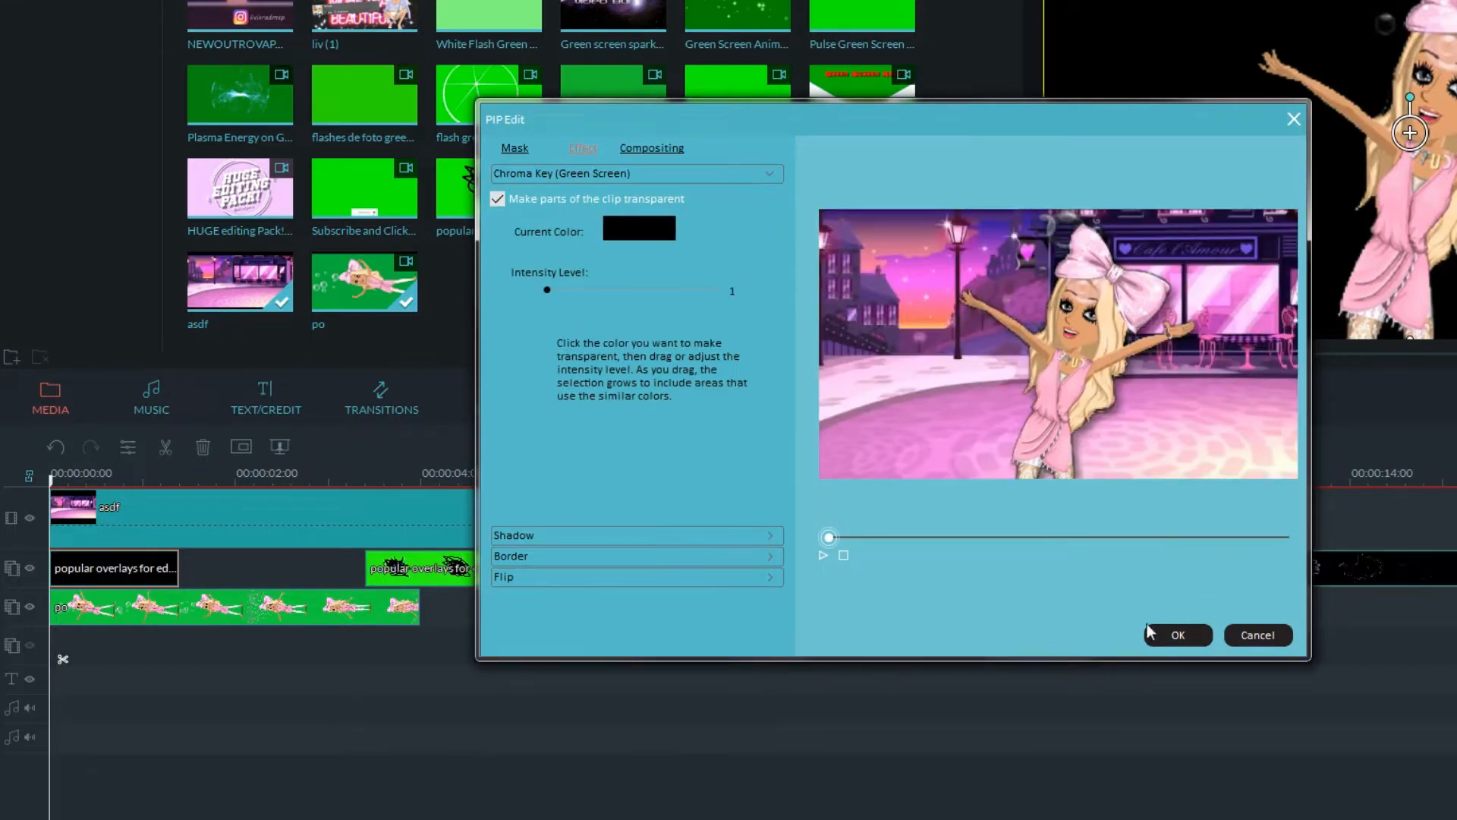
left_click(1177, 635)
key("space")
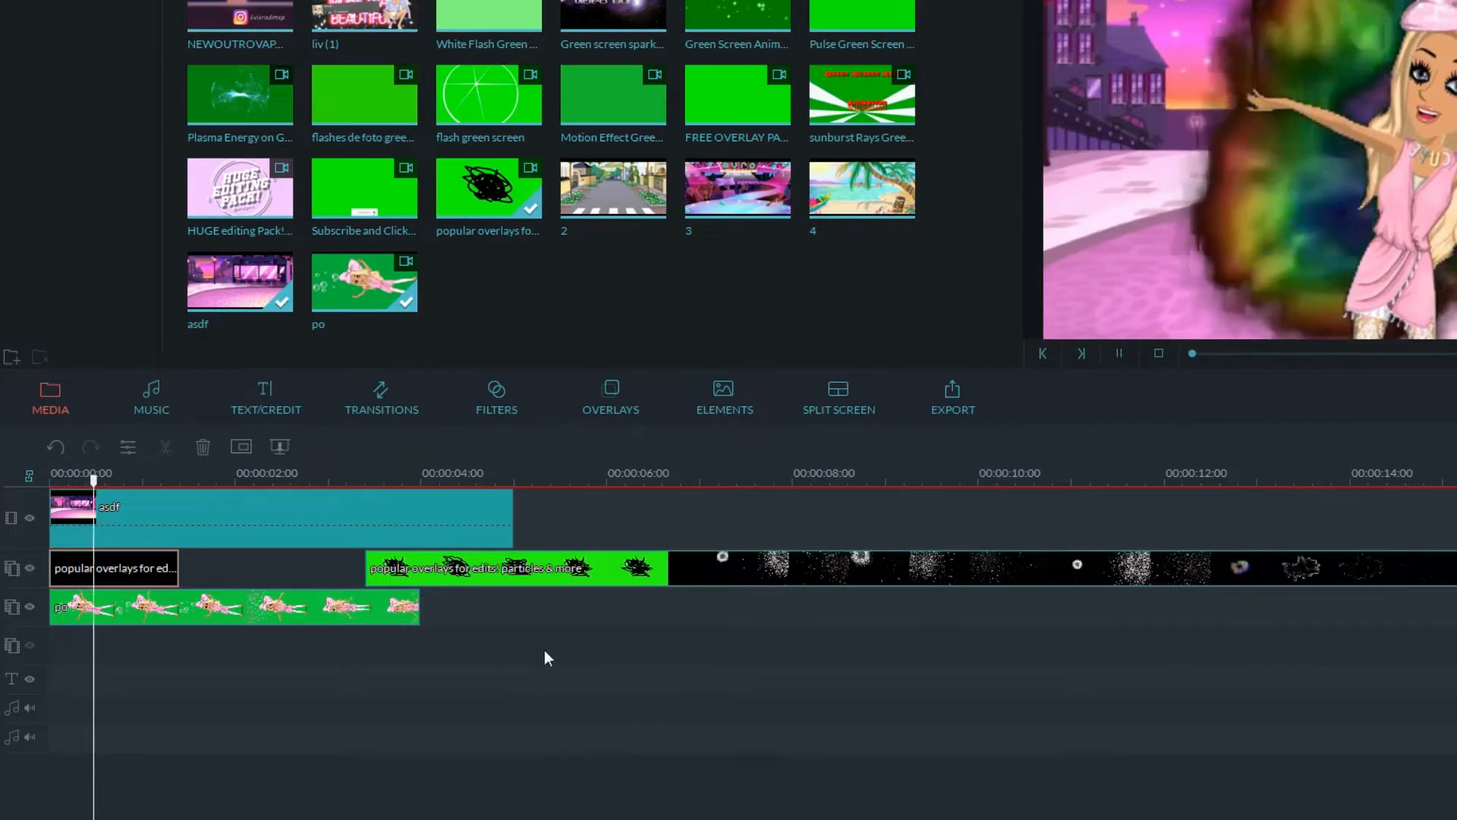
Raise the Chroma Key intensity of the overlay section at the timeline start to about midway and play it back.
right_click(156, 605)
left_click(201, 787)
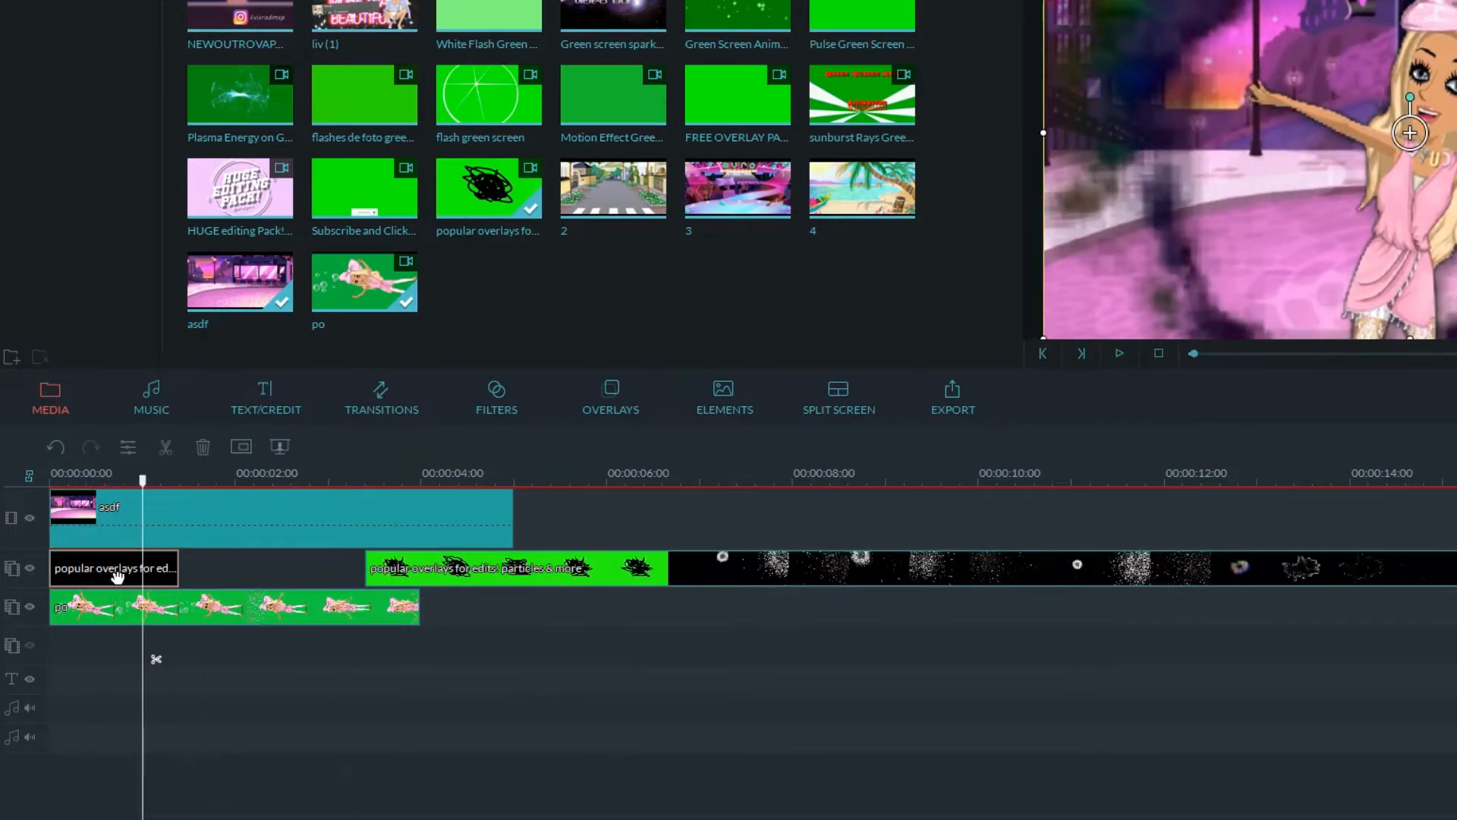
right_click(114, 607)
left_click(229, 708)
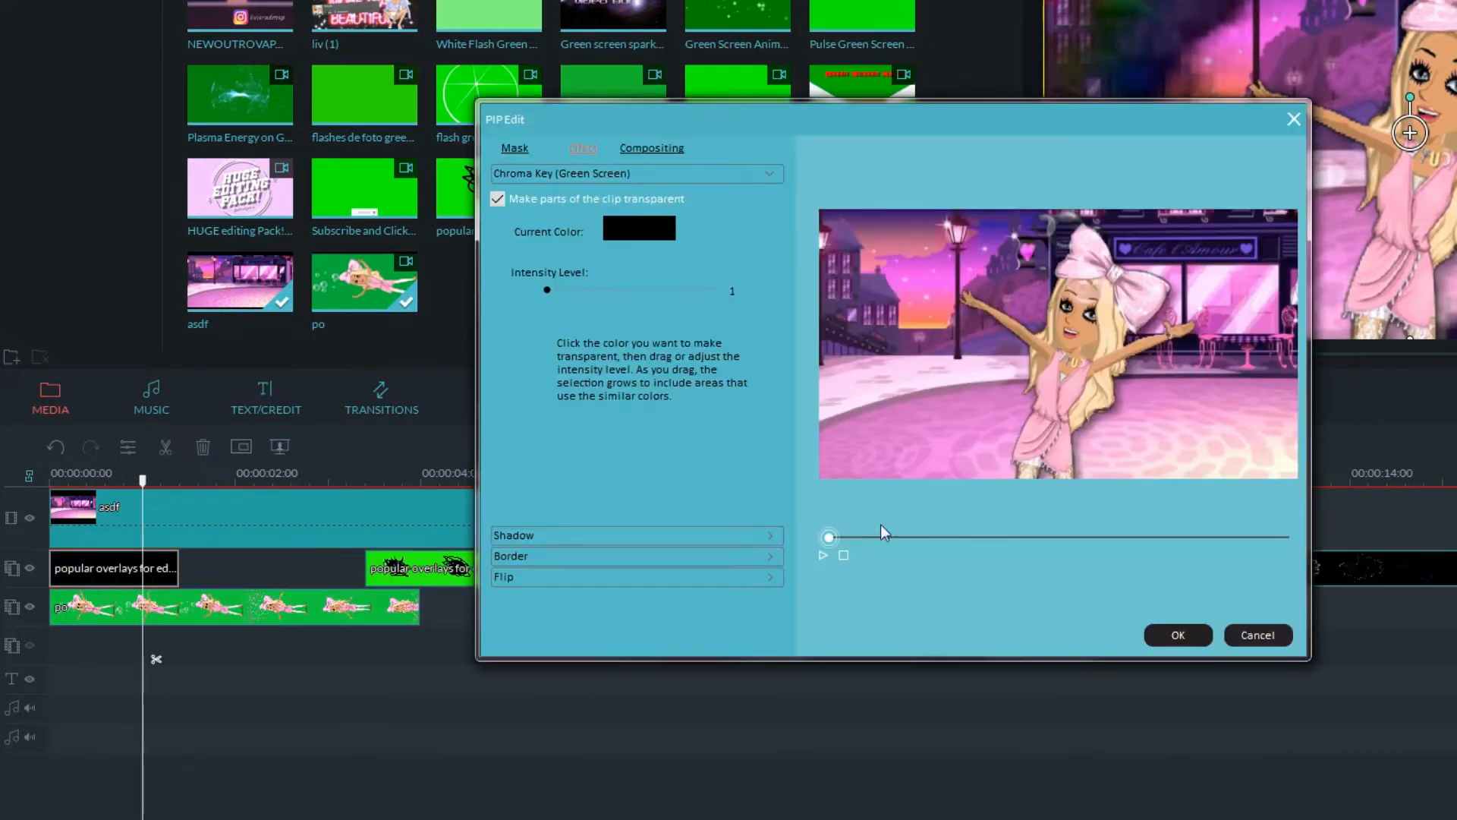
left_click_drag(882, 536, 991, 539)
left_click_drag(549, 291, 633, 293)
left_click(1178, 635)
key("space")
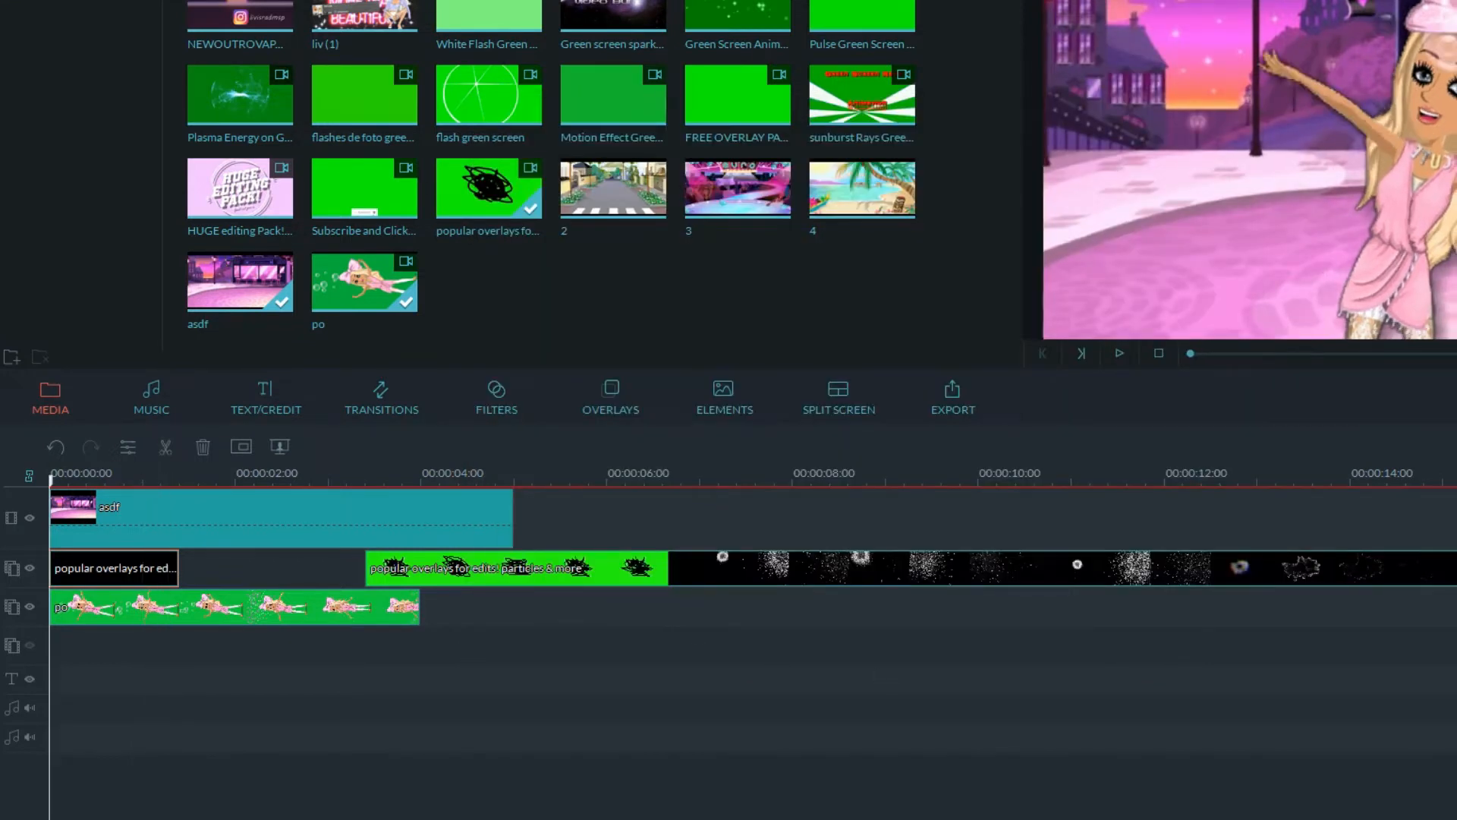
key("space")
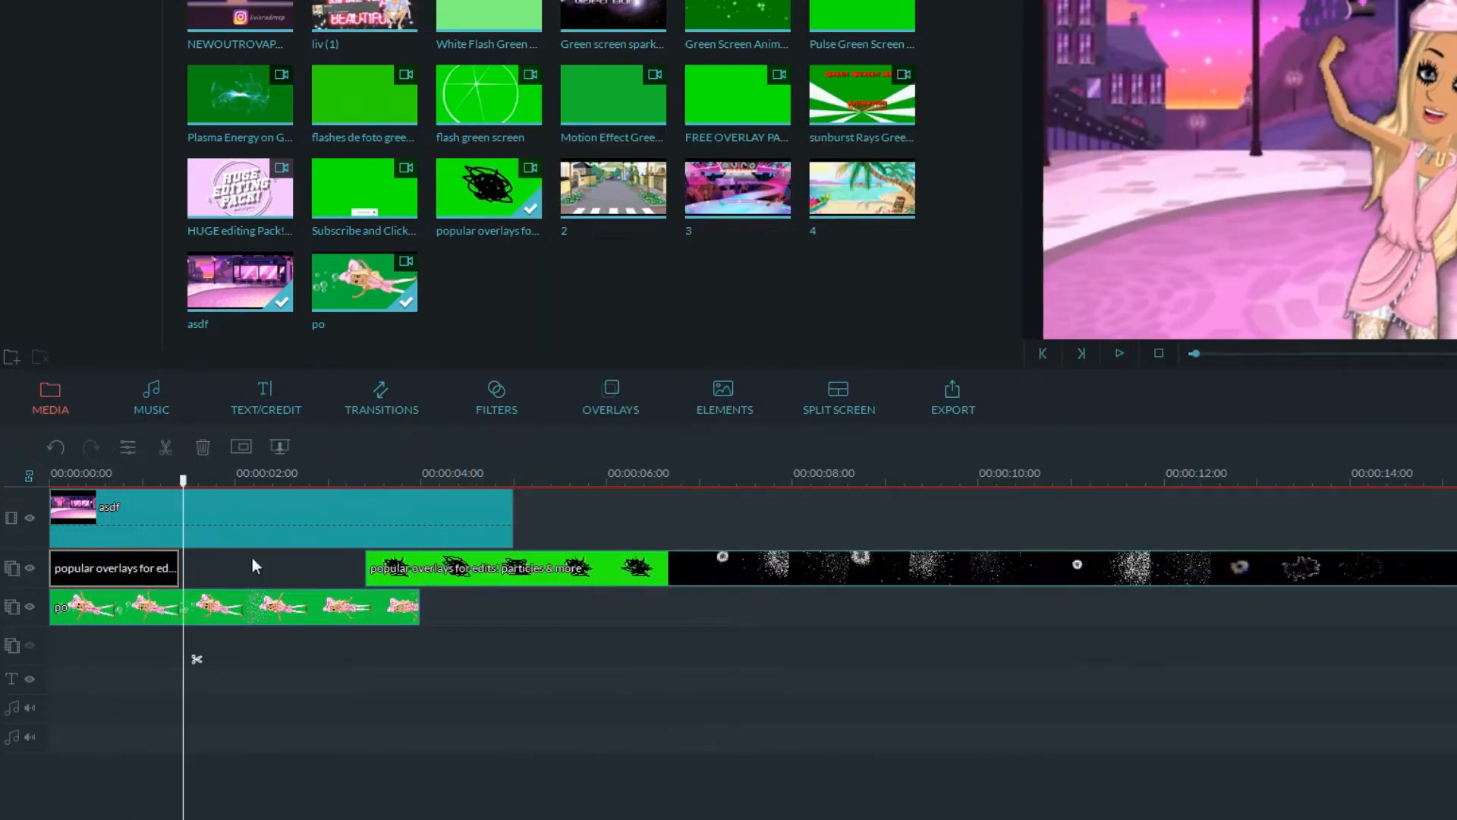
Place the sunburst Rays green screen clip at the timeline start, on the track above the "po" clip, and look through its animations.
left_click_drag(828, 116, 50, 630)
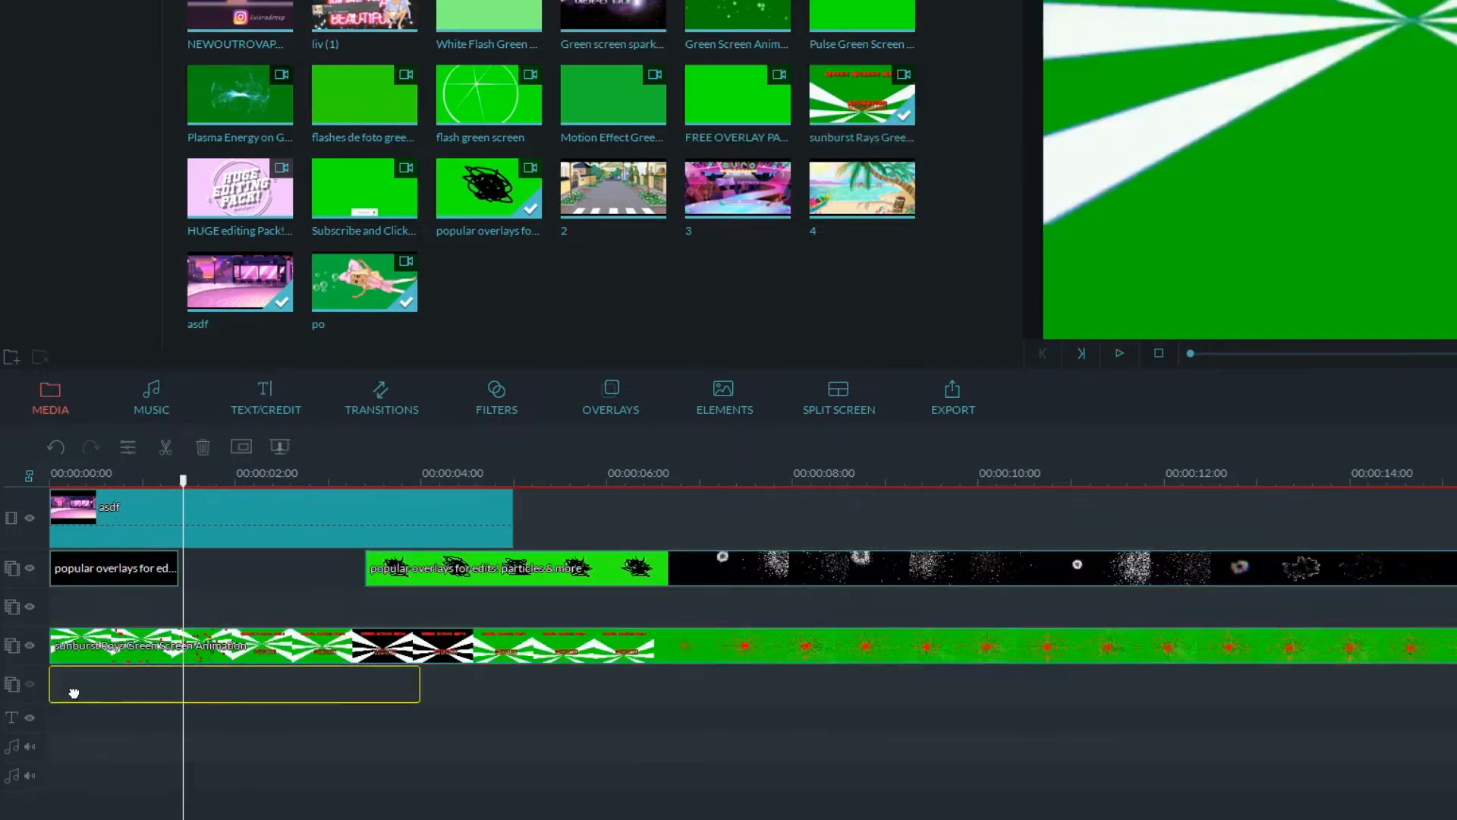
left_click(51, 478)
left_click_drag(51, 486, 1131, 485)
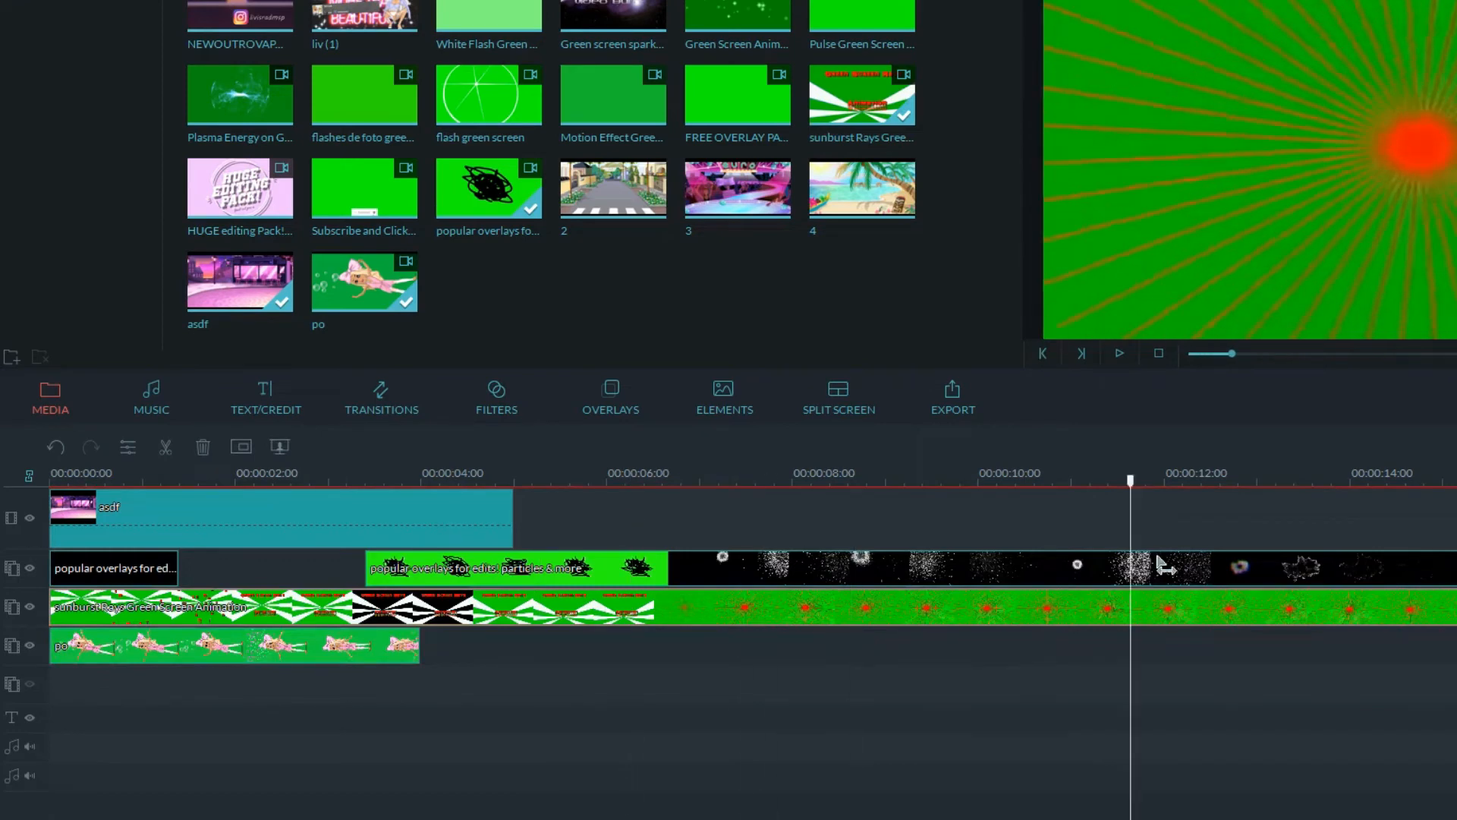
scroll(764, 660, "right", 15)
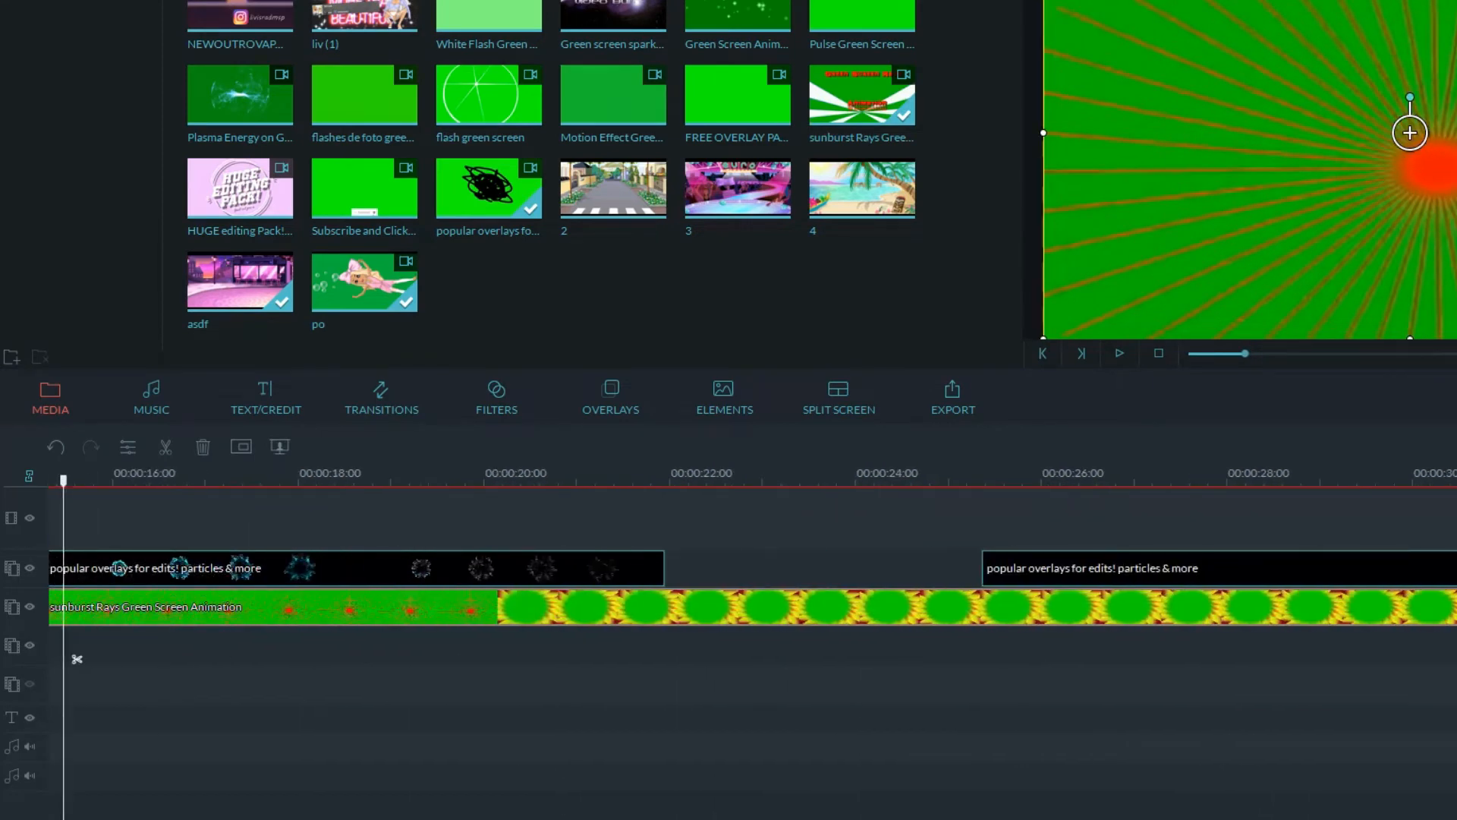
scroll(805, 801, "left", 3)
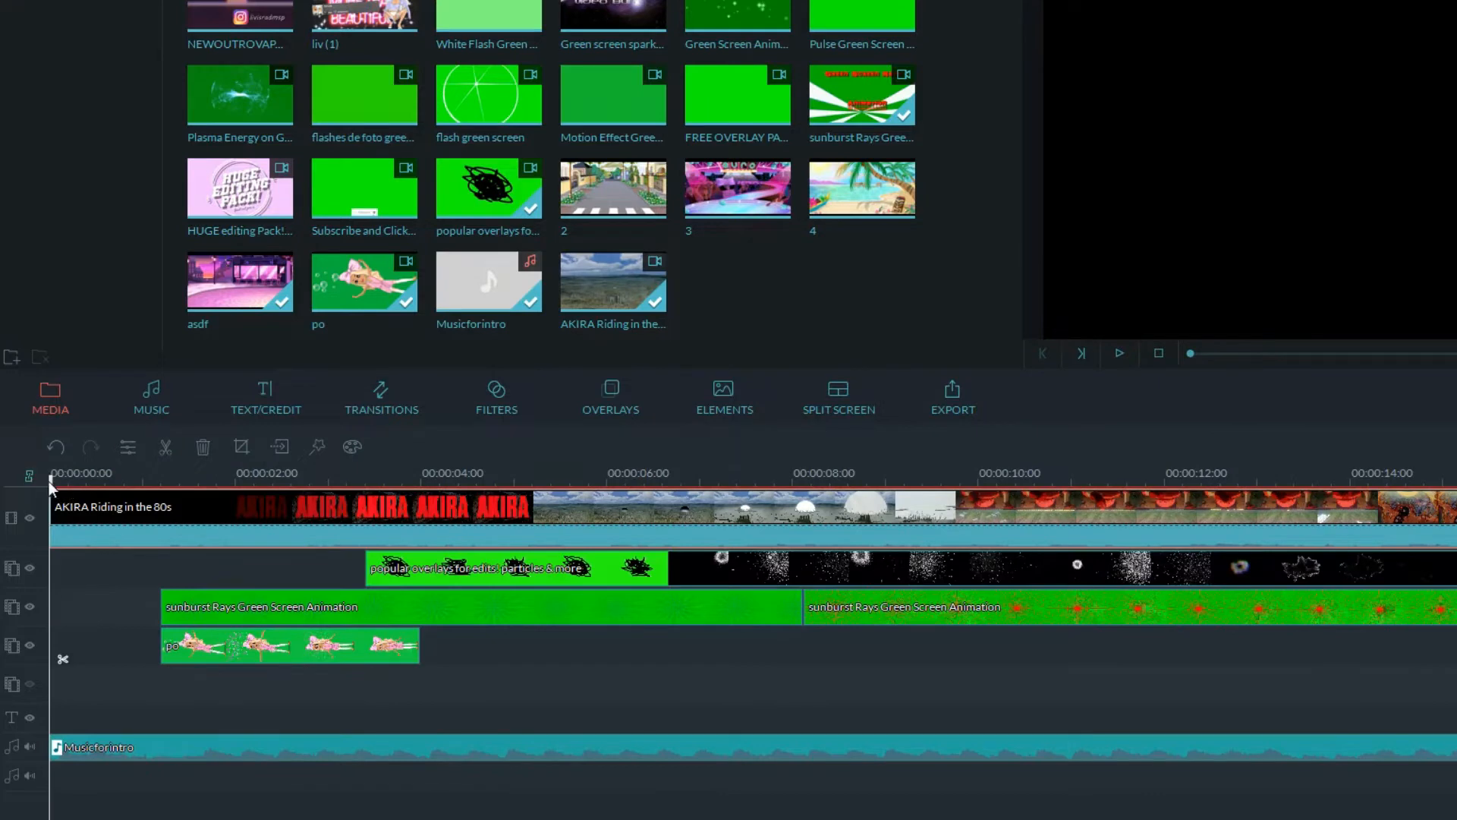
Find a point past 00:00:14 in the "AKIRA Riding in the 80s" clip and delete the clip's opening part before it.
left_click_drag(137, 501, 1364, 583)
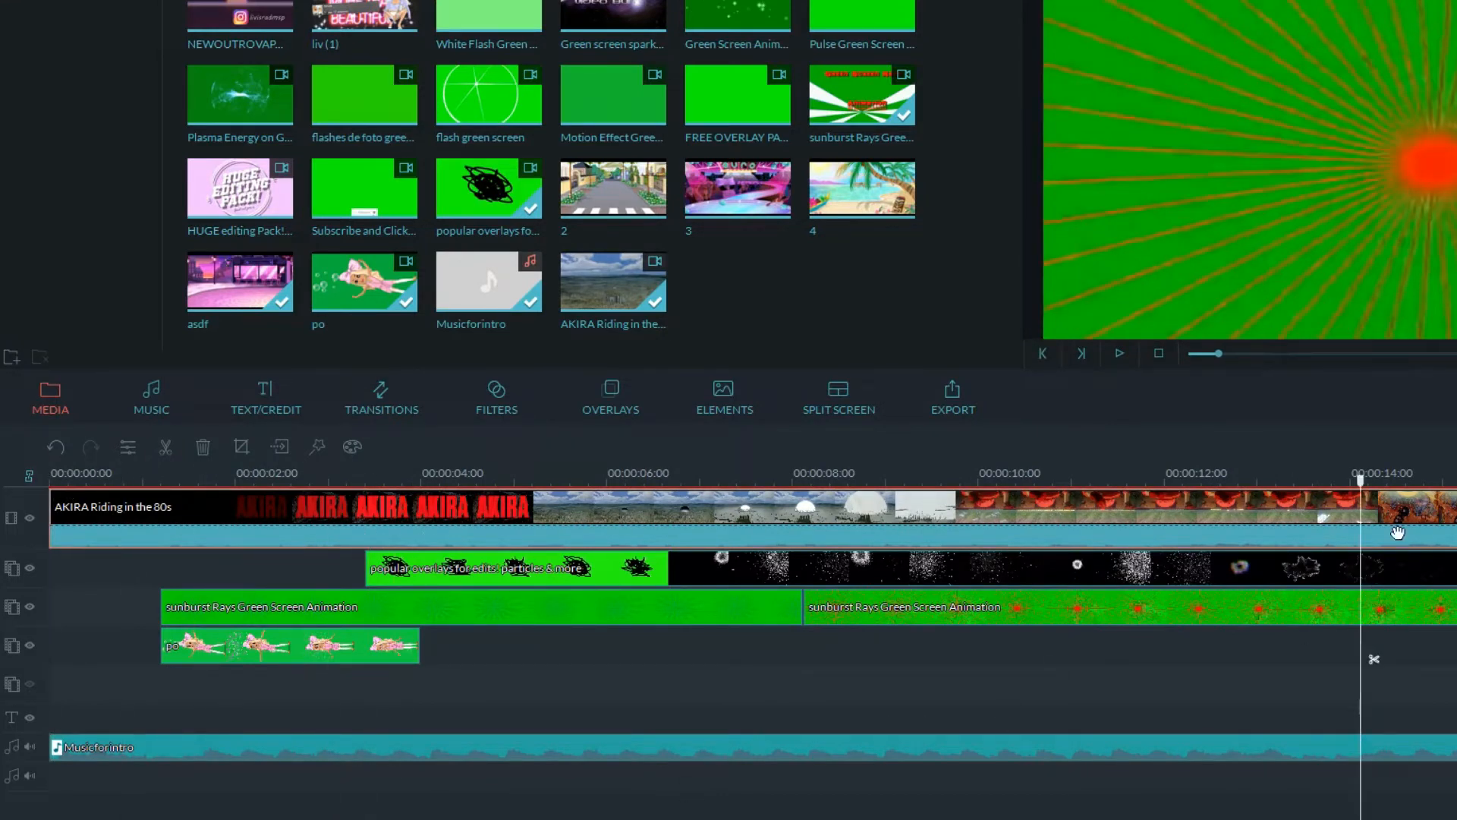
left_click_drag(1364, 488, 1456, 490)
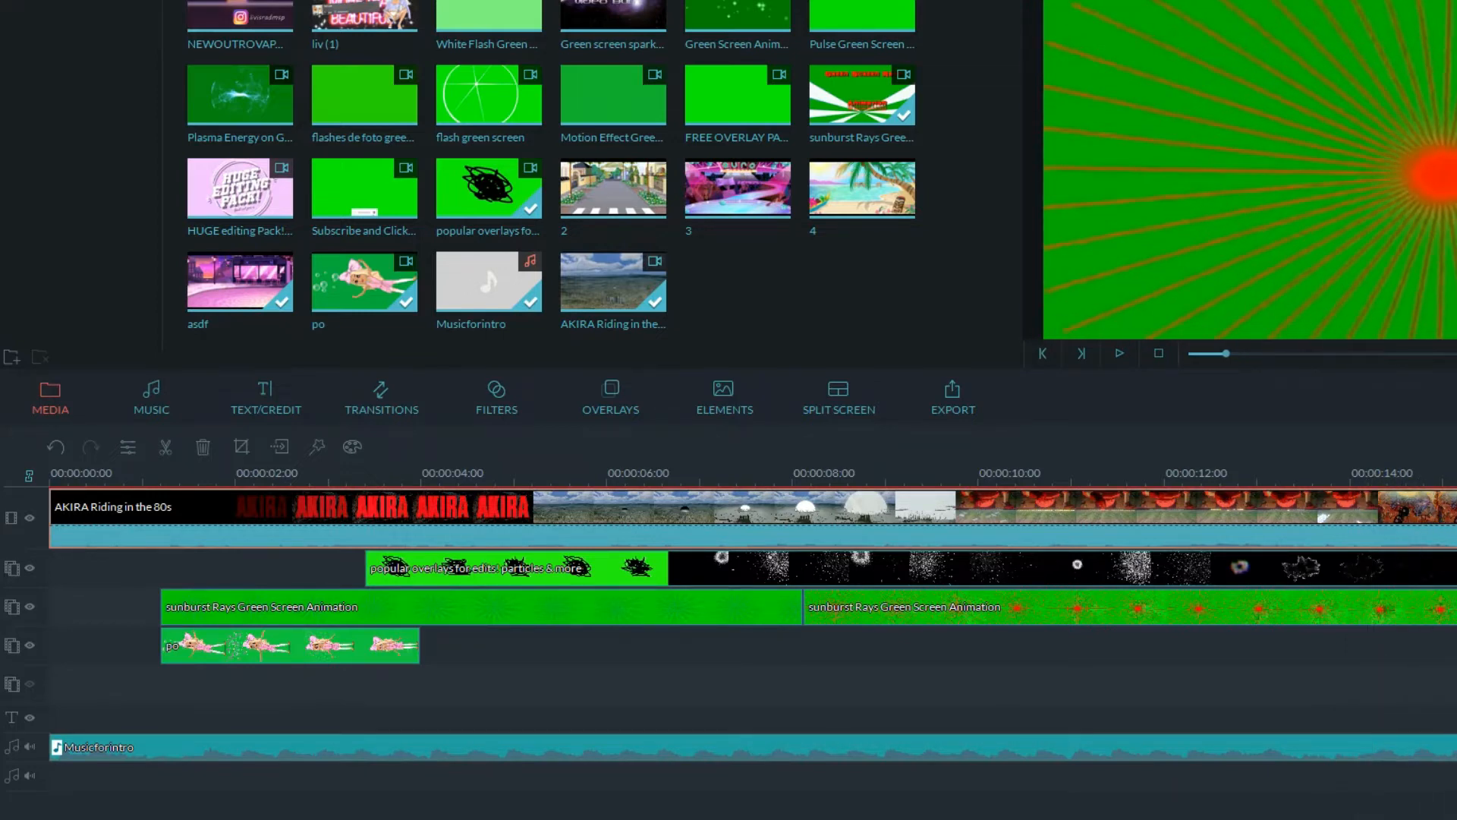
right_click(1395, 507)
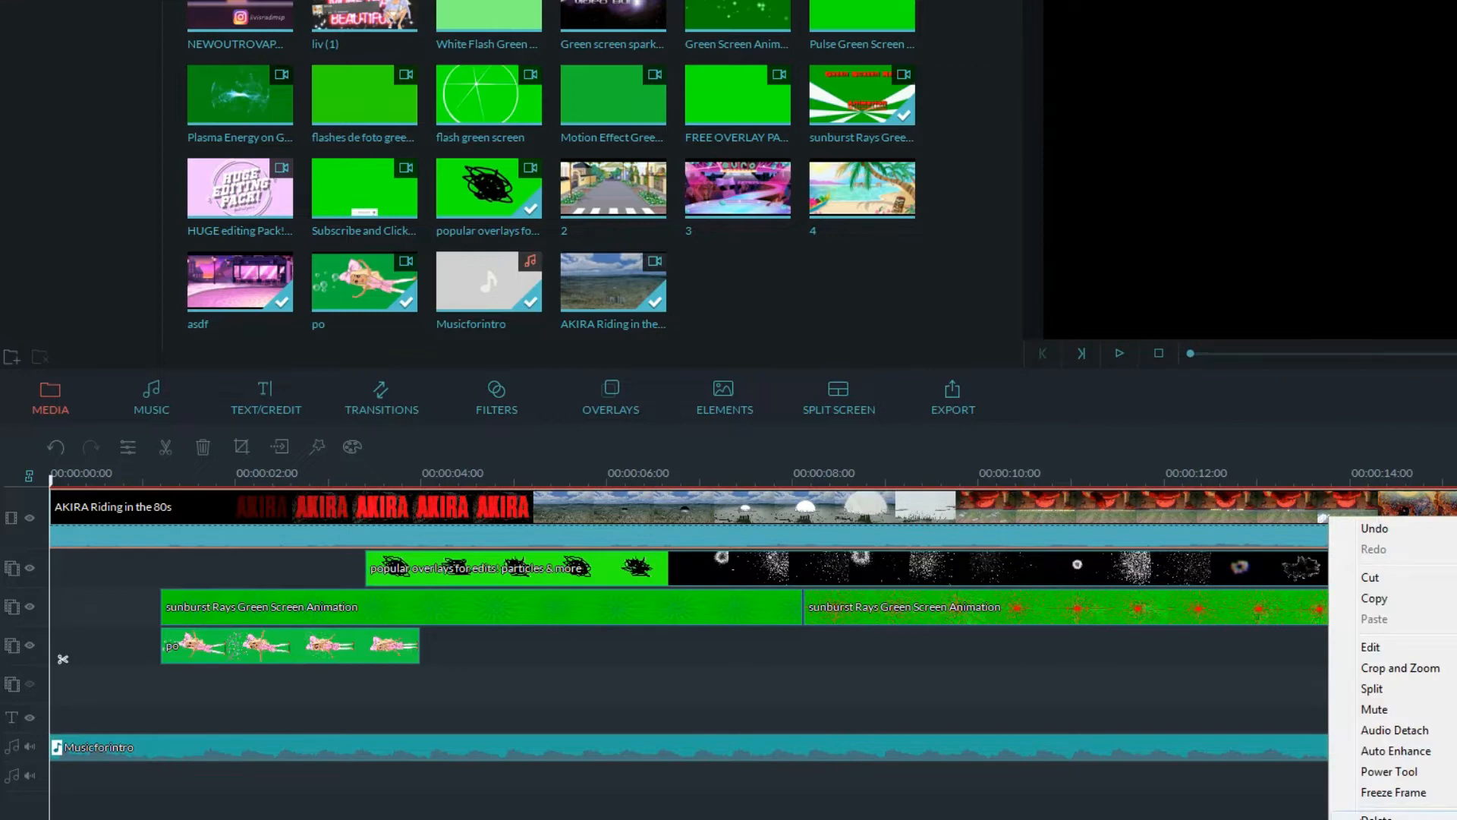
left_click(1377, 818)
Split the shortened AKIRA clip just past 00:00:10 and delete the part before the split.
left_click_drag(61, 489, 1001, 522)
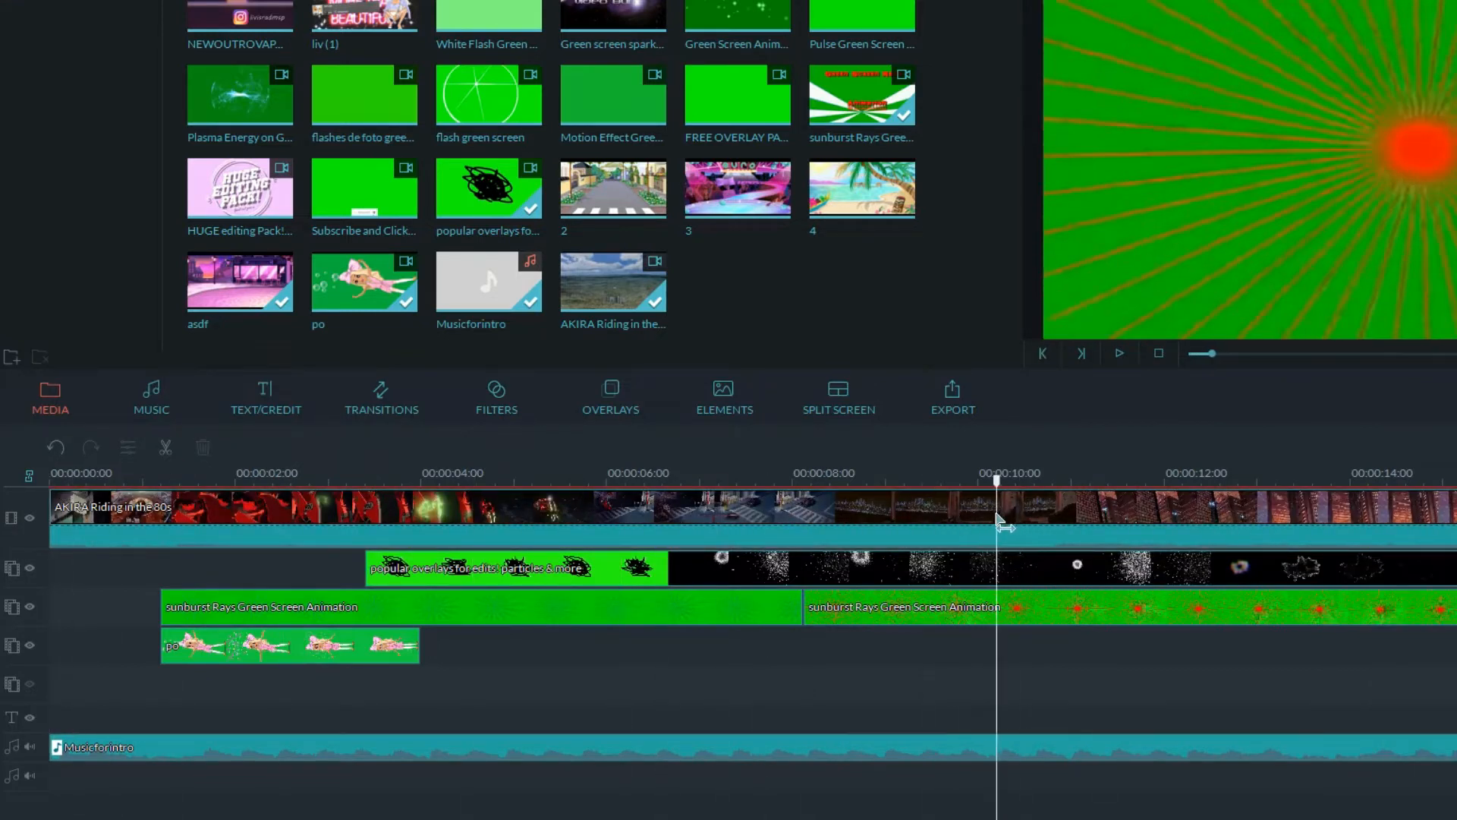
left_click(1037, 528)
left_click(1044, 665)
right_click(890, 513)
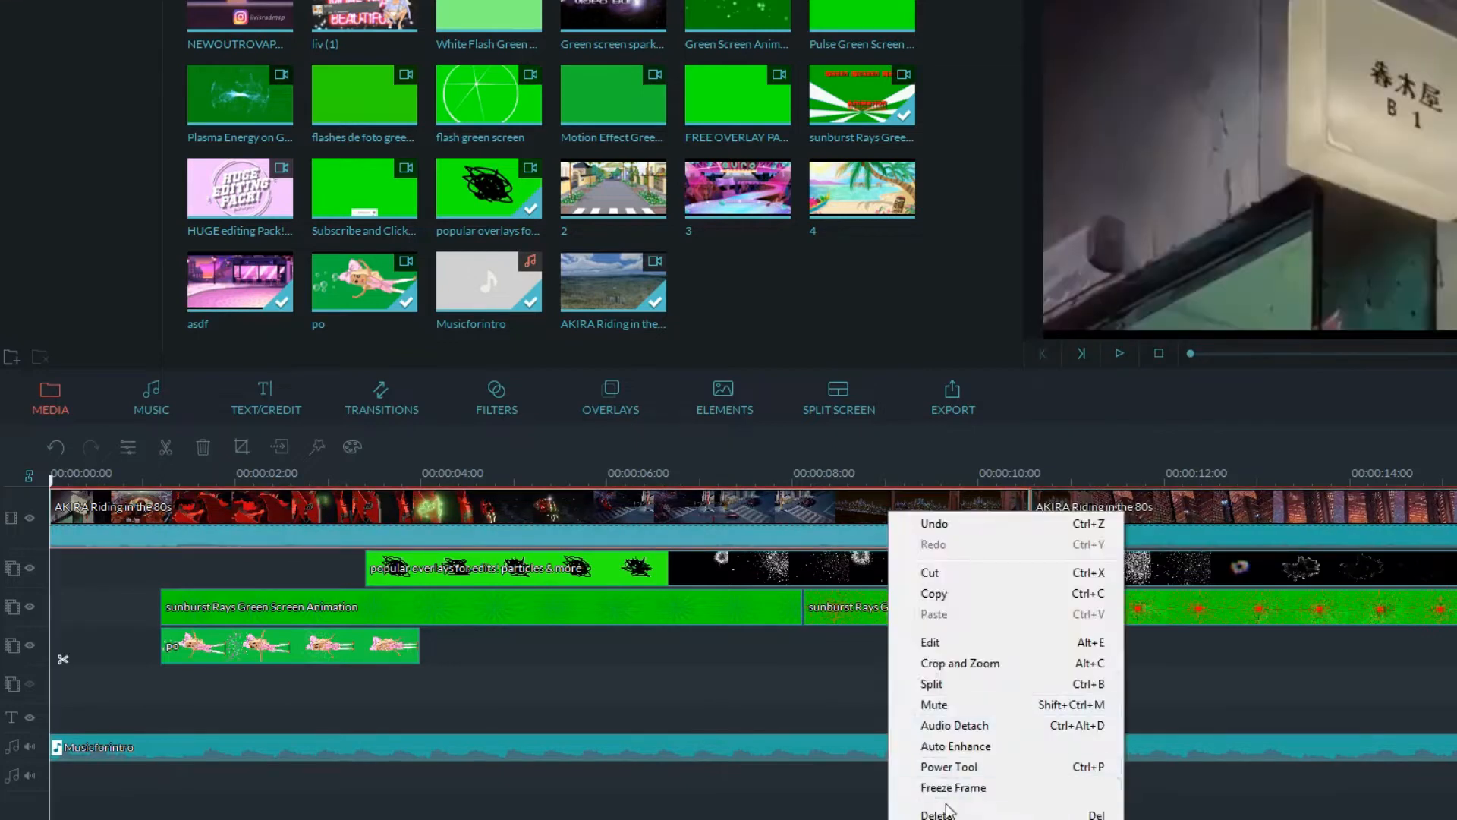
left_click(945, 814)
Split the AKIRA clip where the "po" clip begins and delete the remainder after the split.
mouse_move(52, 479)
left_mouse_down()
mouse_move(88, 490)
mouse_move(65, 492)
left_mouse_up()
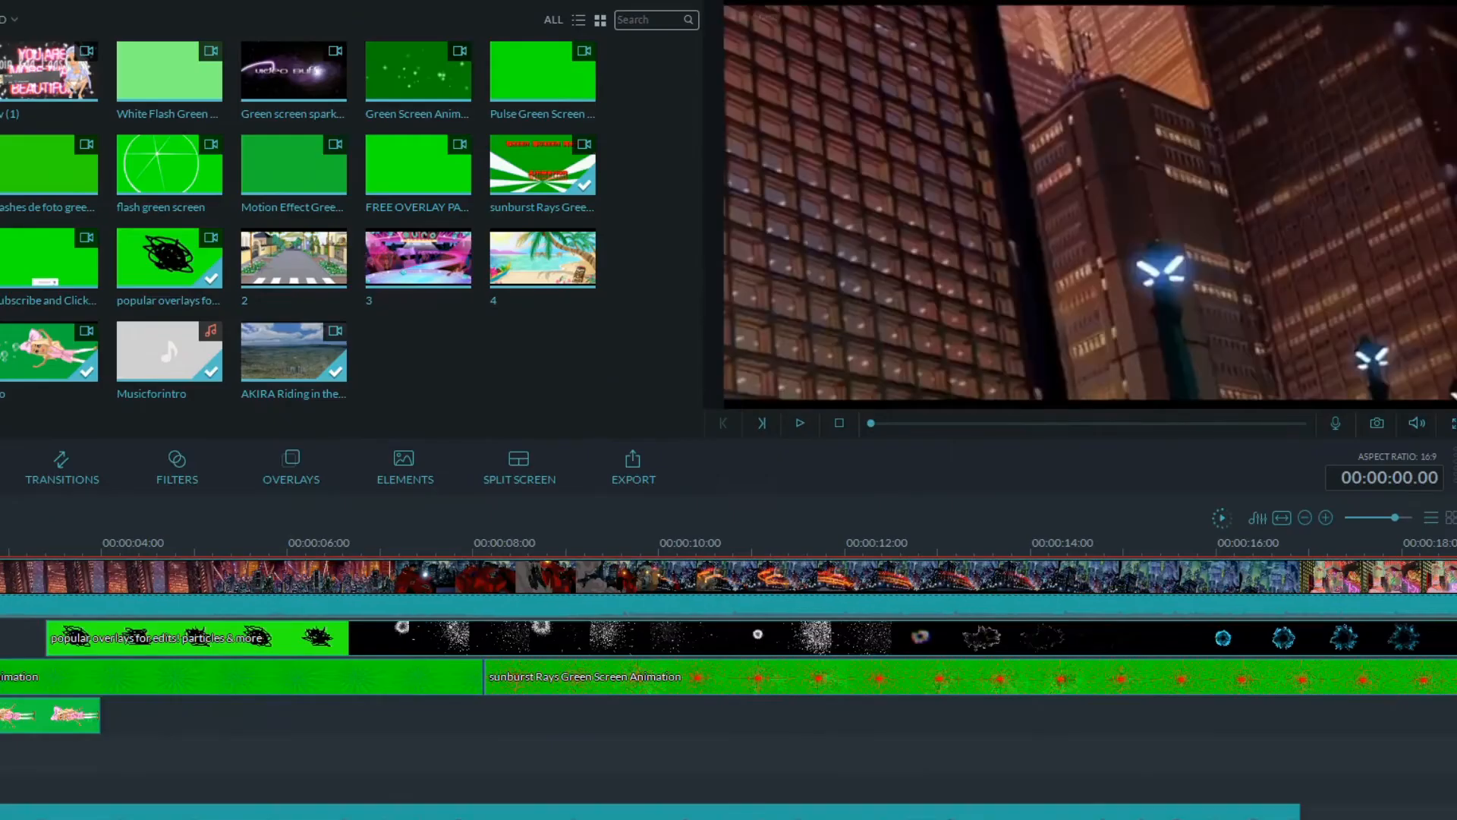
left_click_drag(0, 543, 1, 542)
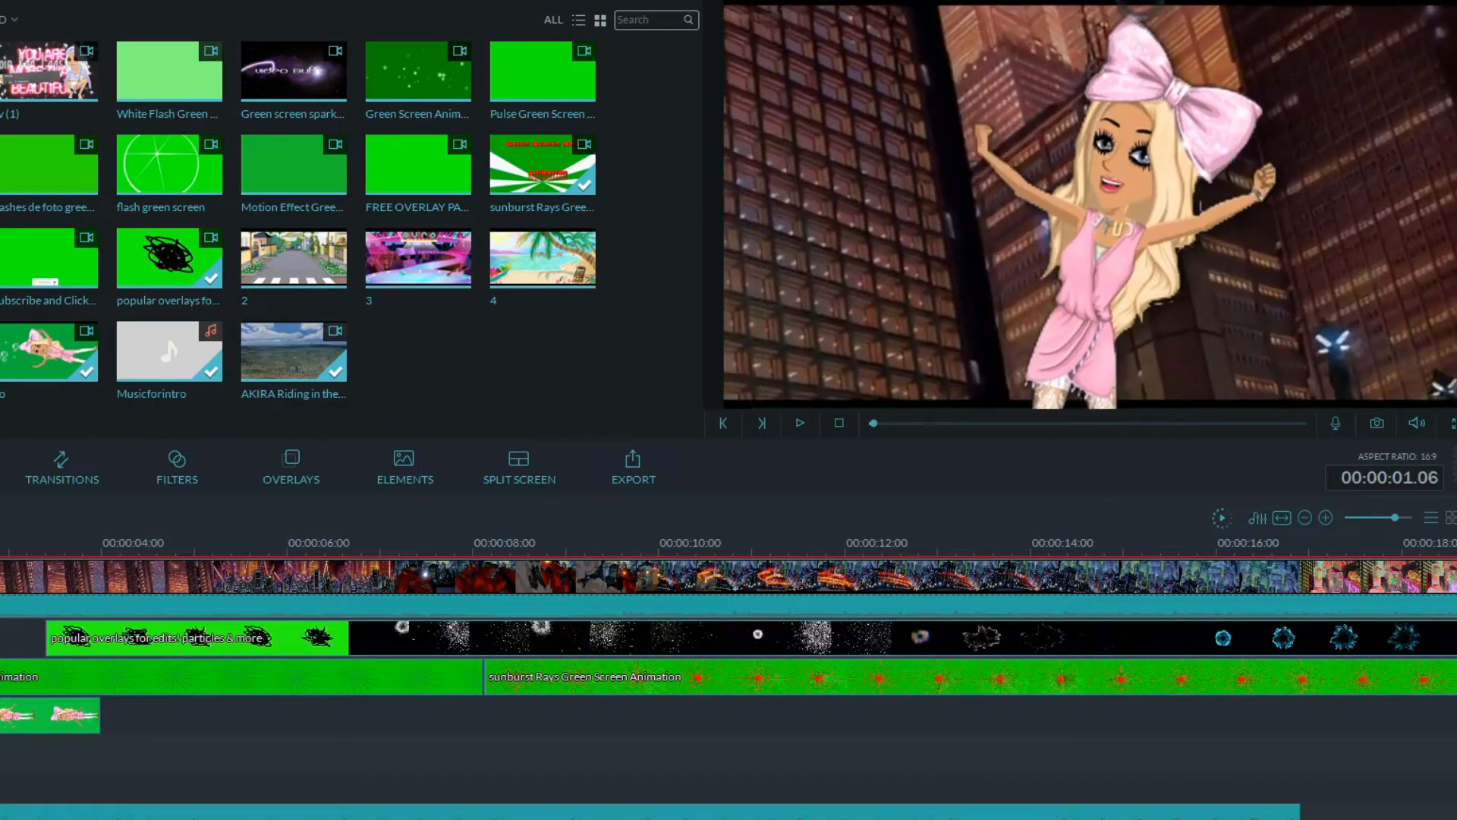
left_click(2, 578)
right_click(2, 595)
left_click(2, 607)
left_click(2, 543)
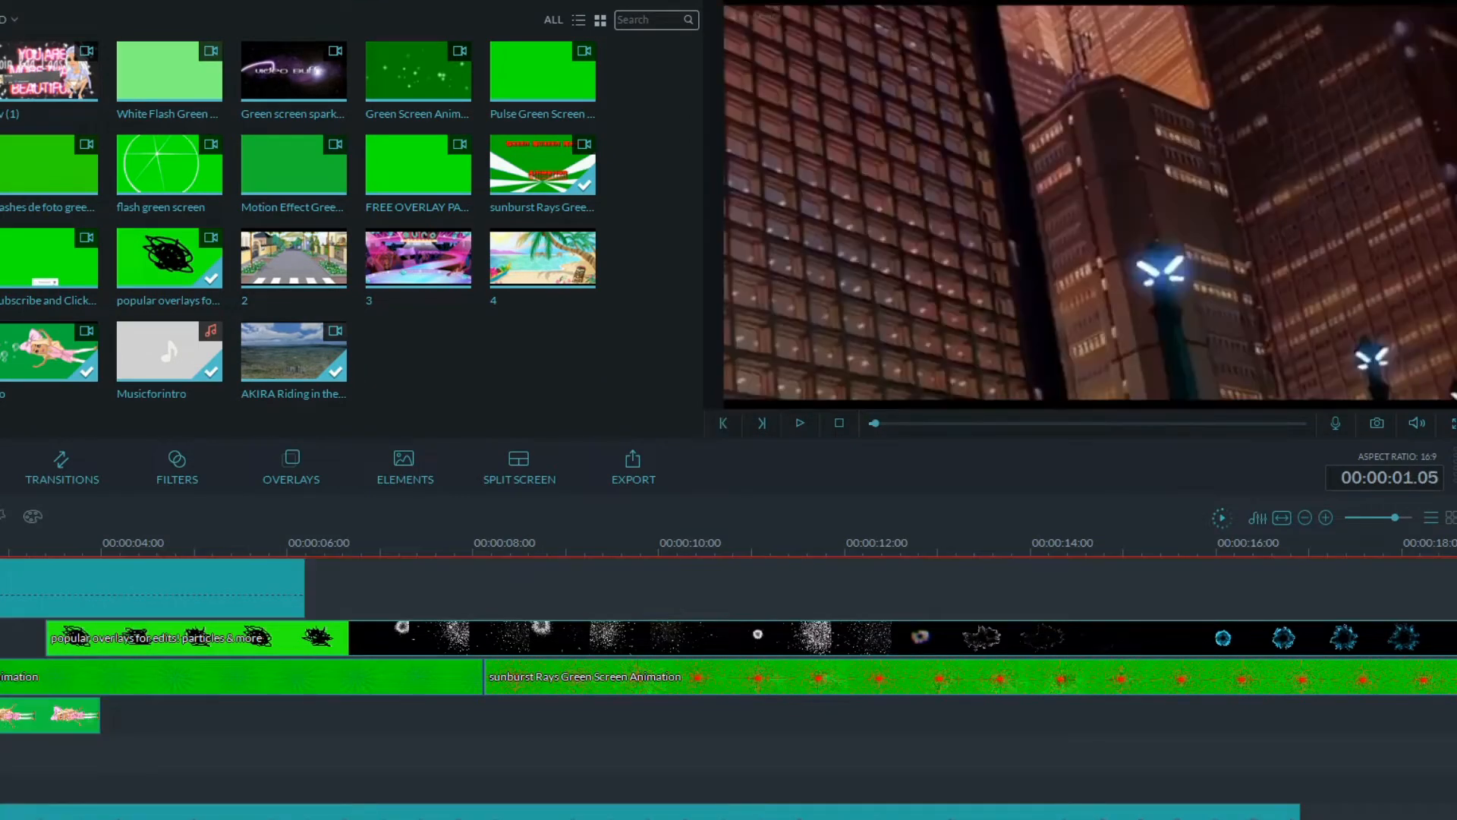
Crop the AKIRA clip at 16:9 to 601 × 338, excluding the black edges of the picture.
right_click(2, 578)
left_click(1, 729)
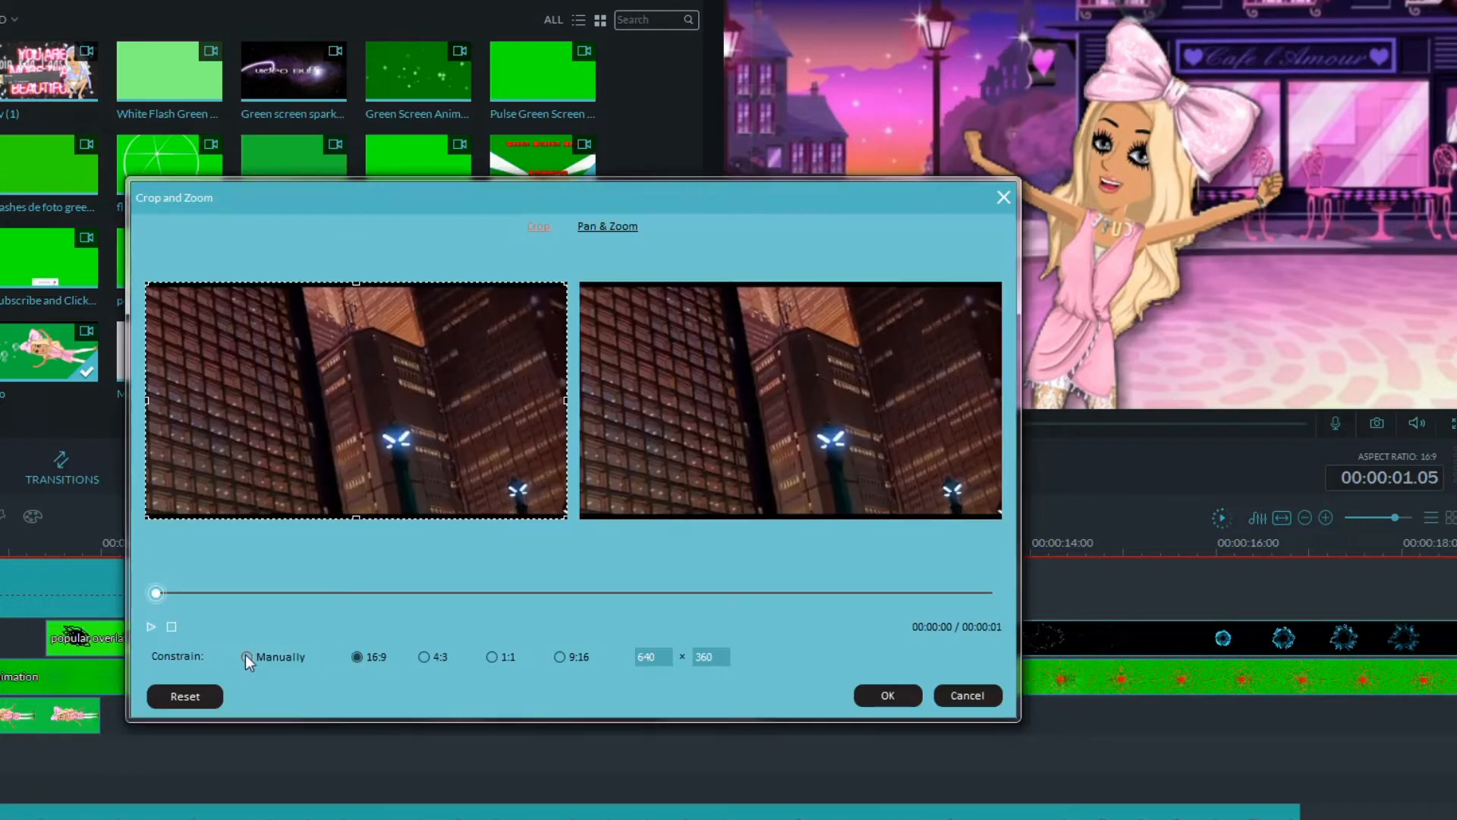
left_click_drag(565, 519, 505, 488)
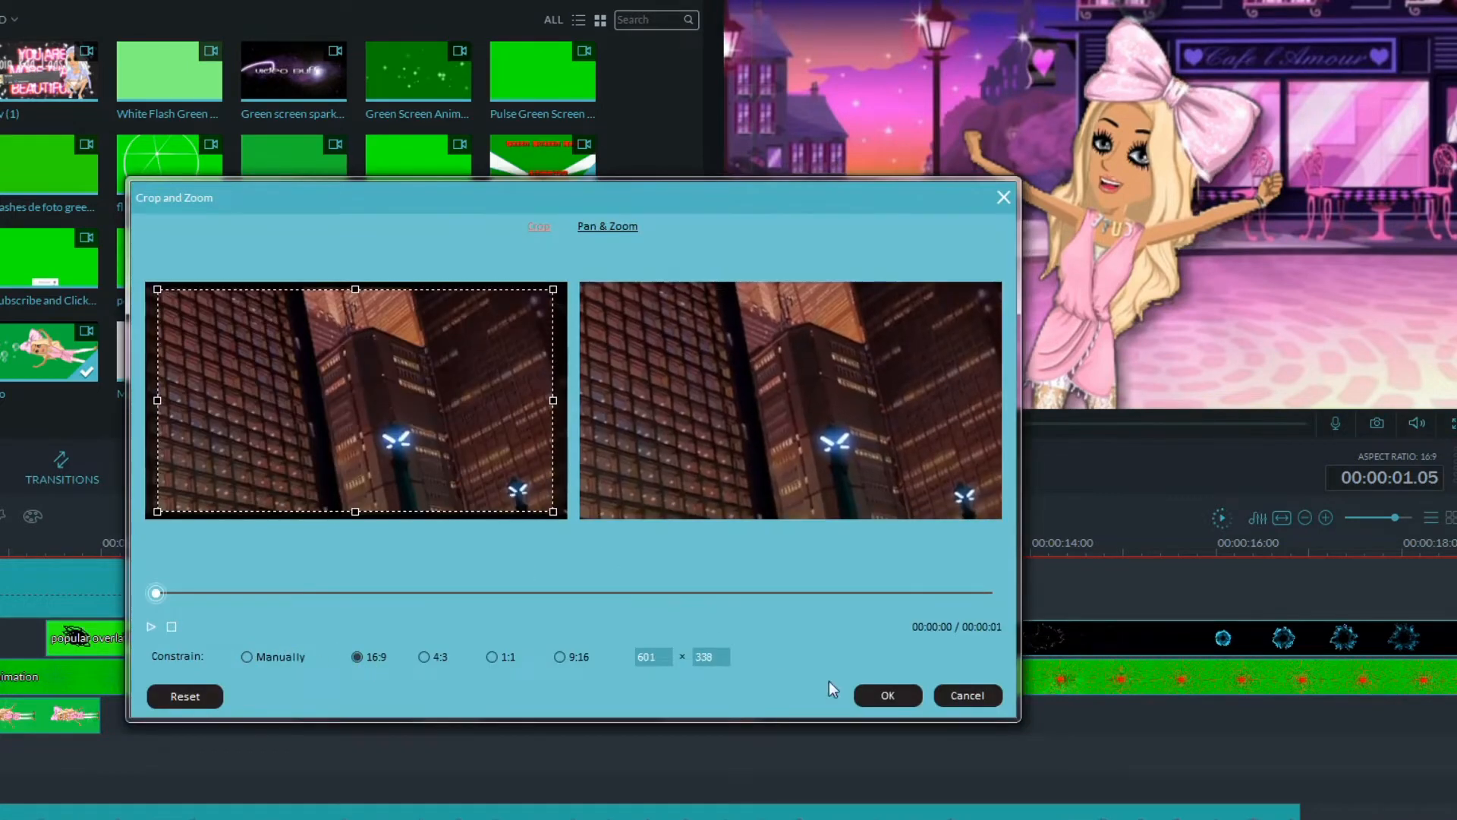
left_click(888, 695)
right_click(2, 590)
right_click(2, 585)
left_click(1, 812)
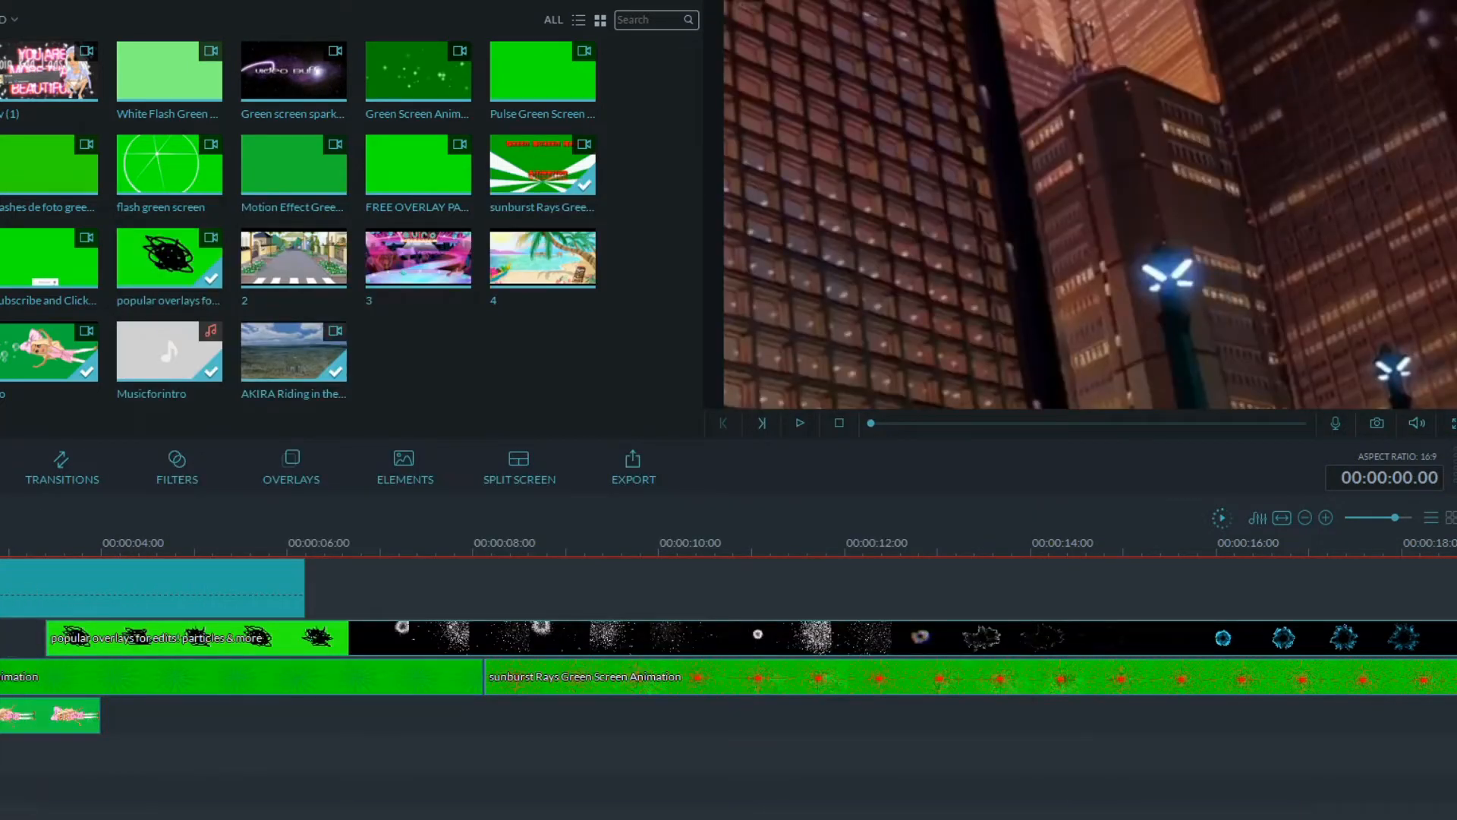
Browse the filters and place FreshNew on the timeline over the AKIRA clip, and preview it.
left_click(171, 464)
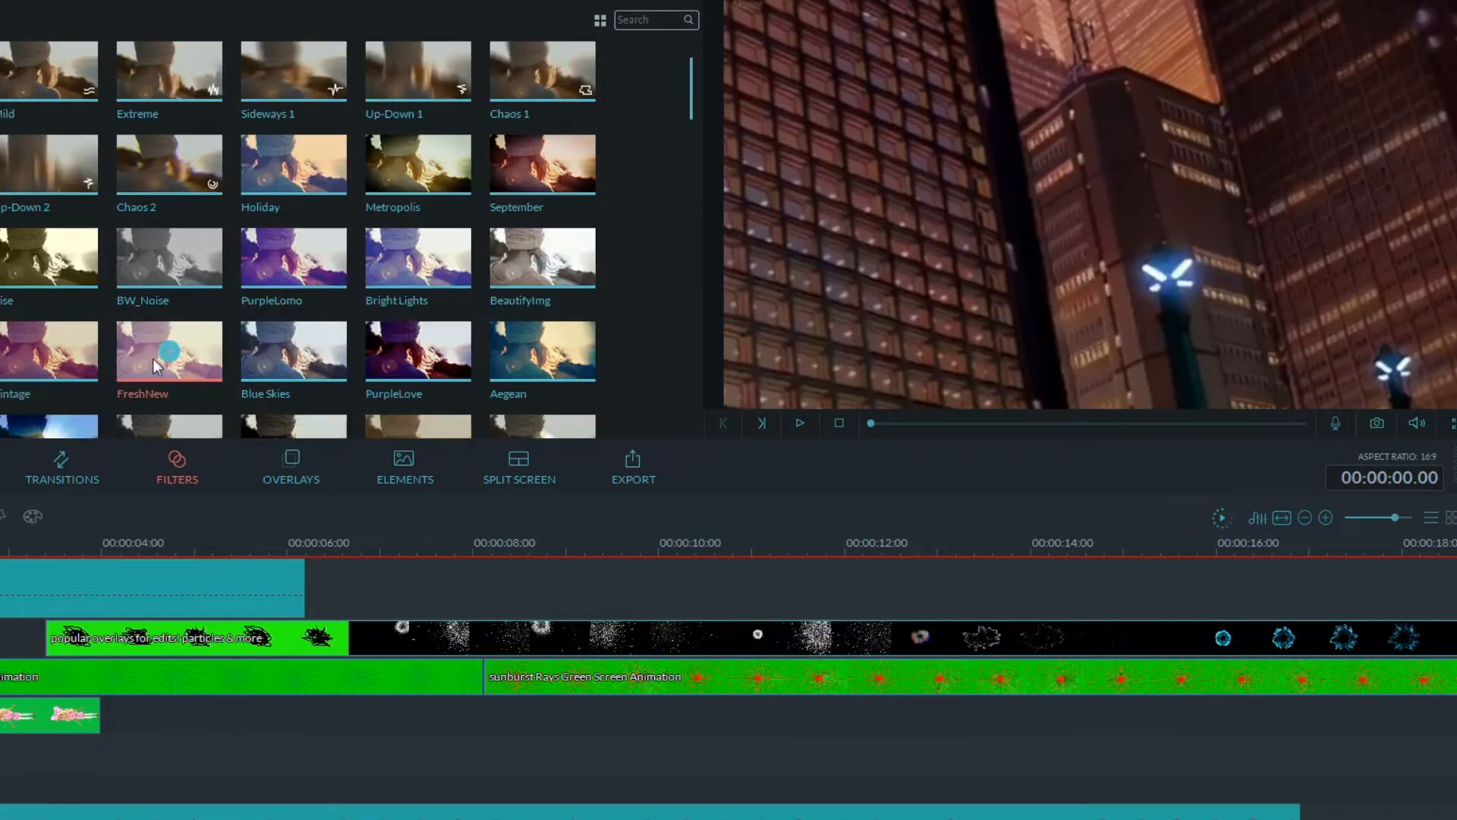
left_click(153, 358)
left_click(45, 358)
scroll(135, 295, "down", 1)
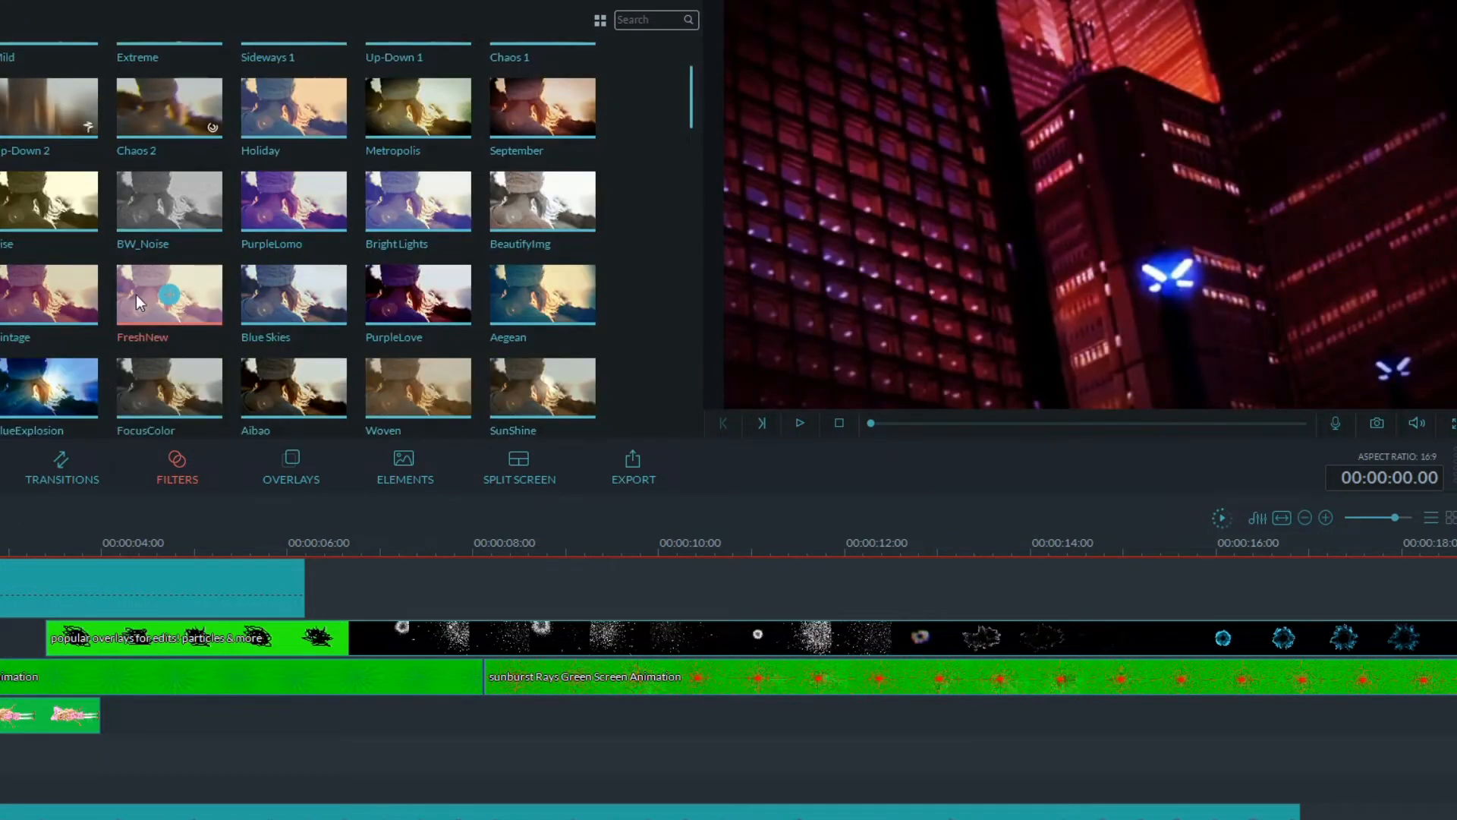
left_click_drag(135, 294, 2, 634)
key("space")
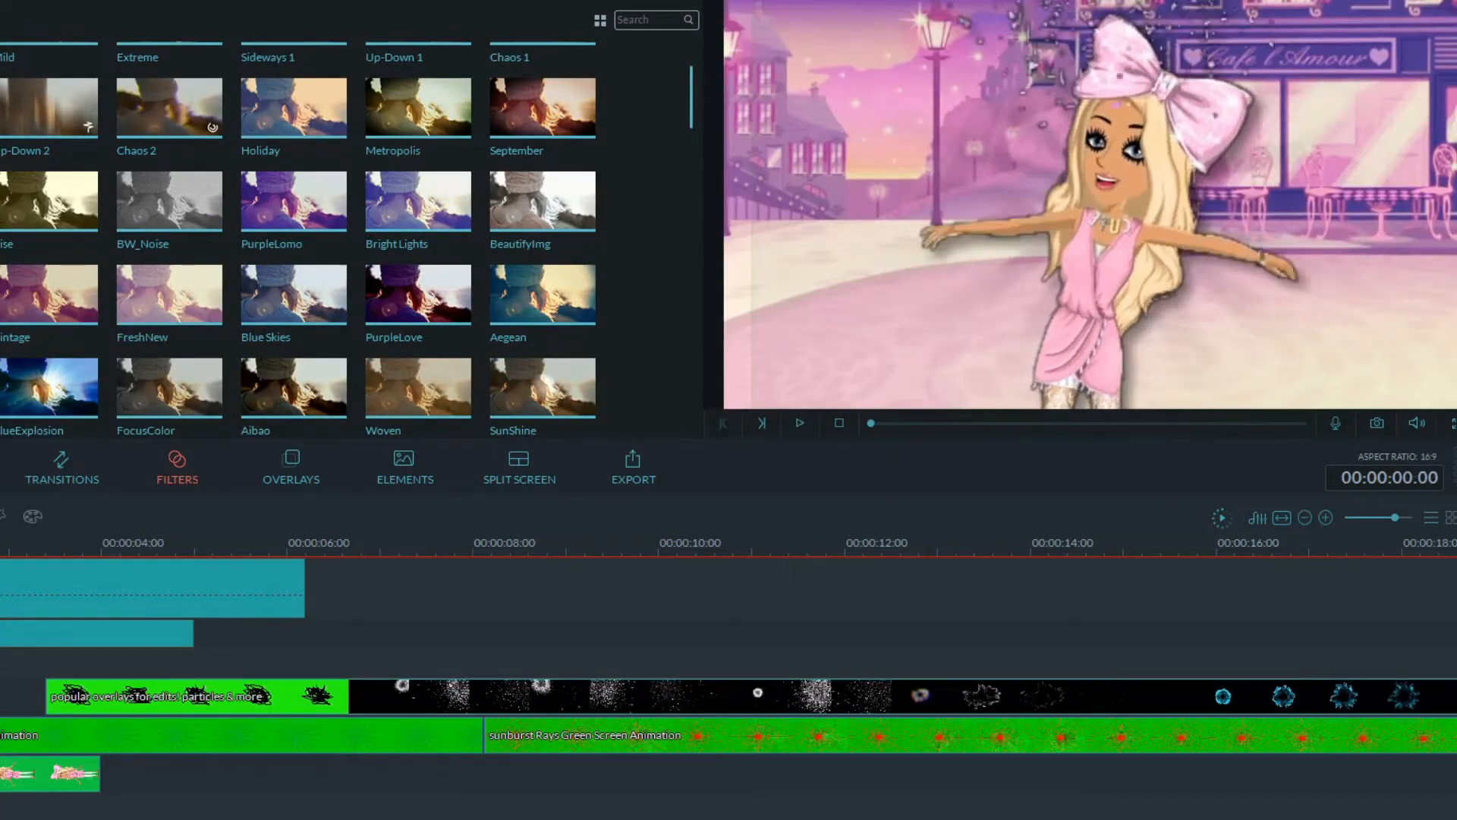
Shorten the FreshNew filter to end at 00:00:00.20.
key("space")
right_click(1, 634)
left_click(2, 721)
left_click(1, 544)
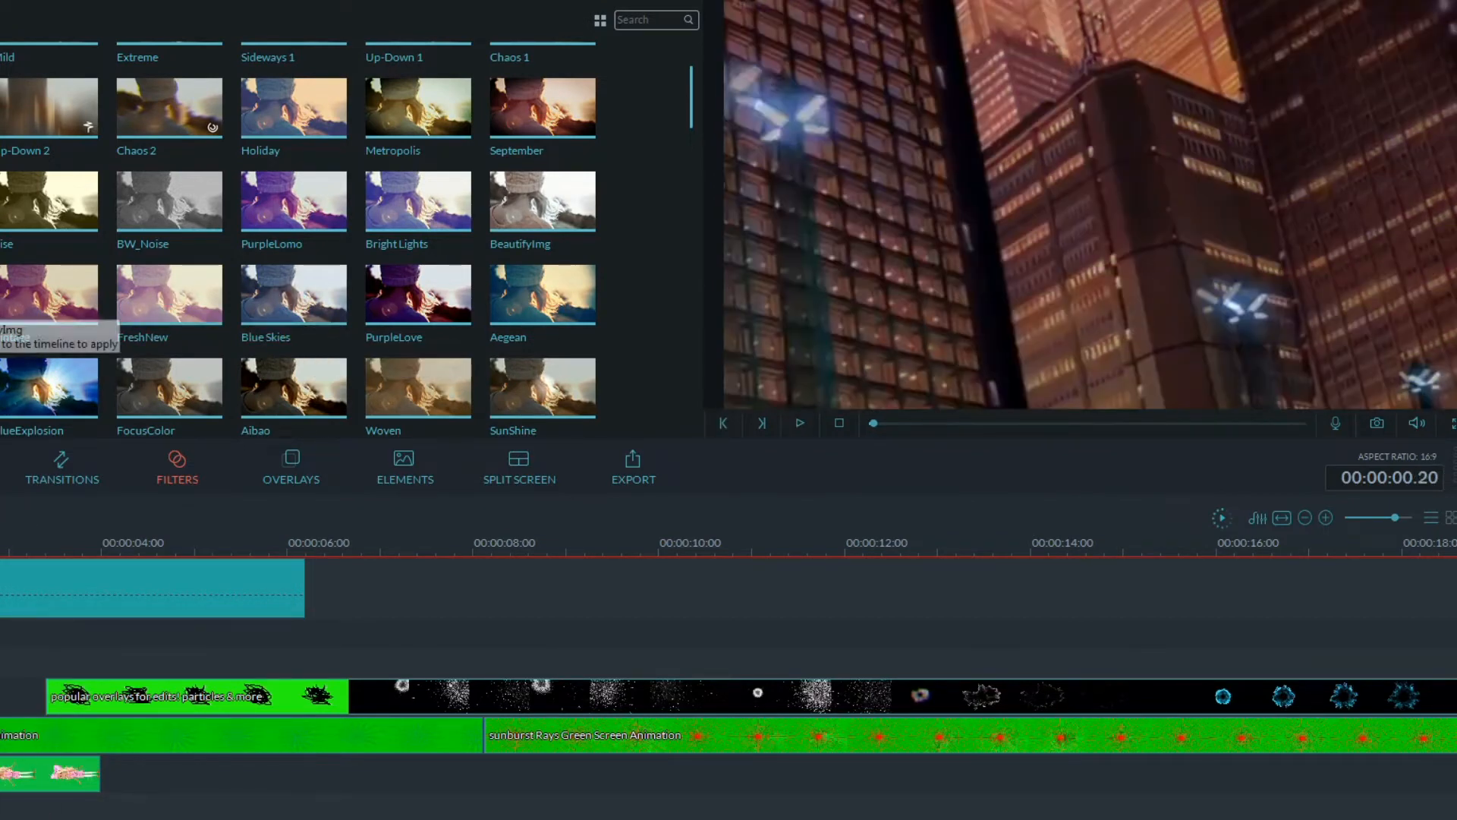
Place the Vintage filter directly after FreshNew, shorten it to end at 00:00:01.05, and play back the result.
left_click_drag(151, 312, 0, 634)
right_click(2, 630)
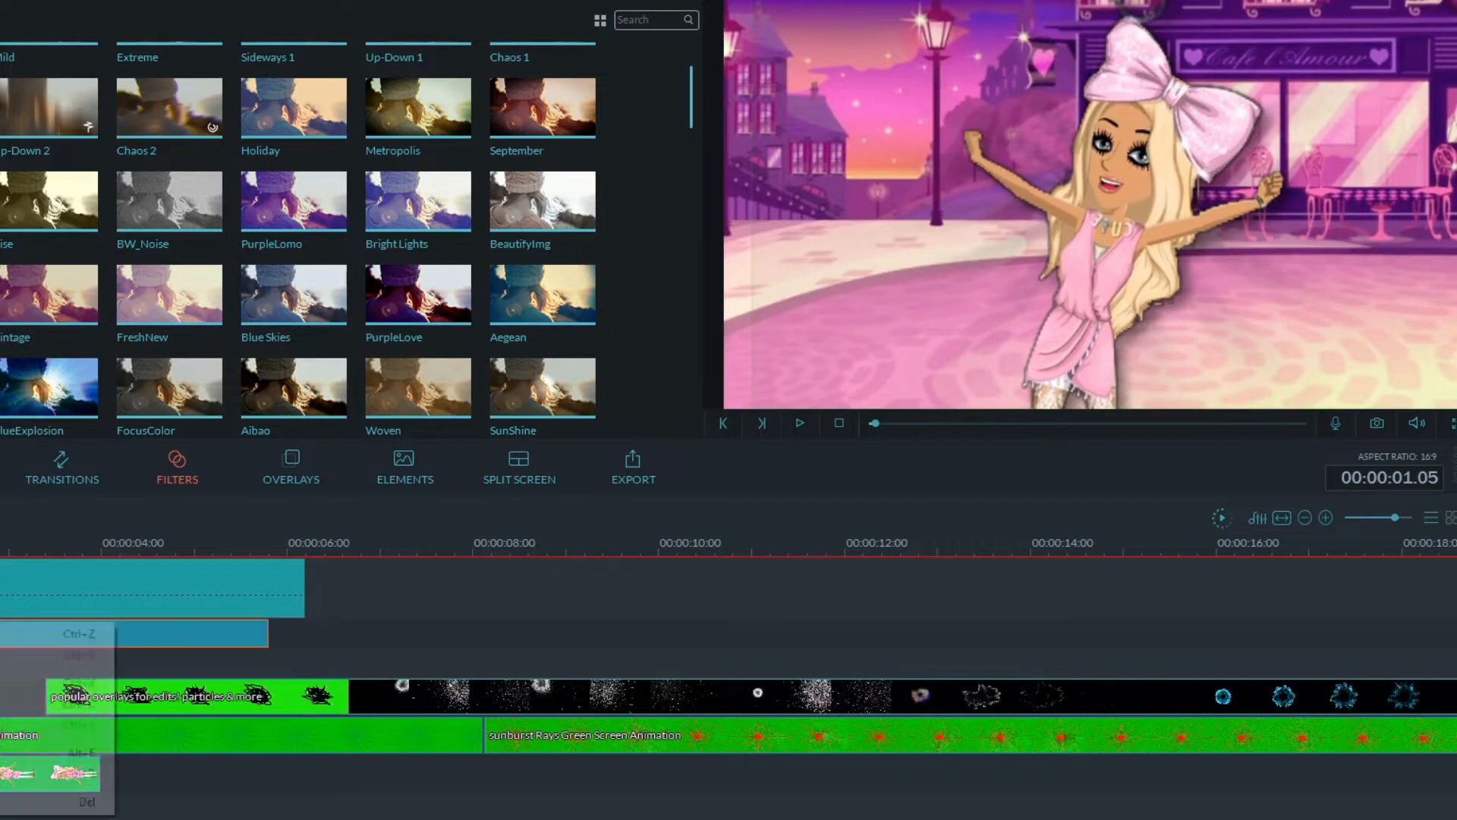
left_click(1, 721)
left_click(2, 543)
key("space")
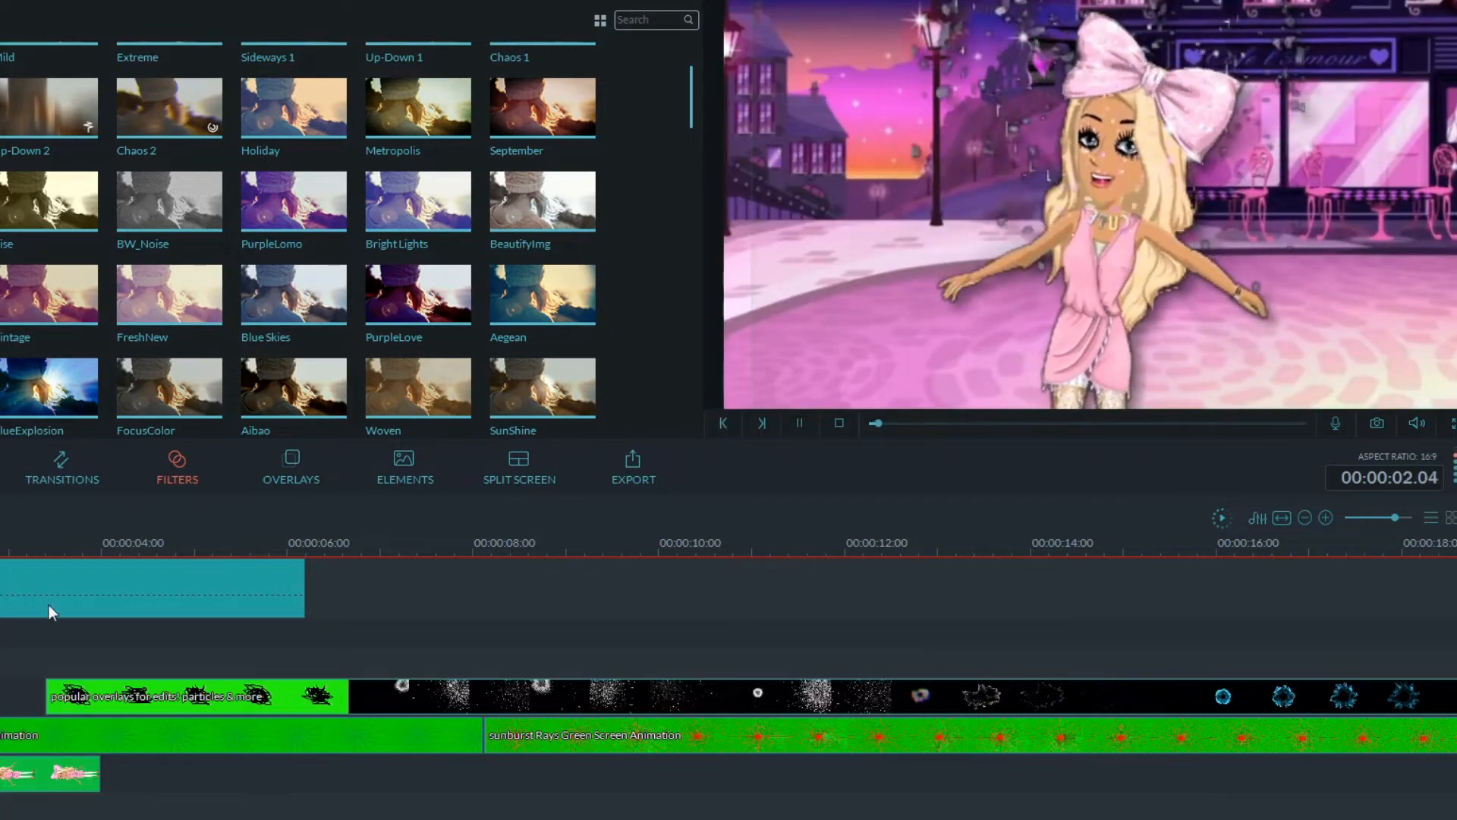
Cut off the end of the "po" clip shortly after 00:00:02.
left_click(2, 773)
right_click(1, 778)
left_click(30, 547)
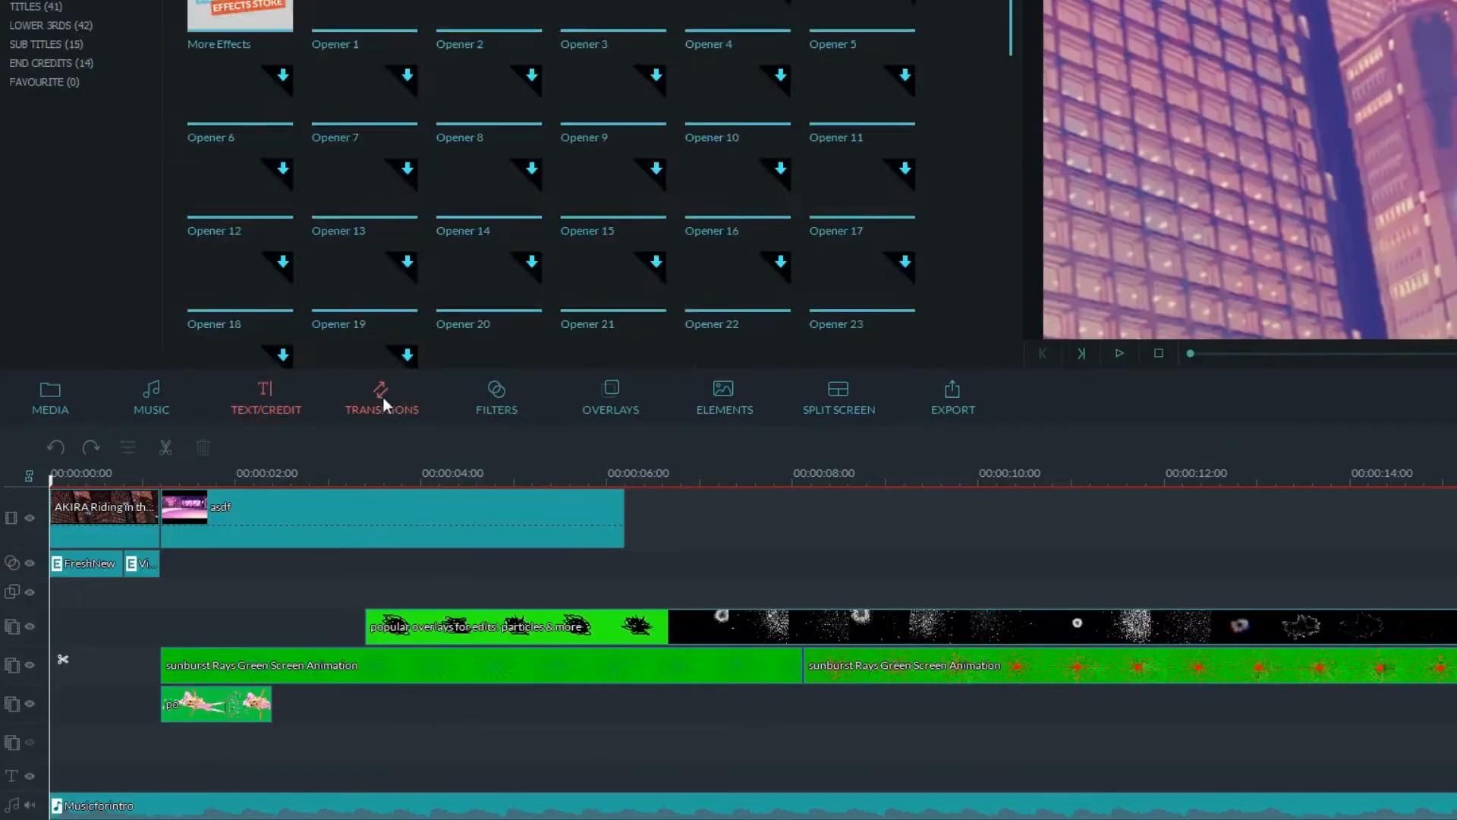
Search the filters for "ch" and place Chromatic Aberration on the timeline, on the track below the Vintage filter.
left_click(383, 398)
left_click(497, 384)
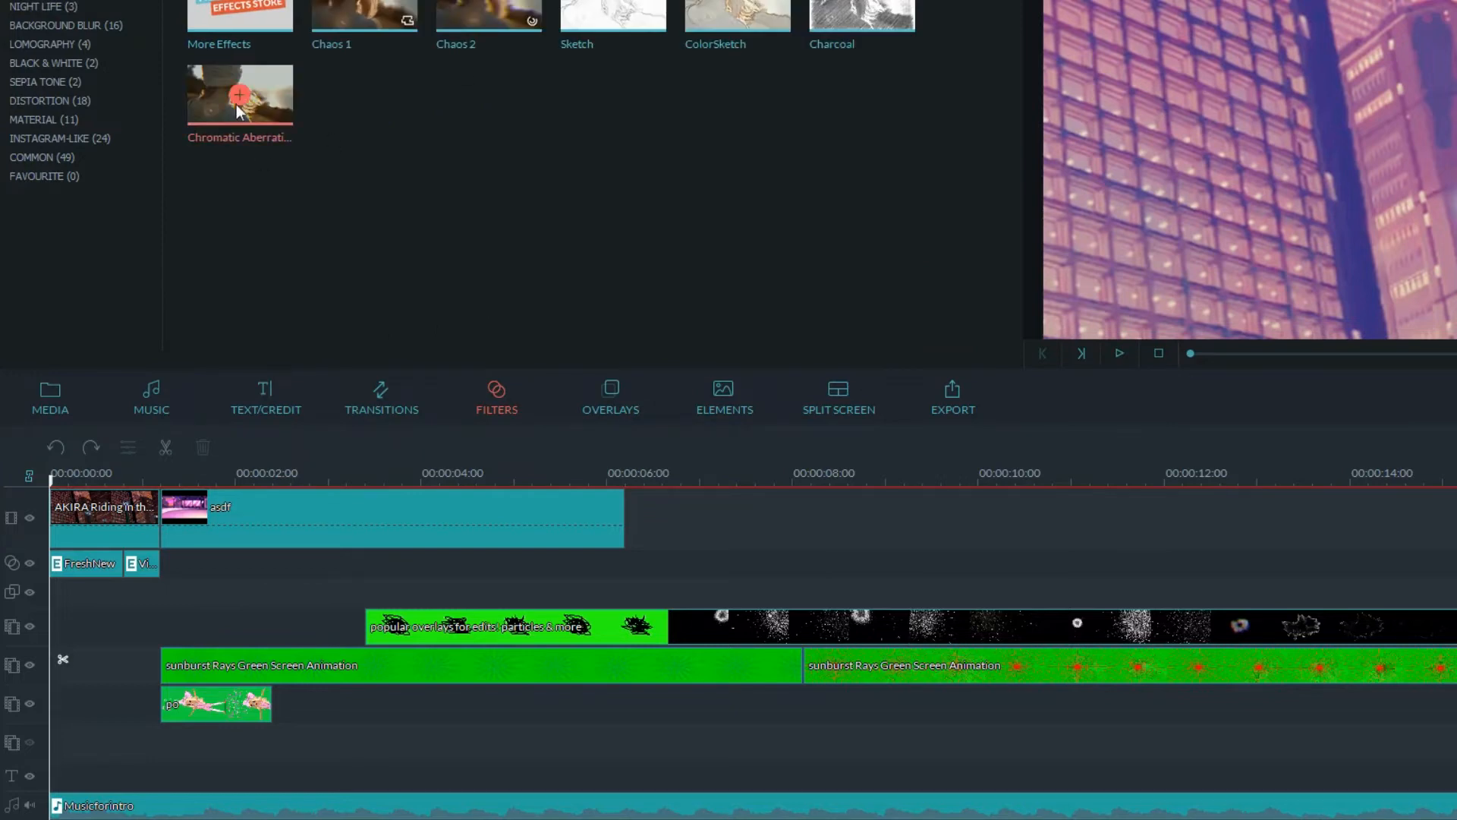
left_click_drag(229, 110, 135, 591)
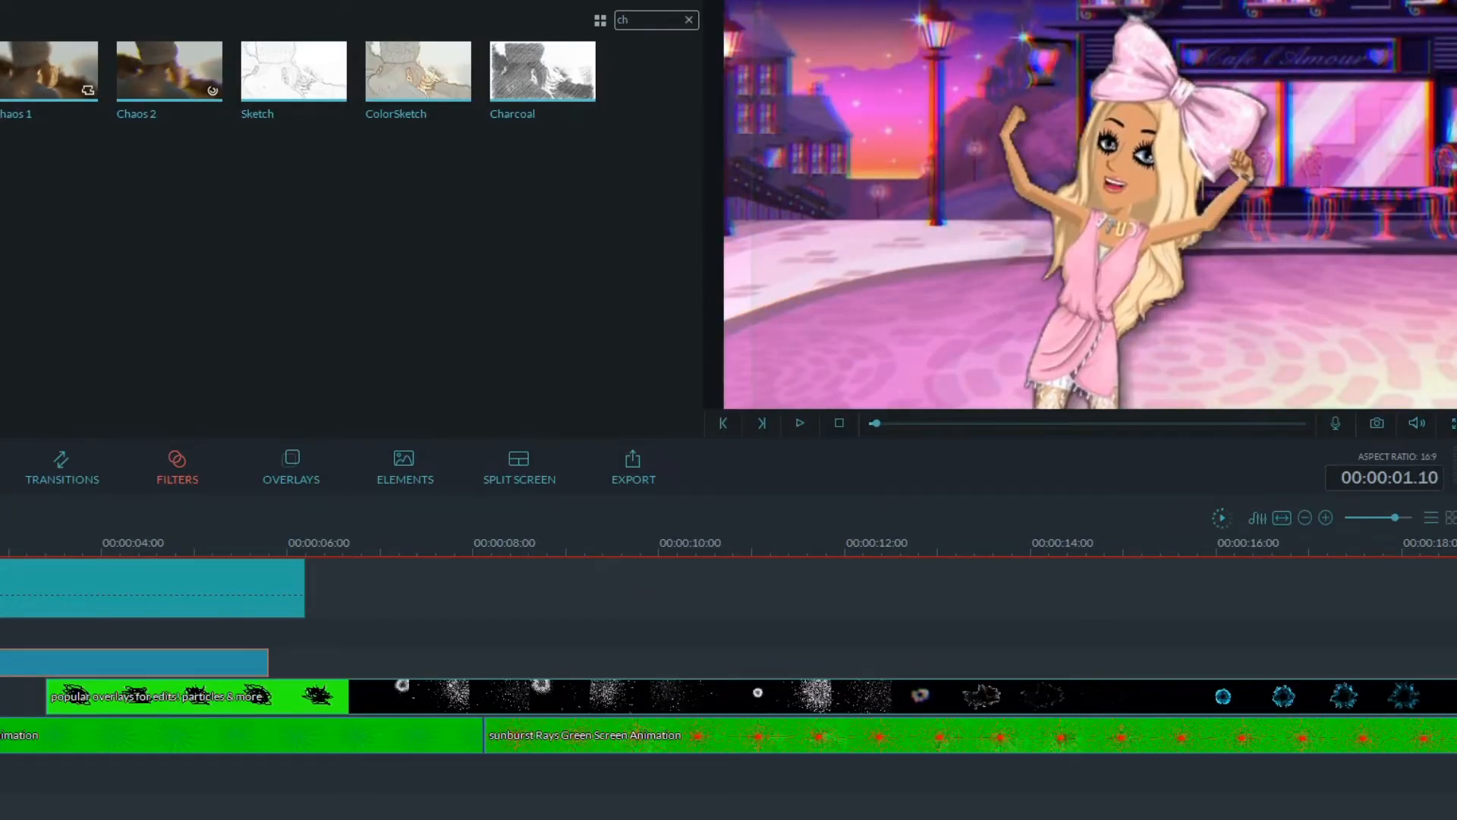
Remove the part of the Chromatic Aberration filter after 00:00:01.10 and play back the edit.
right_click(2, 673)
key("Delete")
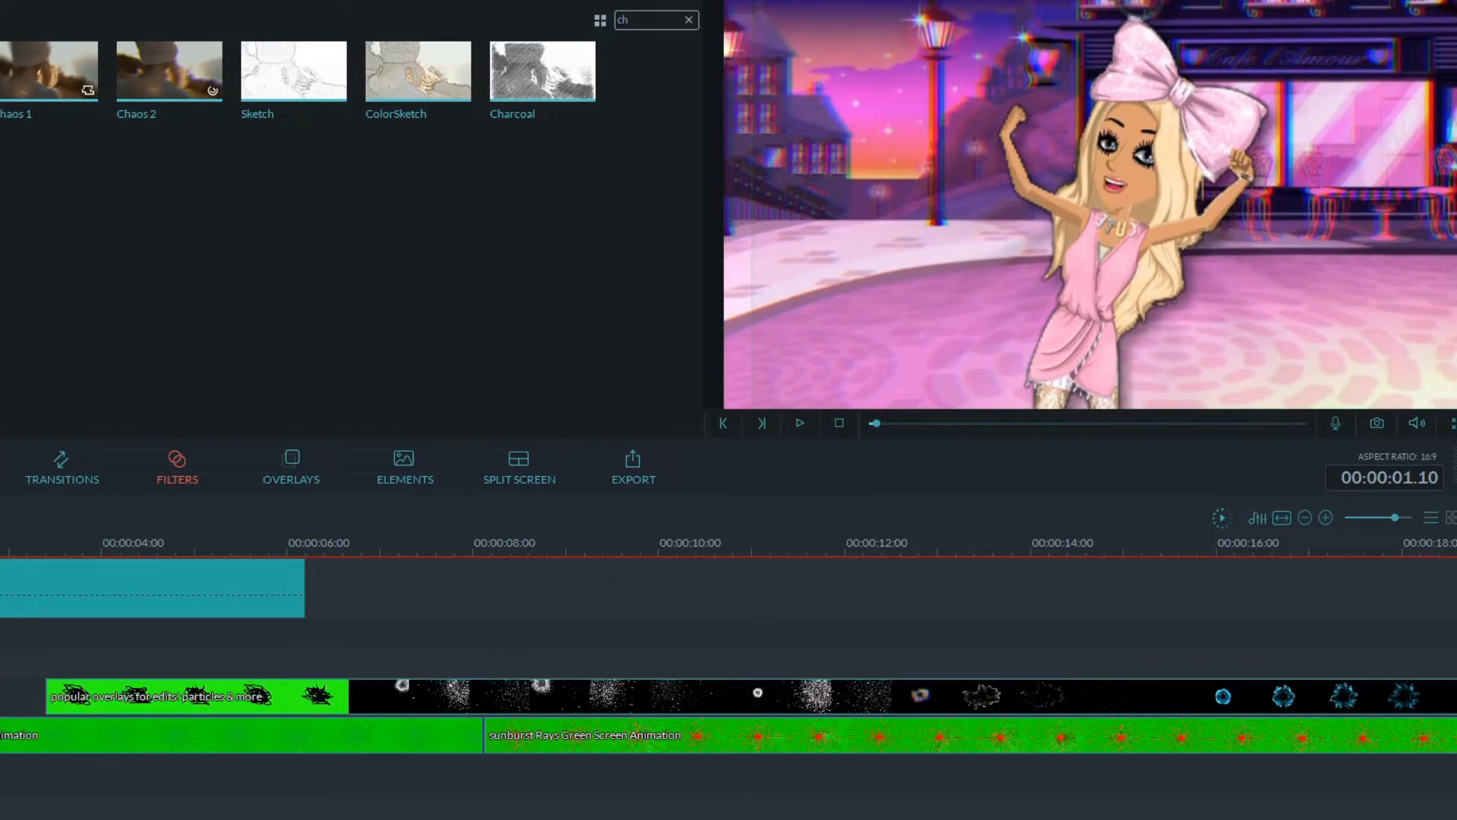
key("space")
key("space")
key("space")
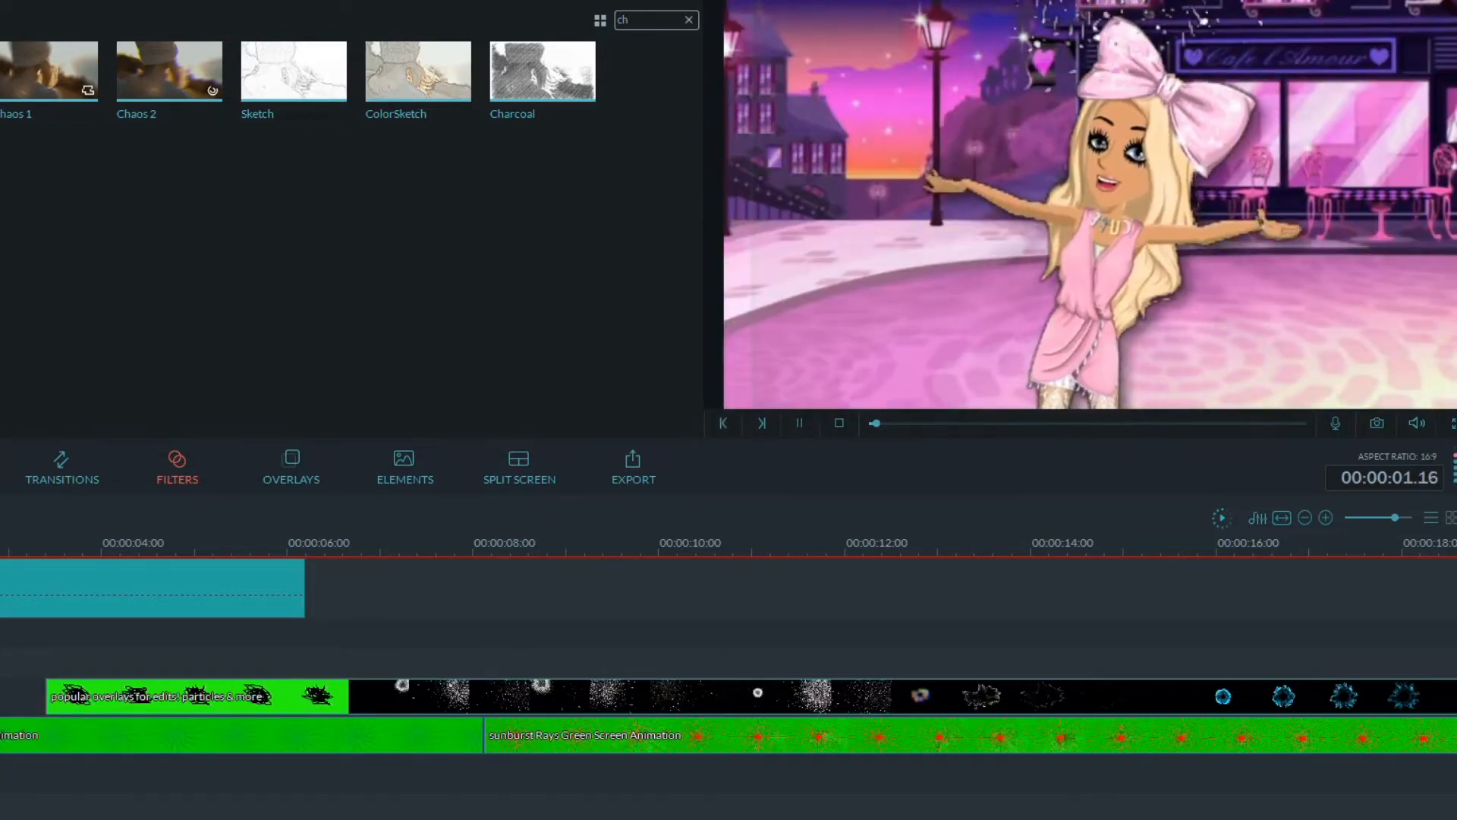
Play back the opening section with the AKIRA clip, filters and "po" character, and scrub through it again.
key("space")
key("space")
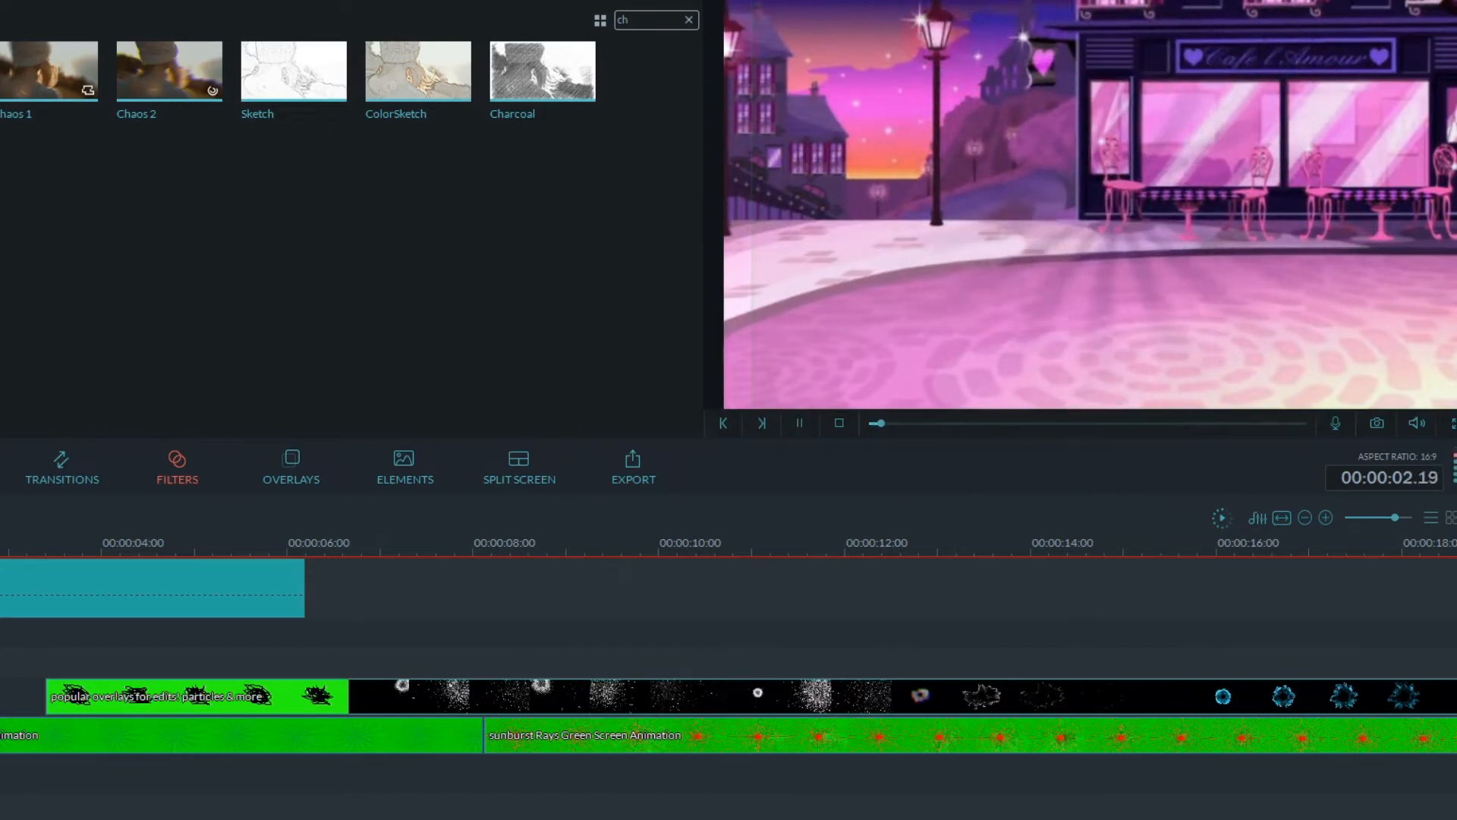
key("space")
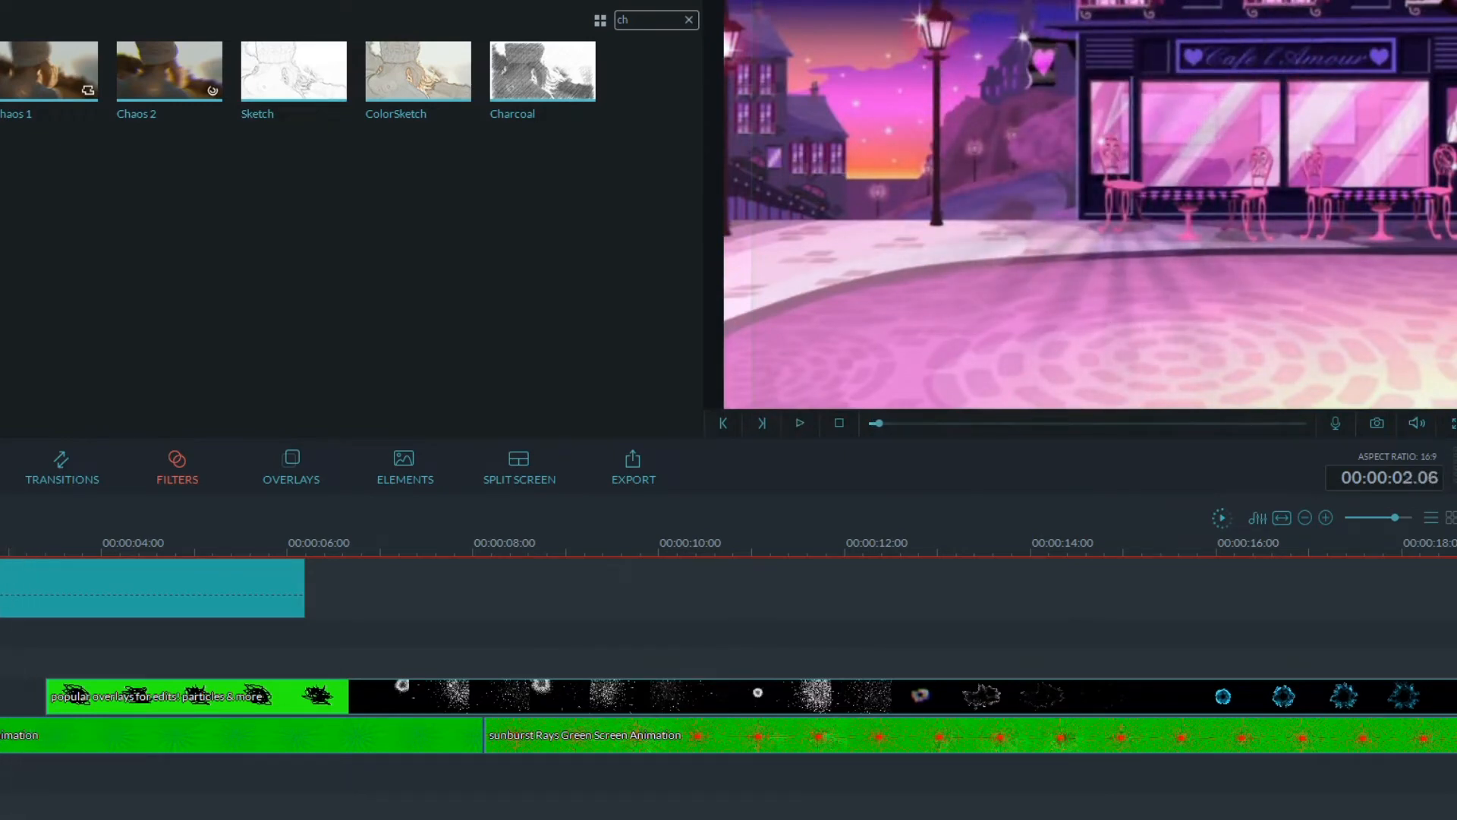
left_click_drag(1, 547, 0, 547)
key("space")
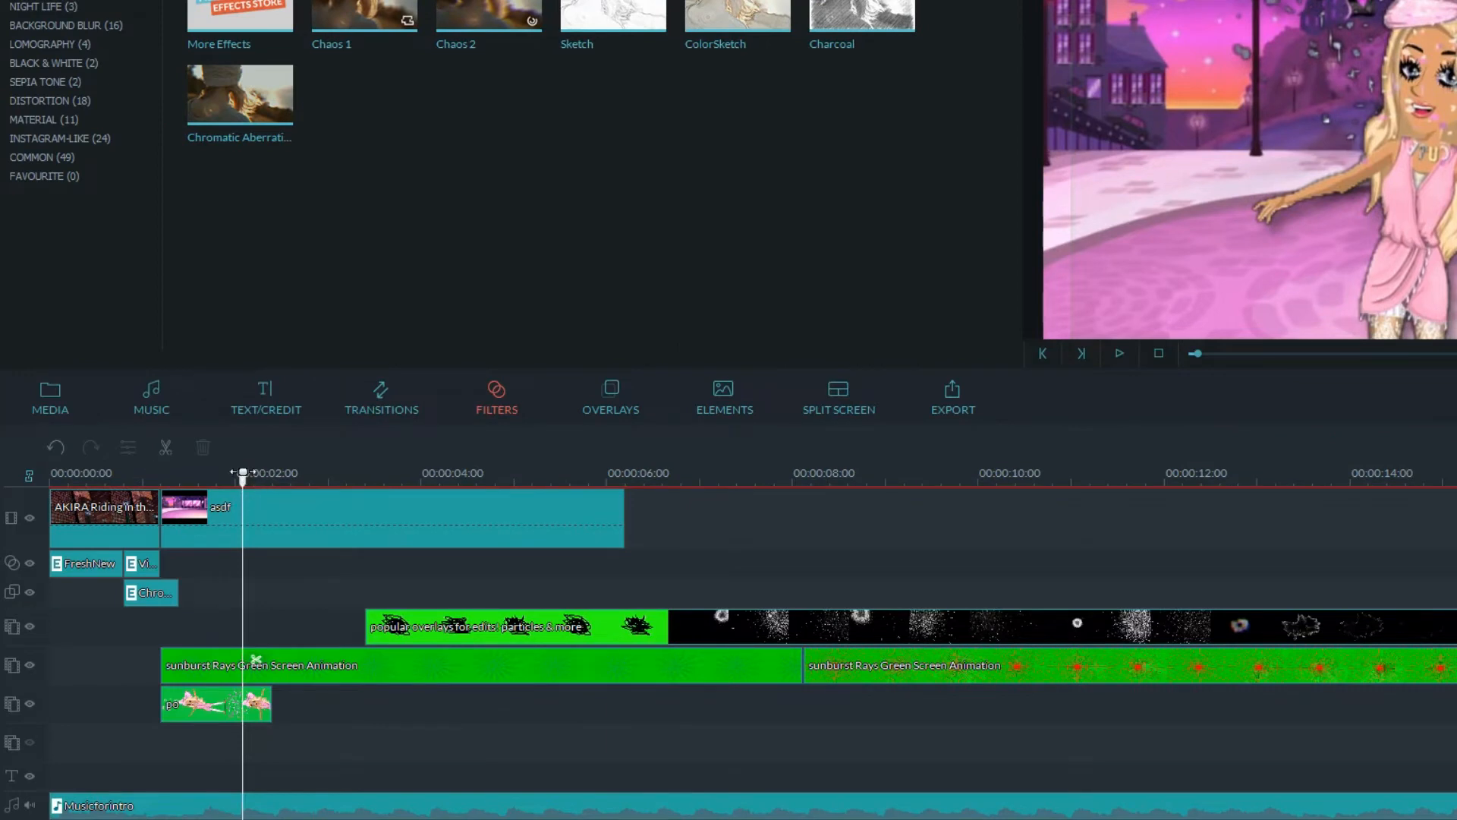
left_click_drag(247, 482, 168, 487)
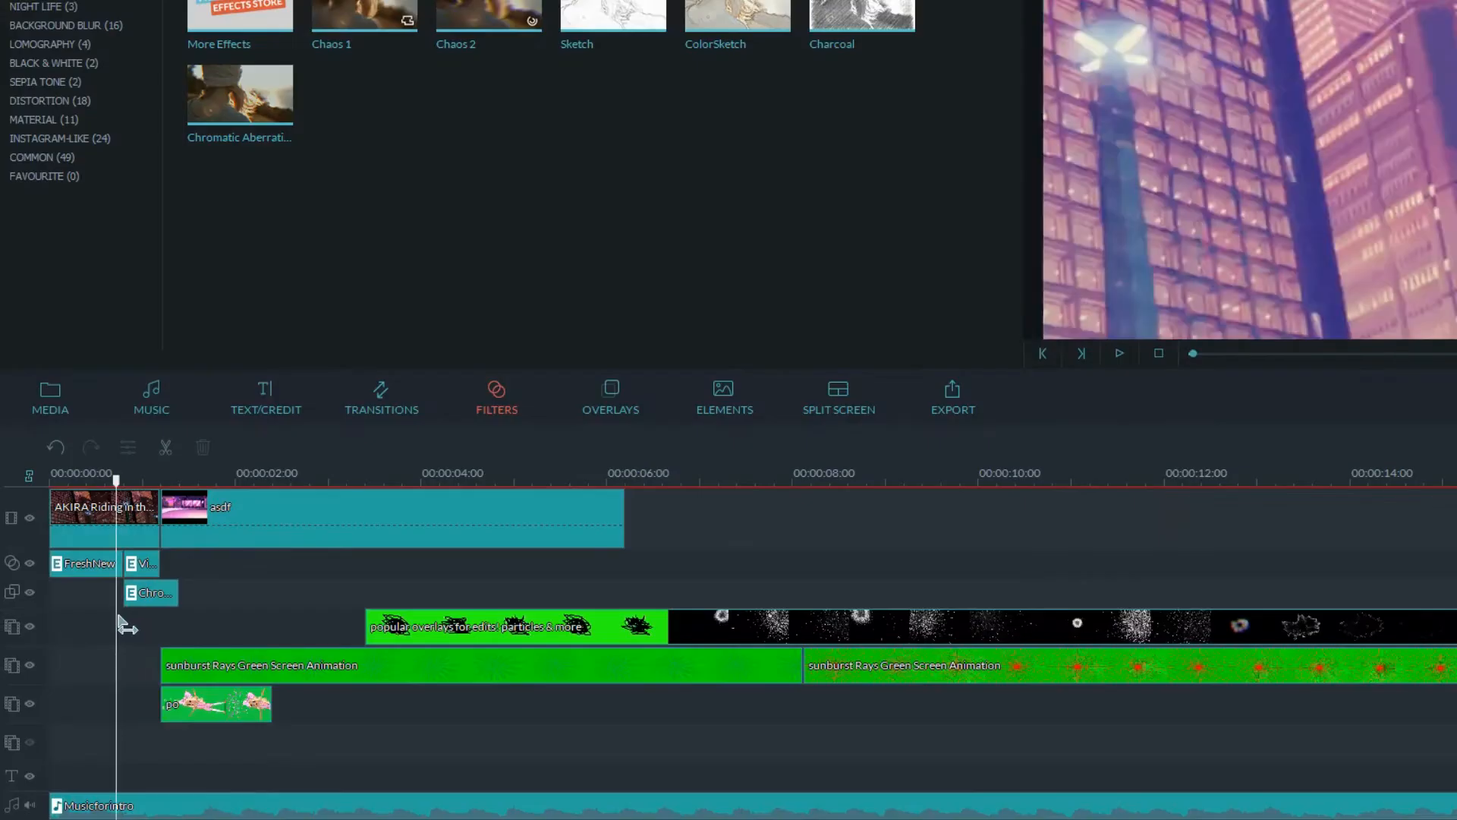
left_click_drag(118, 624, 36, 624)
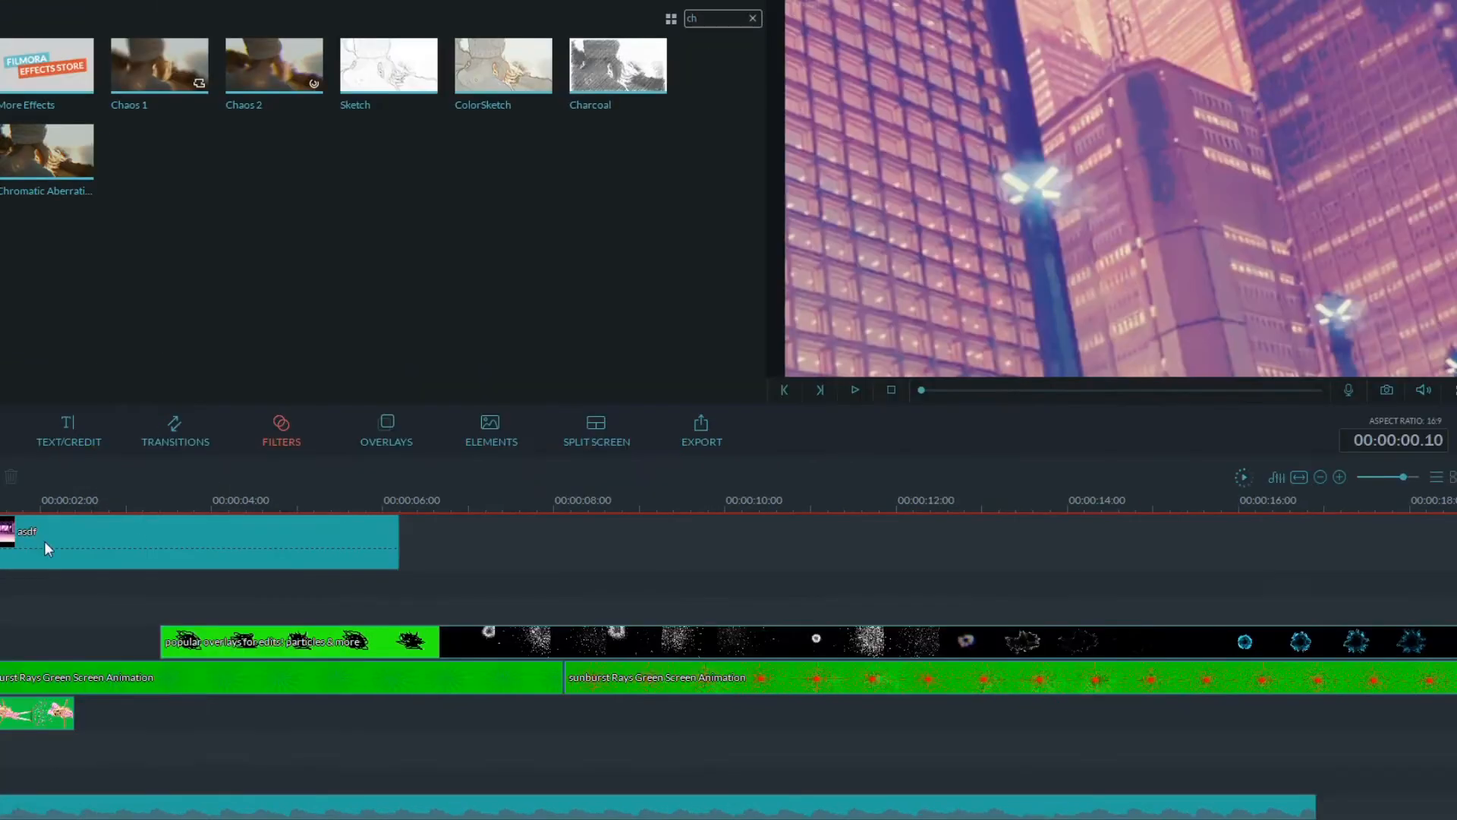
Make the green of the White Flash Green Screen Effect overlay transparent with Chroma Key and play back the flash.
left_click(424, 430)
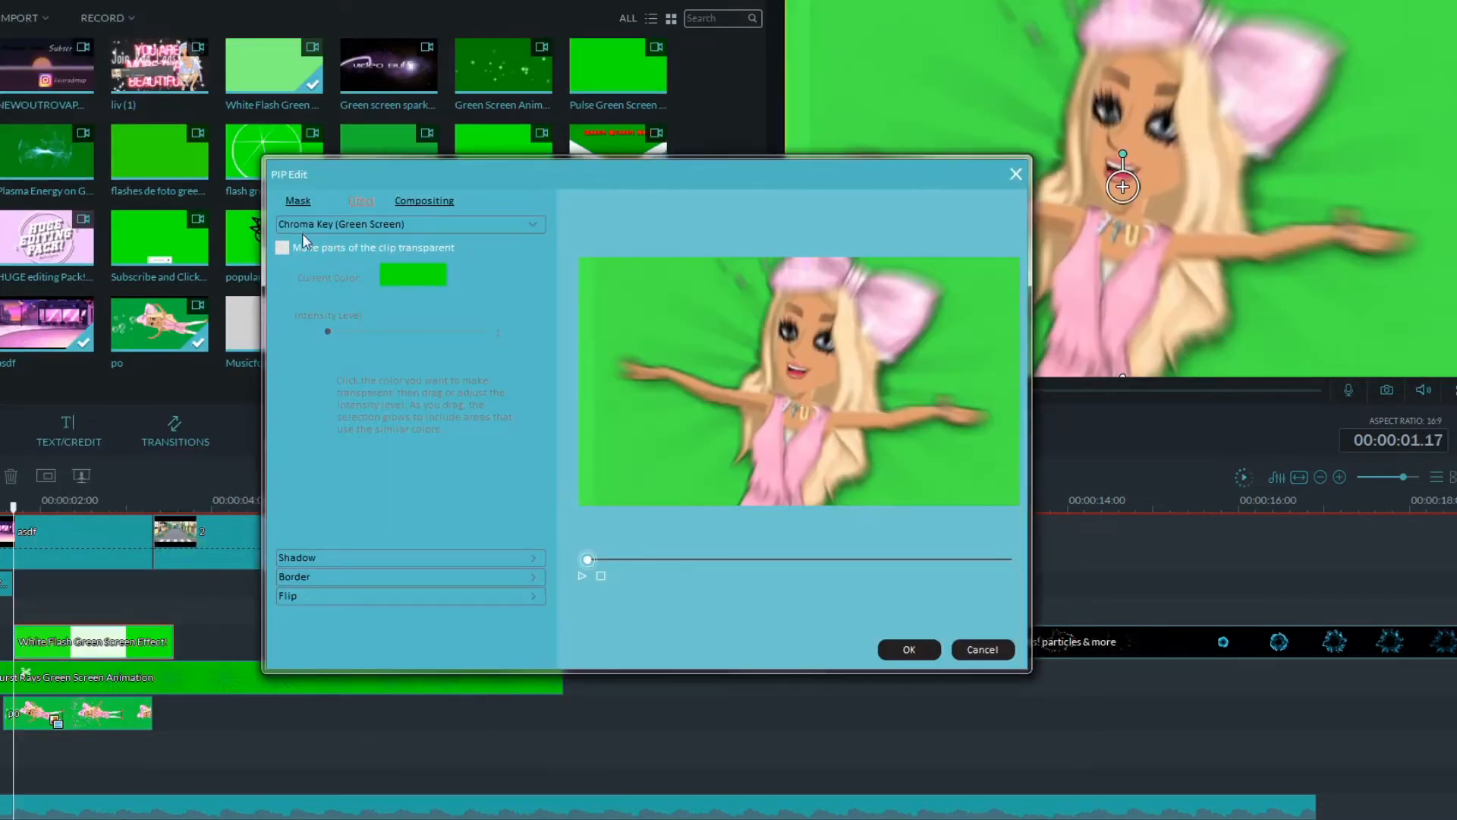
left_click(282, 248)
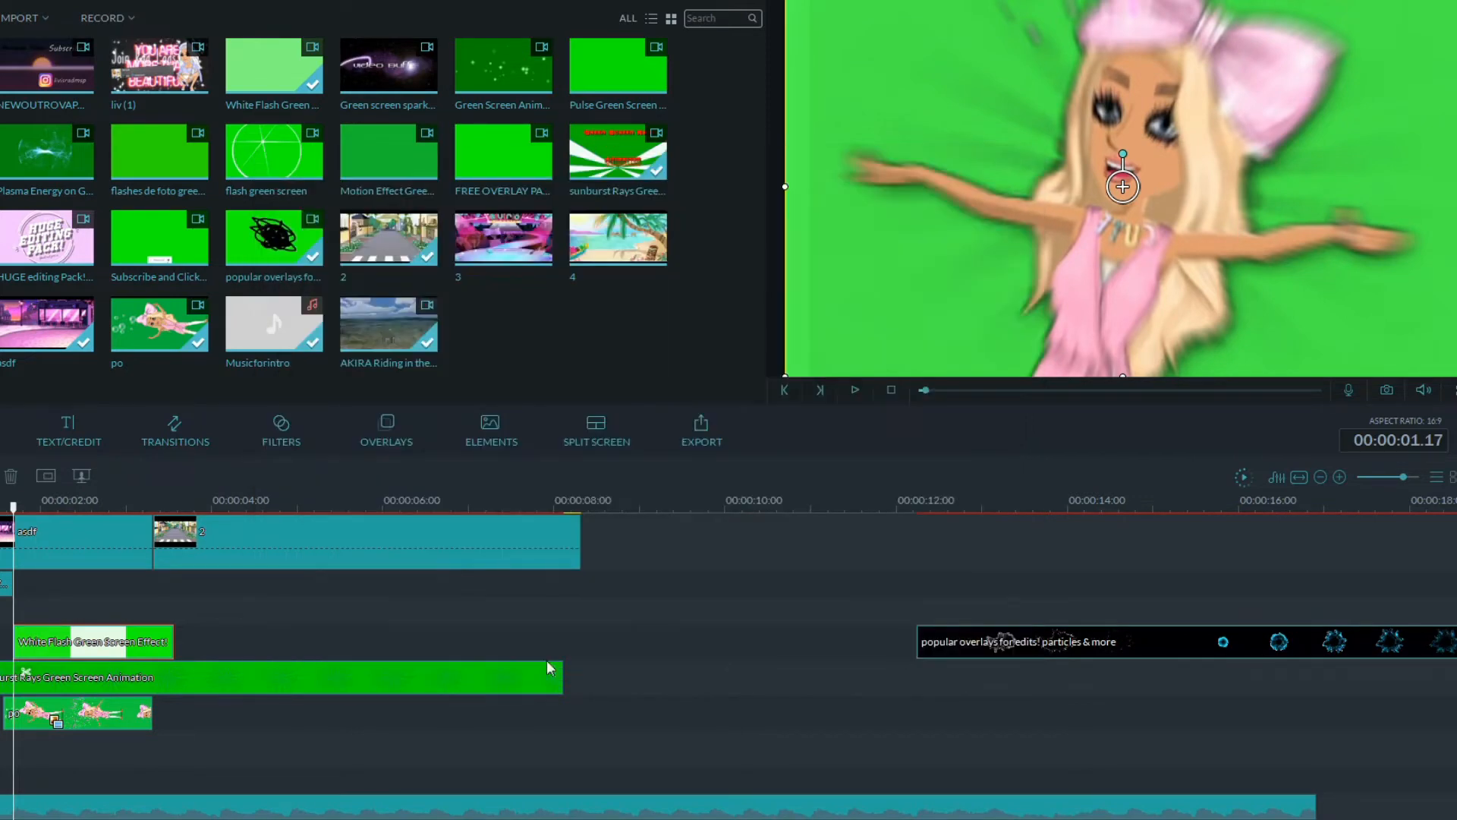
left_click(909, 649)
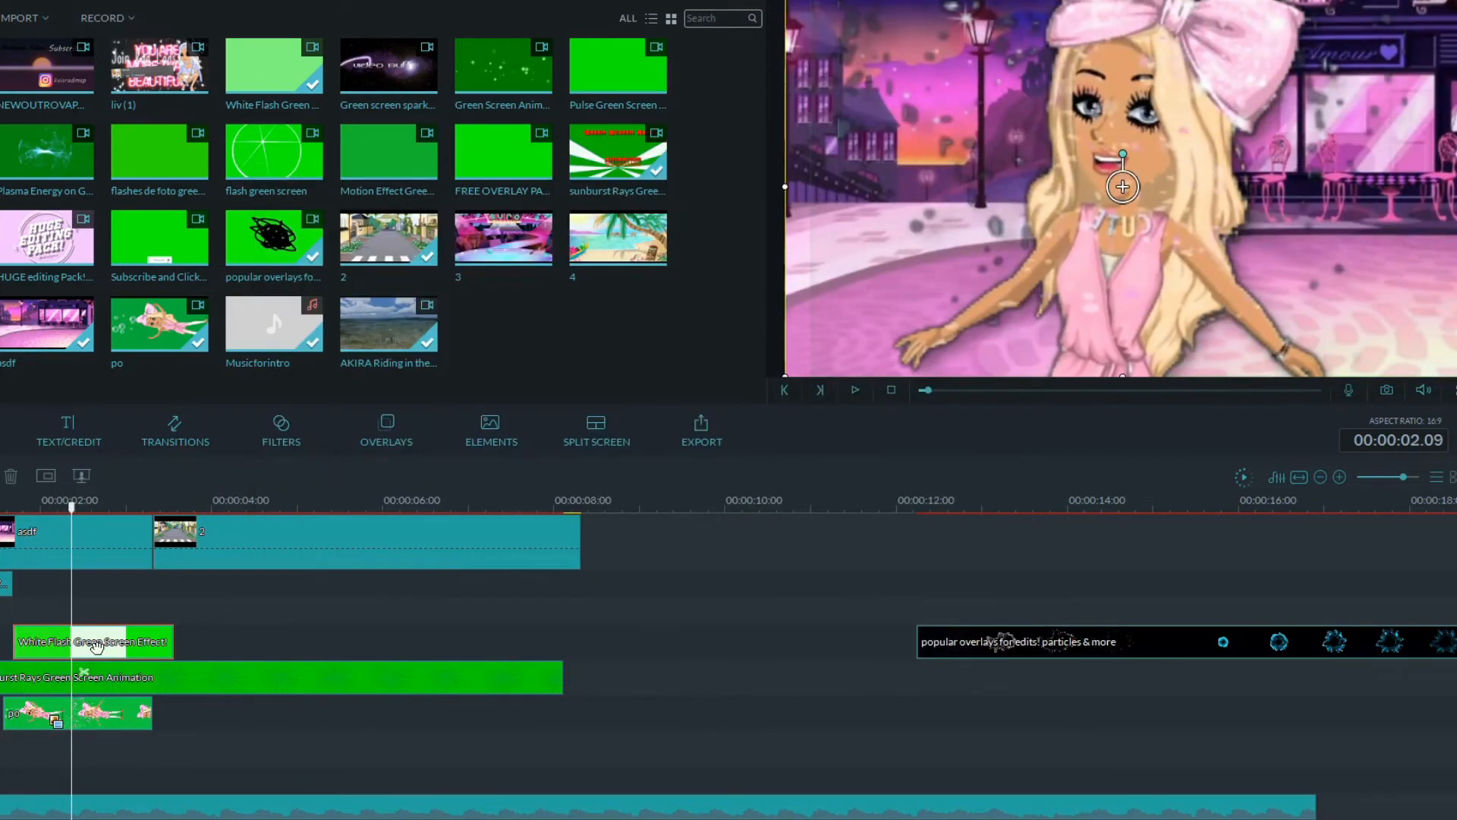
key("space")
left_click_drag(36, 502, 6, 504)
key("space")
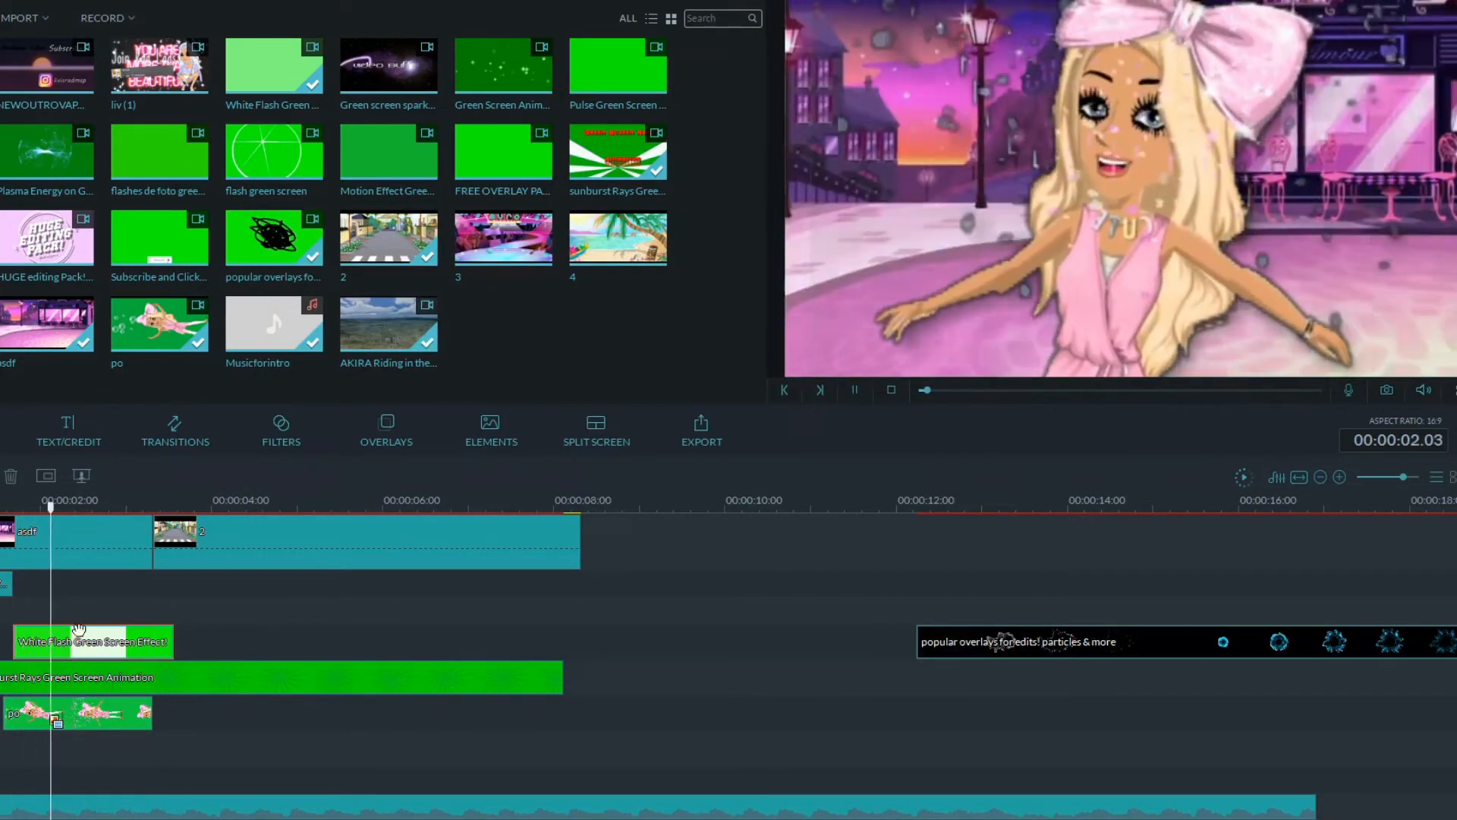
Split the White Flash overlay shortly after 00:00:02 and remove its remaining part.
key("space")
left_click(76, 673)
right_click(93, 651)
left_click(144, 486)
Duplicate the shortened White Flash overlay at about 00:00:02.11 on the track below "po" and play back both flashes.
left_click(36, 651)
key("space")
key("space")
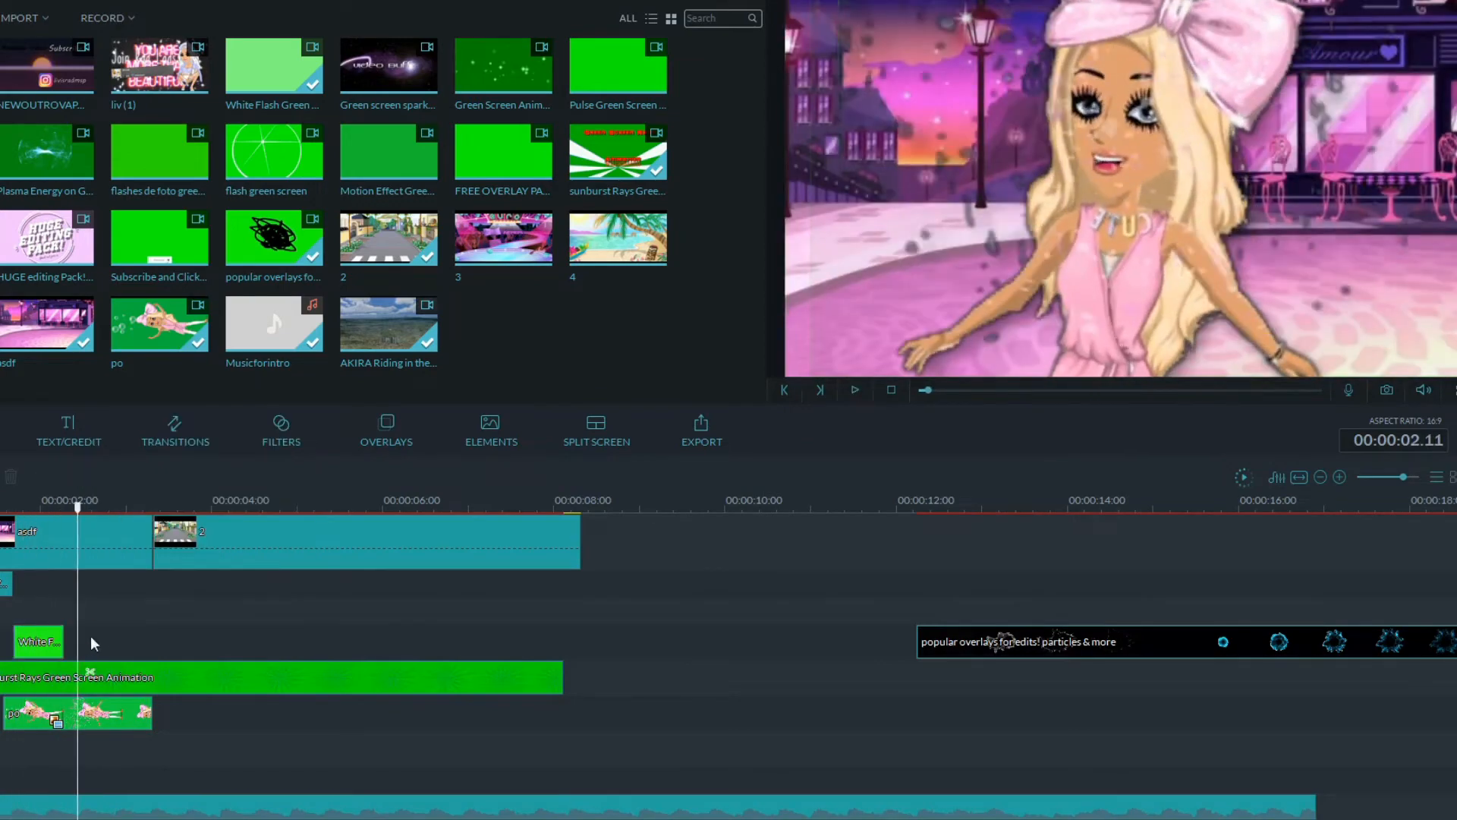
key("ctrl+v")
key("space")
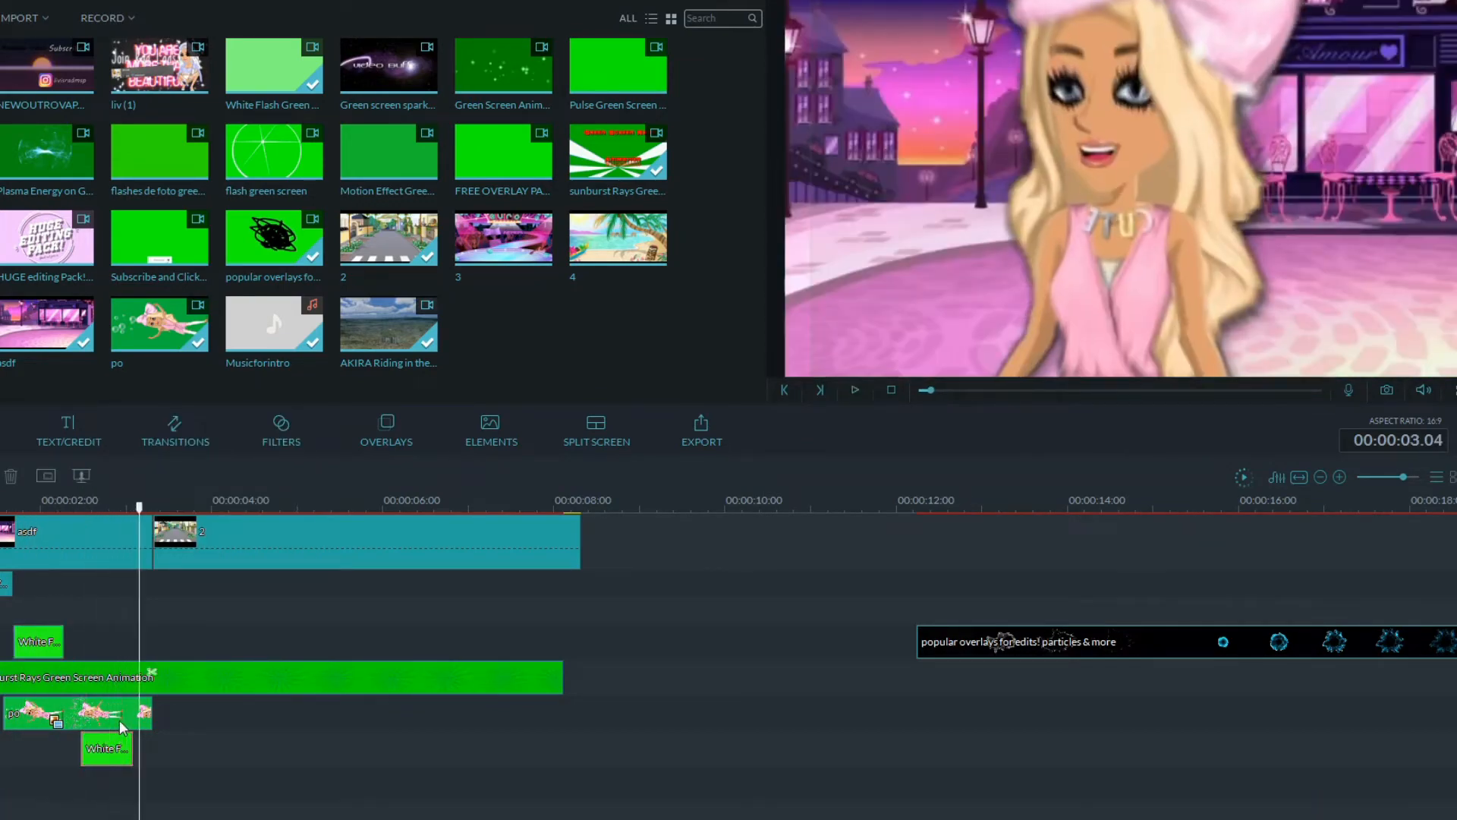
left_click_drag(194, 505, 1, 505)
key("space")
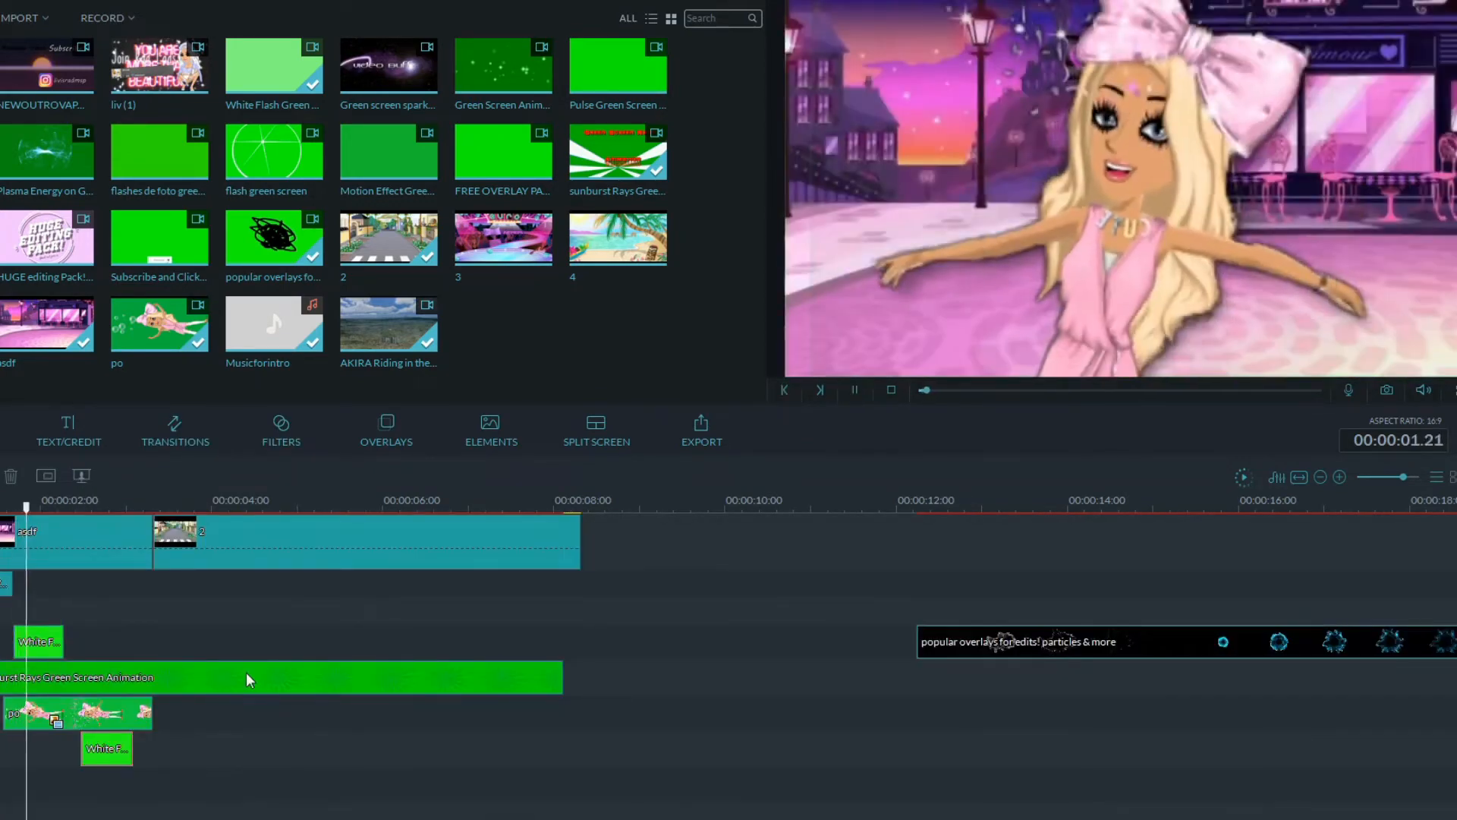
key("space")
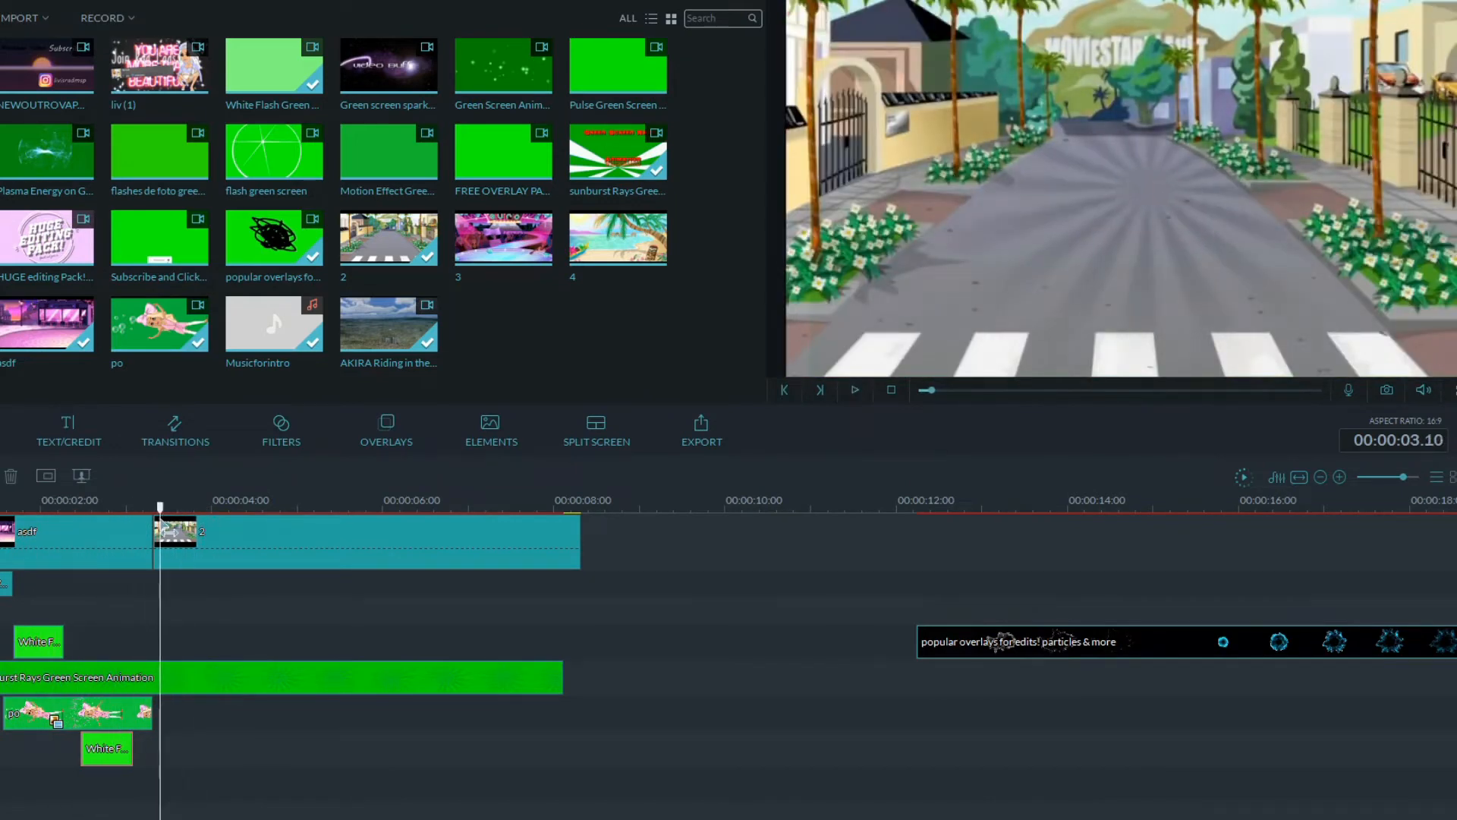
Split the sunburst Rays overlay at 00:00:03.08, where background "2" begins, and shift its second part upward in the picture.
left_click_drag(161, 525, 153, 527)
key("ctrl+b")
left_click(203, 678)
left_click_drag(983, 257, 942, 168)
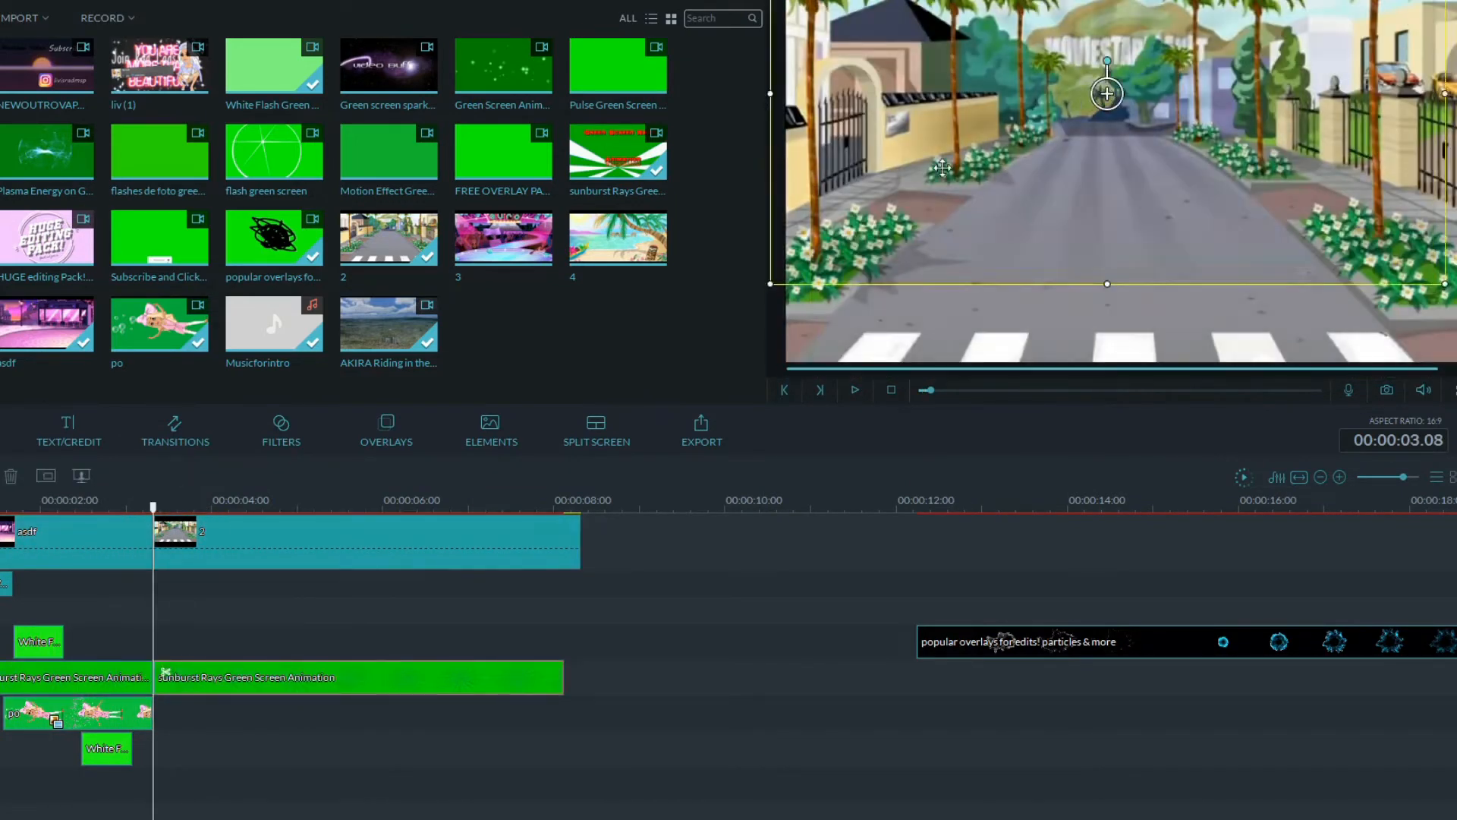
Play back the edit from the start to check the flashes and the sunburst rays.
left_click_drag(931, 390, 920, 390)
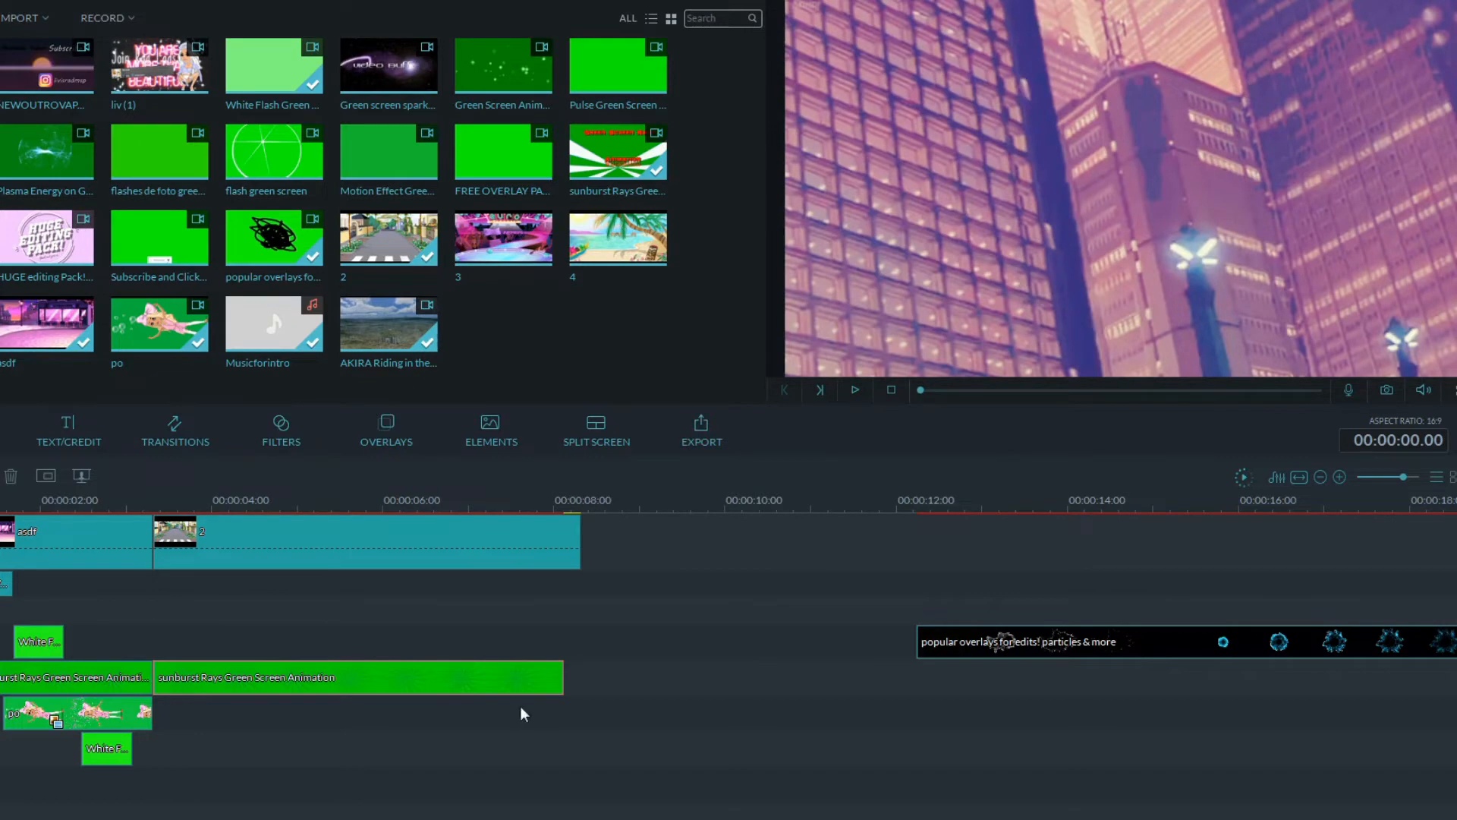
key("space")
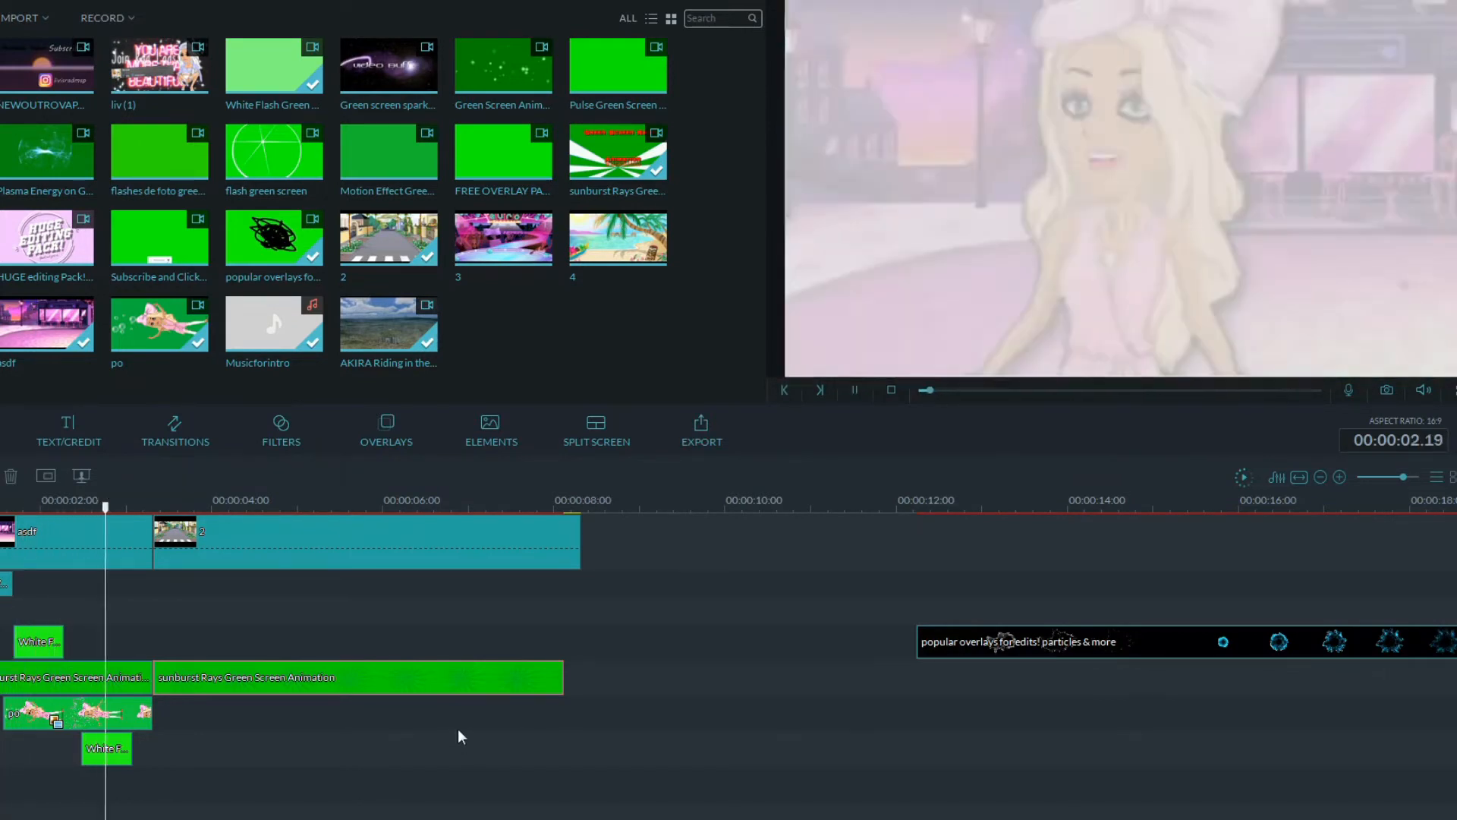
key("space")
left_click(234, 767)
key("space")
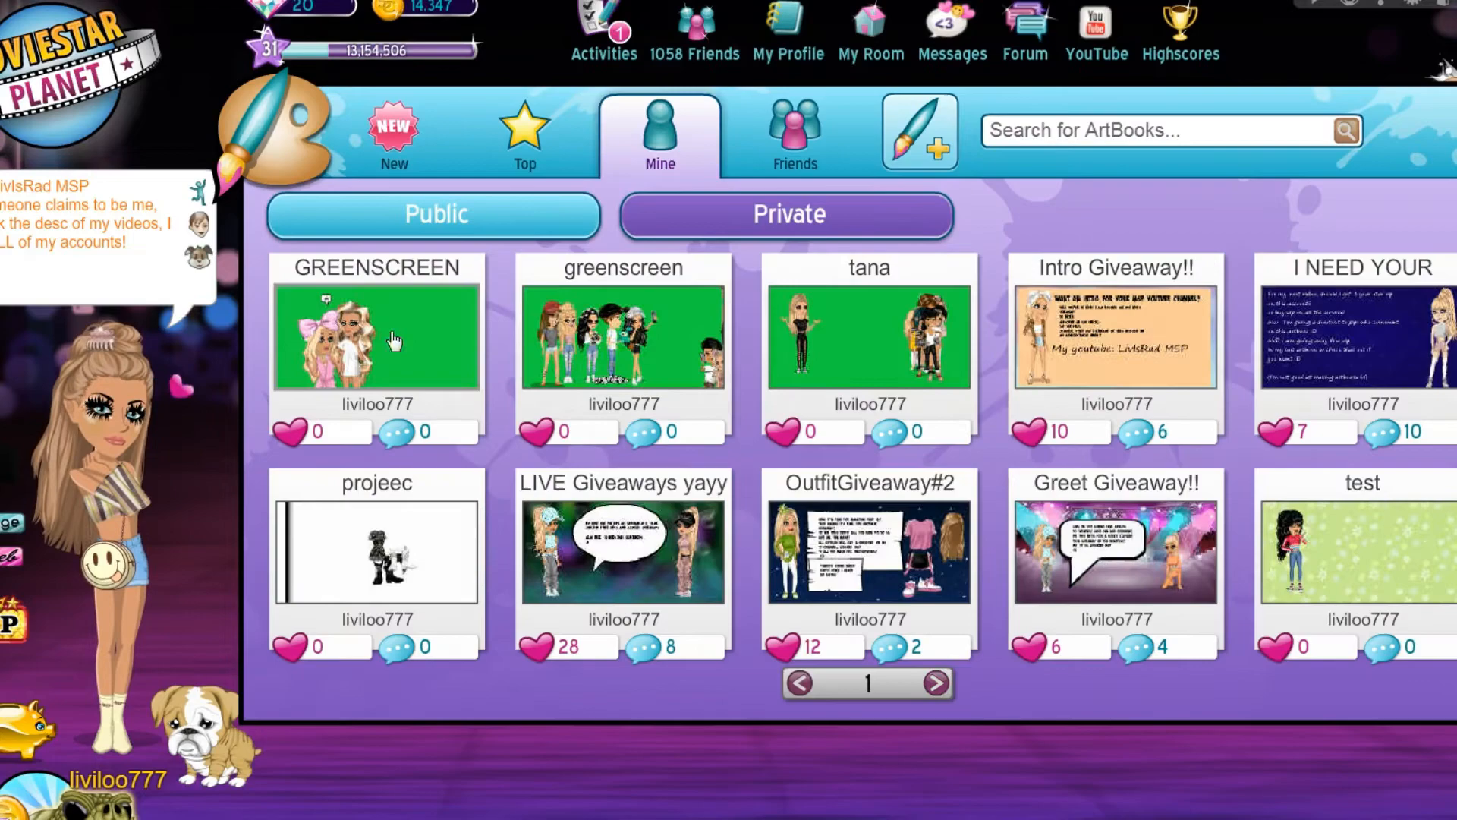
Switch to MovieStarPlanet, open the GREENSCREEN ArtBook for editing and give the character in the white shirt the Tiara Crown pose.
left_click(394, 341)
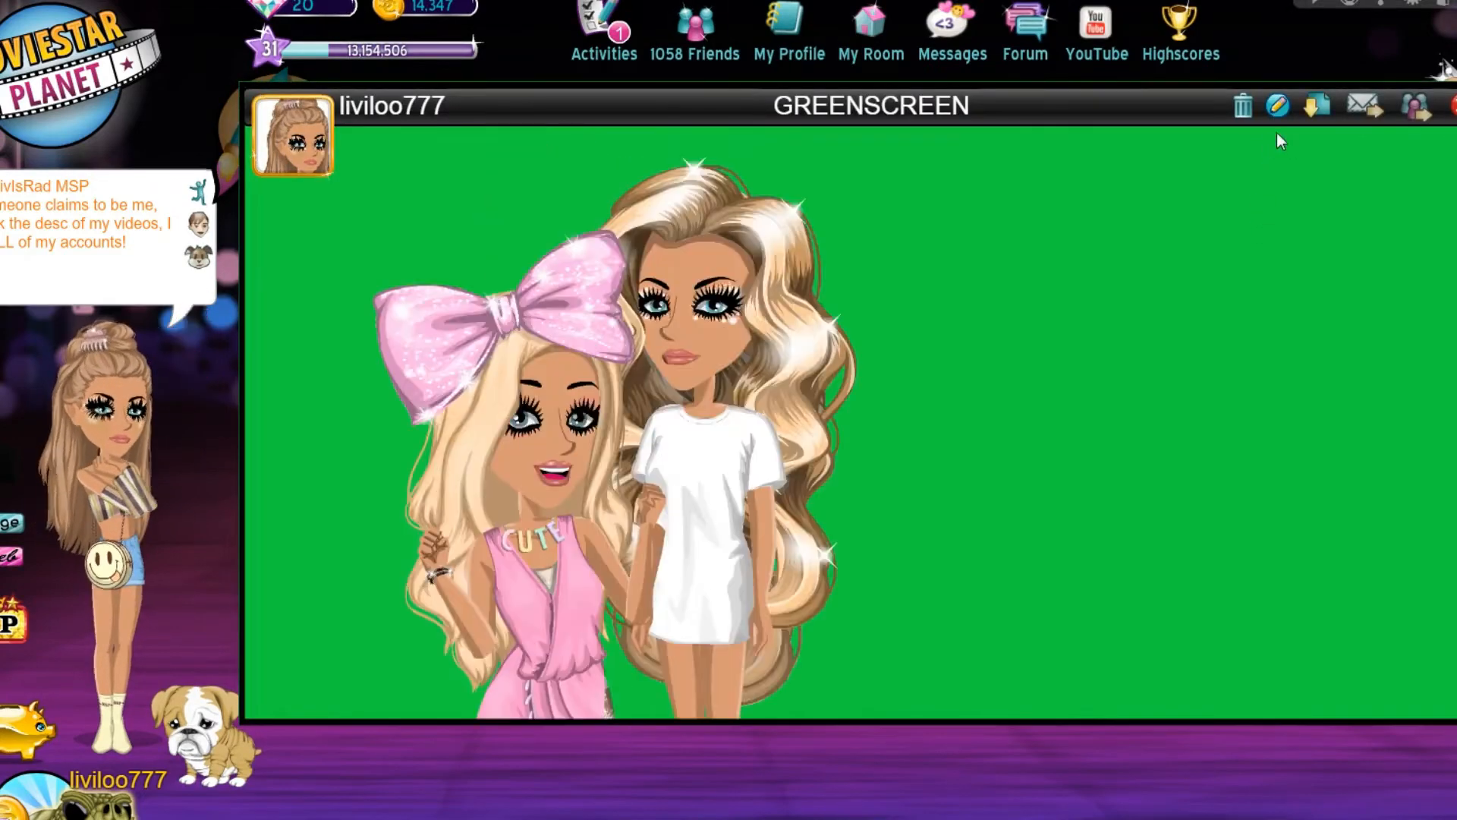
left_click(1280, 108)
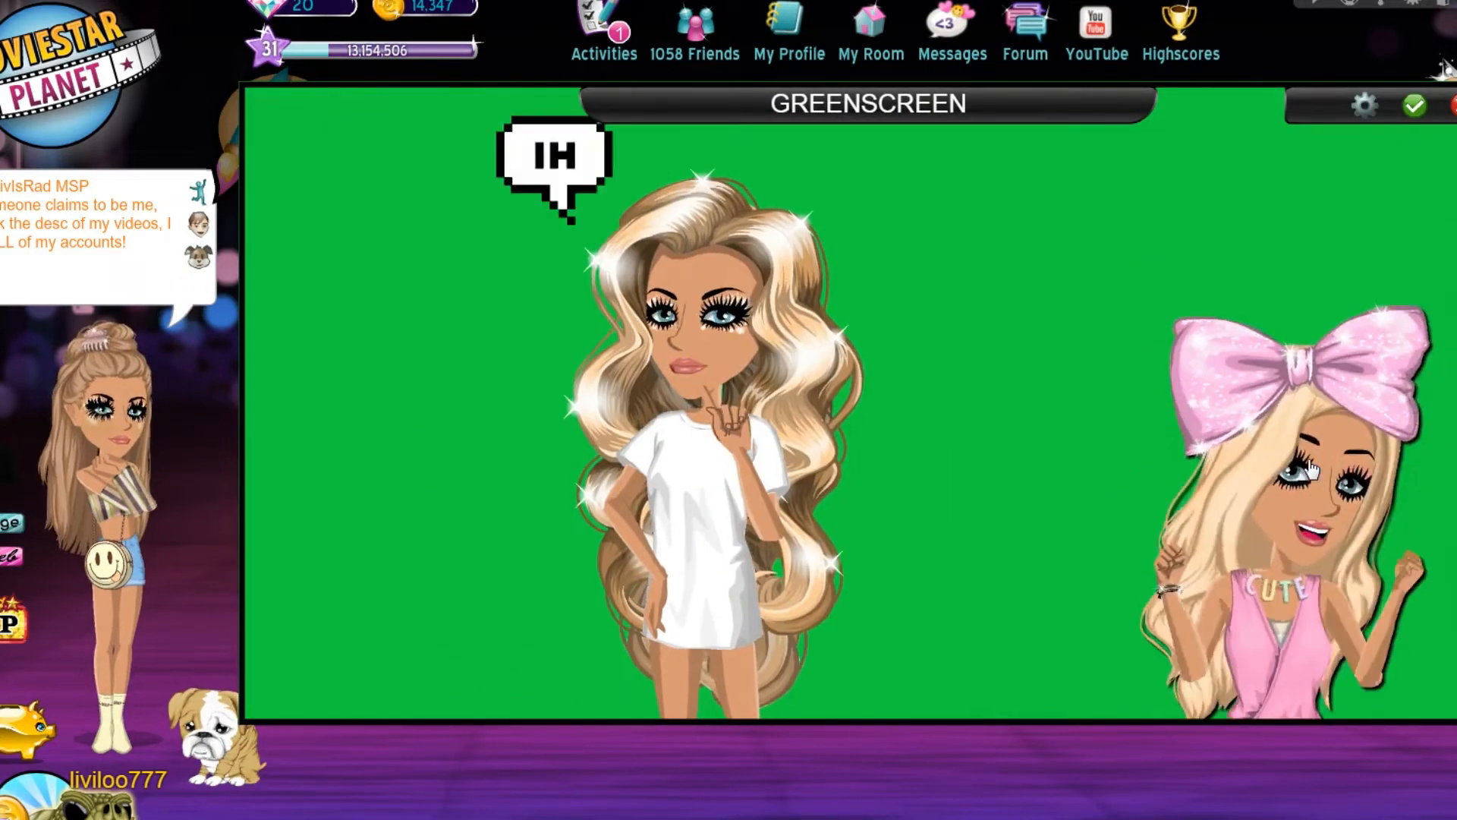
left_click(1148, 460)
left_click(1147, 461)
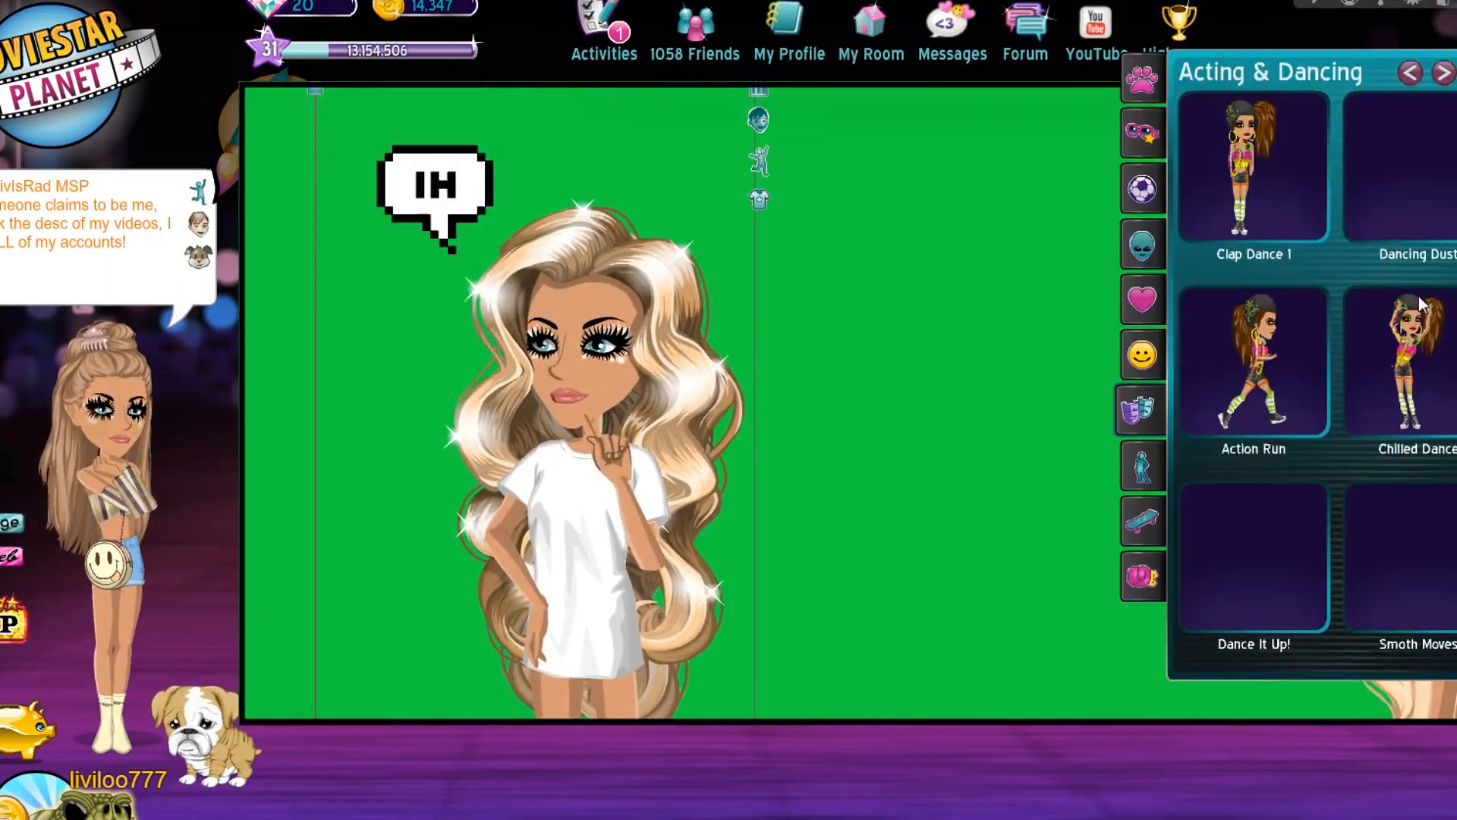
left_click(1132, 507)
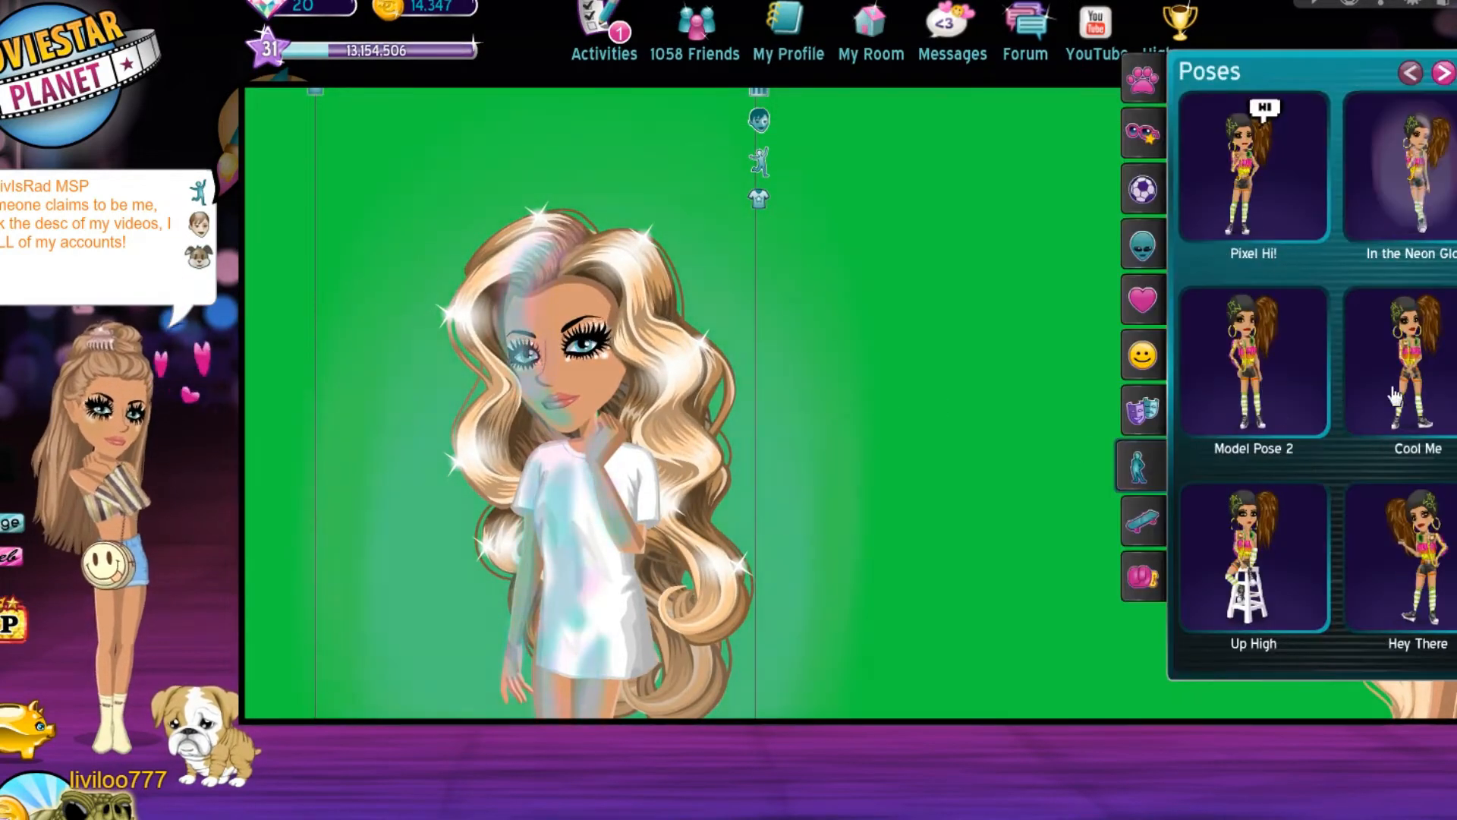
left_click(1442, 74)
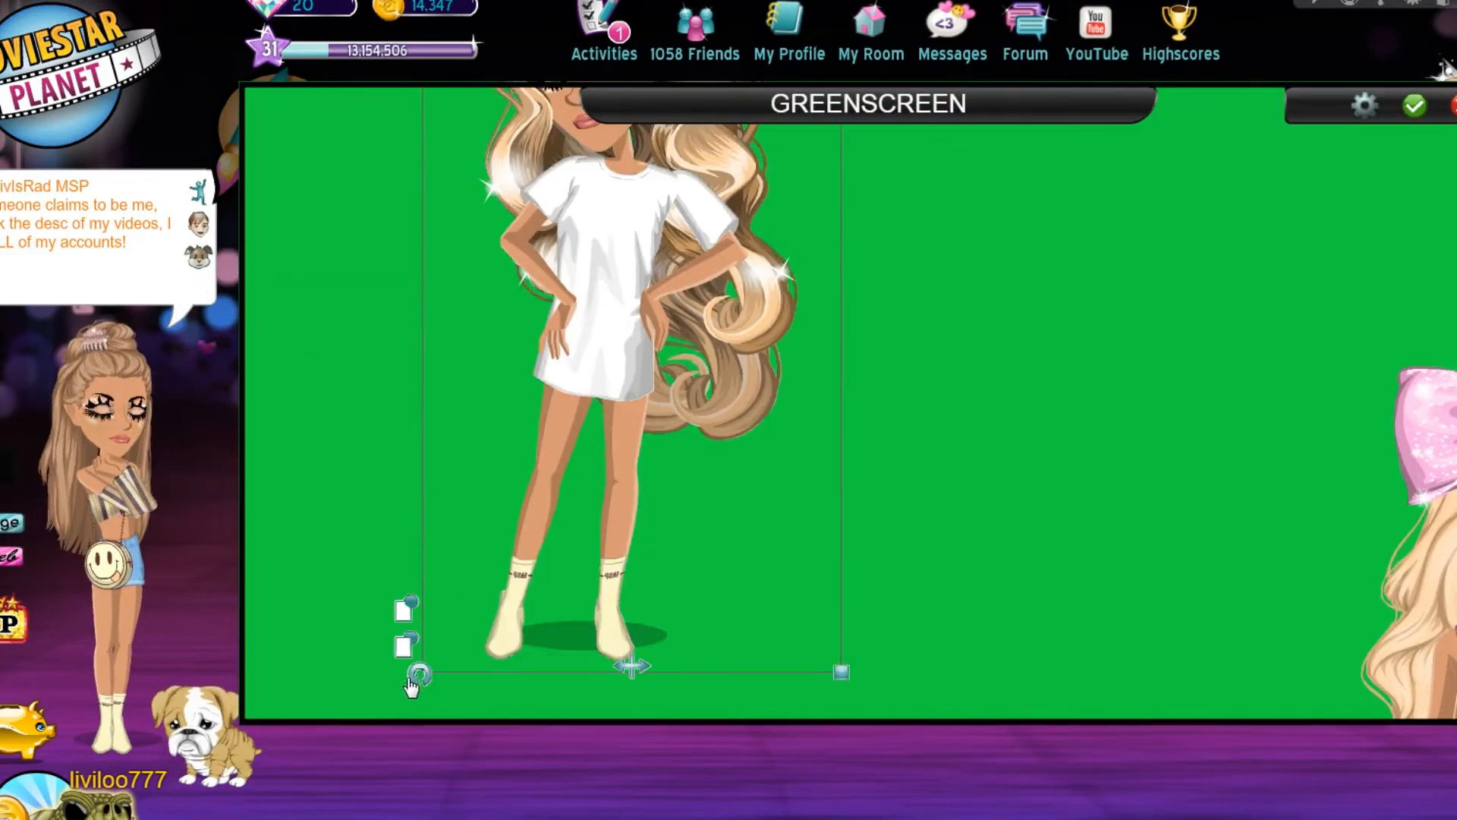
Rotate the white-shirt character onto its side, enlarge it and position it across the green background.
left_click_drag(413, 676, 1187, 576)
left_click_drag(902, 378, 922, 377)
left_click_drag(660, 329, 694, 525)
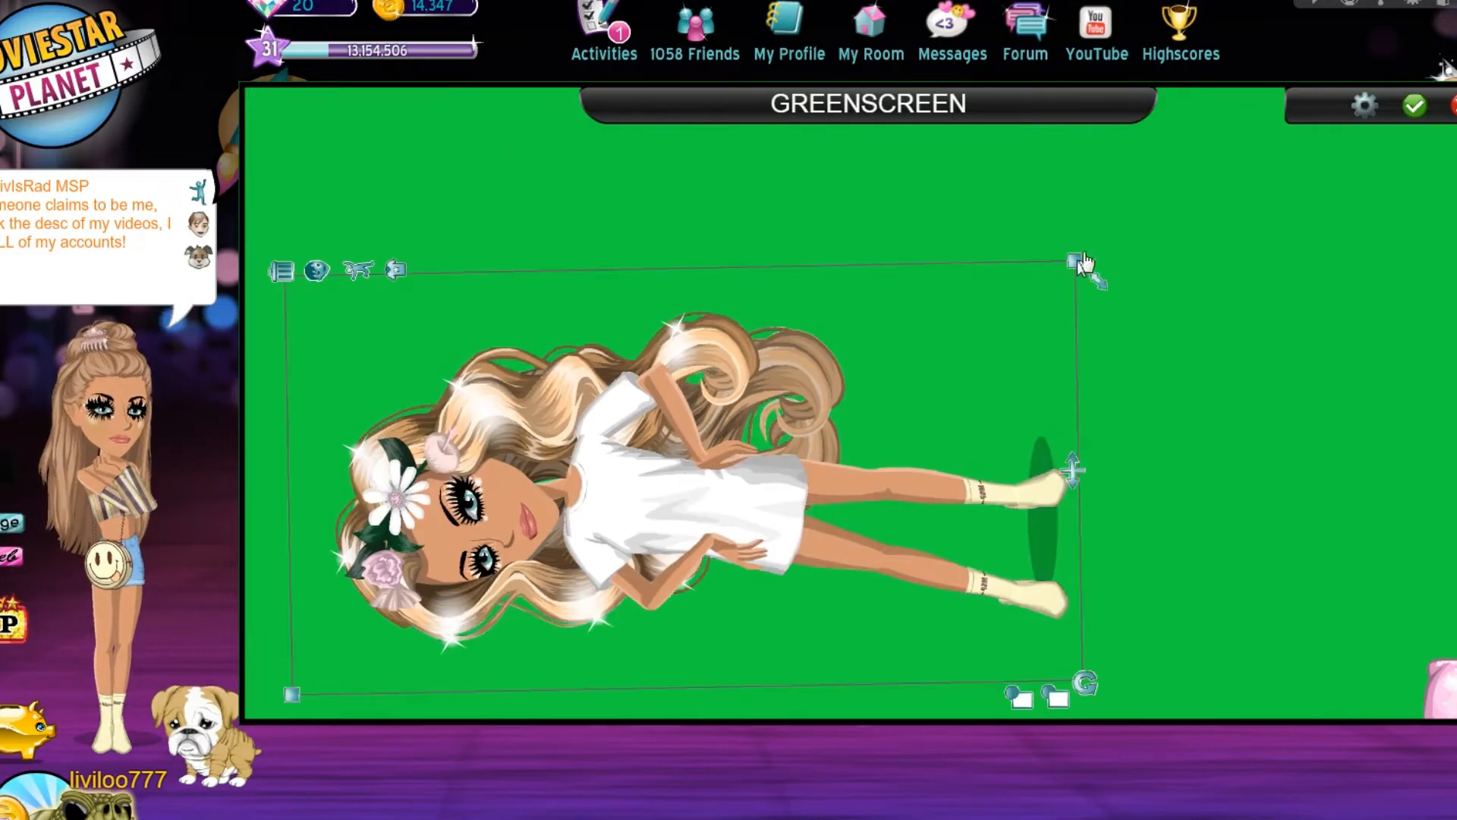
left_click_drag(1084, 267, 1398, 90)
left_click_drag(792, 322, 688, 391)
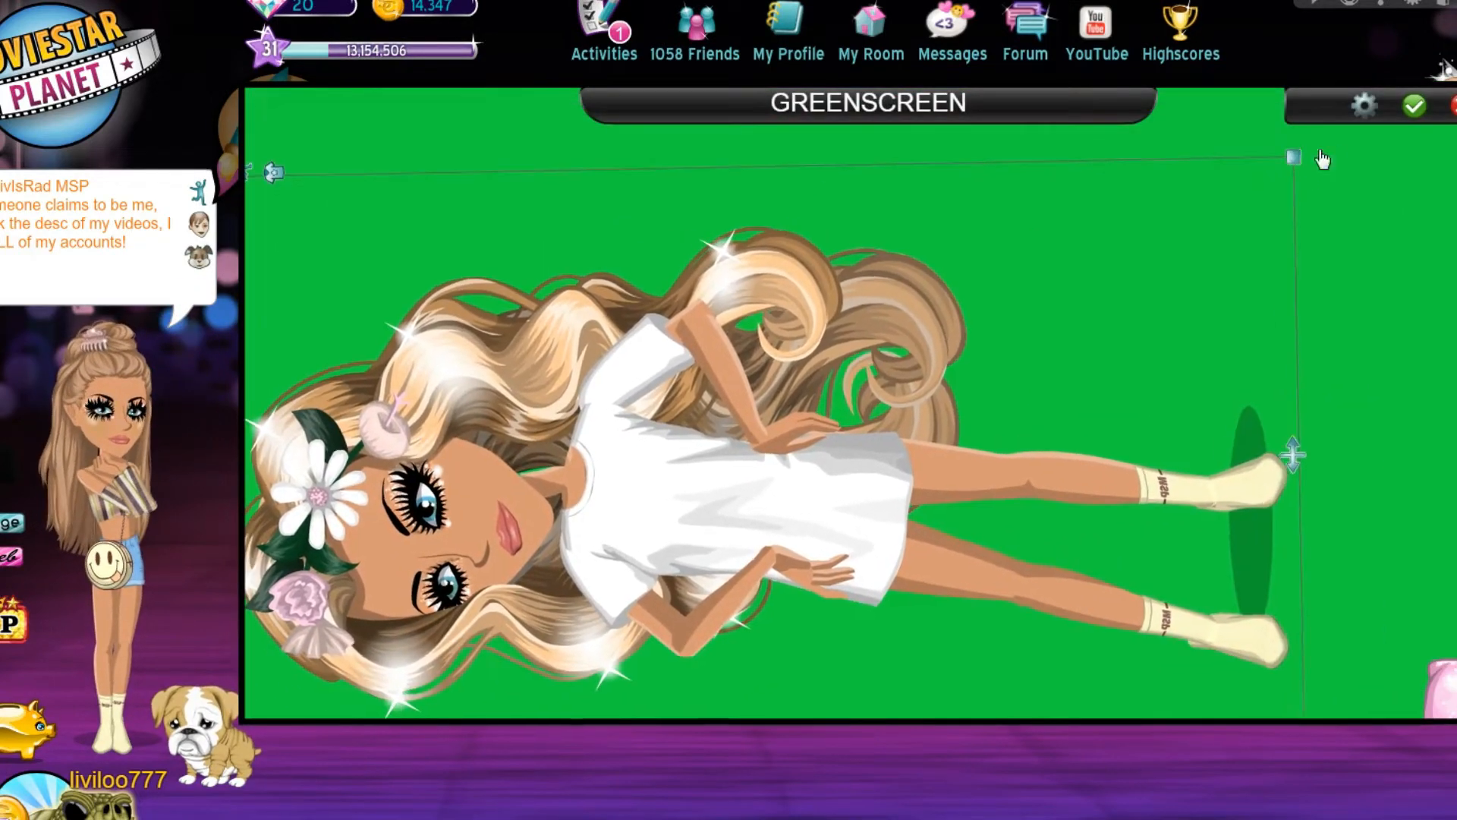
left_click_drag(1296, 157, 1311, 146)
left_click_drag(744, 379, 928, 283)
Screen-record the sideways character performing the Tiara Crown pose and import the capture into Filmora.
left_click(422, 107)
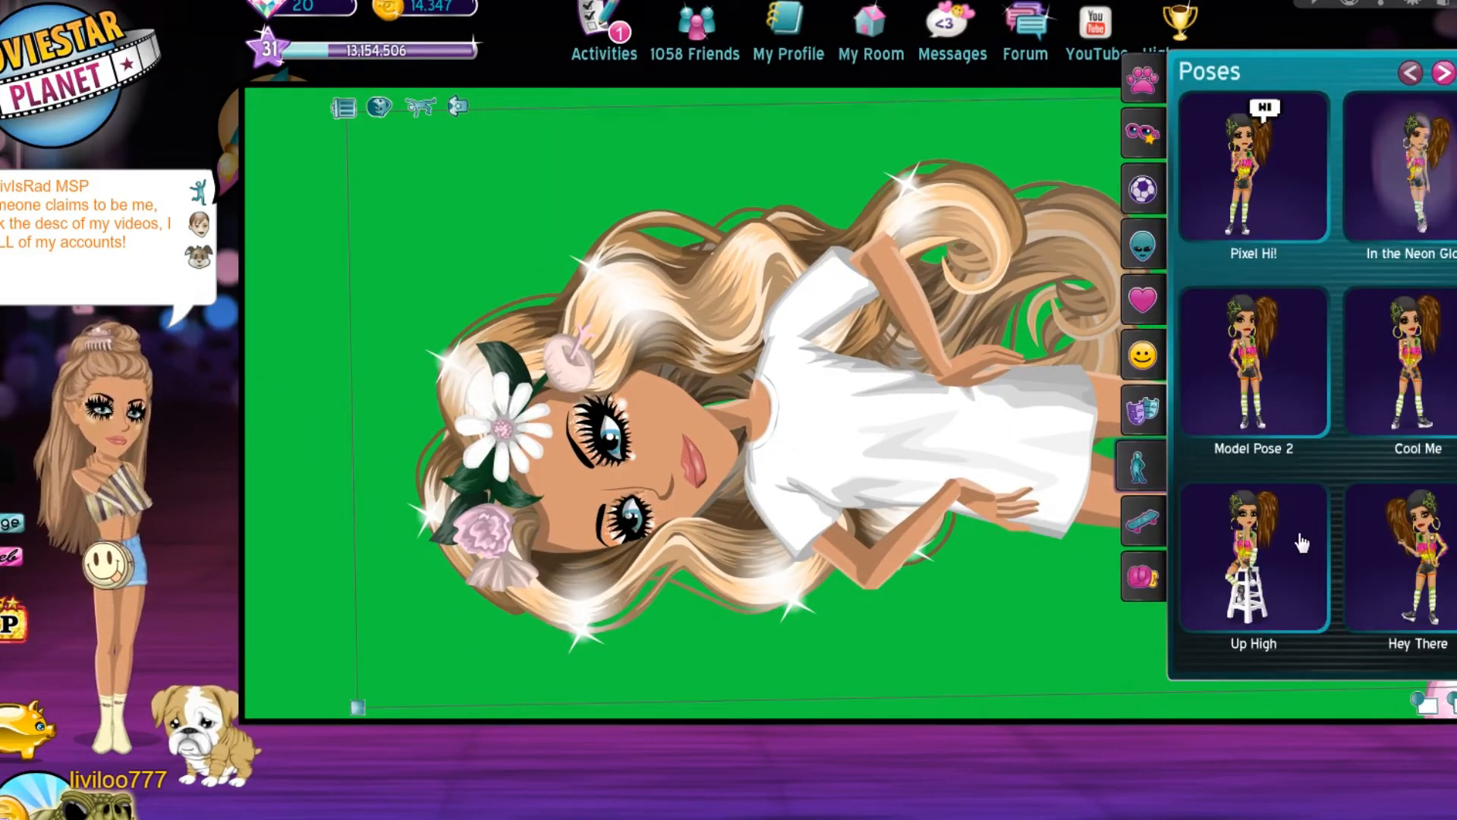
left_click(1443, 74)
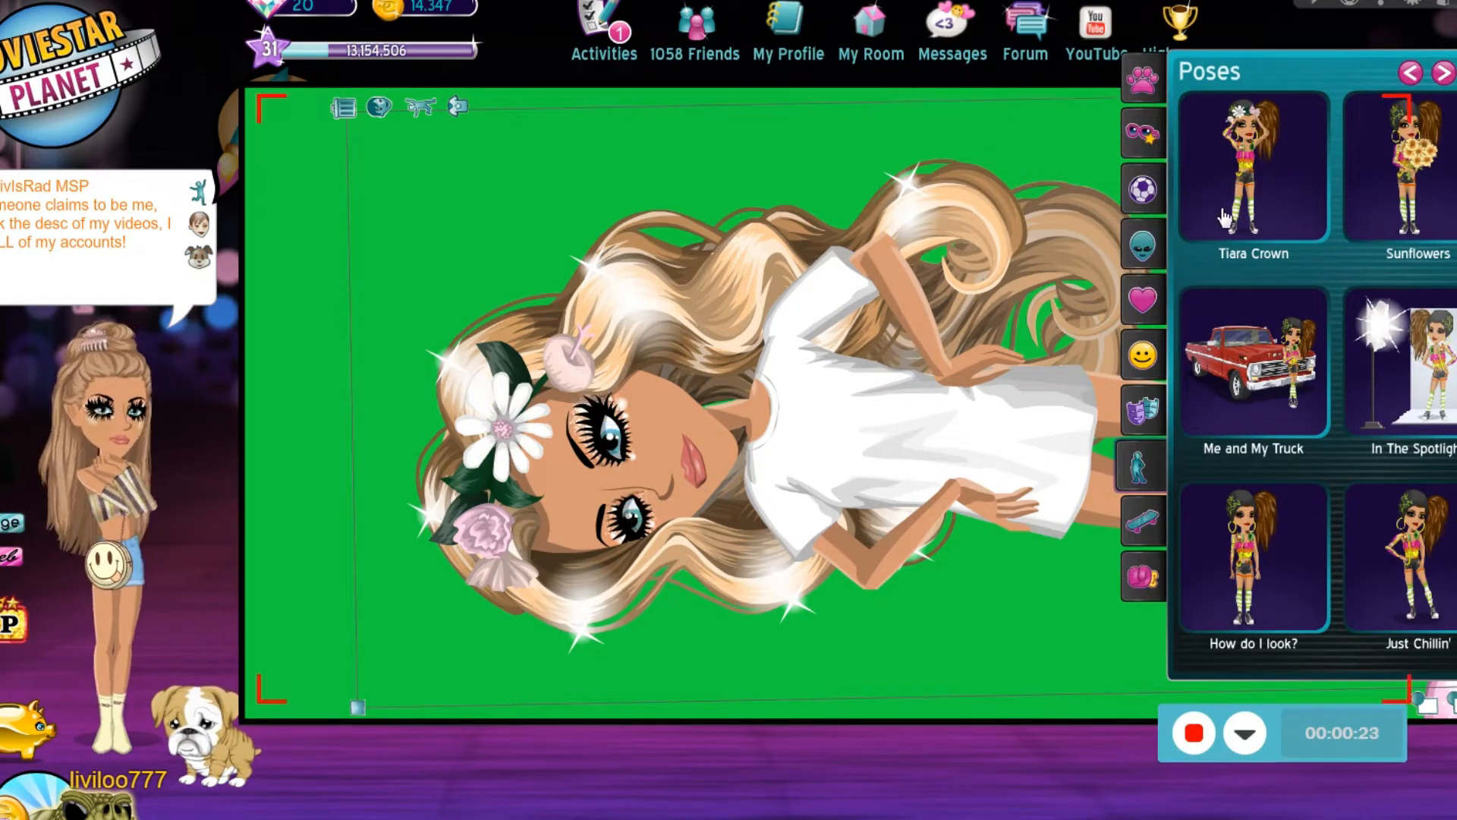
left_click(1038, 552)
left_click_drag(1193, 230, 1190, 163)
left_click_drag(837, 343, 806, 388)
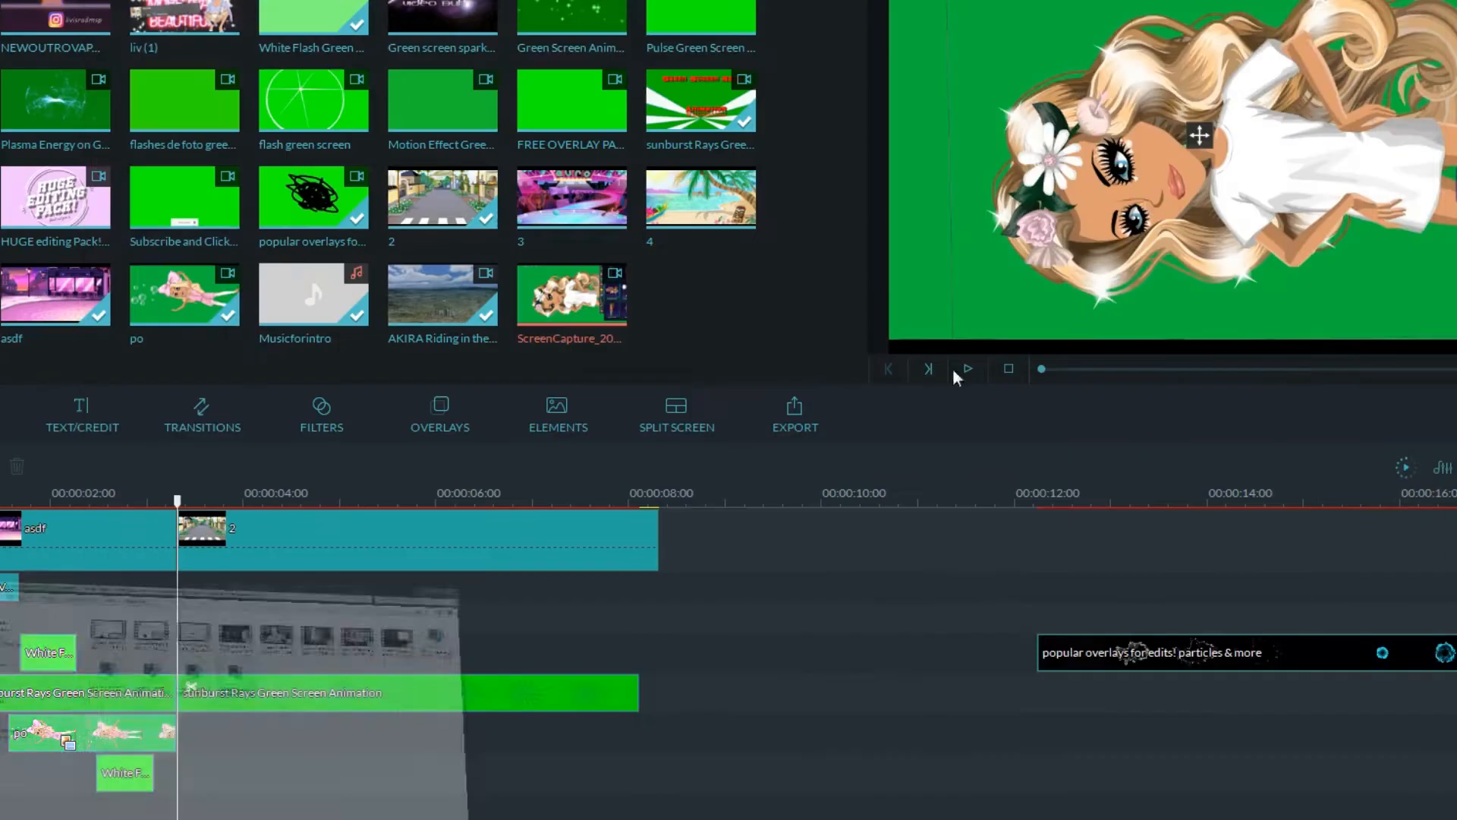
Place the ScreenCapture clip directly after "po", split it at 00:00:15.24, delete the first part and close the gap.
left_click_drag(541, 334, 182, 734)
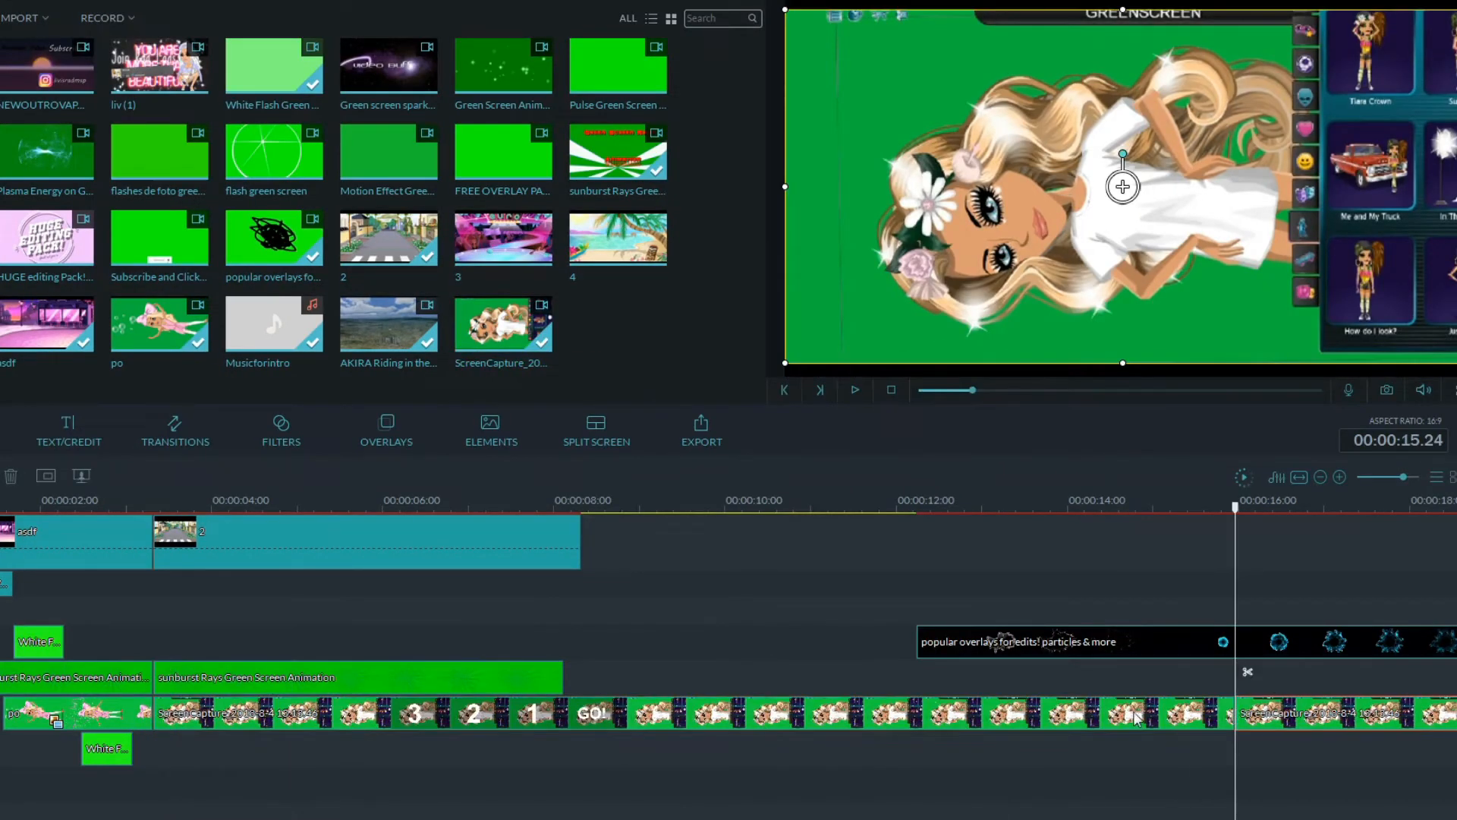
left_click(1137, 718)
key("Delete")
left_click_drag(1341, 725, 259, 725)
Split the ScreenCapture clip at 00:00:18.05, delete the part before the cut and move the remainder directly after "po".
left_click_drag(154, 507, 1427, 507)
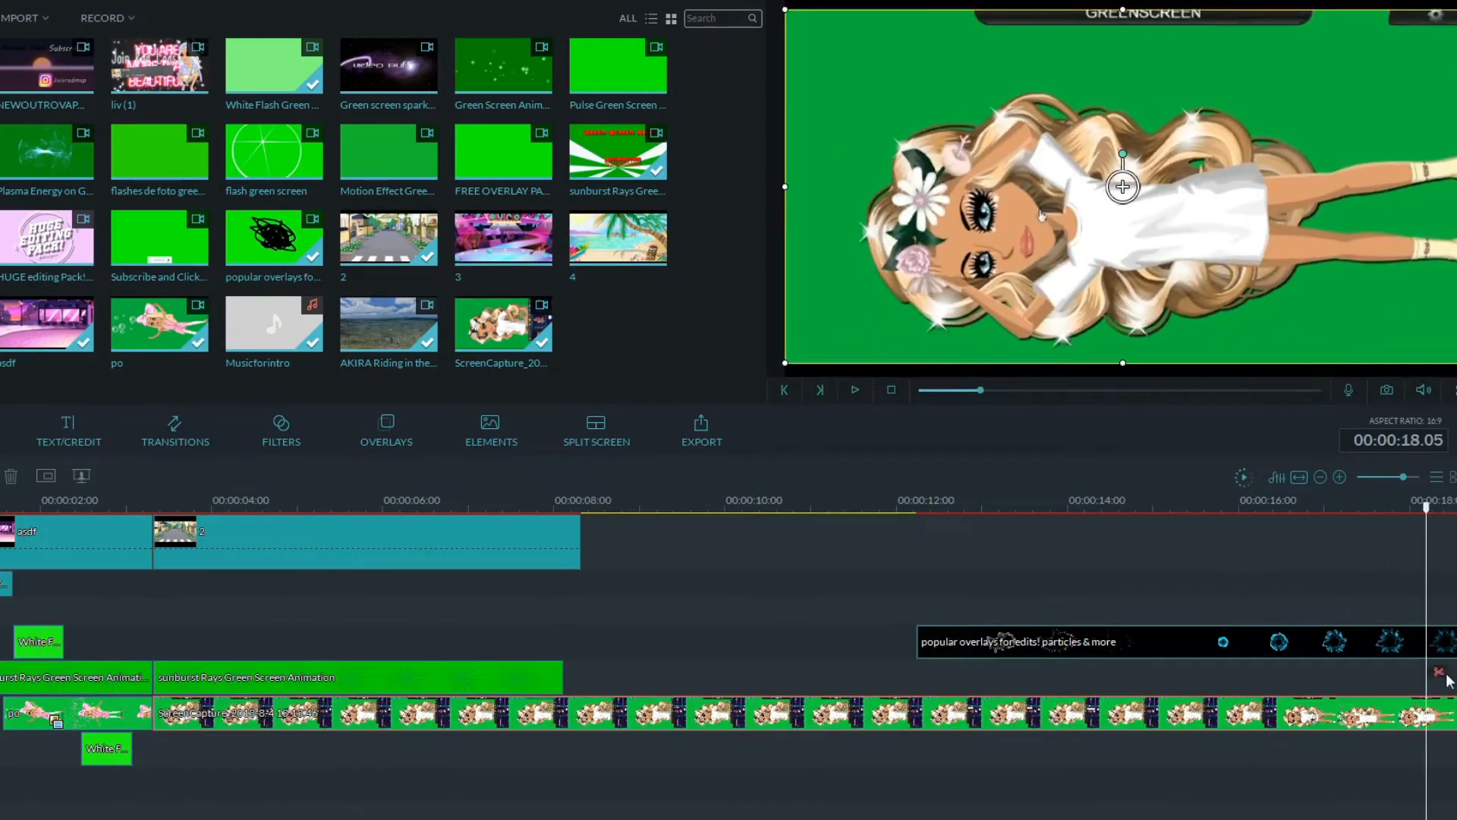
left_click(1440, 673)
right_click(1258, 718)
left_click(1313, 531)
left_click_drag(1444, 714, 1237, 657)
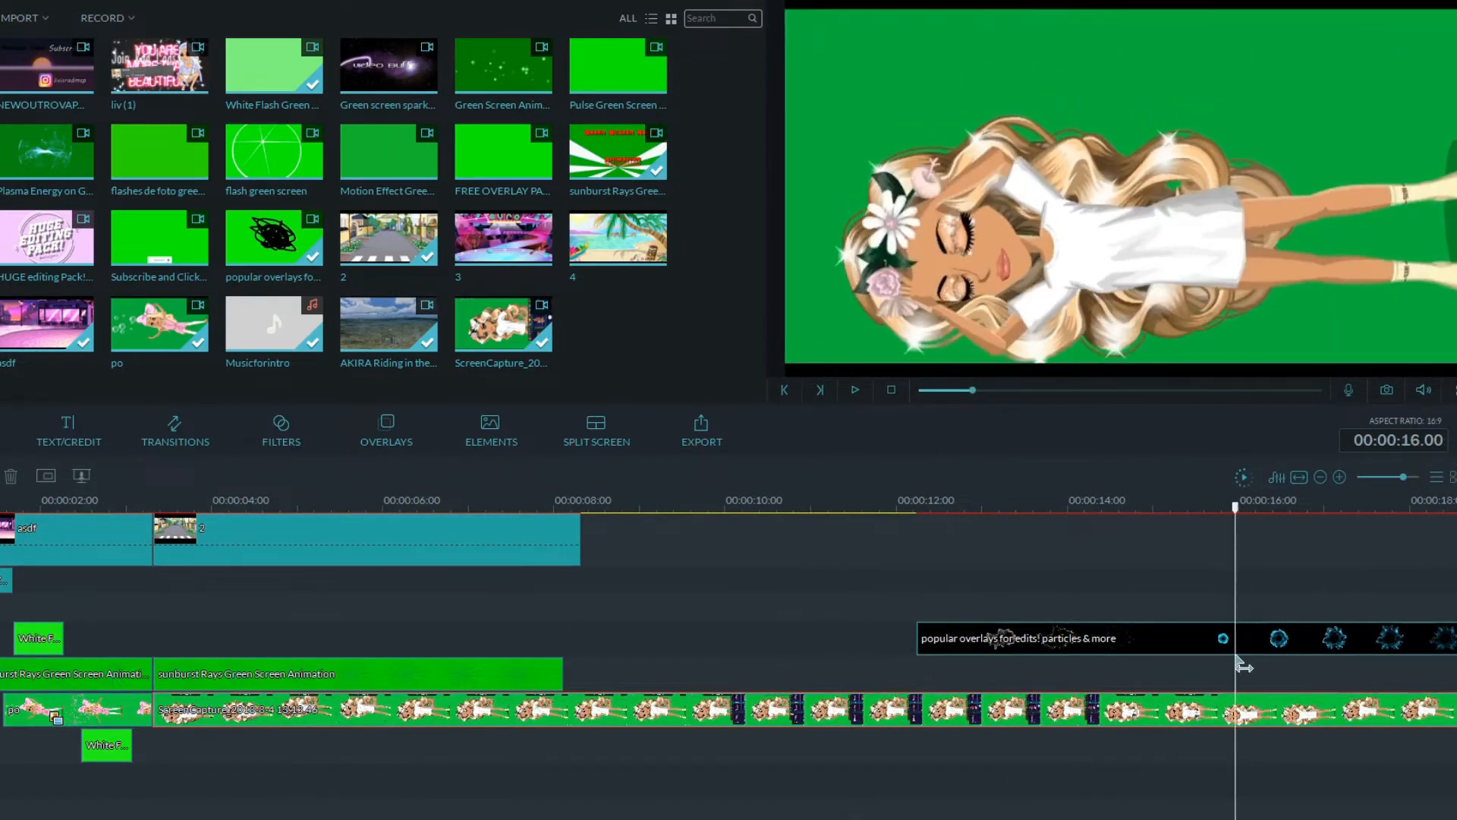
Split the ScreenCapture clip at 00:00:16.00, delete the part before it and move the rest back to 00:00:03.08.
left_click(1247, 672)
right_click(936, 724)
left_click(990, 531)
left_click_drag(1298, 706, 215, 695)
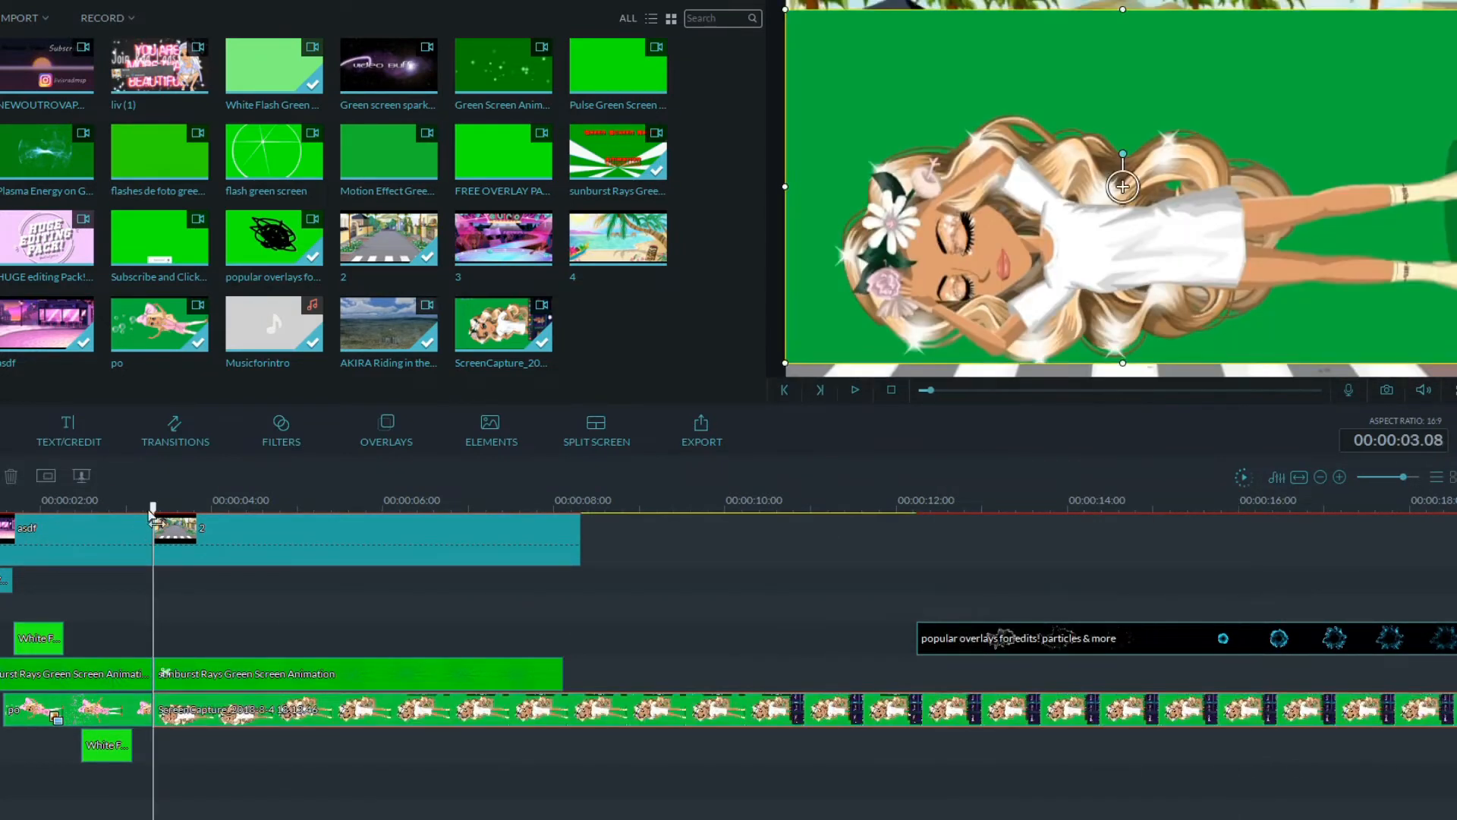
Cut the ScreenCapture clip once more, delete the unwanted footage and keep the remainder directly after "po", ending at about 00:00:09.
left_click_drag(153, 507, 598, 739)
left_click(1258, 674)
right_click(1186, 716)
left_click(1241, 531)
left_click_drag(228, 709, 228, 709)
Make the green background of the ScreenCapture clip transparent with Chroma Key at an intensity level of 30.
double_click(228, 709)
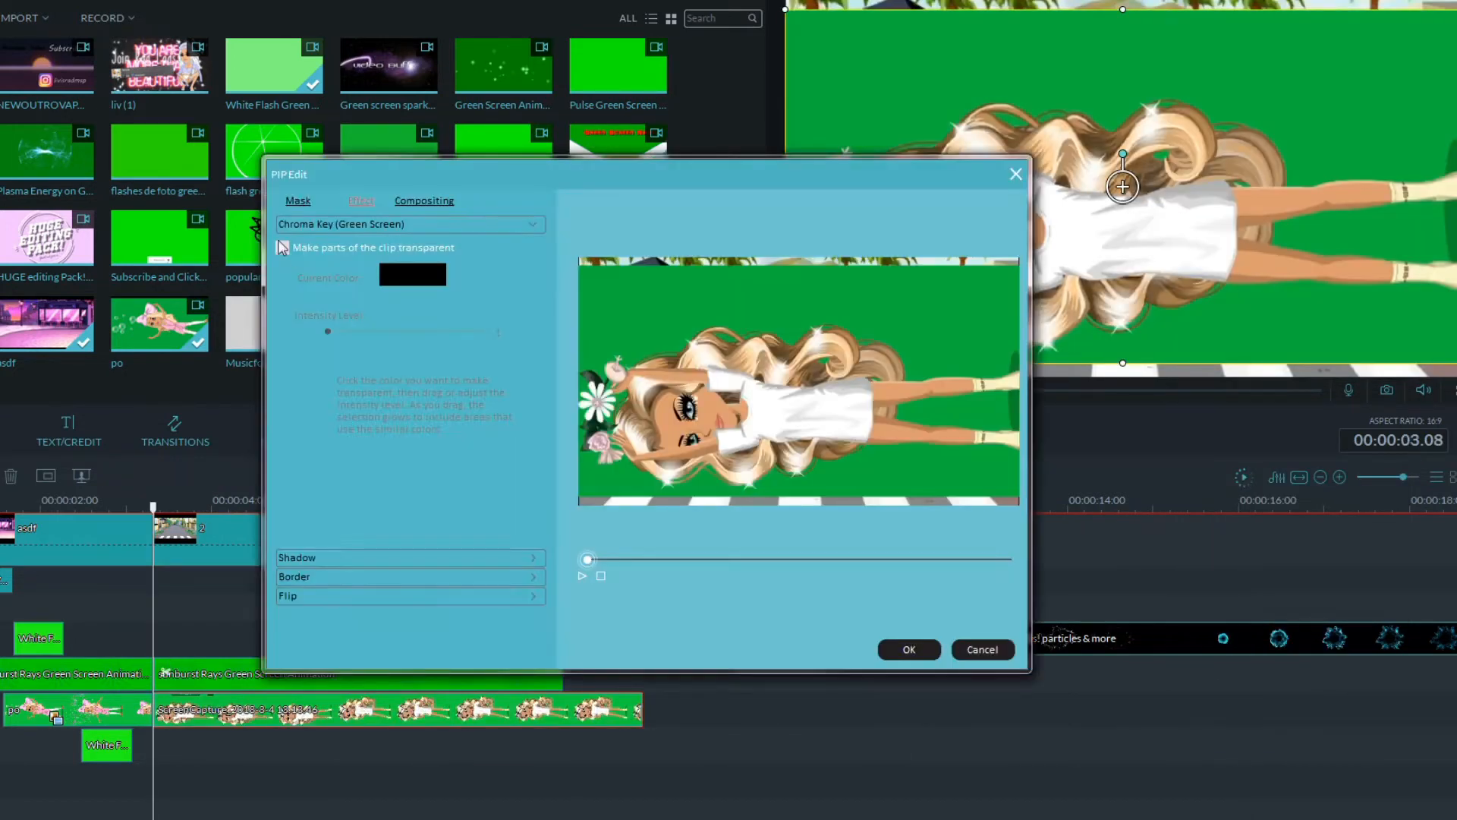
left_click(282, 248)
left_click_drag(333, 331, 374, 331)
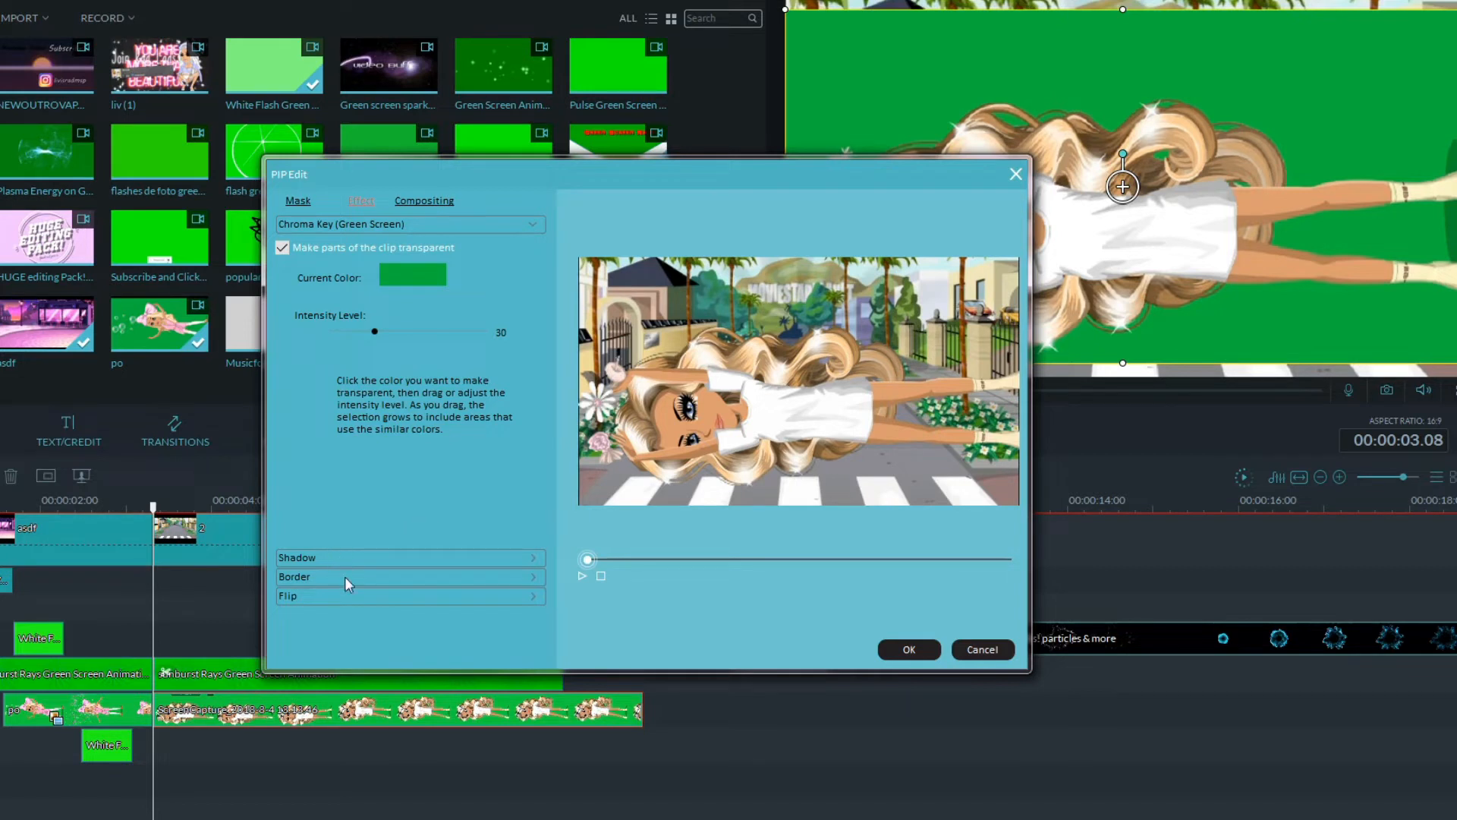
Apply a border to the ScreenCapture clip with black start and end gradient colours, distance 1, blur 0 and transparency 32.
left_click(361, 423)
left_click(355, 449)
left_click(461, 425)
left_click(454, 450)
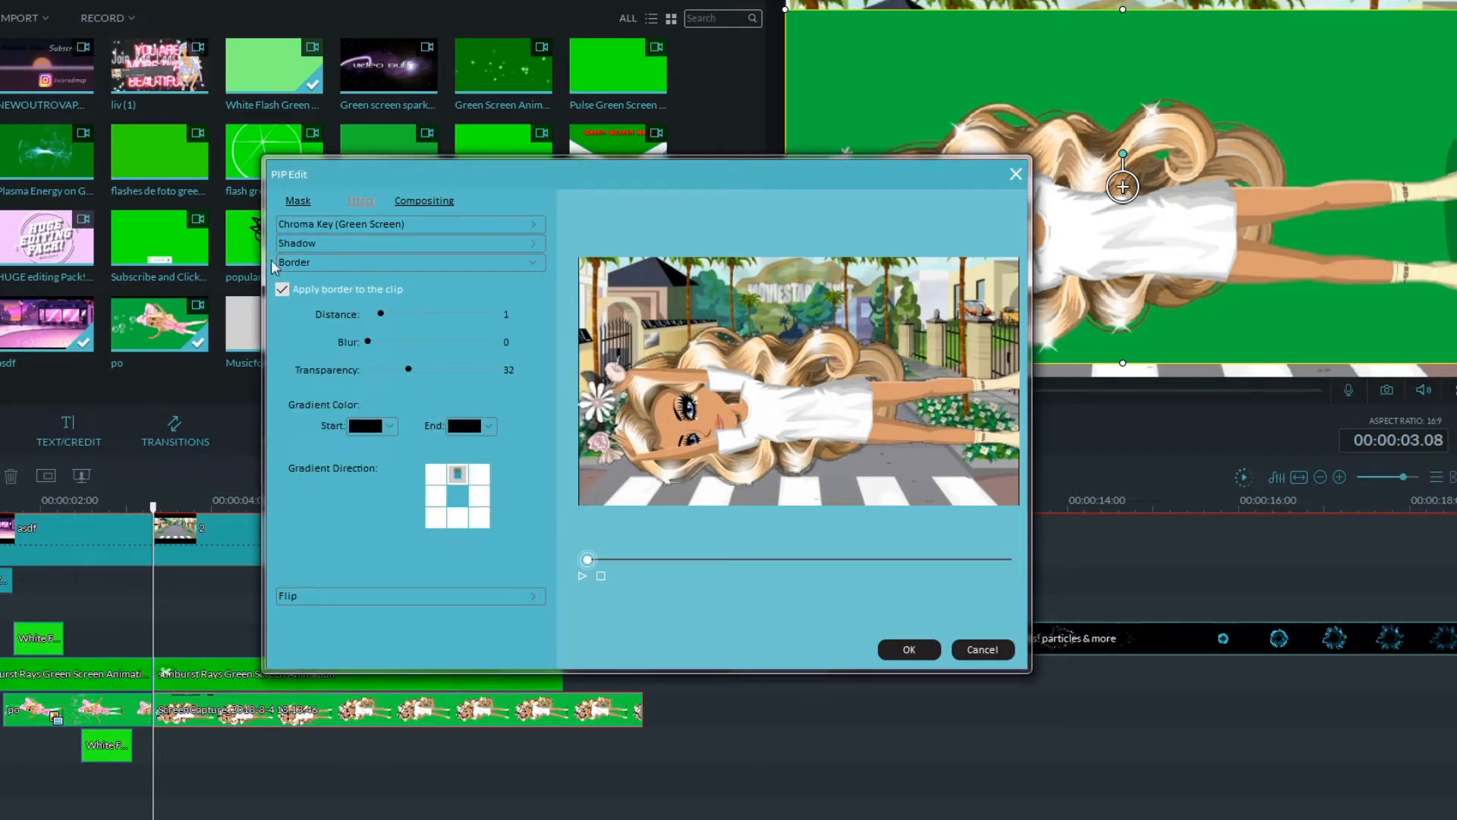
Apply a shadow to the ScreenCapture clip and set the shadow's transparency to 41.
left_click(297, 243)
left_click(282, 268)
left_click_drag(486, 347, 416, 358)
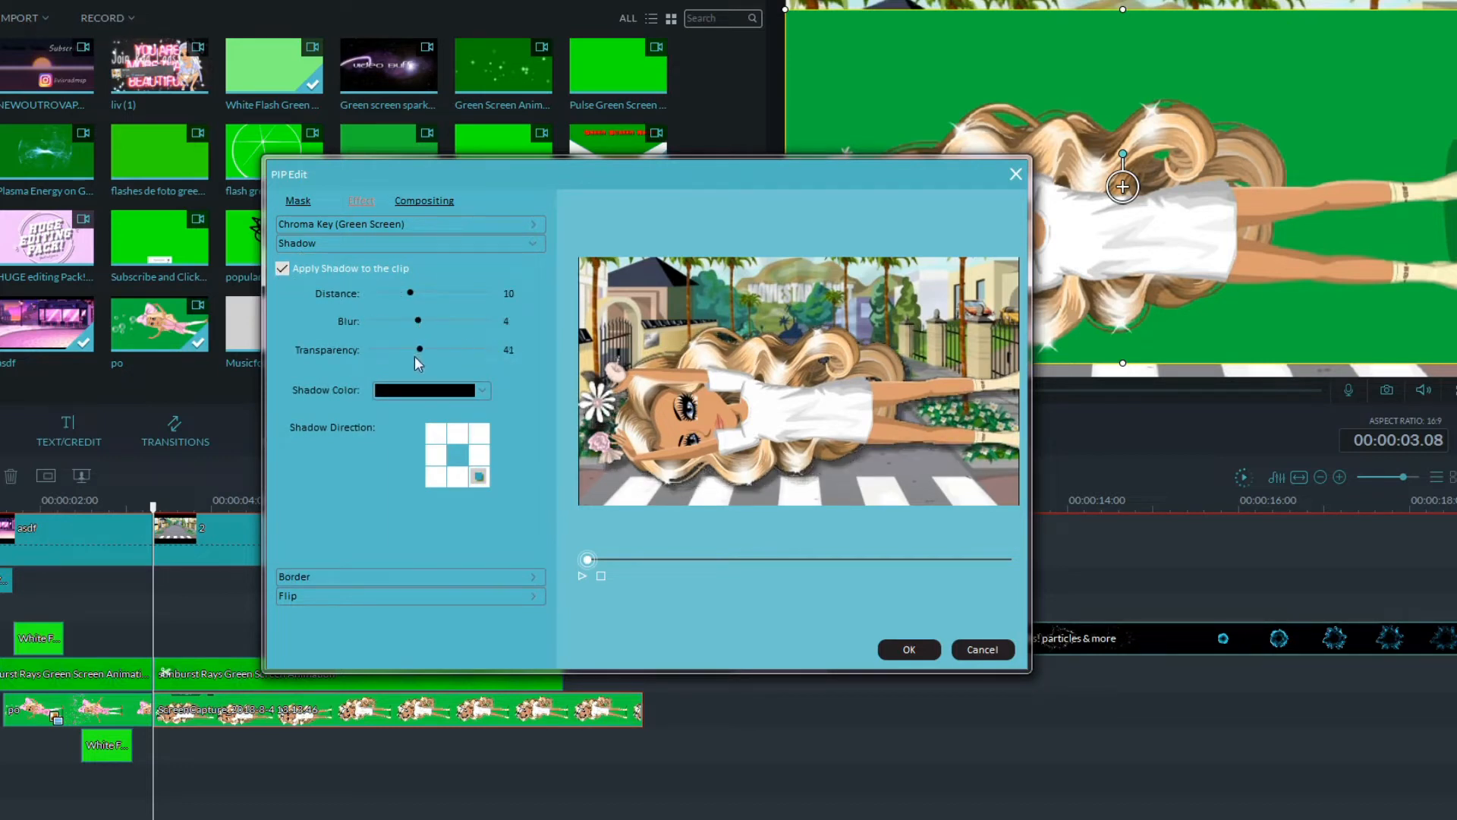
Add the Boom! motion to the ScreenCapture clip, rotate the character upright and position it in the middle of the street.
left_click(908, 650)
right_click(298, 710)
left_click(334, 582)
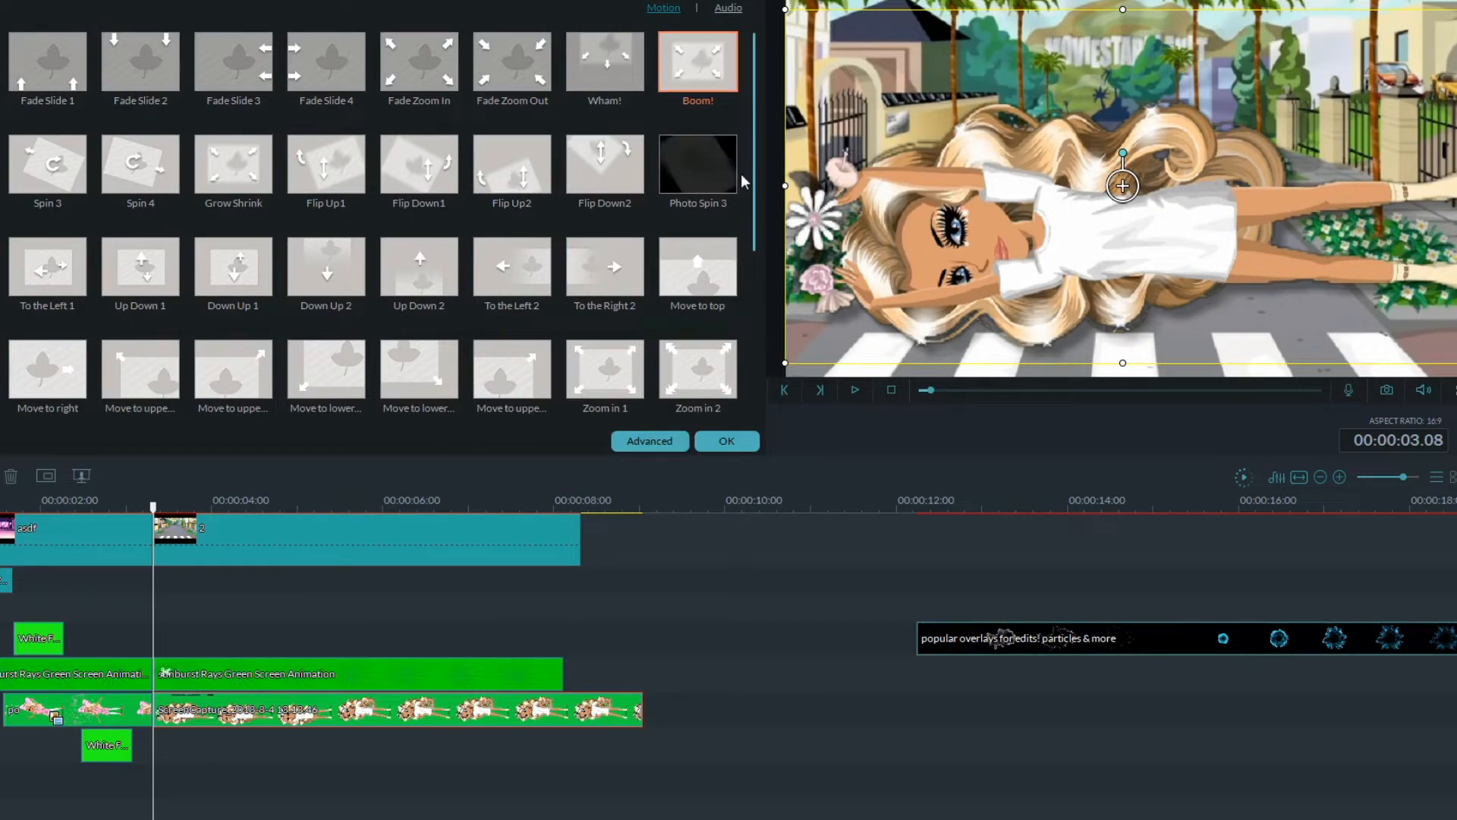
left_click(179, 499)
left_click_drag(1122, 364, 955, 189)
mouse_move(1197, 185)
left_mouse_down()
mouse_move(1214, 266)
mouse_move(1197, 198)
left_mouse_up()
key("space")
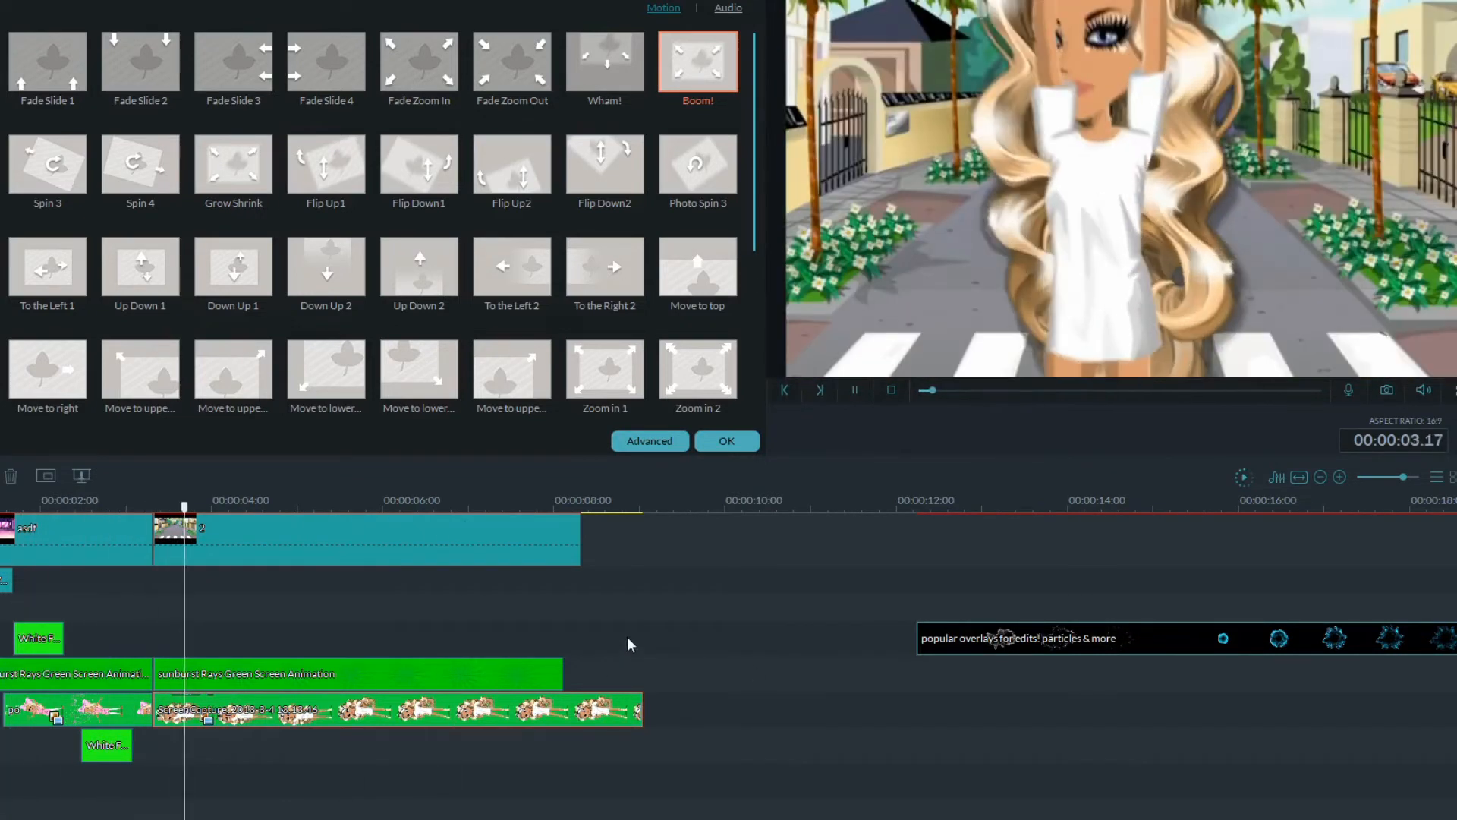
key("space")
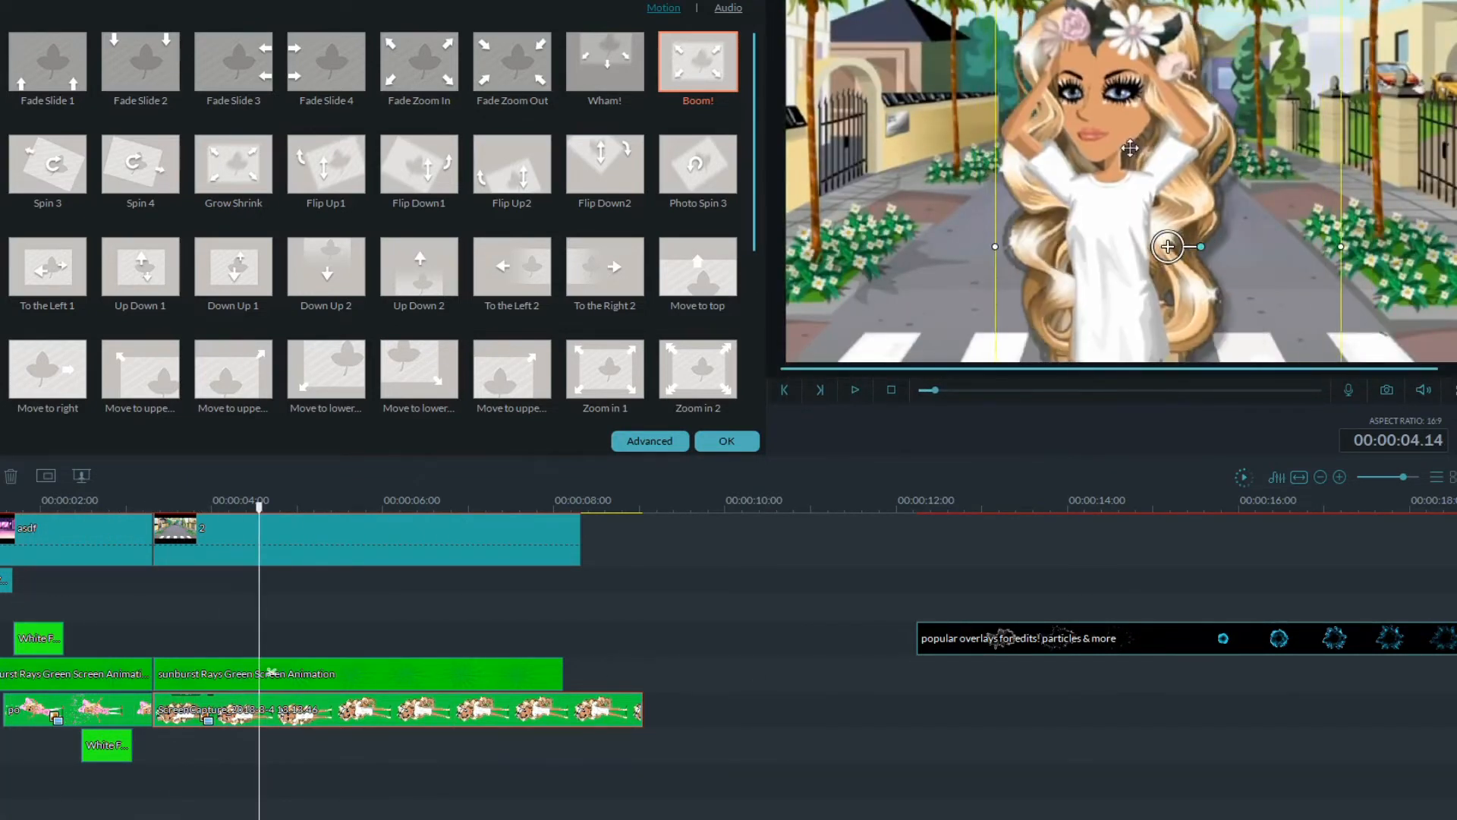
Cut the ScreenCapture clip, delete the unwanted parts and keep the remainder directly after "po", ending at about 00:00:04.20.
left_click_drag(359, 519, 140, 510)
key("space")
left_click(368, 675)
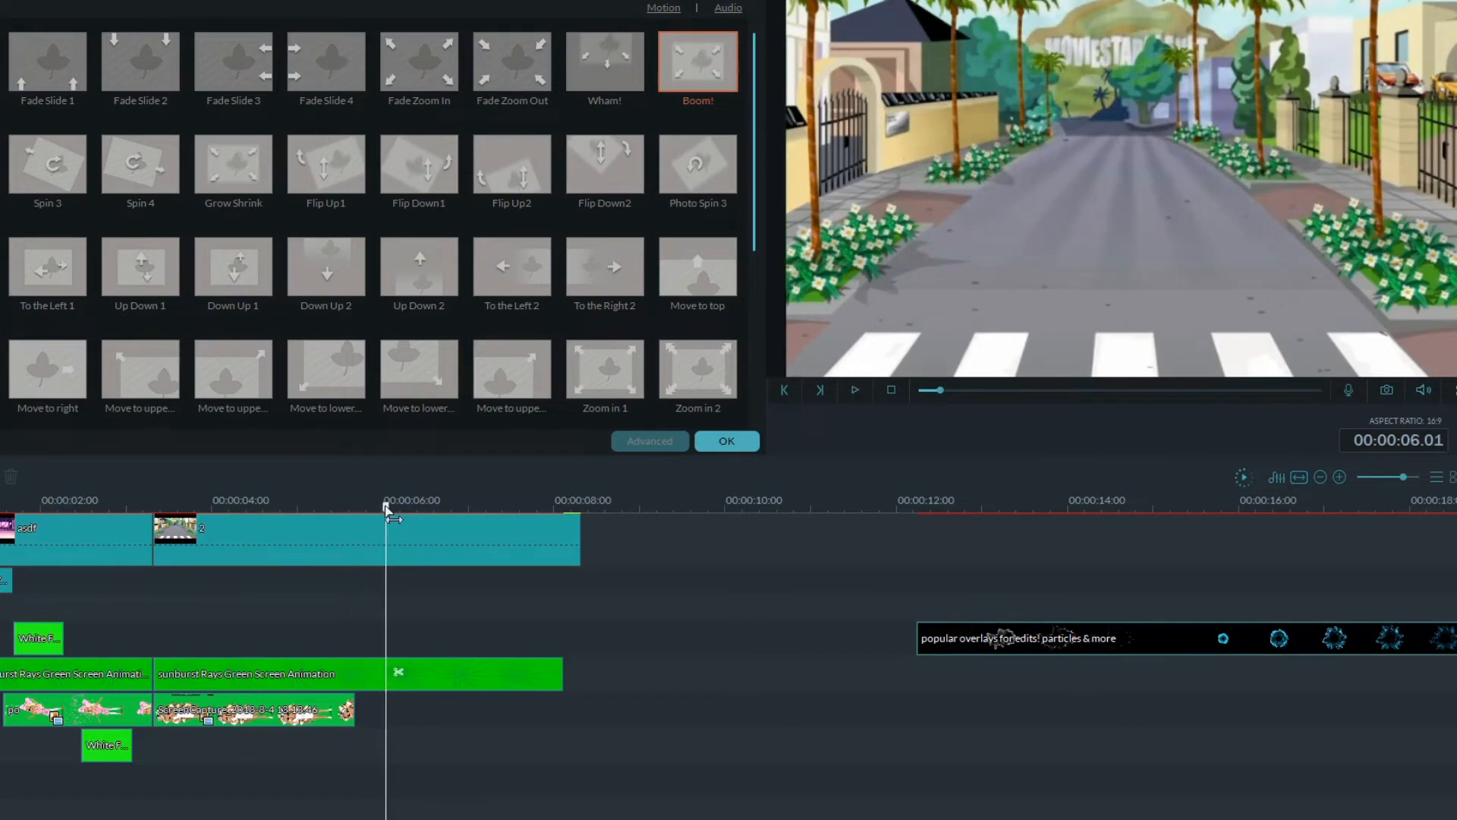
left_click_drag(387, 510, 139, 510)
key("space")
key("space")
left_click(287, 705)
left_click(241, 674)
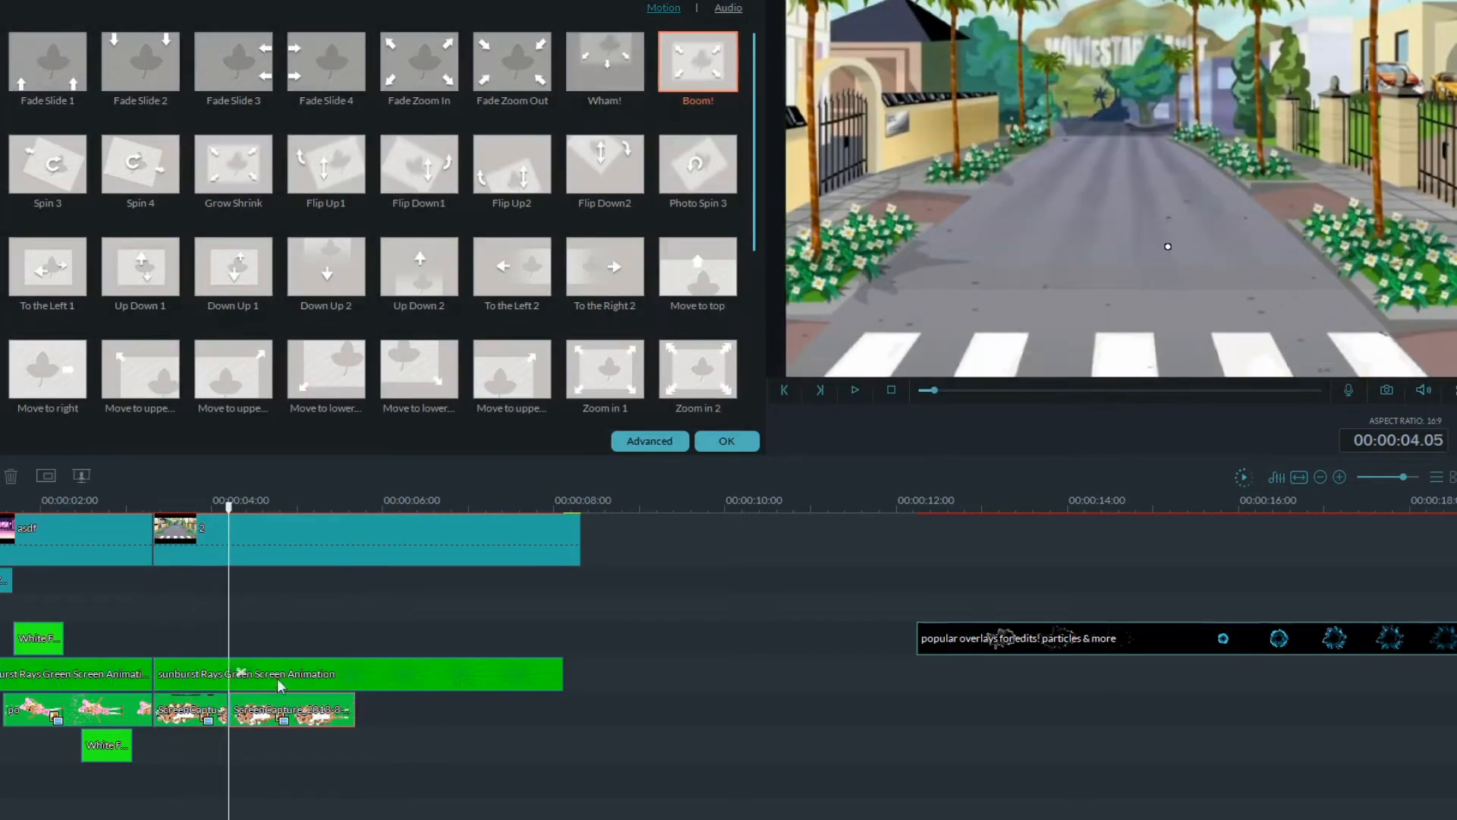
key("Delete")
key("space")
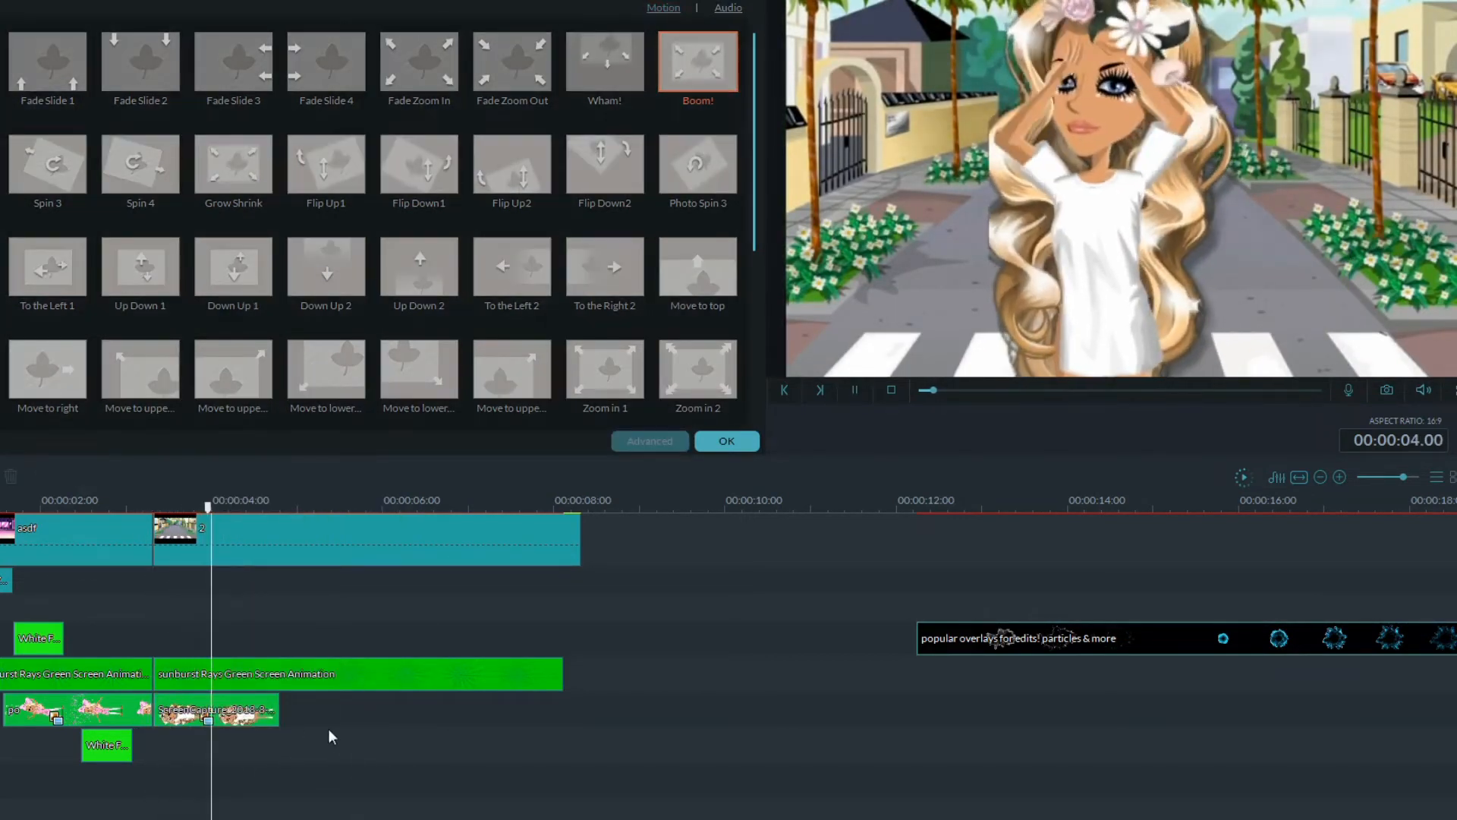
left_click(726, 441)
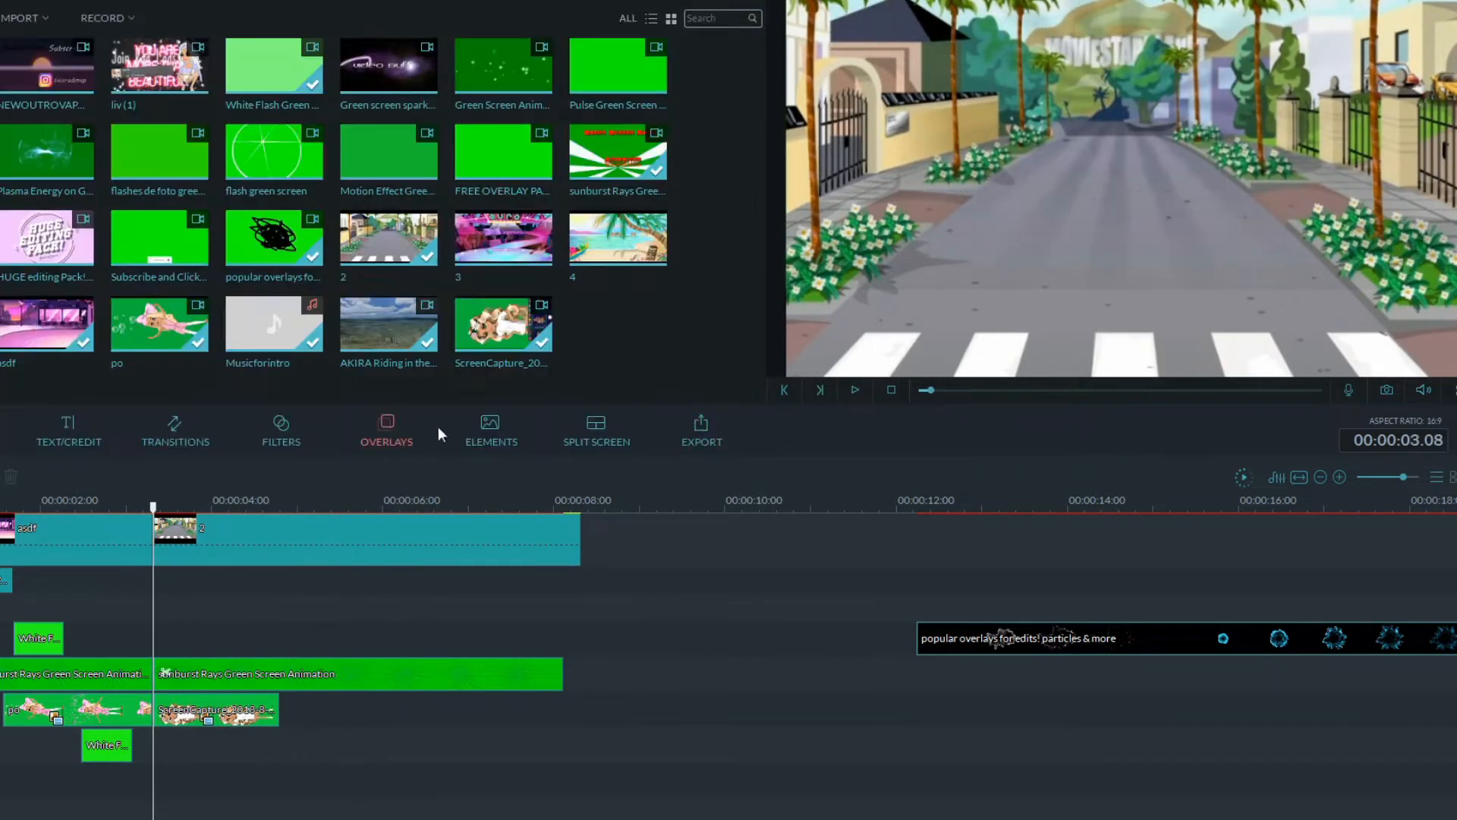
Preview the TVWall filter on the street background and play the opening of the sequence.
left_click(282, 429)
left_click_drag(158, 66, 130, 212)
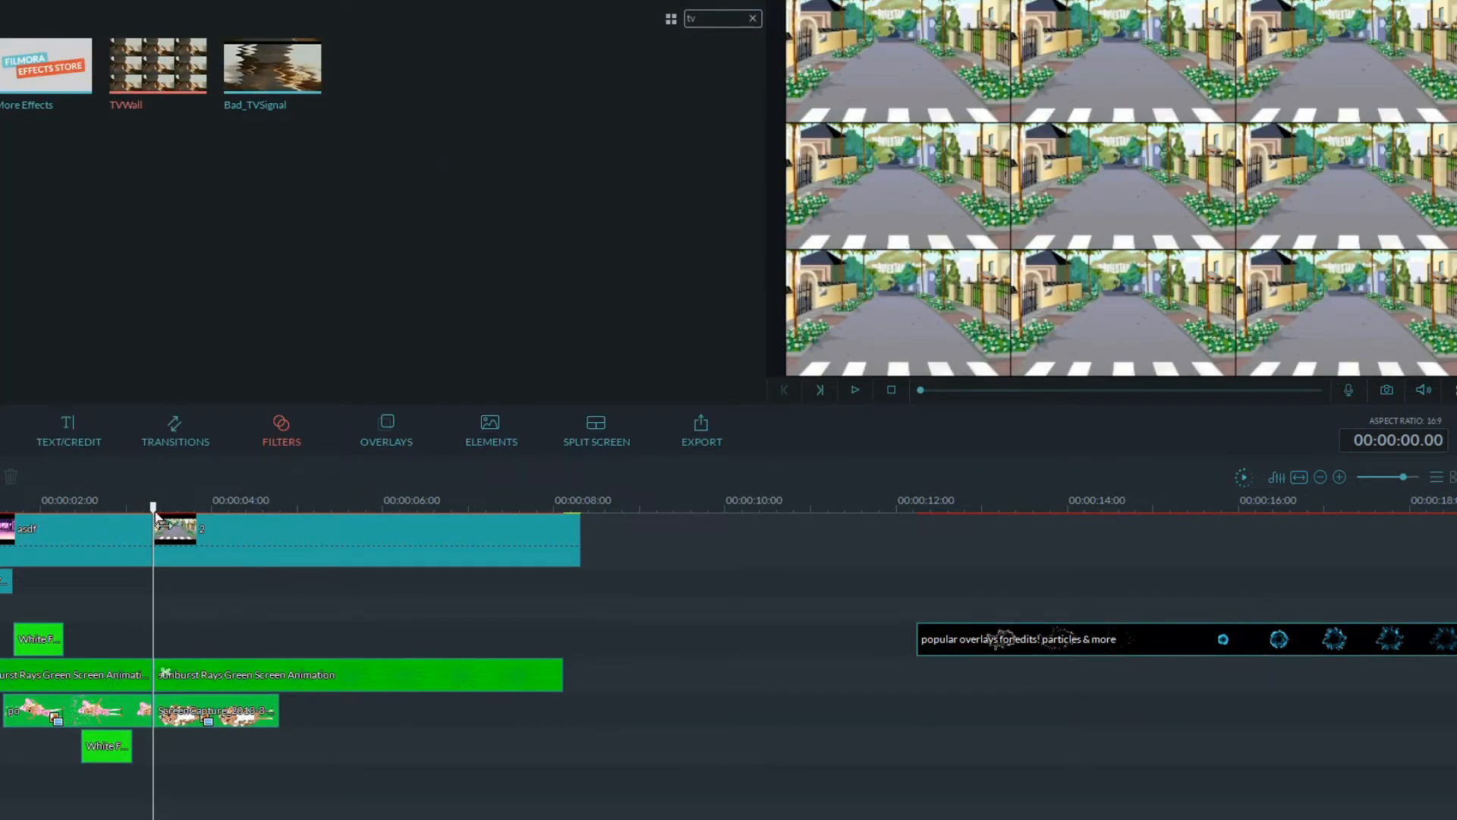
left_click_drag(155, 513, 0, 536)
key("space")
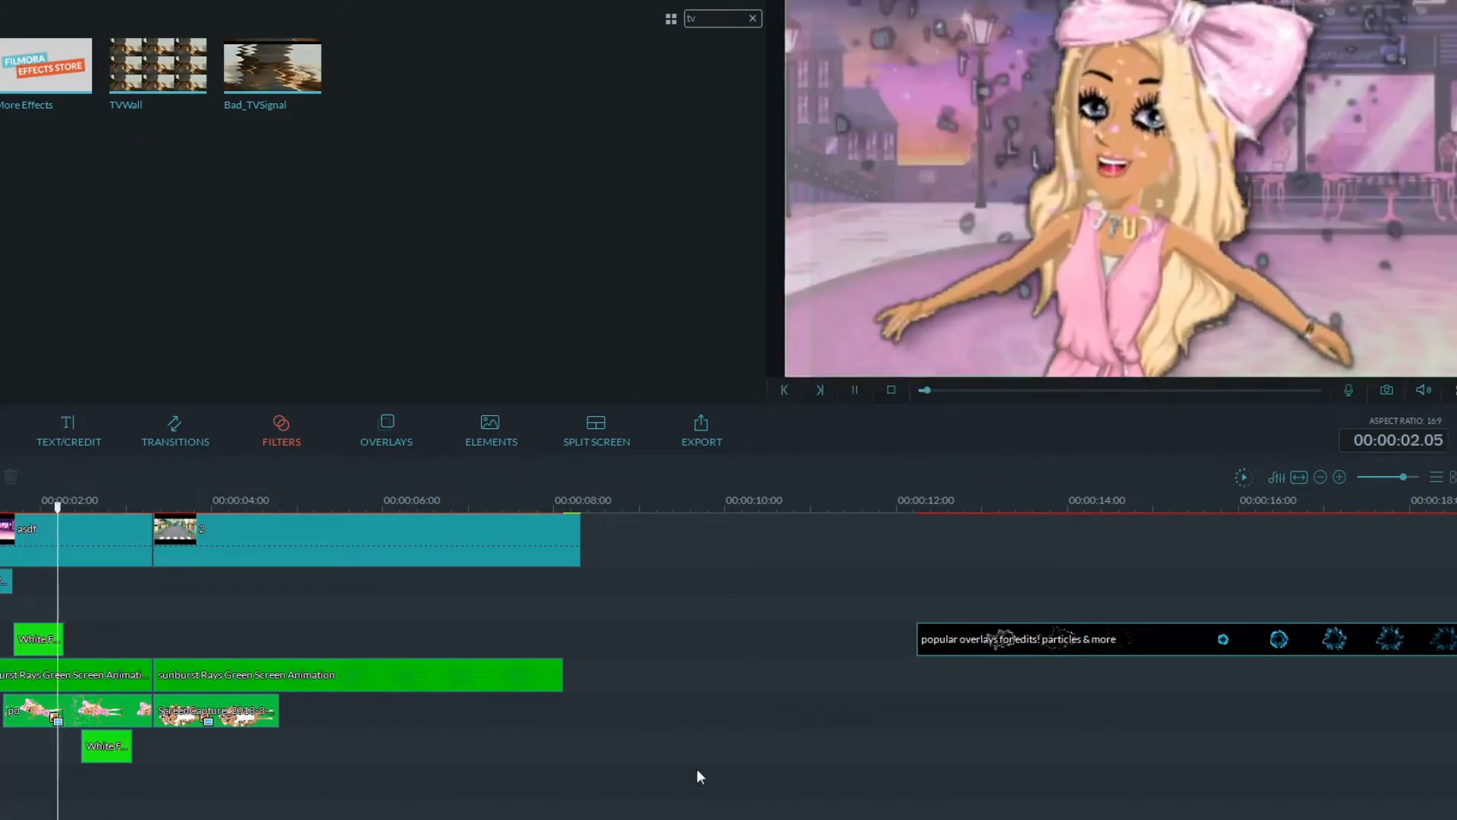
key("space")
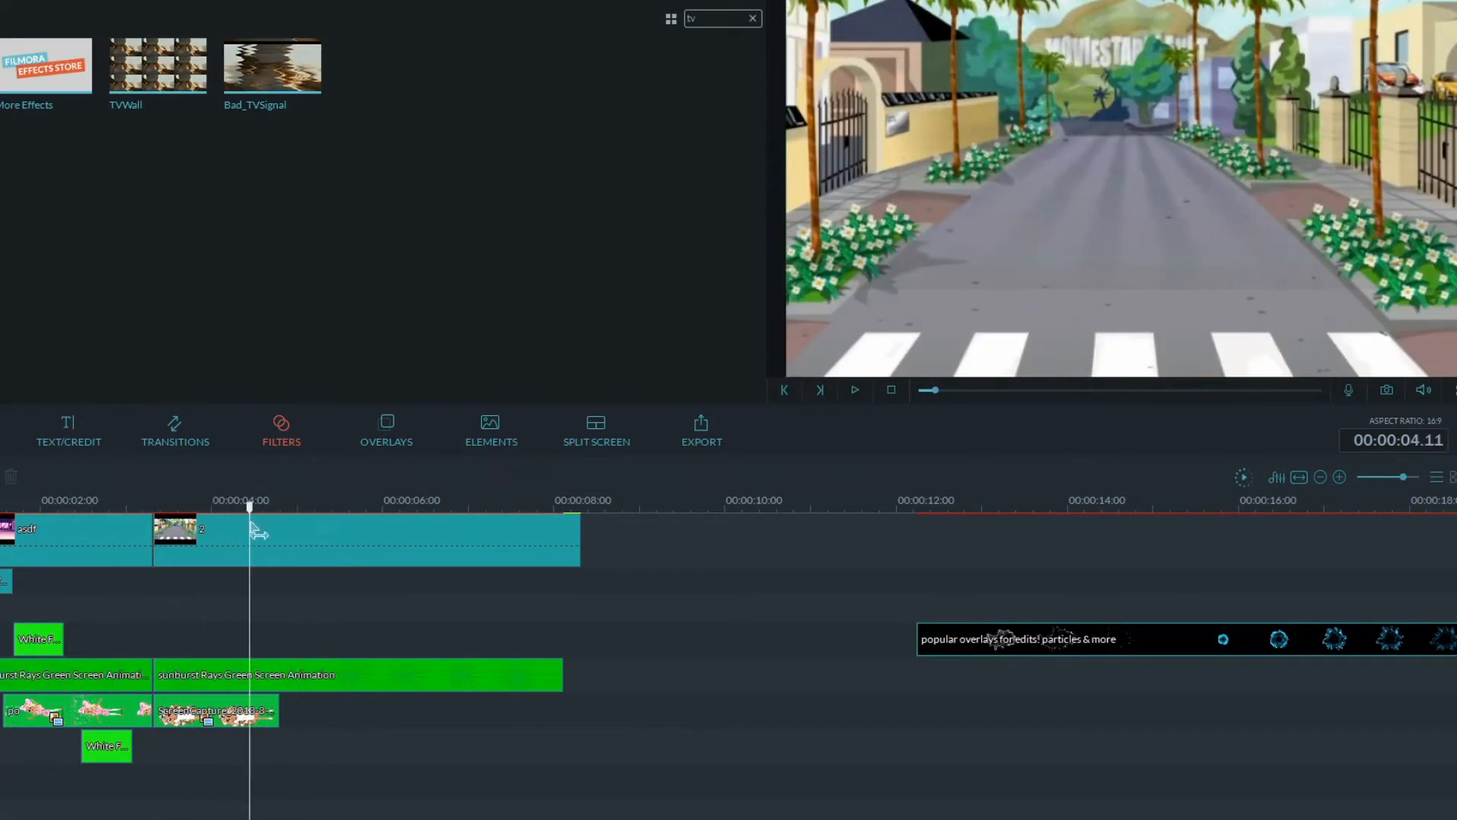
Split background "2" at 00:00:04.20 and delete the part after it.
left_click(363, 501)
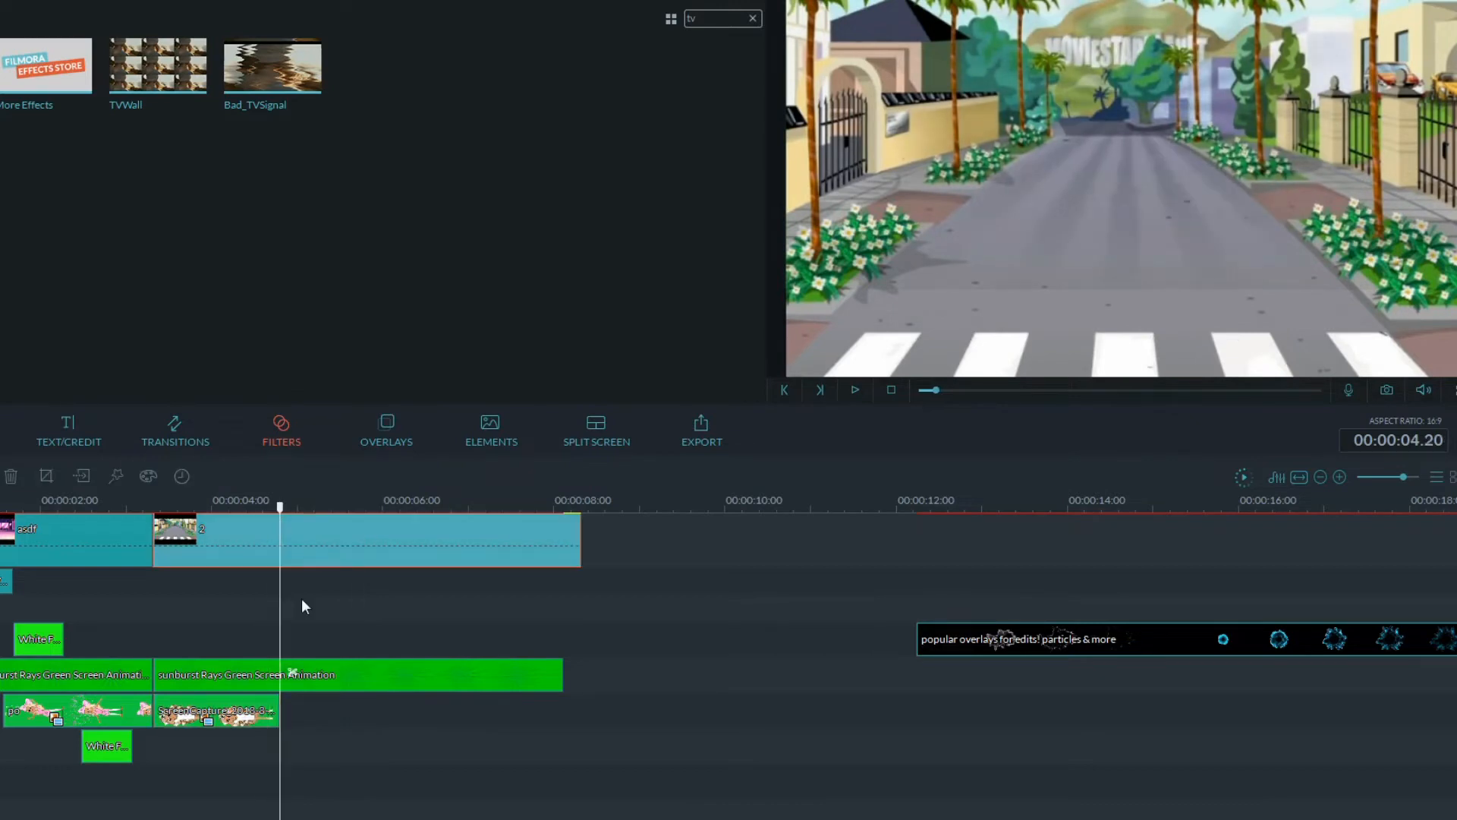
right_click(324, 556)
left_click(368, 712)
key("Delete")
Place background image "3" directly after "2" and crop it at 16:9 to 732 × 412, excluding the black bars.
left_click(2, 431)
left_click_drag(507, 262, 309, 538)
right_click(420, 561)
left_click(457, 604)
left_click(447, 604)
left_click_drag(421, 377, 429, 378)
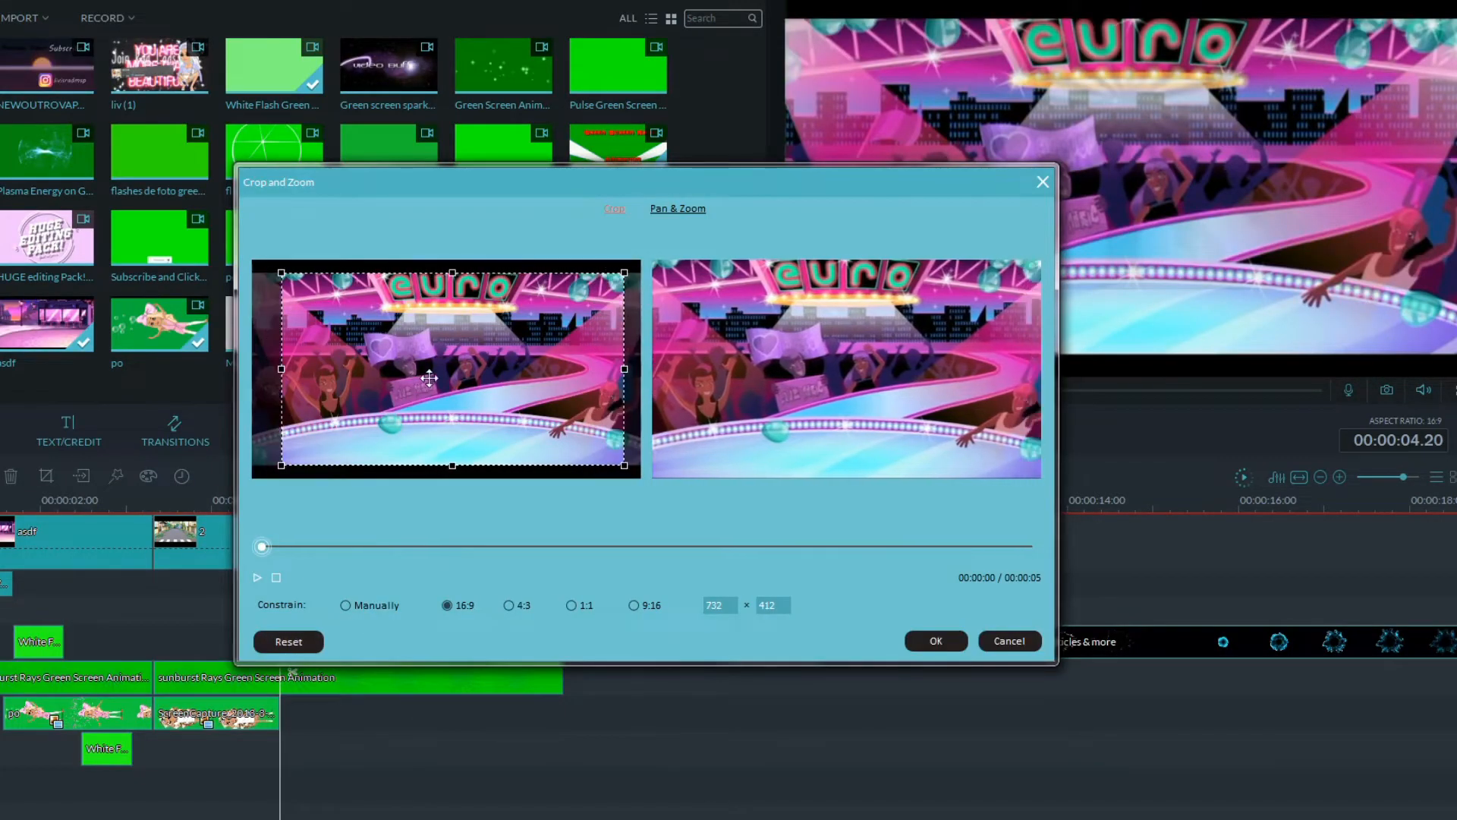
left_click(936, 640)
Clear the filter search and preview filters such as FreshNew, September and Baltan on background "3".
left_click(281, 428)
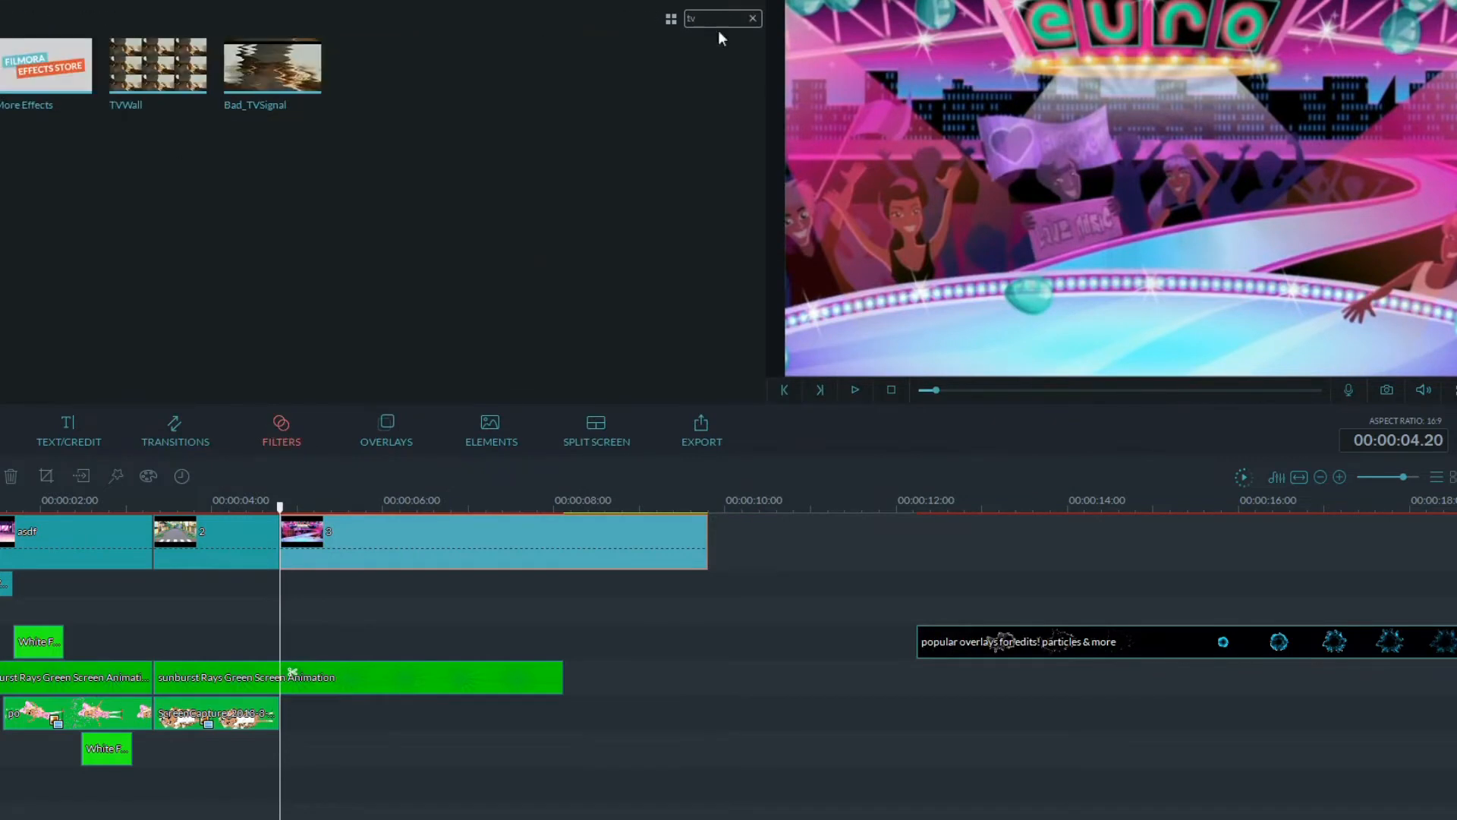
left_click(752, 19)
left_click(408, 260)
left_click(460, 317)
left_click(192, 333)
left_click(279, 328)
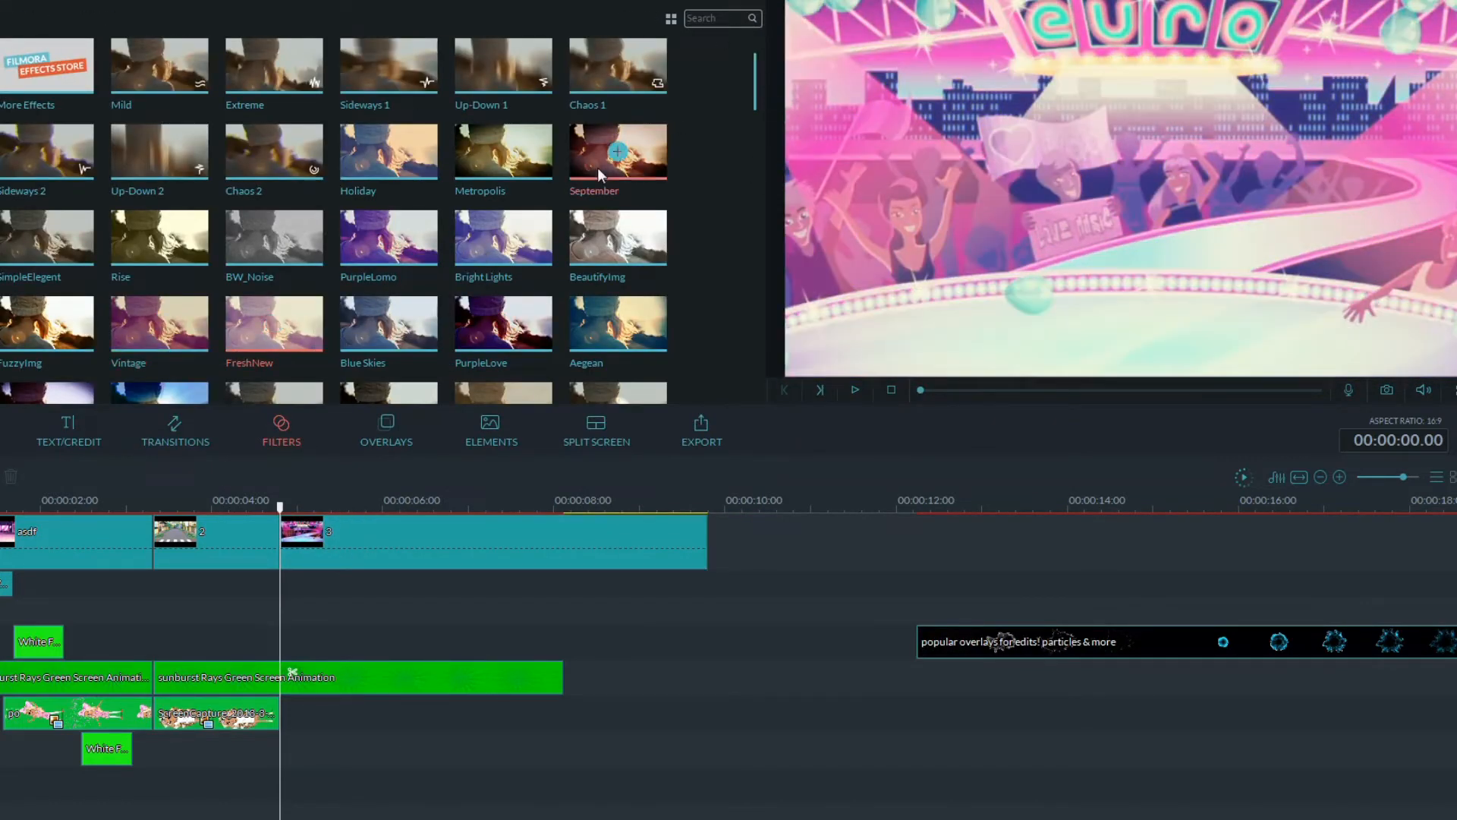
left_click(598, 168)
scroll(758, 76, "down", 5)
left_click(600, 58)
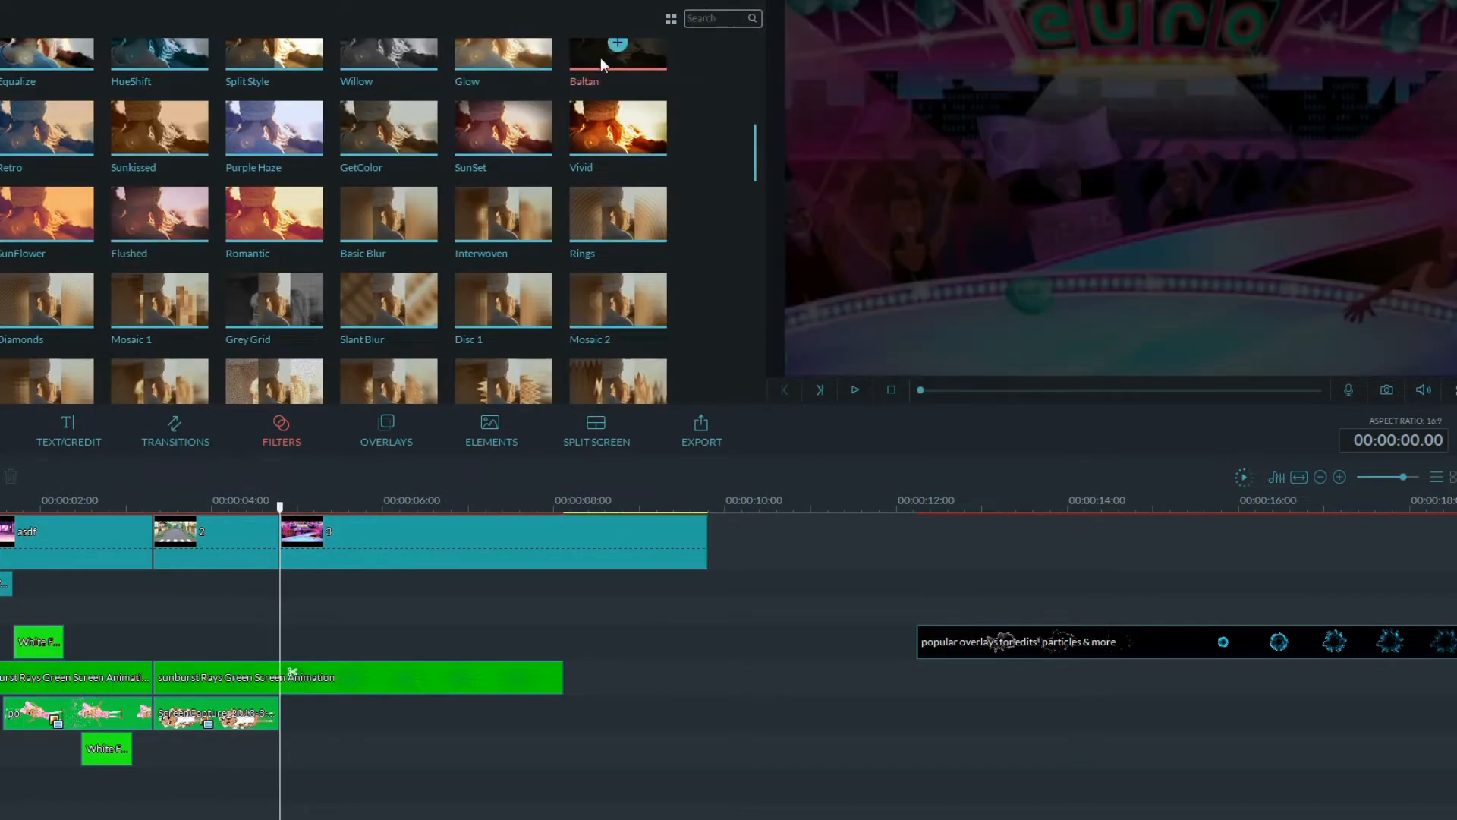
Try the Baltan filter under background "3" and delete it again.
left_click_drag(600, 57, 296, 584)
left_click(418, 581)
left_click(479, 583)
right_click(398, 585)
left_click(445, 755)
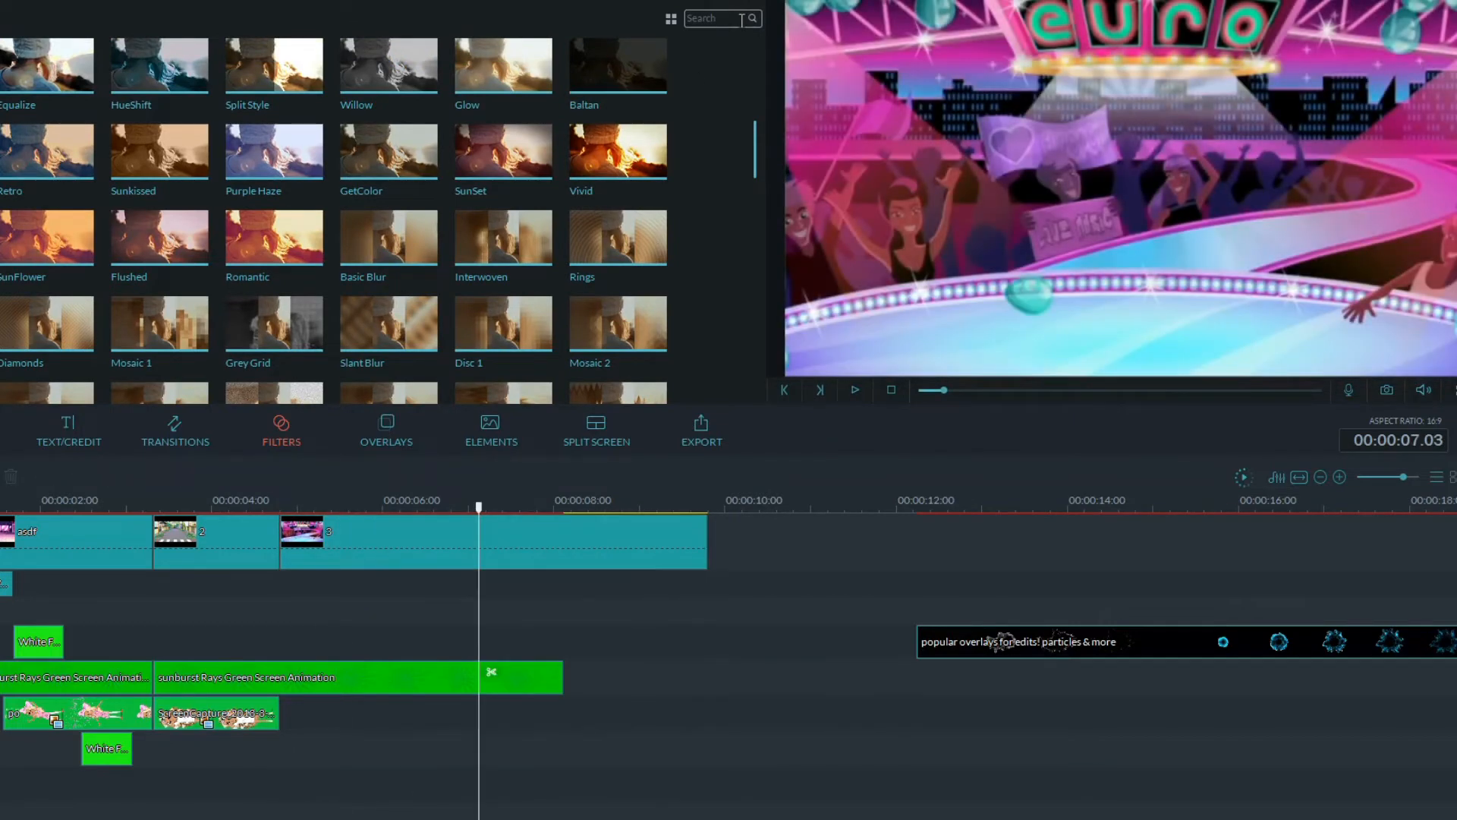
Find the Chromatic Aberration filter with "chr", add it under background "3" and split it at about 00:00:06.11.
left_click(714, 18)
type("chr")
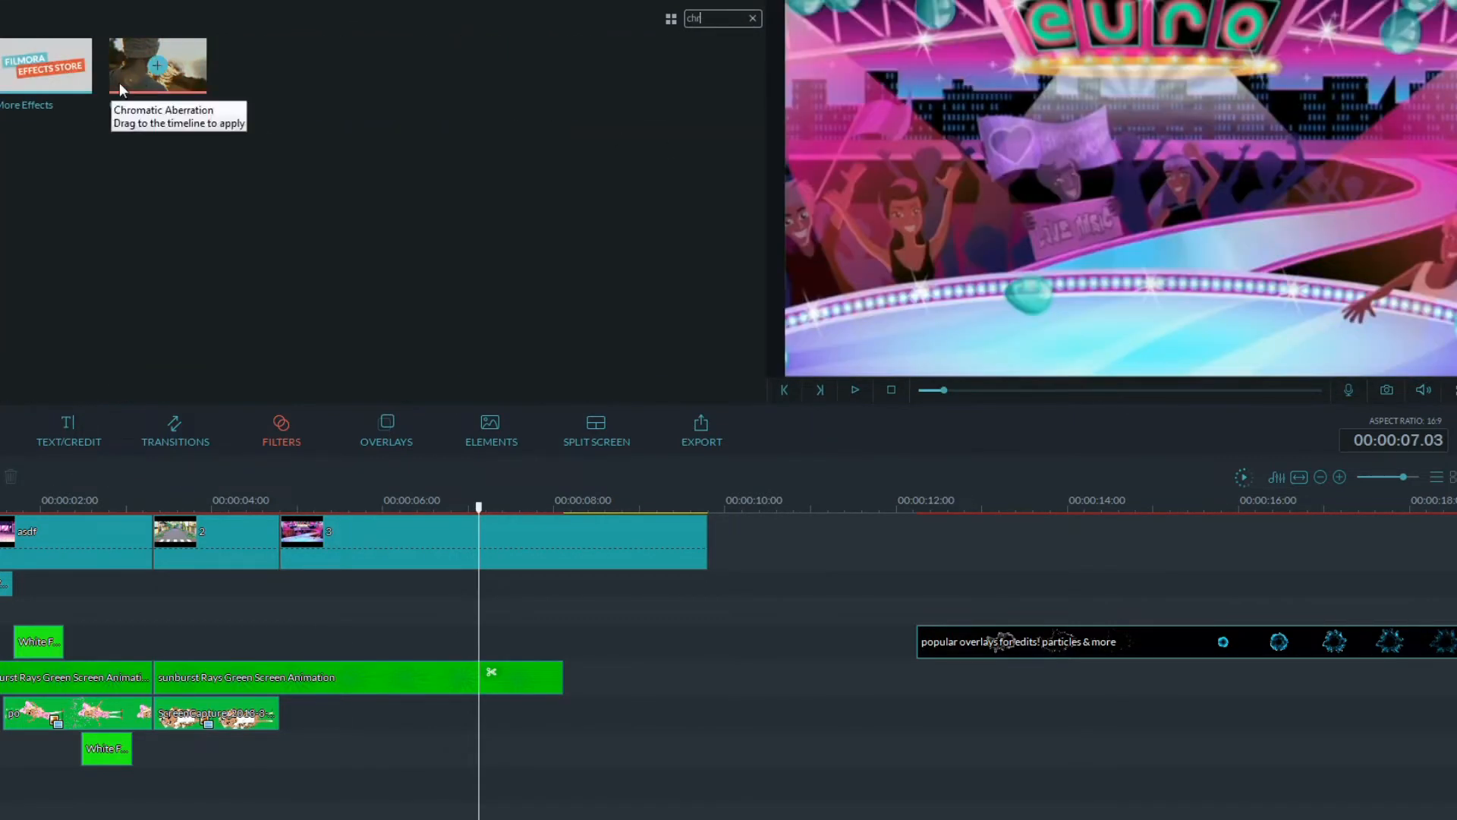
left_click_drag(122, 90, 445, 591)
left_click(430, 668)
key("space")
key("space")
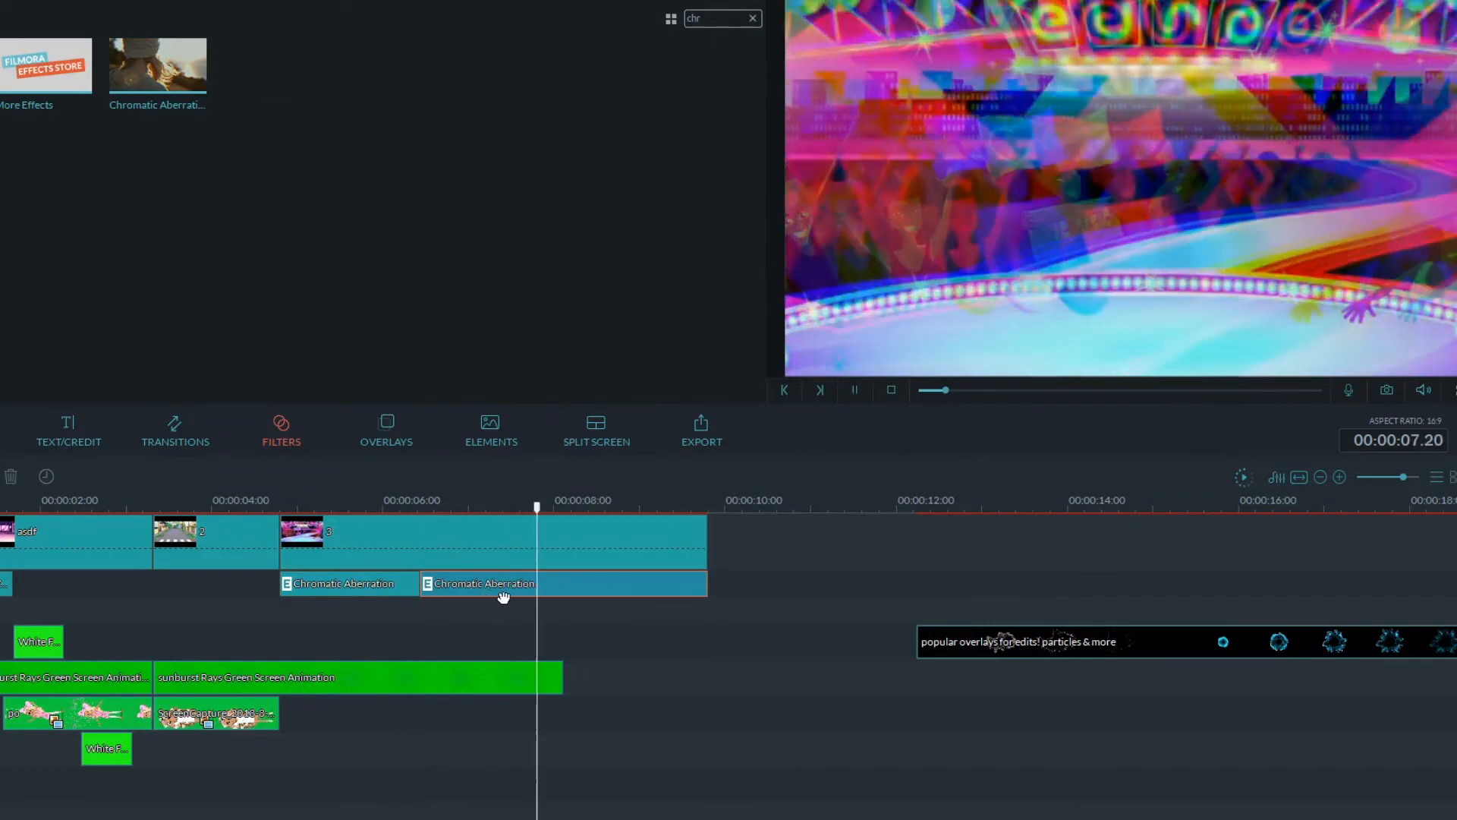
Trim the Chromatic Aberration filter and background "3" to end together with the sunburst overlay at about 00:00:08.
left_click(575, 672)
right_click(583, 575)
left_click(630, 745)
left_click(585, 558)
left_click(576, 671)
right_click(583, 552)
left_click(630, 818)
Play back the sequence to check the filtered background "3" together with the earlier scenes.
left_click(280, 502)
key("space")
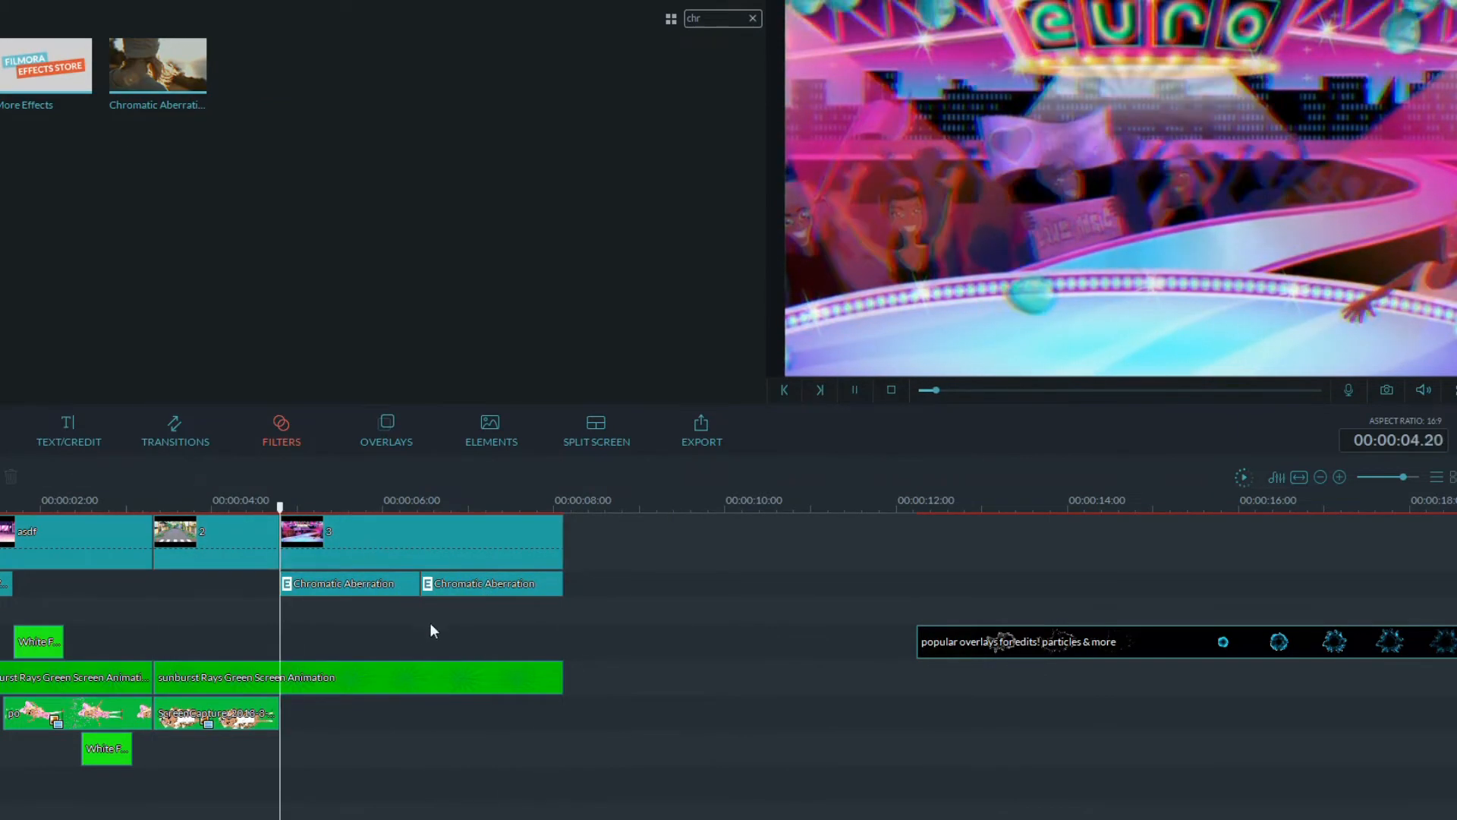
key("space")
left_click_drag(572, 509, 0, 509)
key("space")
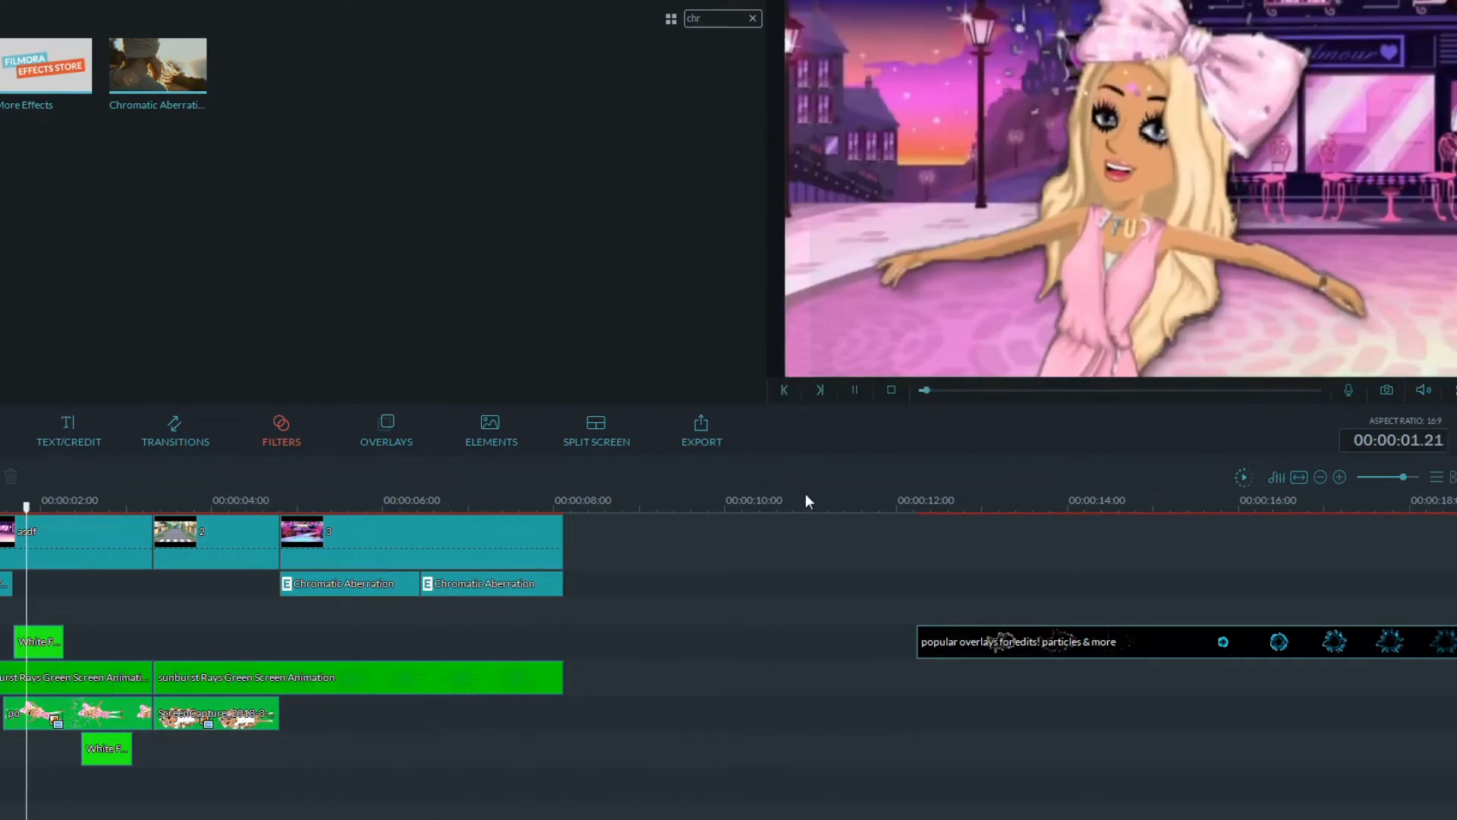
key("space")
key("space")
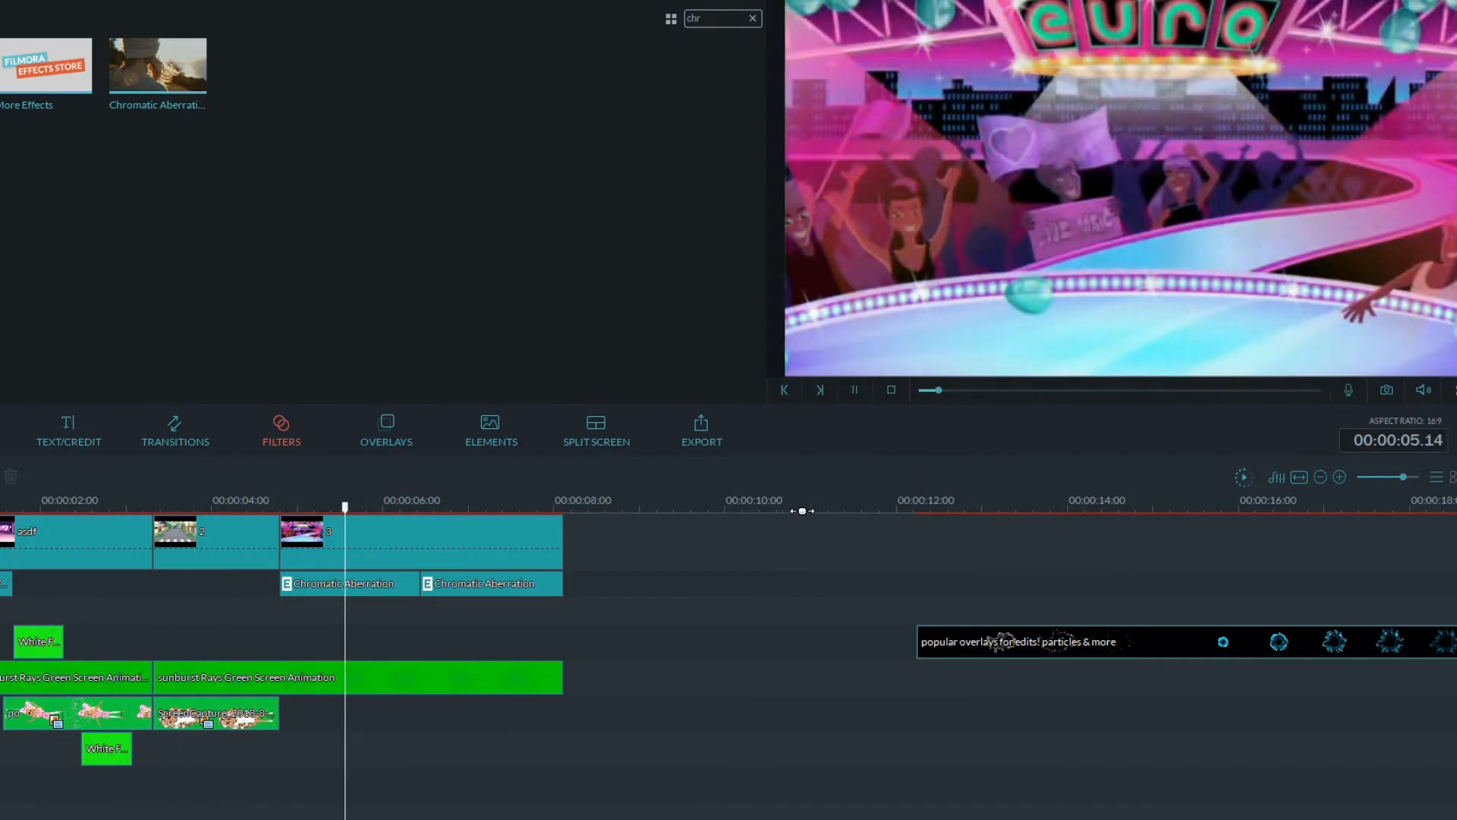
Split the second Chromatic Aberration section at about 00:00:07.16 and play it back.
left_click(436, 509)
key("space")
left_click(510, 585)
key("space")
key("ctrl+b")
left_click(481, 507)
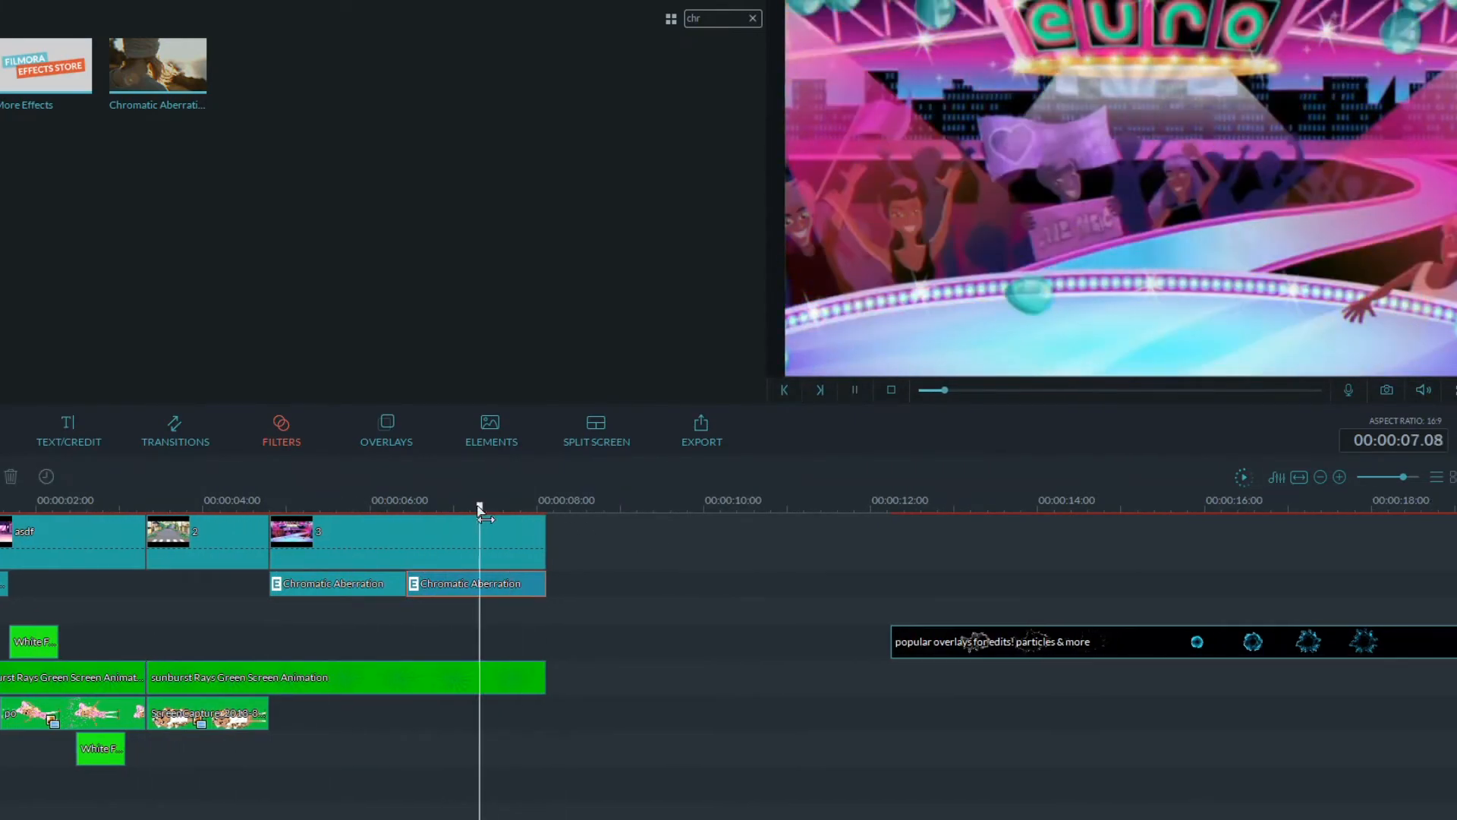
key("space")
left_click(232, 507)
key("space")
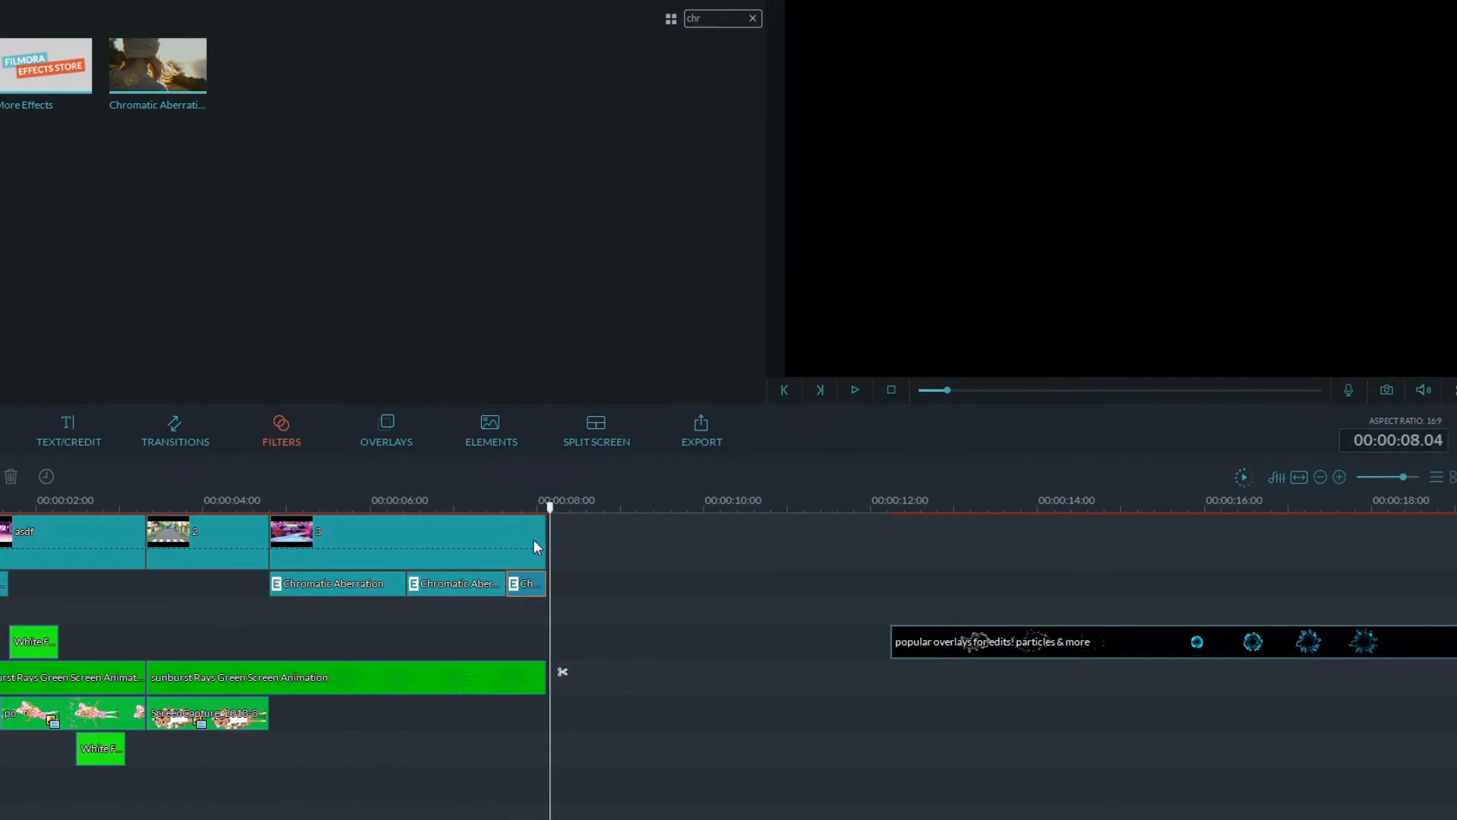
Split Musicforintro at 00:00:08.04 and delete the middle section so that the last music section follows directly.
scroll(783, 751, "down", 1)
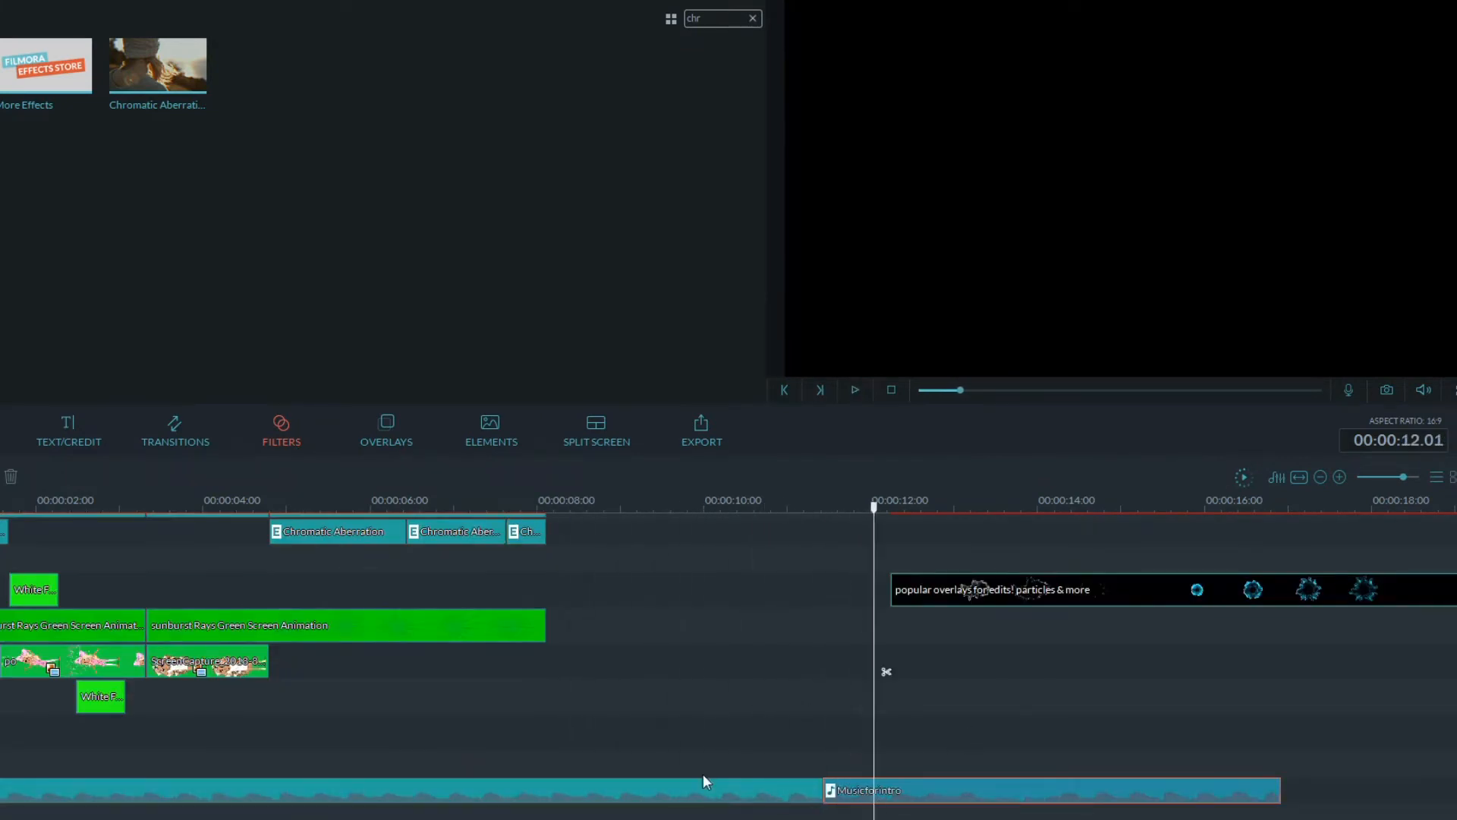
left_click(525, 532)
scroll(525, 546, "up", 1)
left_click_drag(507, 508, 551, 510)
scroll(581, 714, "down", 1)
left_click(590, 795)
key("ctrl+b")
right_click(596, 781)
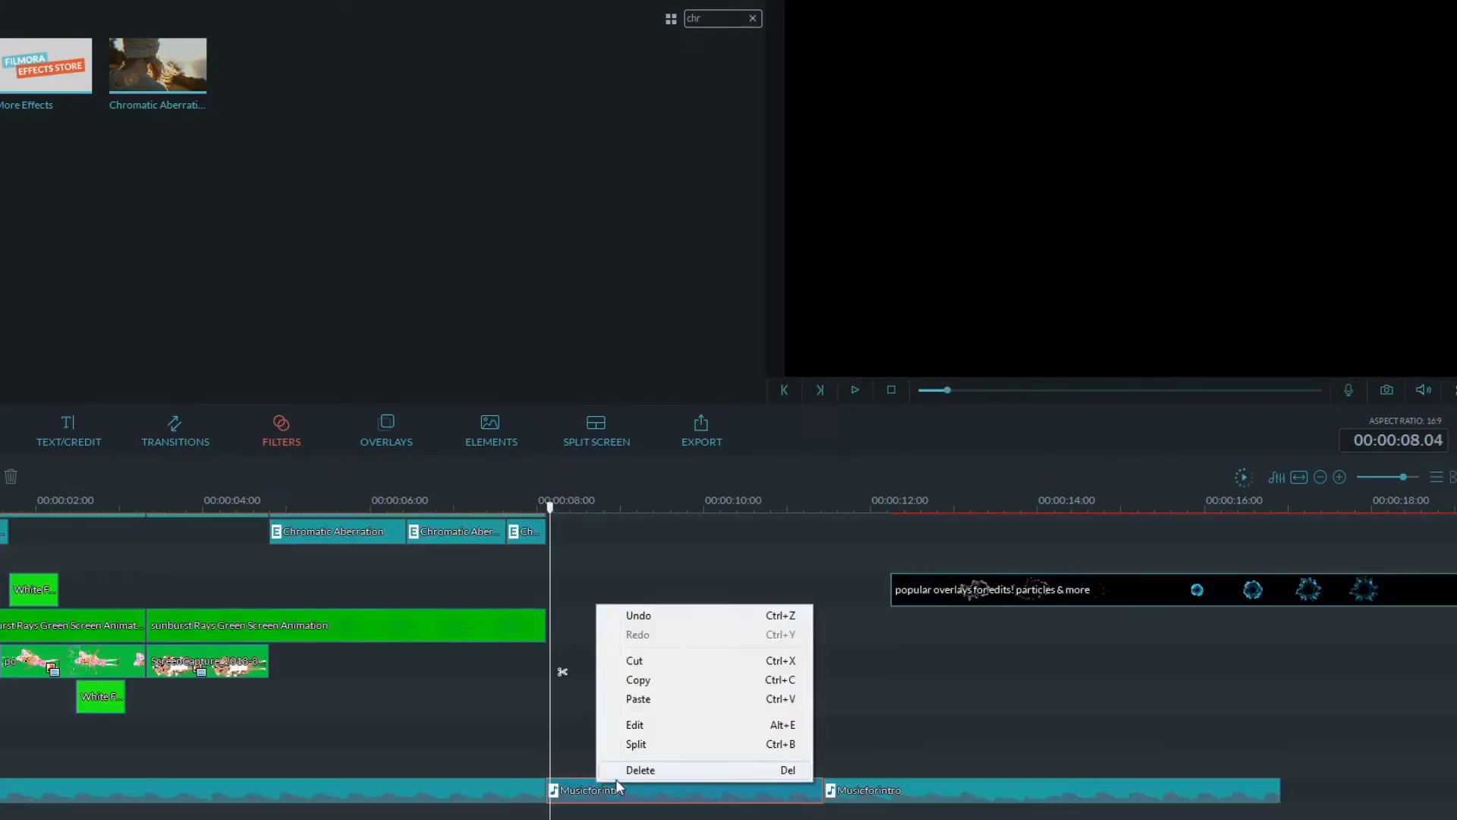
left_click(638, 770)
Play back the last music section and the scenes from the start to check how they match.
key("space")
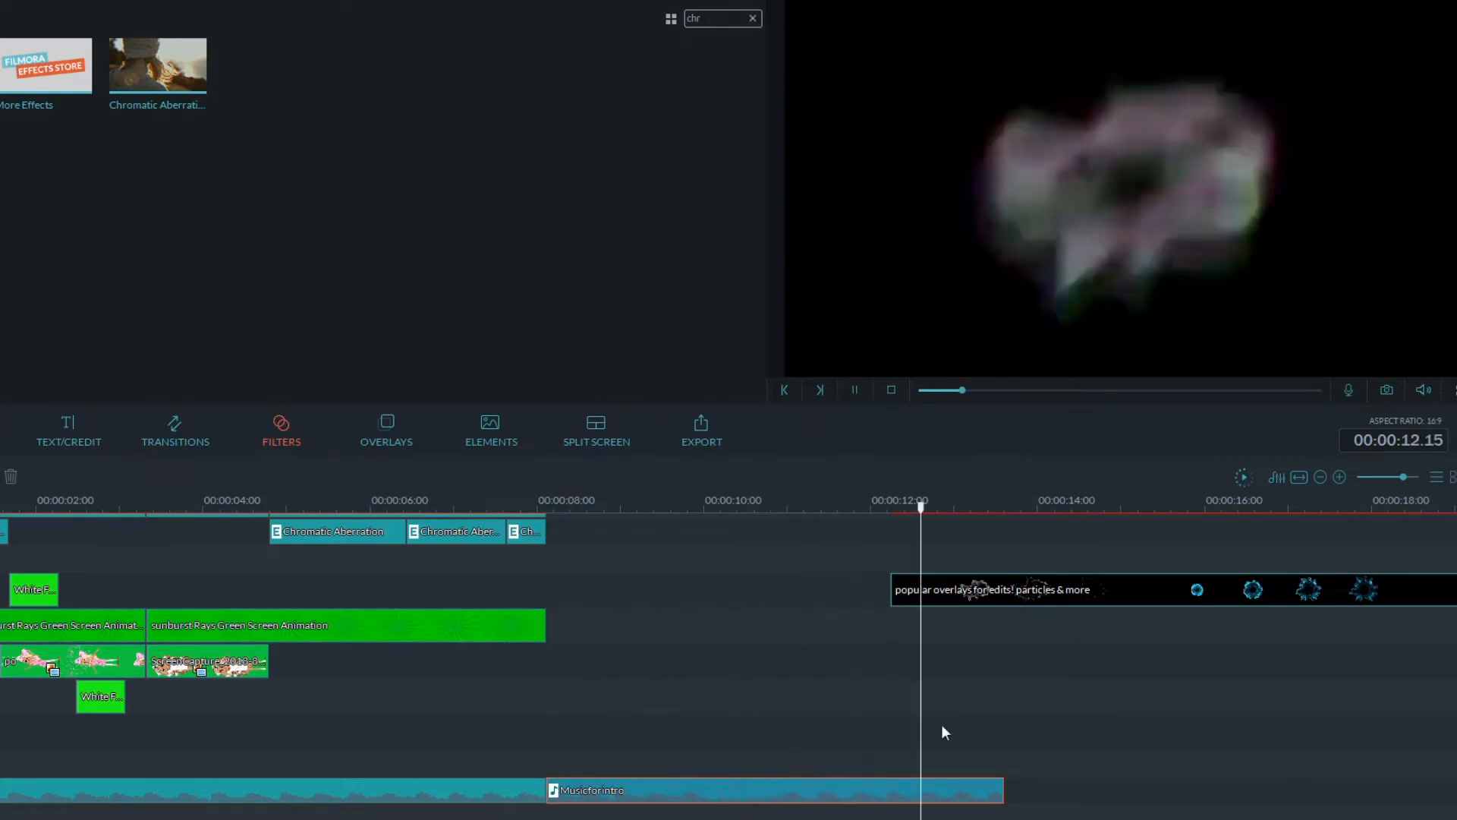
left_click(1015, 510)
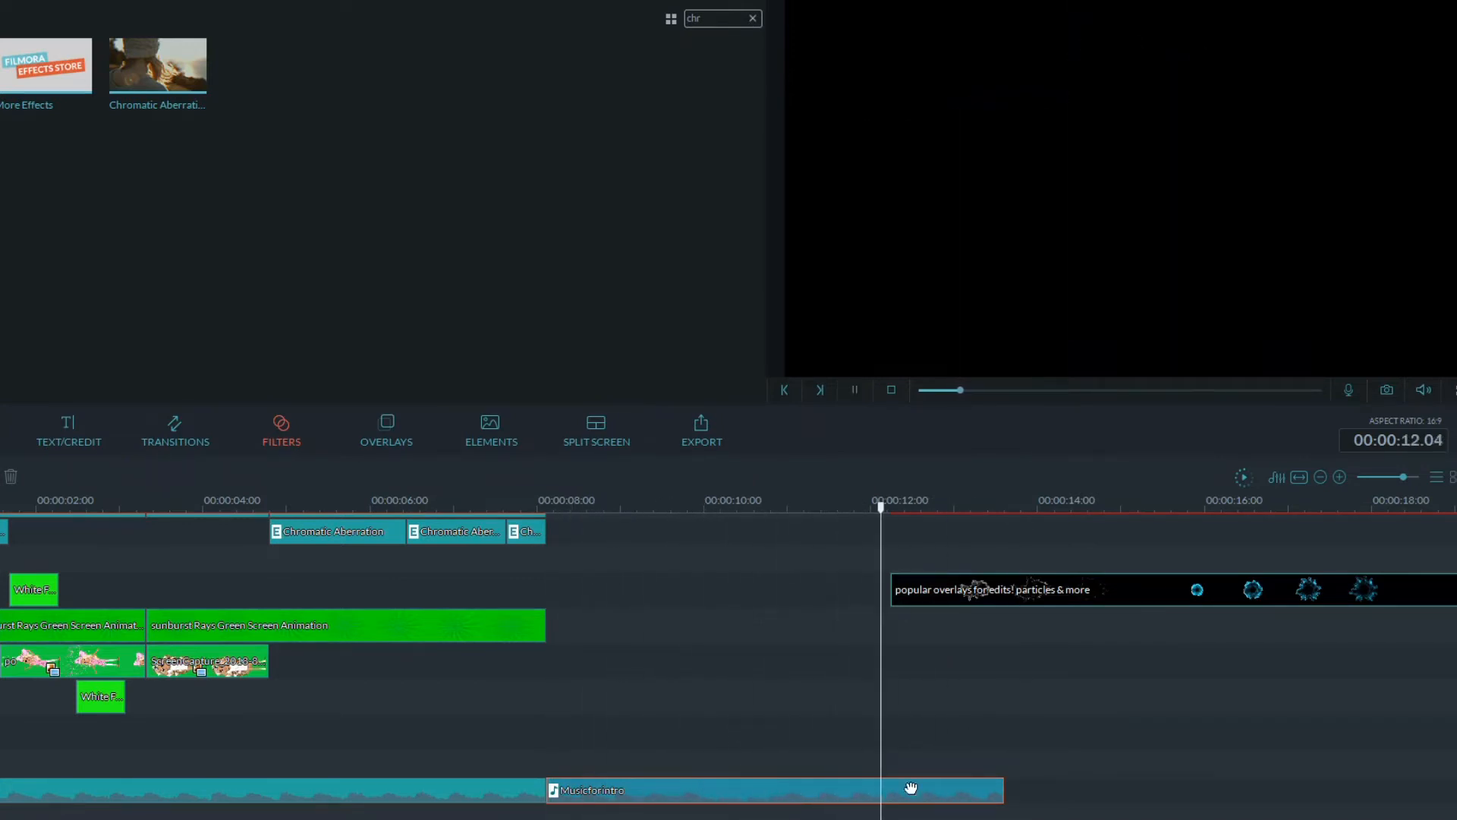
right_click(975, 581)
left_click(970, 506)
scroll(970, 532, "up", 1)
left_click(384, 507)
left_click(891, 390)
left_click(856, 389)
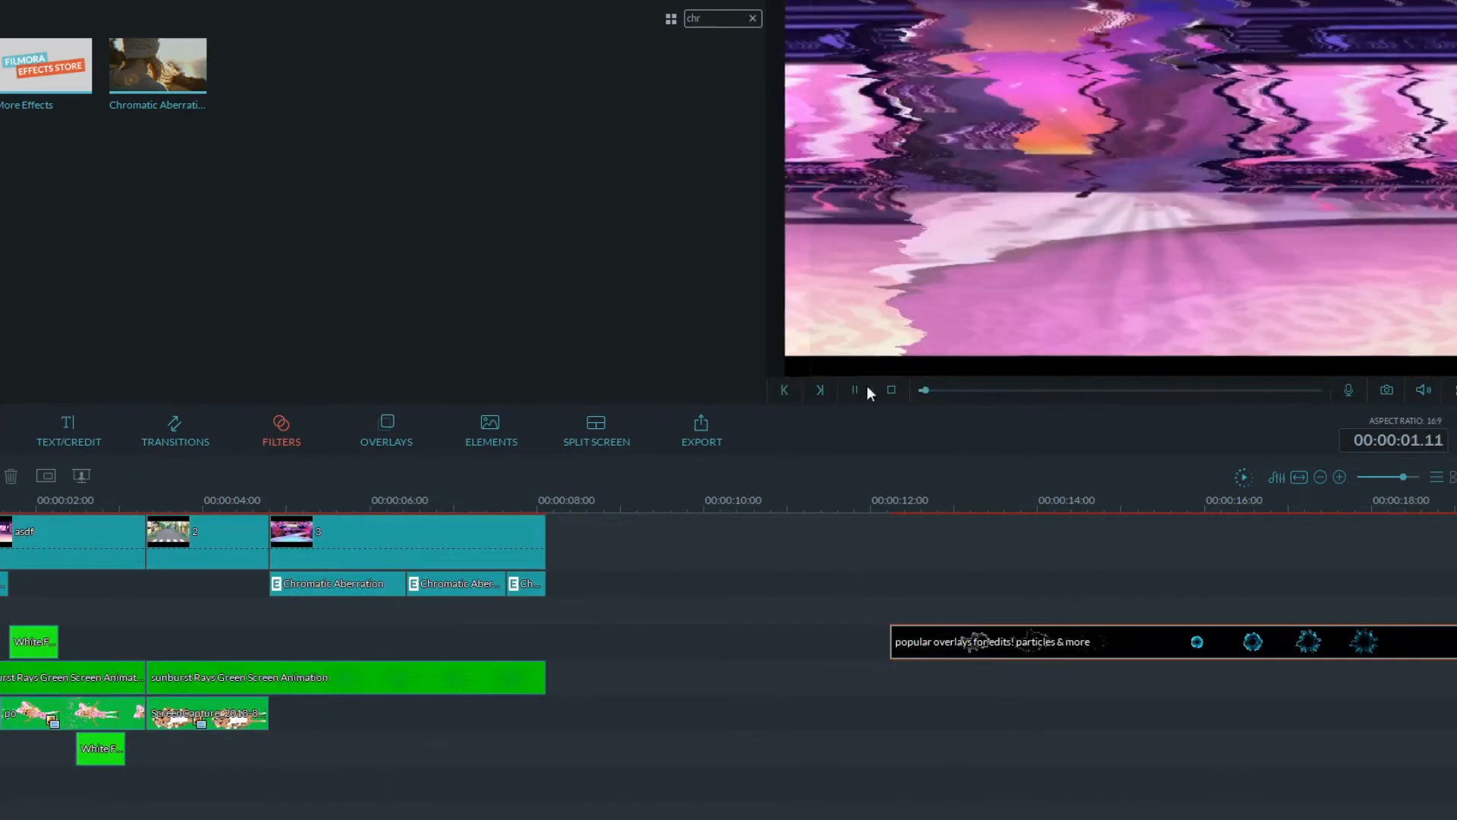
left_click(860, 388)
key("space")
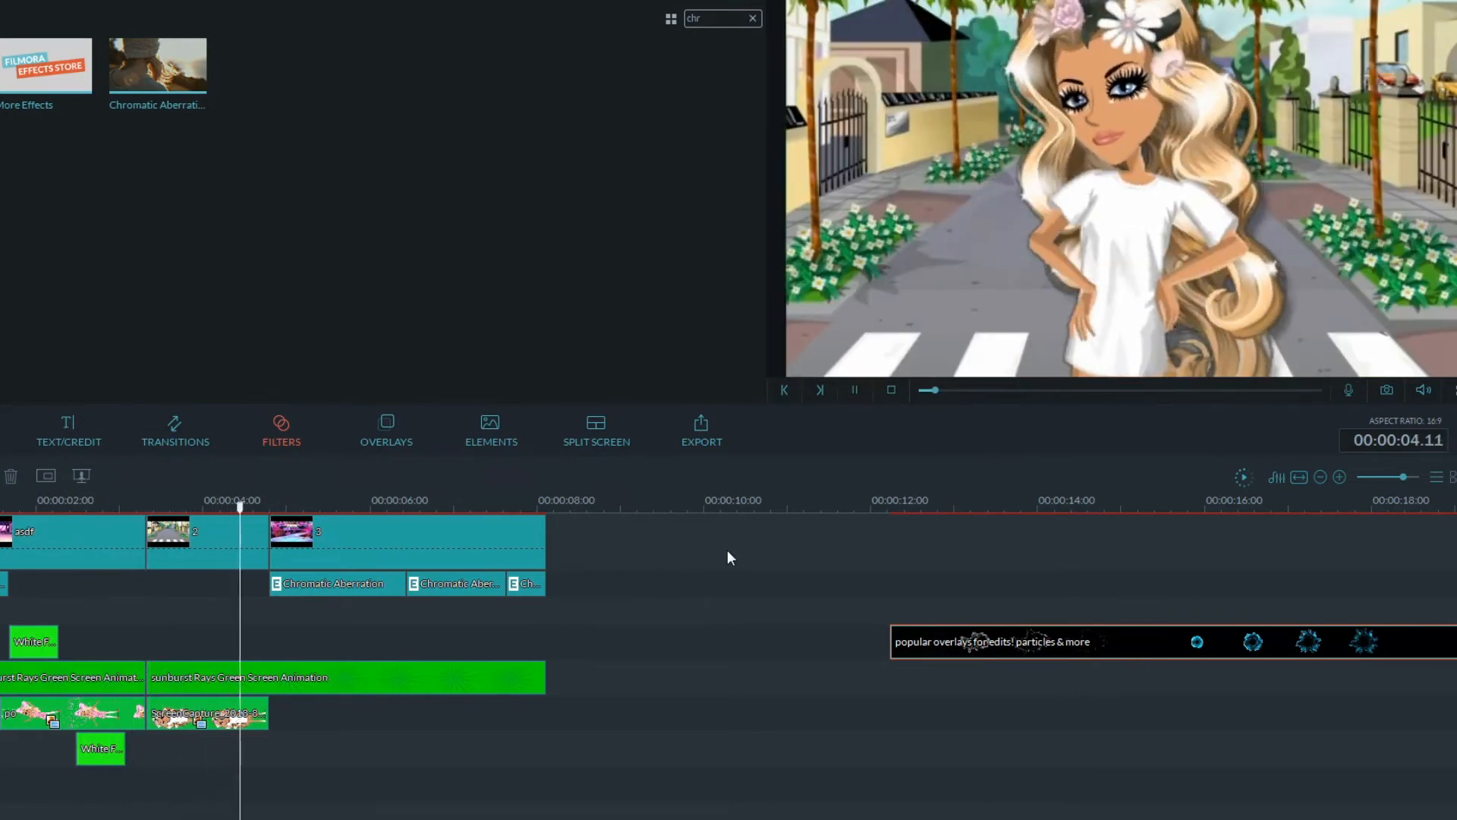
key("space")
Delete the Musicforintro section after 00:00:04.20, move the last music section back to start there and play from 00:00:03.08.
scroll(291, 759, "down", 1)
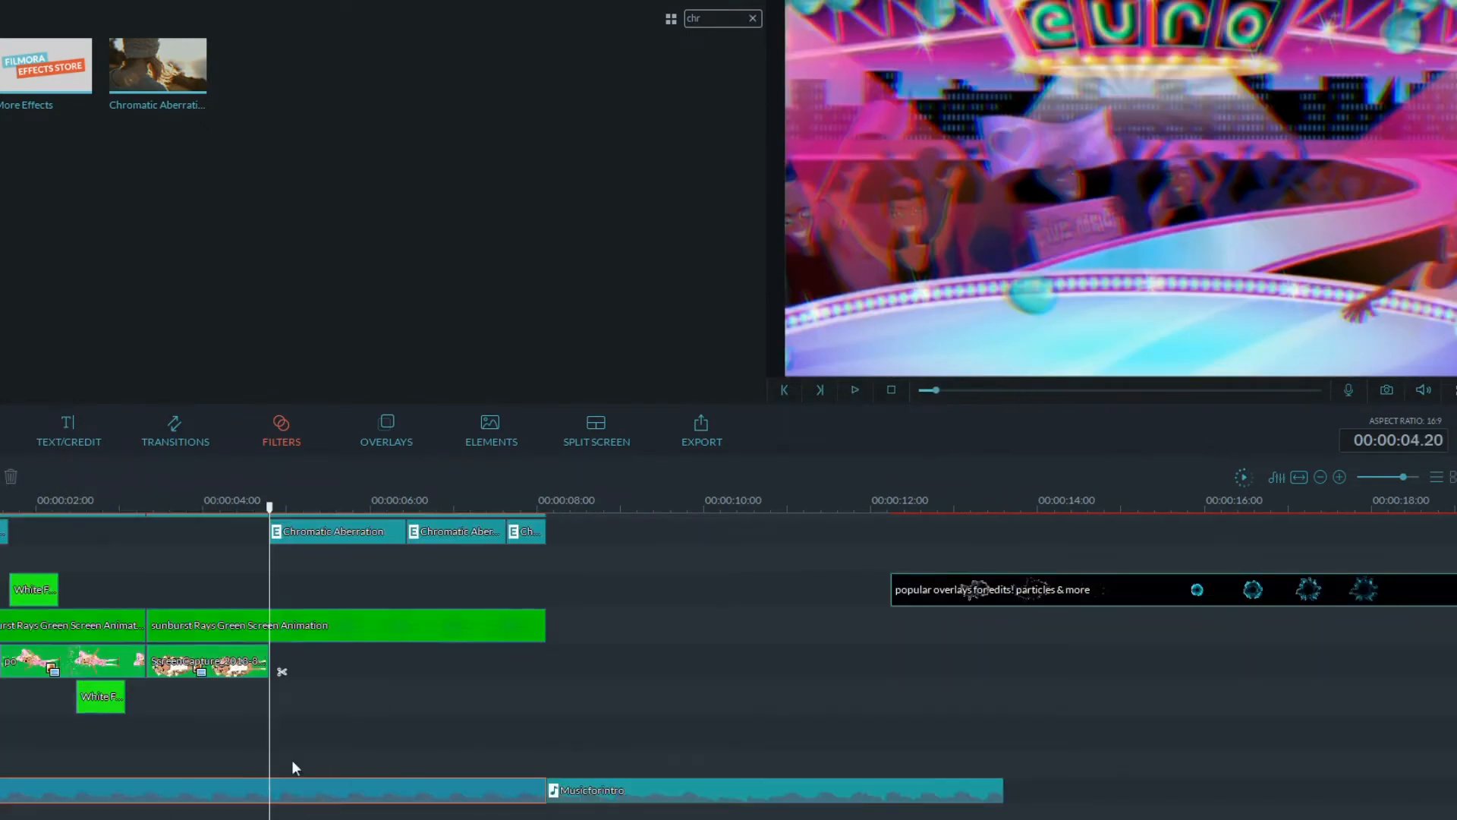
right_click(354, 772)
left_click(359, 769)
left_click_drag(622, 788, 344, 775)
scroll(316, 689, "up", 1)
left_click(160, 506)
key("space")
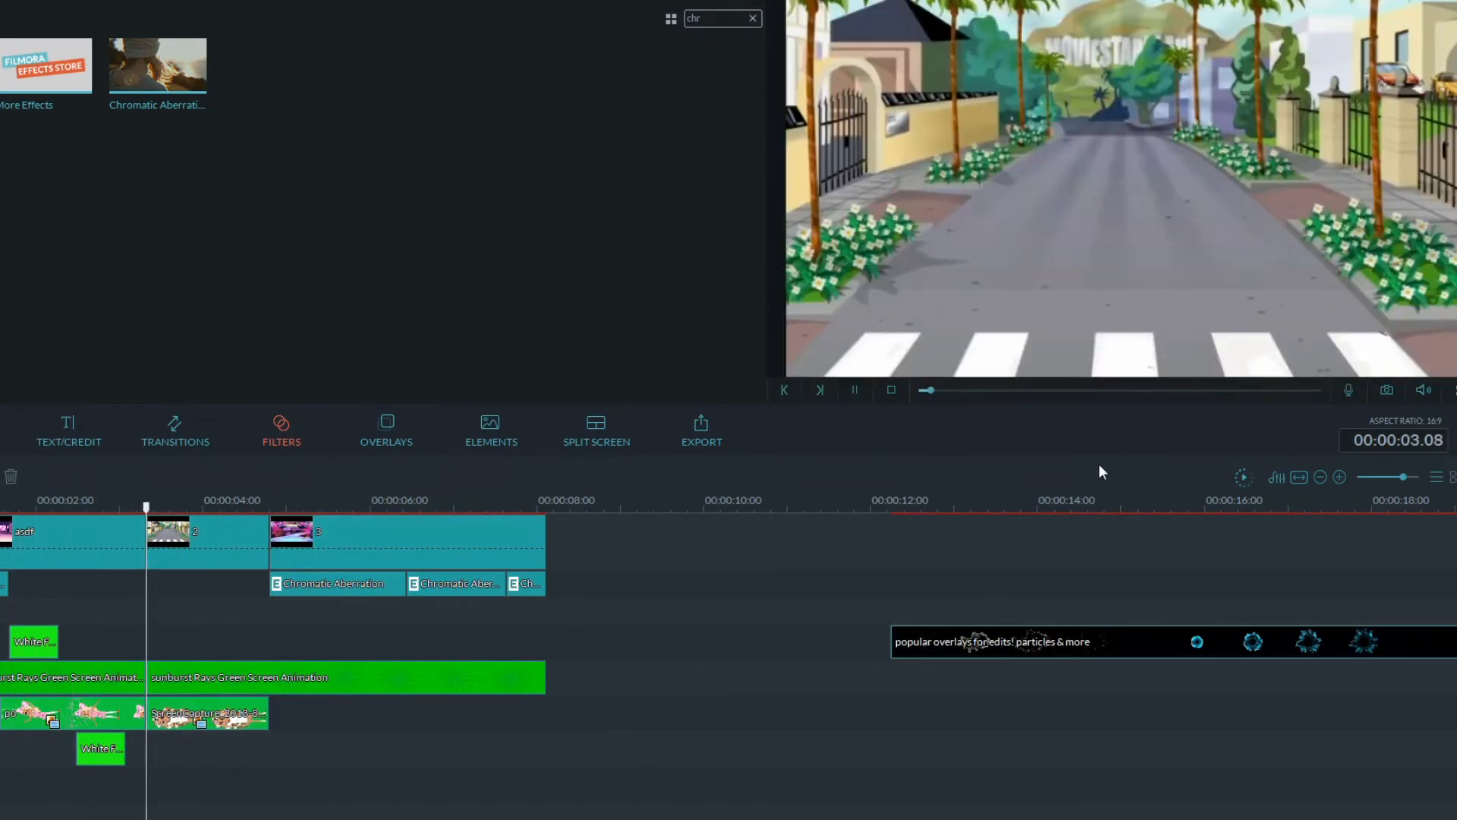
key("space")
Delete the second and third Chromatic Aberration sections and extend the first one to the end of background "3".
right_click(447, 575)
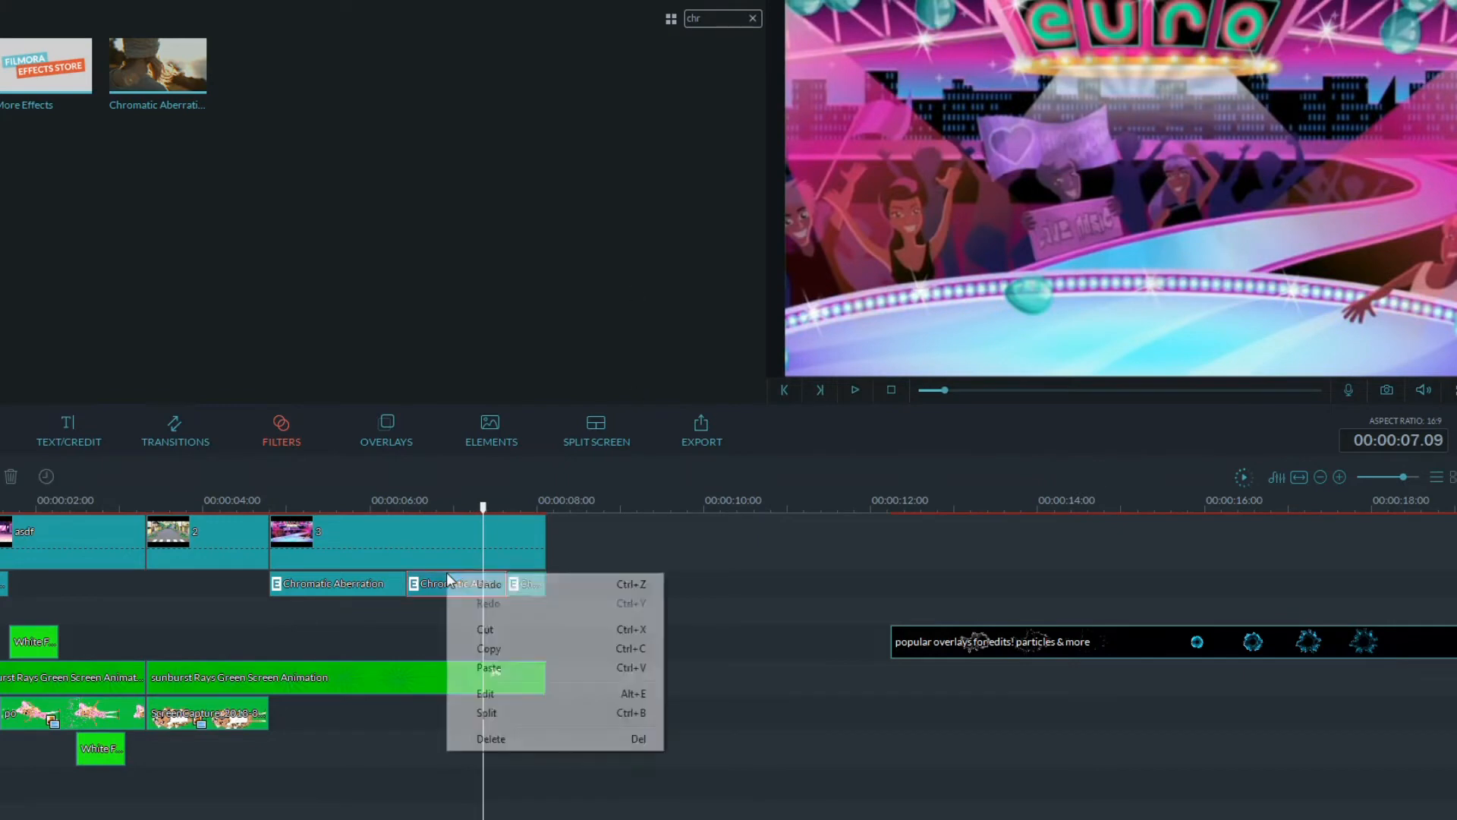
left_click(491, 739)
right_click(520, 582)
left_click(564, 747)
left_click_drag(543, 587, 544, 588)
Play background "3" and split its Chromatic Aberration filter at about 00:00:06.07 and 00:00:07.00.
key("space")
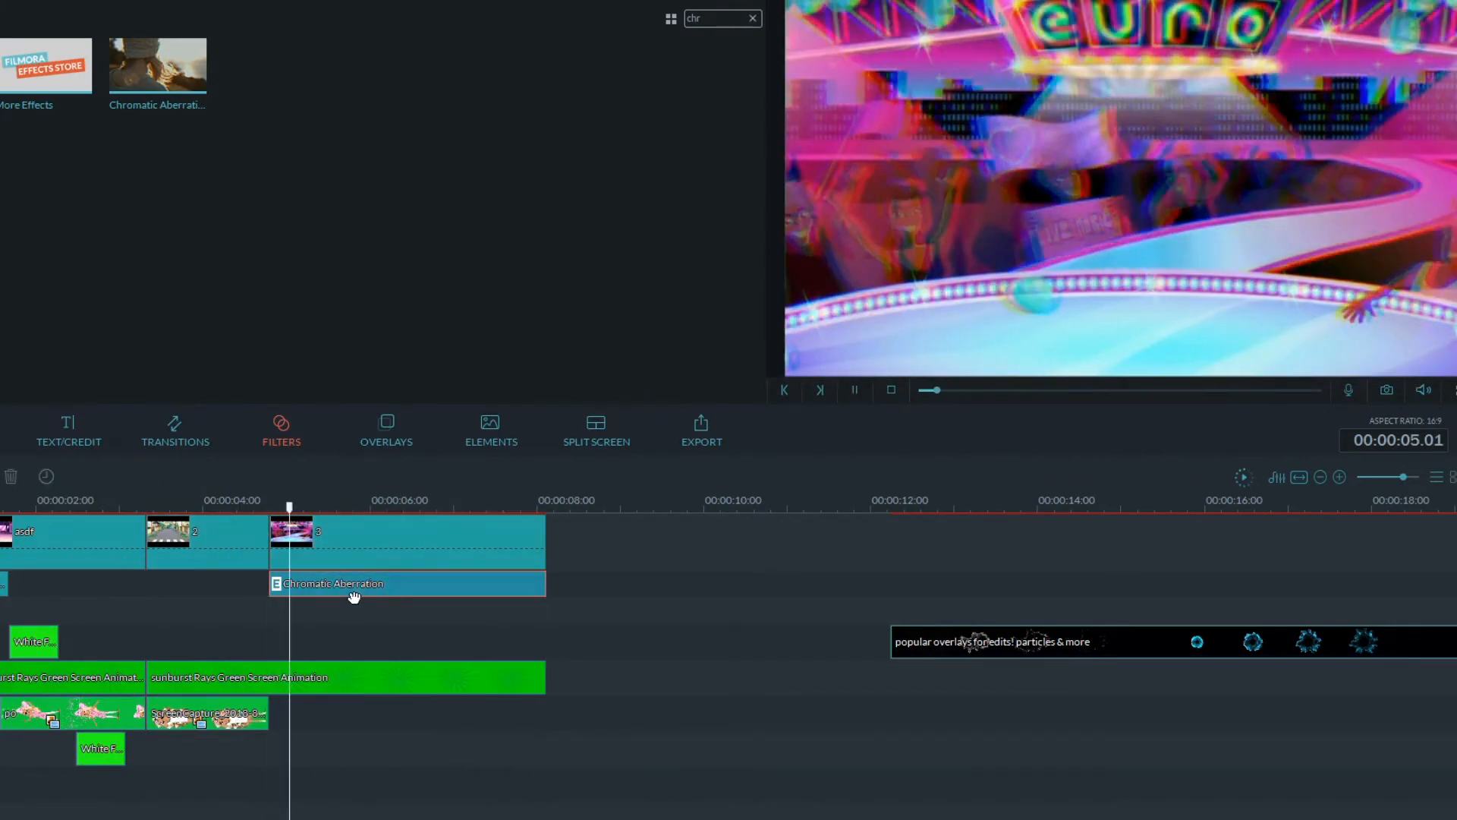
left_click(269, 605)
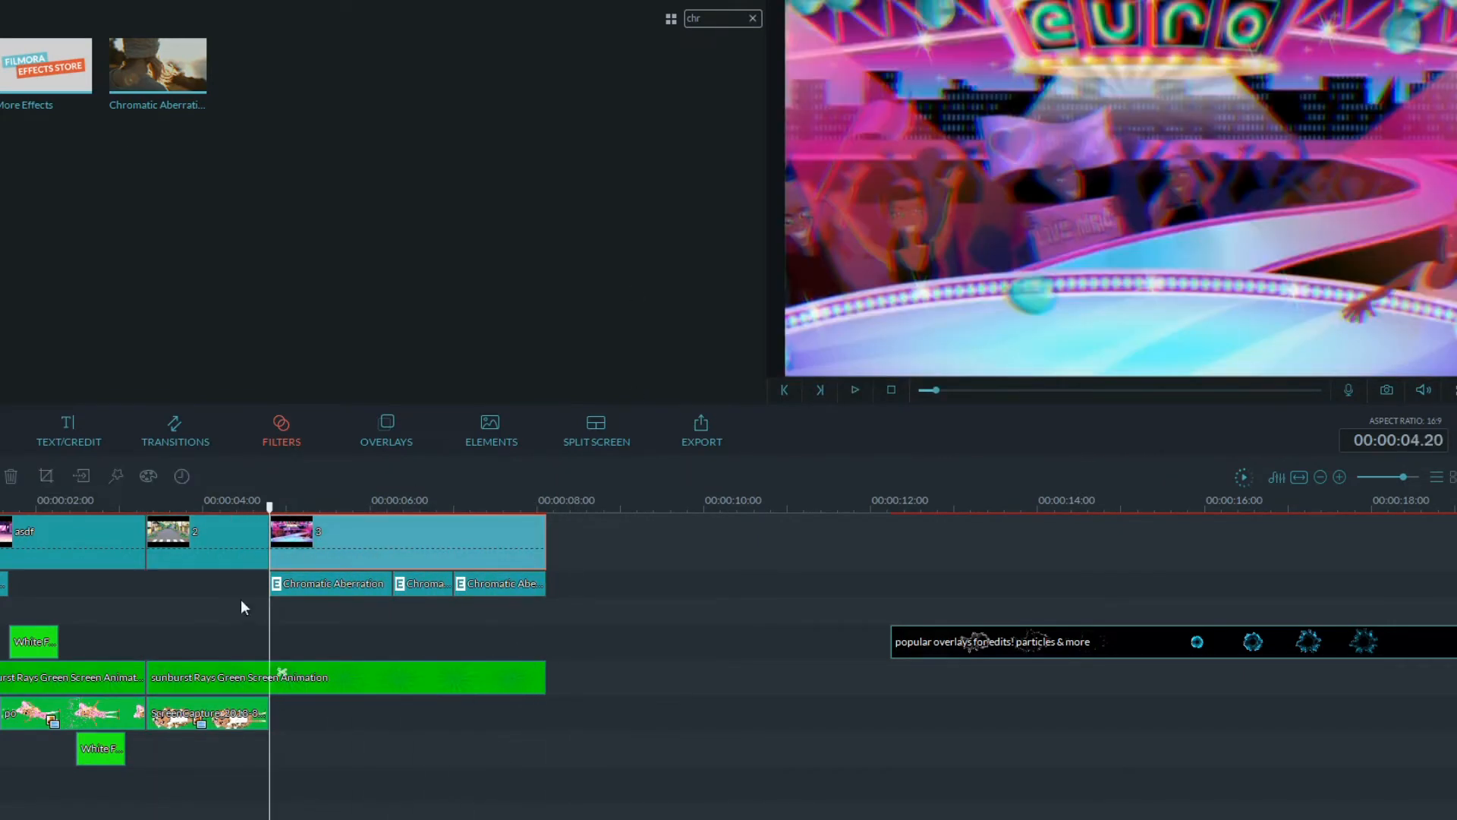
key("space")
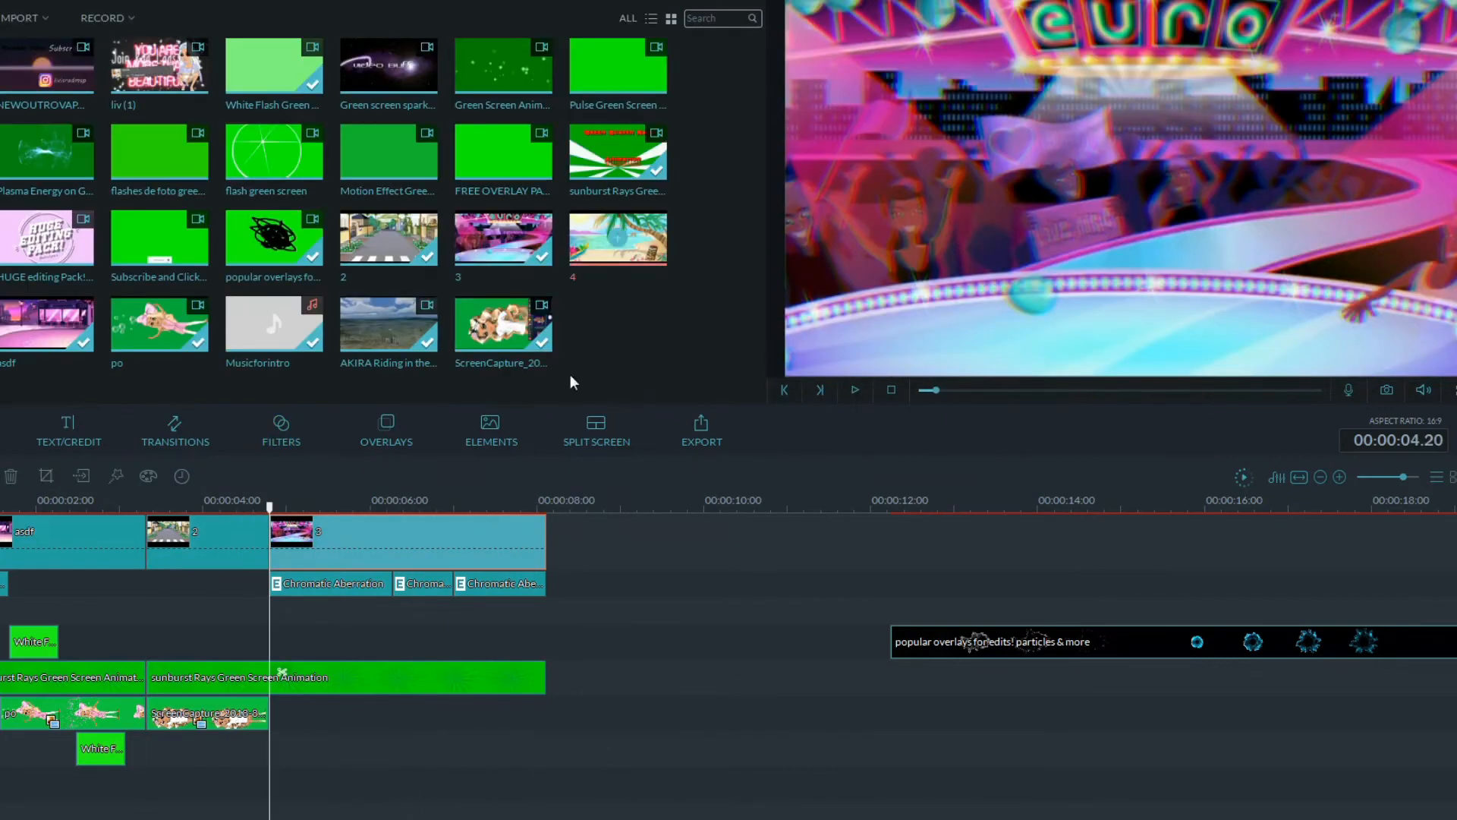
Append background "4" after background "3" at 00:00:08.03 and crop it to 16:9.
right_click(580, 527)
left_click(668, 684)
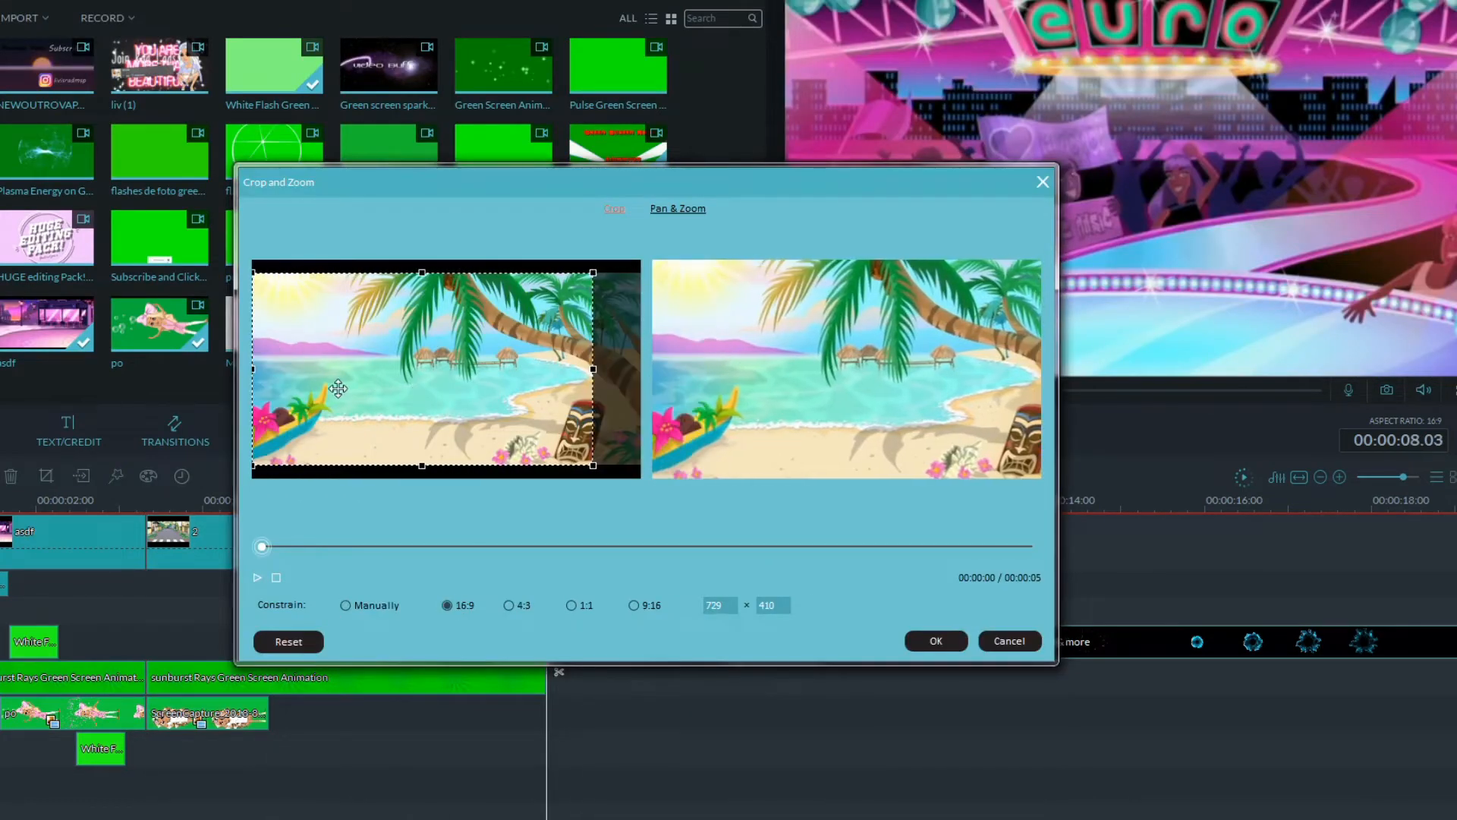
left_click(936, 640)
left_click(891, 390)
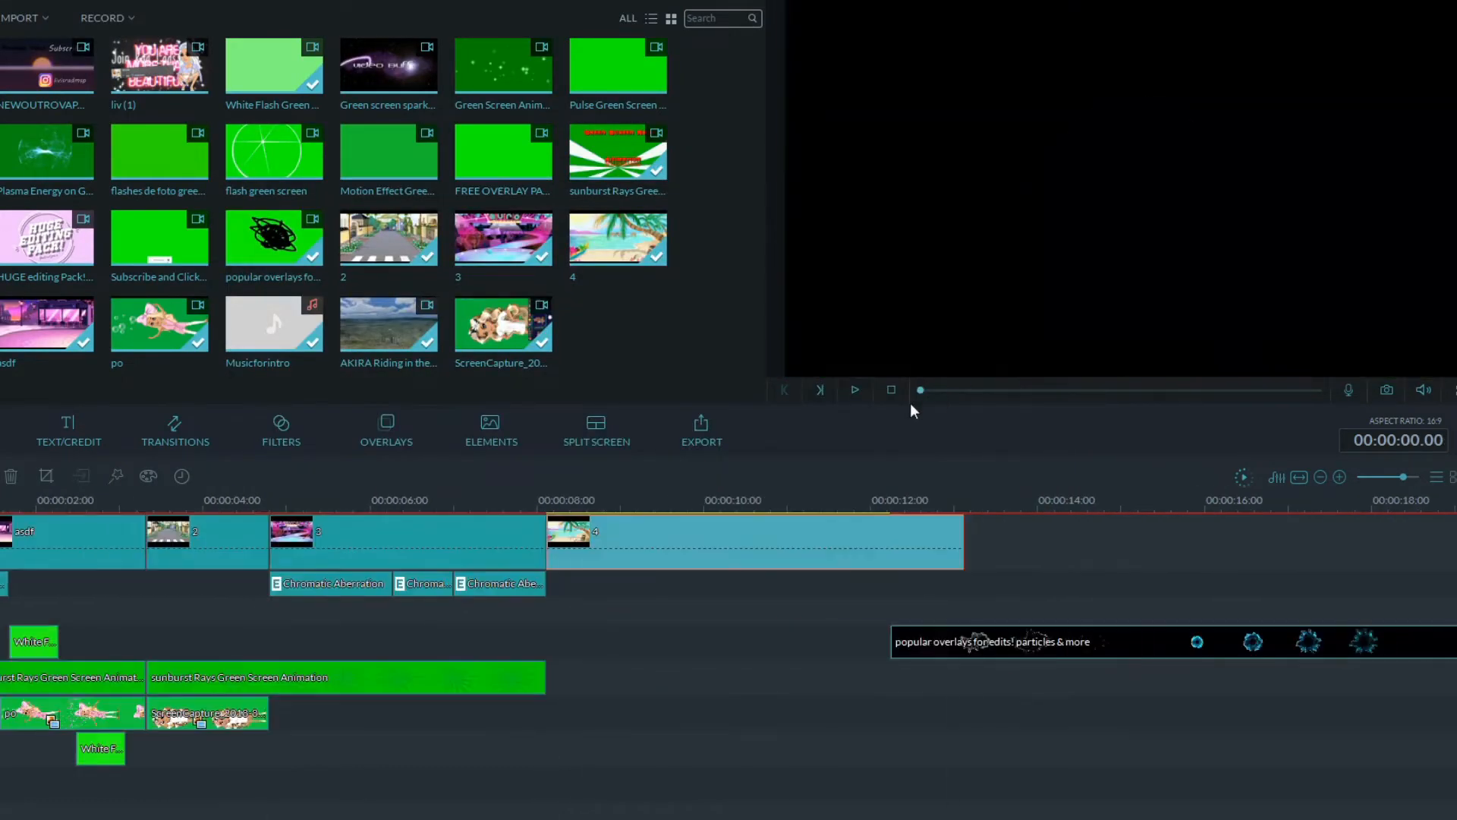
Play from the start, add the flash green screen clip below the character at 00:00:03.09 and key out its green.
left_click(644, 545)
key("space")
left_click(659, 548)
left_click(651, 623)
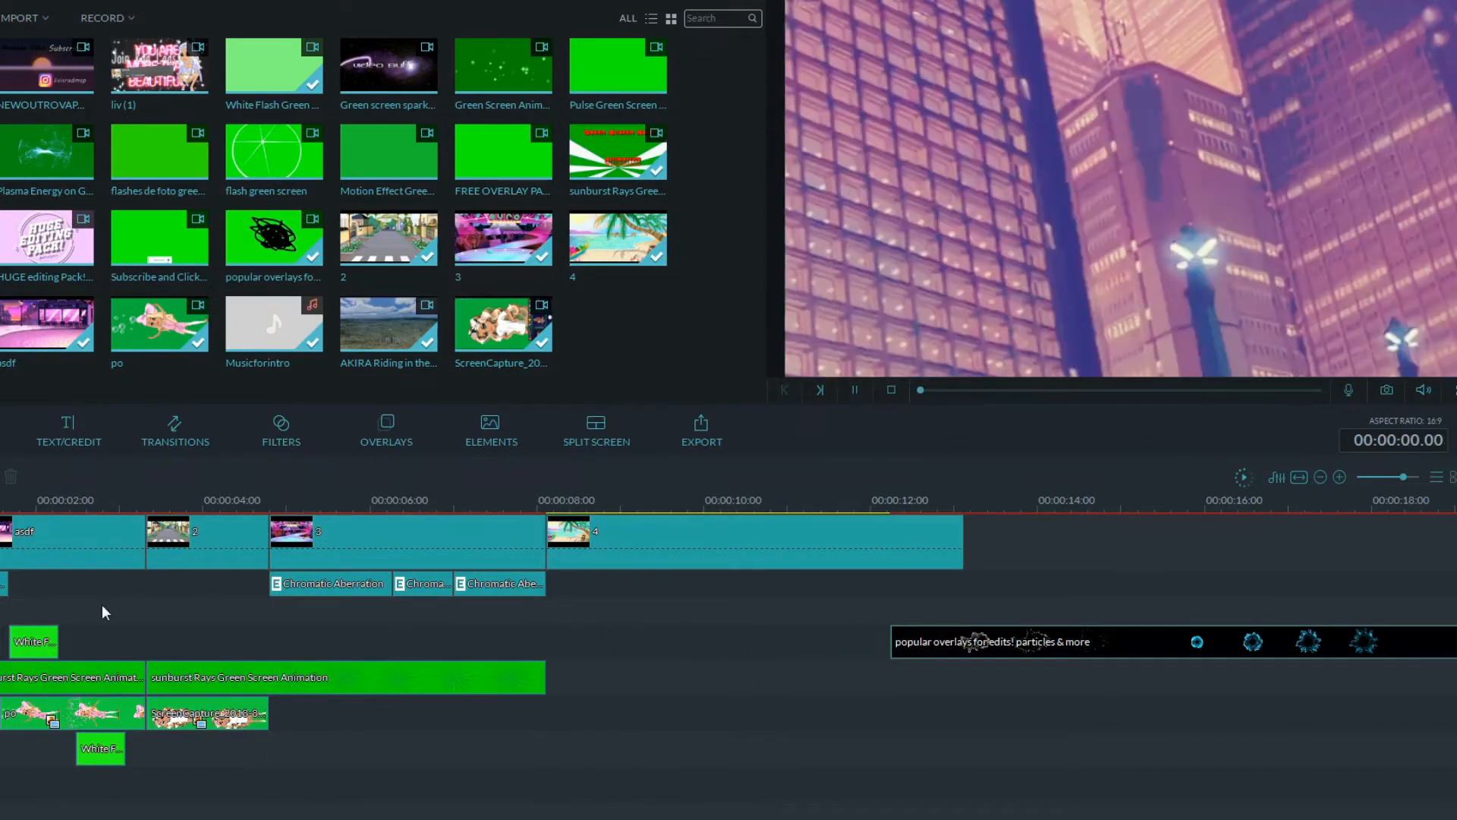
key("space")
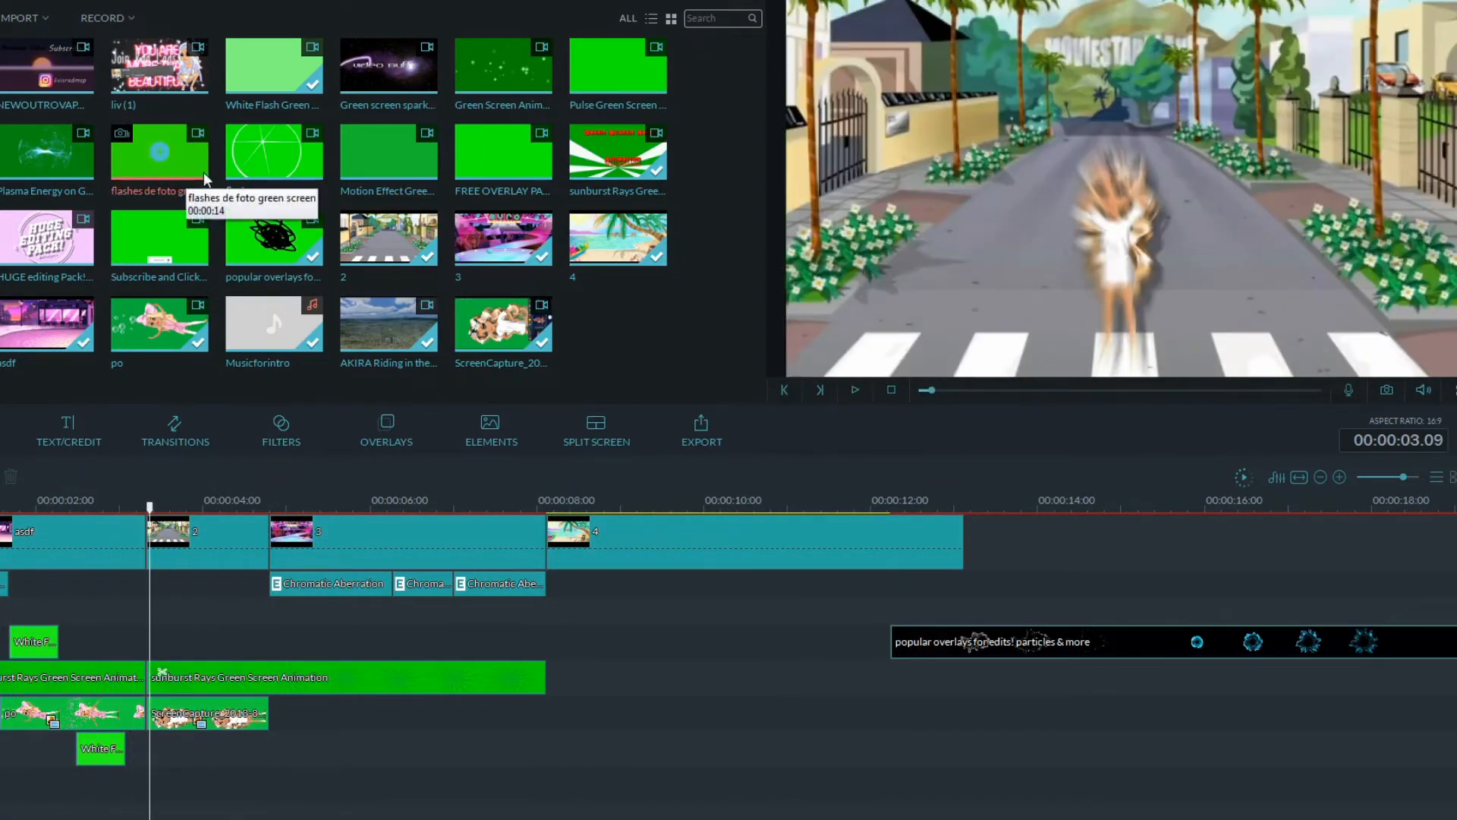
left_click_drag(274, 156, 171, 734)
right_click(171, 734)
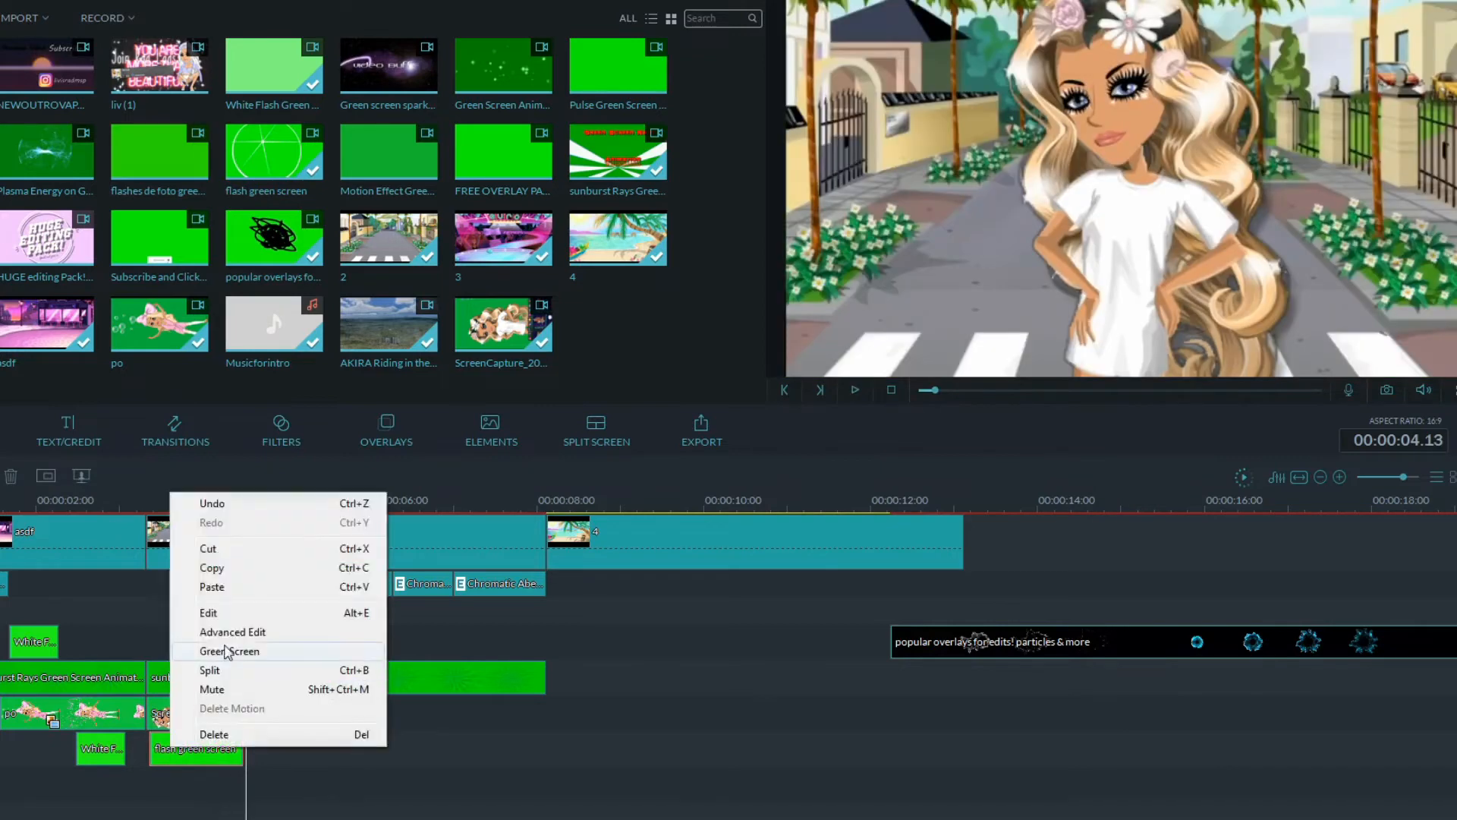
left_click(228, 650)
left_click(583, 574)
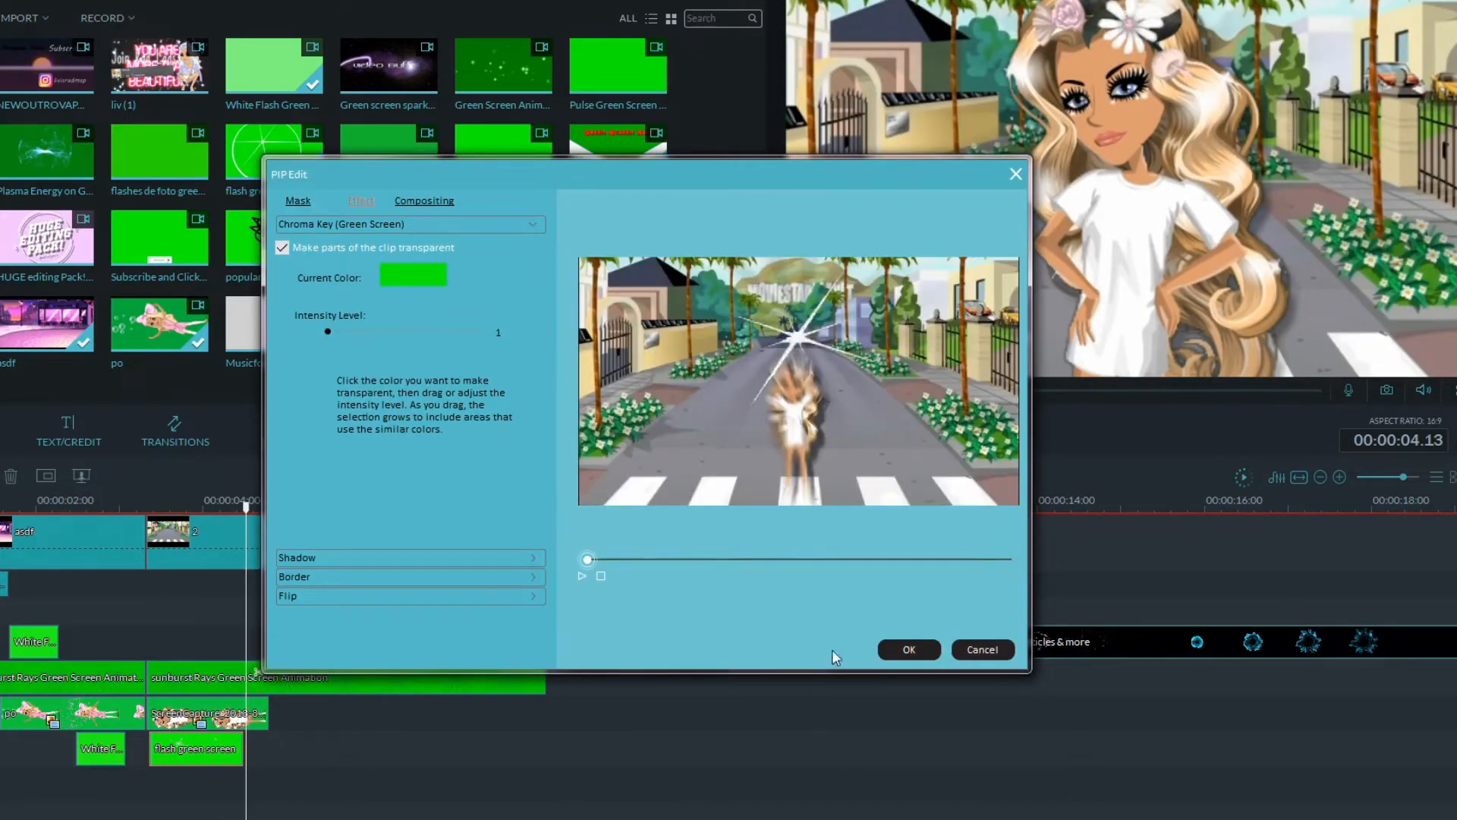
left_click(881, 648)
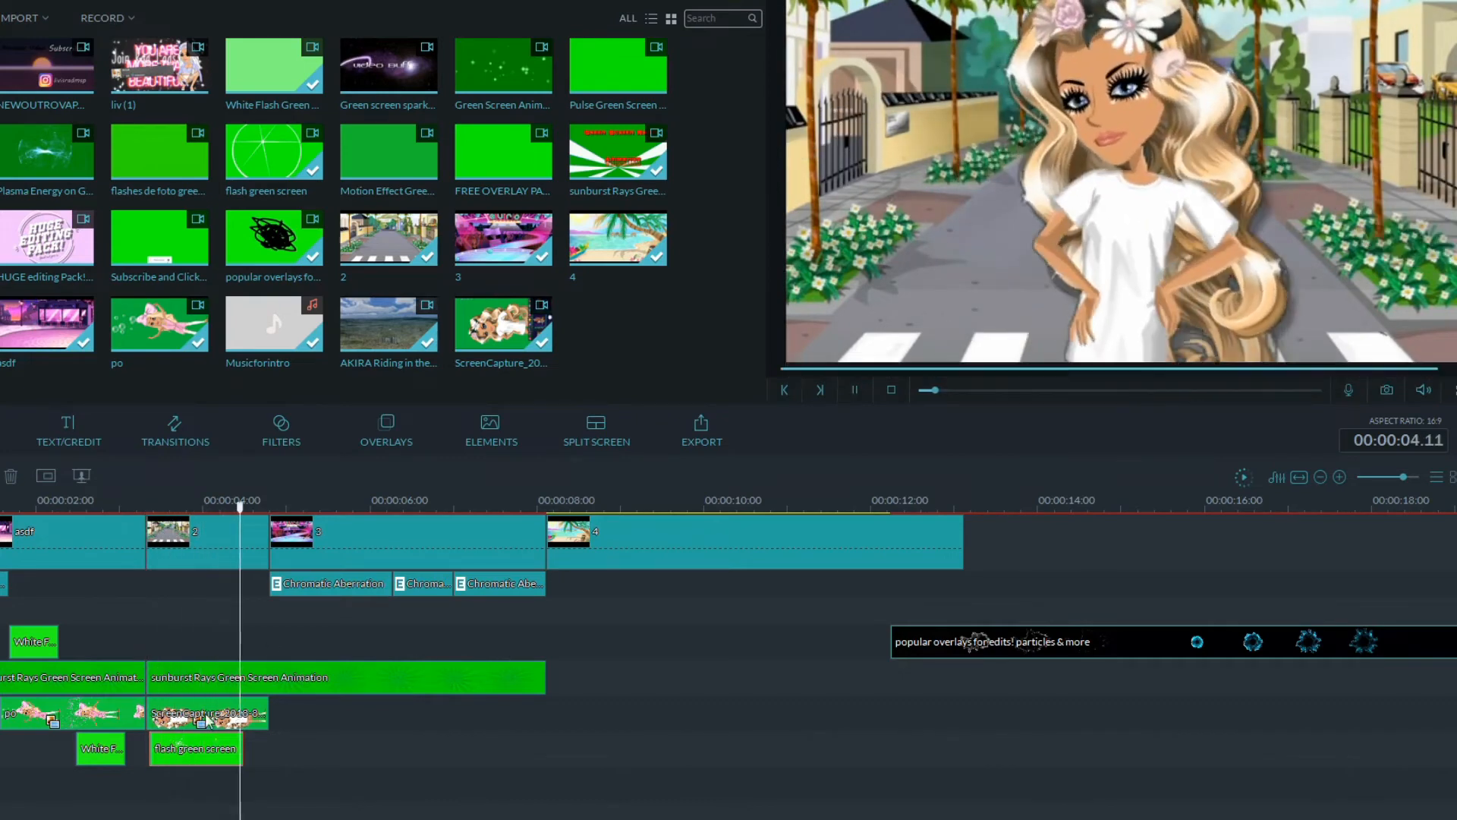
Add the Pulse Green Screen effect above background "2" and cut away its part before 00:00:04.13.
left_click(619, 72)
left_click_drag(619, 72, 193, 640)
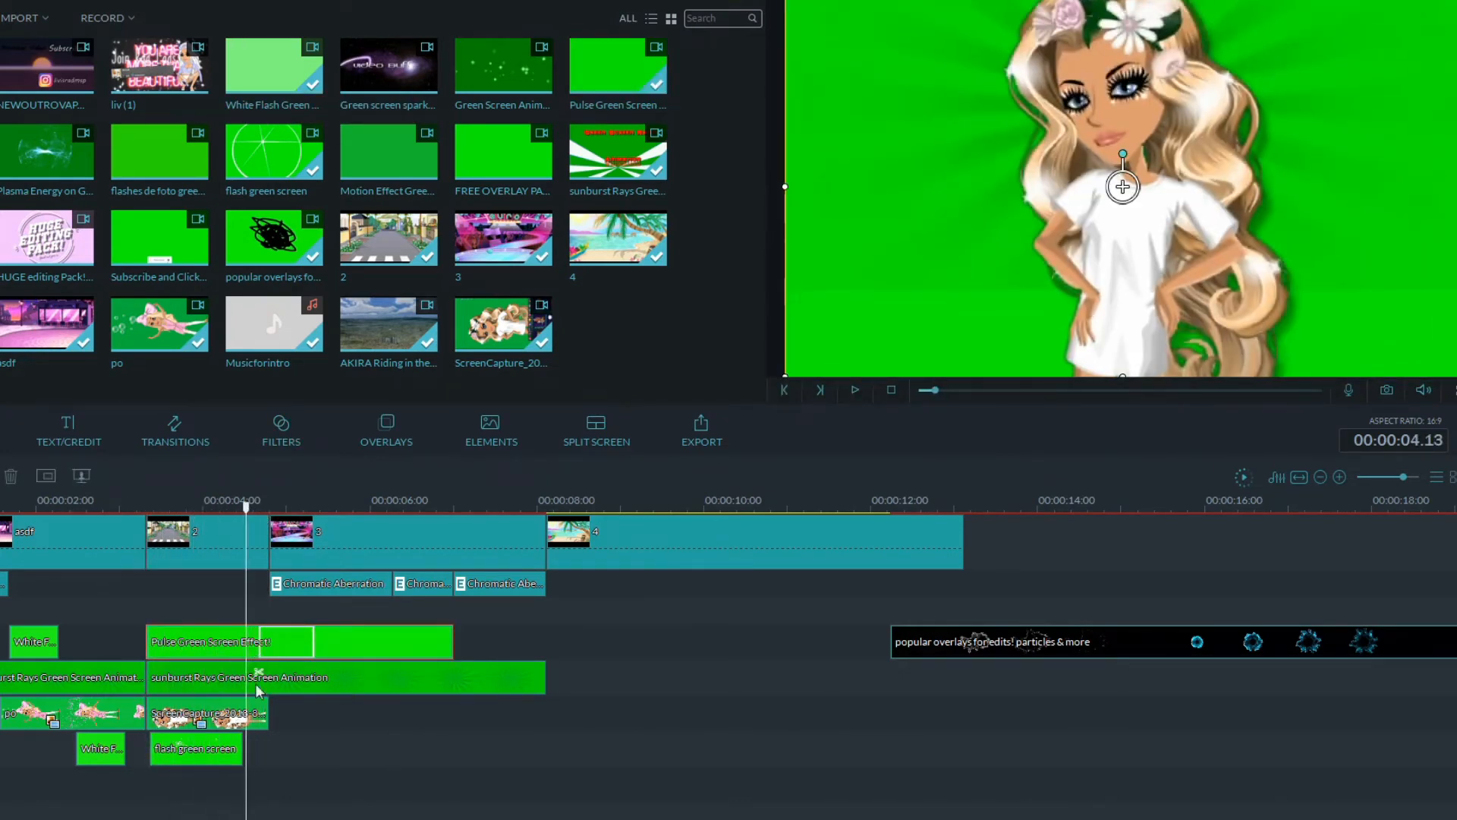
left_click(277, 674)
right_click(274, 657)
left_click(319, 516)
Key out the green of the Pulse effect and shorten it to a brief clip starting at 00:00:03.08.
right_click(256, 649)
left_click(319, 425)
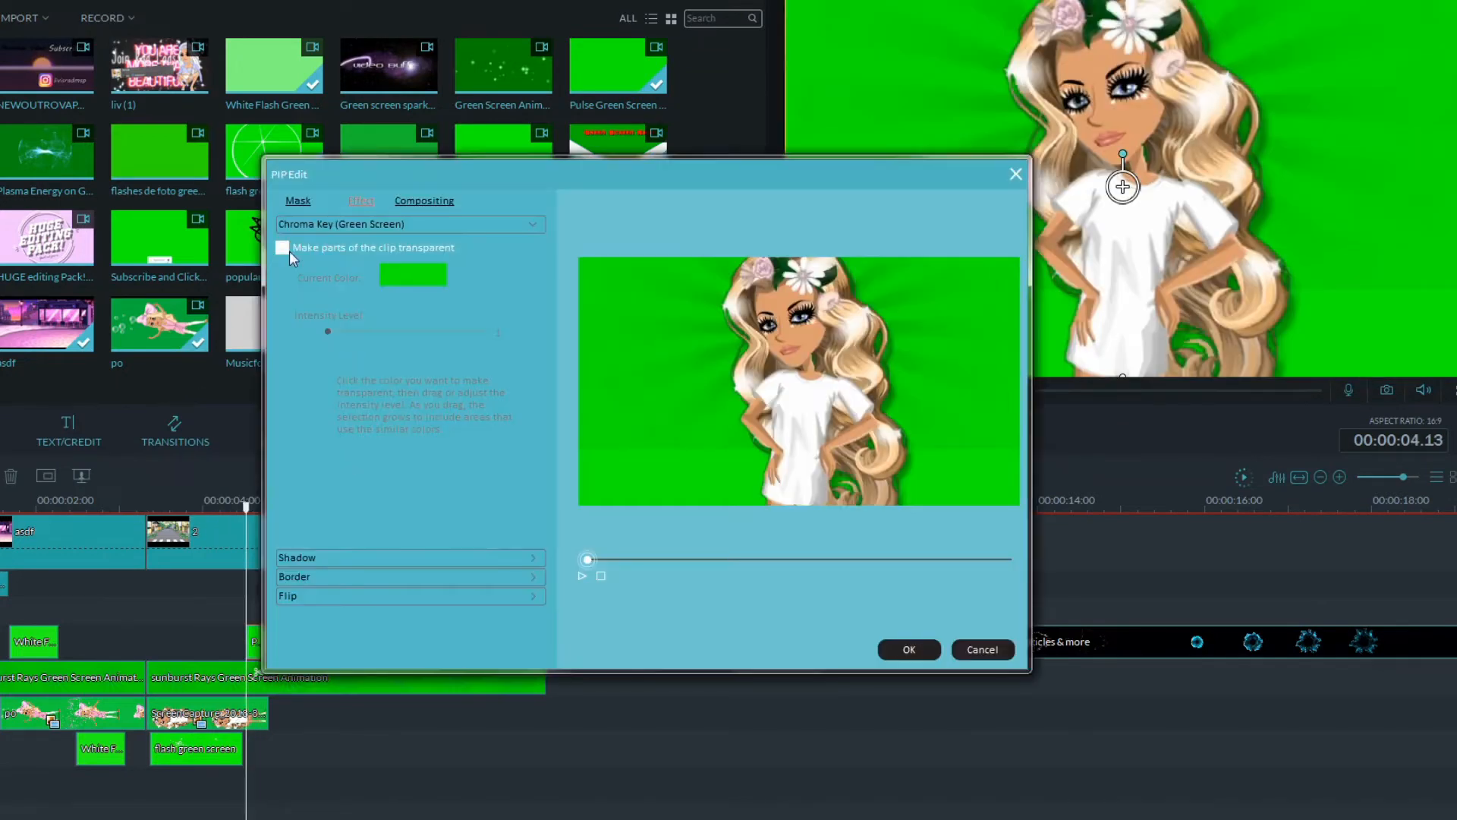
left_click(286, 249)
left_click(908, 647)
key("space")
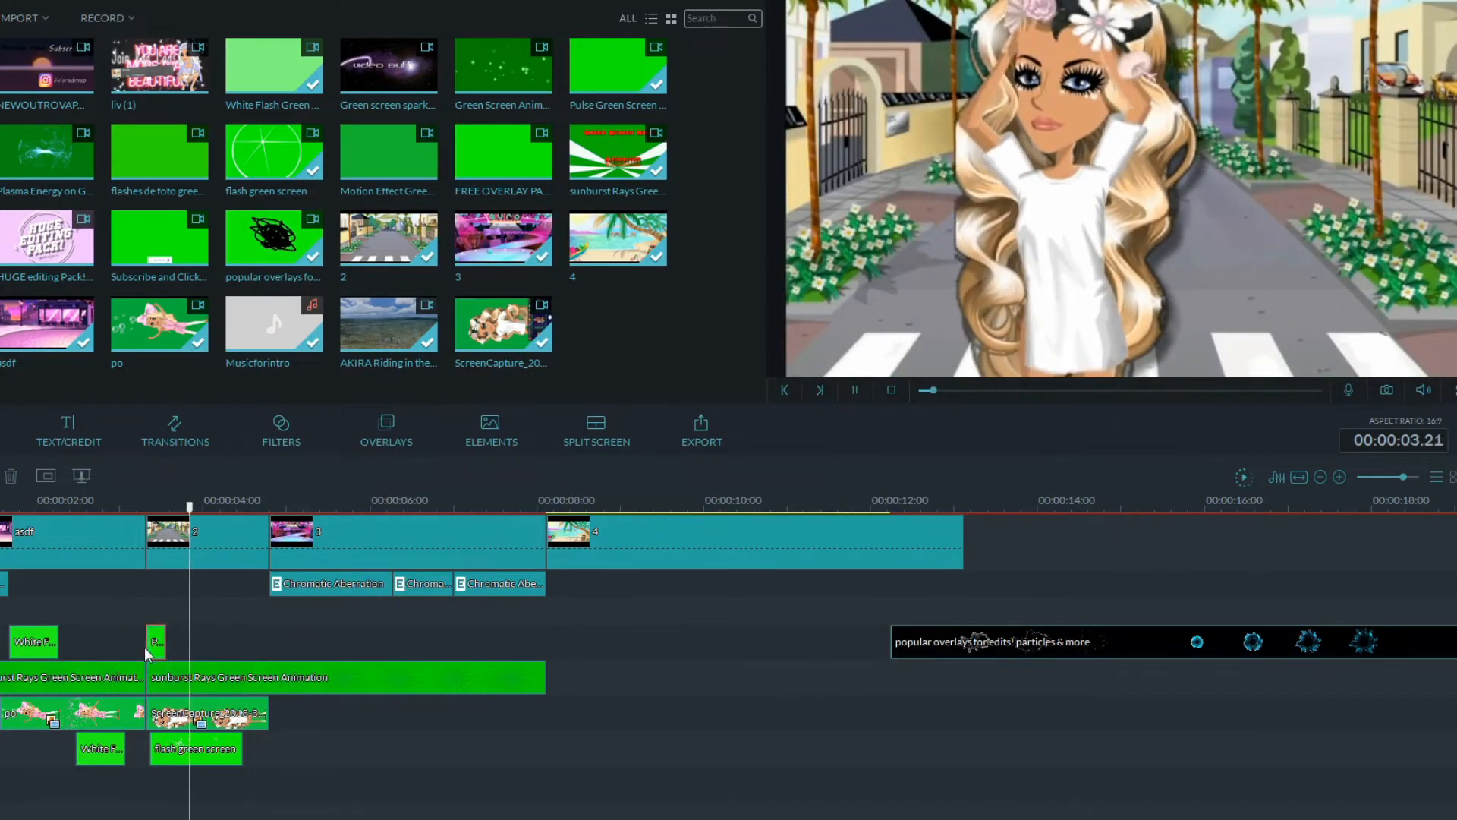
key("space")
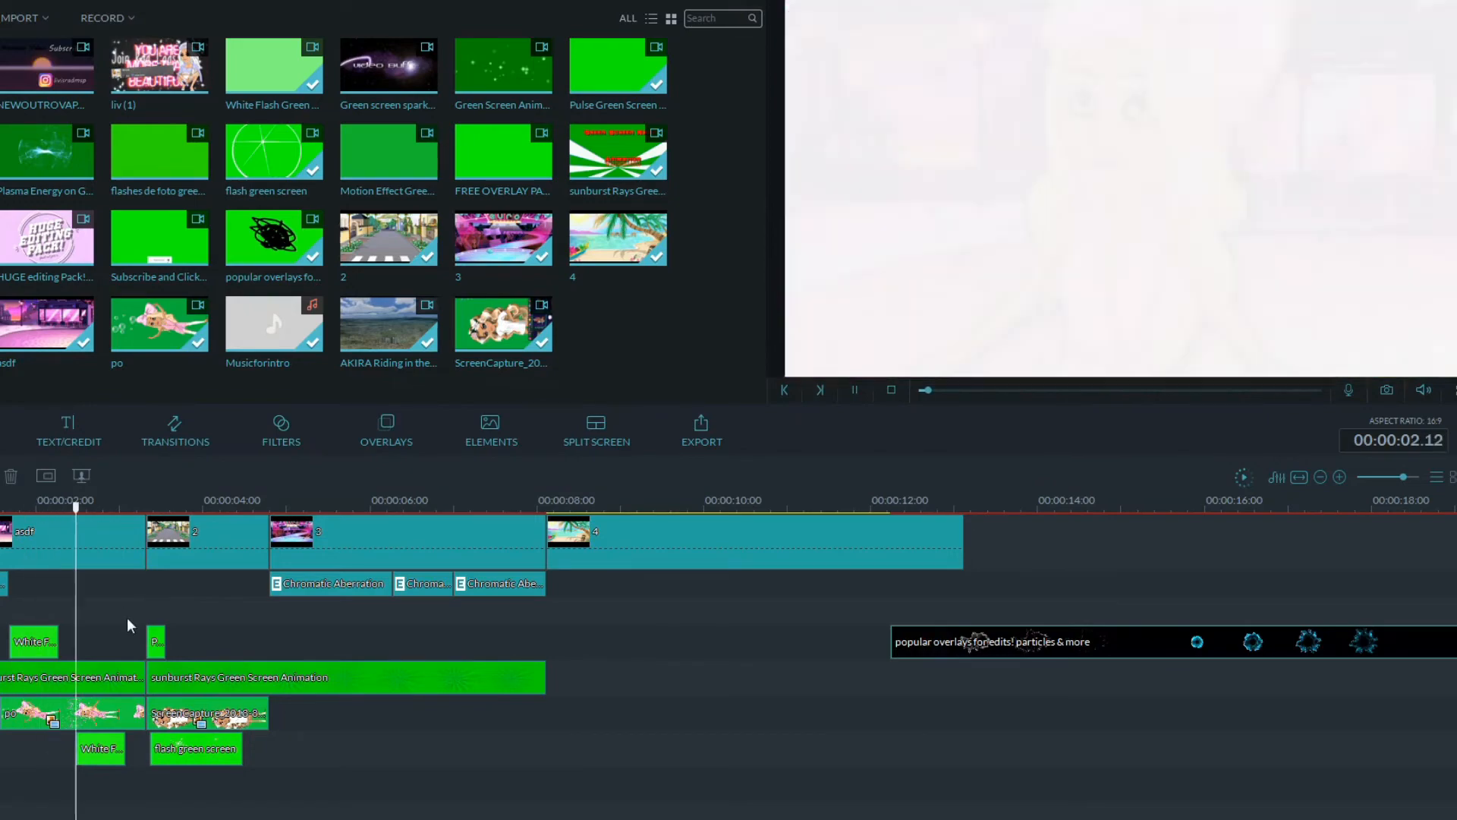
Paste copies of the Pulse clip at 00:00:04.20, 00:00:06.07 and 00:00:07.00, then play the scenes back.
left_click(281, 613)
key("ctrl+v")
left_click(398, 626)
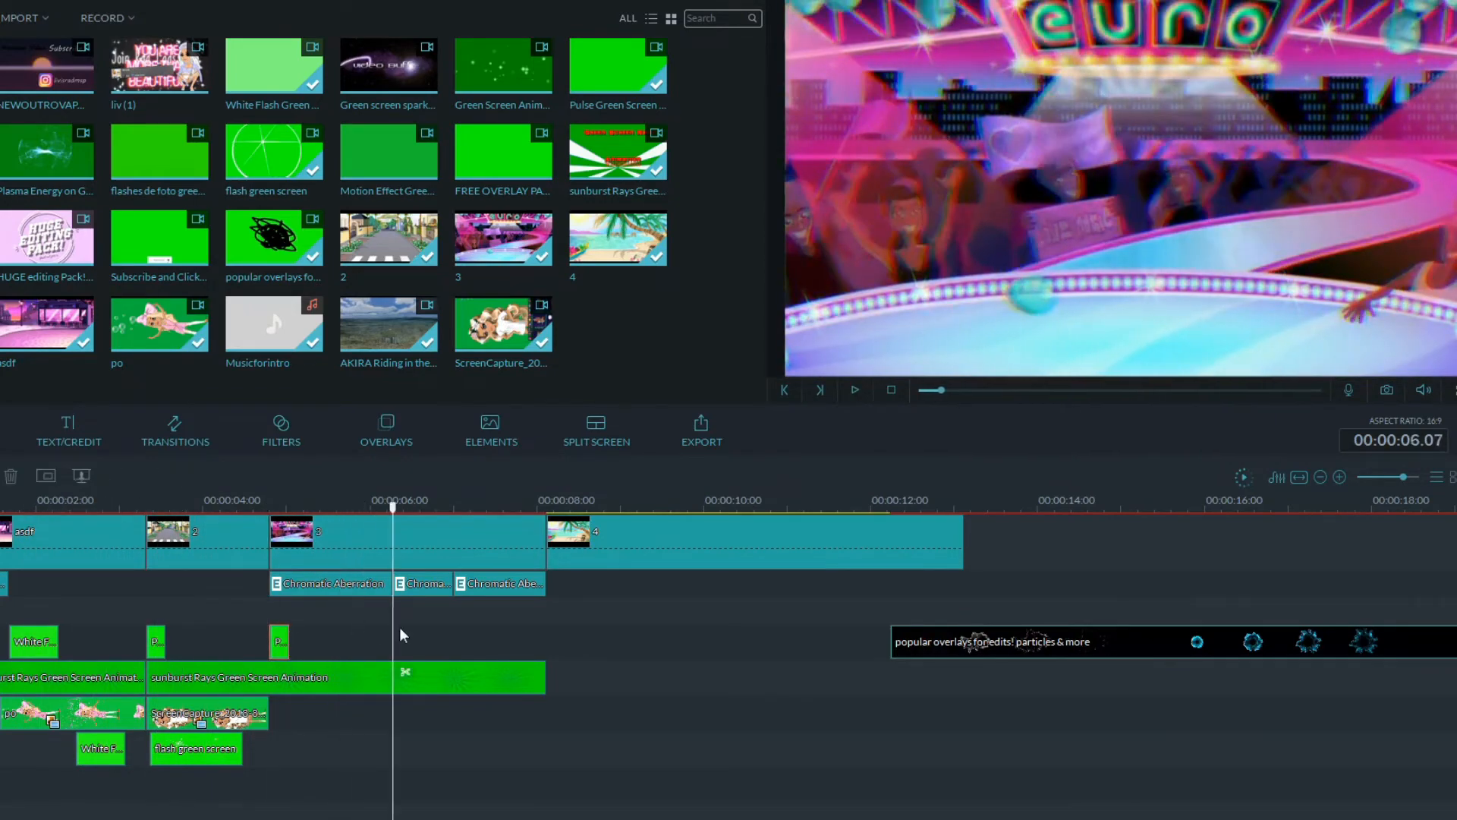
key("ctrl+v")
left_click(460, 583)
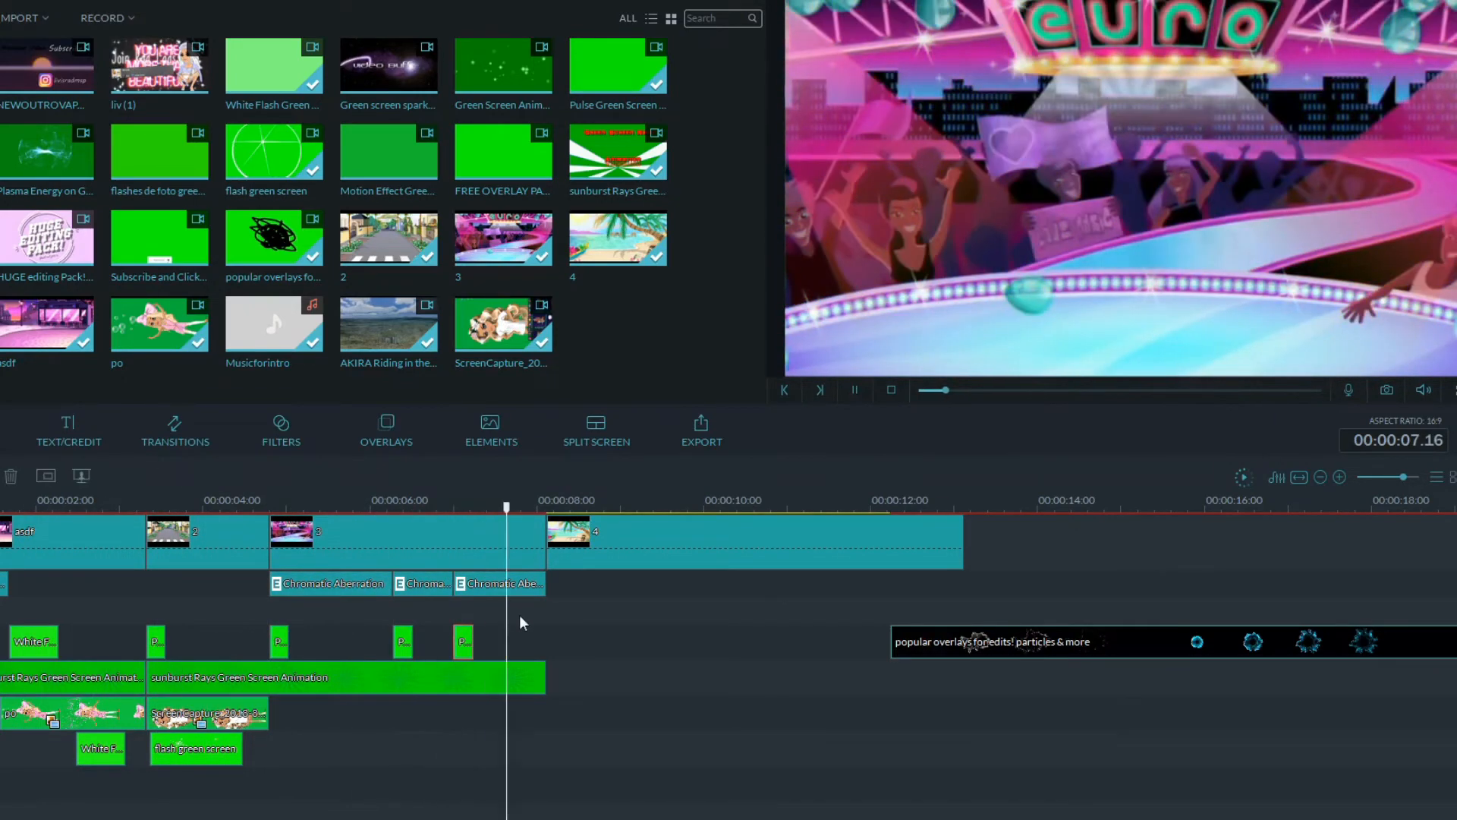
left_click(304, 624)
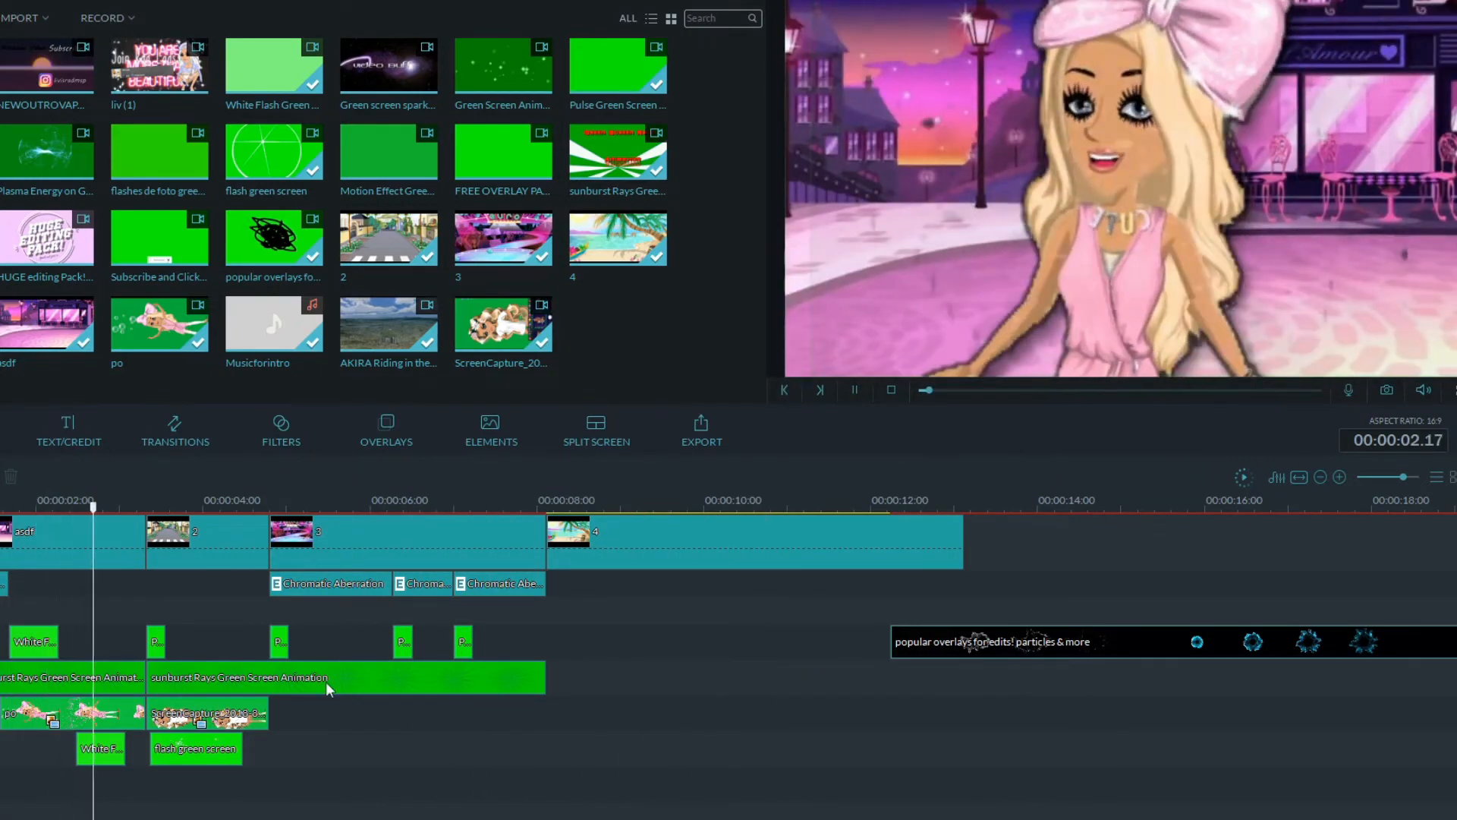
left_click(281, 672)
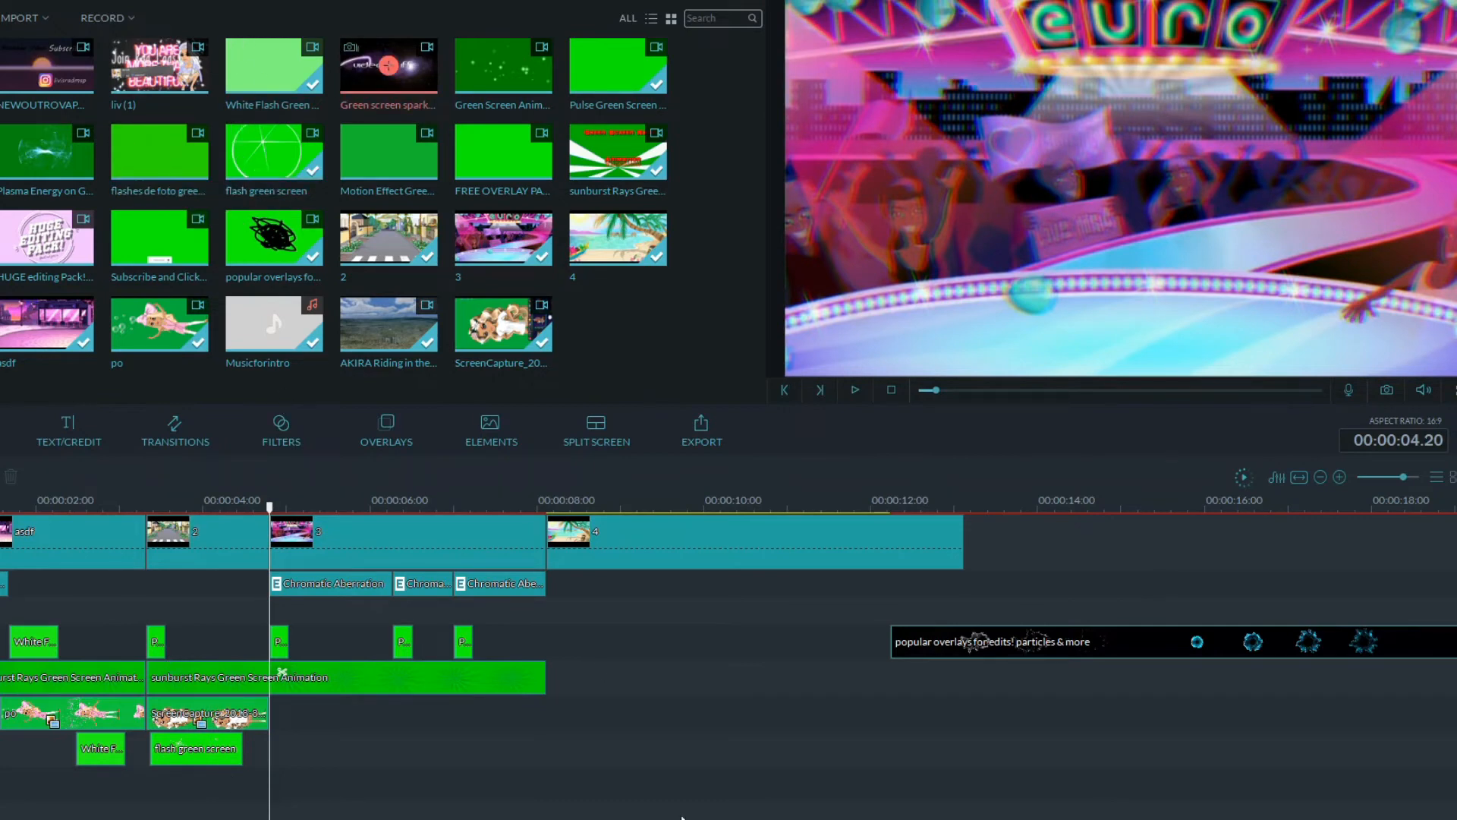
Split the popular overlays clip at 00:01:03.12 and move its colourful section to the start of background "3".
left_click_drag(936, 391, 1131, 391)
left_click_drag(1103, 509, 1066, 548)
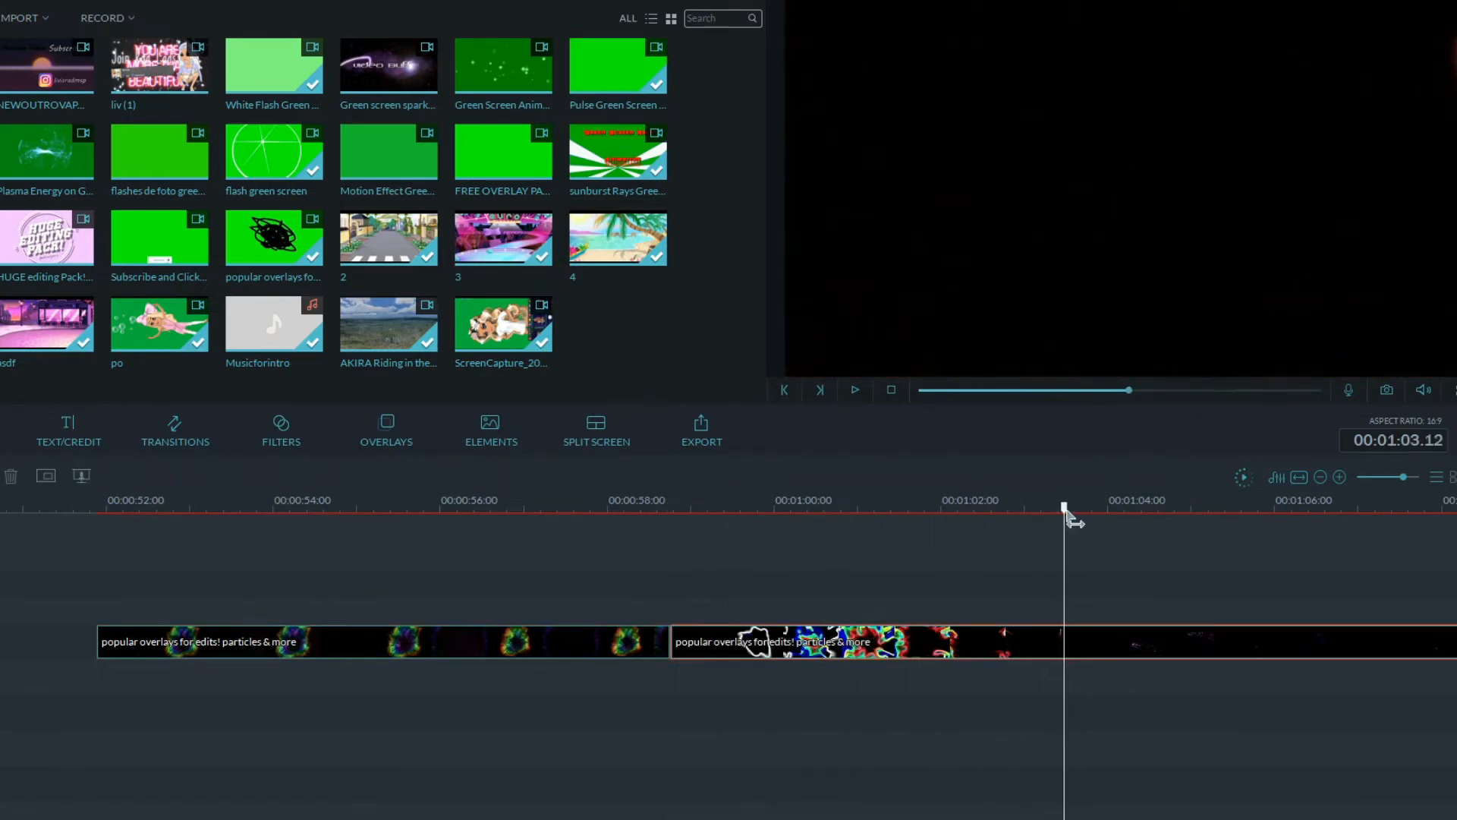
left_click(1076, 672)
key("Delete")
left_click_drag(941, 643, 273, 746)
Try keying out black in the colourful overlay at a higher intensity, preview it and delete the overlay.
right_click(266, 743)
left_click(324, 648)
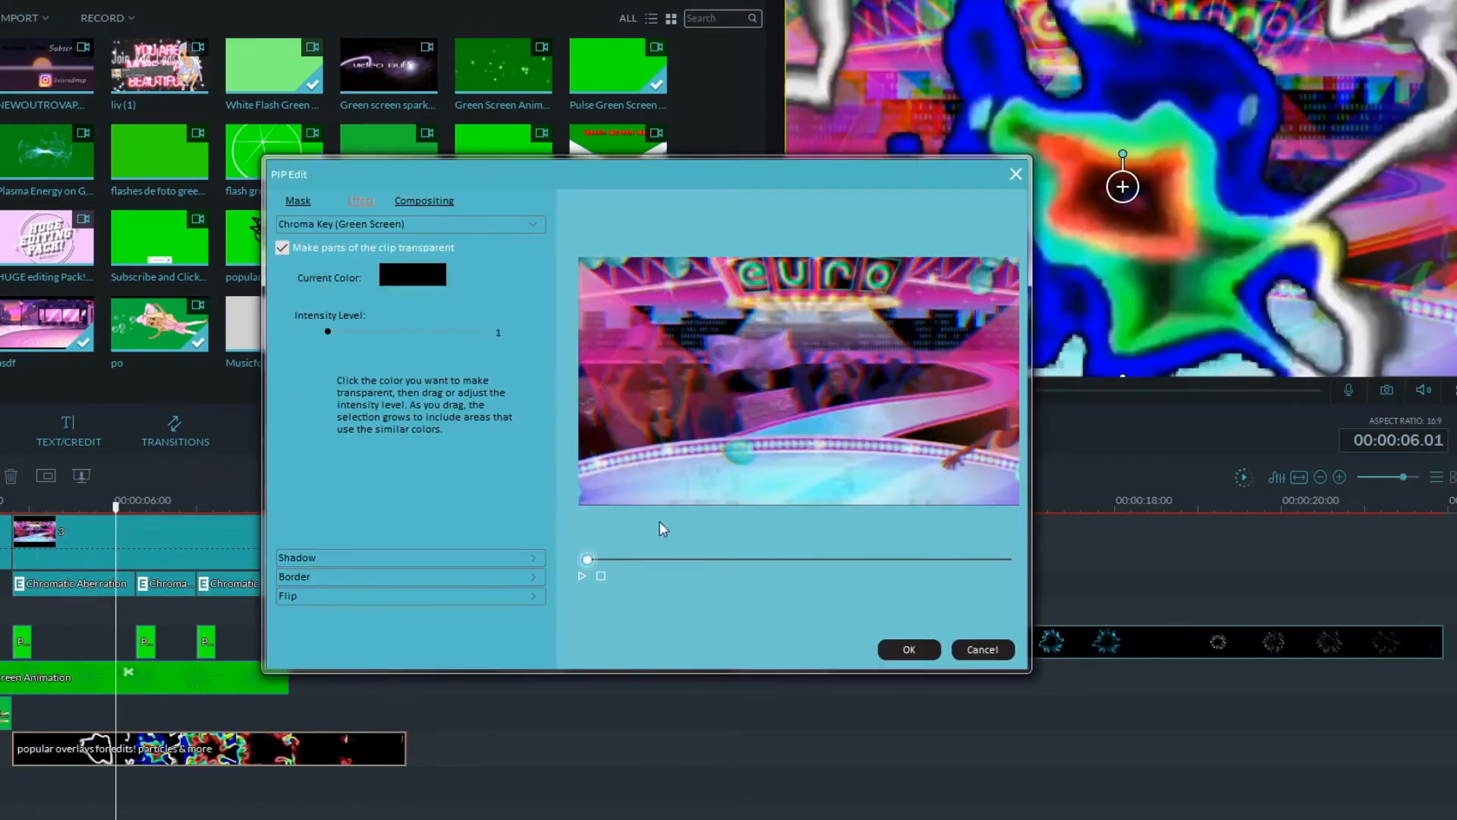
left_click_drag(328, 332, 387, 332)
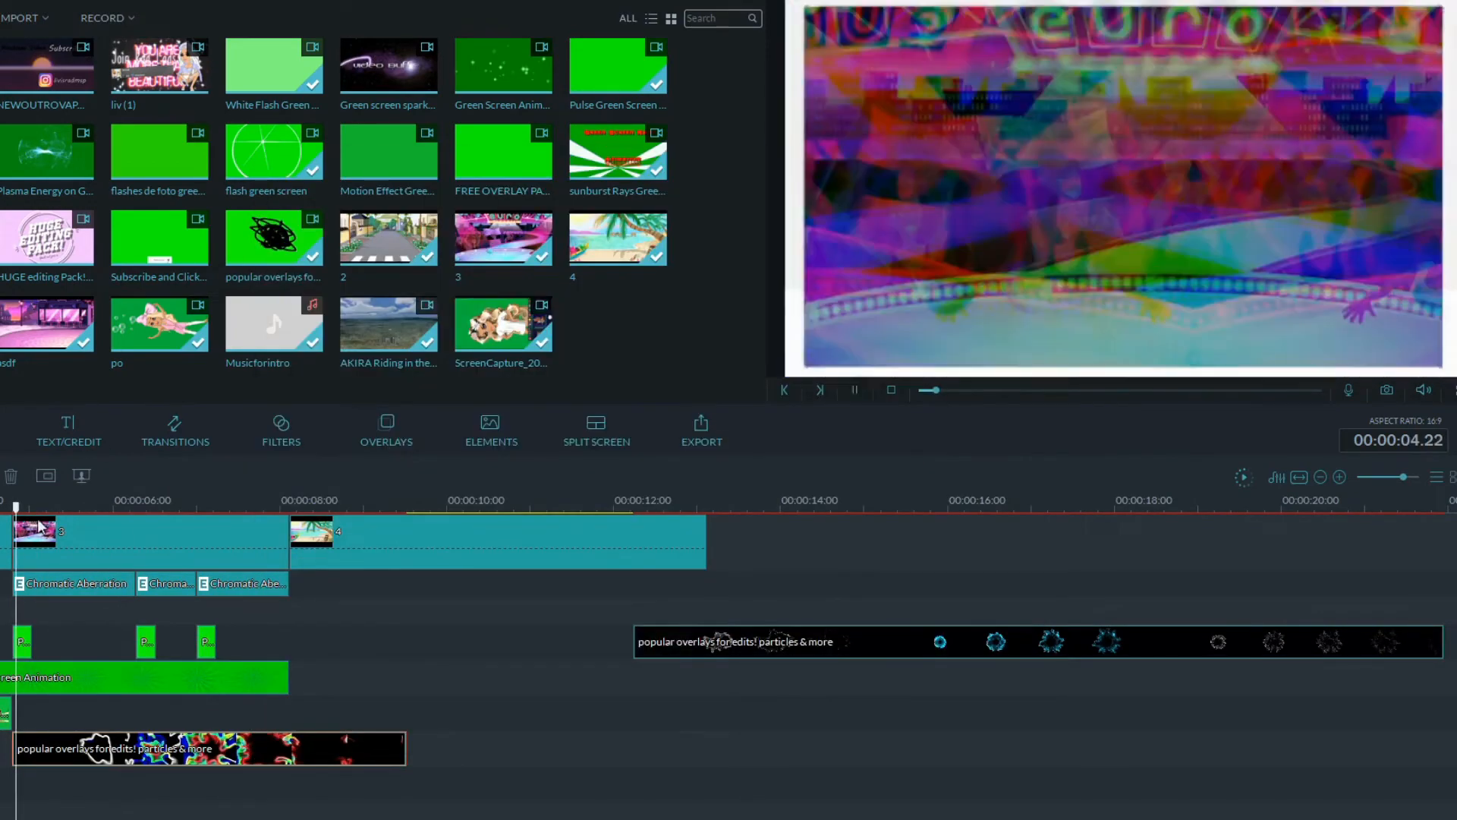
key("Delete")
Split the popular overlays clip around the purple particle section, at about 00:01:10.19 and 00:01:12.13.
left_click_drag(945, 391, 1158, 398)
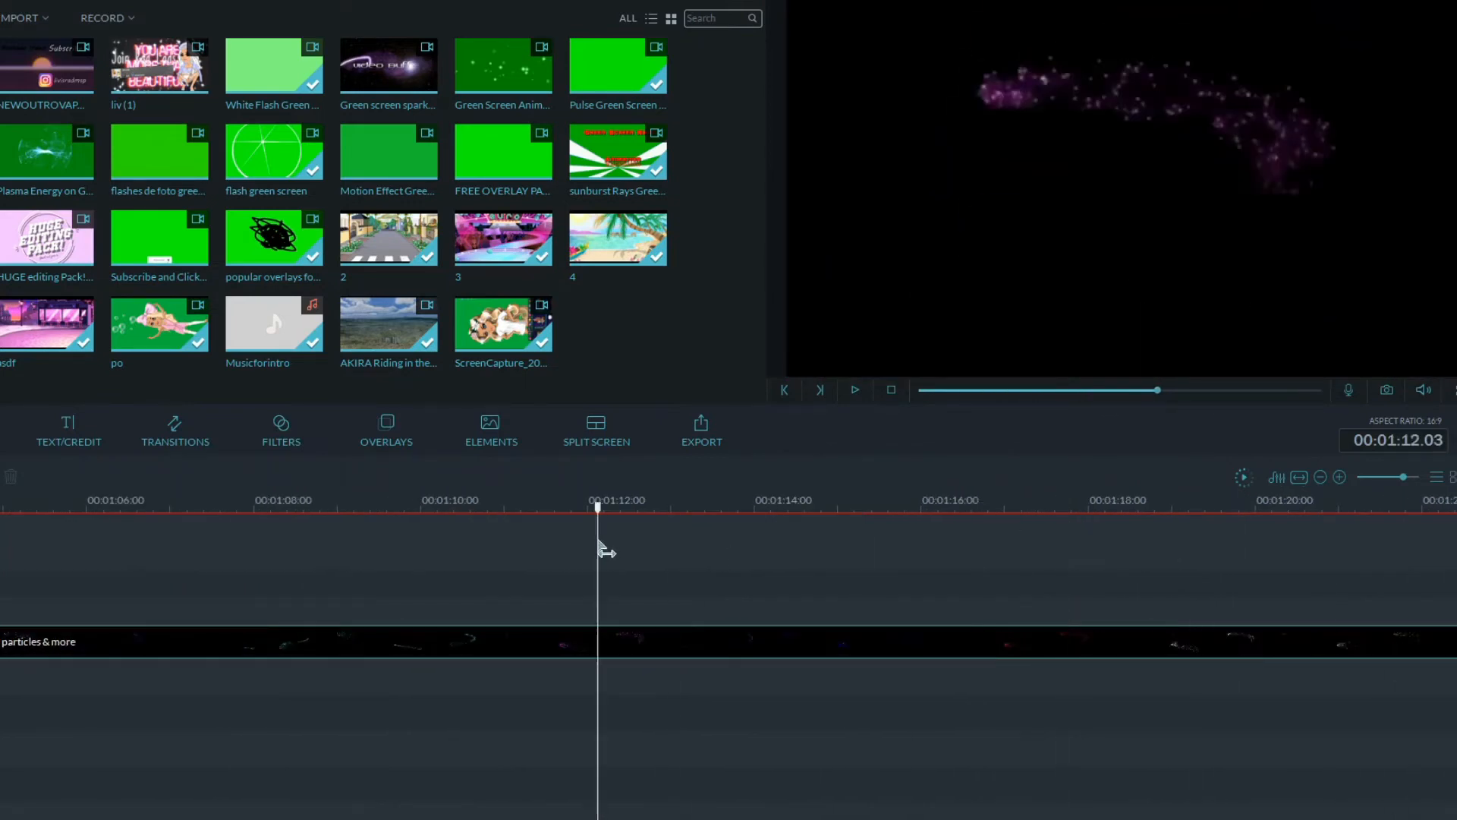
left_click(494, 644)
left_click_drag(598, 545, 639, 607)
left_click(497, 673)
left_click(644, 645)
left_click(648, 672)
right_click(598, 645)
Move the cut-out particle section to a new overlay track under background "asdf", starting at 00:00:01.14.
right_click(464, 646)
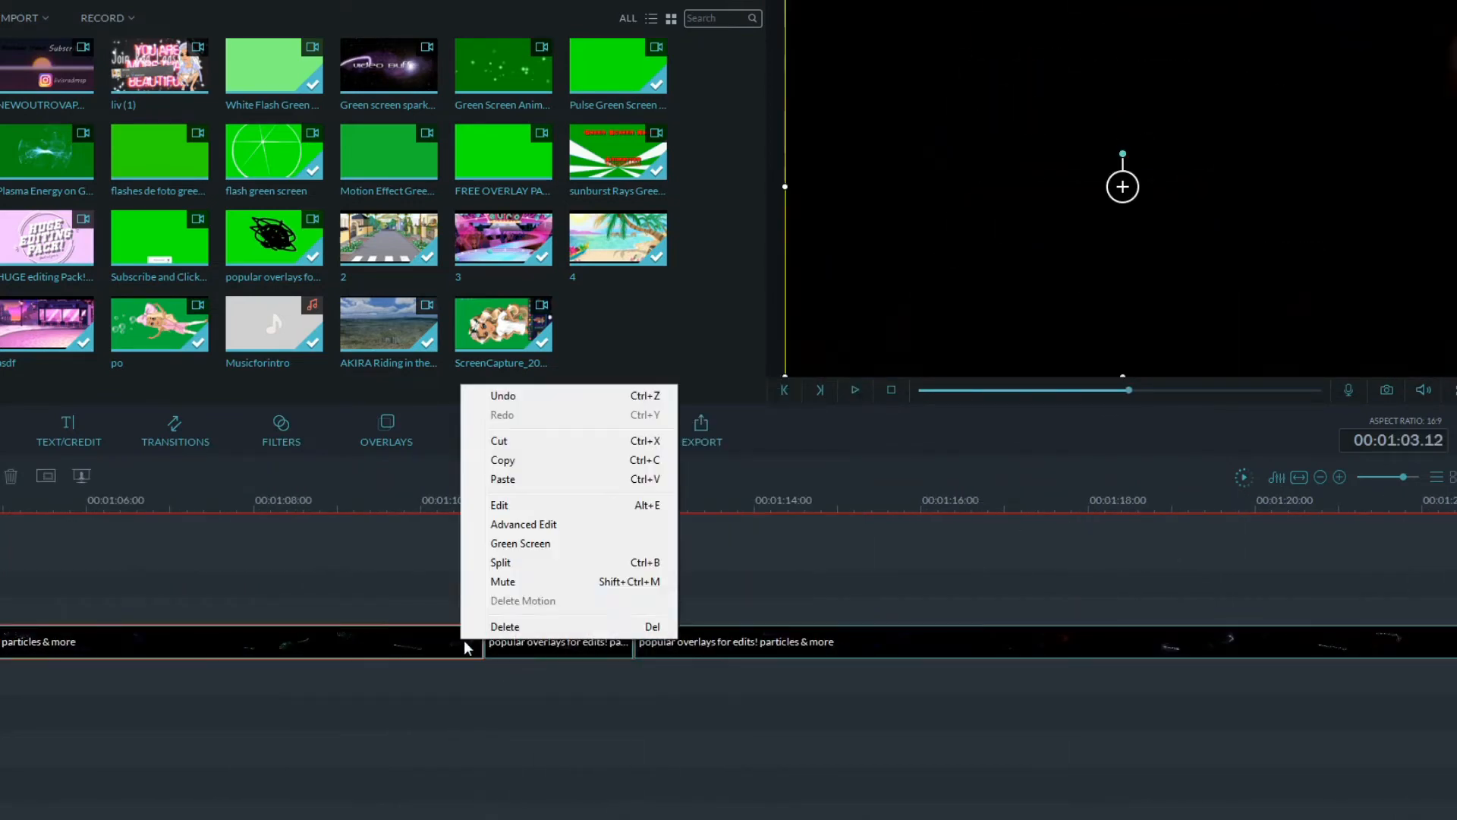
left_click(516, 583)
right_click(655, 642)
left_click(727, 586)
left_click(561, 644)
scroll(729, 660, "left", 15)
scroll(44, 761, "left", 5)
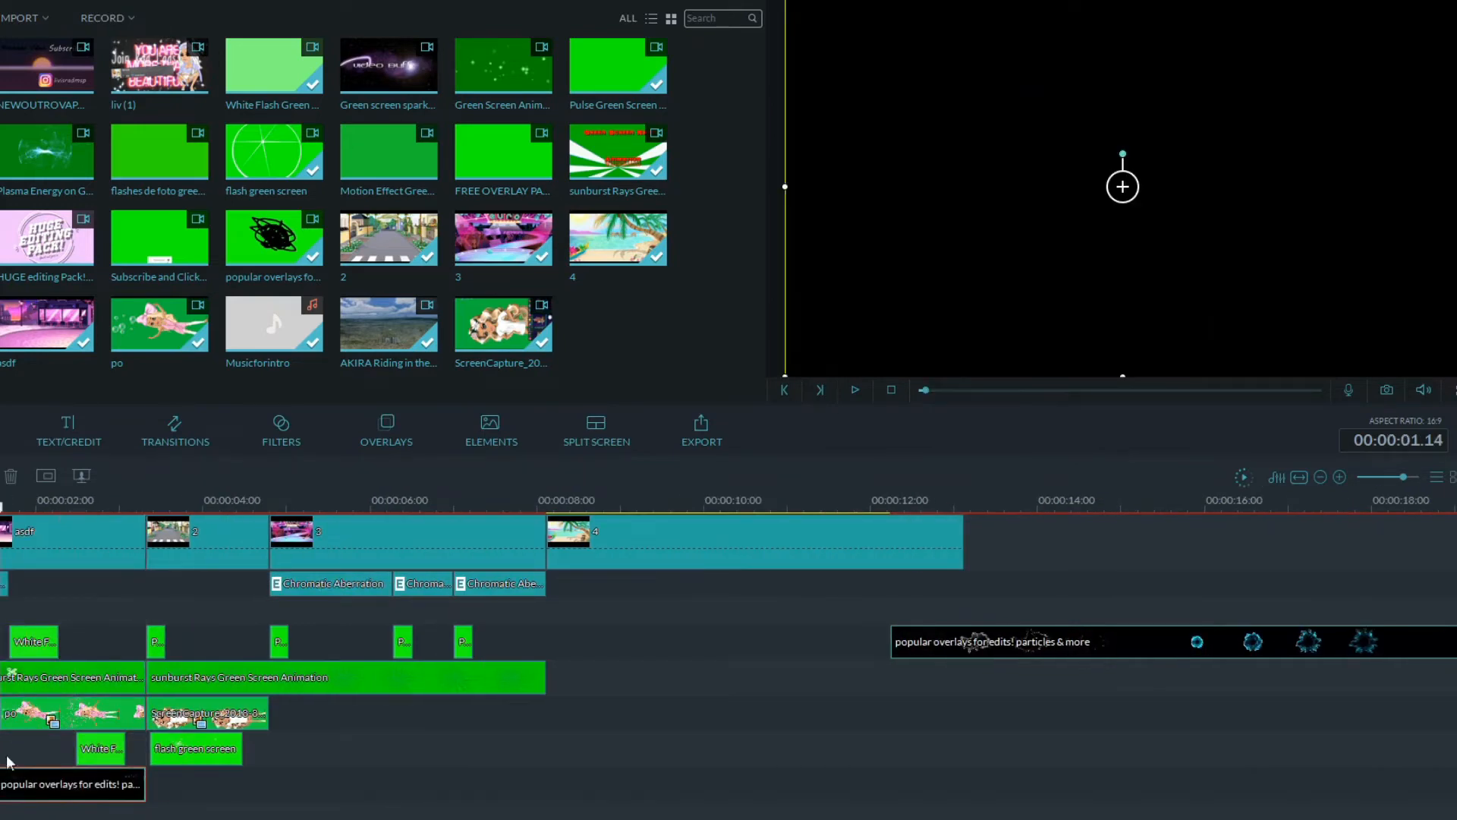
Make the black of the particle overlay transparent with Chroma Key and play it back.
right_click(1, 787)
right_click(33, 787)
left_click(88, 607)
left_click(284, 247)
left_click(906, 650)
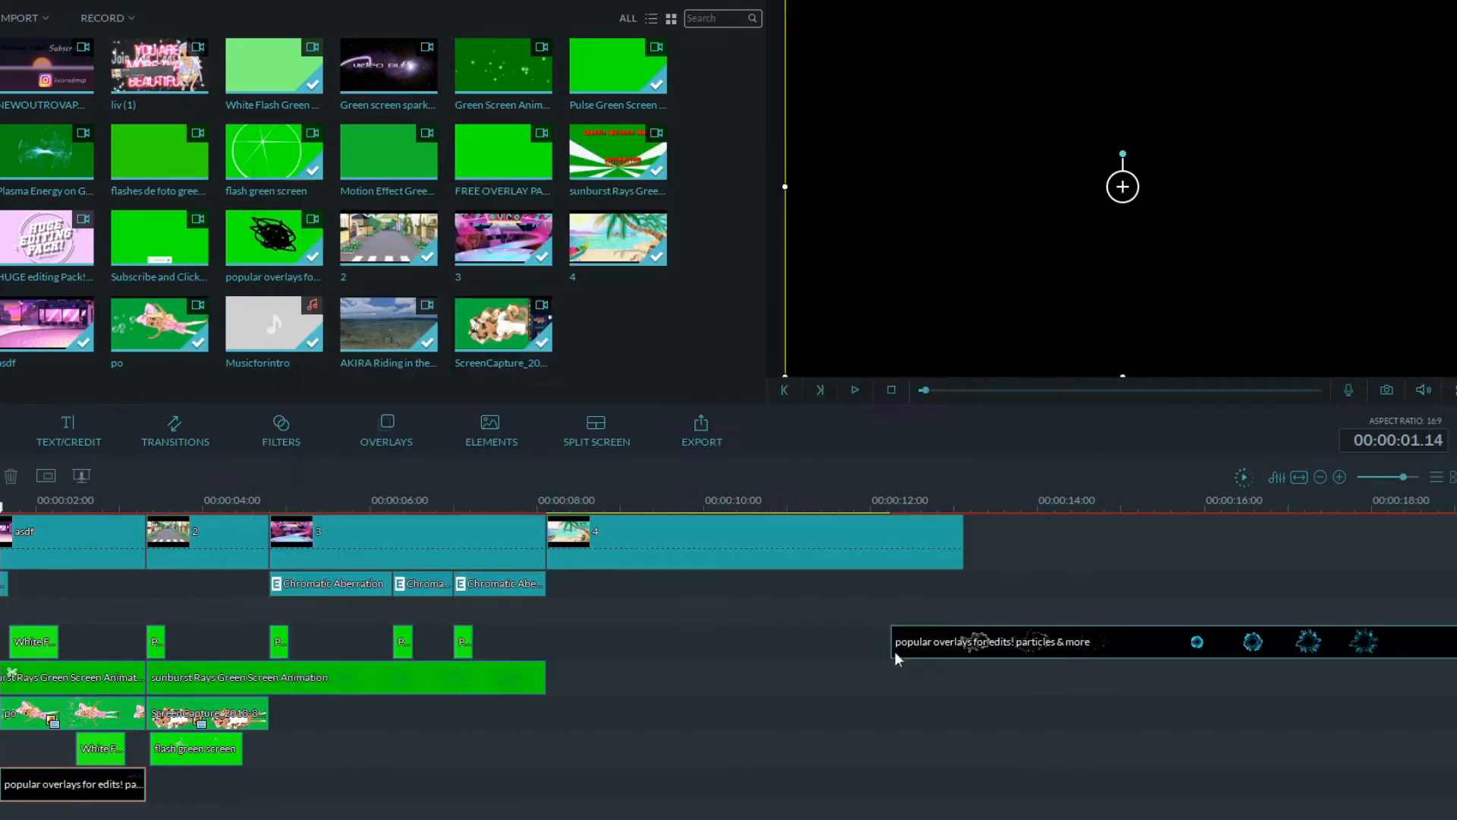
key("space")
Increase the Chroma Key intensity of the particle overlay over background "asdf".
right_click(97, 781)
left_click(144, 694)
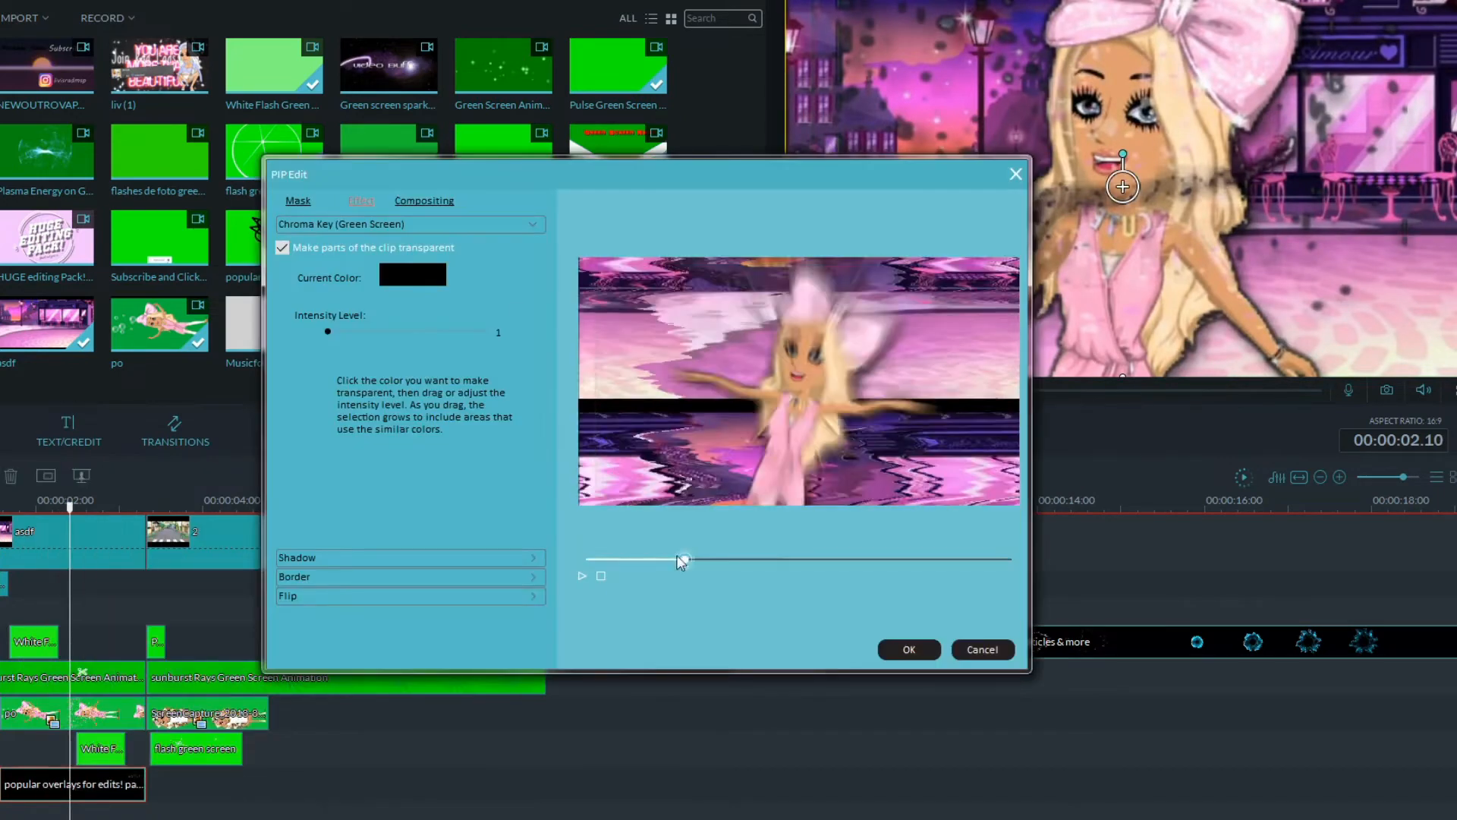
left_click_drag(328, 334, 390, 334)
left_click_drag(580, 339, 375, 335)
left_click(908, 653)
Split the particle overlay at about 00:00:02.01 and 00:00:02.11, delete the middle piece and play the scenes back.
mouse_move(69, 508)
left_mouse_down()
mouse_move(1, 531)
mouse_move(47, 549)
mouse_move(56, 506)
mouse_move(73, 507)
left_mouse_up()
key("ctrl+b")
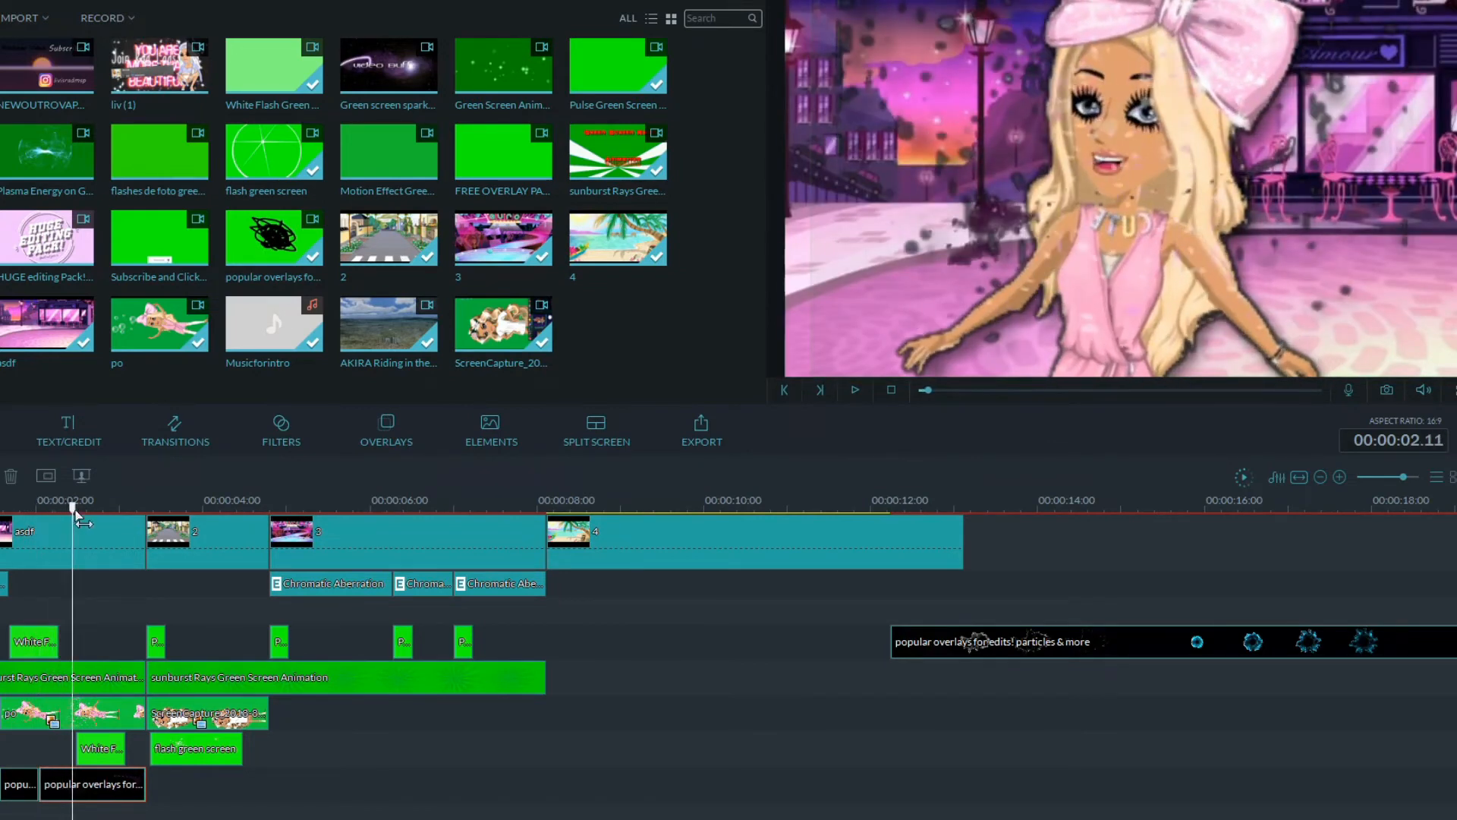
key("ctrl+b")
left_click(65, 780)
key("Delete")
left_click(33, 778)
key("space")
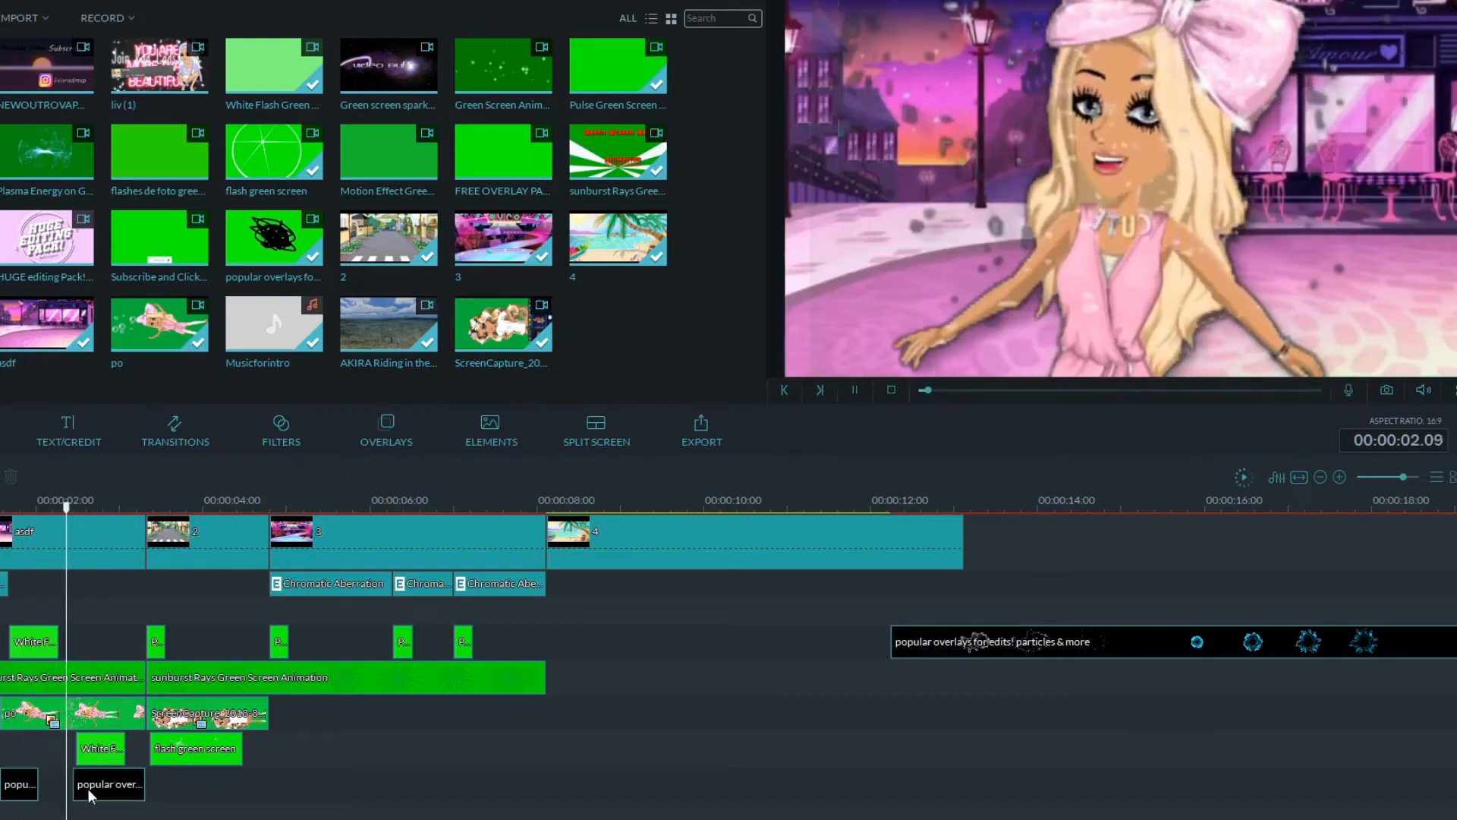
left_click_drag(172, 578, 2, 604)
key("space")
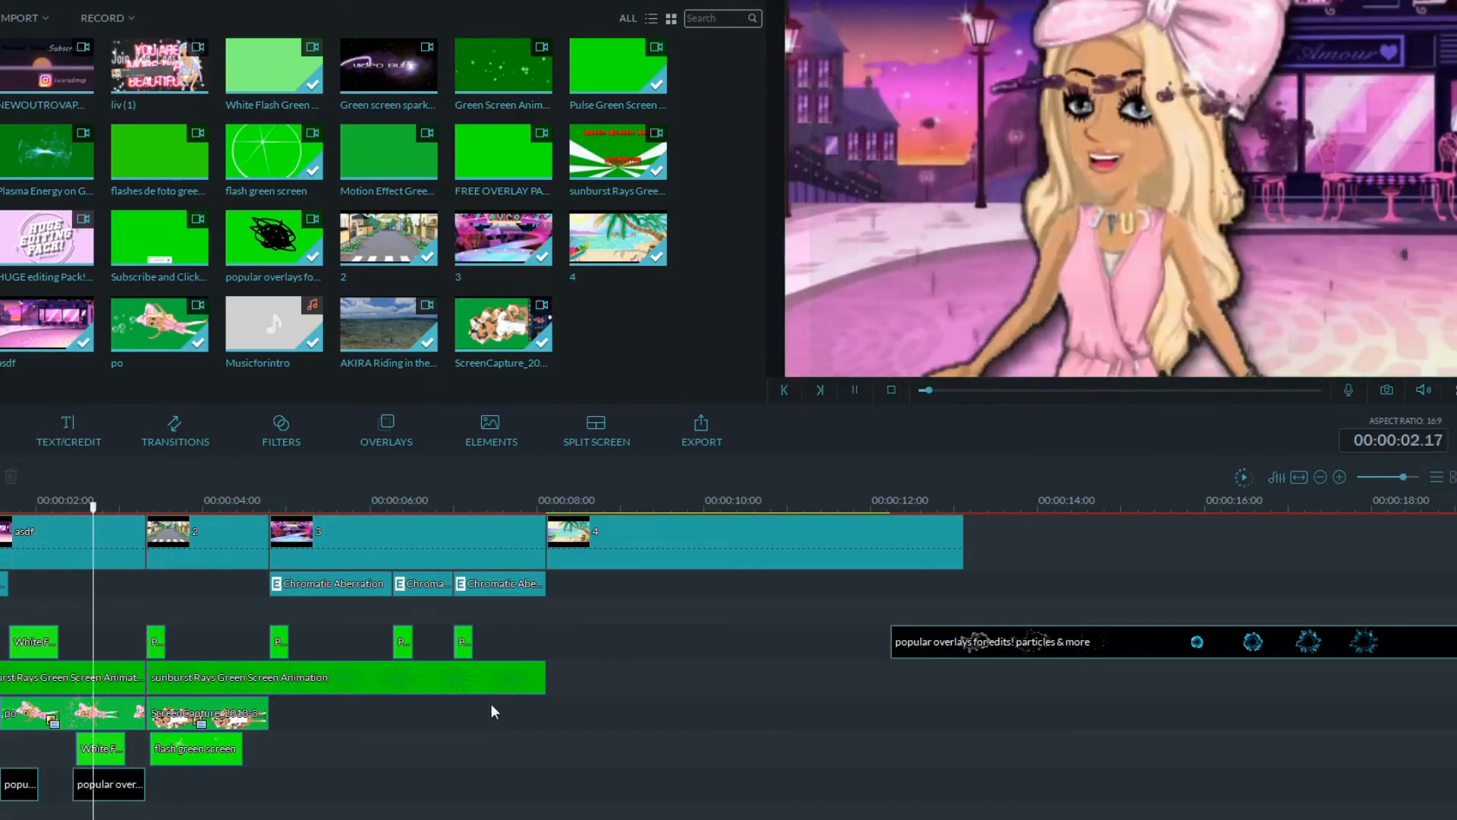
key("space")
Delete the leftover popular overlays section at 00:00:12.00 and place another particle section at 00:00:03.08 under background "2".
right_click(927, 650)
left_click(989, 634)
left_click_drag(959, 390, 1173, 395)
right_click(1002, 641)
left_click(1034, 630)
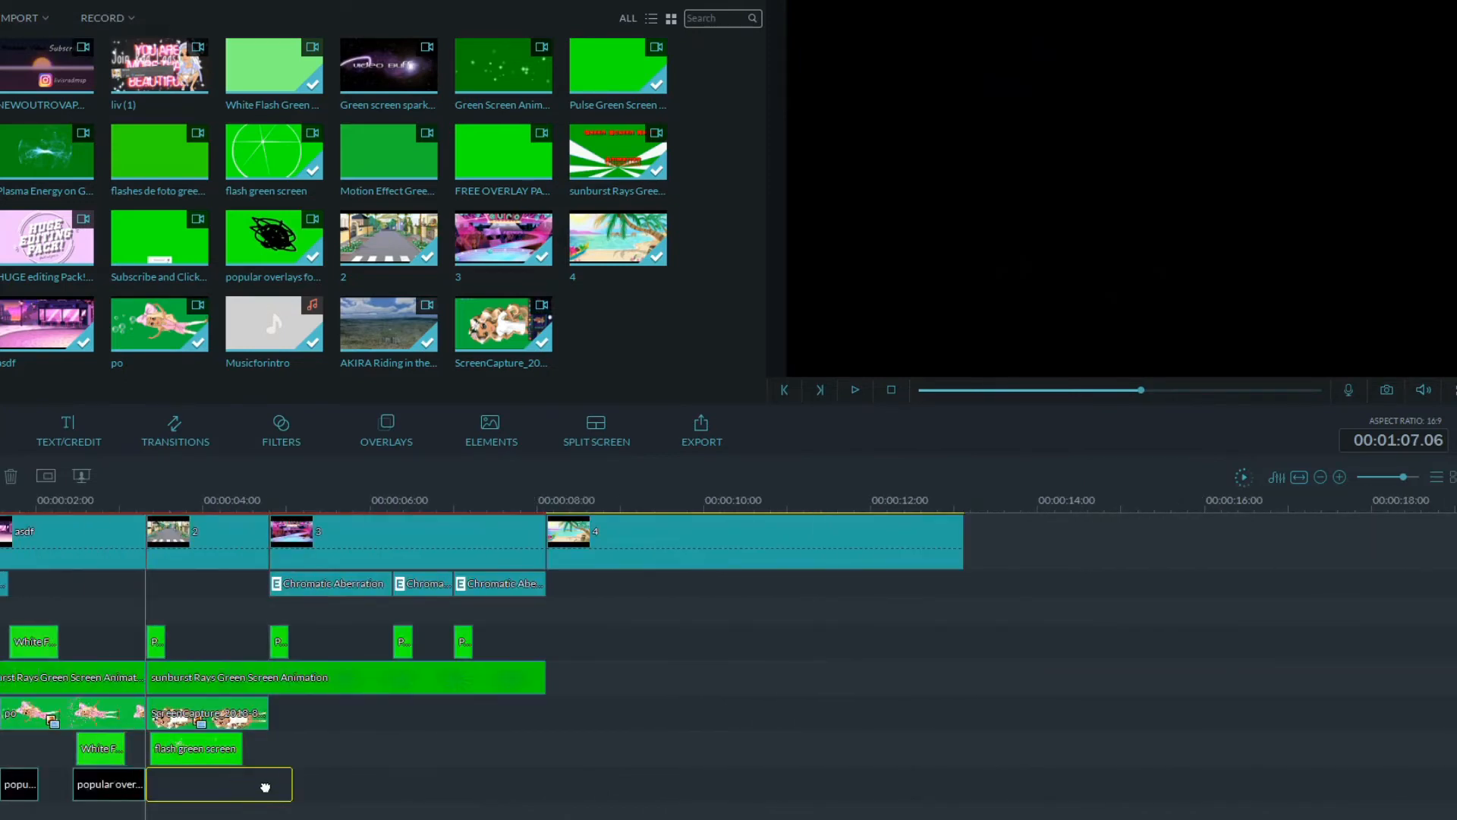
Key out the black of the particle overlay under background "2" with an intensity of 26.
double_click(265, 787)
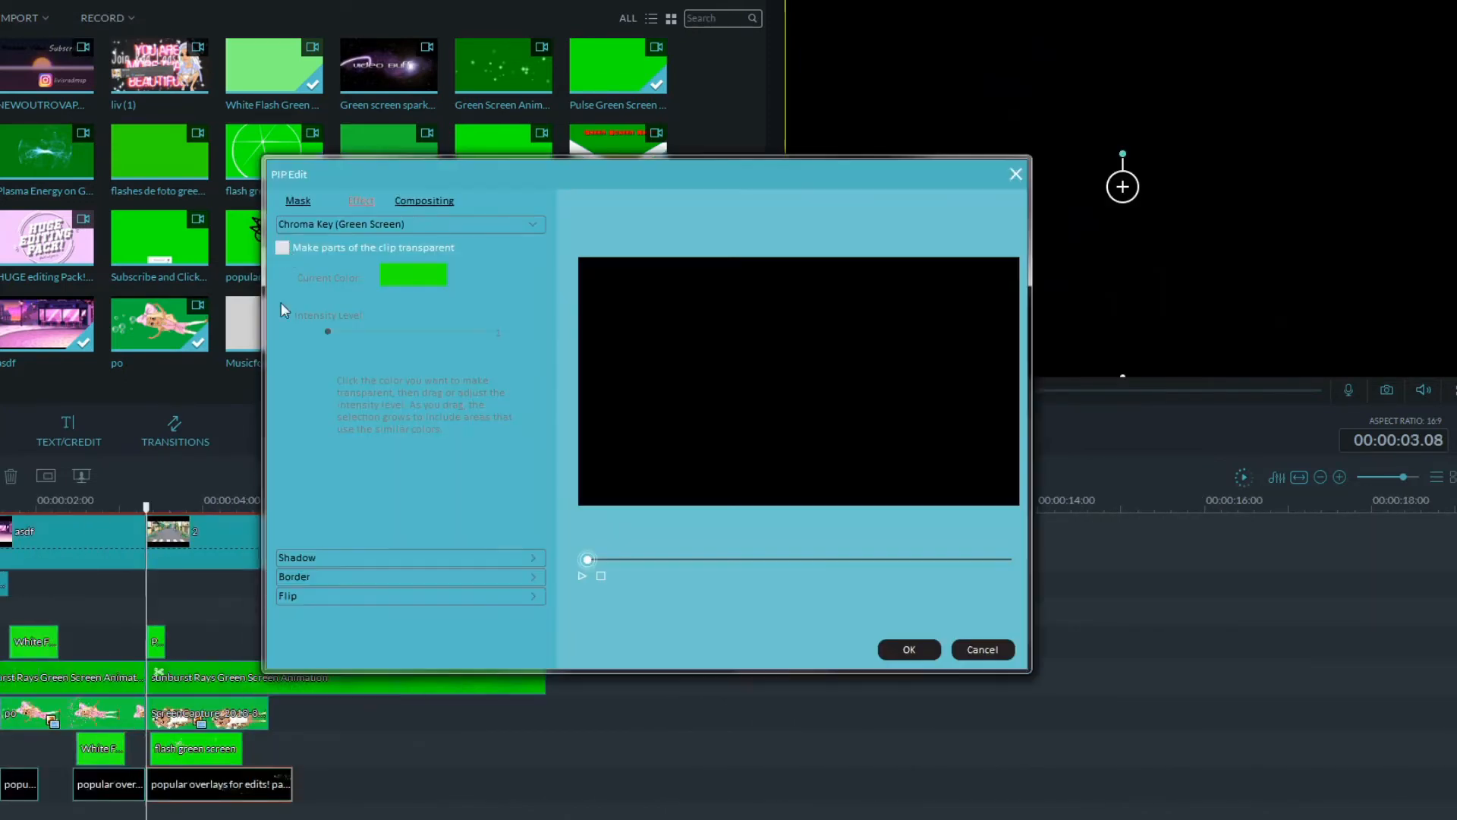
left_click_drag(691, 563, 750, 562)
left_click_drag(327, 332, 368, 332)
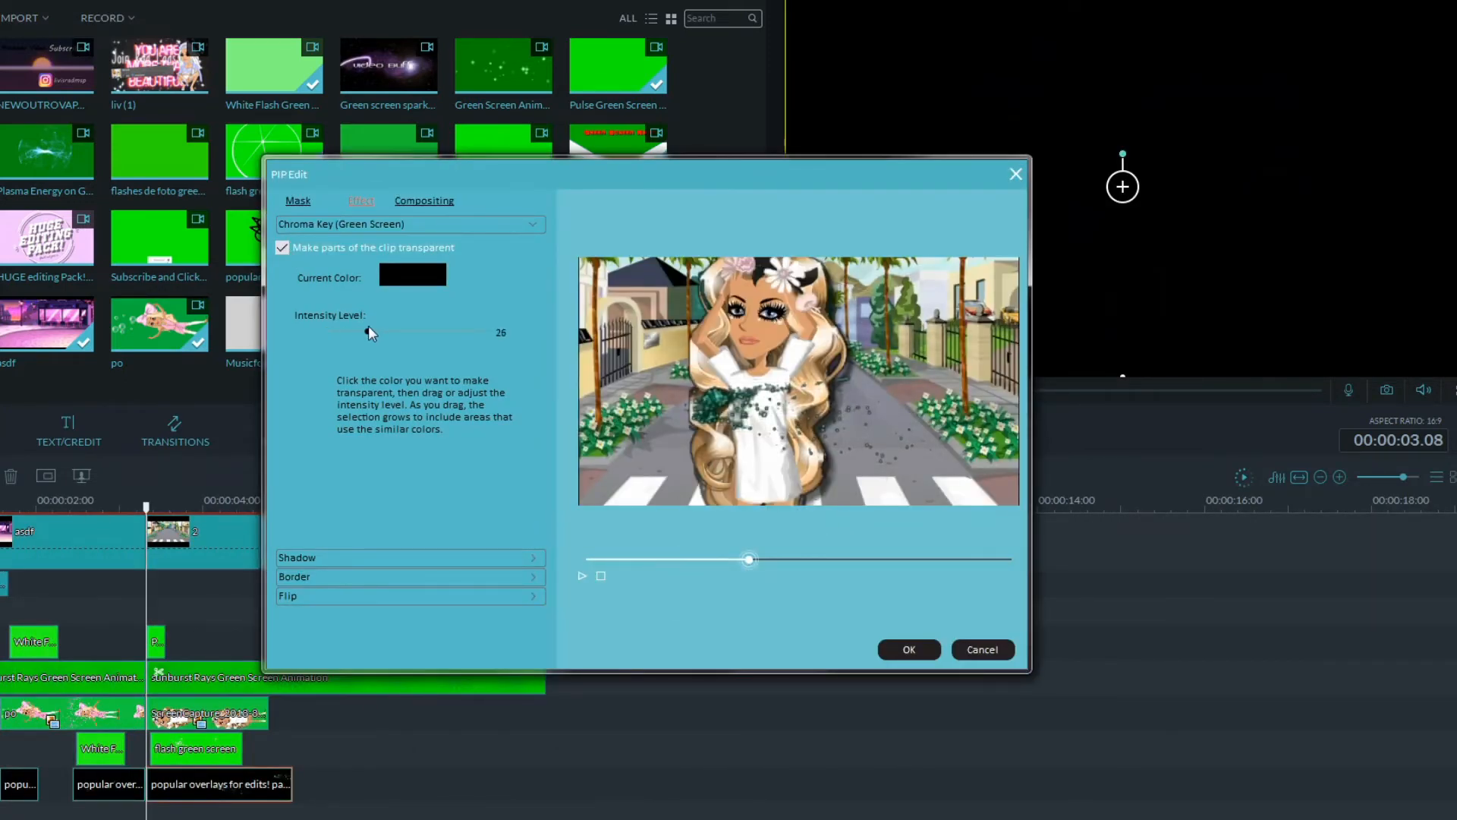
left_click(909, 649)
Split the second particle overlay at about 00:00:03.19 and 00:00:04.05, delete the middle piece and play it back.
key("space")
left_click(262, 783)
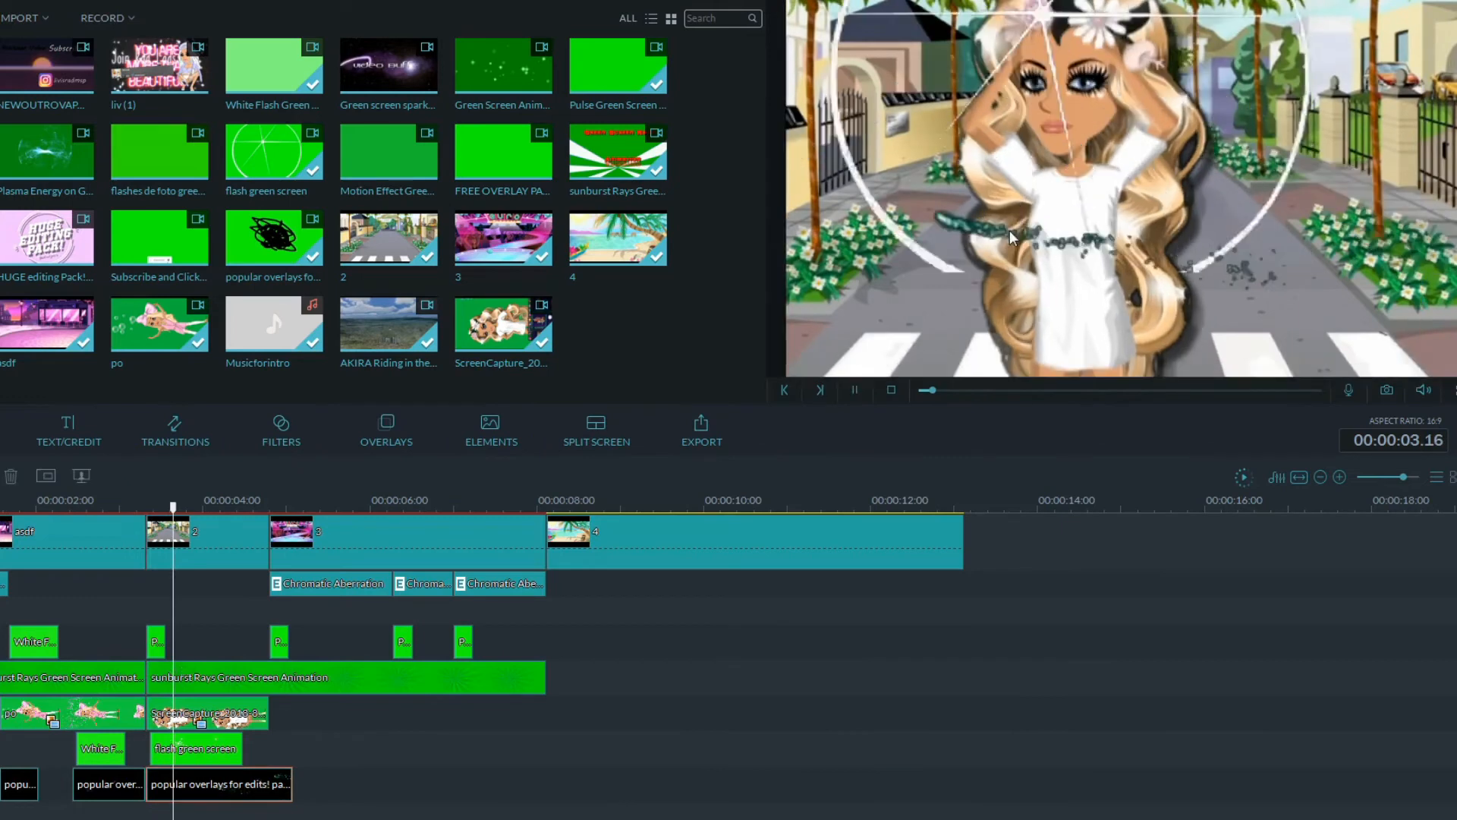
left_click_drag(173, 507, 221, 513)
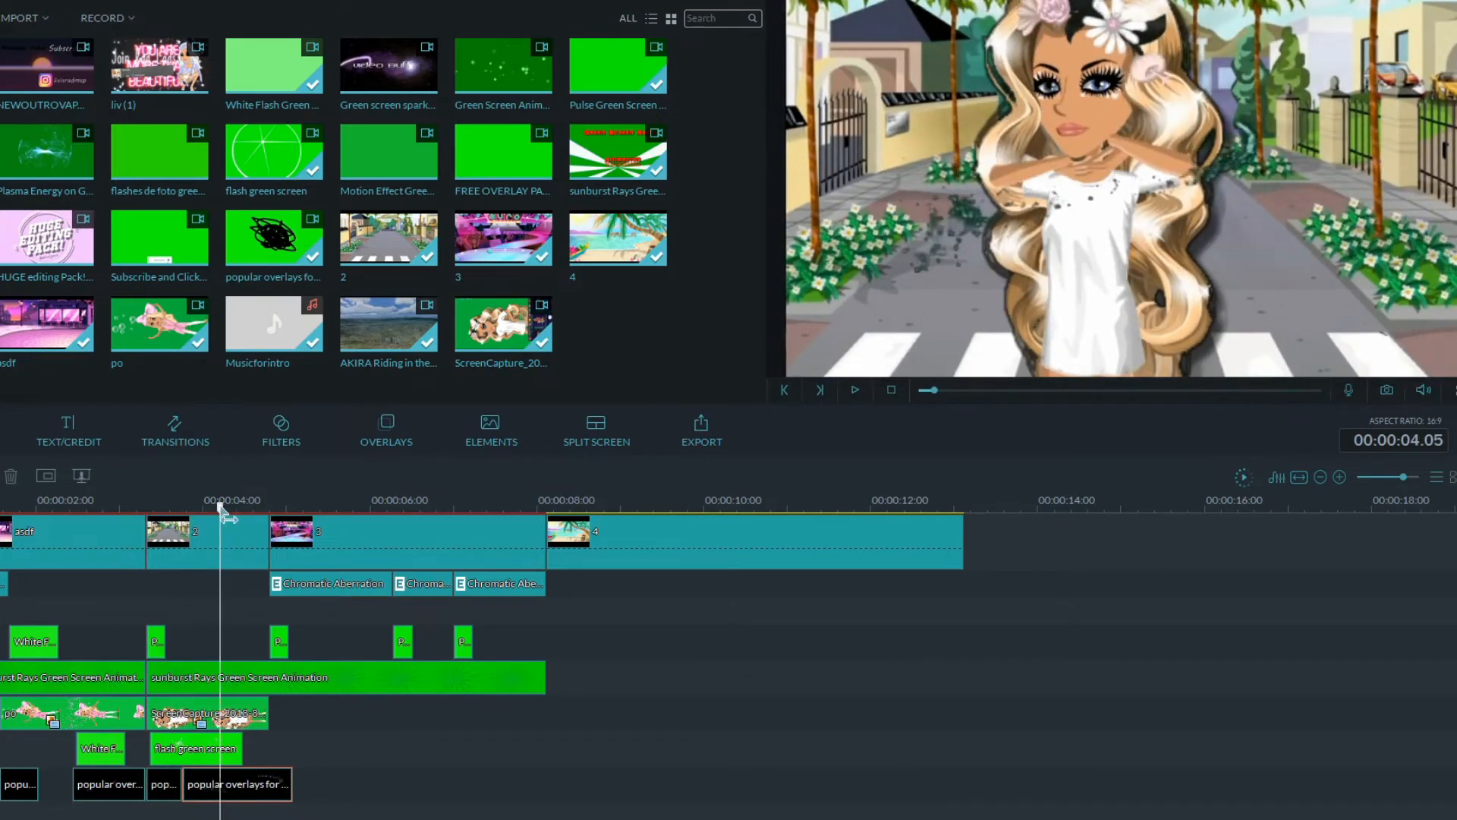
key("space")
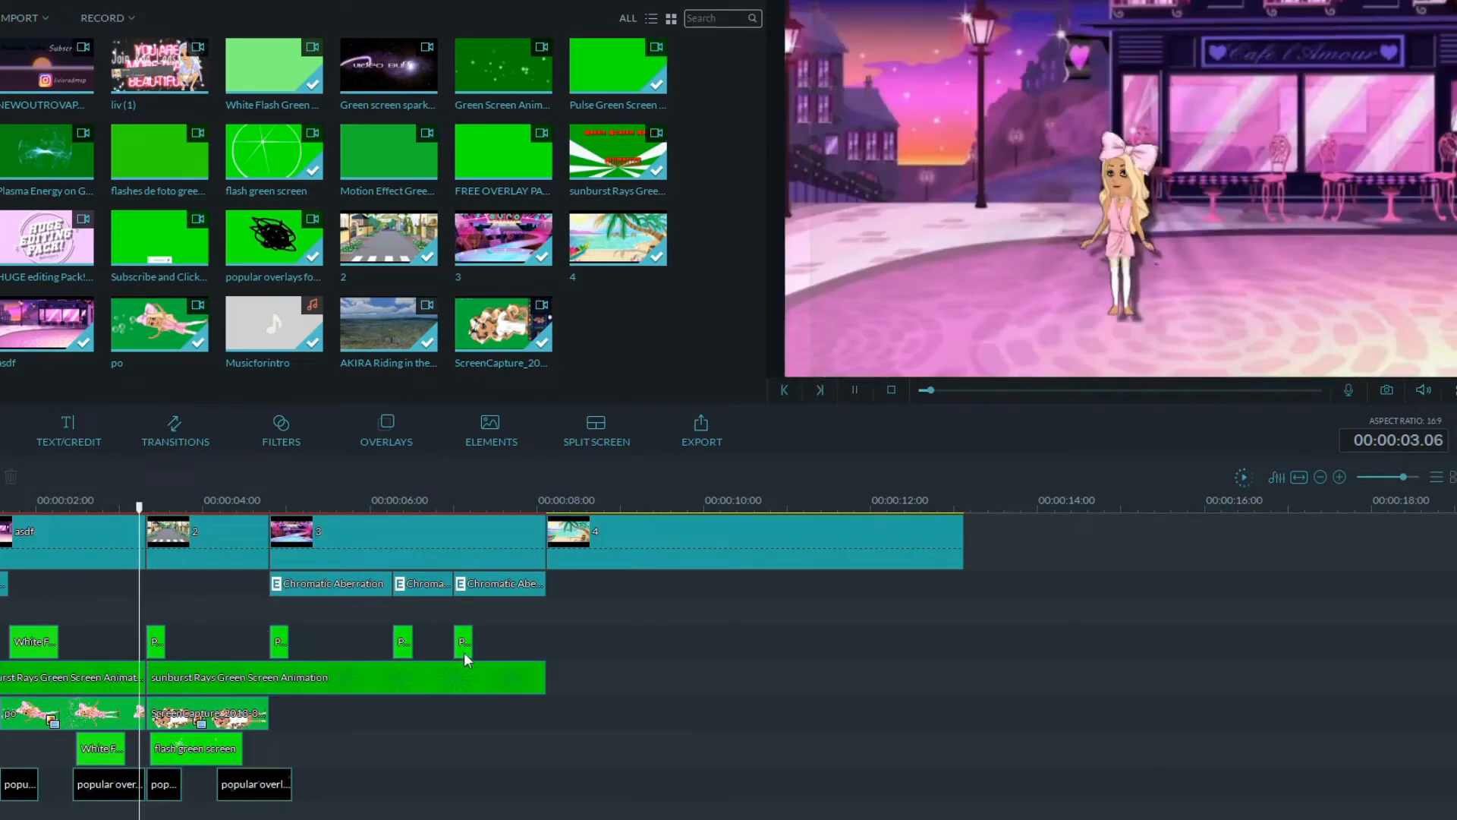
Trim the last particle piece to end at 00:00:04.20 with background "2", then play the scene back.
left_click(275, 778)
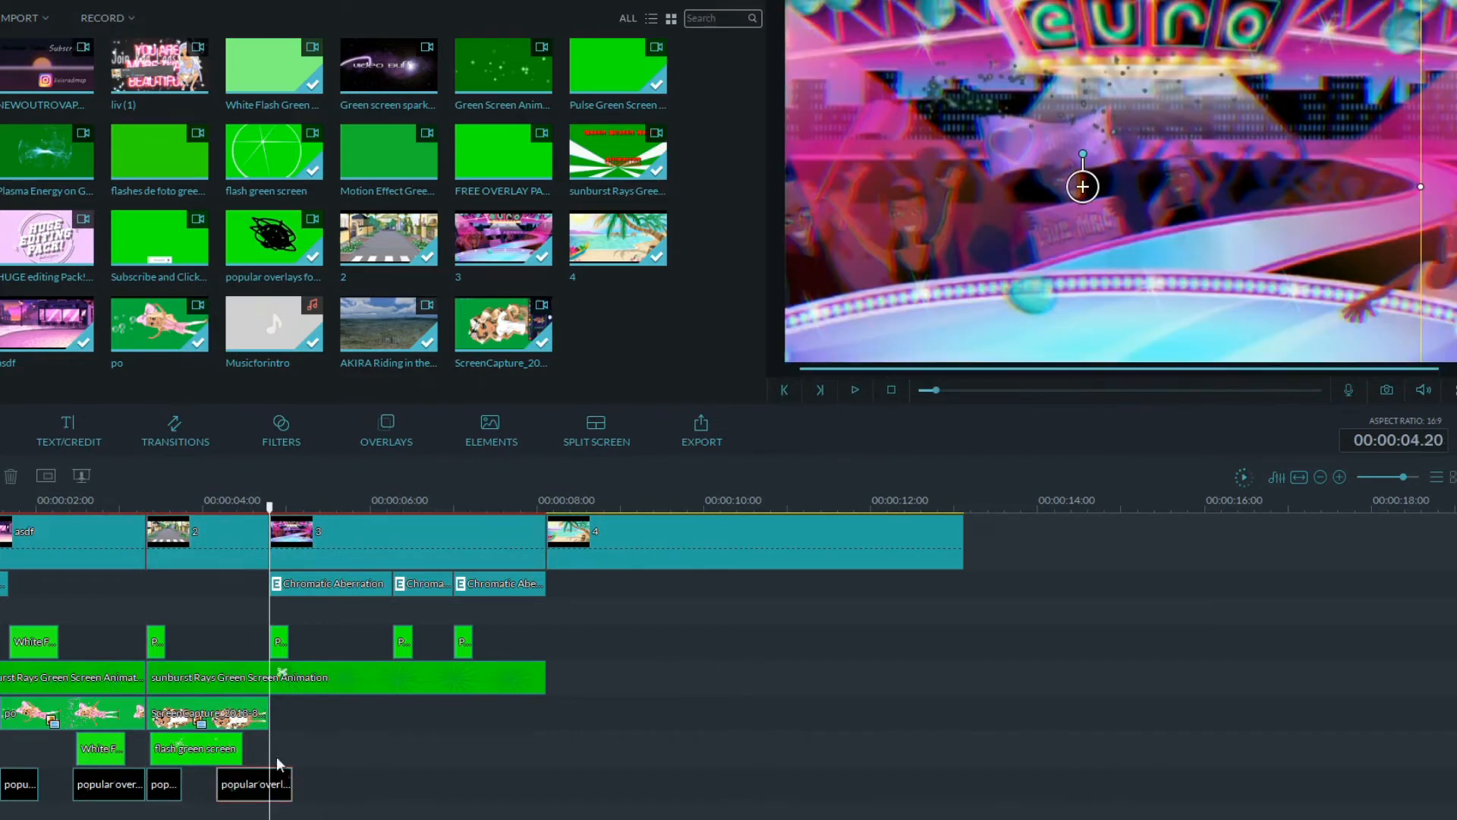
left_click_drag(269, 507, 140, 513)
key("space")
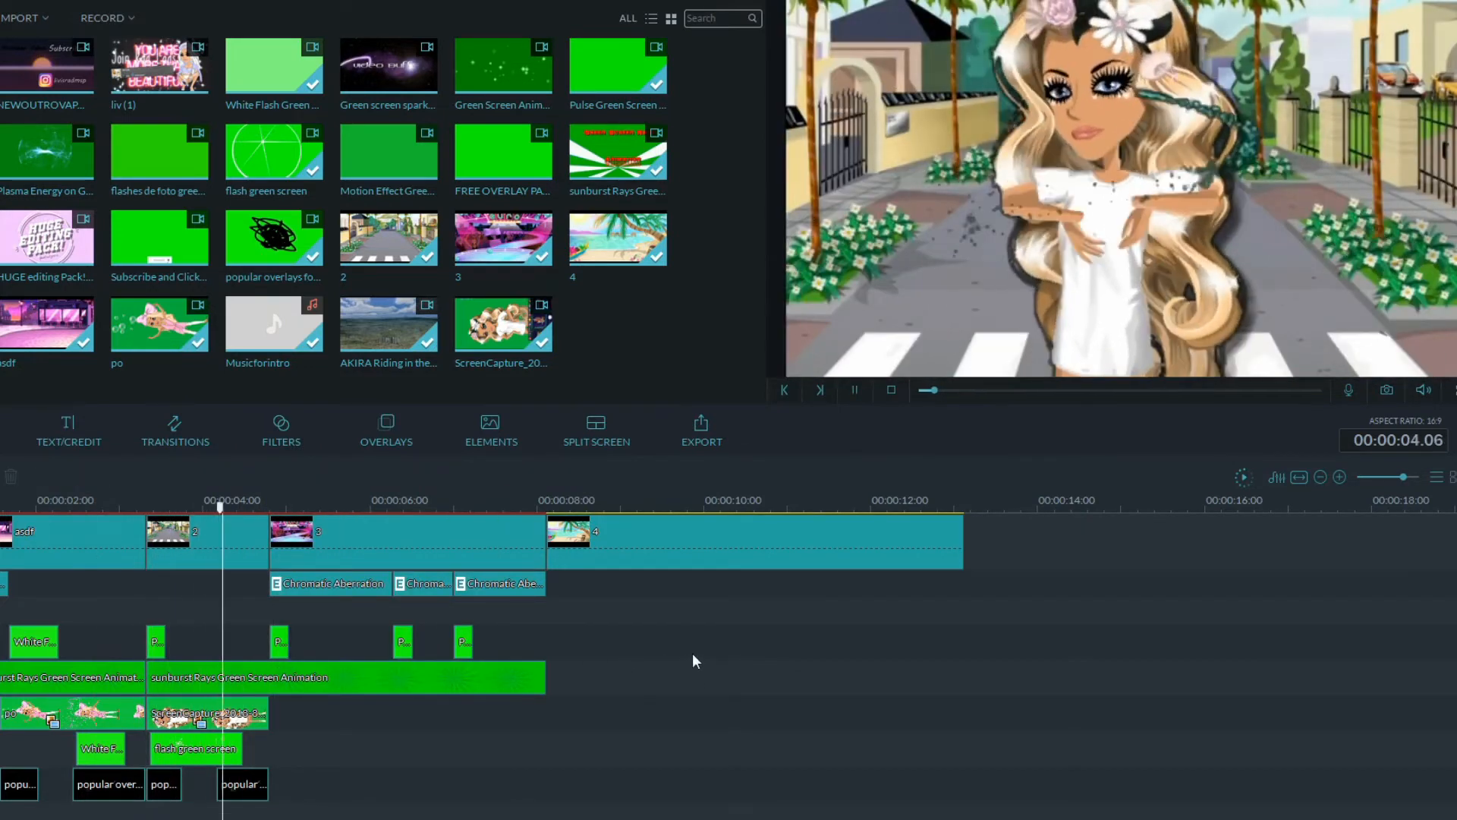
left_click_drag(253, 507, 228, 522)
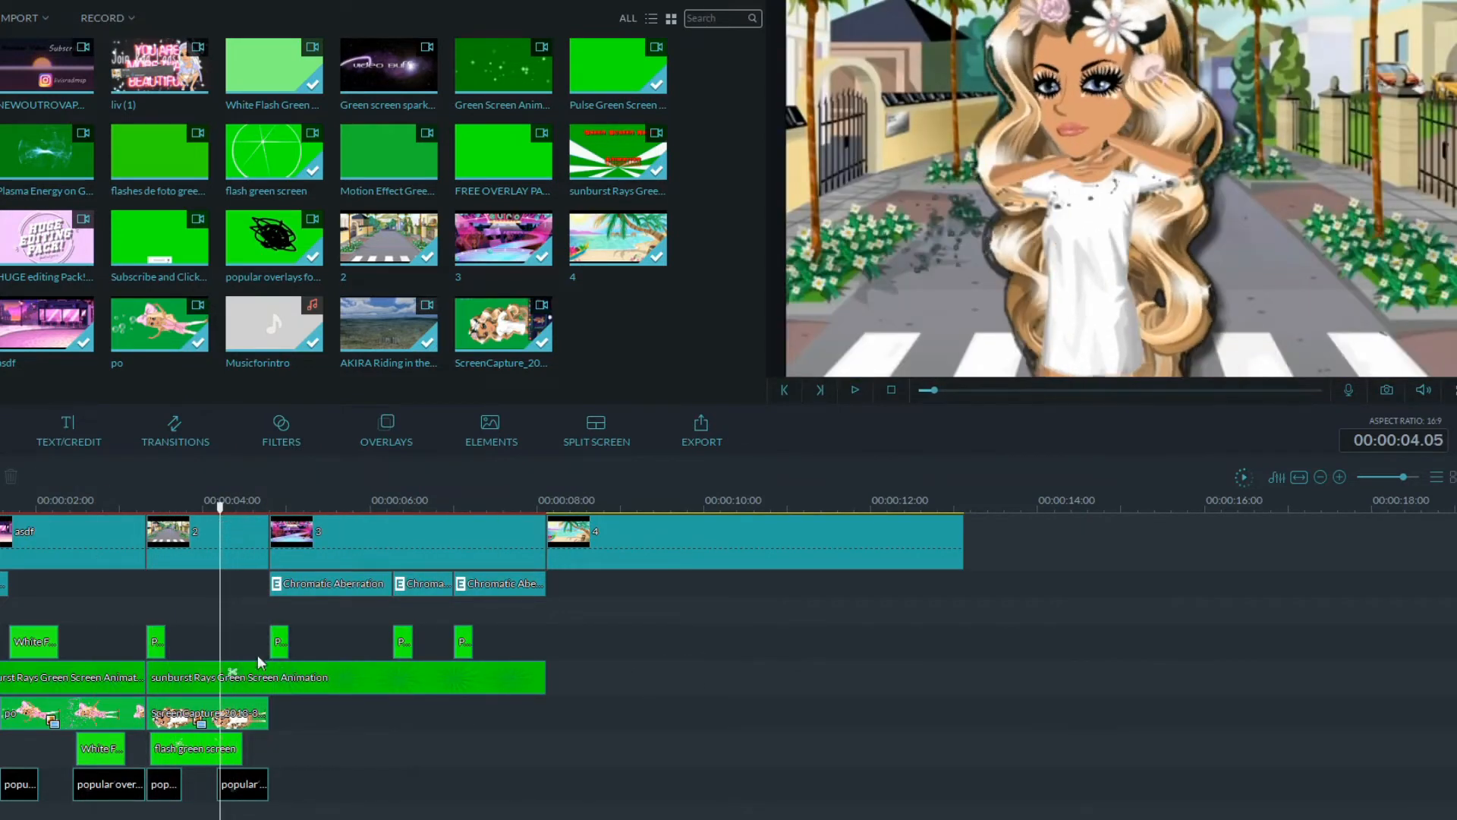
Delete the last particle piece under background "2" and extend the remaining piece to the end of that background, then play it back.
key("Delete")
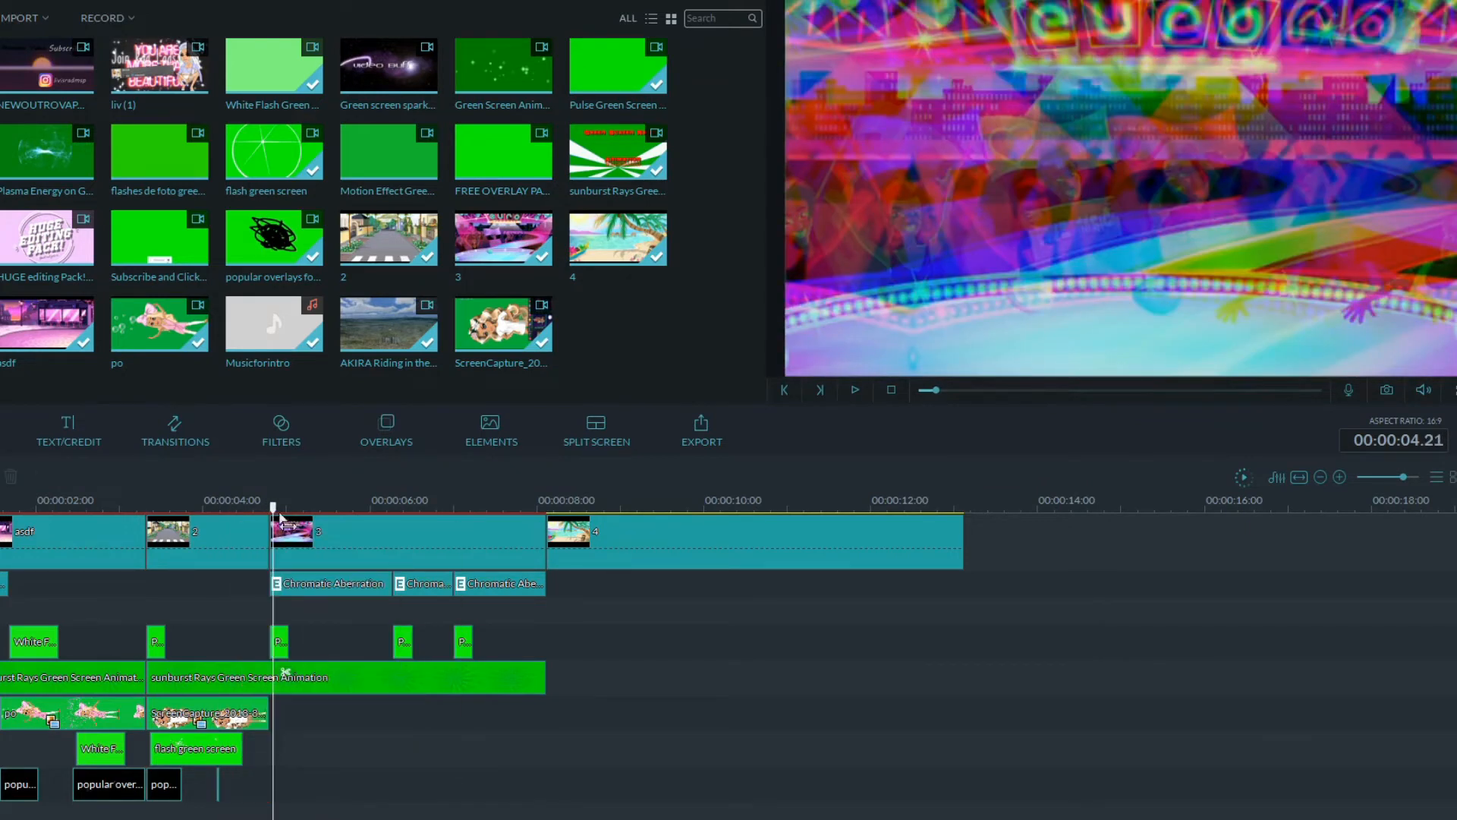
right_click(216, 791)
left_click(240, 782)
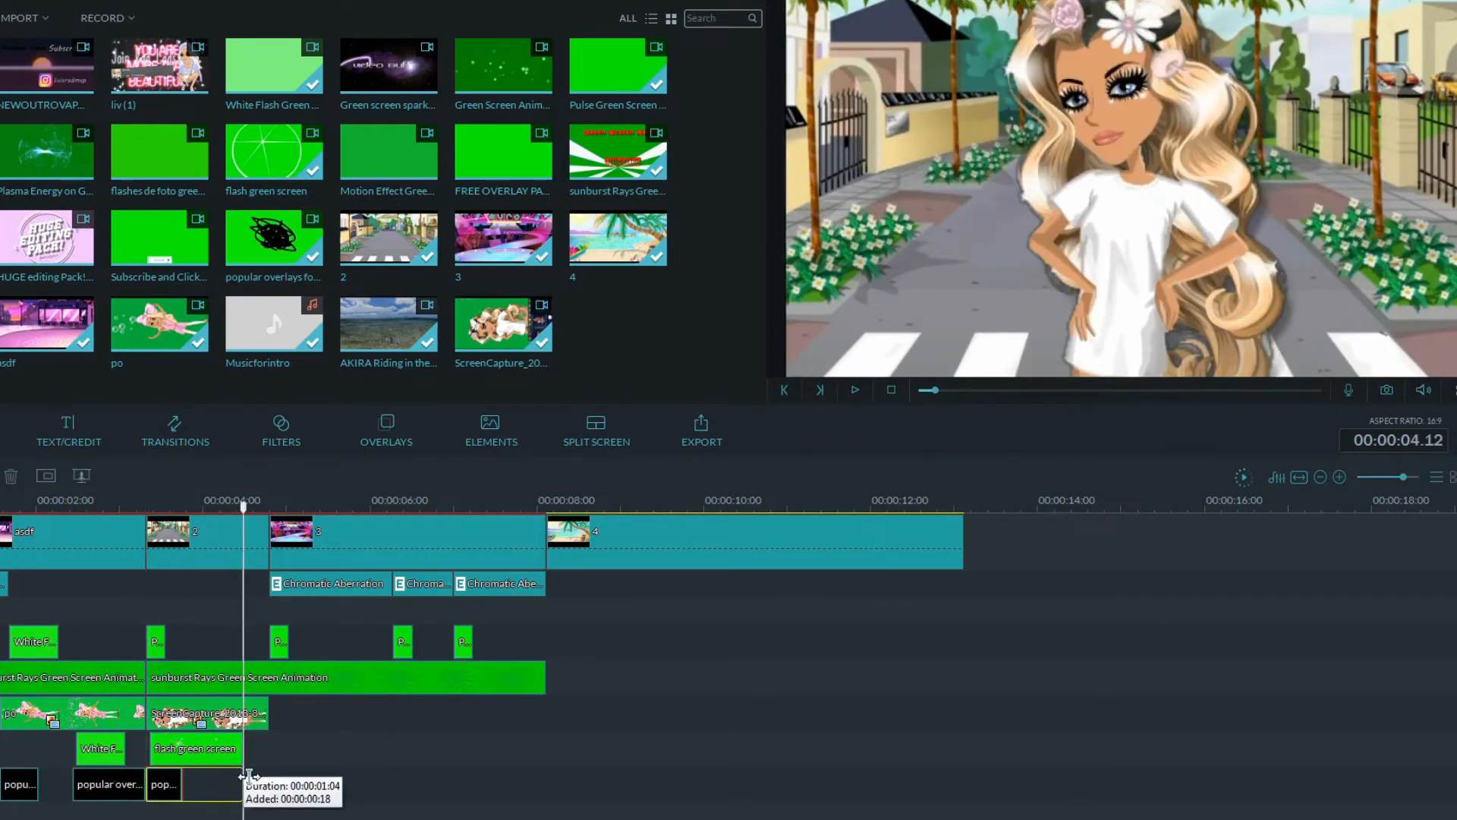
left_click_drag(249, 777, 272, 778)
left_click(242, 548)
key("space")
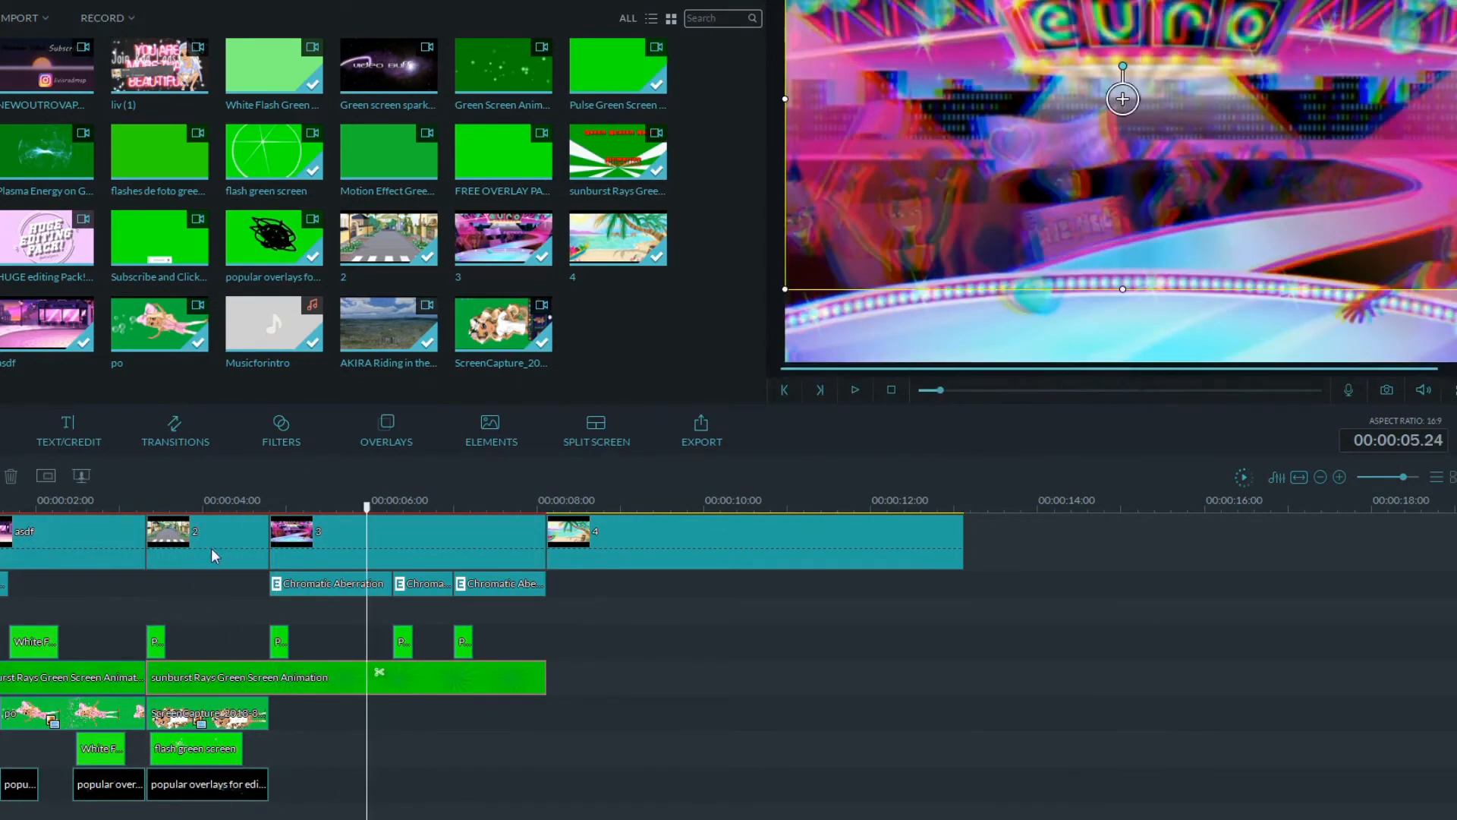
left_click(269, 506)
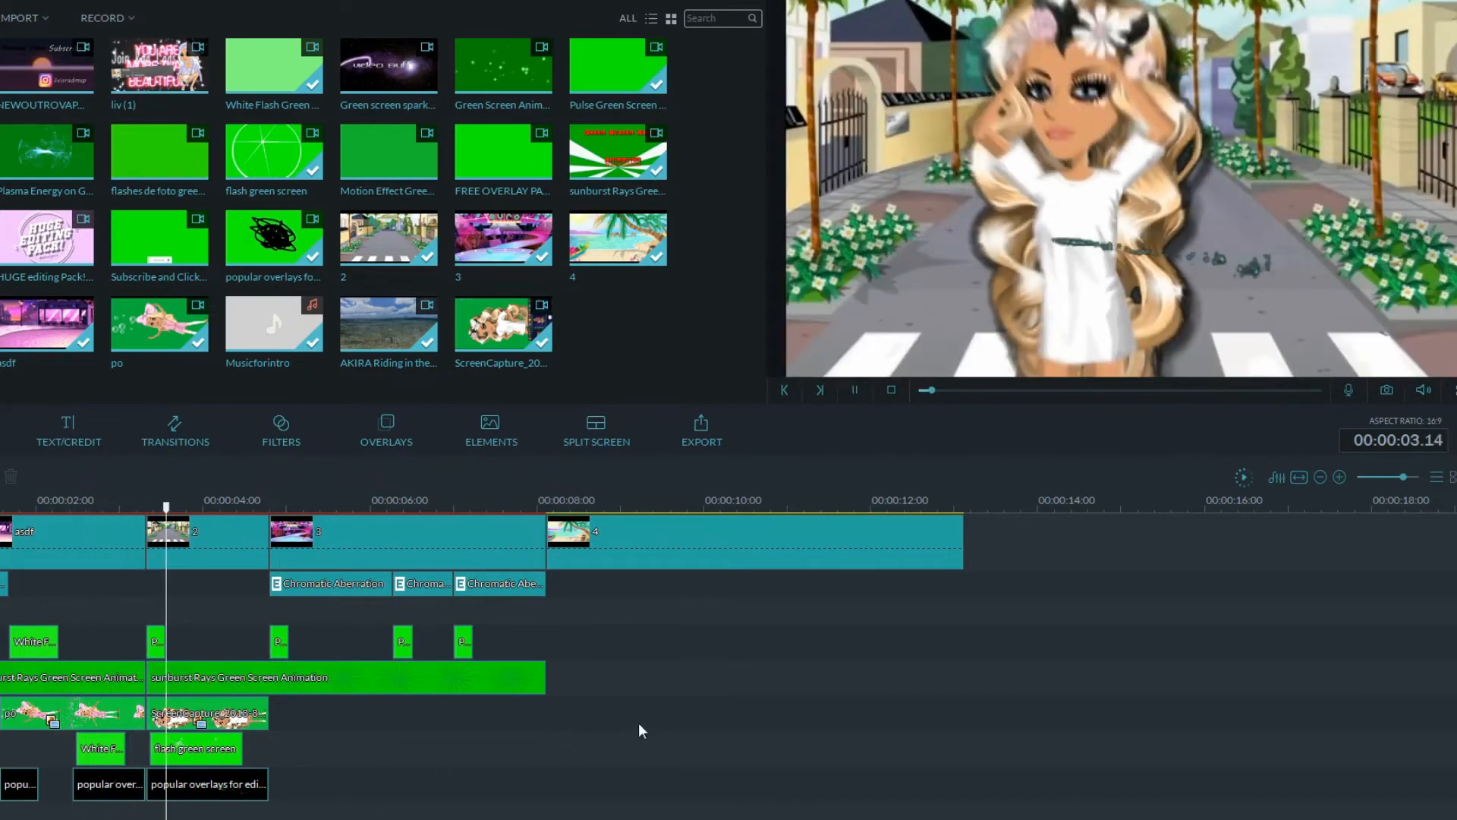
Split the particle overlay under background "2" at 00:00:04.19, delete the leftover end and play the sequence back.
left_click(225, 788)
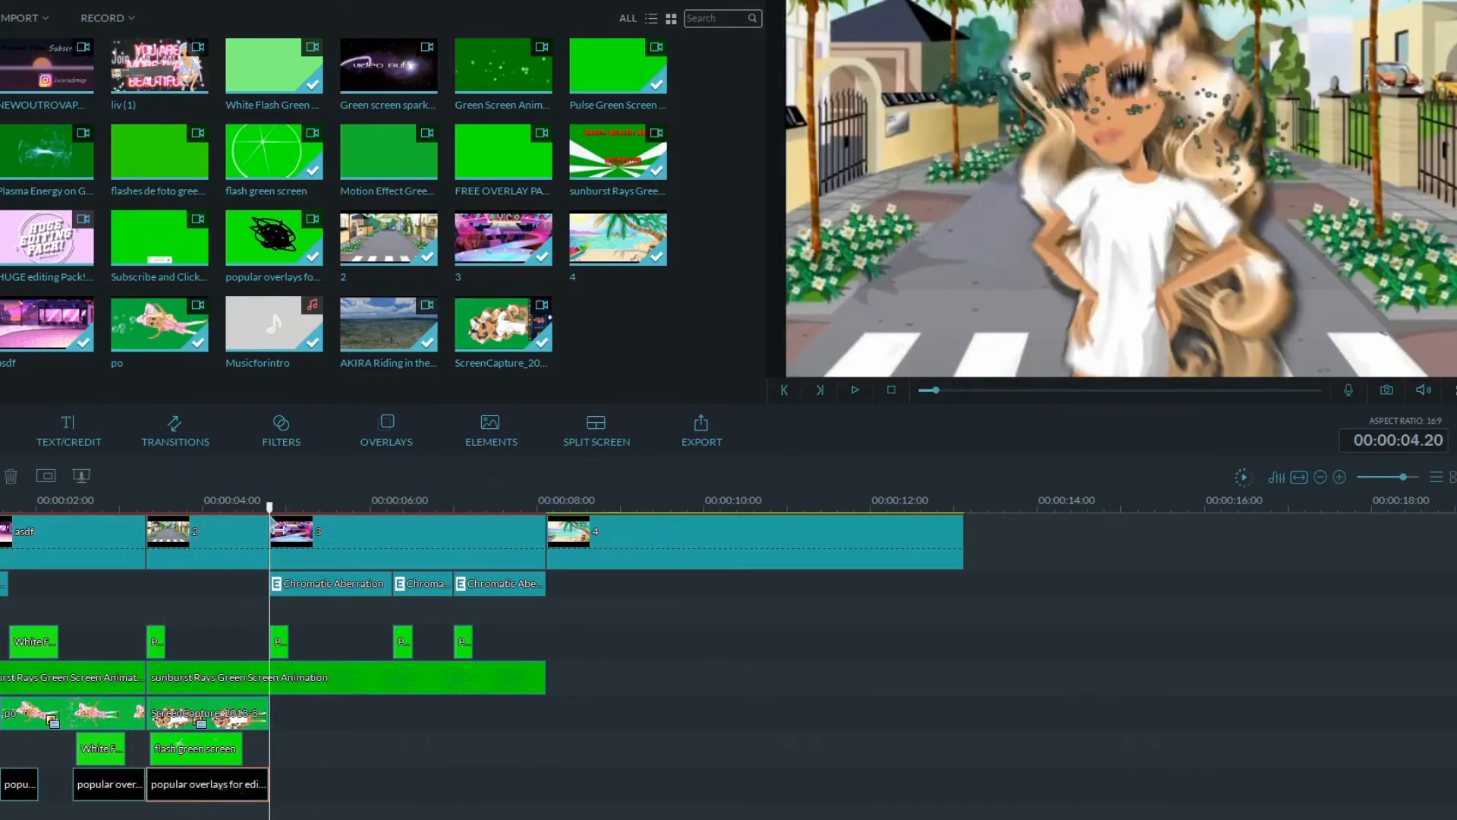
left_click_drag(270, 526, 247, 526)
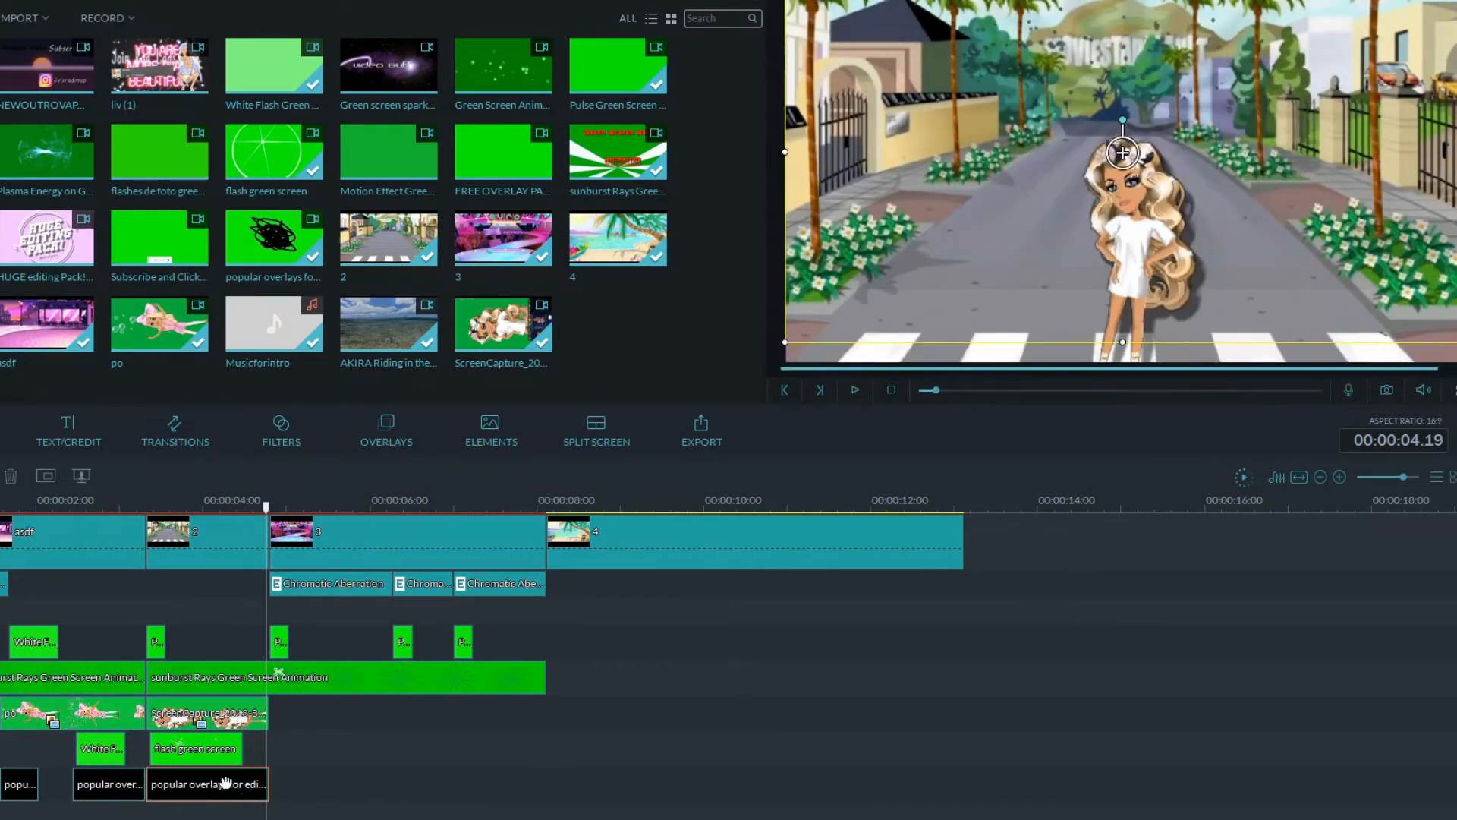
key("ctrl+b")
right_click(268, 778)
left_click(285, 761)
left_click(134, 504)
key("space")
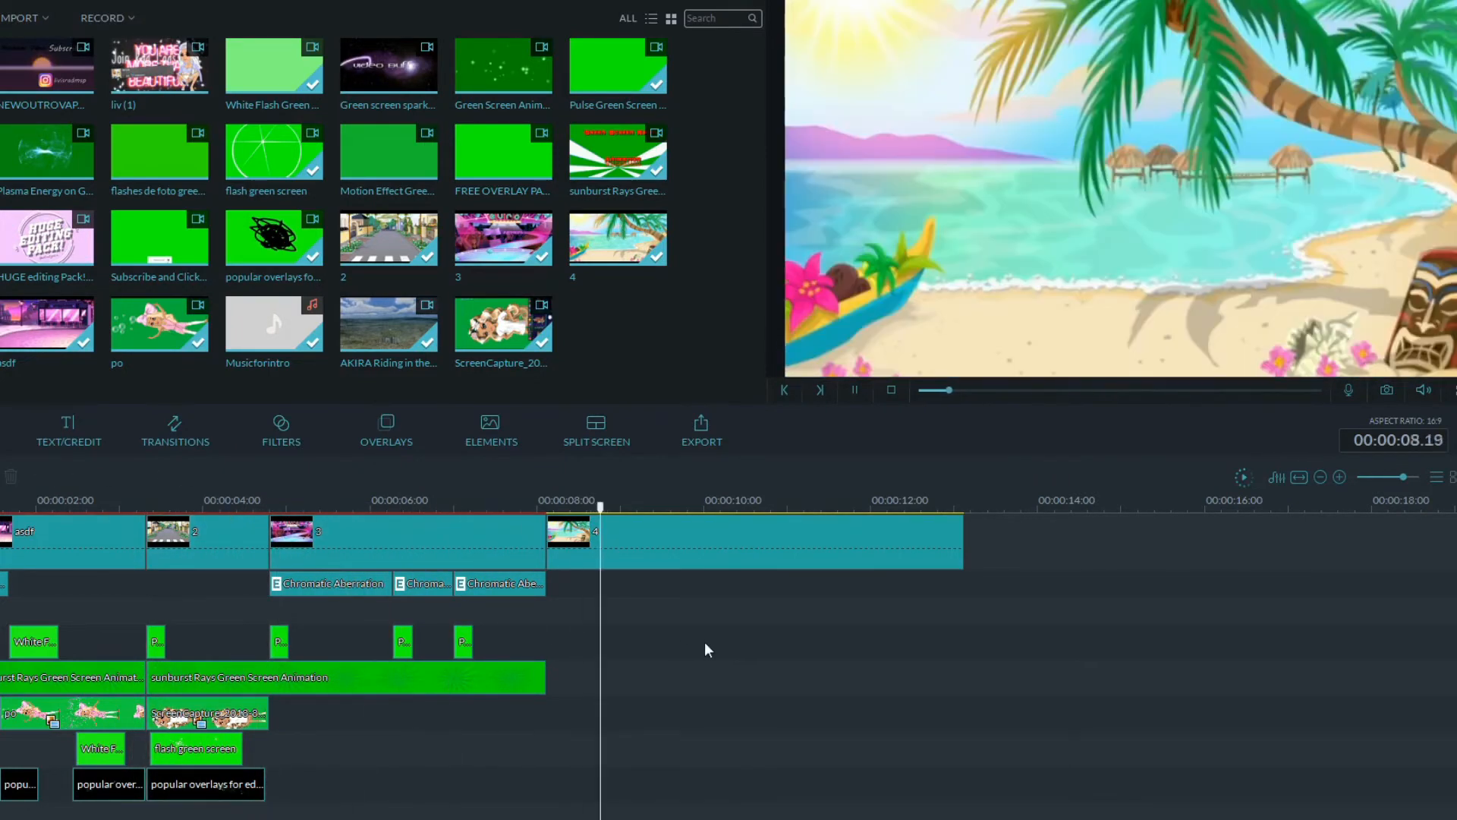
Switch to MovieStarPlanet, replace the pink-bow character with the white-shirt one on the green screen and start a screen recording.
left_click_drag(742, 536, 271, 558)
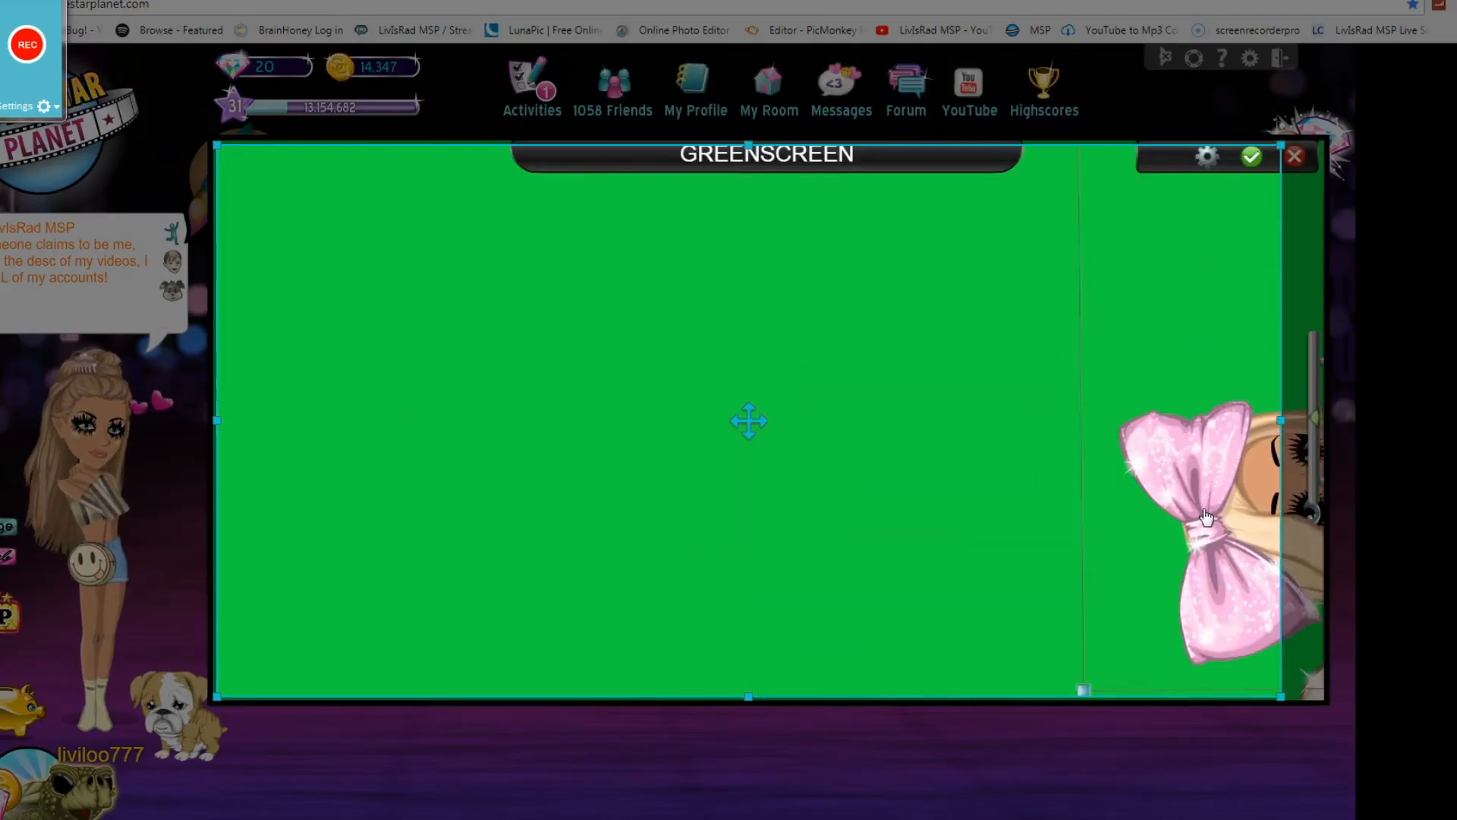
left_click_drag(1207, 518, 1363, 228)
left_click_drag(1314, 700, 736, 479)
left_click_drag(1082, 232, 1241, 144)
left_click_drag(982, 341, 838, 380)
left_click(26, 45)
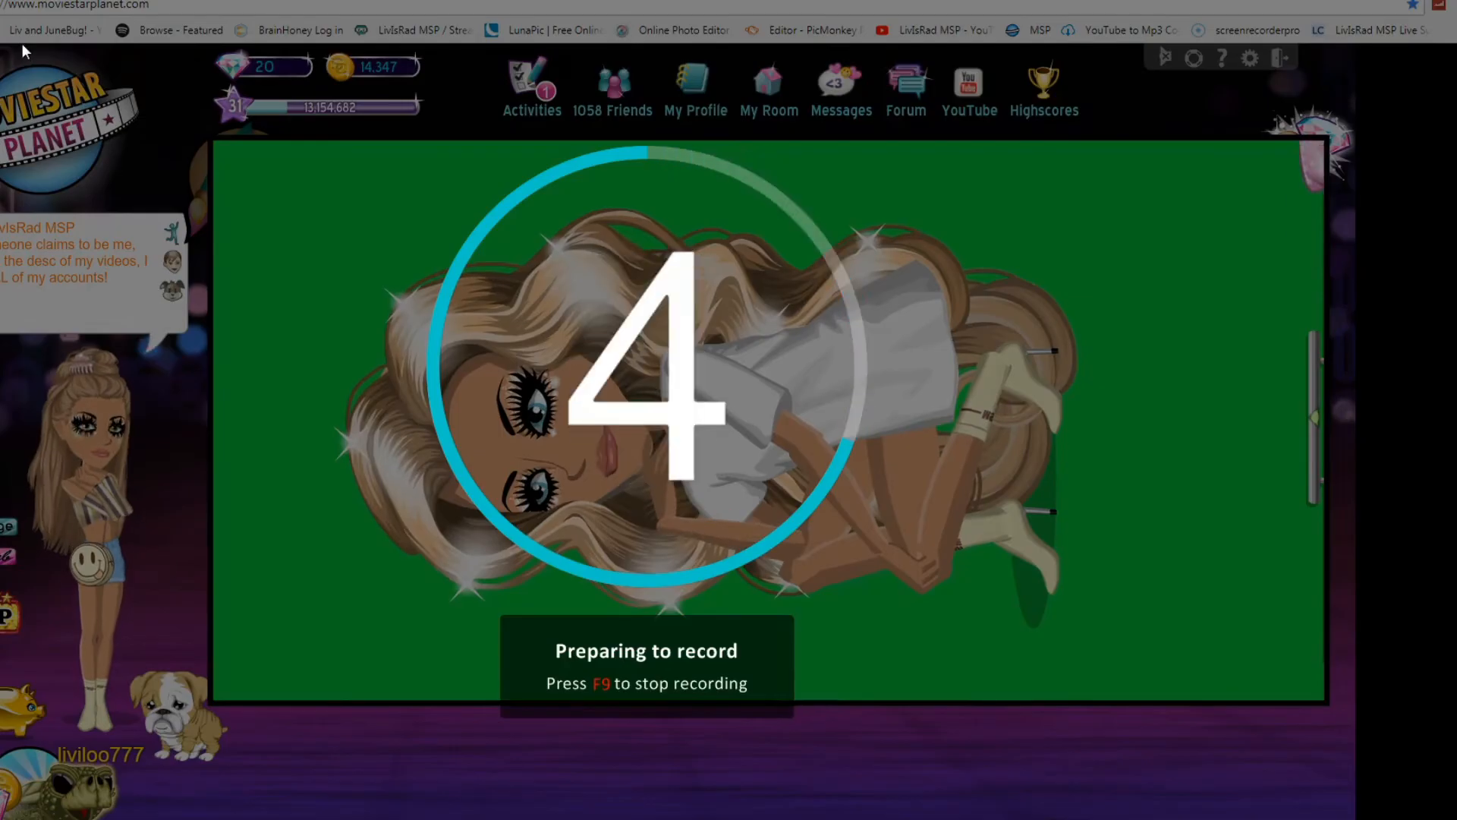
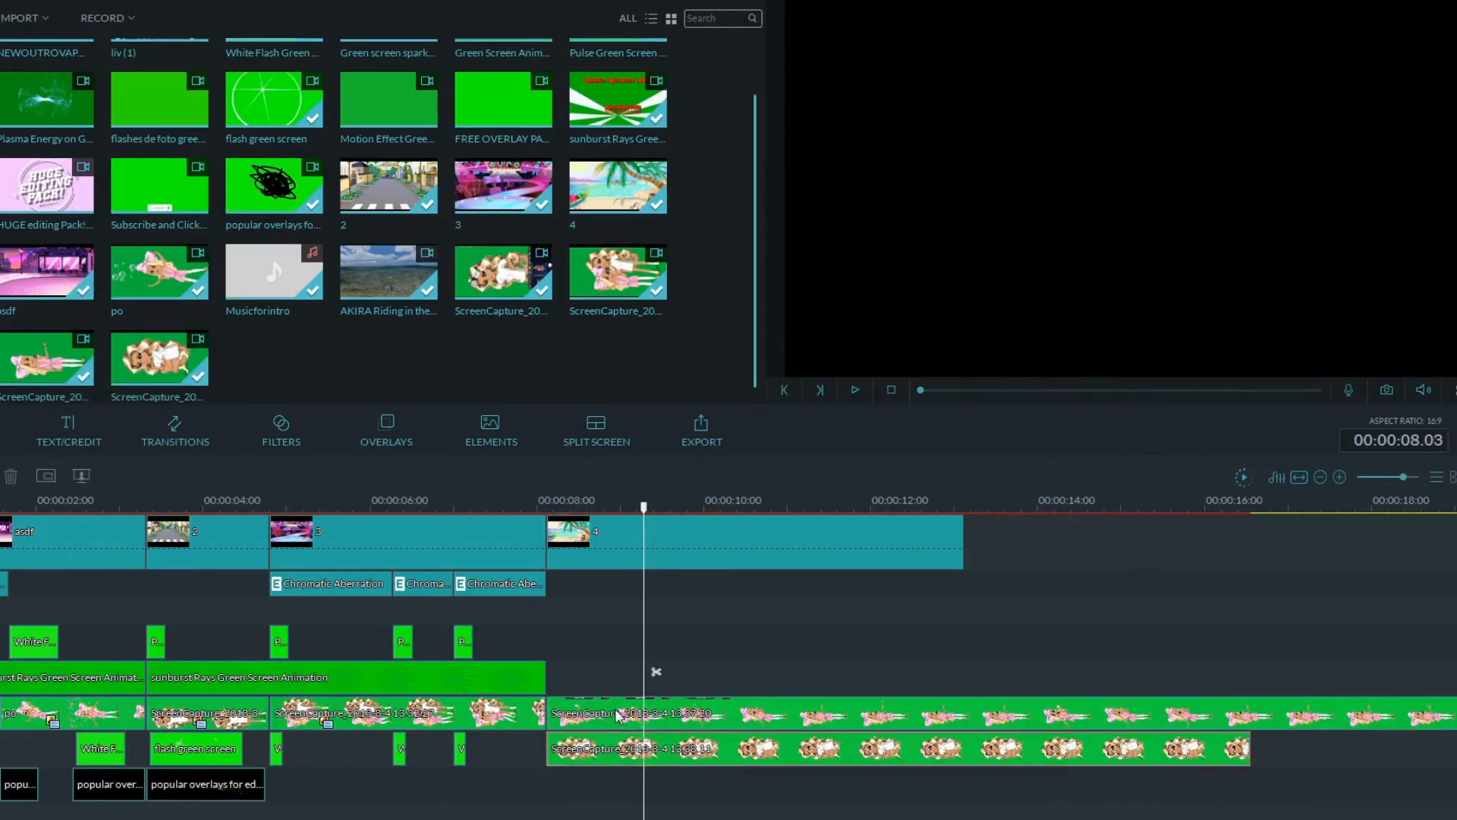
double_click(556, 755)
left_click(968, 645)
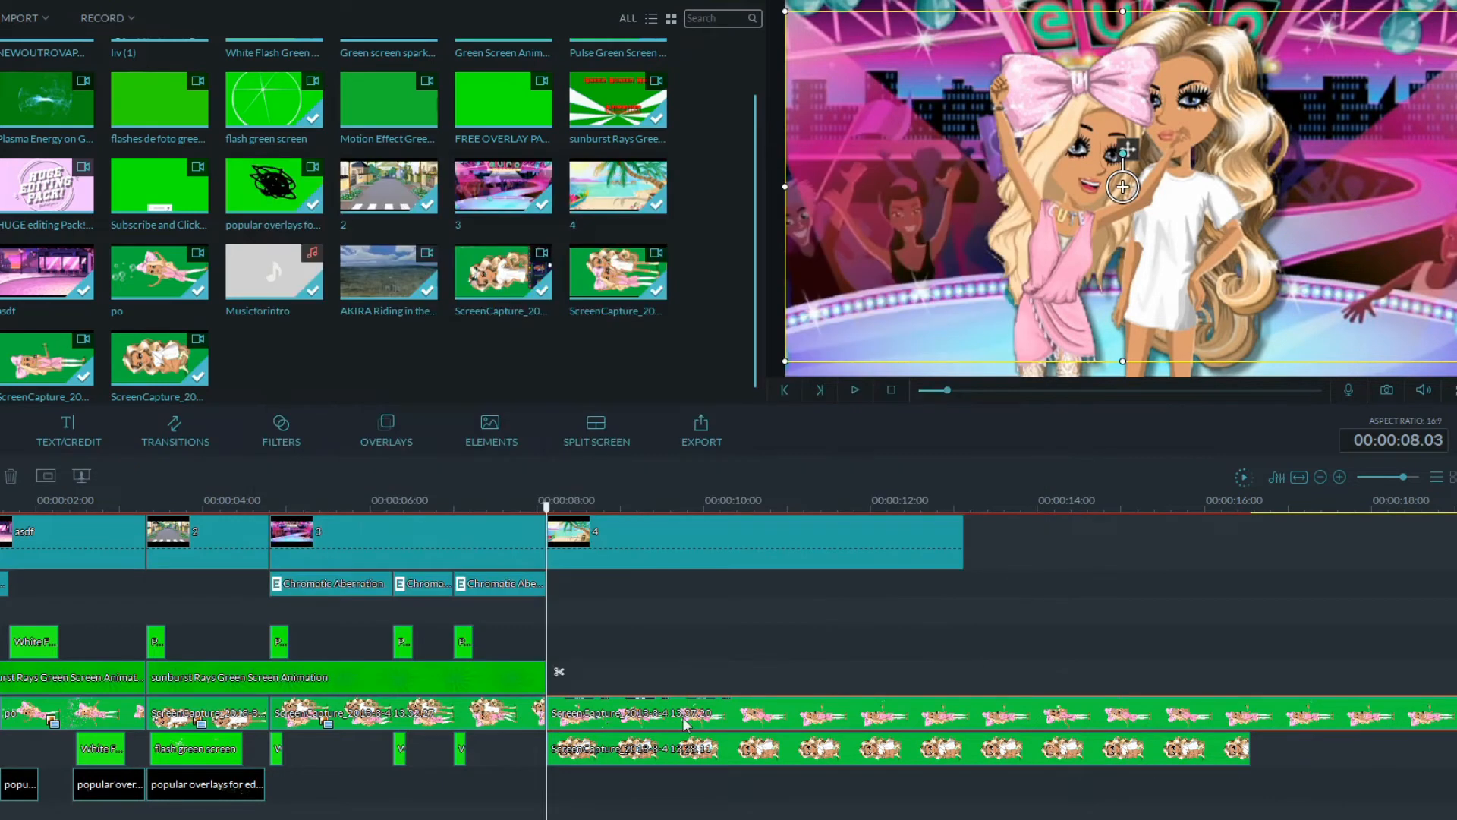
left_click(556, 511)
right_click(623, 708)
right_click(622, 742)
left_click(637, 645)
left_click(282, 249)
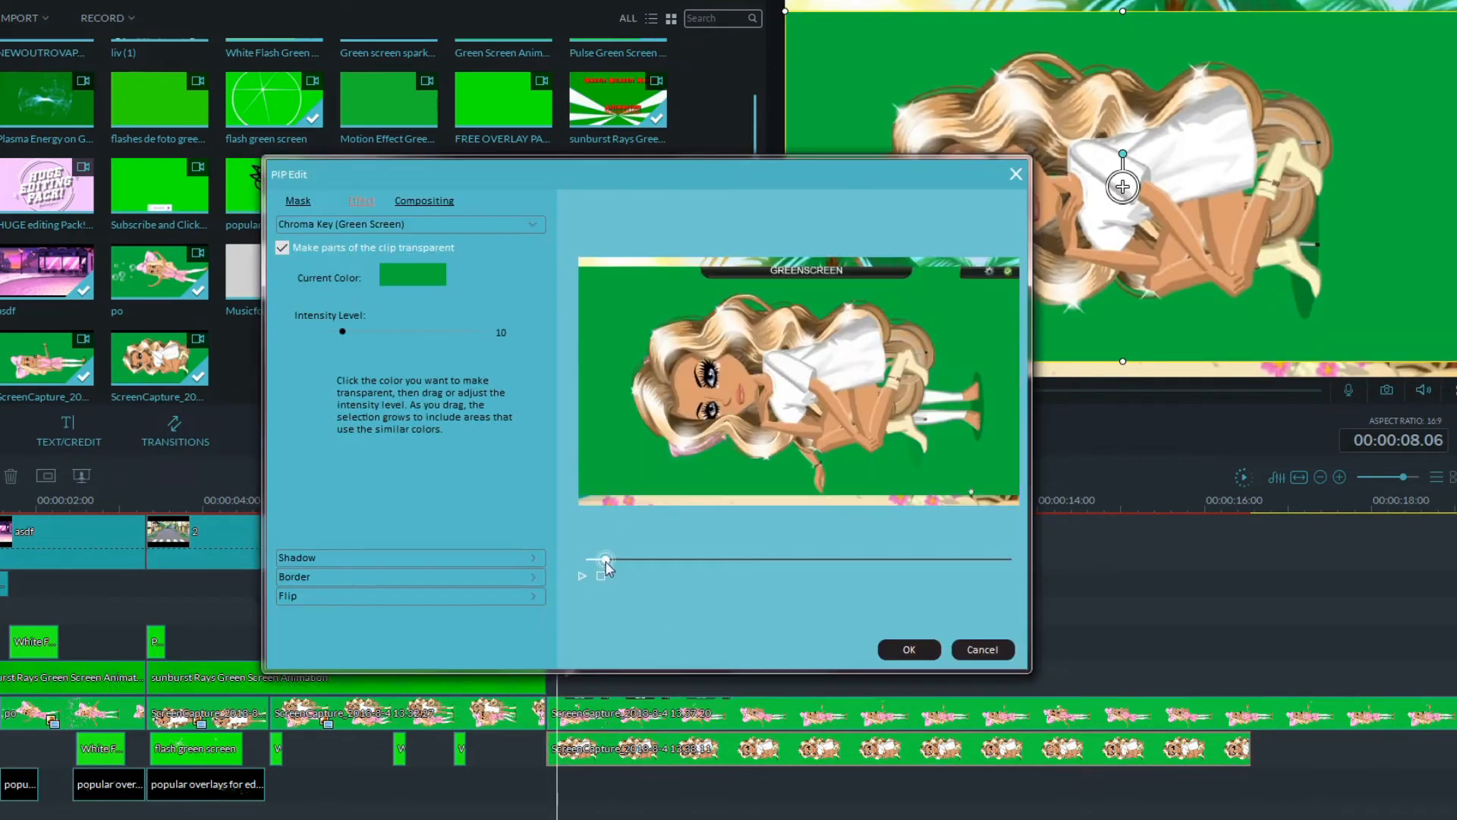
left_click(971, 649)
right_click(841, 708)
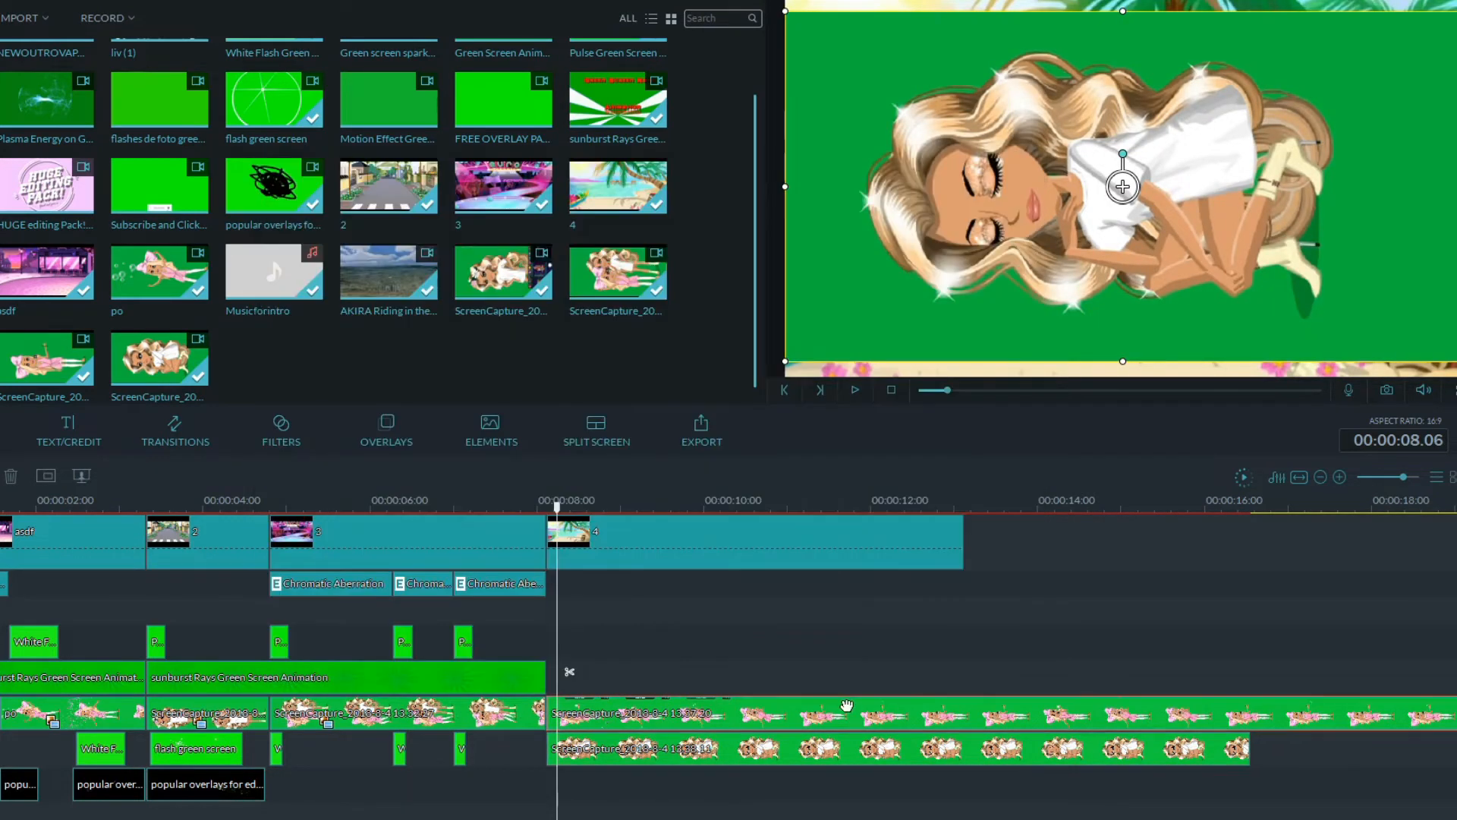
left_click(862, 614)
left_click(343, 250)
left_click(634, 561)
left_click(965, 649)
Split the pink-bow character's clip at about 00:00:23, delete the part before it and move the rest to the start of background "4".
left_click_drag(558, 617, 1381, 577)
left_click_drag(137, 818, 296, 819)
left_click_drag(241, 577, 715, 576)
left_click(725, 672)
left_click(664, 707)
key("Delete")
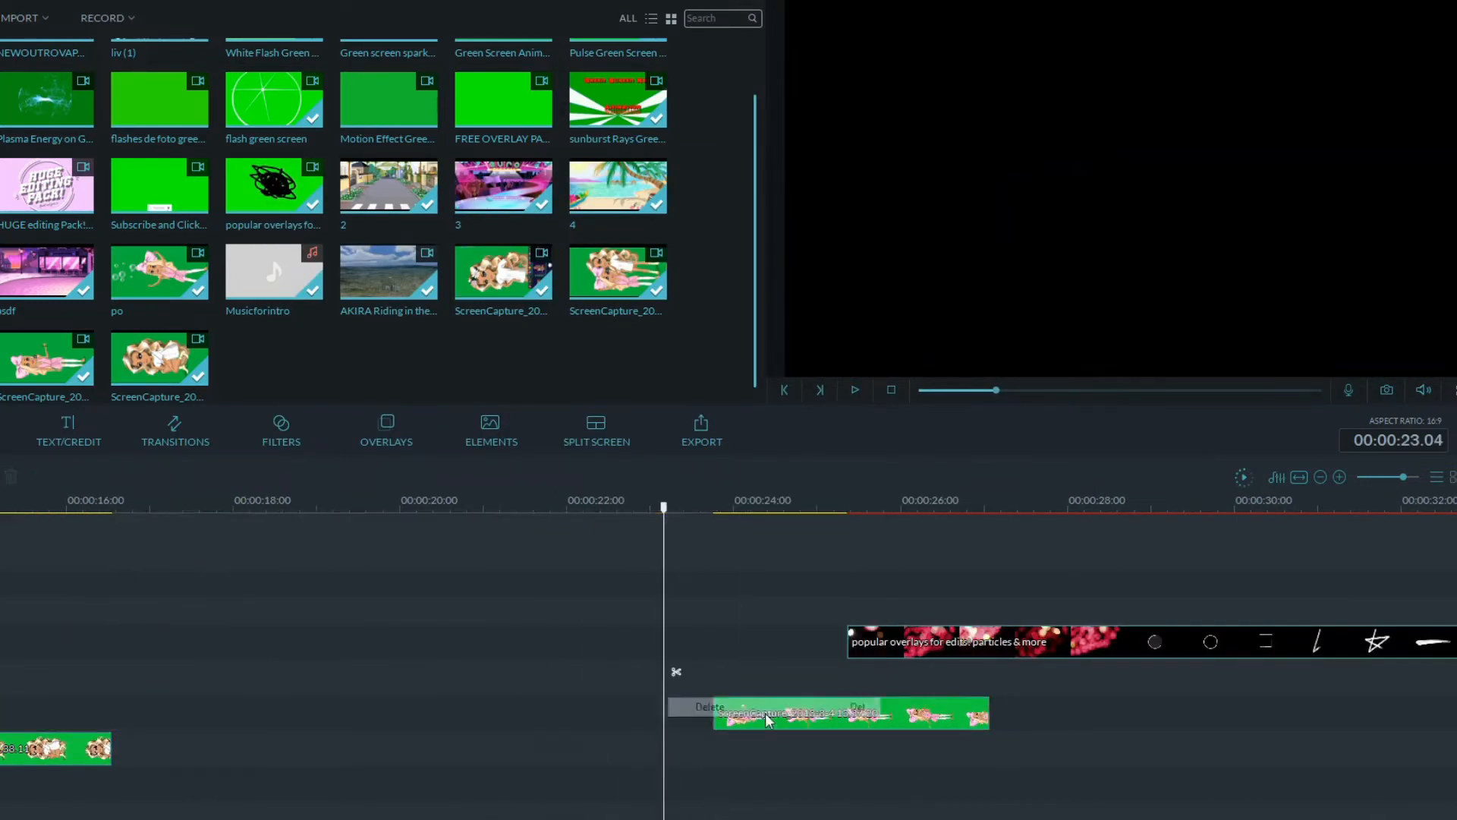
left_click_drag(772, 714, 430, 717)
Key out the green of the white-shirt character's clip under background "4" and apply a black shadow with a distance of 8.
right_click(437, 759)
left_click(478, 644)
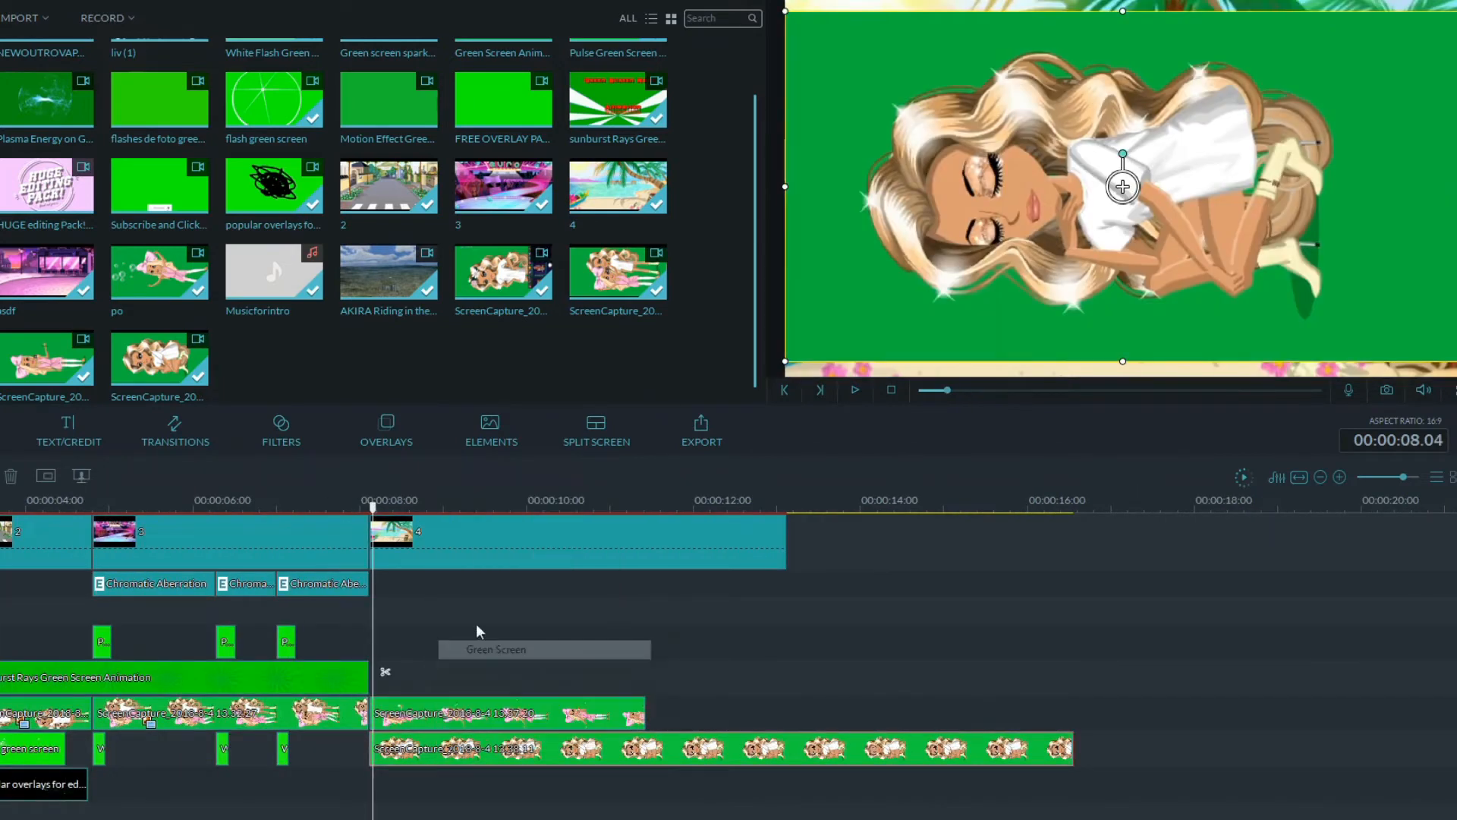
left_click_drag(586, 559, 614, 559)
left_click(334, 557)
left_click(282, 268)
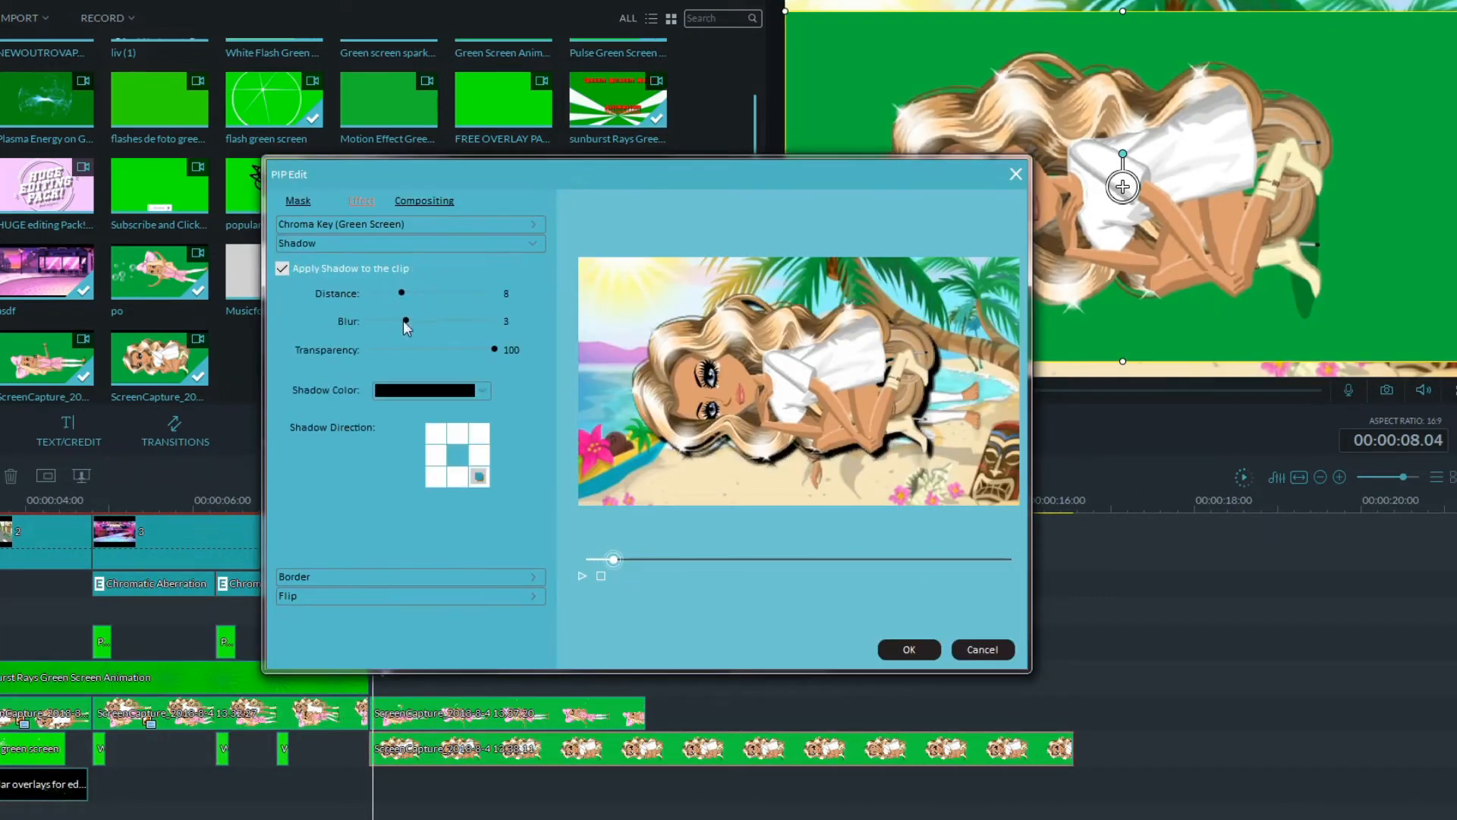
Add a black border to the white-shirt character with a distance of 1, blur 0 and transparency 21.
left_click(410, 577)
left_click(282, 289)
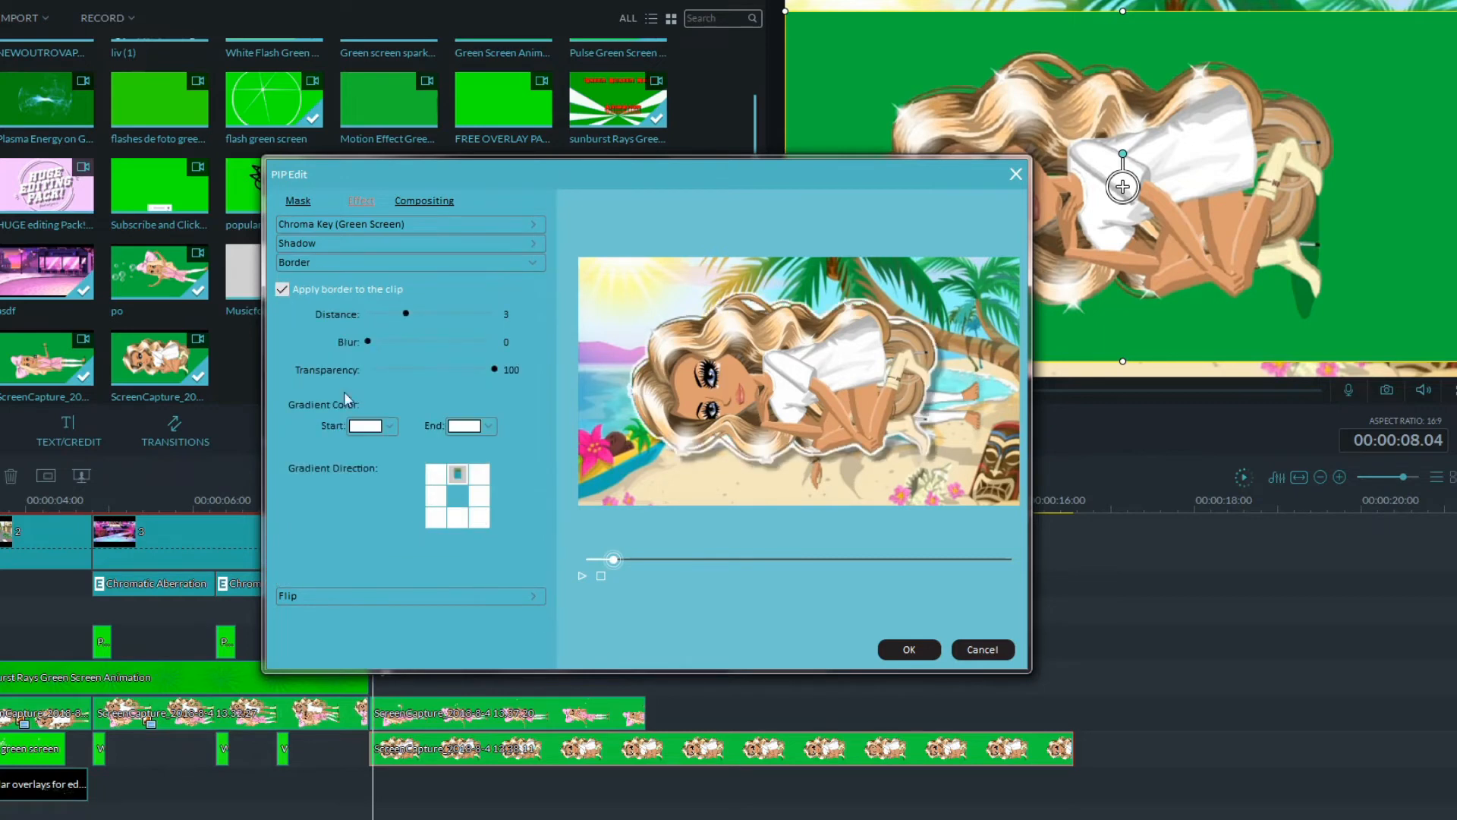
left_click(389, 425)
left_click(356, 449)
left_click(488, 426)
left_click(455, 448)
left_click_drag(407, 314, 384, 318)
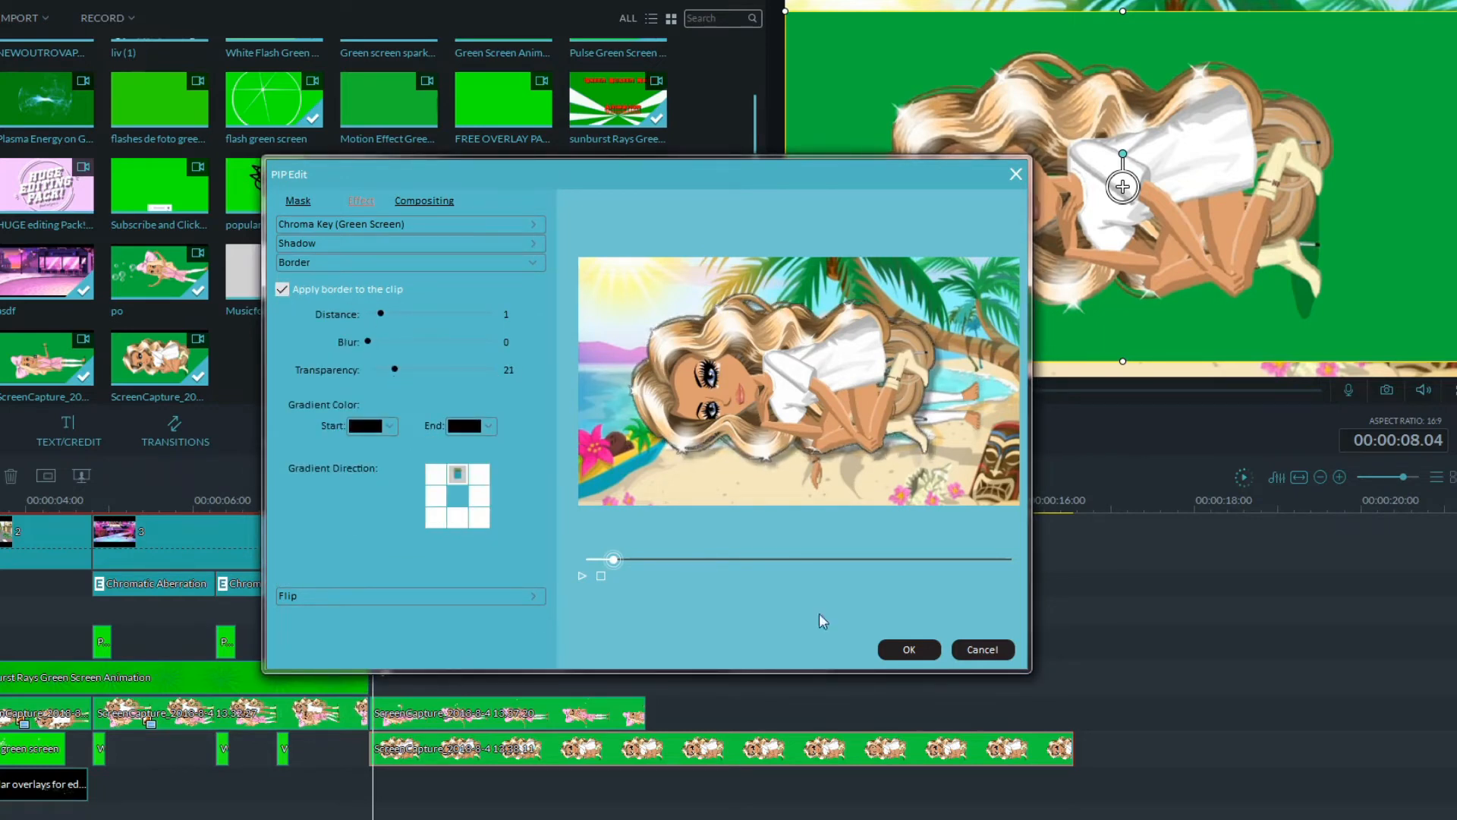
left_click(908, 649)
Apply a black shadow to the pink-bow character's clip under background "4" with distance 10, blur 0 and transparency 32.
right_click(584, 712)
left_click(630, 586)
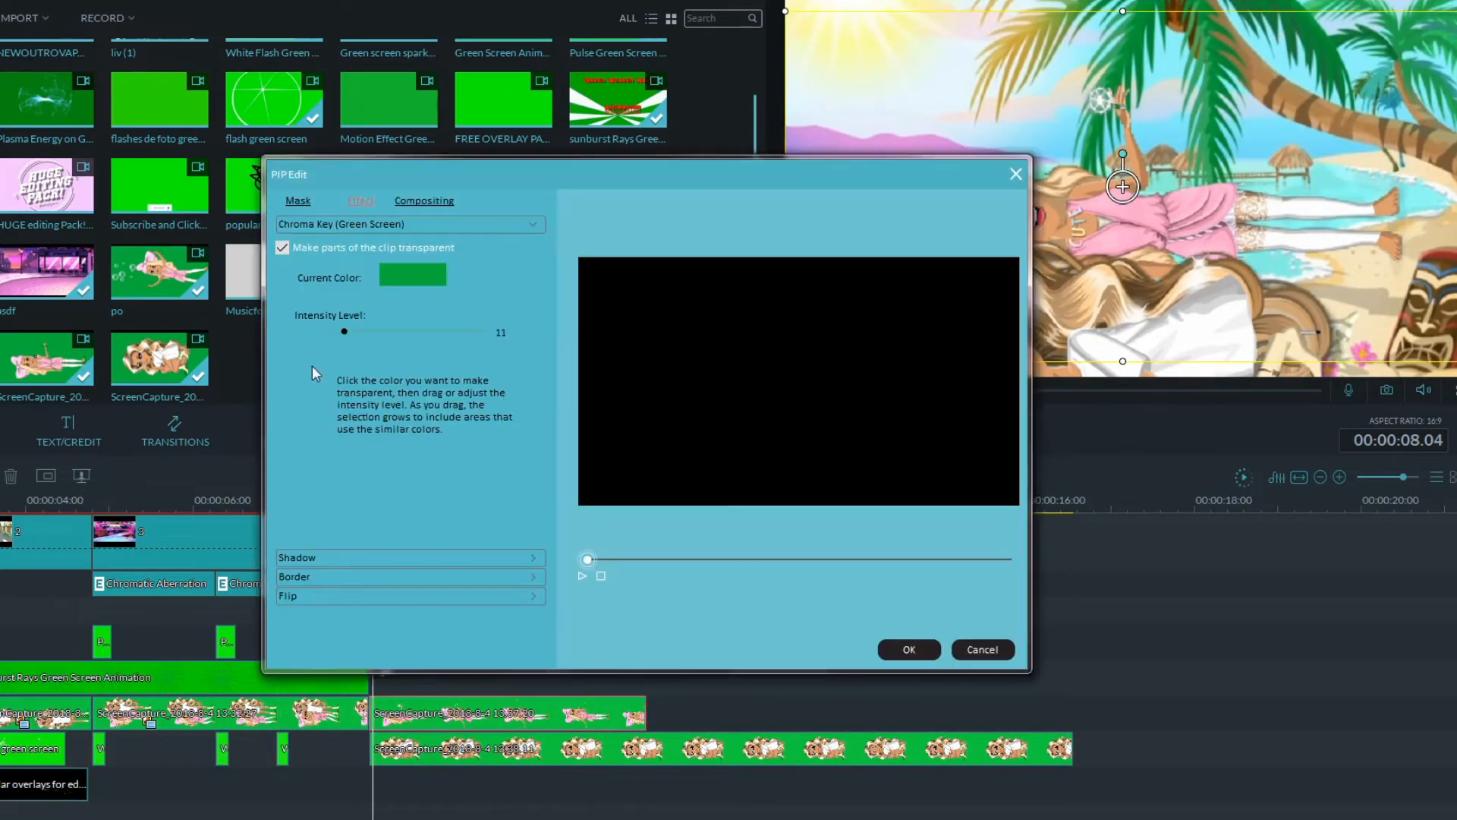
left_click(334, 557)
left_click(681, 560)
left_click(283, 268)
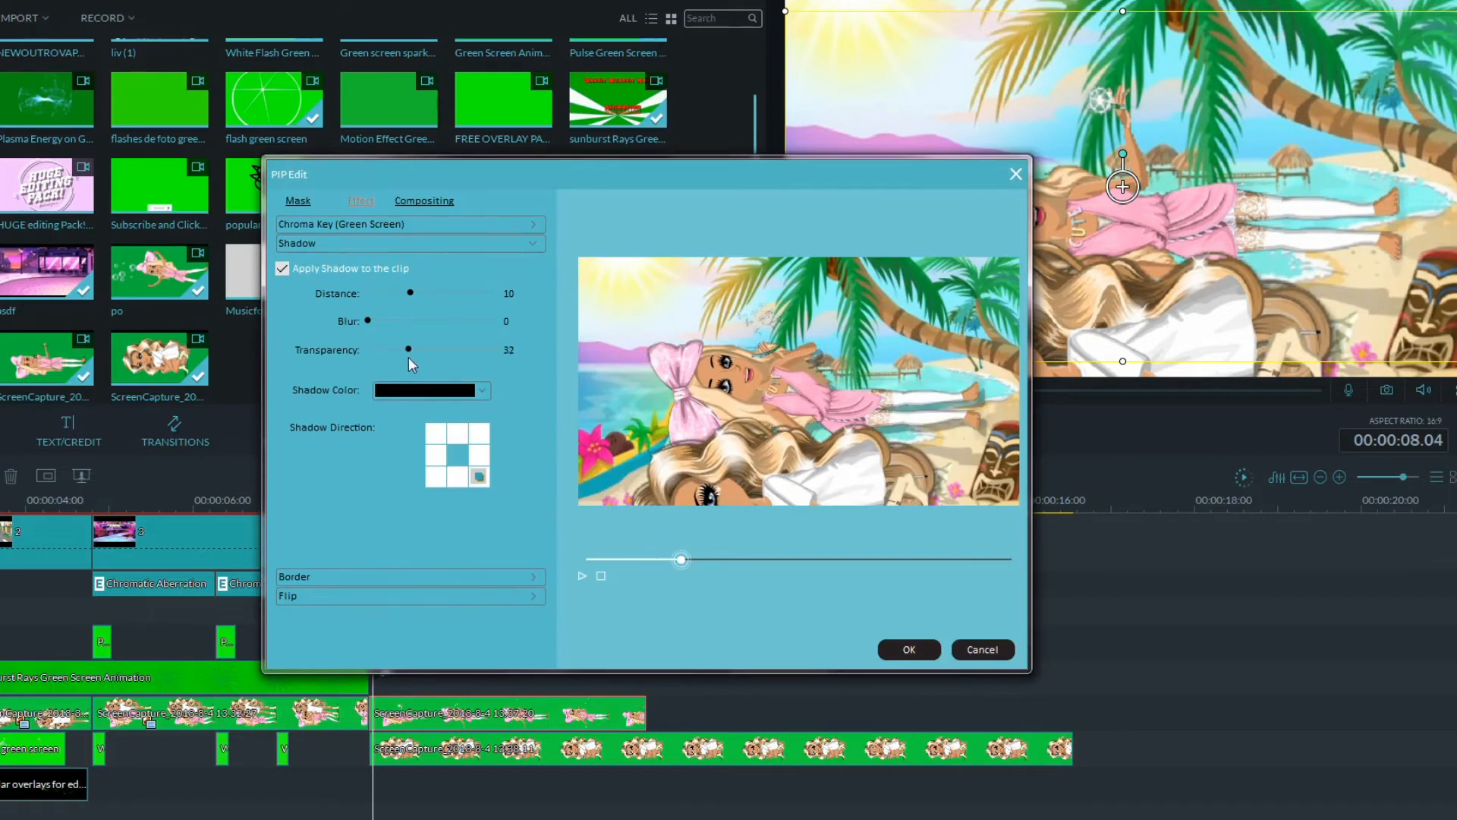
Add a black border to the pink-bow character with a distance of 1, blur 0 and transparency 26.
left_click(380, 576)
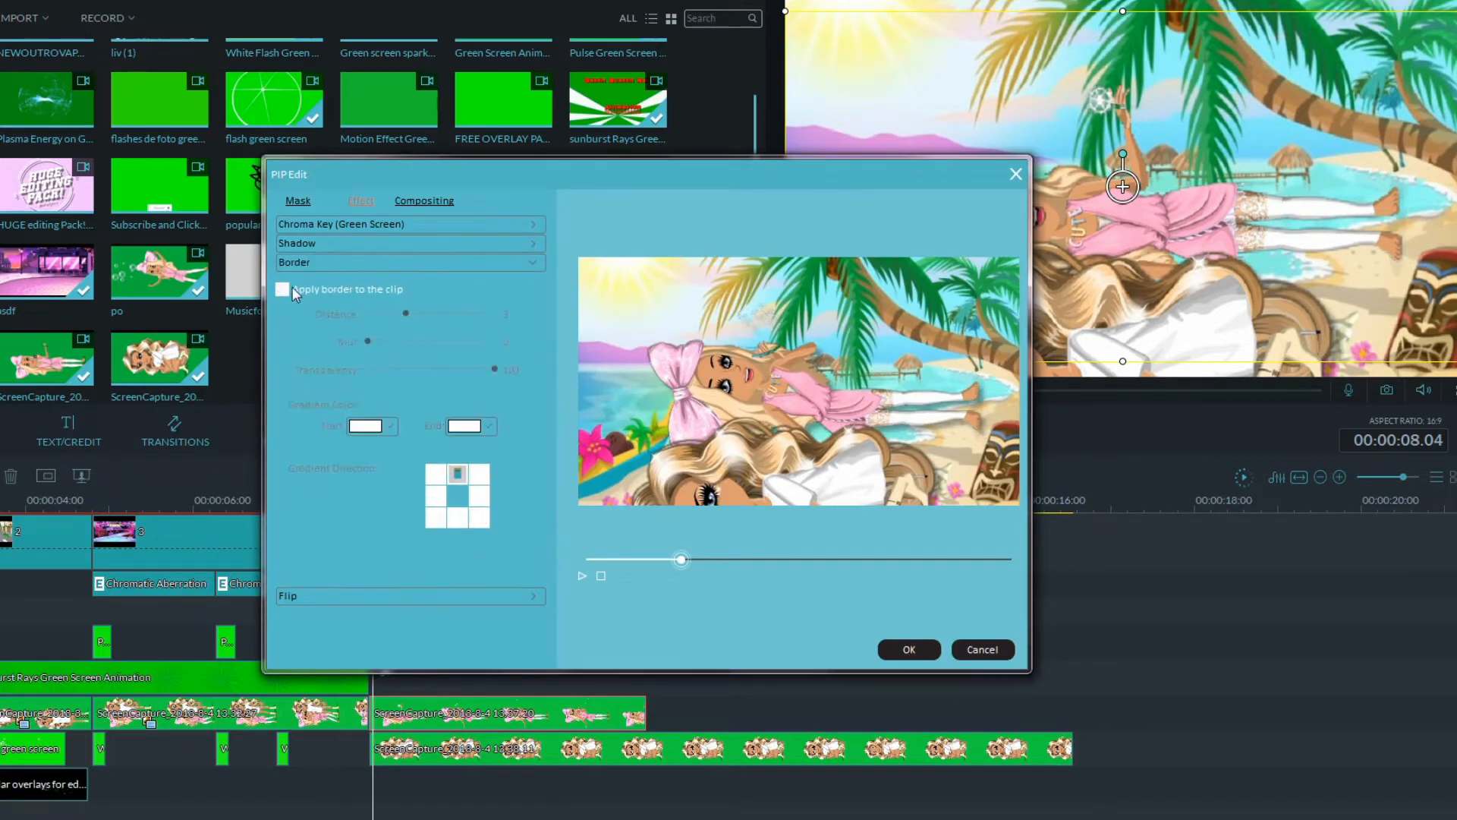
left_click(283, 289)
left_click(389, 426)
left_click(356, 449)
left_click(488, 426)
left_click(455, 449)
left_click_drag(407, 314, 381, 315)
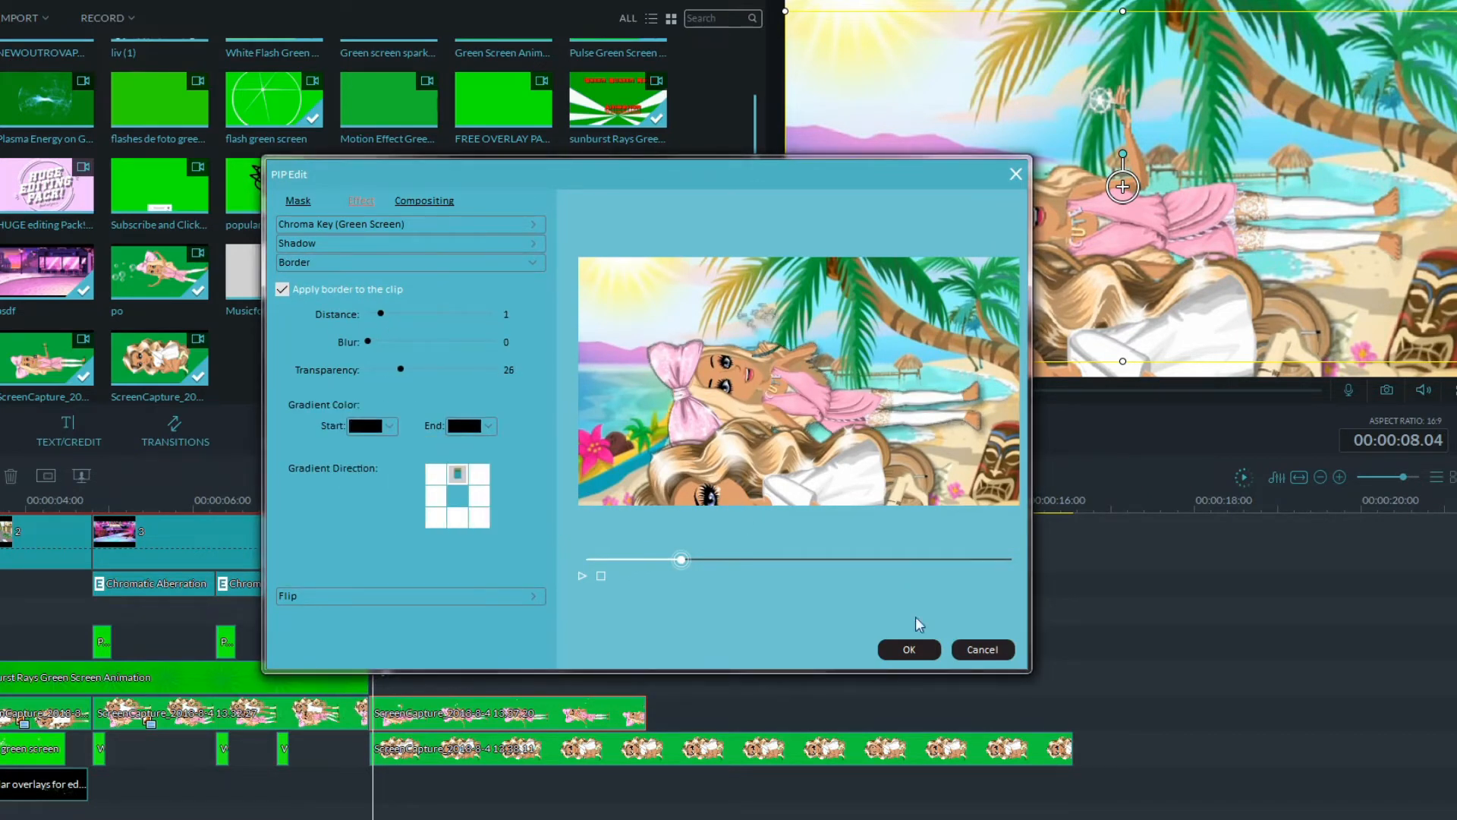
left_click(909, 649)
Turn the pink-bow character upright over the beach background and apply the Fade Zoom In motion to her clip.
right_click(479, 711)
left_click(554, 655)
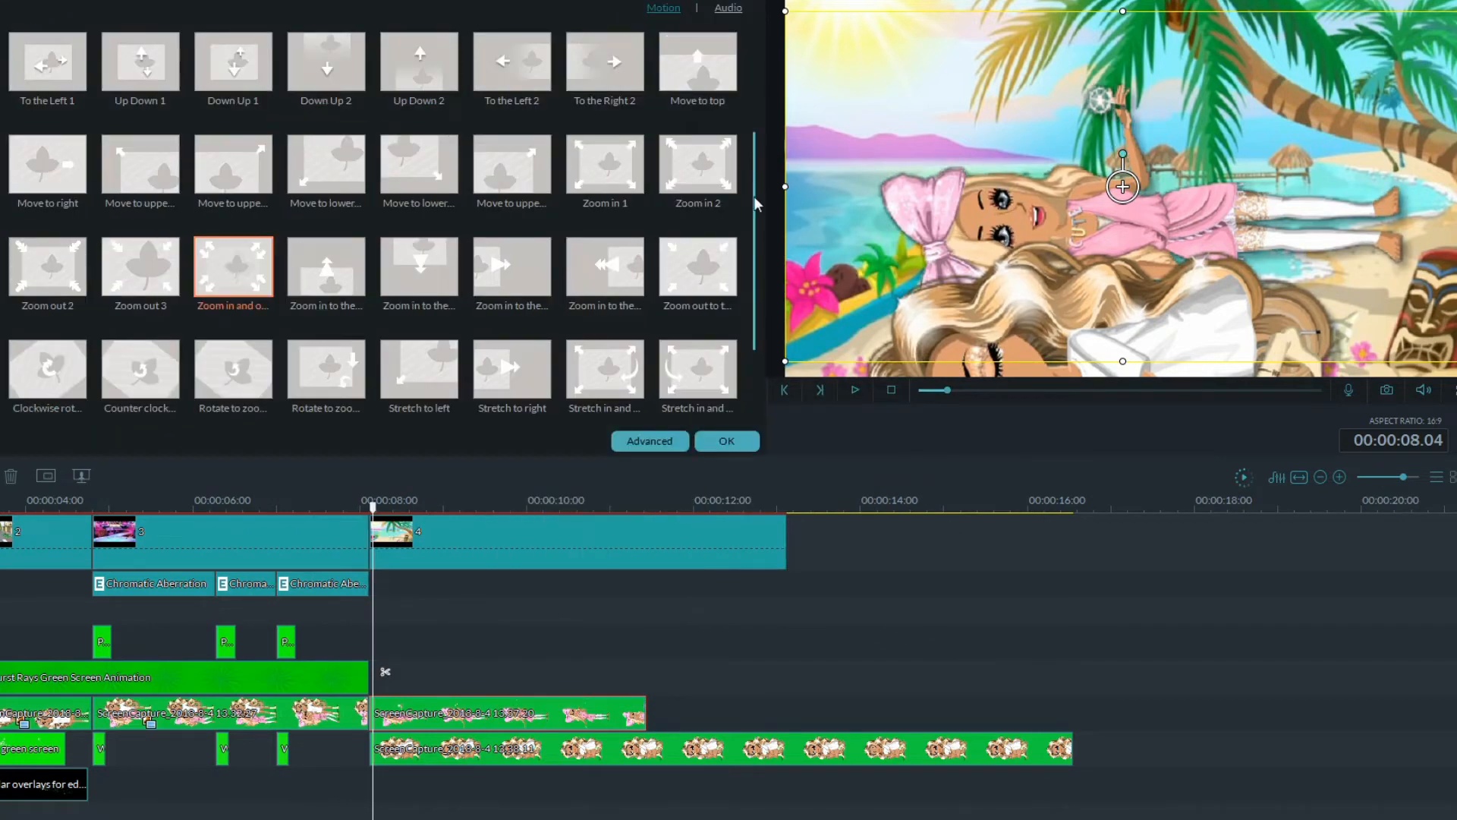
scroll(734, 194, "up", 2)
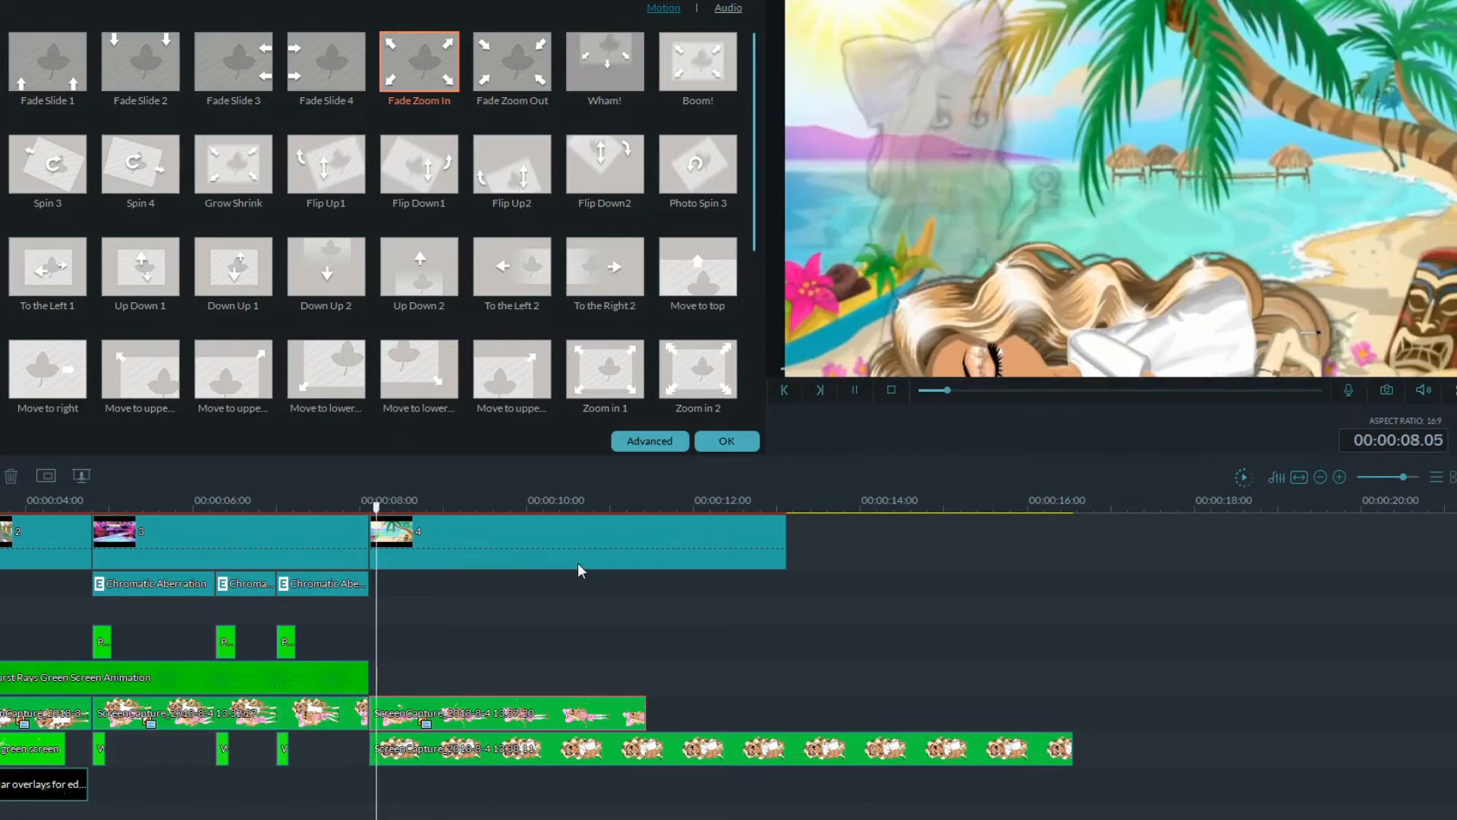
right_click(494, 705)
left_click(543, 609)
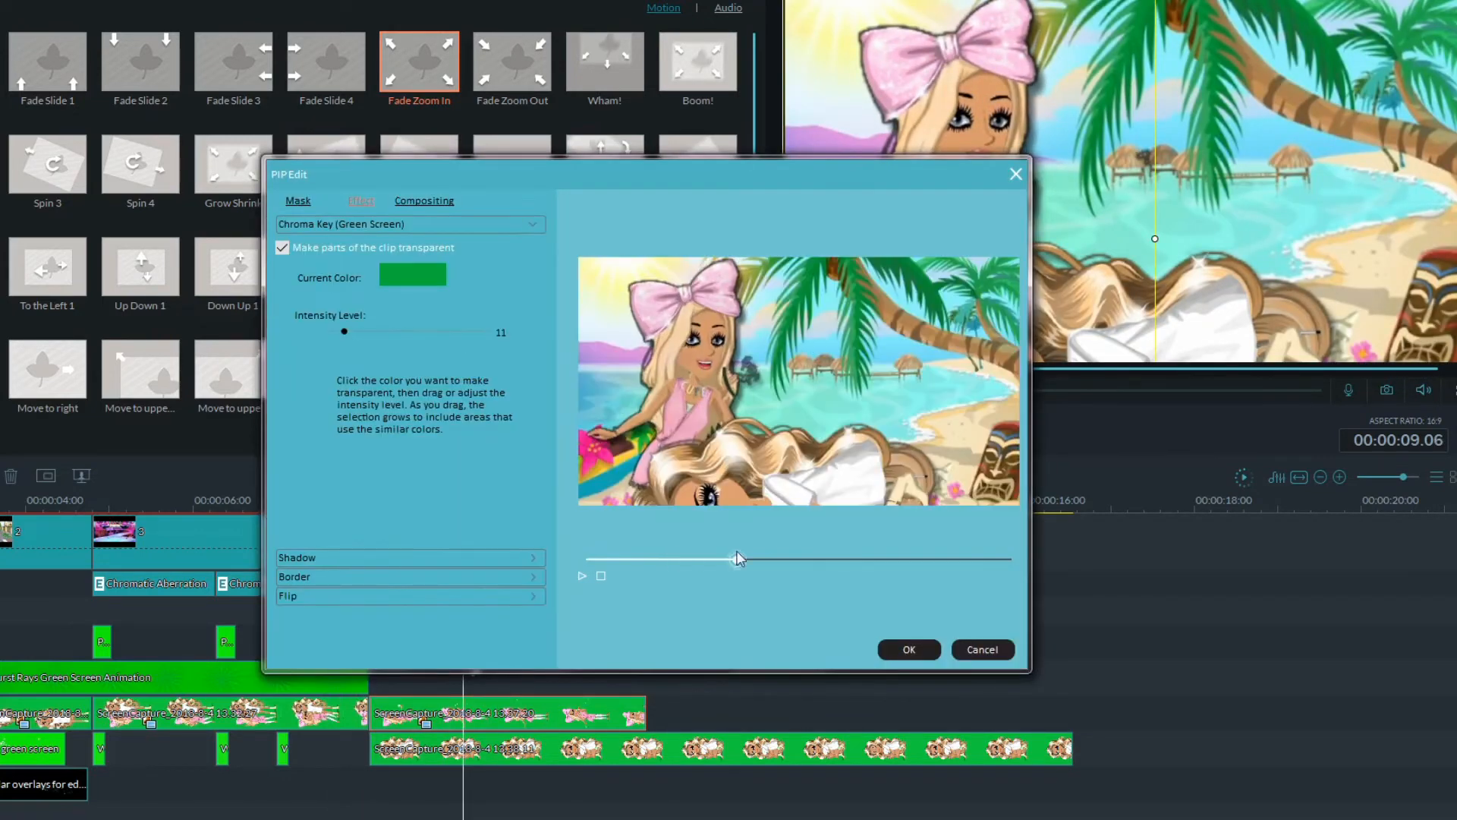
left_click(909, 650)
Turn the white-shirt character upright beside the pink-bow one, give her clip the Fade Zoom In motion and play it back.
left_click(380, 503)
left_click(488, 738)
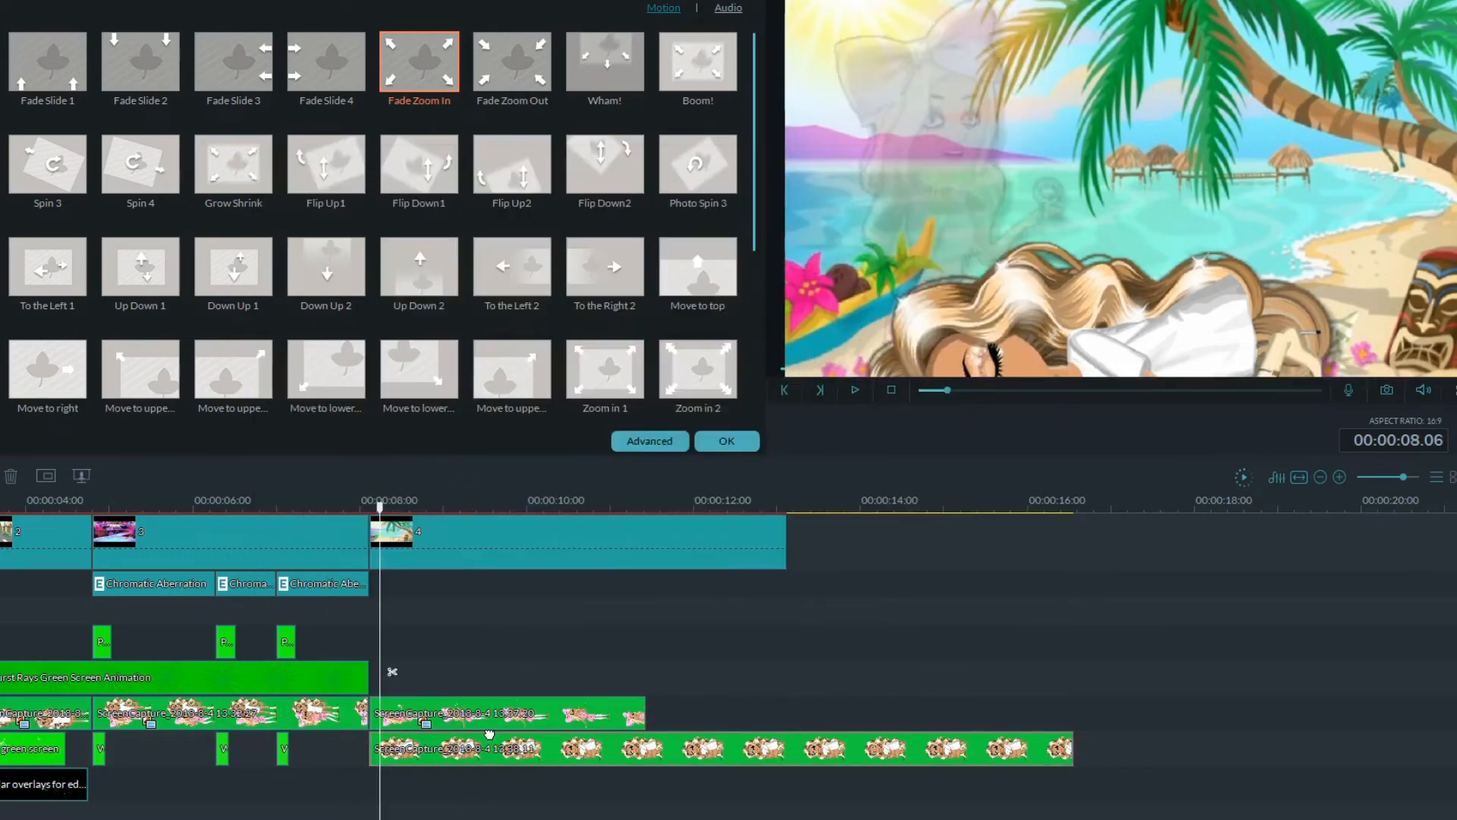
double_click(424, 81)
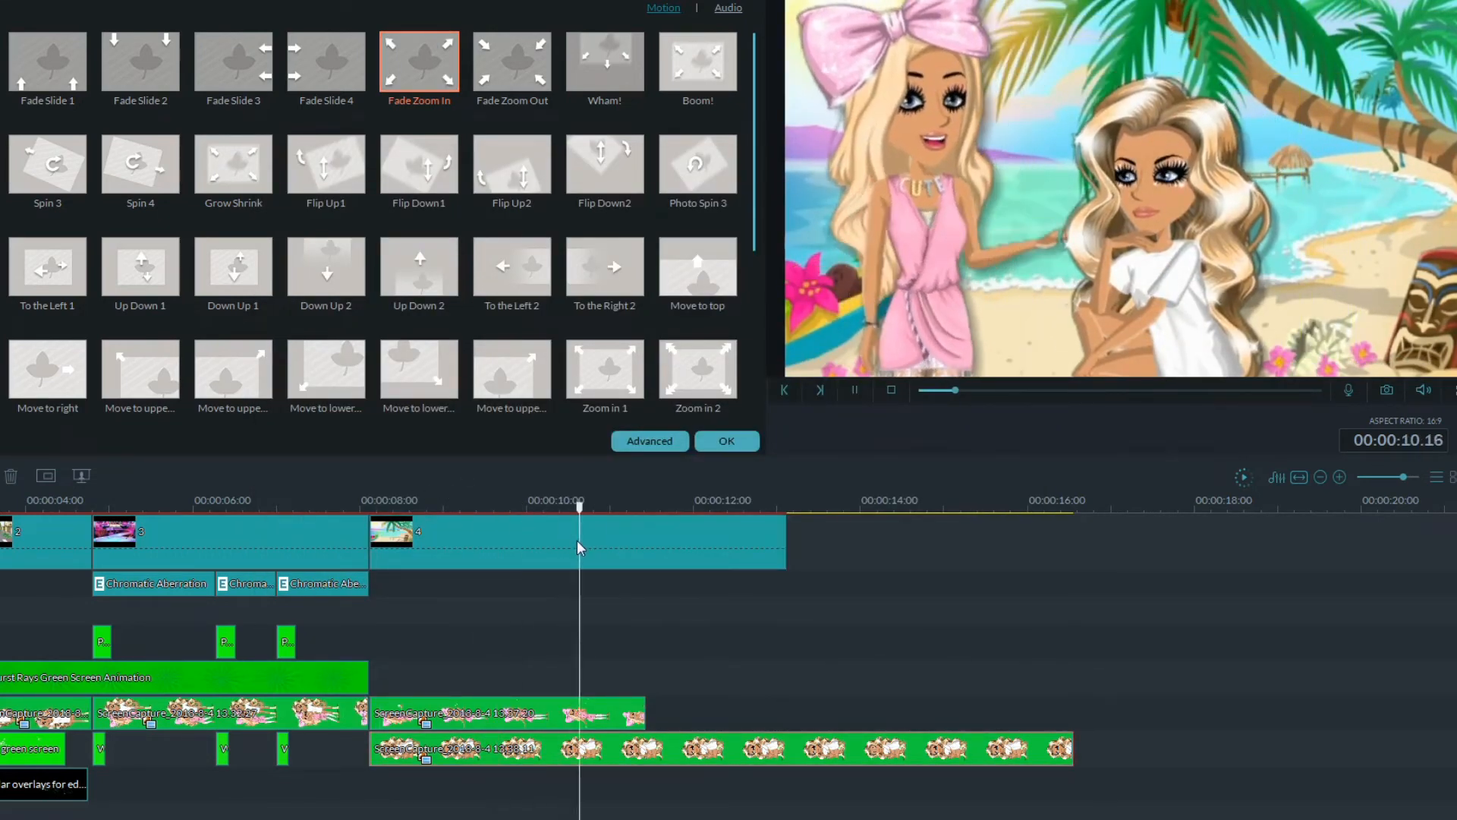
Split both character clips under background "4" at 00:00:10.07, where the music ends, and delete the parts after it.
scroll(554, 577, "down", 2)
left_click(562, 673)
right_click(625, 660)
left_click(645, 644)
right_click(593, 630)
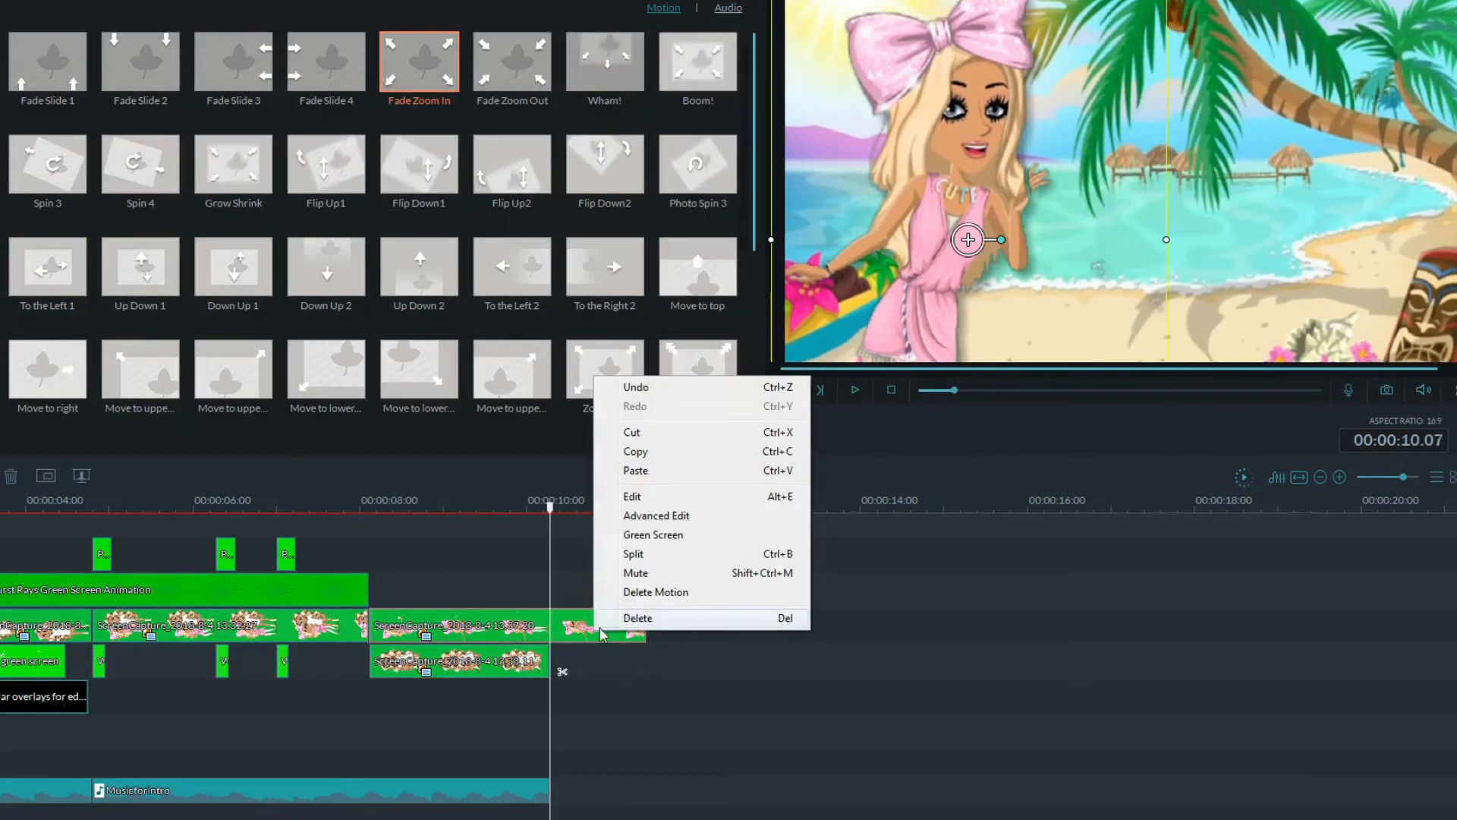
left_click(561, 674)
right_click(579, 628)
left_click(627, 612)
Split background "4" at 00:00:10.07 and delete the remainder.
scroll(592, 592, "up", 2)
left_click(562, 673)
right_click(582, 557)
left_click(622, 793)
scroll(486, 607, "down", 2)
scroll(516, 577, "up", 2)
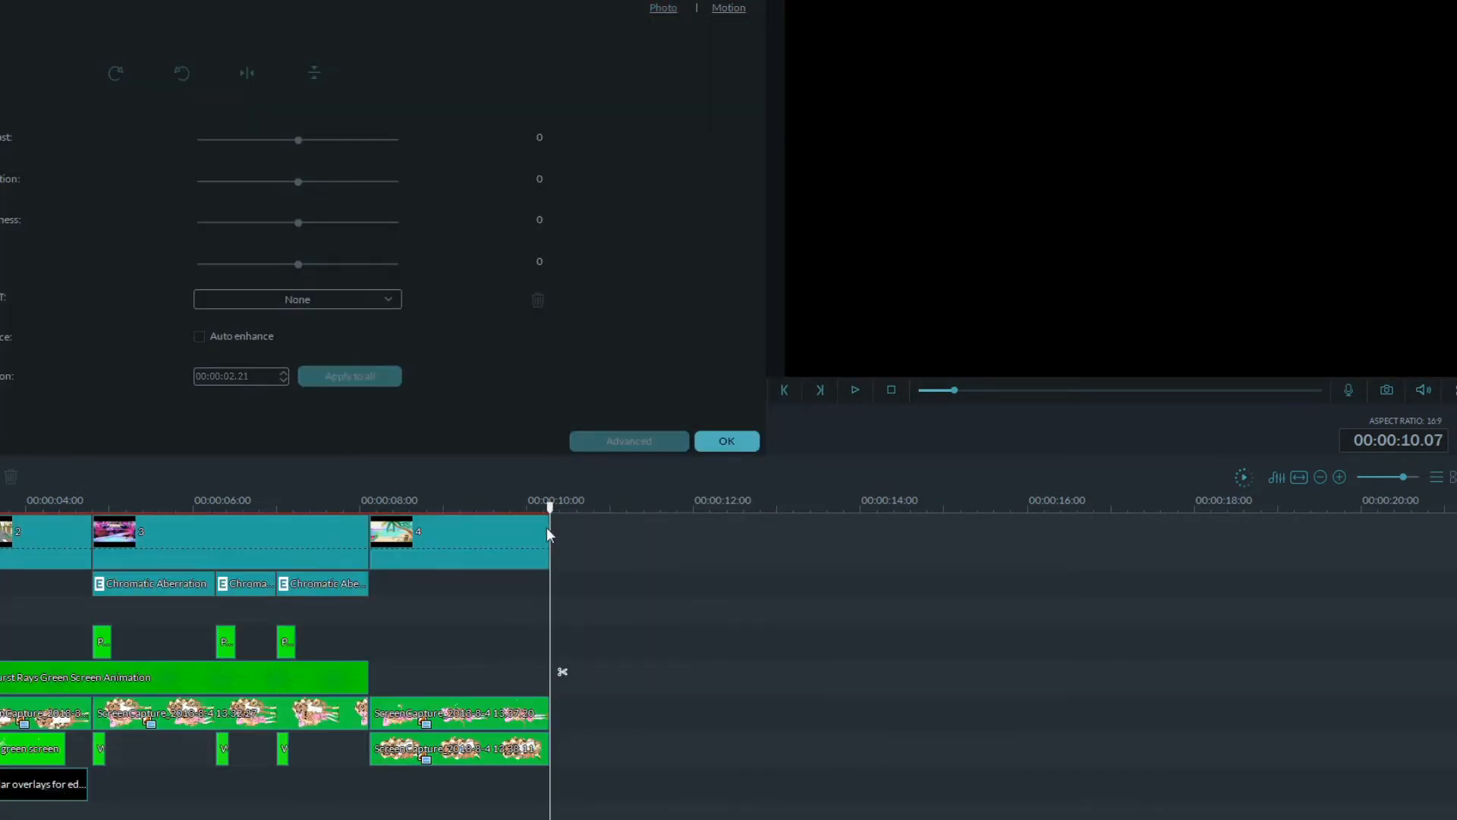
Move the pink-bow character closer to the white-shirt one and shift the white-shirt clip to the sunburst overlay's track, then play back.
left_click_drag(549, 508, 317, 507)
key("space")
double_click(466, 705)
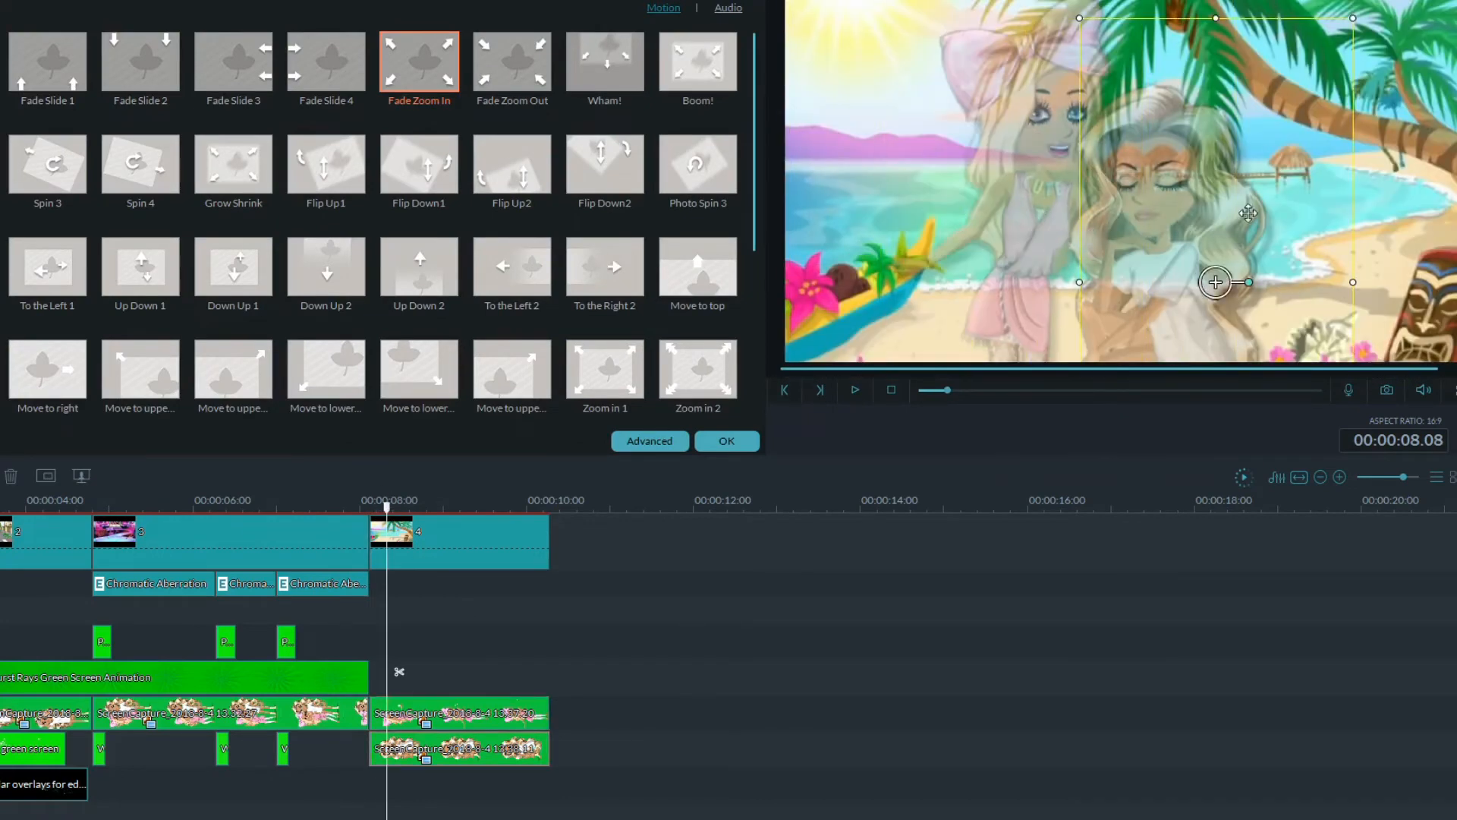
left_click_drag(487, 755, 486, 683)
key("space")
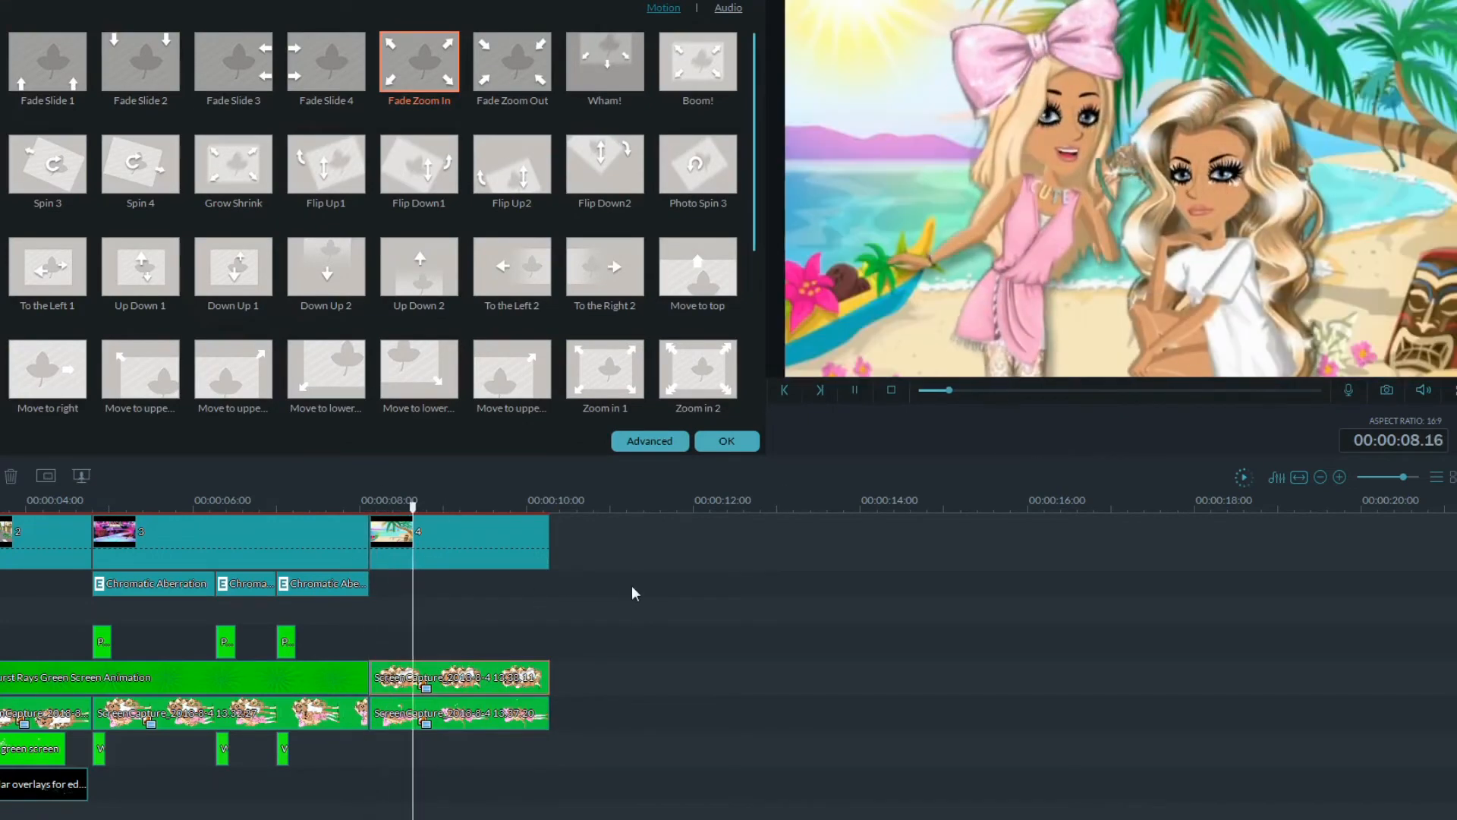
Copy the pulse overlay at 00:00:07.00 and paste it at 00:00:08.03 and 00:00:08.09 over background "4".
left_click(535, 509)
left_click(463, 548)
left_click(426, 579)
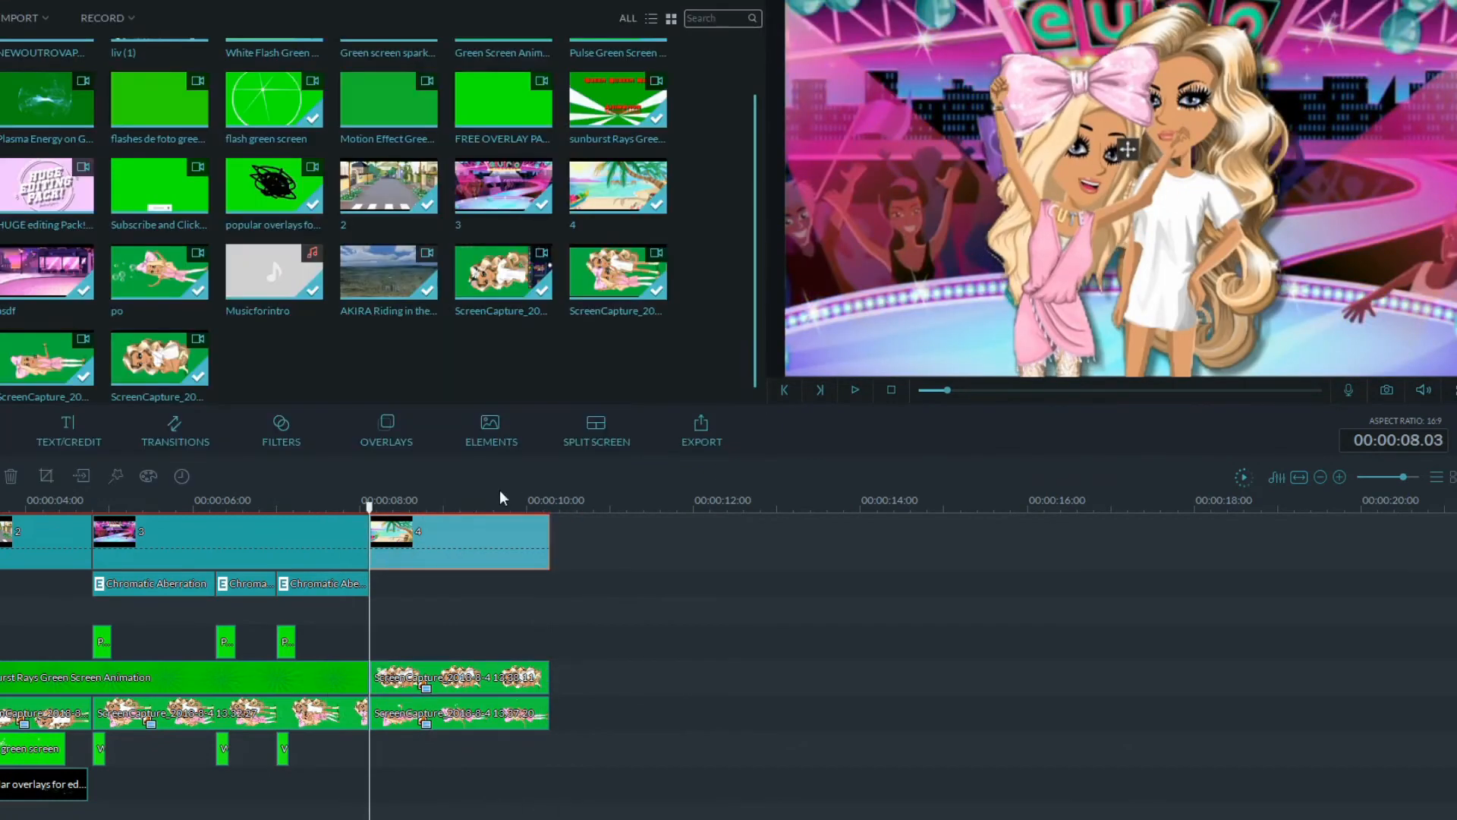
key("space")
left_click(286, 642)
key("ctrl+c")
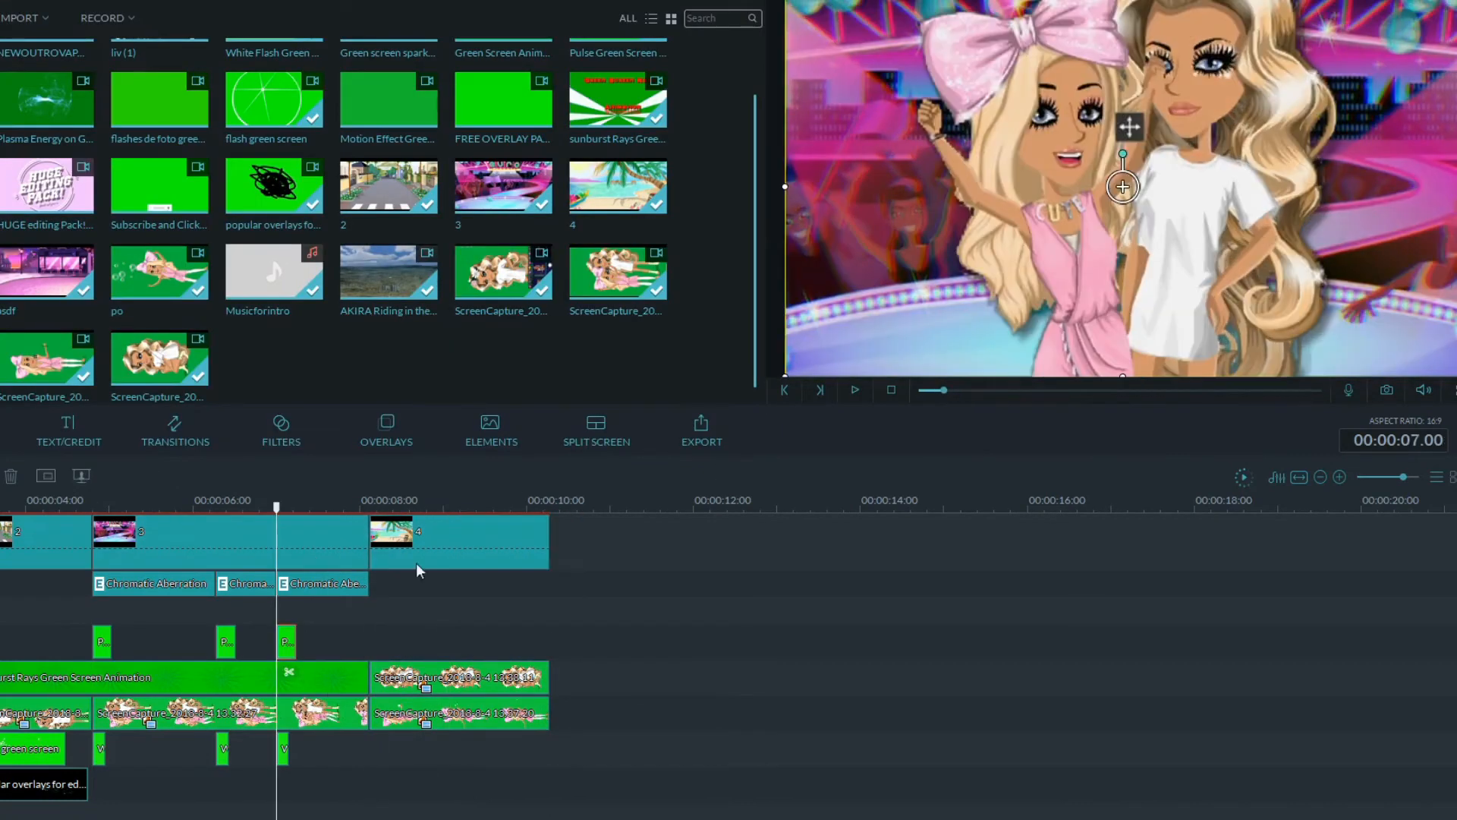
left_click(416, 561)
key("ctrl+v")
left_click_drag(369, 507, 380, 508)
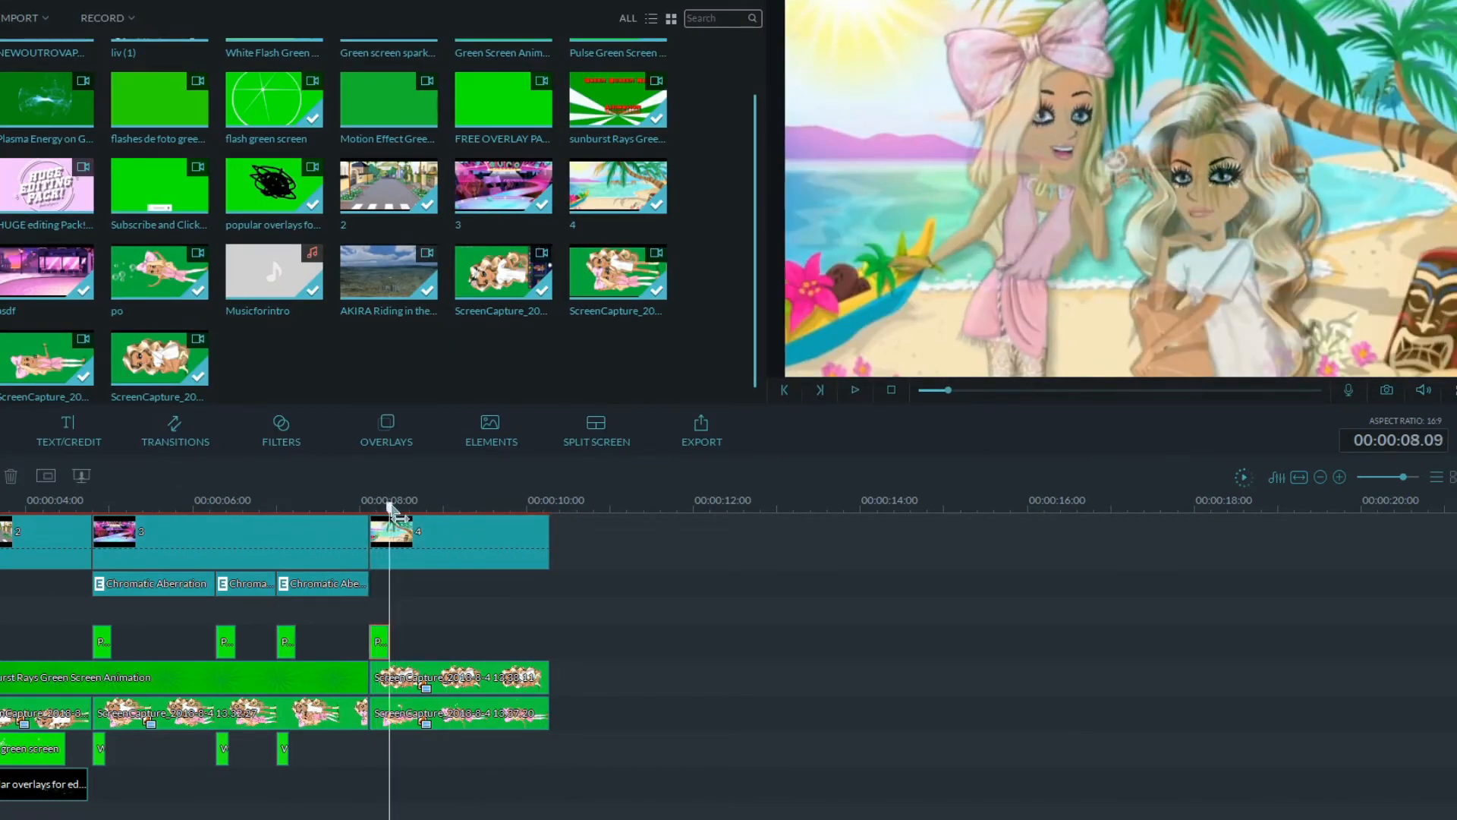
key("ctrl+v")
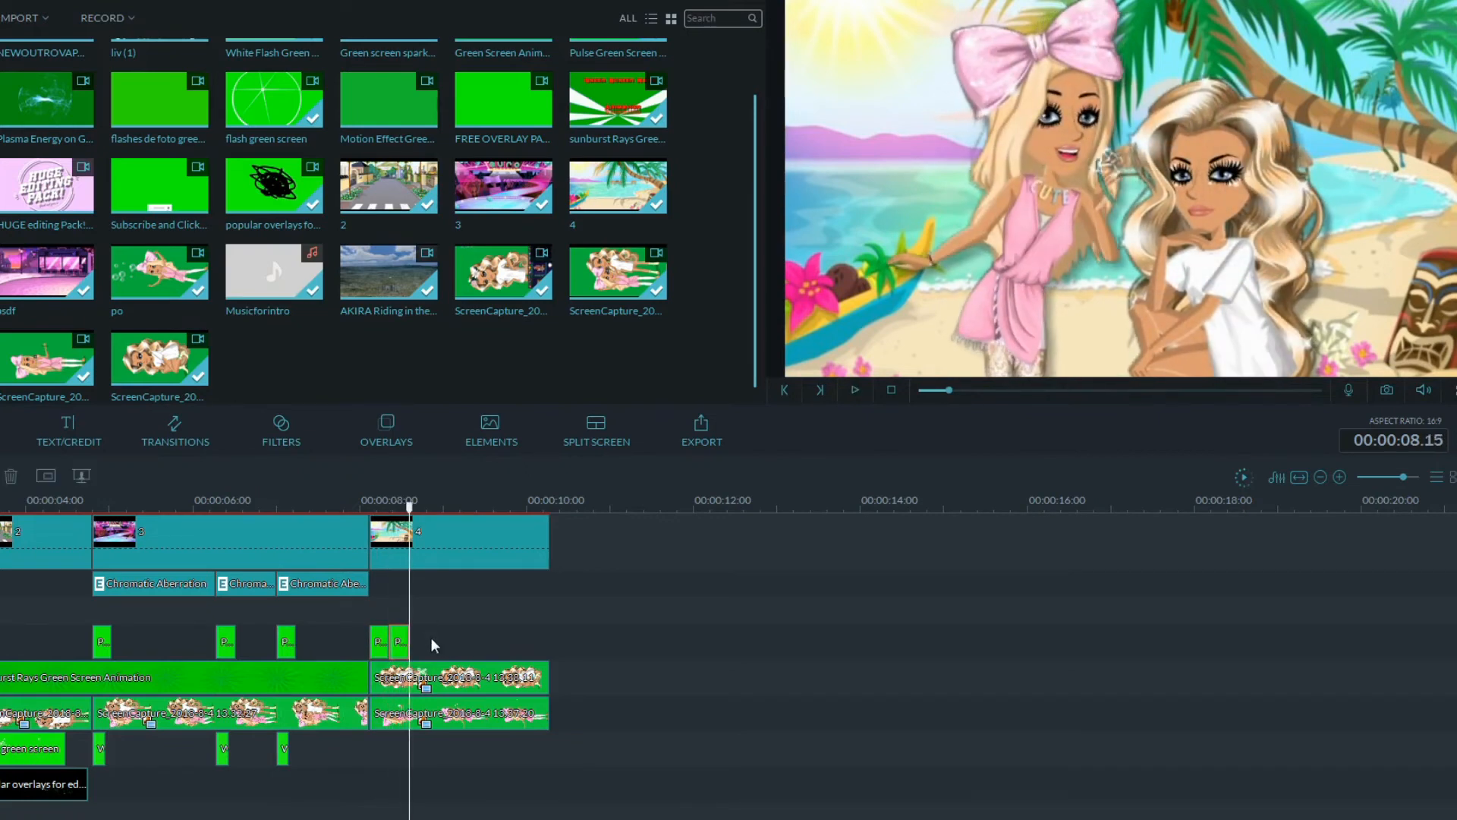
Paste further pulse overlay copies back to back above background "4" from 00:00:08.15 until they reach the clip's end.
key("ctrl+v")
key("ctrl+v")
left_click(519, 636)
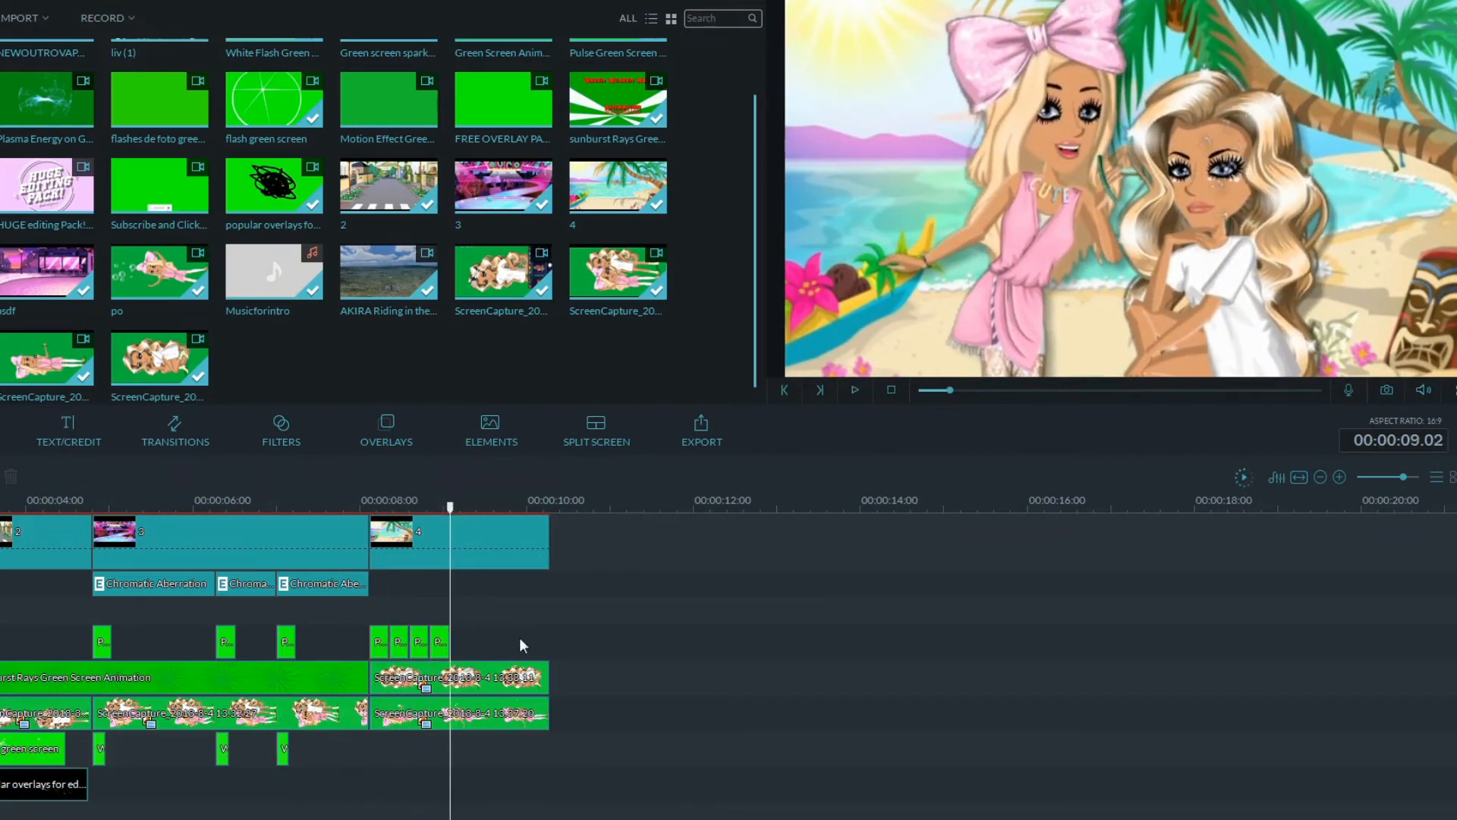
key("ctrl+v")
left_click_drag(470, 508, 531, 509)
left_click(516, 640)
key("ctrl+v")
left_click(542, 633)
key("ctrl+v")
key("ctrl+v")
left_click(614, 642)
key("ctrl+v")
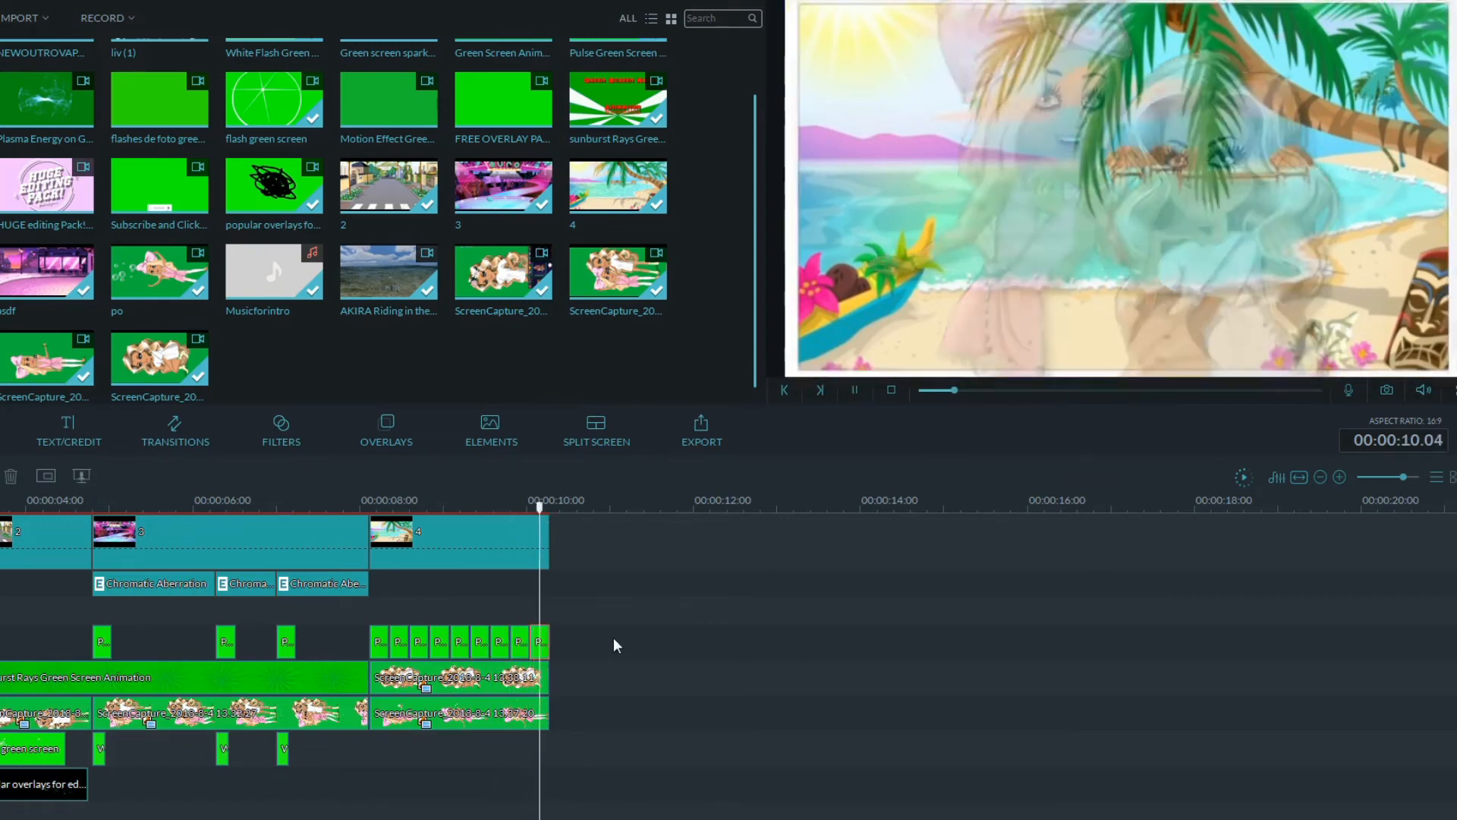
Play back the pulsing beach section and export the whole edit as an MP4 named juneintropart1.
left_click_drag(620, 507, 373, 513)
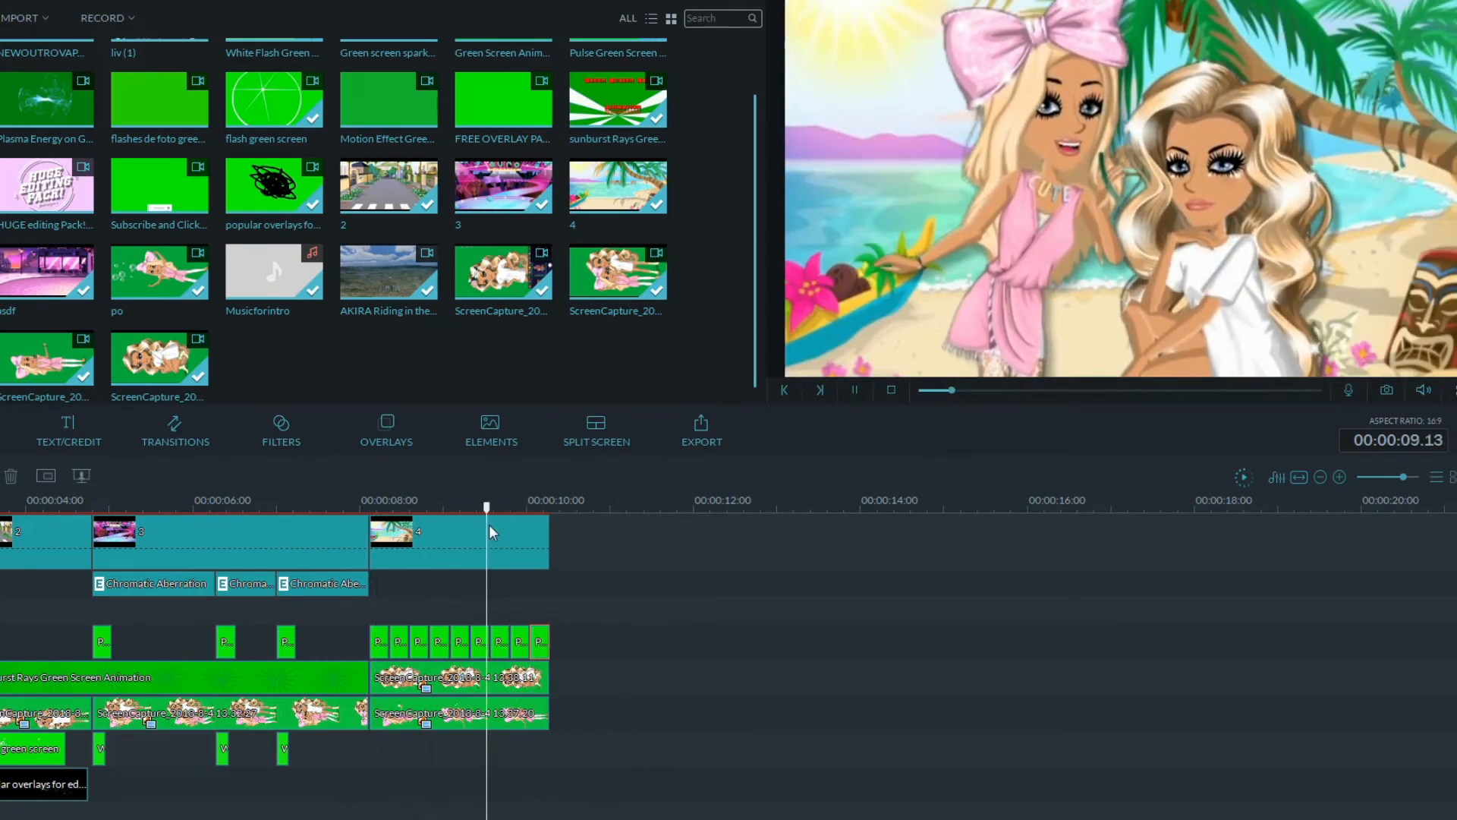
left_click_drag(973, 390, 1166, 390)
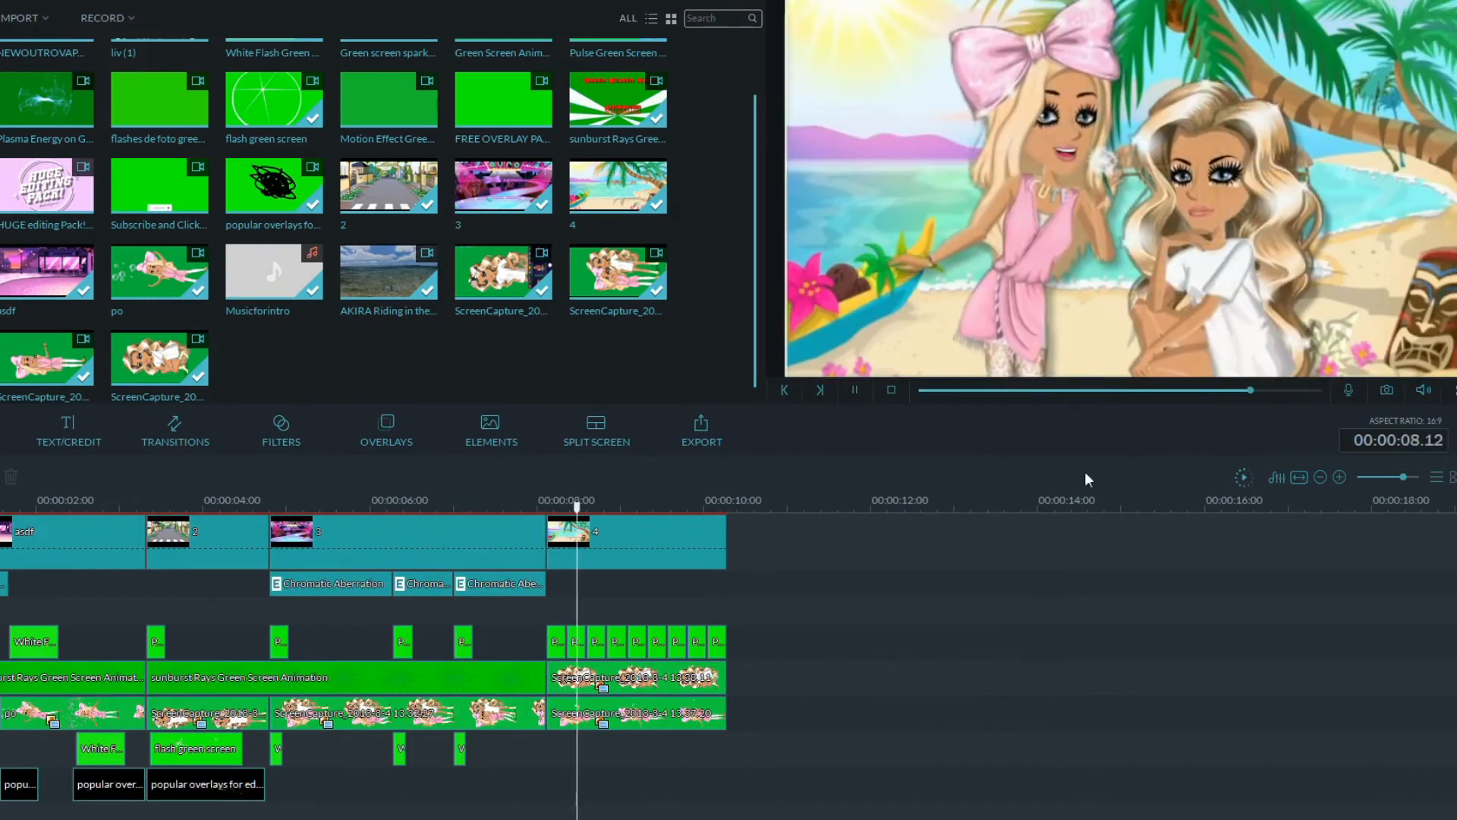
key("space")
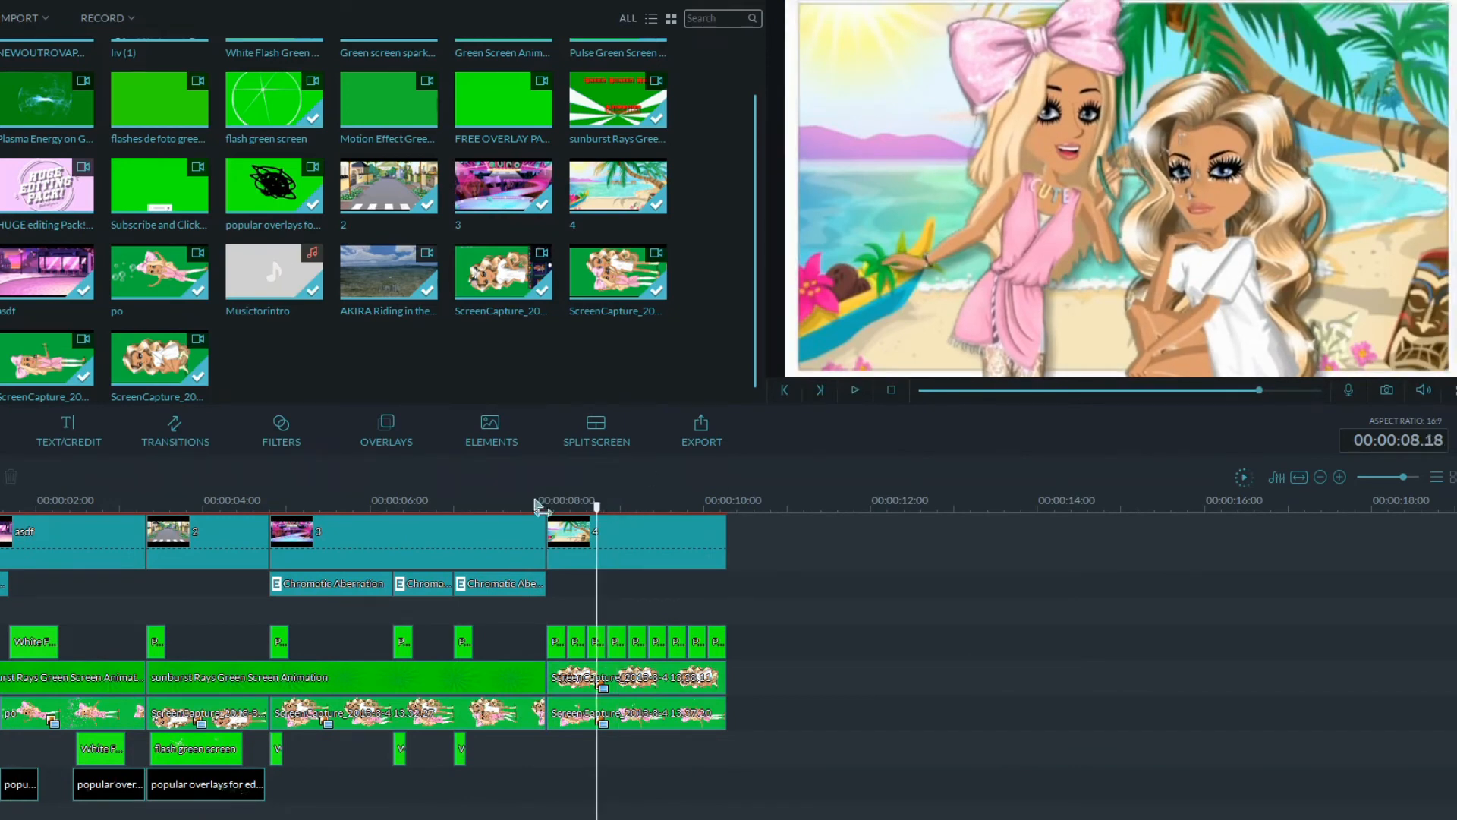
left_click_drag(535, 500, 687, 609)
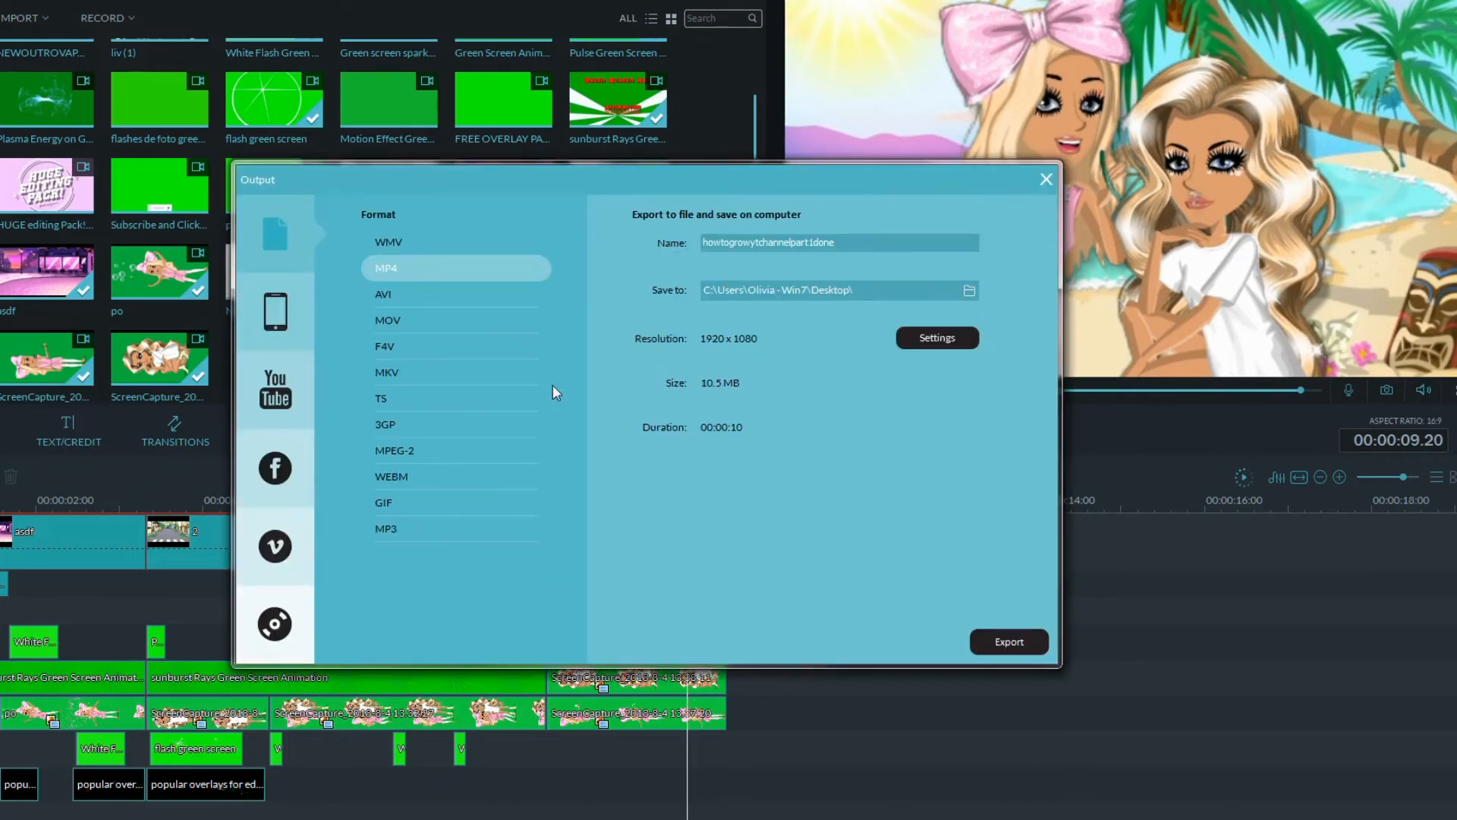
left_click(881, 236)
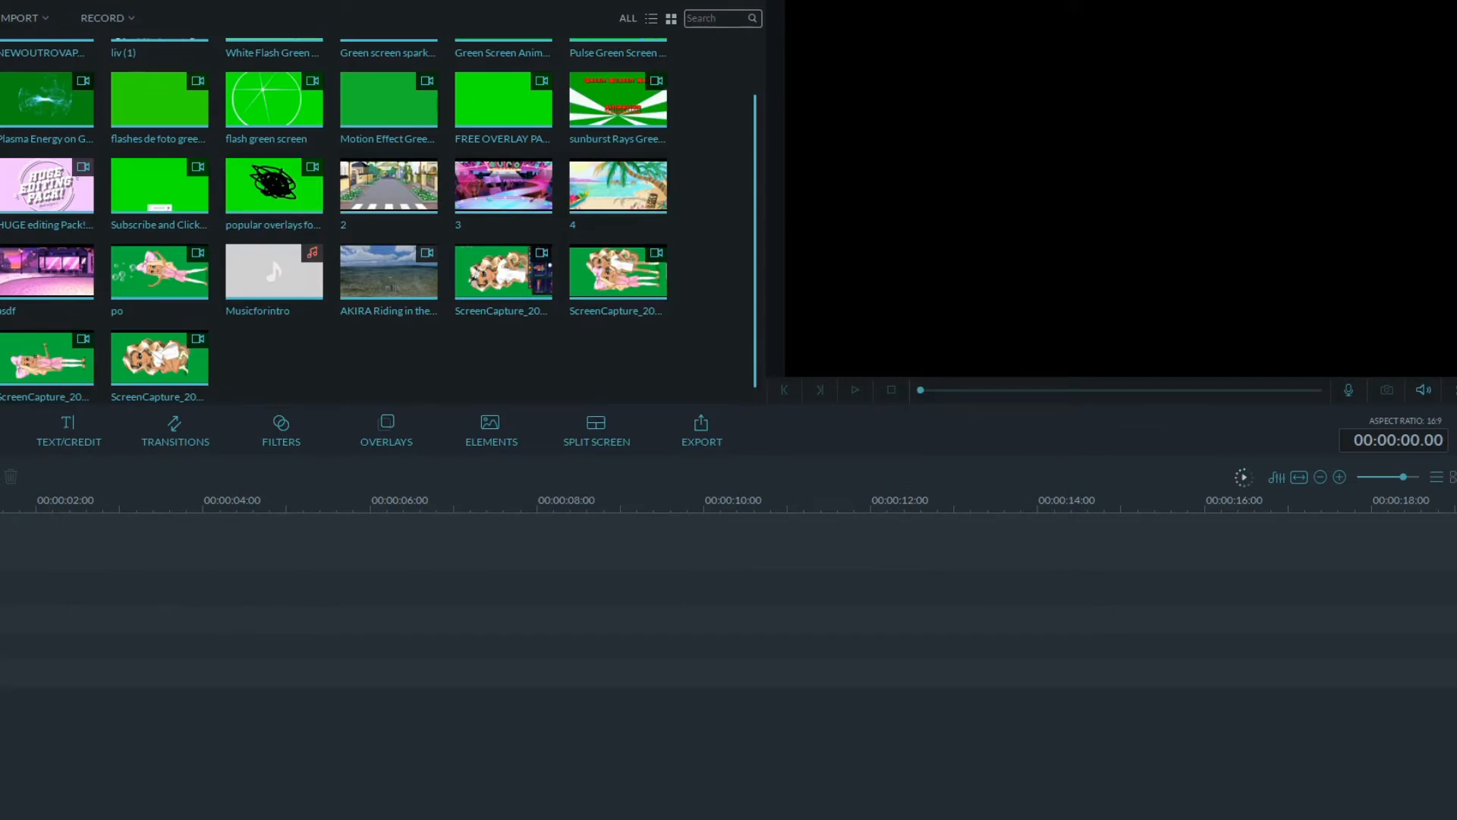
Import the exported juneintropart1 video and place it at the start of the empty timeline's first track.
key("ctrl+i")
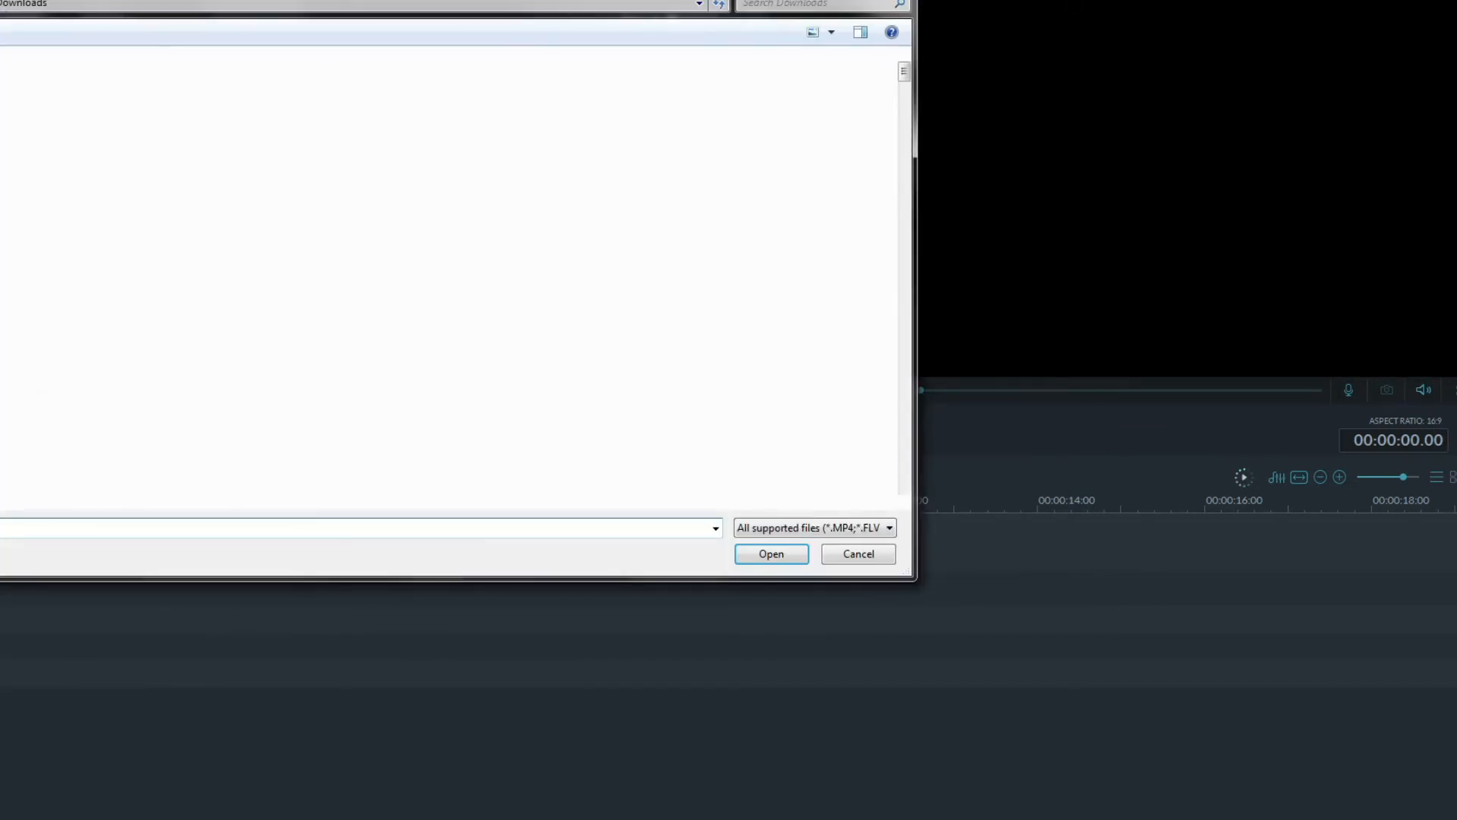
left_click(2, 87)
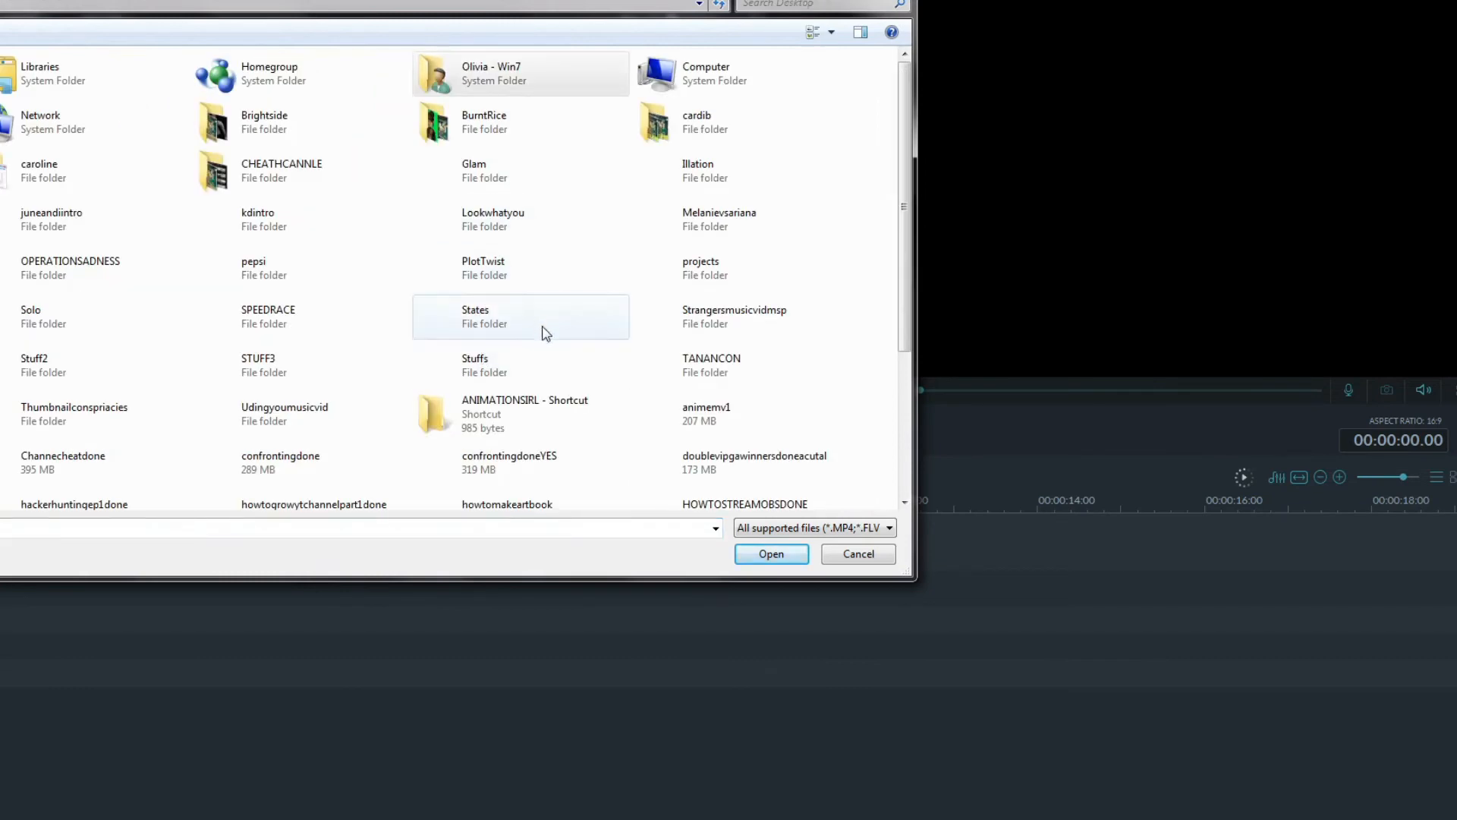
double_click(111, 216)
left_click(2, 4)
scroll(486, 346, "down", 4)
double_click(494, 351)
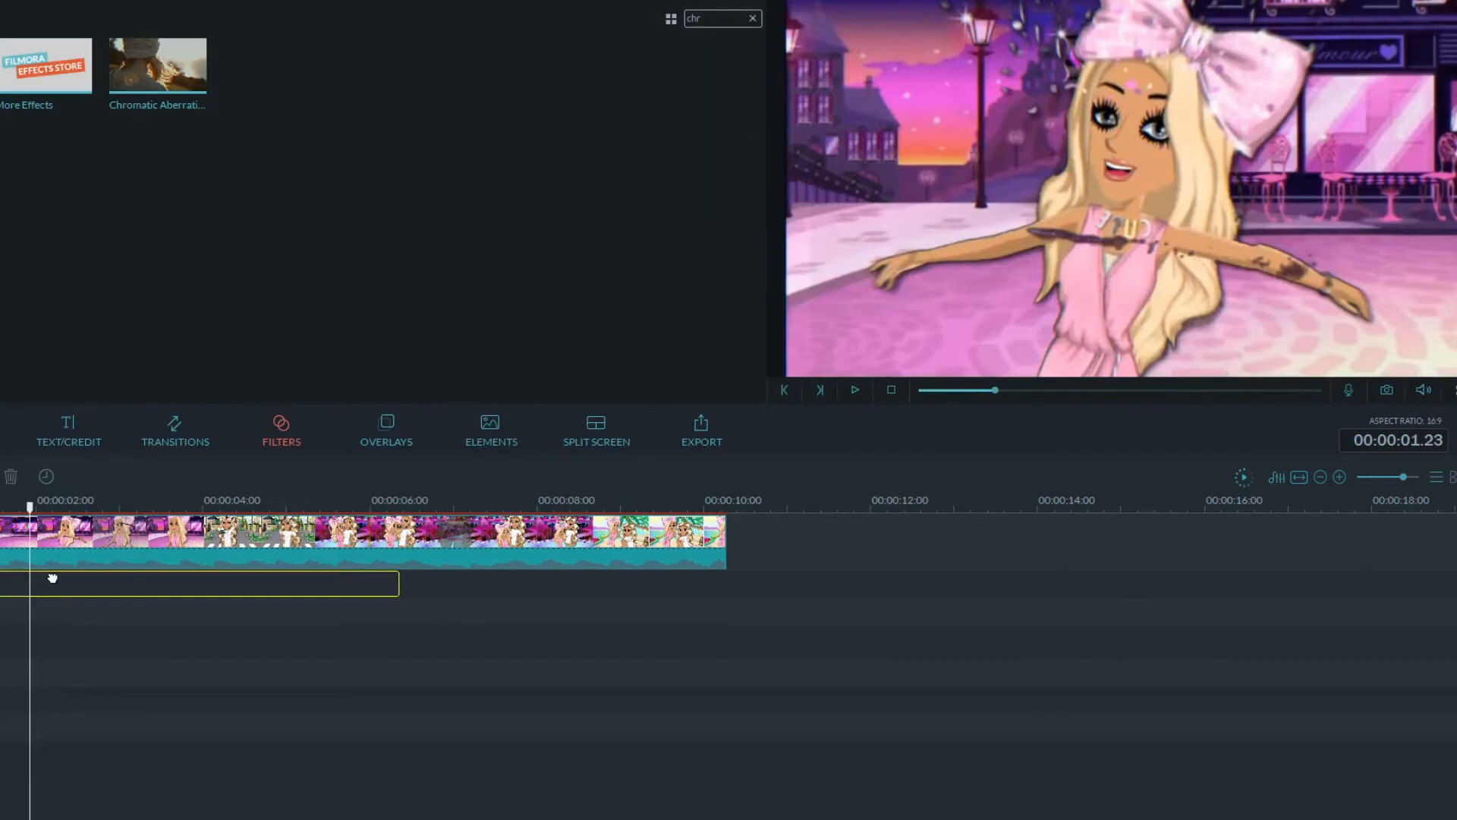
Cover the intro from 00:00:01.17 to its end with Chromatic Aberration filter segments divided at 00:00:03.07, 00:00:04.21, 00:00:06.07 and the following beats.
left_click(145, 674)
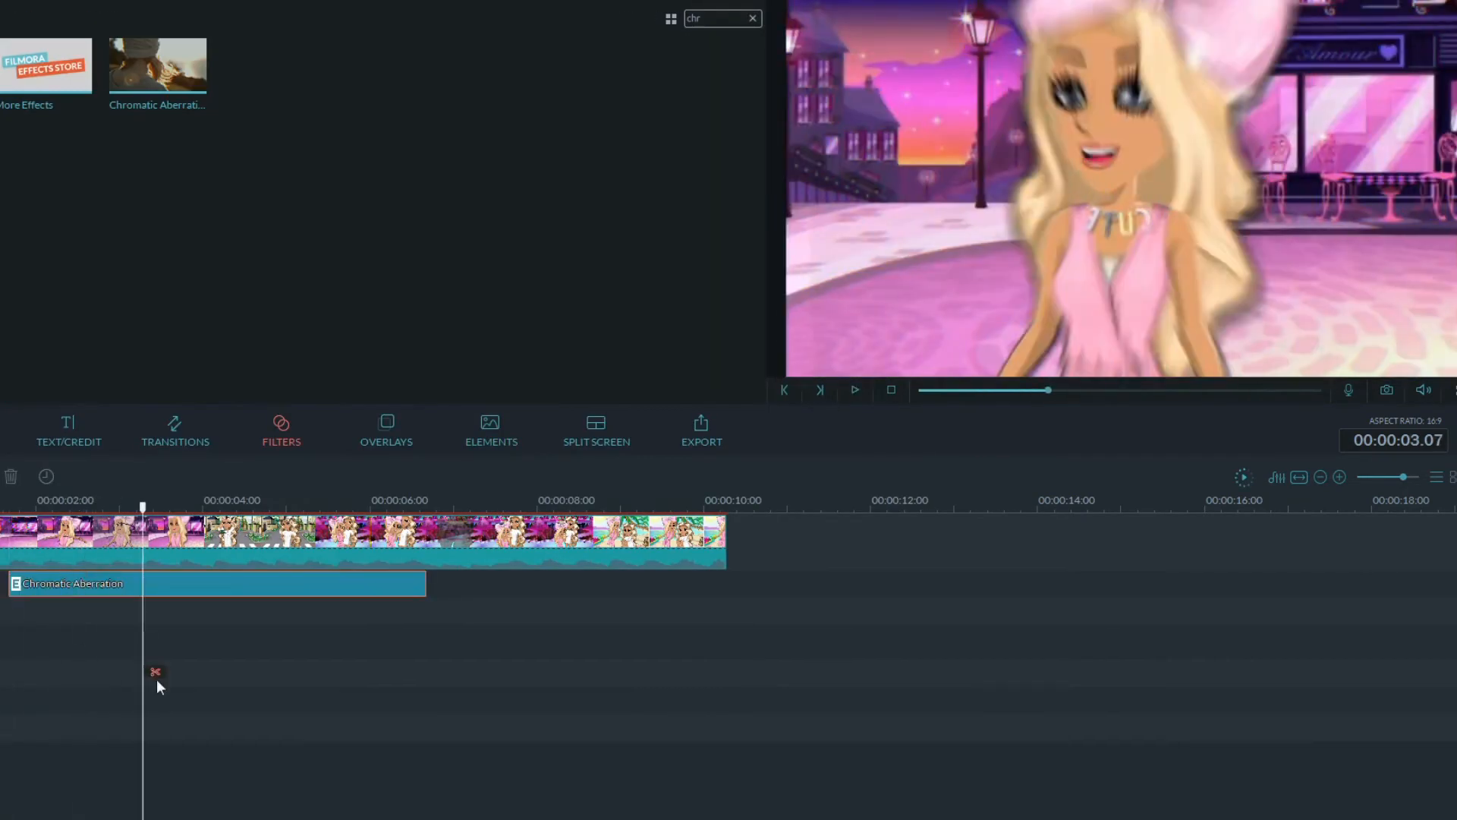
left_click(275, 665)
left_click(405, 672)
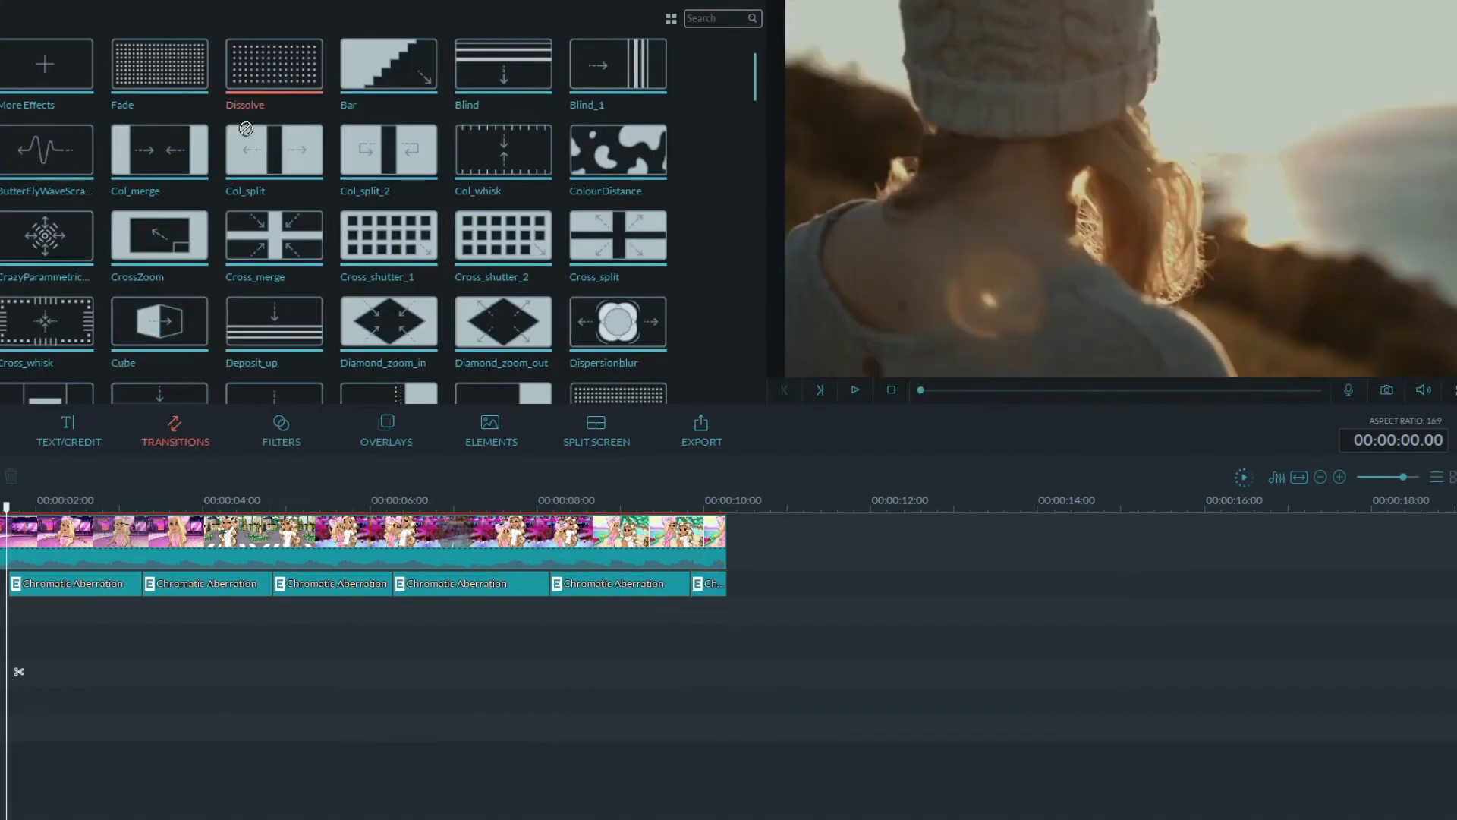
Split the intro video at 00:00:04.21 and add a Flash transition at the cut.
scroll(753, 106, "down", 1)
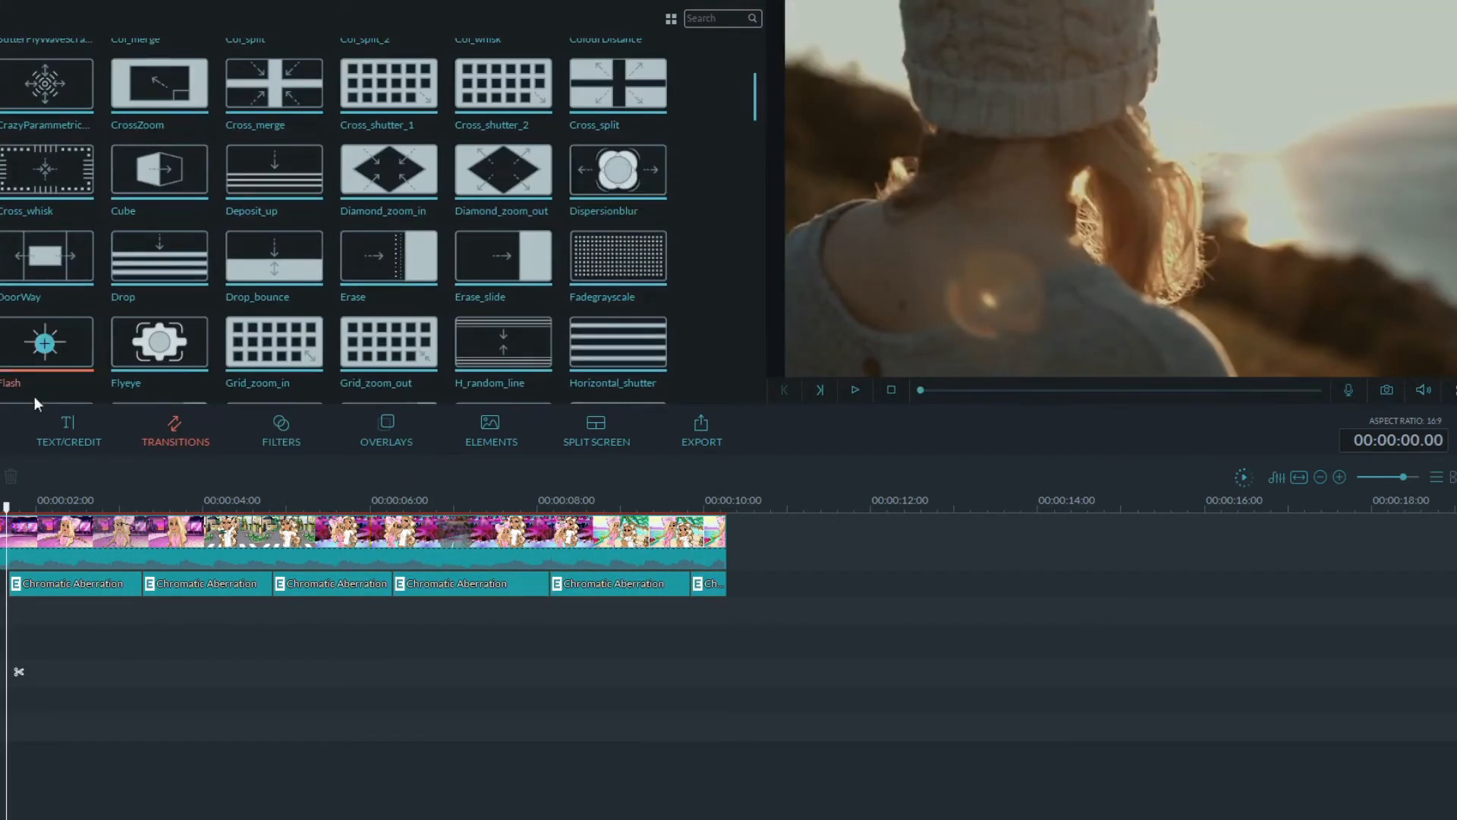
left_click_drag(6, 584, 275, 562)
left_click(293, 558)
key("ctrl+b")
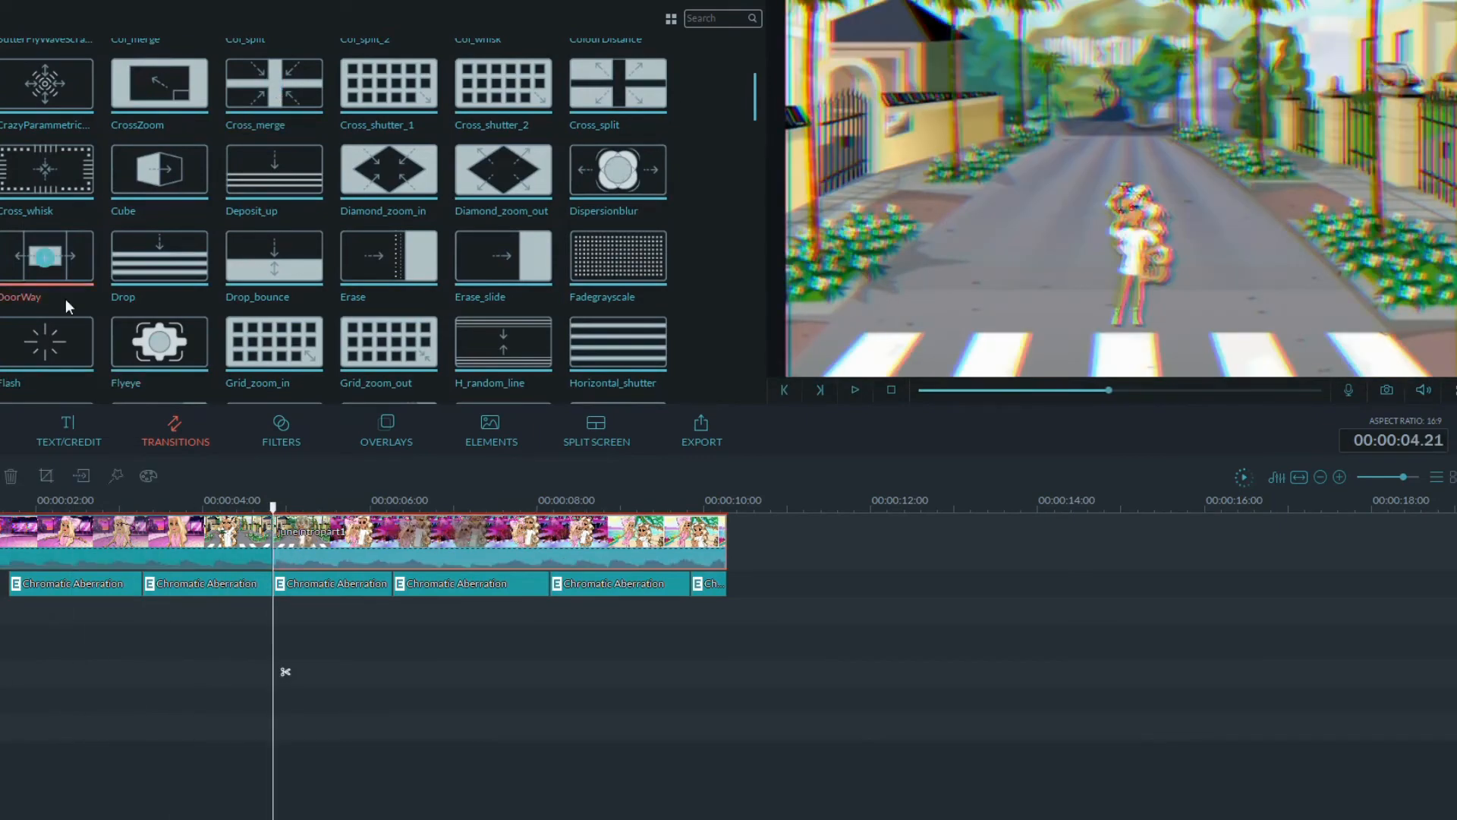
left_click_drag(47, 341, 273, 541)
Split the video at 00:00:06.07, add a Dissolve transition at the cut and shorten it.
scroll(234, 76, "up", 2)
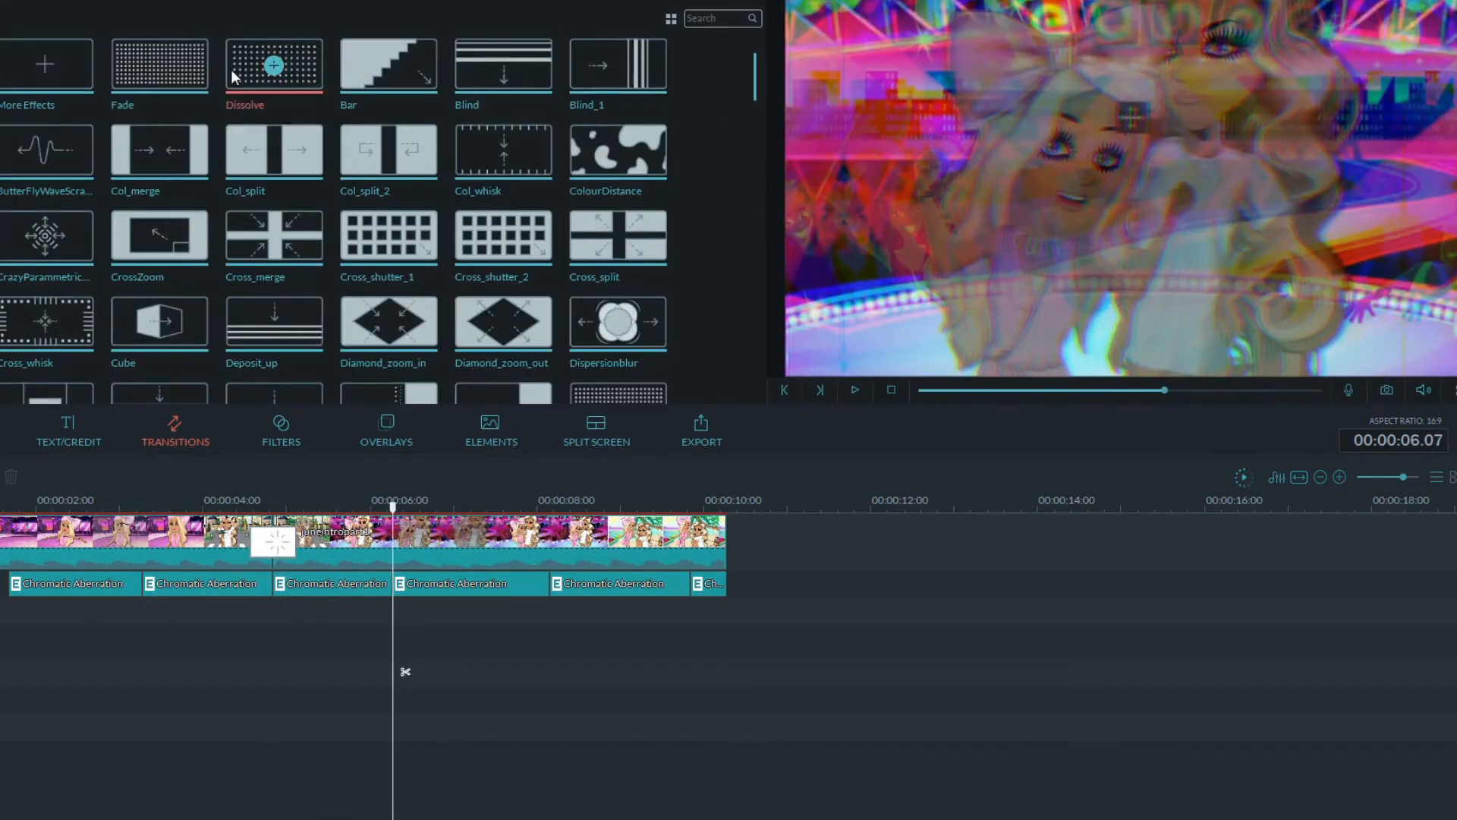
left_click(413, 558)
key("ctrl+b")
left_click_drag(274, 66, 393, 541)
left_click_drag(310, 541, 367, 540)
Split the video at 00:00:08.04 and add a Dispersionblur transition at the cut.
left_click_drag(367, 507, 550, 573)
left_click(586, 569)
key("ctrl+b")
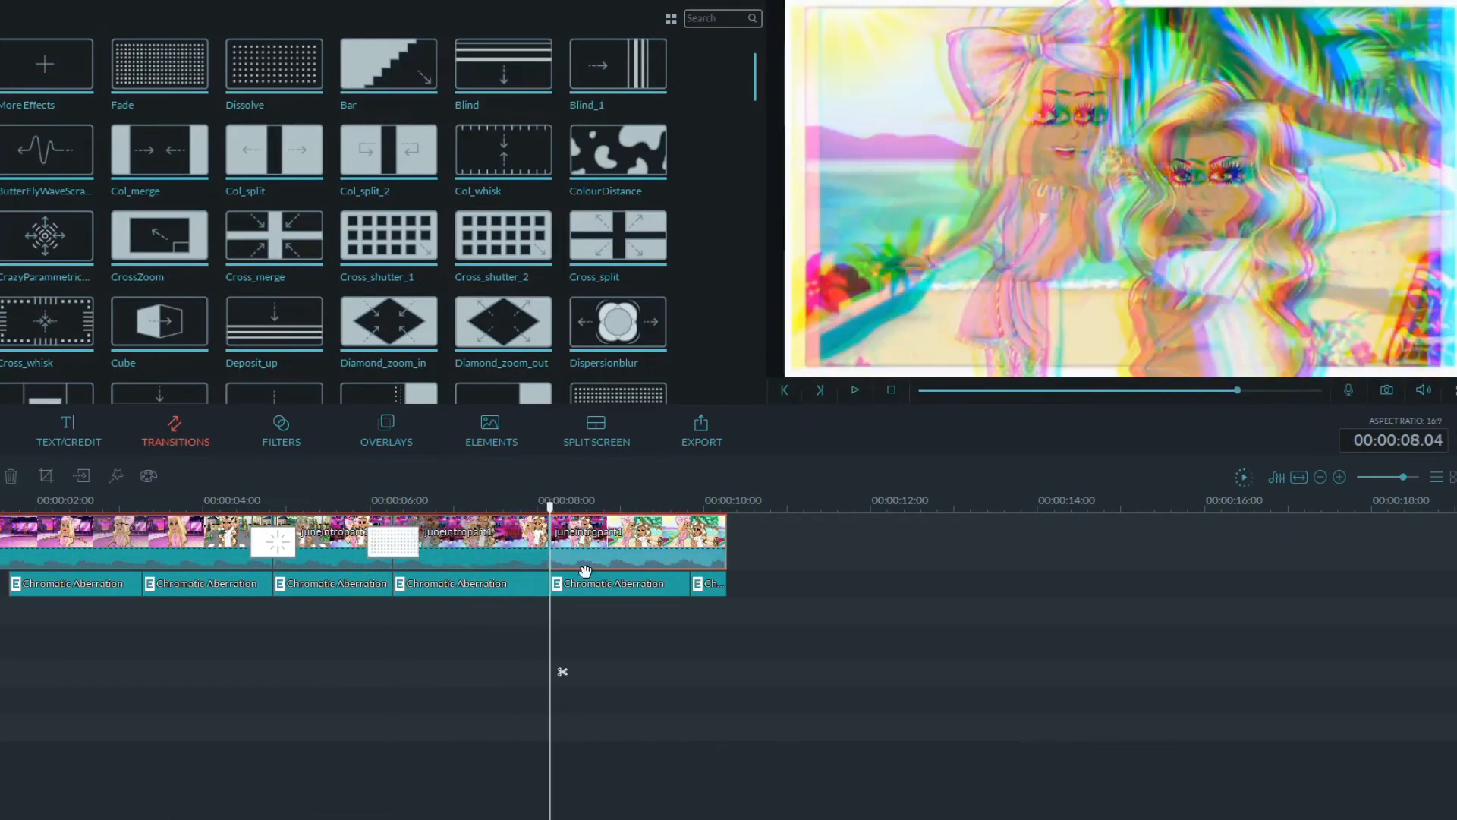
left_click_drag(618, 322, 531, 541)
Split the video at 00:00:09.19, add another Dispersionblur transition there and shorten it.
left_click_drag(550, 507, 683, 559)
left_click(702, 558)
key("ctrl+b")
left_click_drag(618, 322, 684, 541)
left_click_drag(643, 540, 671, 540)
Give the last video segment a 0.52 s audio fade-out and play the intro from the start.
left_click(519, 623)
right_click(719, 558)
left_click(751, 569)
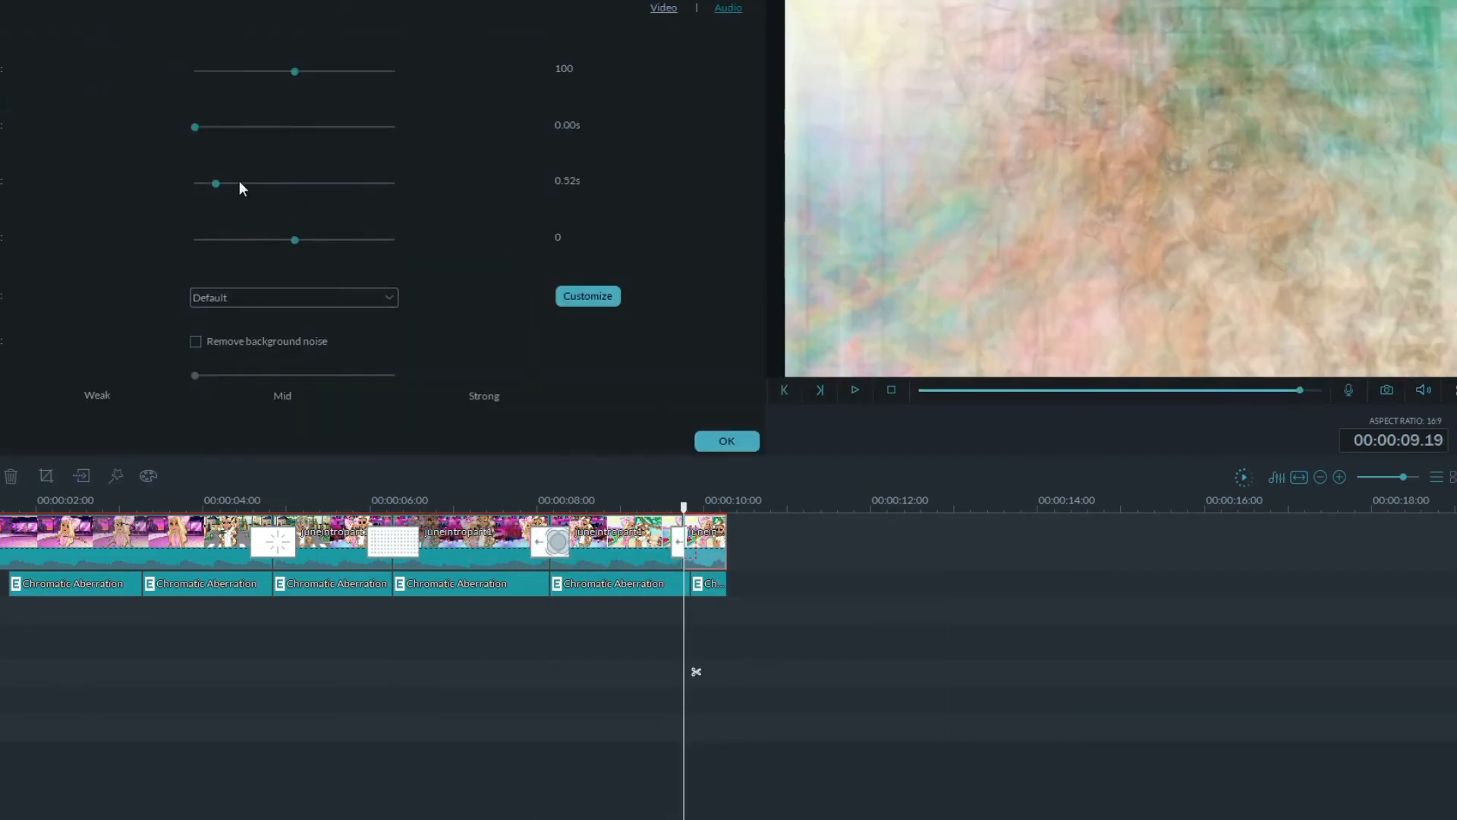
left_click(726, 441)
left_click(891, 390)
left_click(855, 390)
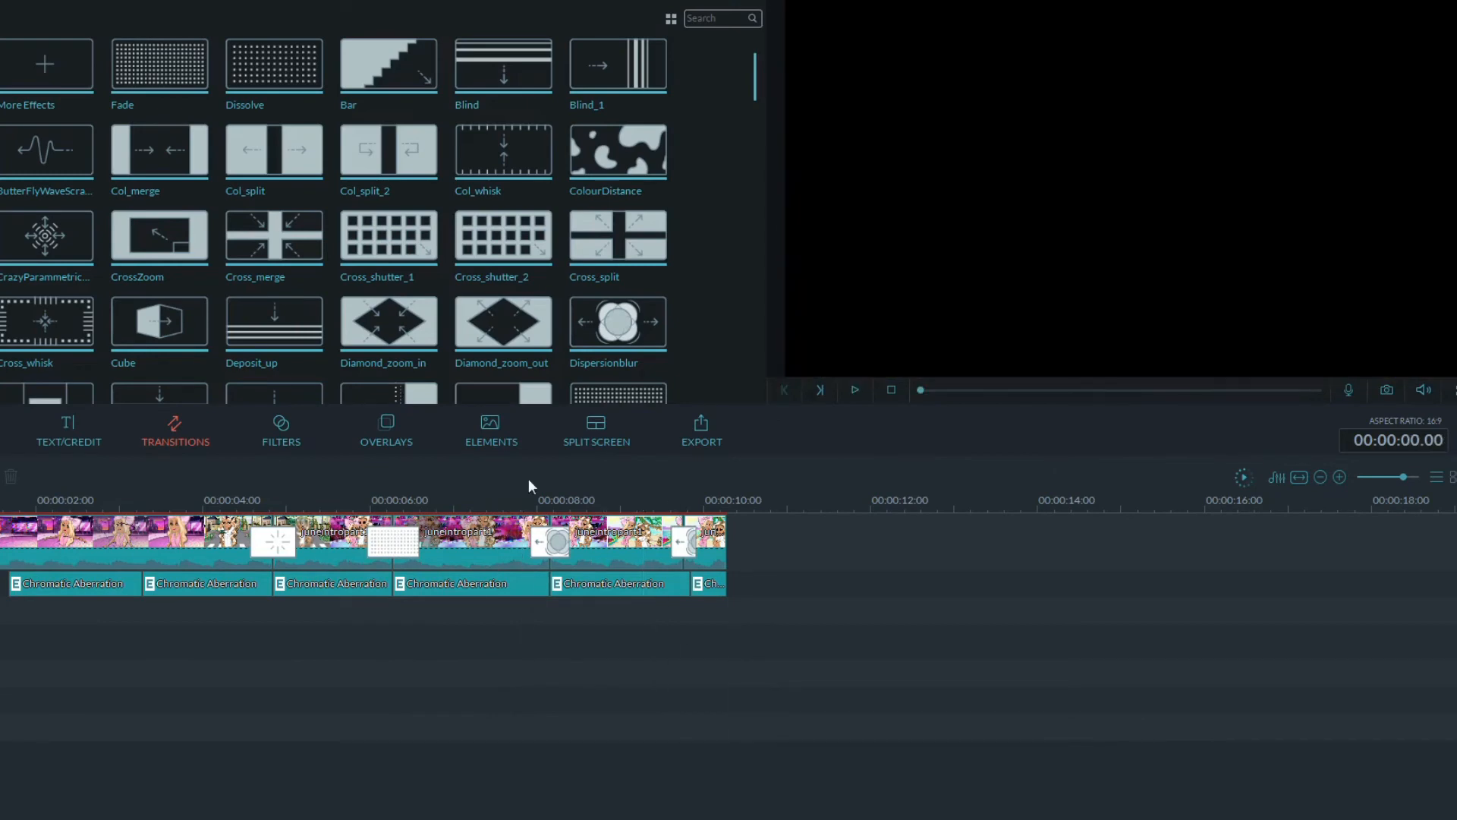
Try the colourful-shapes title at the start of the intro with the text "NOW INTRODUCING", removing the word "HERE".
left_click(68, 429)
left_click_drag(759, 140, 755, 230)
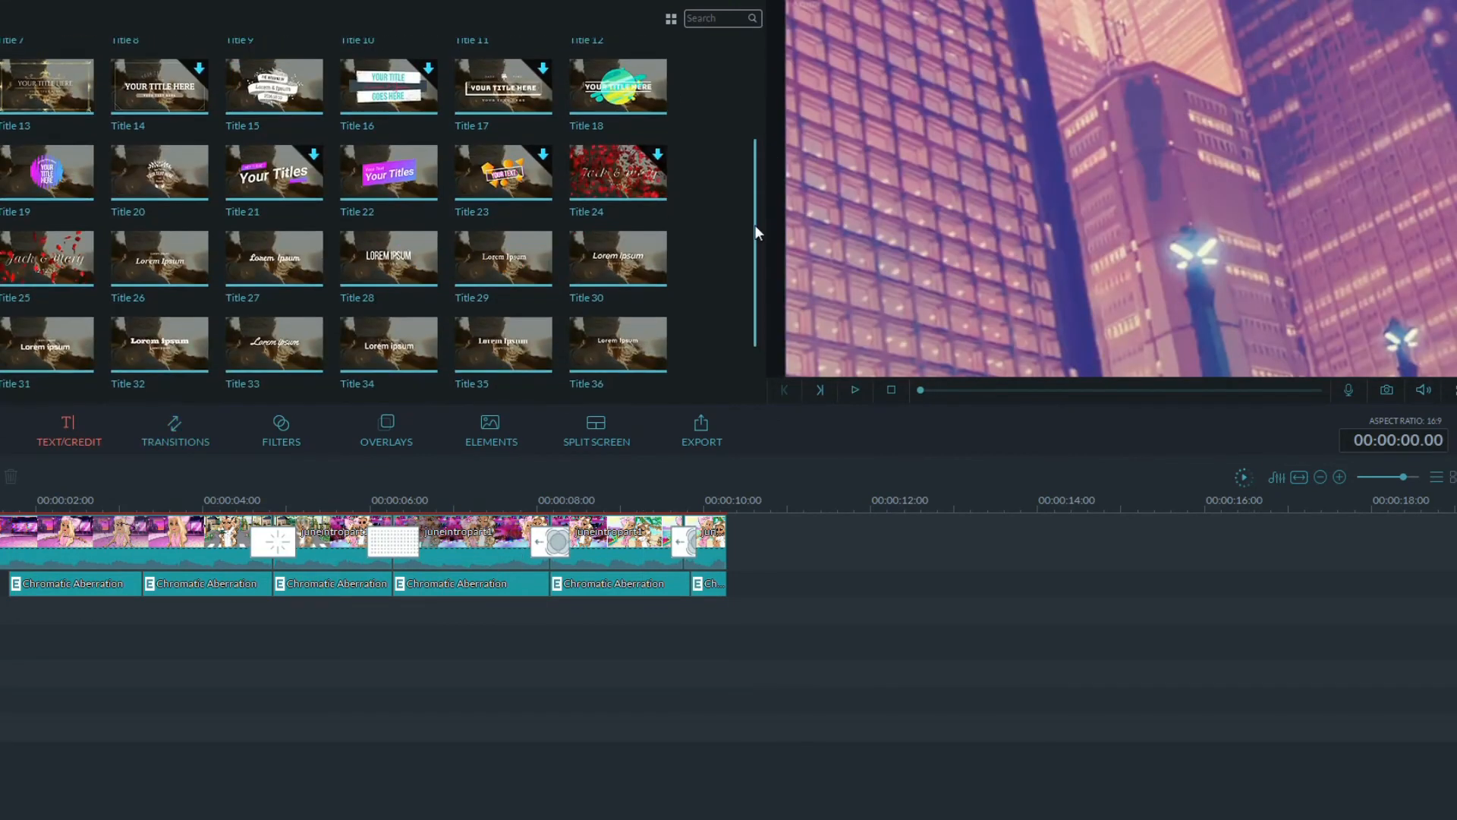
scroll(553, 361, "up", 3)
left_click_drag(504, 134, 3, 672)
double_click(3, 673)
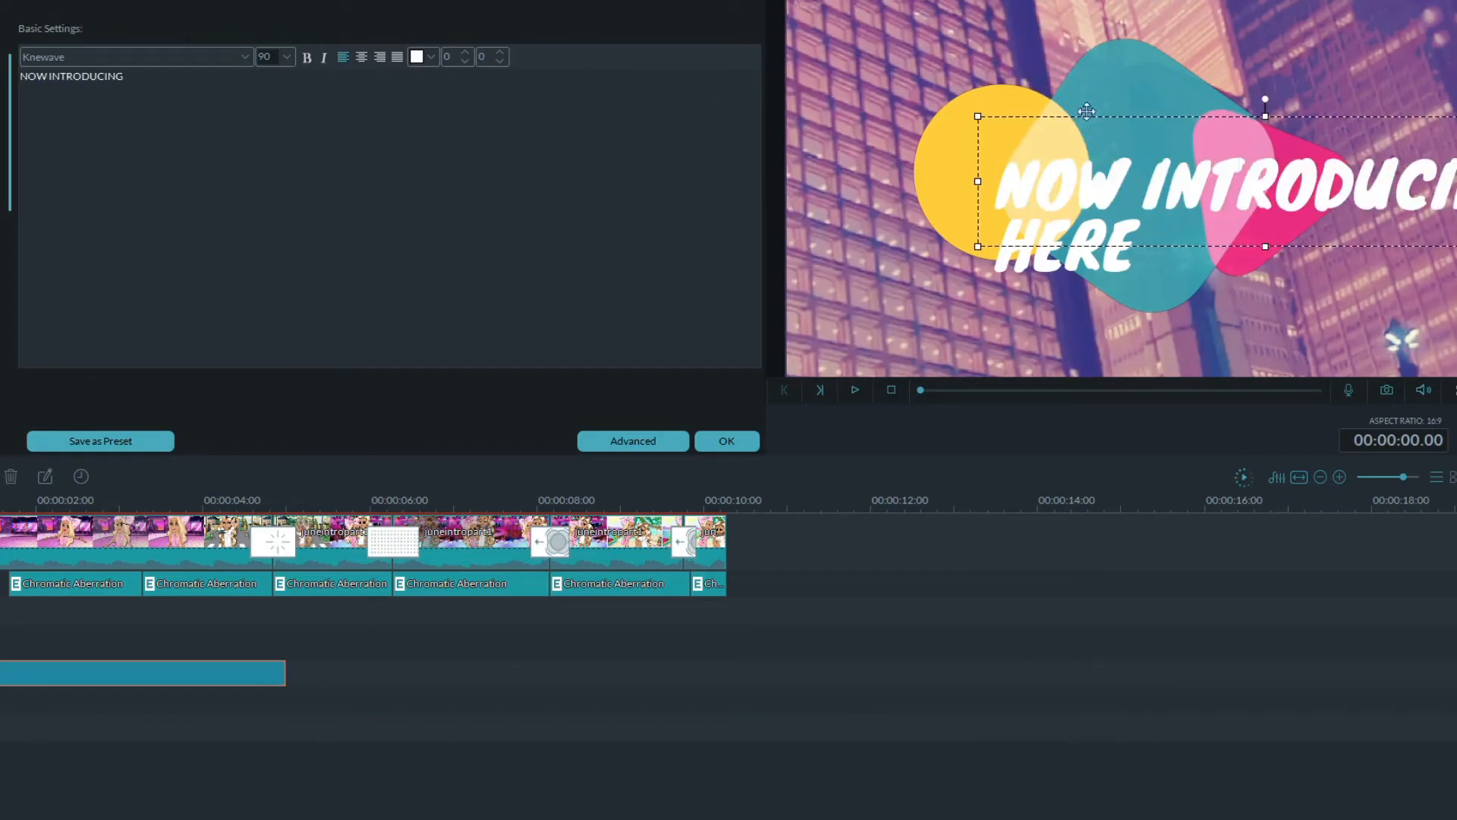
key("BackSpace")
key("BackSpace")
key("BackSpace")
key("BackSpace")
Cut off the end of the "NOW INTRODUCING" title and play it back over the opening.
left_click(77, 686)
right_click(58, 678)
left_click(106, 725)
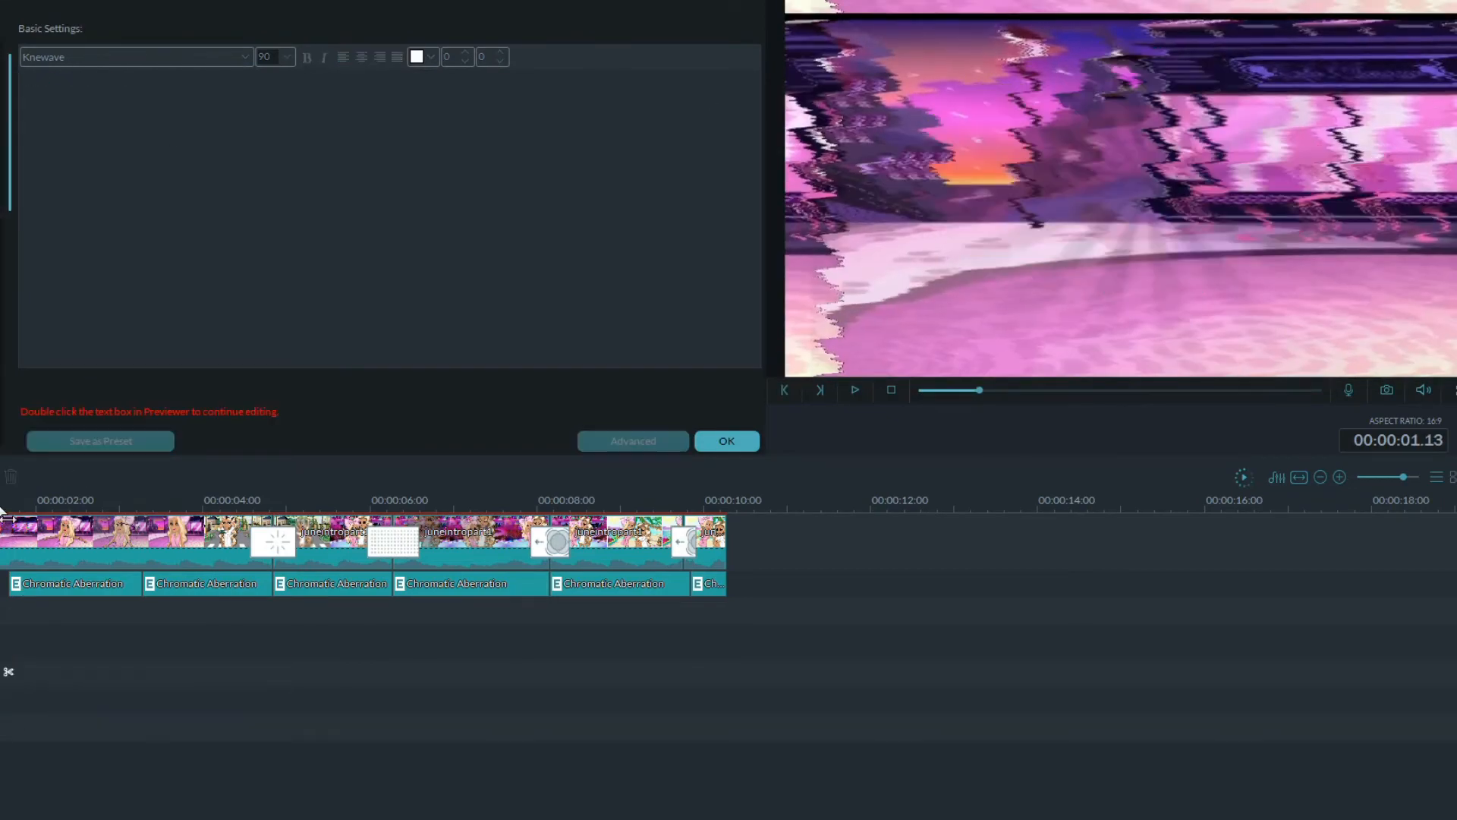
left_click_drag(0, 507, 3, 508)
key("space")
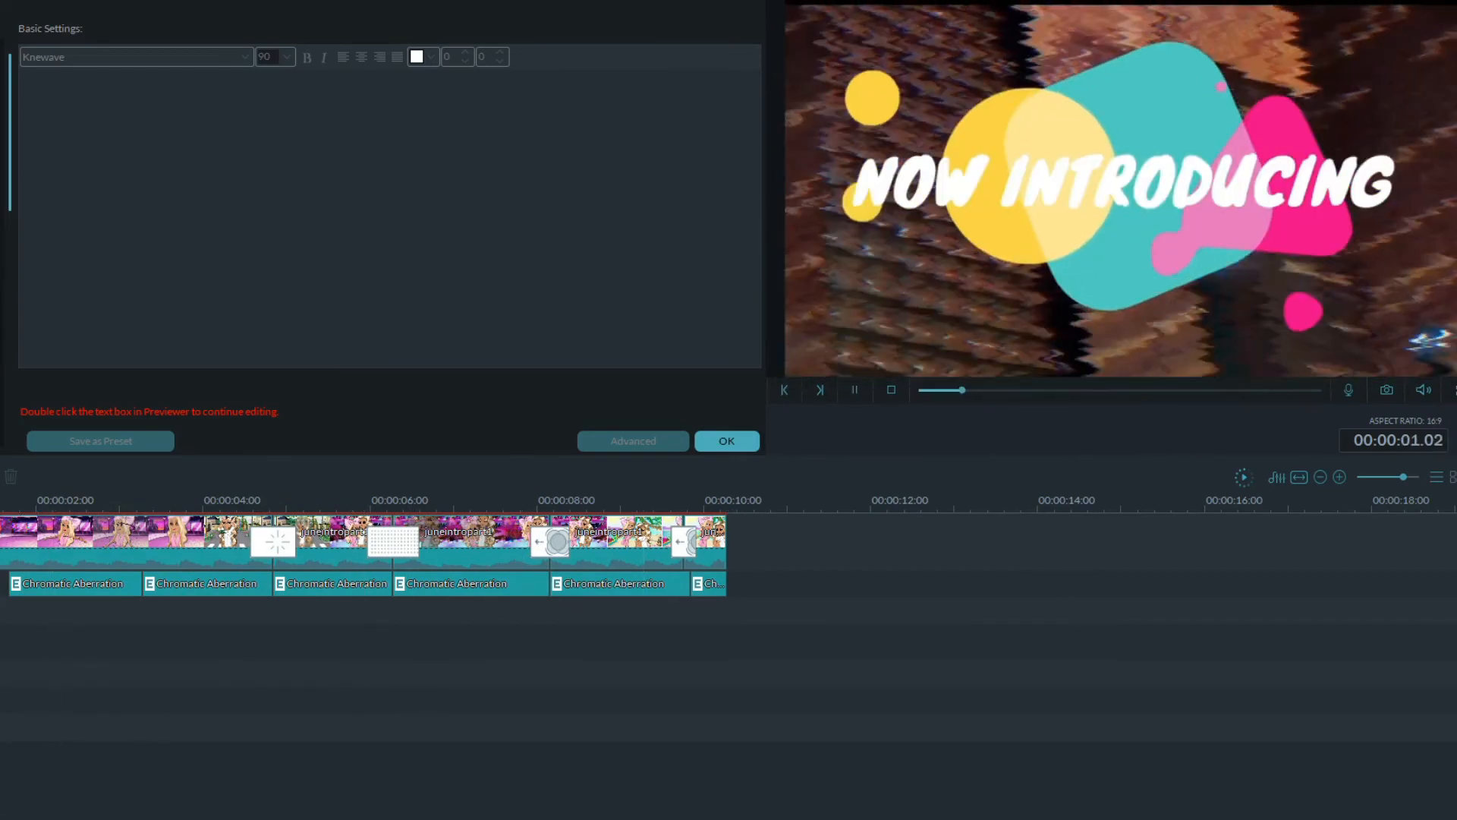
left_click(891, 390)
left_click(727, 441)
Add Title 10 at the start with the main text "Introducing" and trim it to end at 00:00:01.17.
left_click_drag(388, 134, 16, 673)
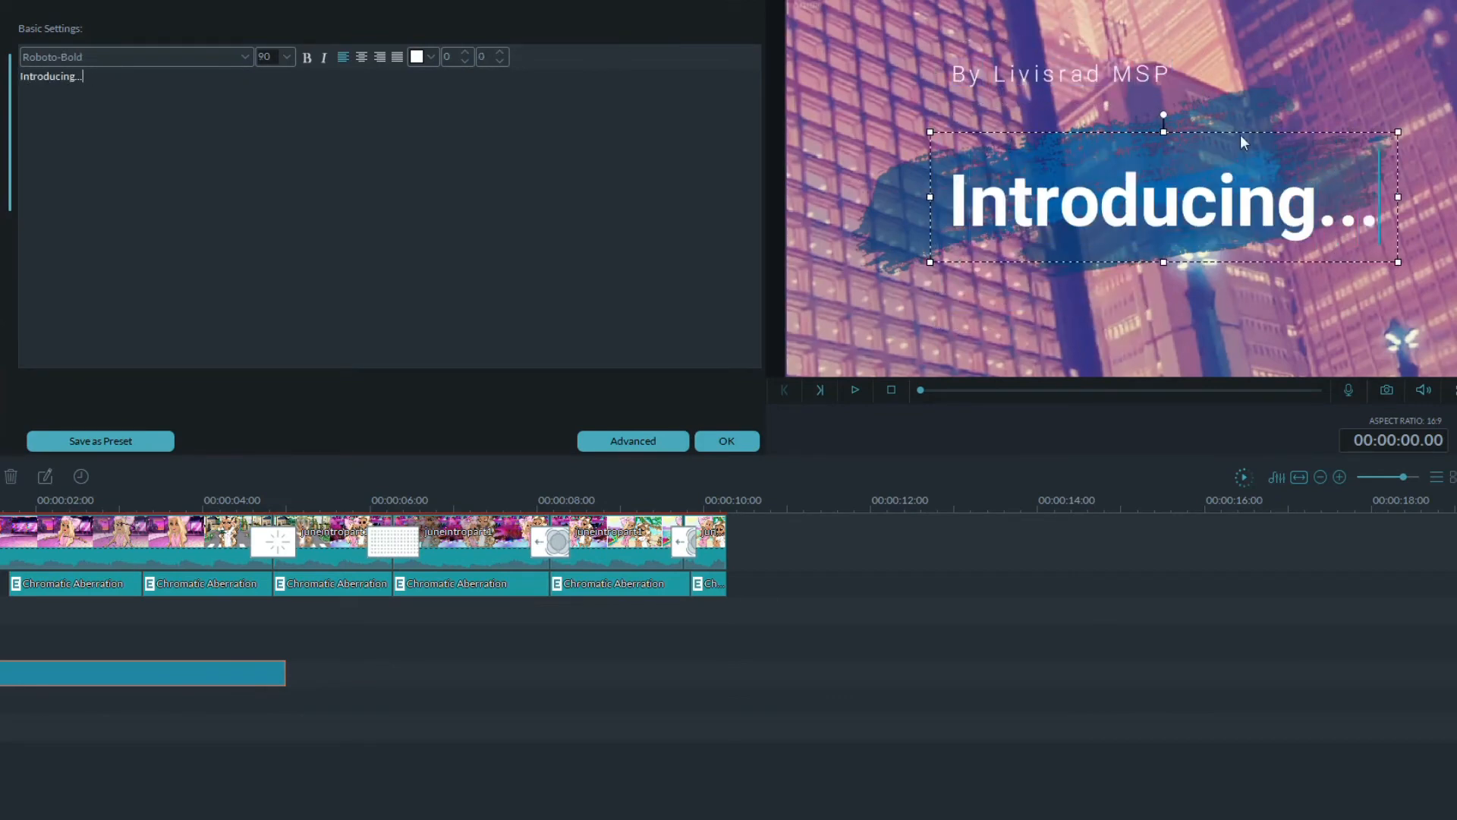
left_click(32, 578)
left_click(98, 679)
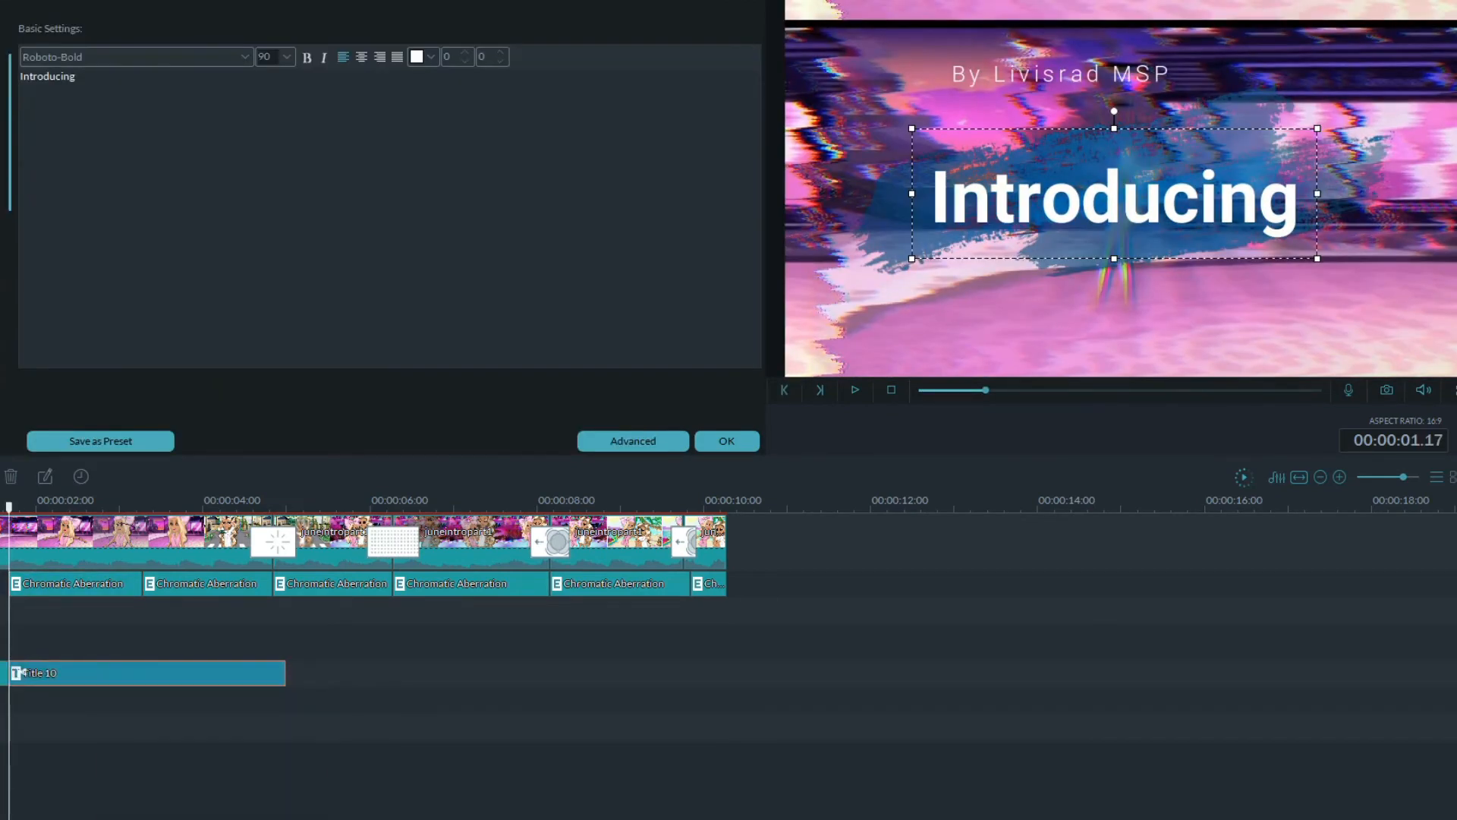
left_click(9, 673)
key("Delete")
Play back the opening title and try other fonts for its "Introducing" text.
left_click(891, 390)
left_click(855, 390)
left_click(891, 390)
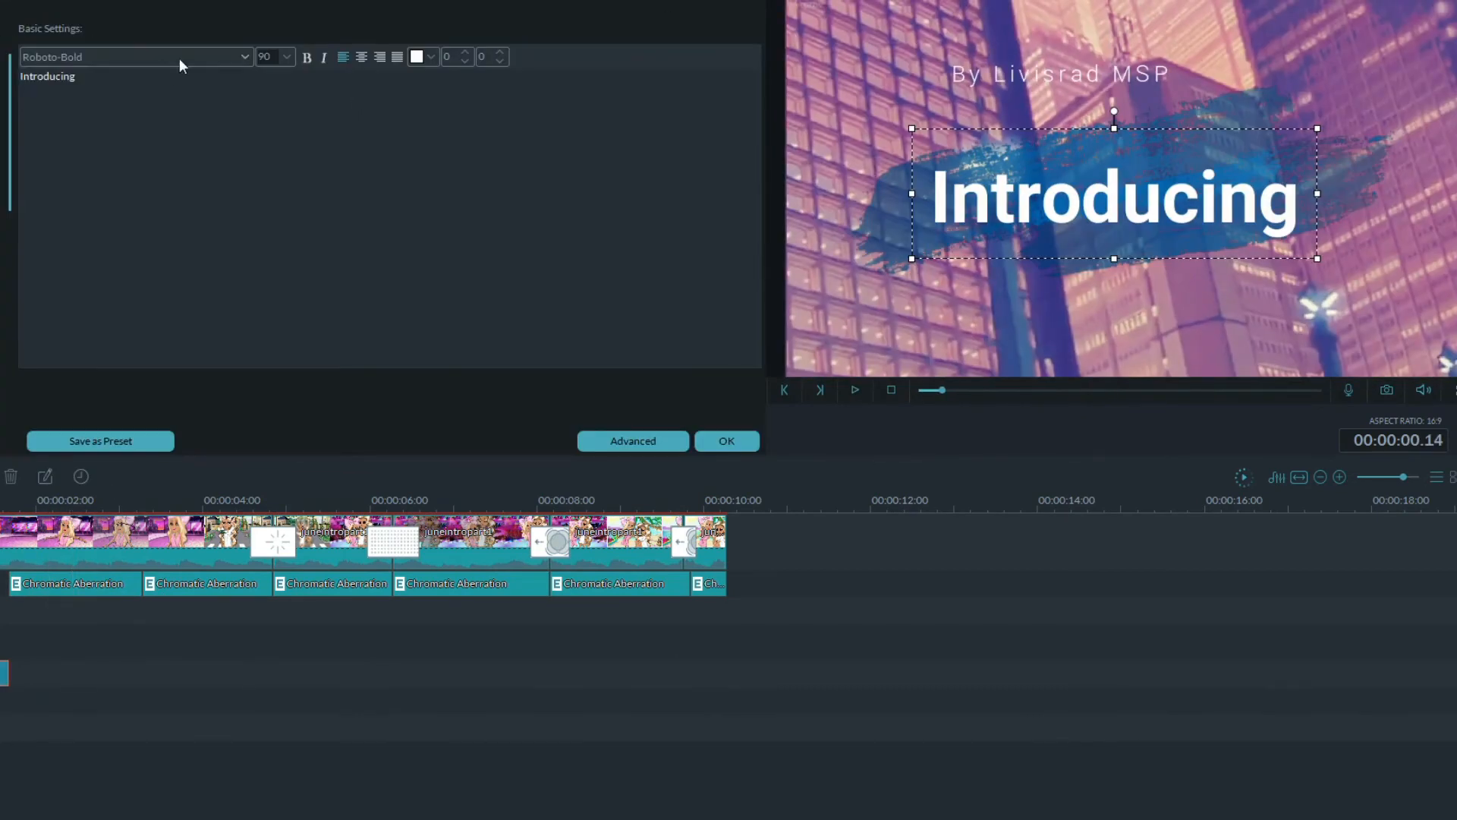
left_click(136, 57)
left_click(124, 169)
left_click(136, 56)
left_click(111, 124)
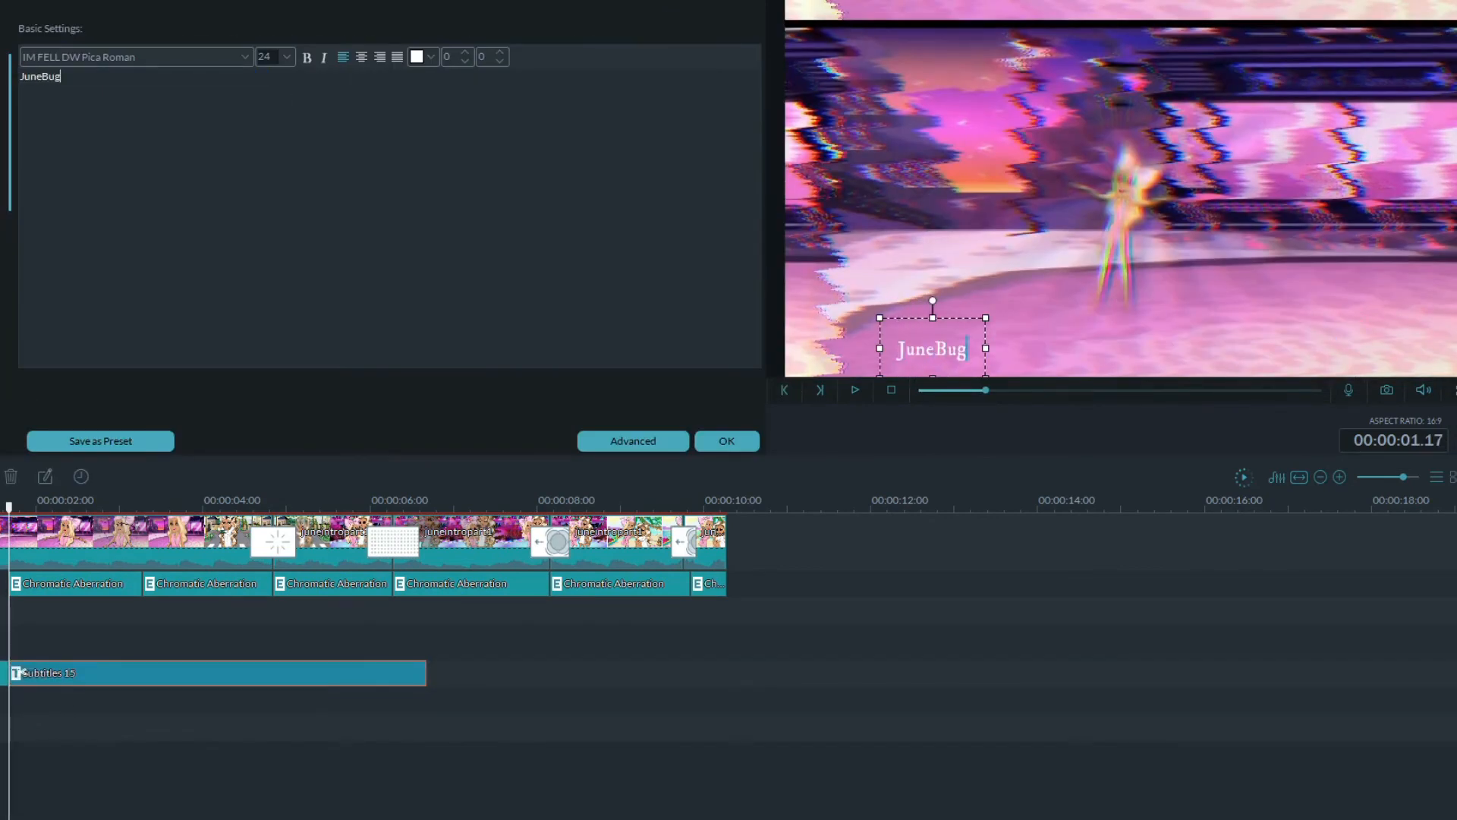
Set the "JuneBug" subtitle at 00:00:01.17 to the Streamster font and enlarge it across the lower part of the picture.
left_click(245, 57)
scroll(242, 98, "down", 15)
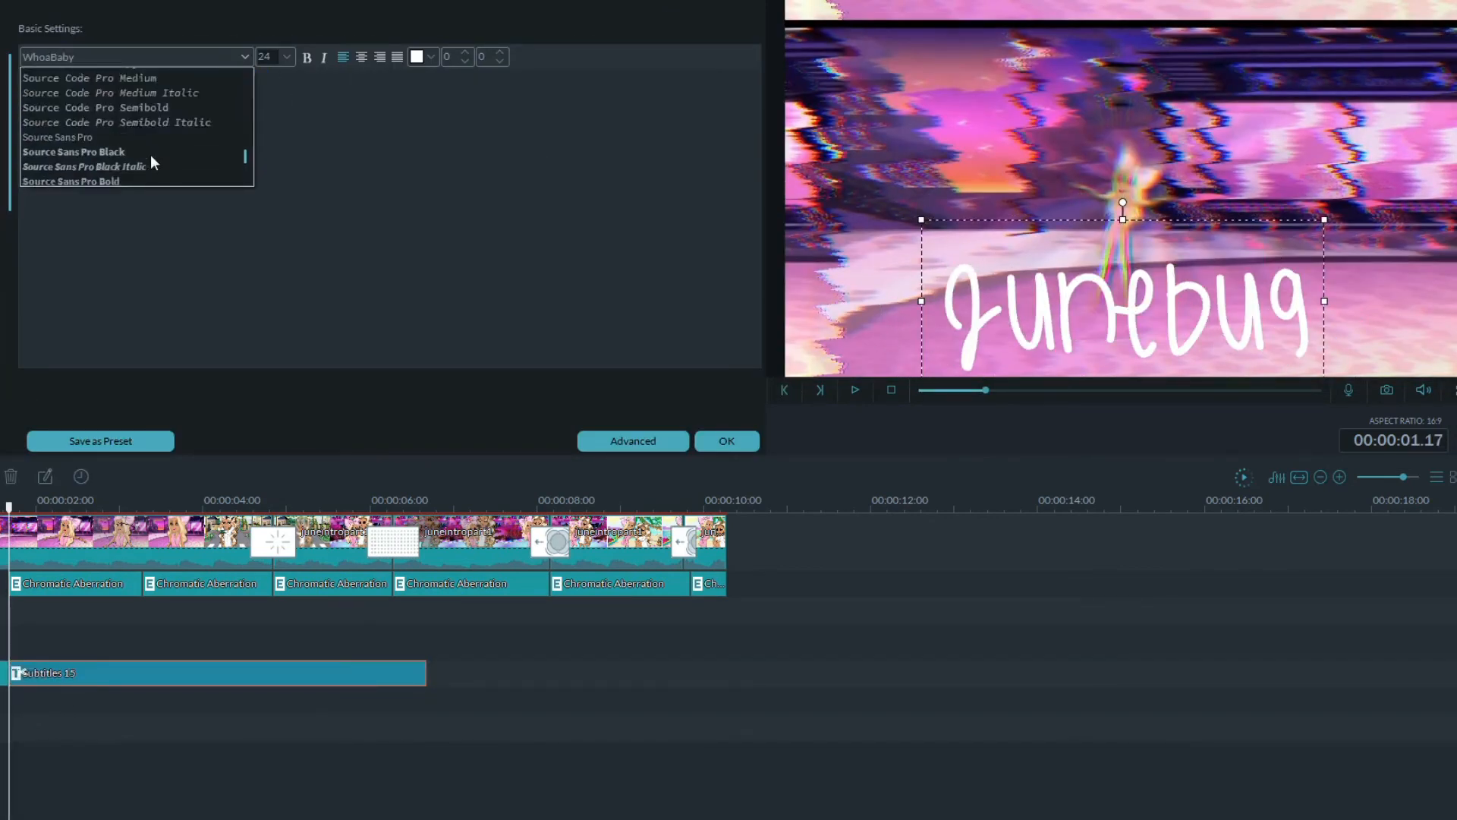
left_click_drag(1219, 227, 1316, 179)
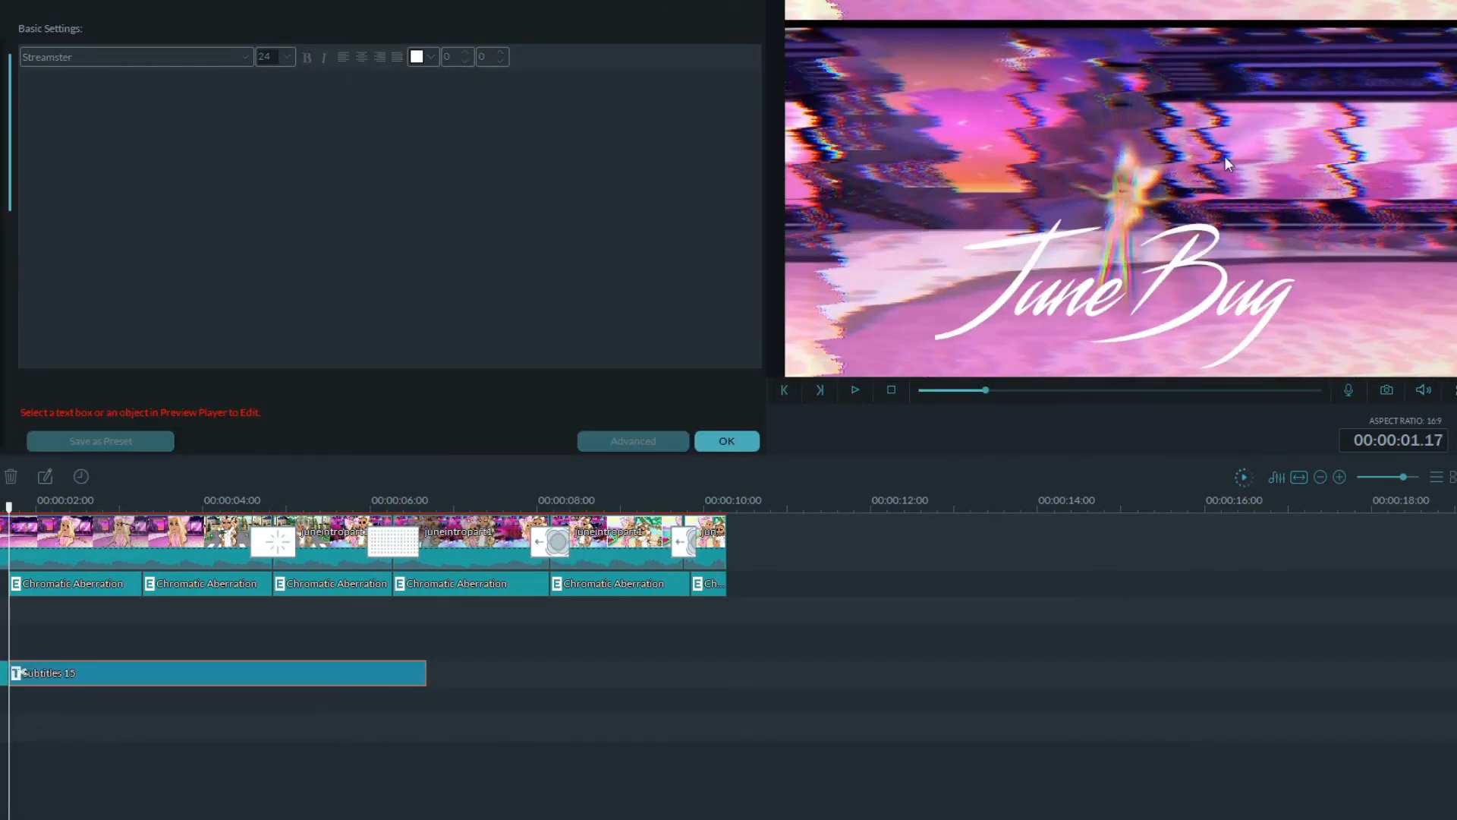
Style the "JuneBug" subtitle as pink outlined lettering with a reflection, checking it at 00:00:02.21.
left_click_drag(10, 507, 110, 507)
left_click(150, 673)
double_click(1207, 292)
left_click(431, 57)
left_click(418, 73)
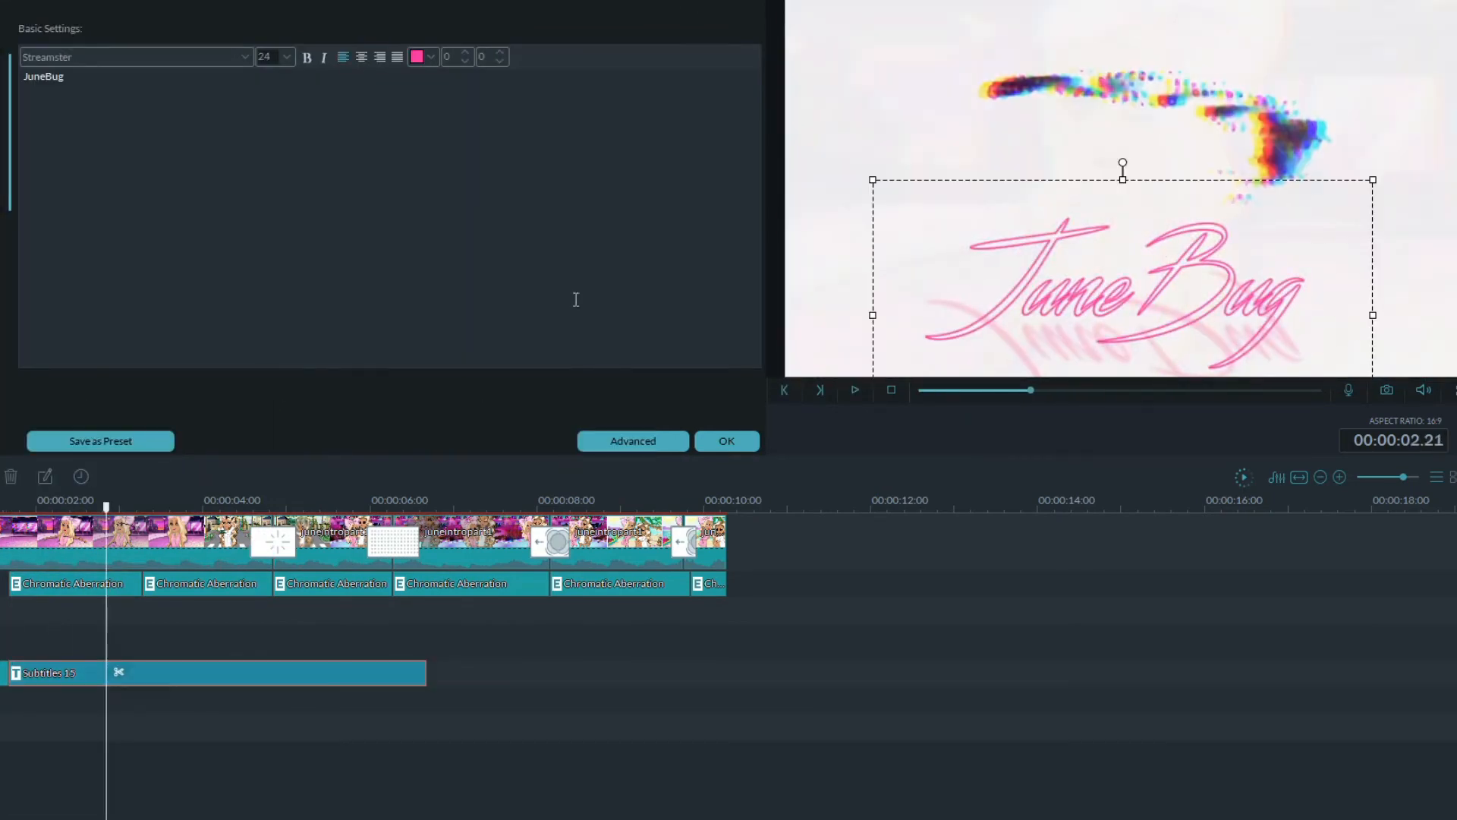
Give "JuneBug" a light pink fill with blur 4, a pink size 3 border, and a drop shadow with 18% opacity, blur 0 and distance 5.
left_click(633, 441)
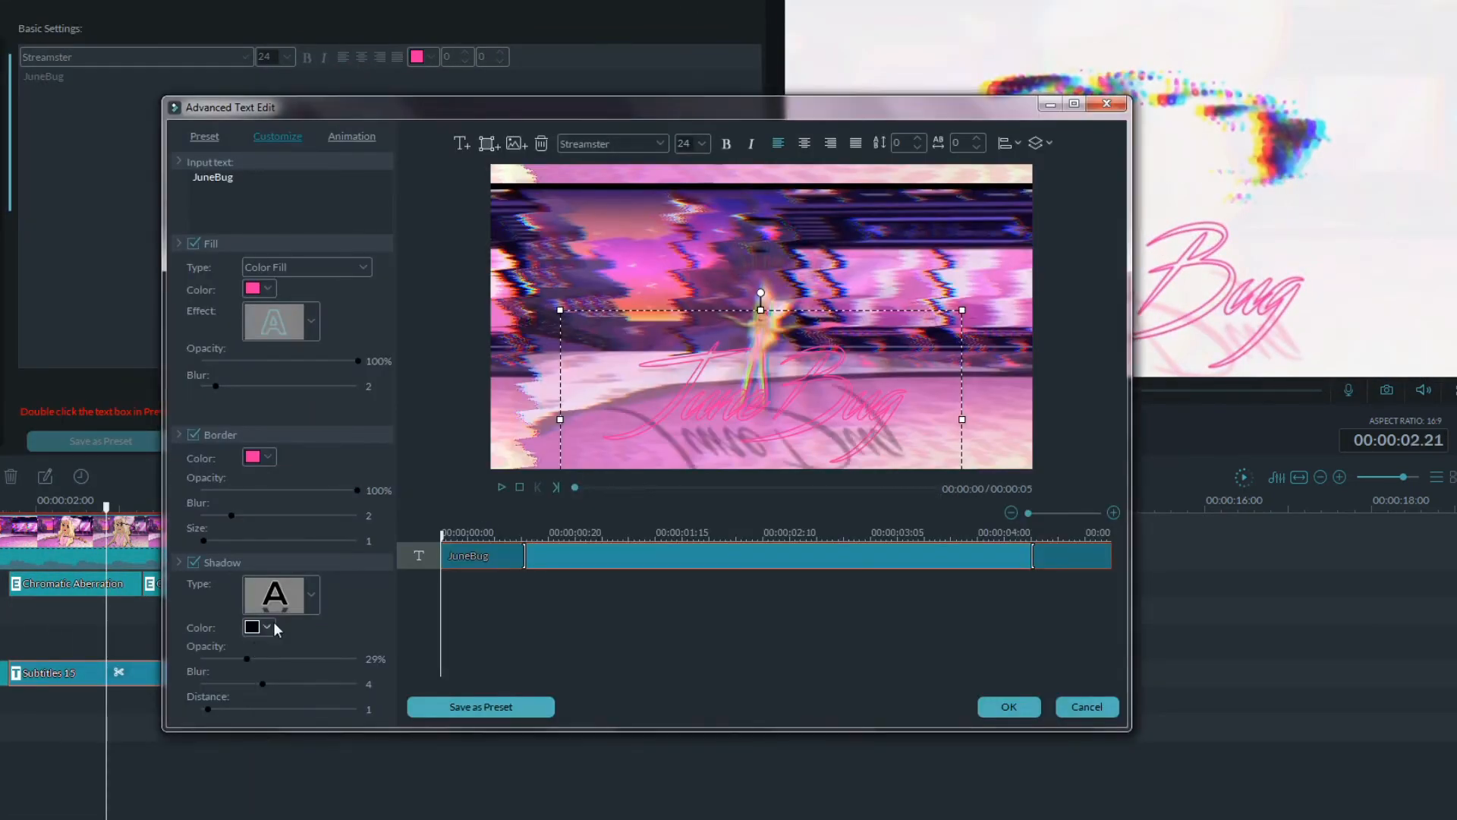
left_click(274, 605)
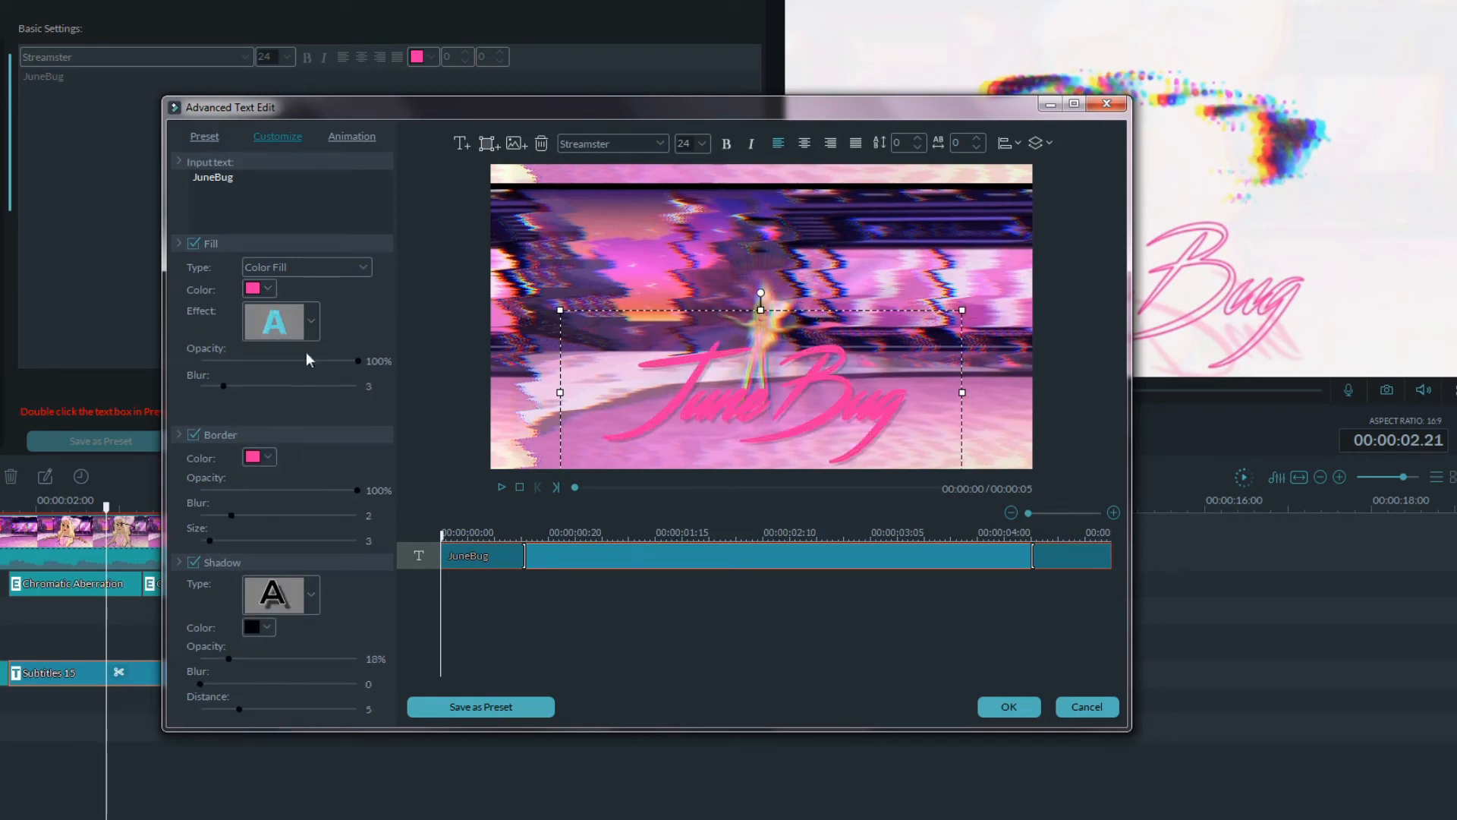
left_click(264, 386)
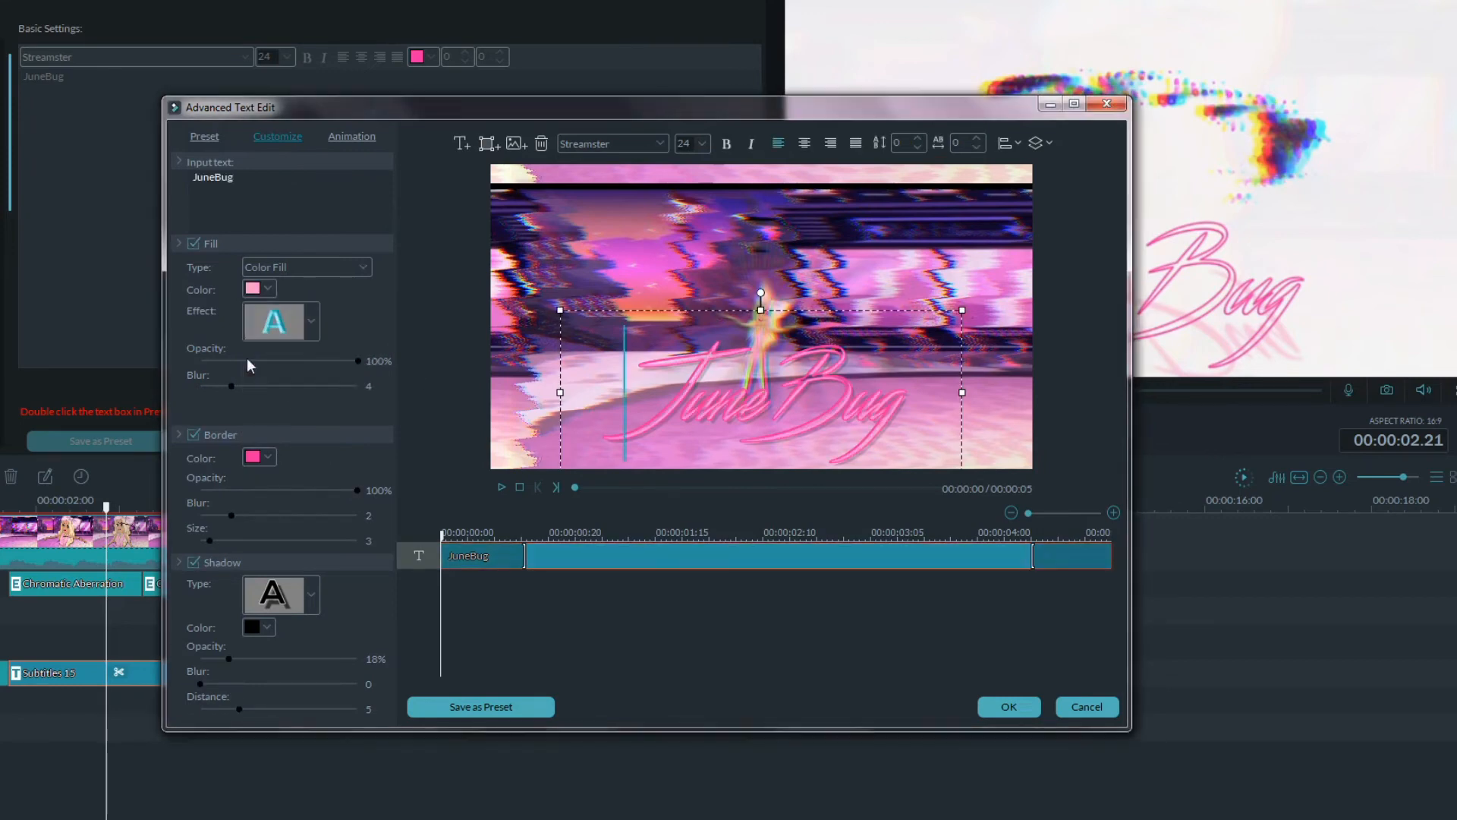
left_click(501, 486)
left_click(1008, 707)
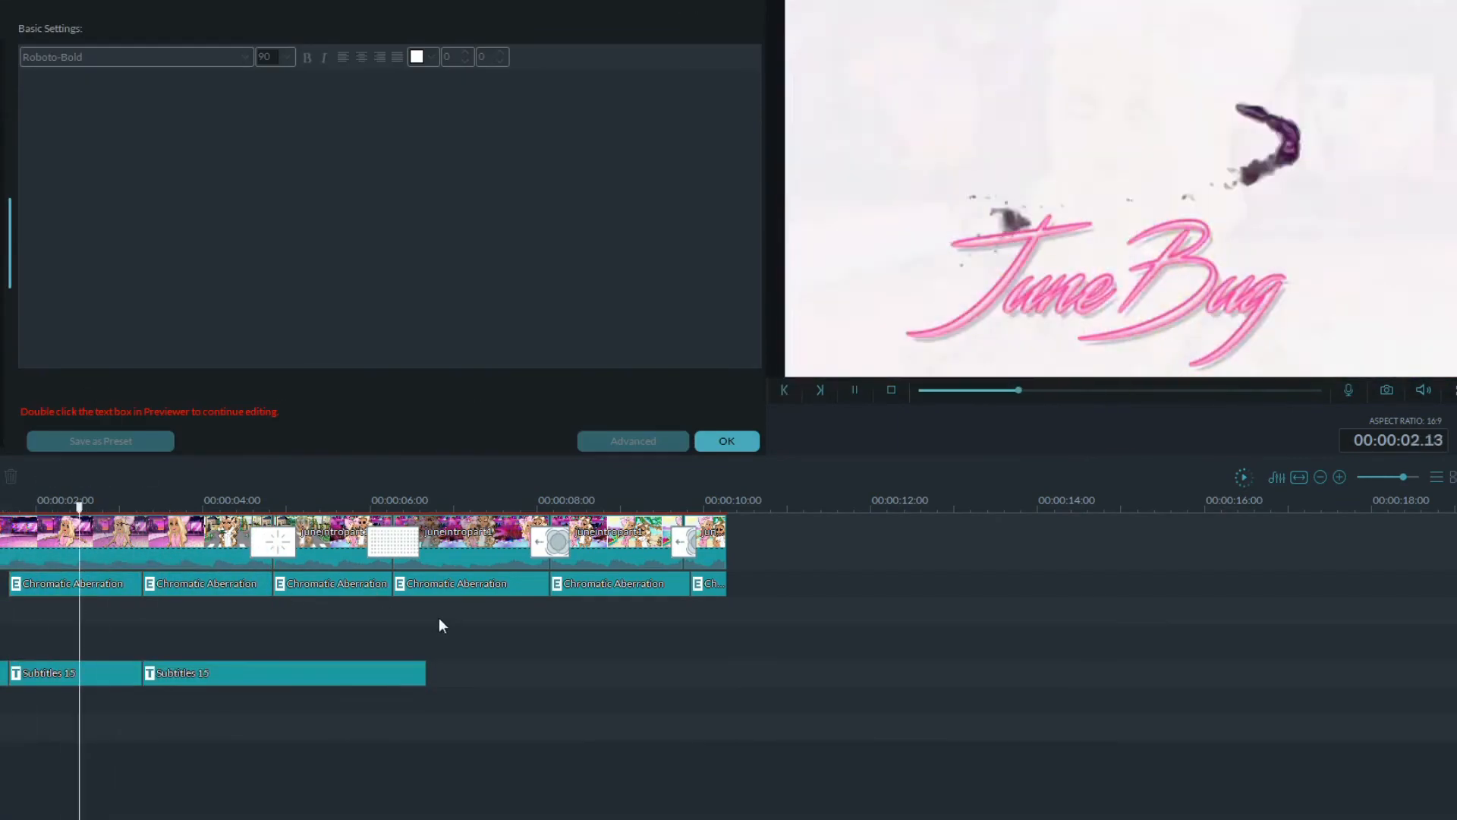
Give the second name subtitle a light blue fill and blue border, enlarge it slightly, and run it from 00:00:03.12 to 00:00:04.21.
left_click(161, 671)
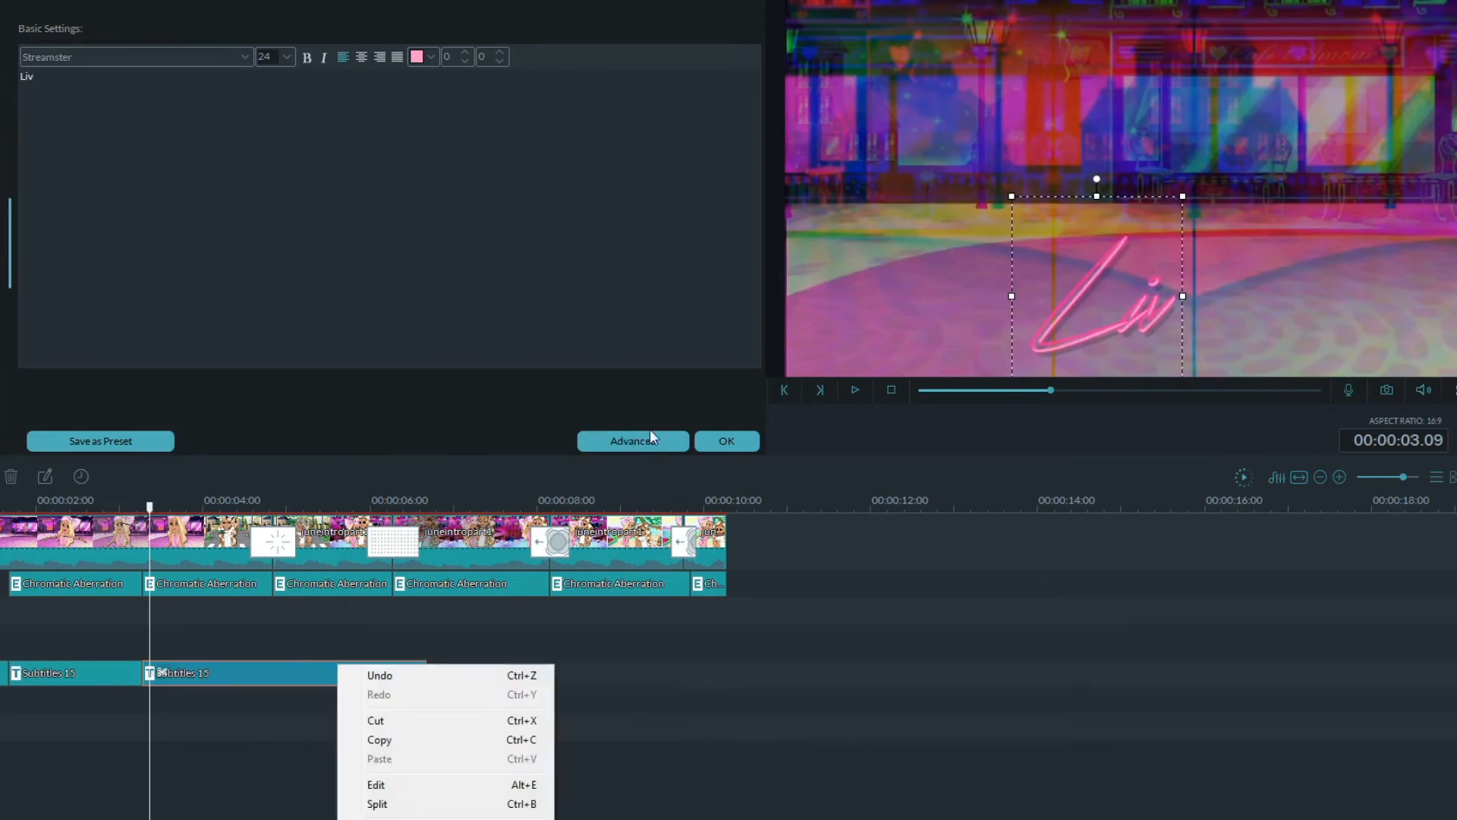
left_click(650, 435)
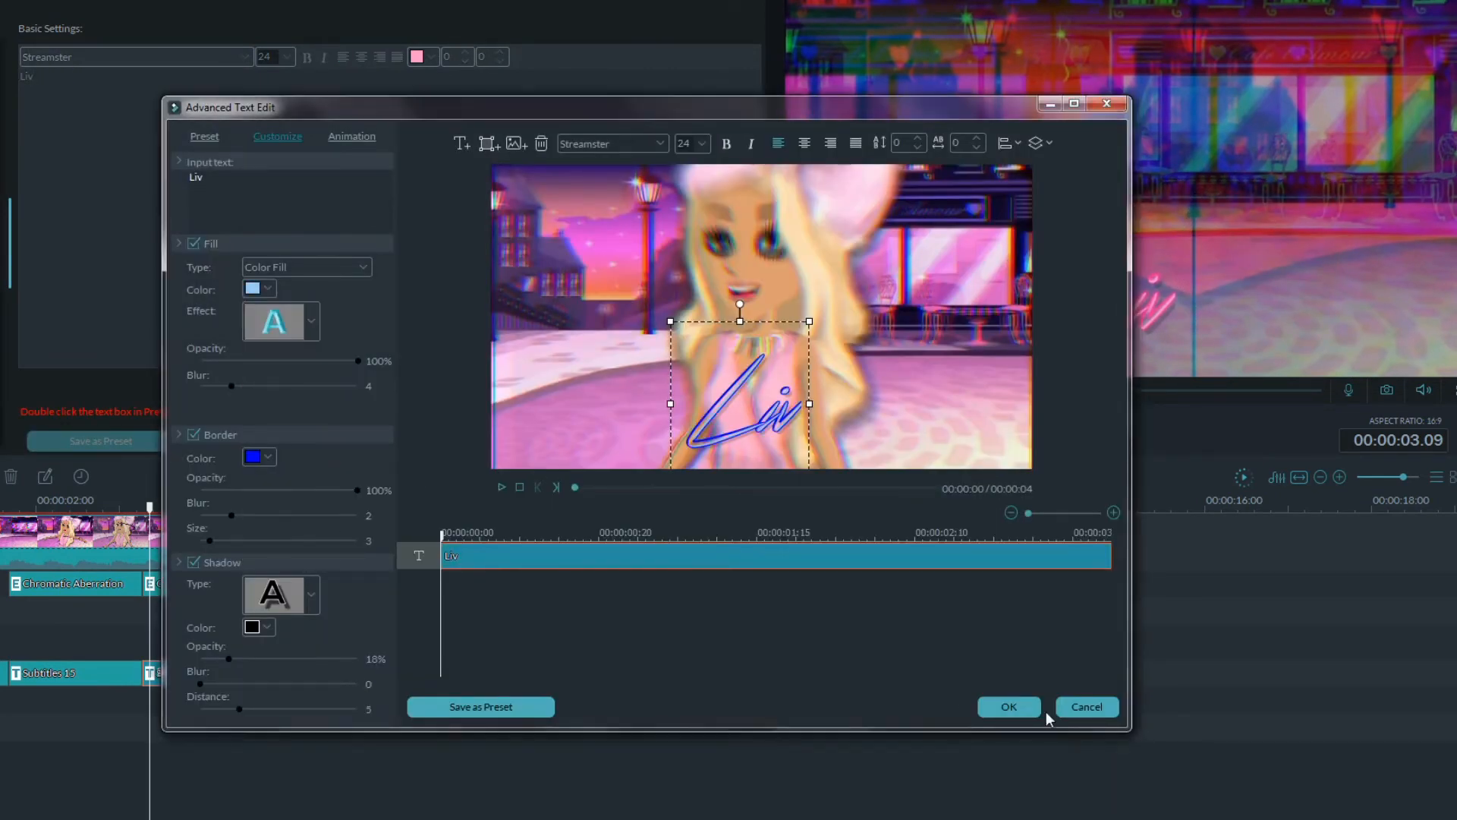
left_click(1034, 710)
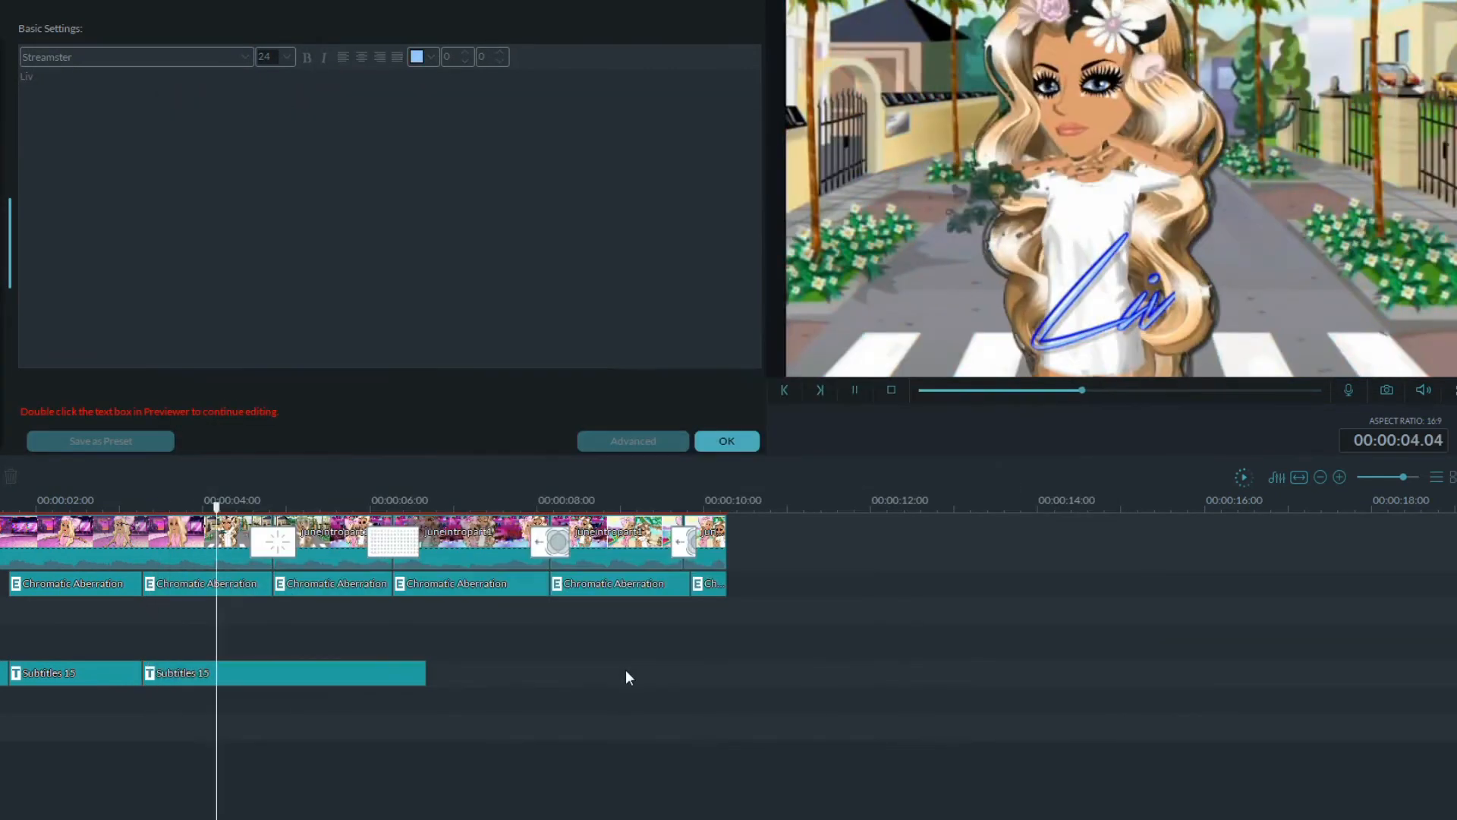
left_click(327, 677)
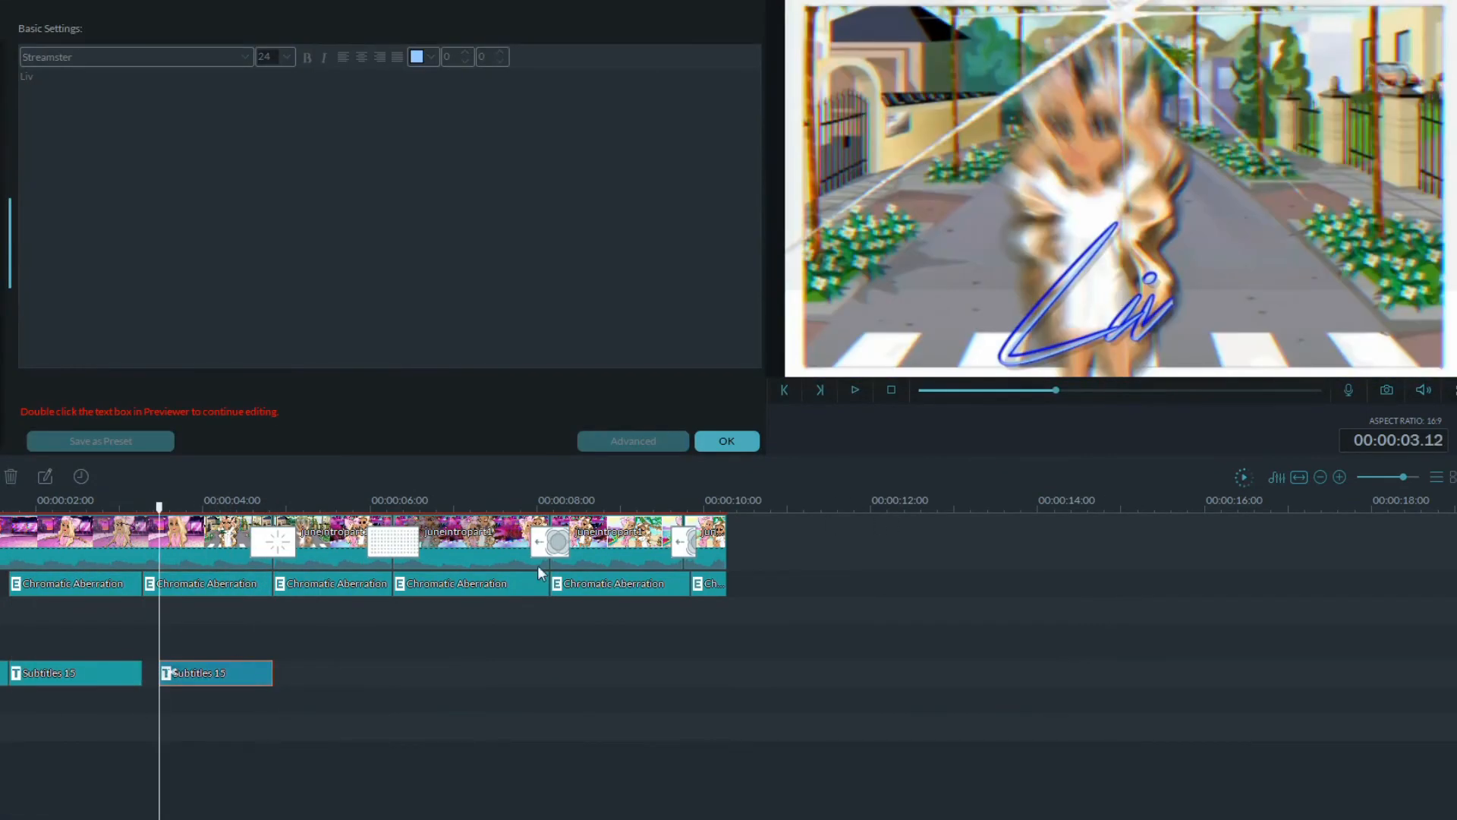
left_click(206, 584)
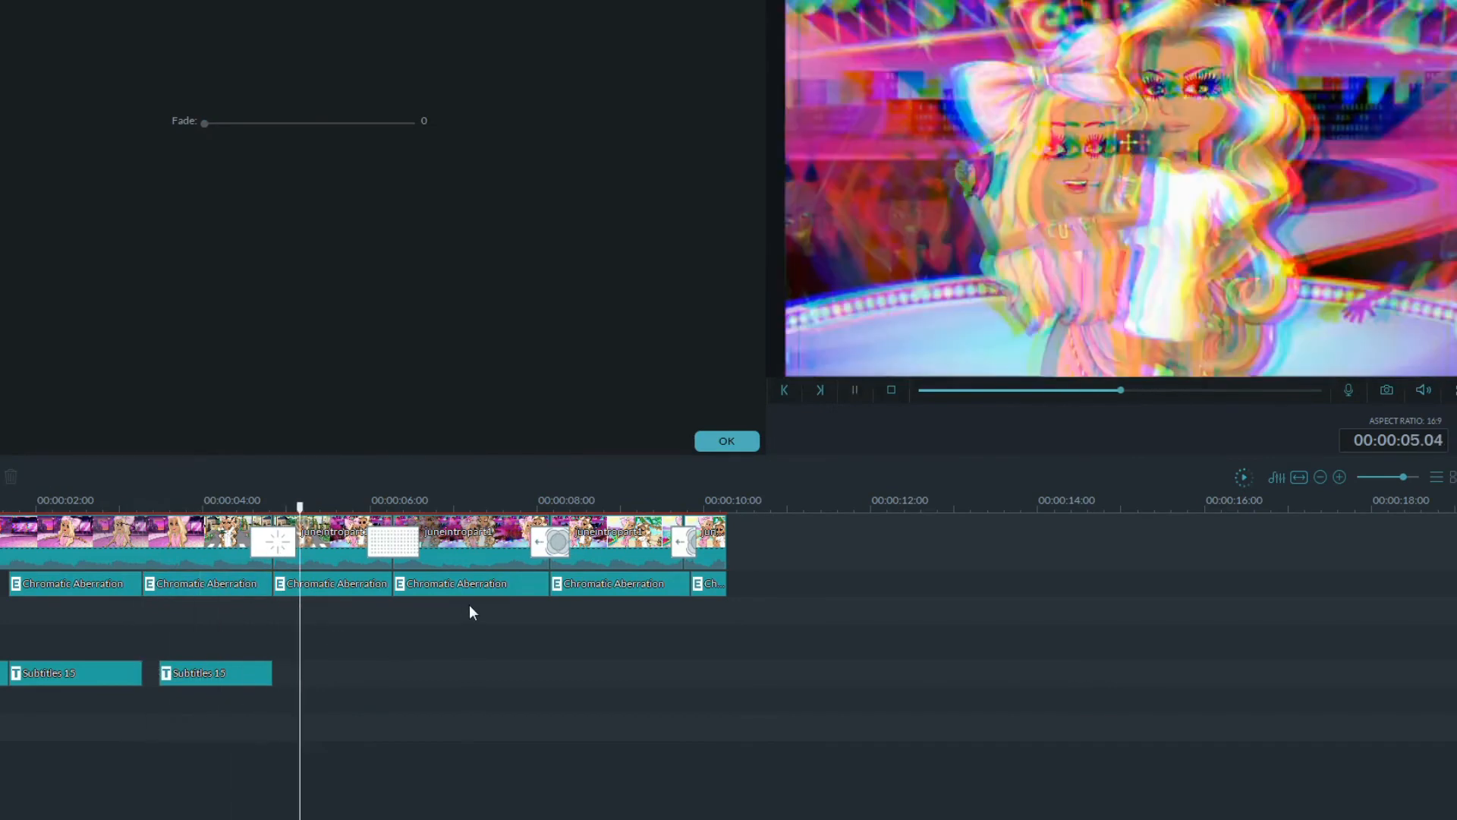
Add a green "MSP and More!" subtitle at 00:00:04.21 and a blue "Like and Subscribe!" subtitle at 00:00:06.07, both in Streamster.
key("ctrl+v")
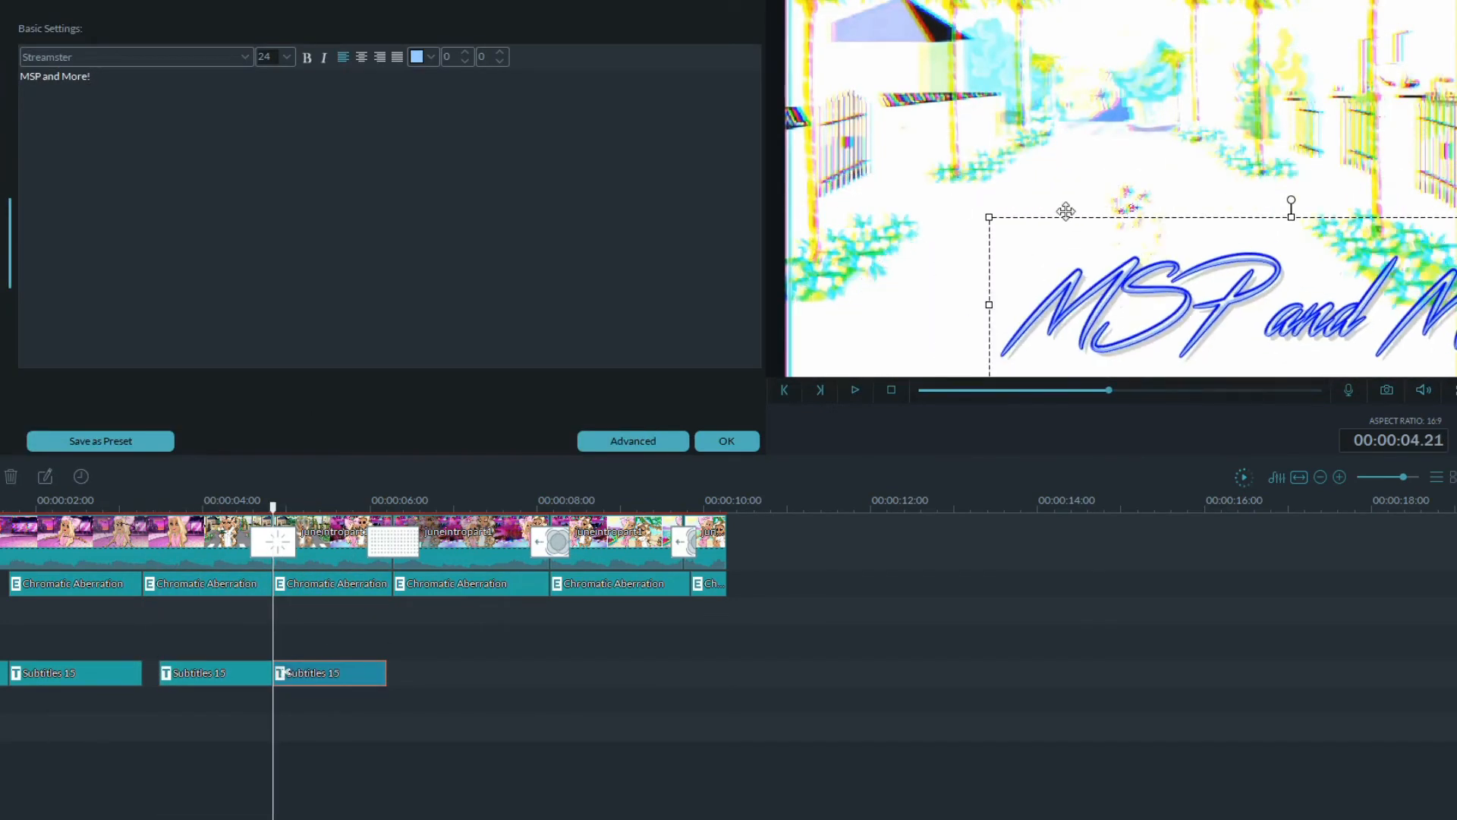
left_click(630, 439)
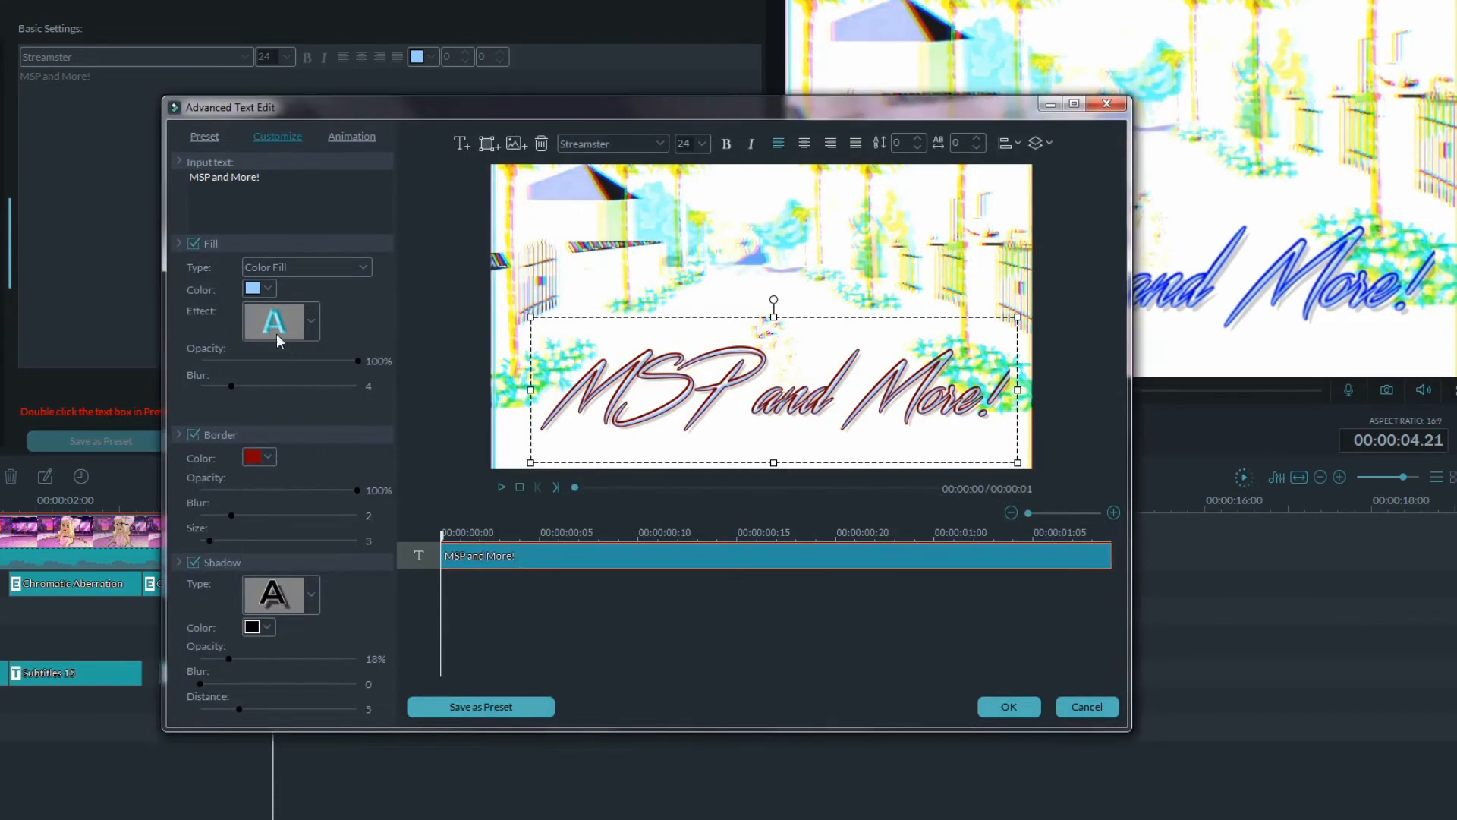
left_click(254, 287)
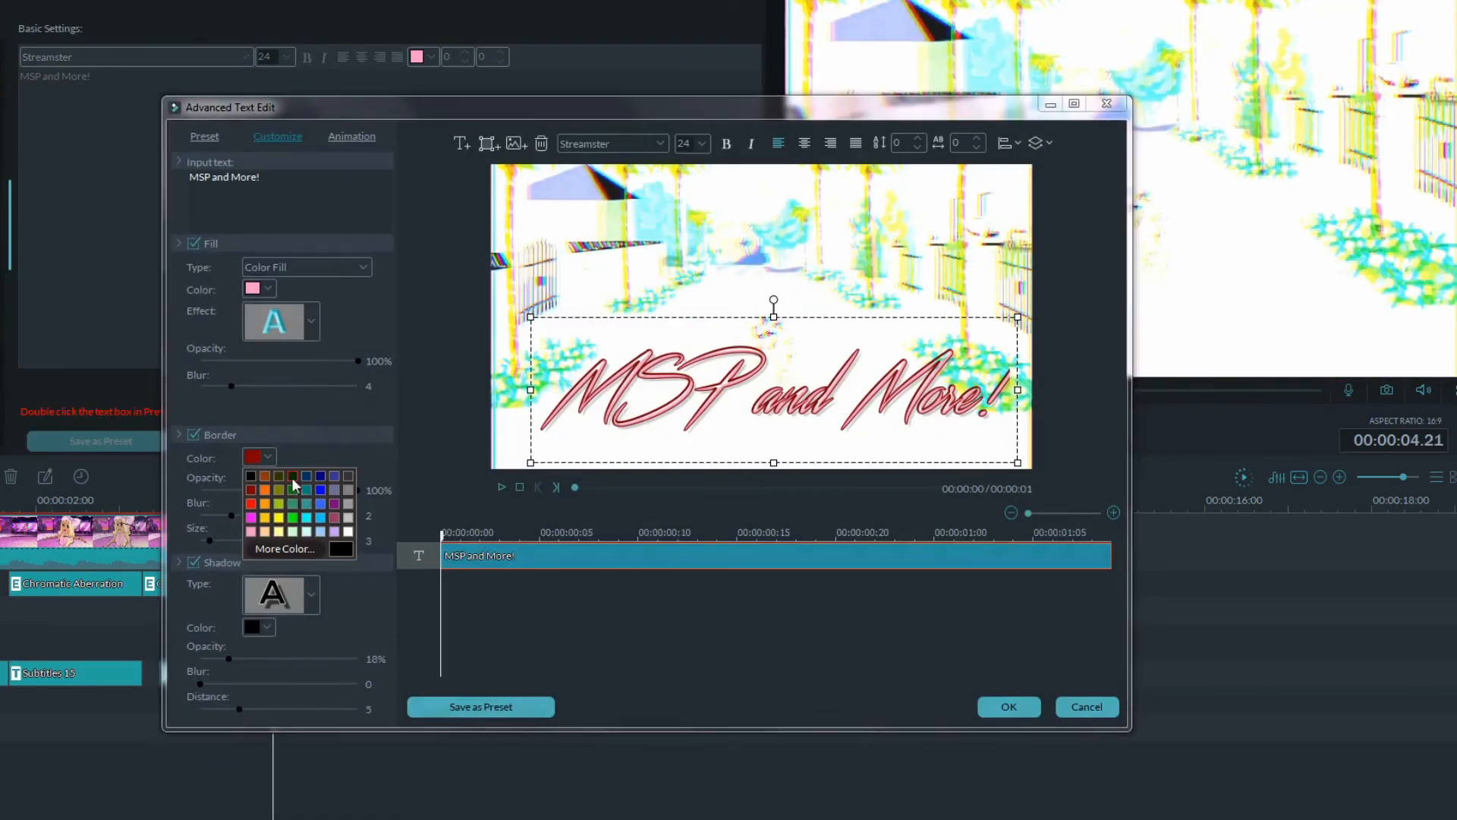
left_click(312, 490)
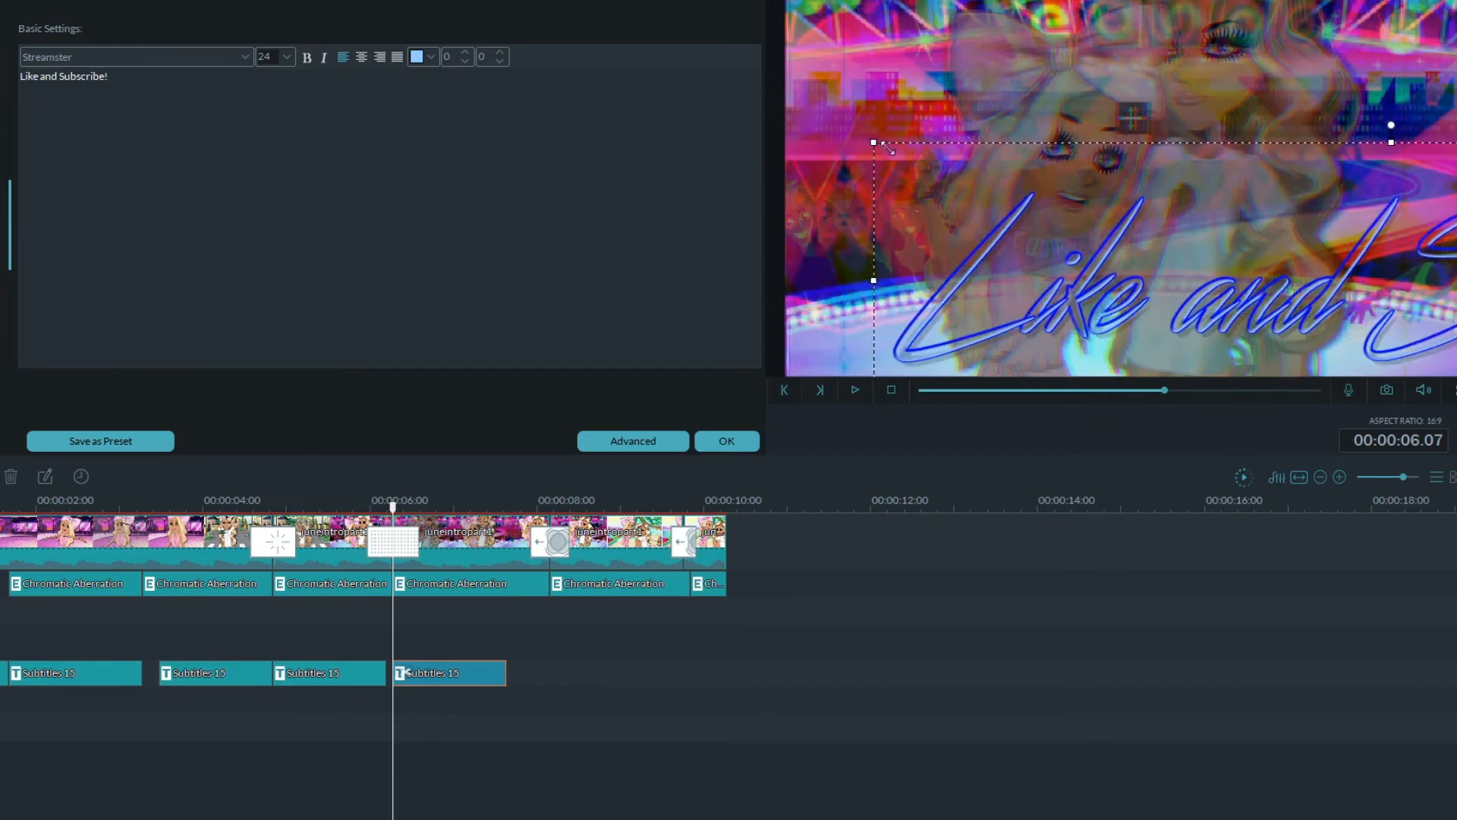
key("space")
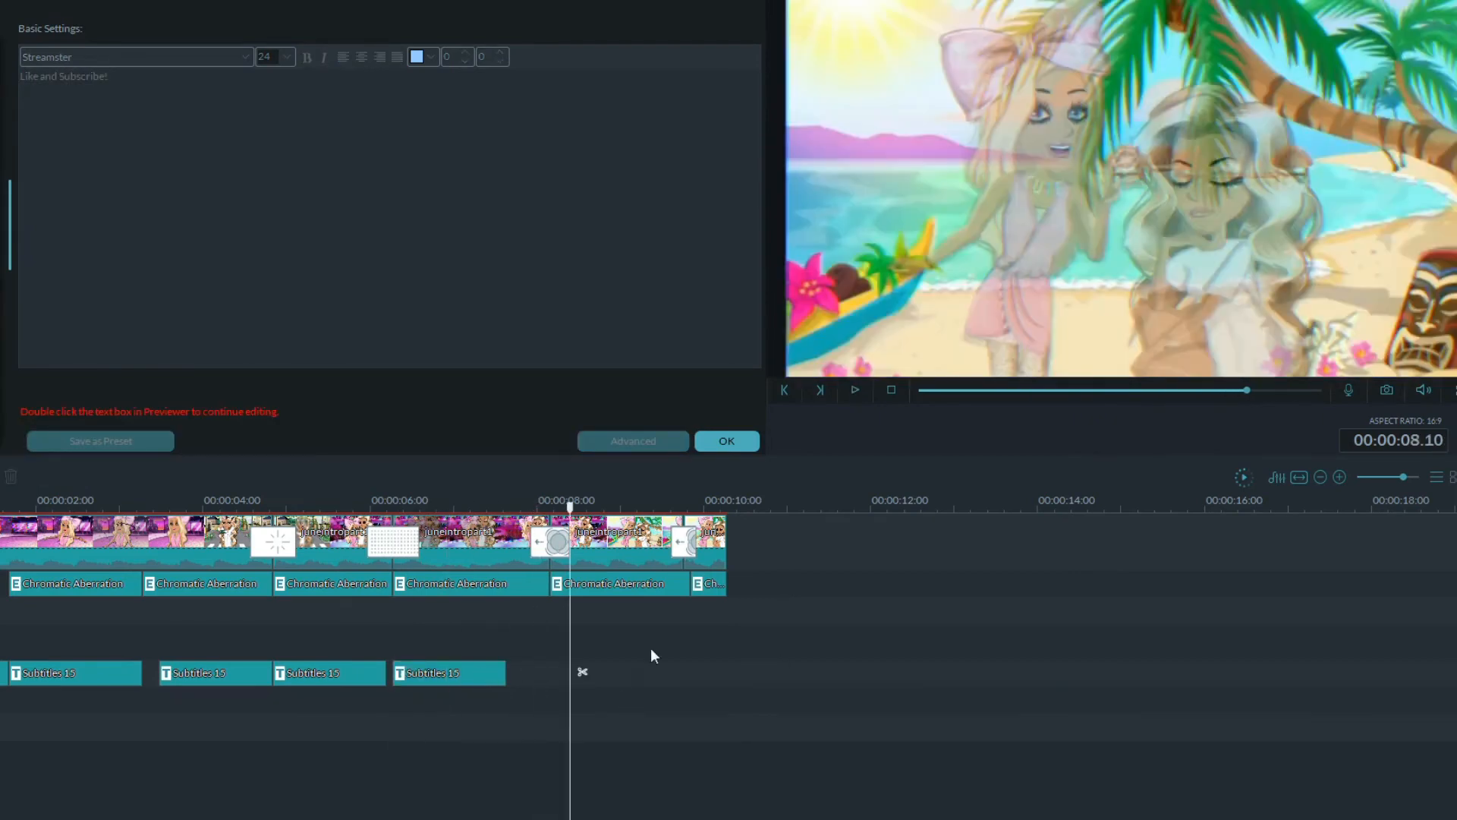
Add an "Intro made by" credit subtitle at 00:00:08.04 across the lower part of the picture and extend it to the intro's end.
double_click(562, 672)
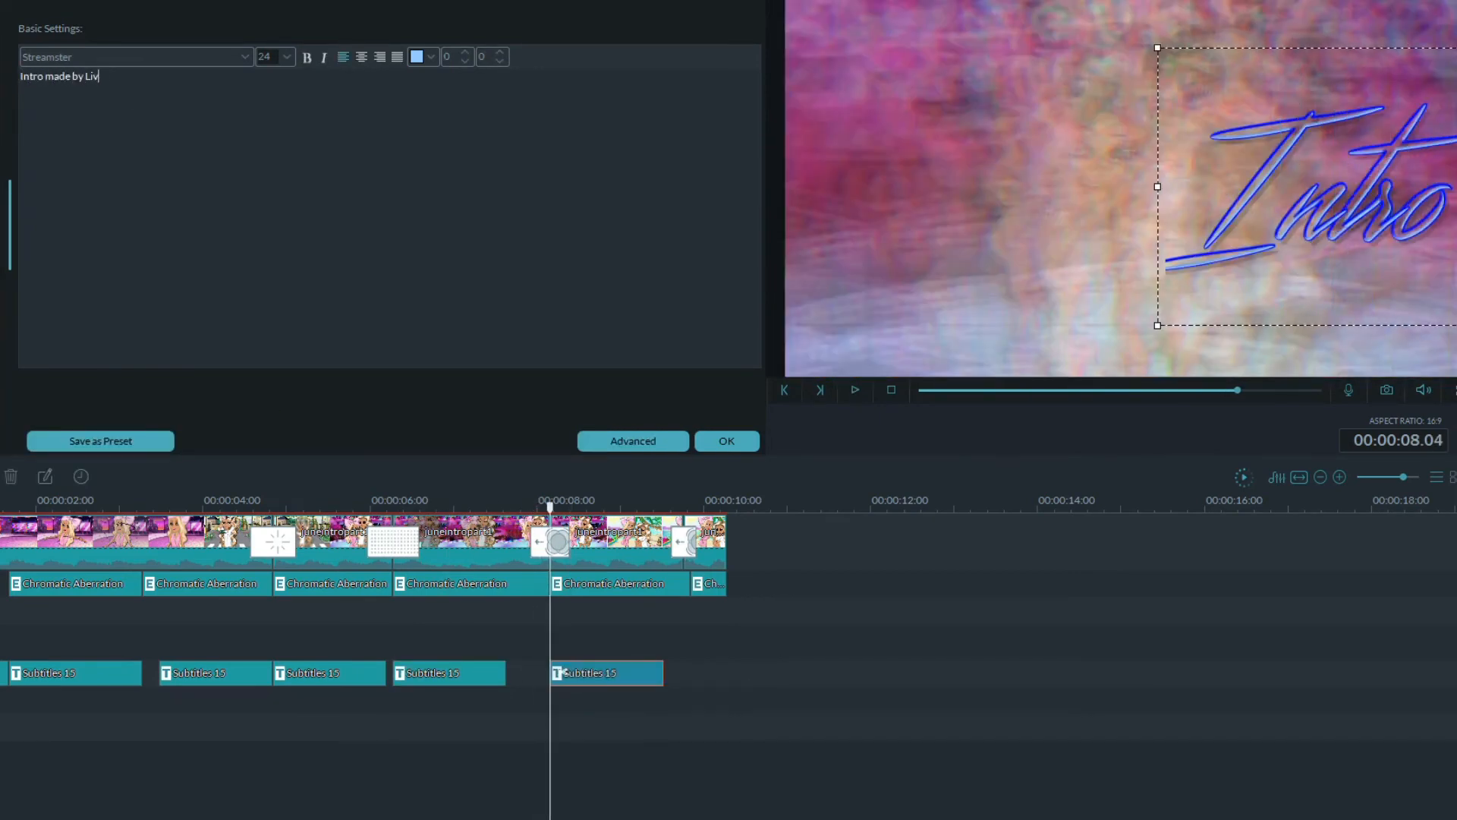
left_click_drag(1272, 48, 942, 103)
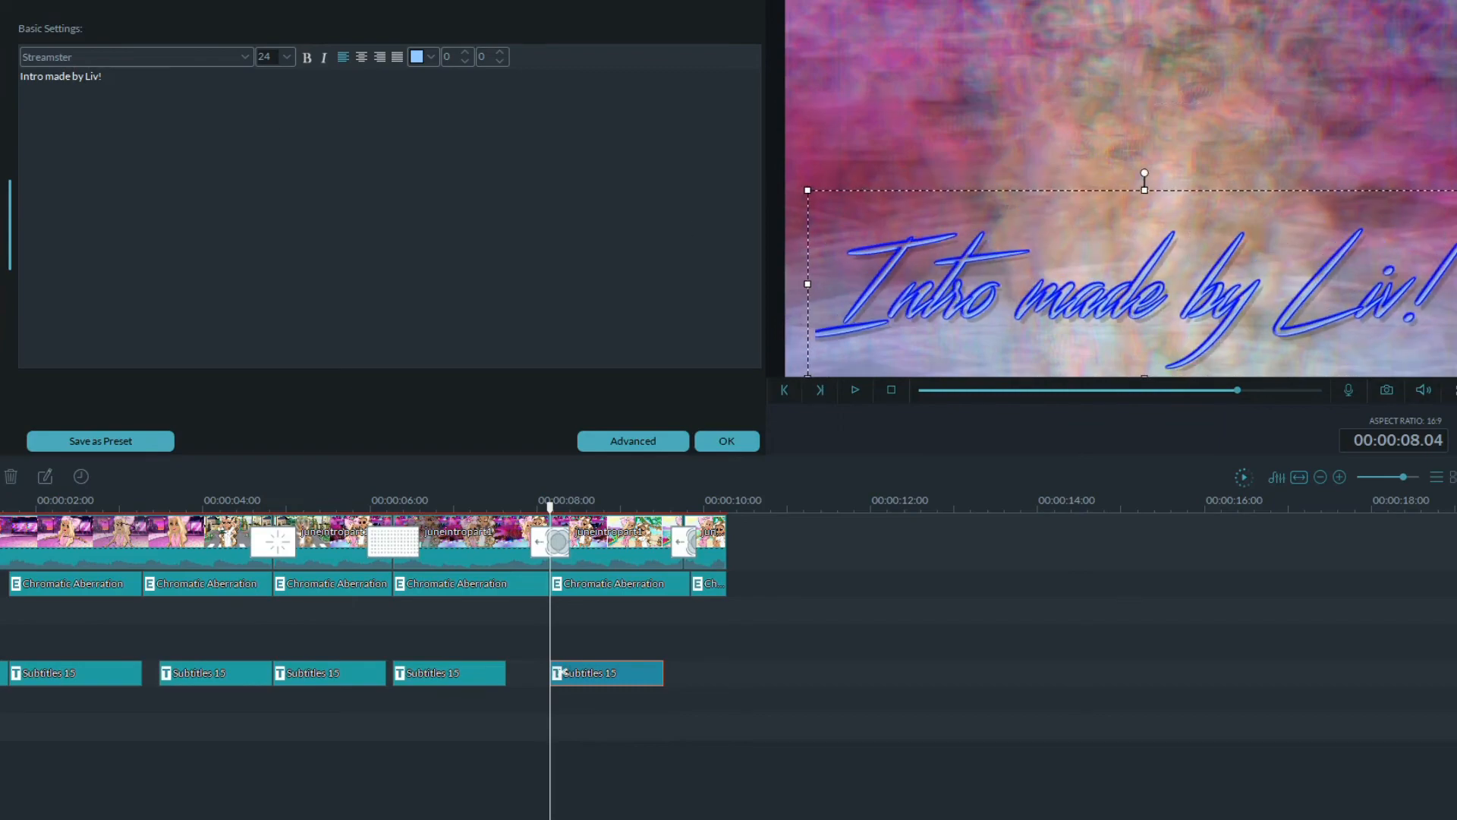
left_click(837, 610)
key("space")
left_click_drag(663, 673, 728, 677)
left_click(756, 602)
key("space")
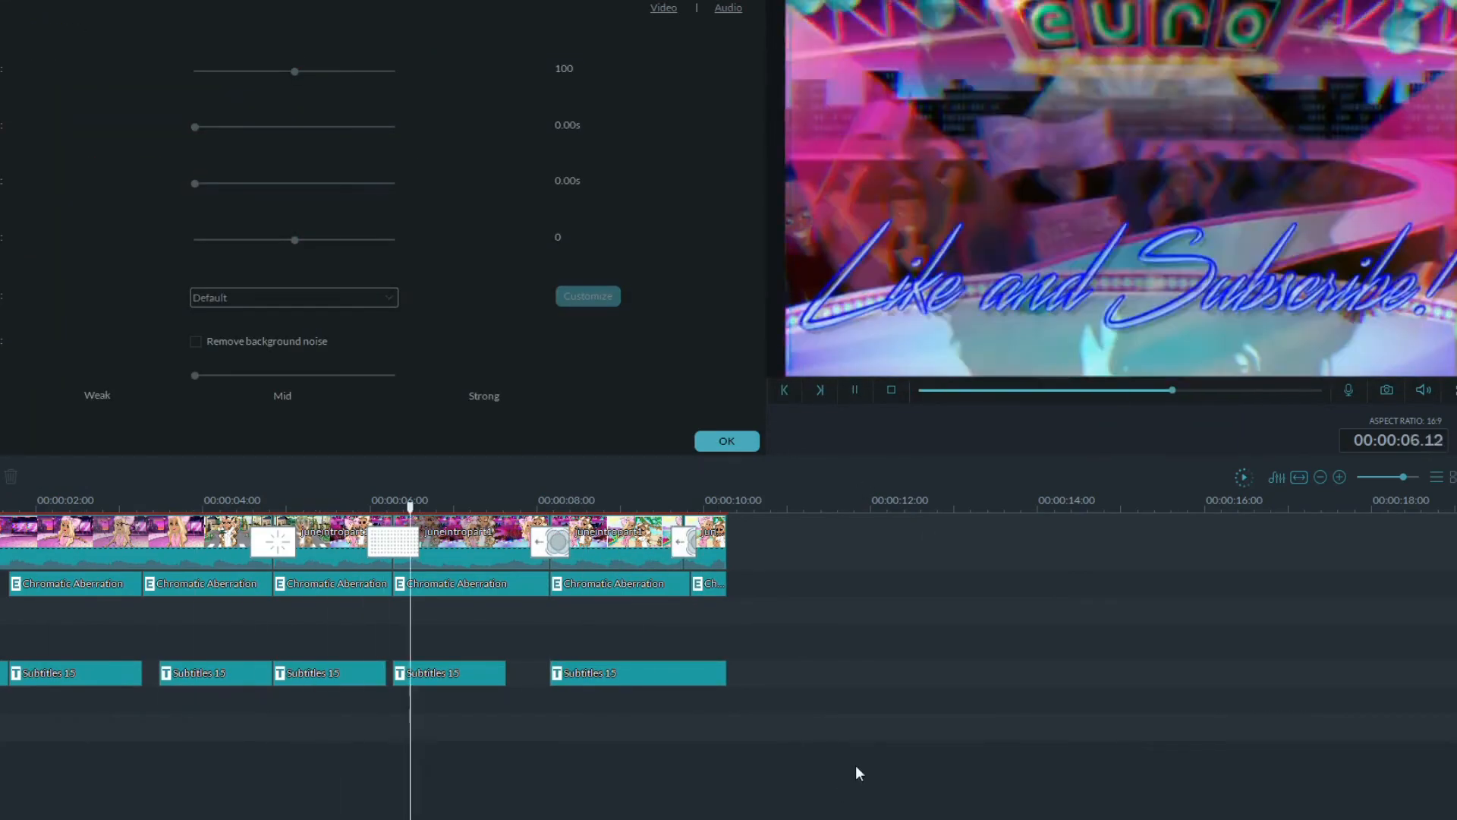
Change the last subtitle's text to "Enjoy the Video!" and recolour its fill and border in orange.
double_click(674, 669)
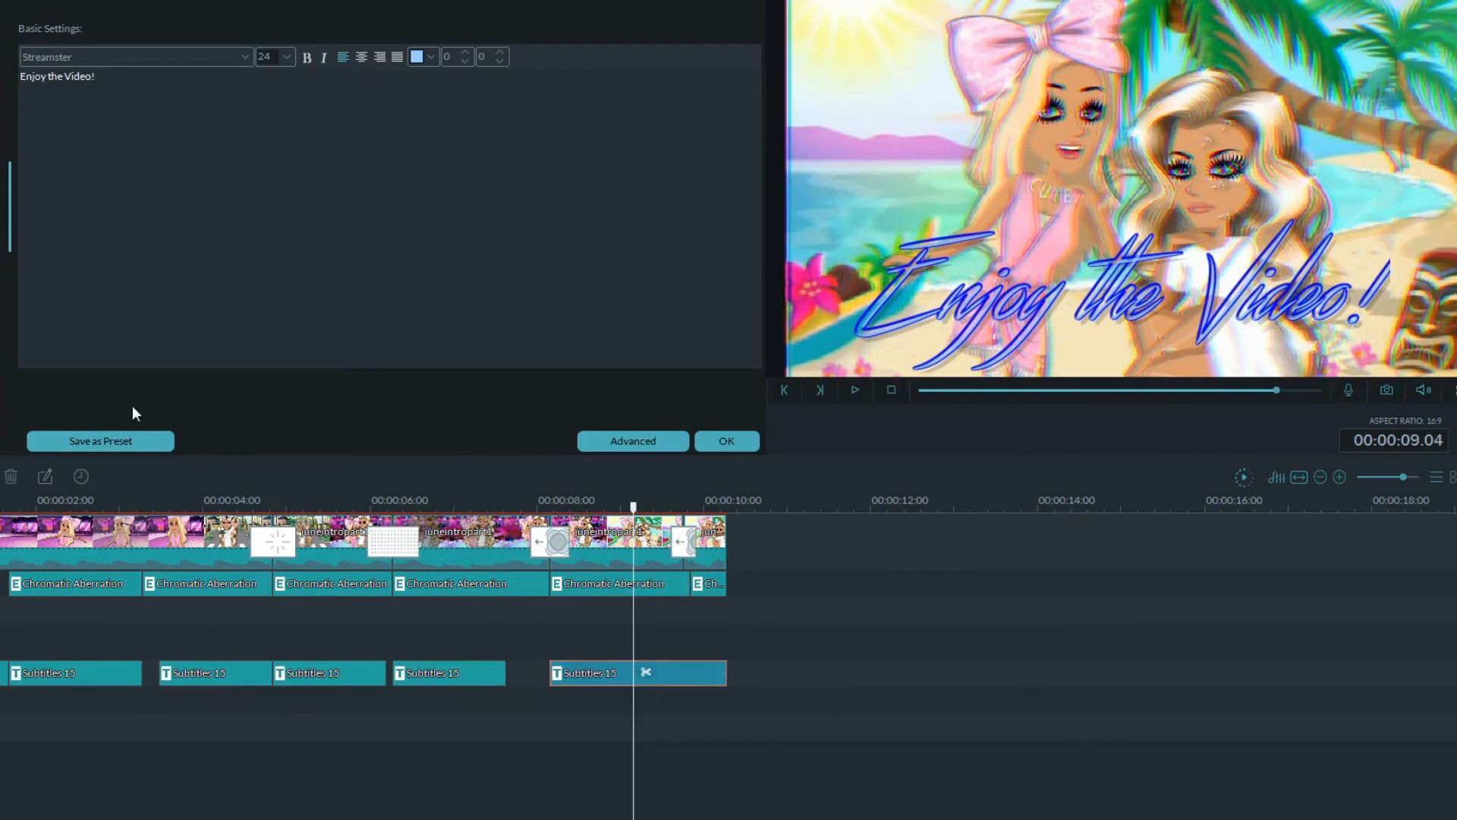
left_click(751, 673)
key("space")
double_click(695, 674)
left_click(627, 446)
left_click(267, 457)
left_click(275, 520)
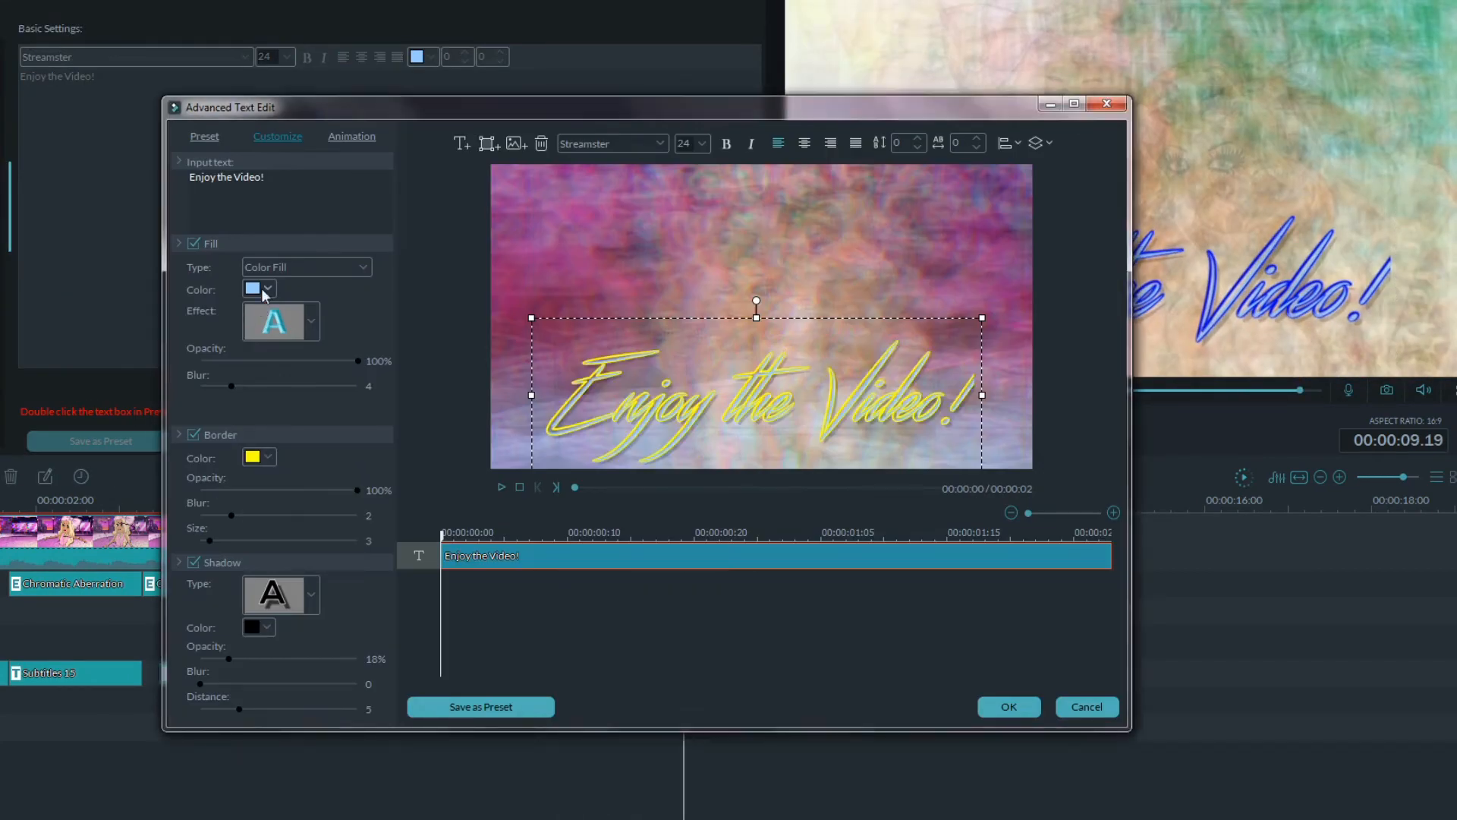
left_click(268, 457)
left_click(275, 505)
left_click(1009, 707)
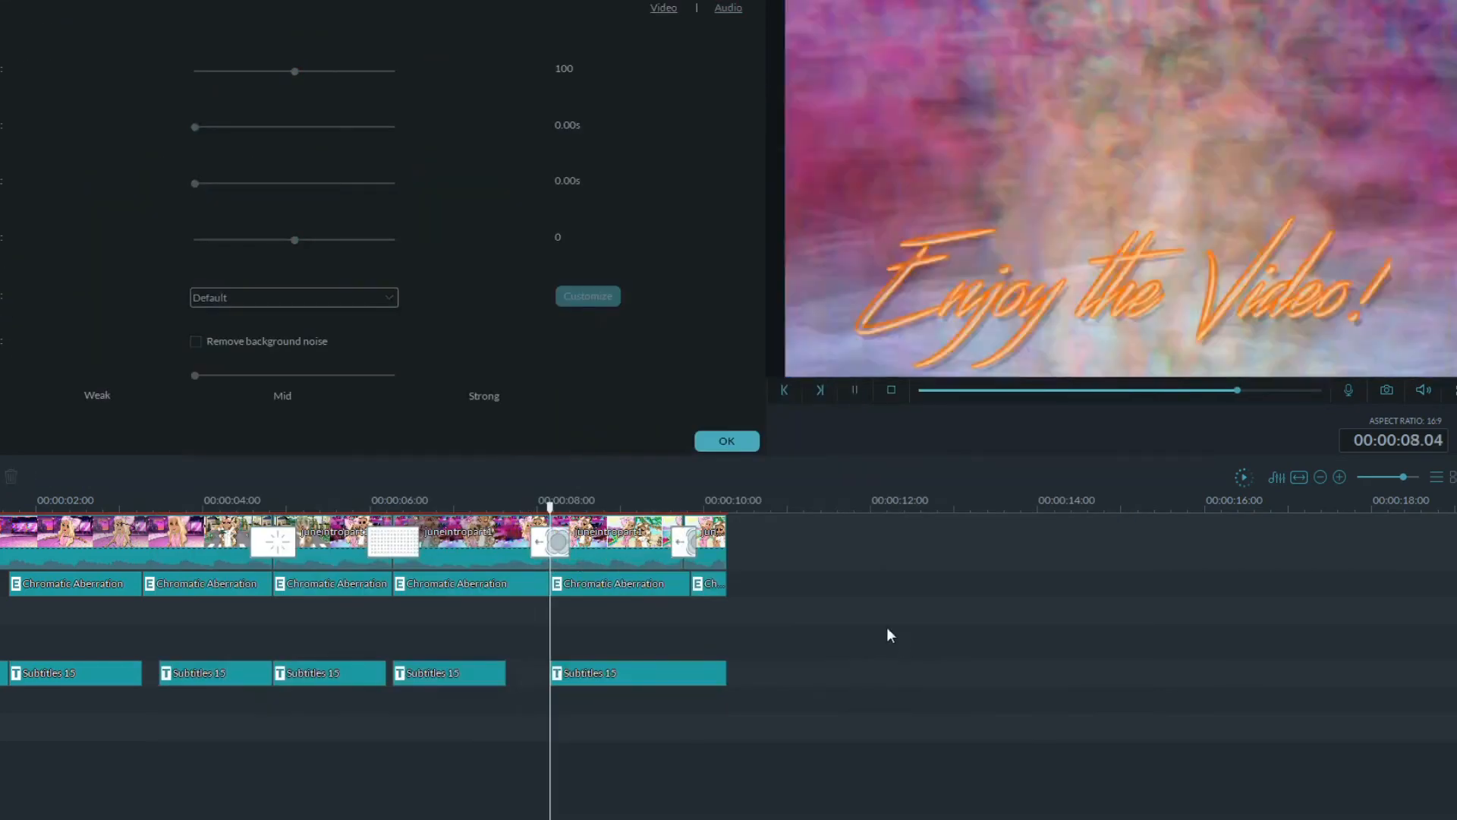
key("space")
left_click(727, 441)
Try different positions for the blue name subtitle in the picture, checking the placement by playback.
double_click(216, 672)
left_click_drag(159, 552, 230, 560)
key("space")
double_click(1261, 45)
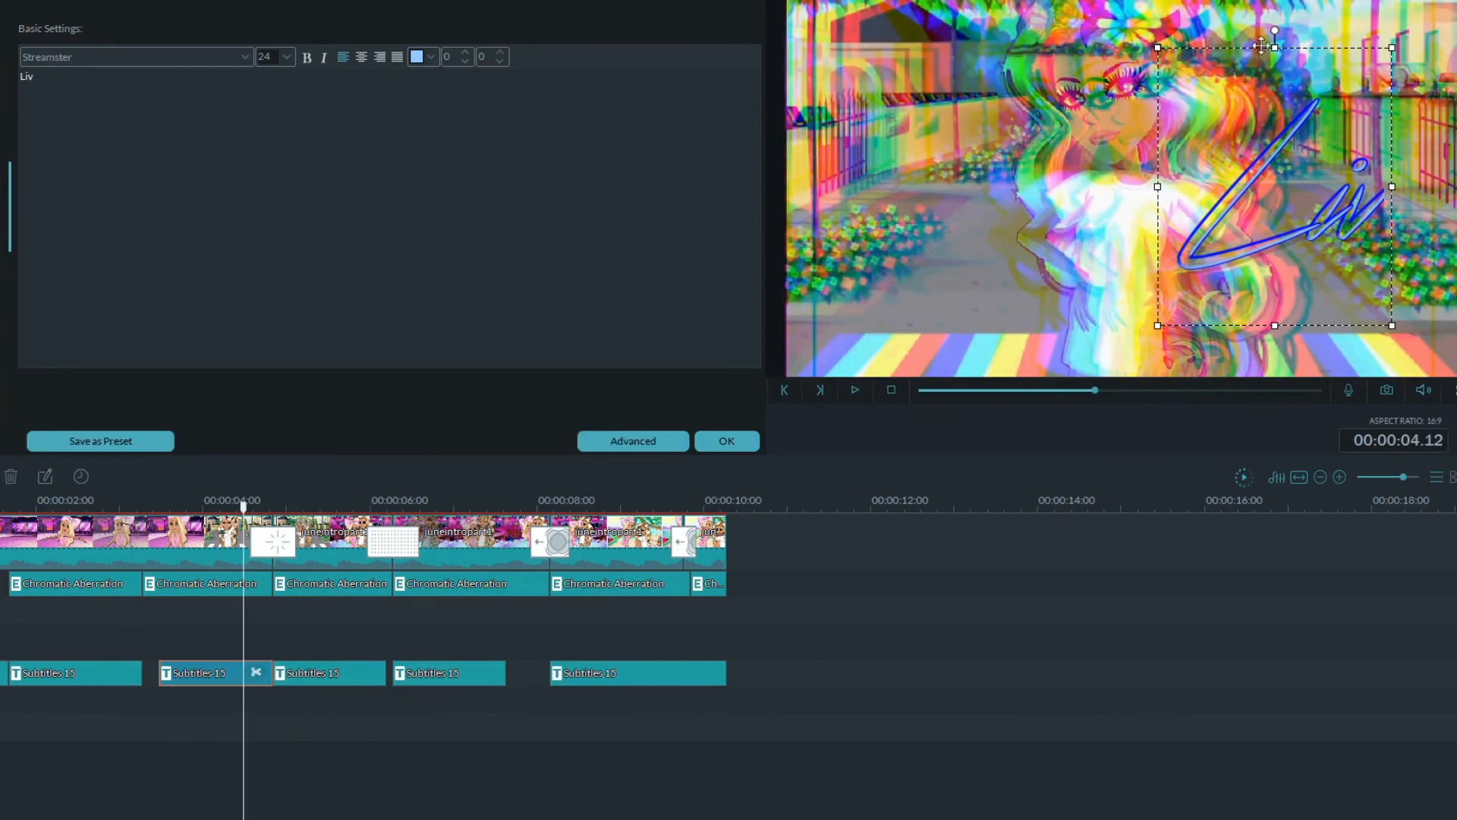
key("space")
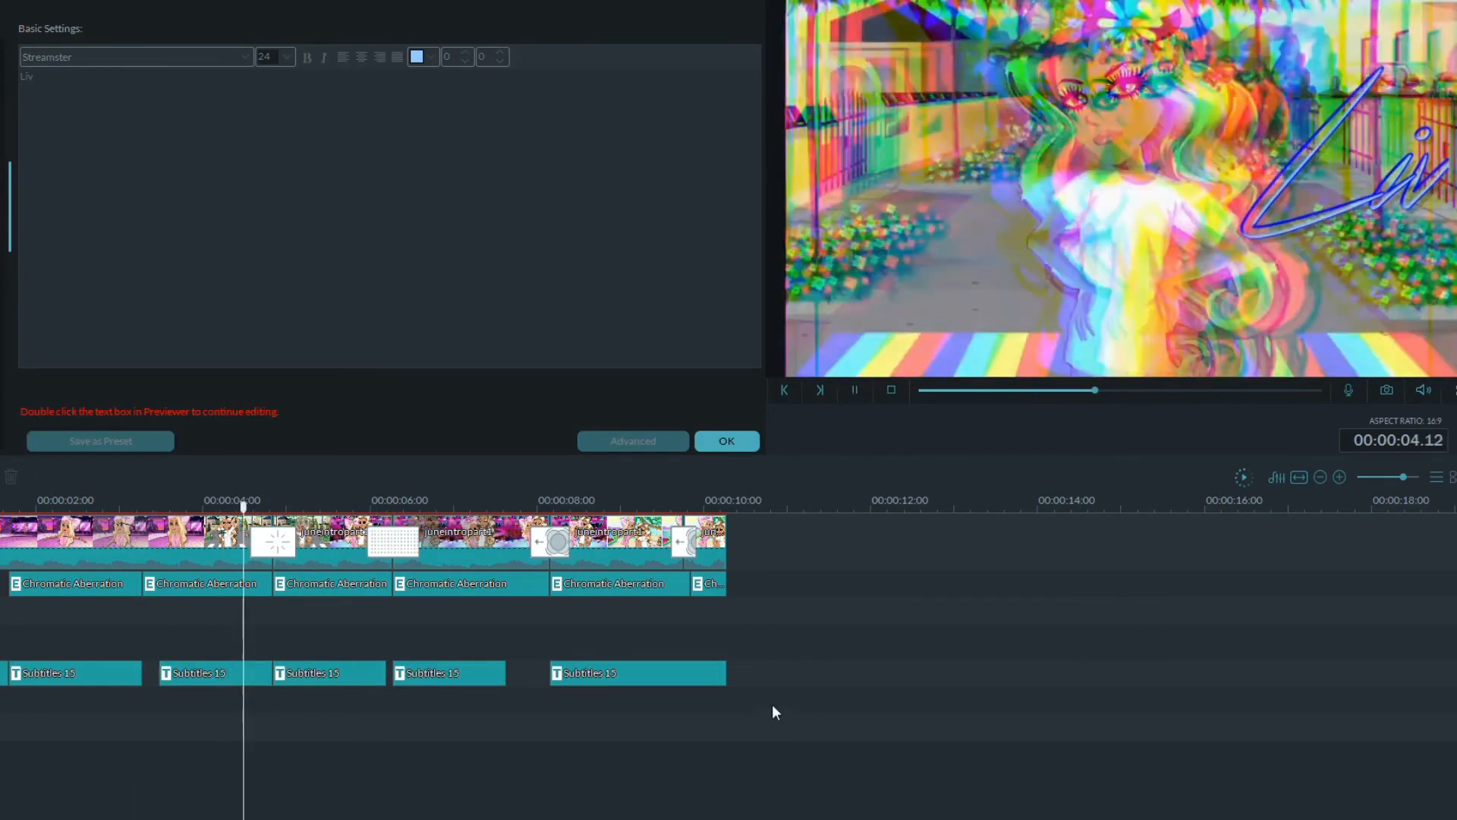
key("space")
double_click(188, 675)
key("space")
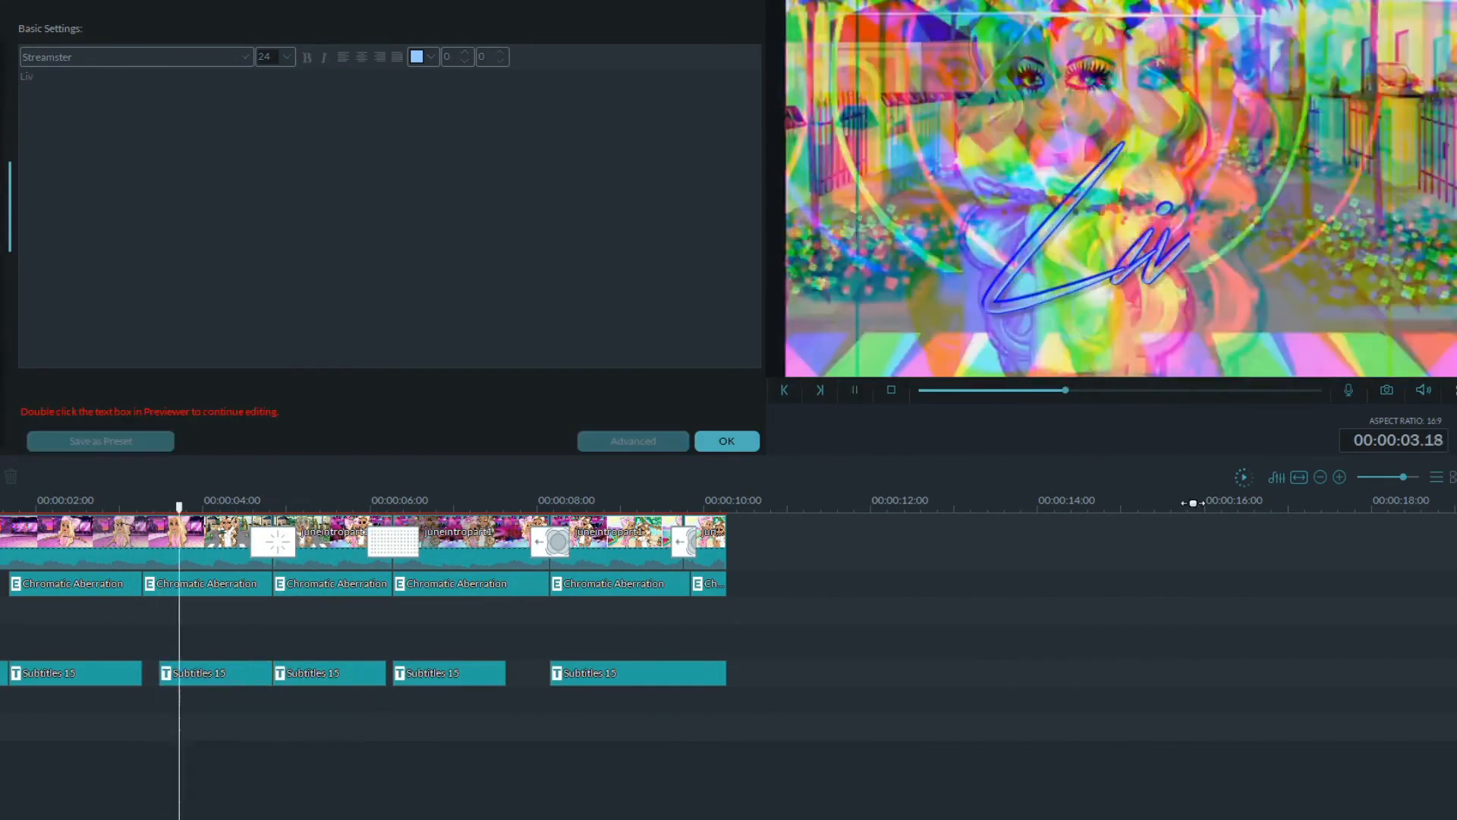
key("space")
double_click(1027, 100)
key("space")
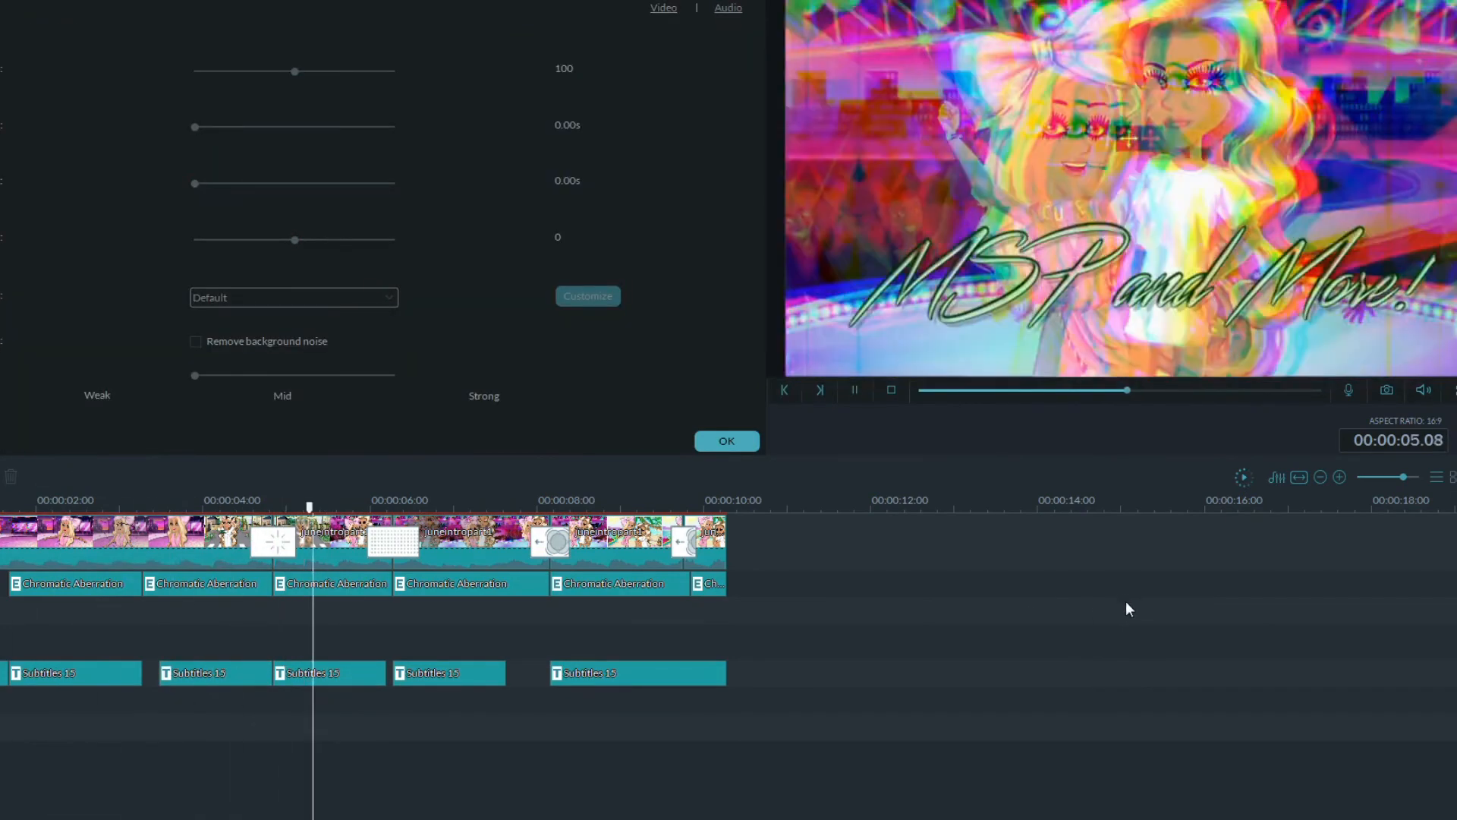
Delete the clips, filters and subtitles between 00:00:04.21 and 00:00:08.04, including "MSP and More!" and "Like and Subscribe!", and close the gap.
key("space")
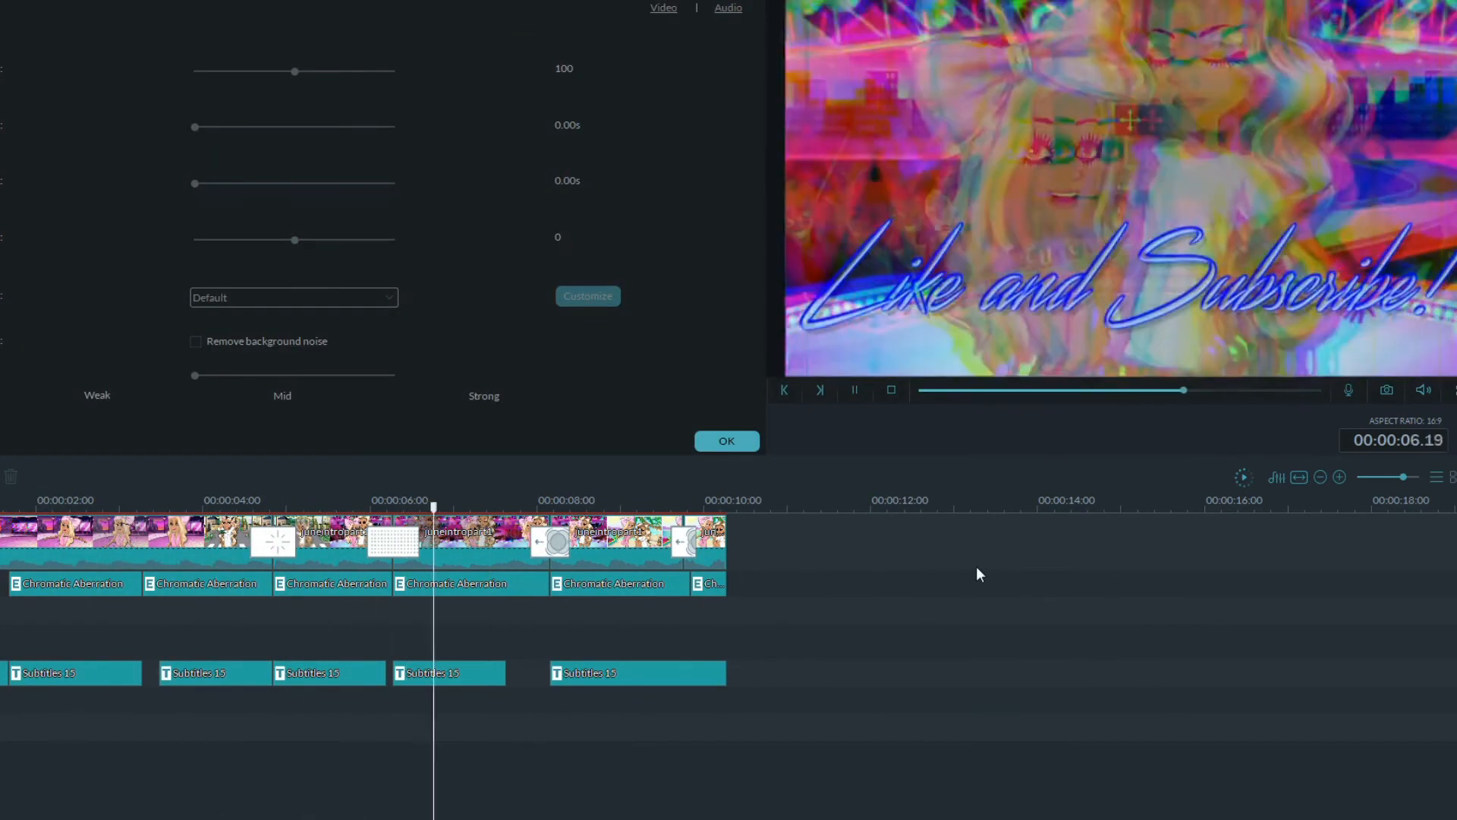
double_click(343, 563)
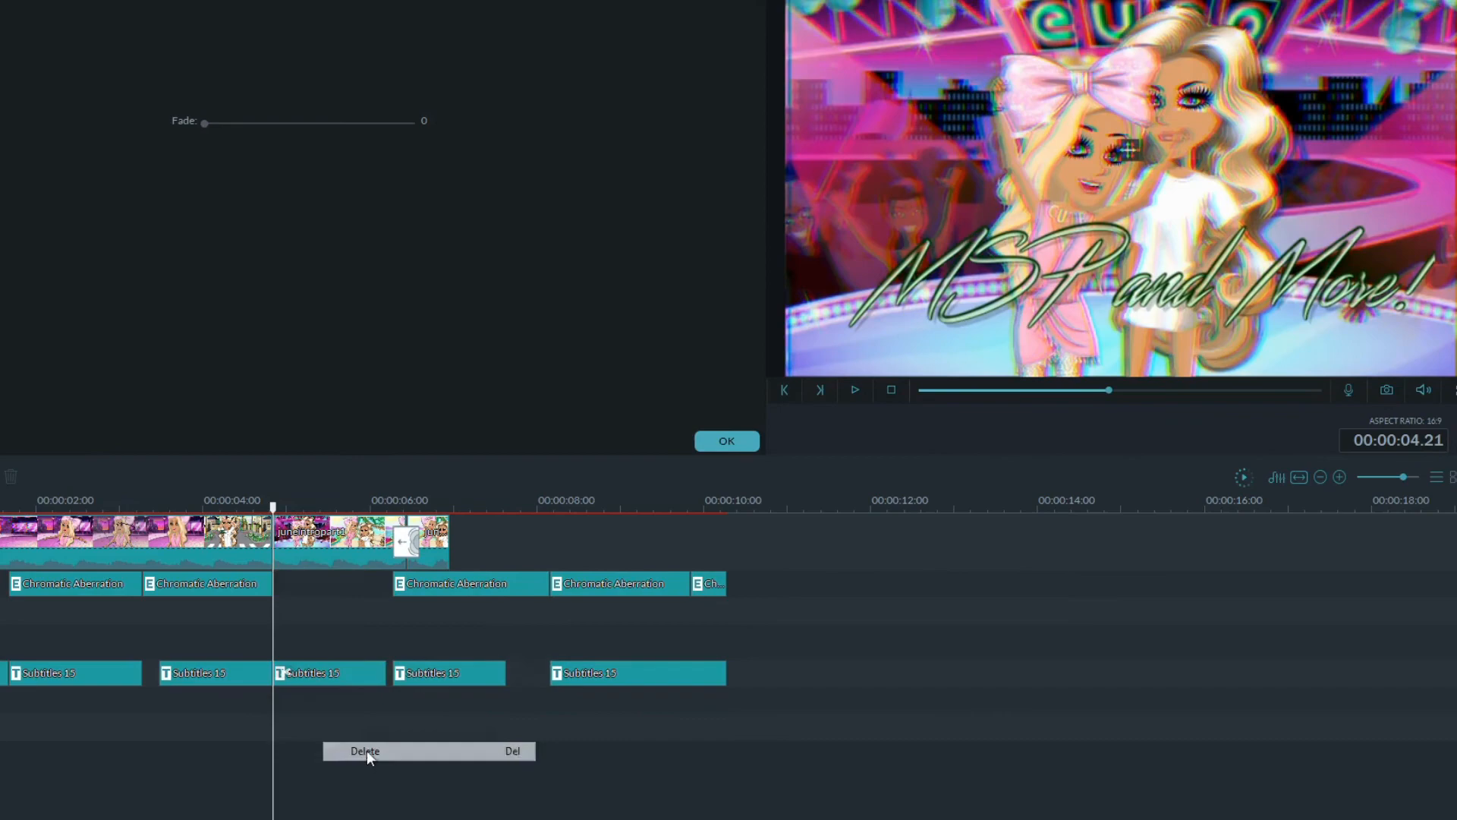
right_click(304, 668)
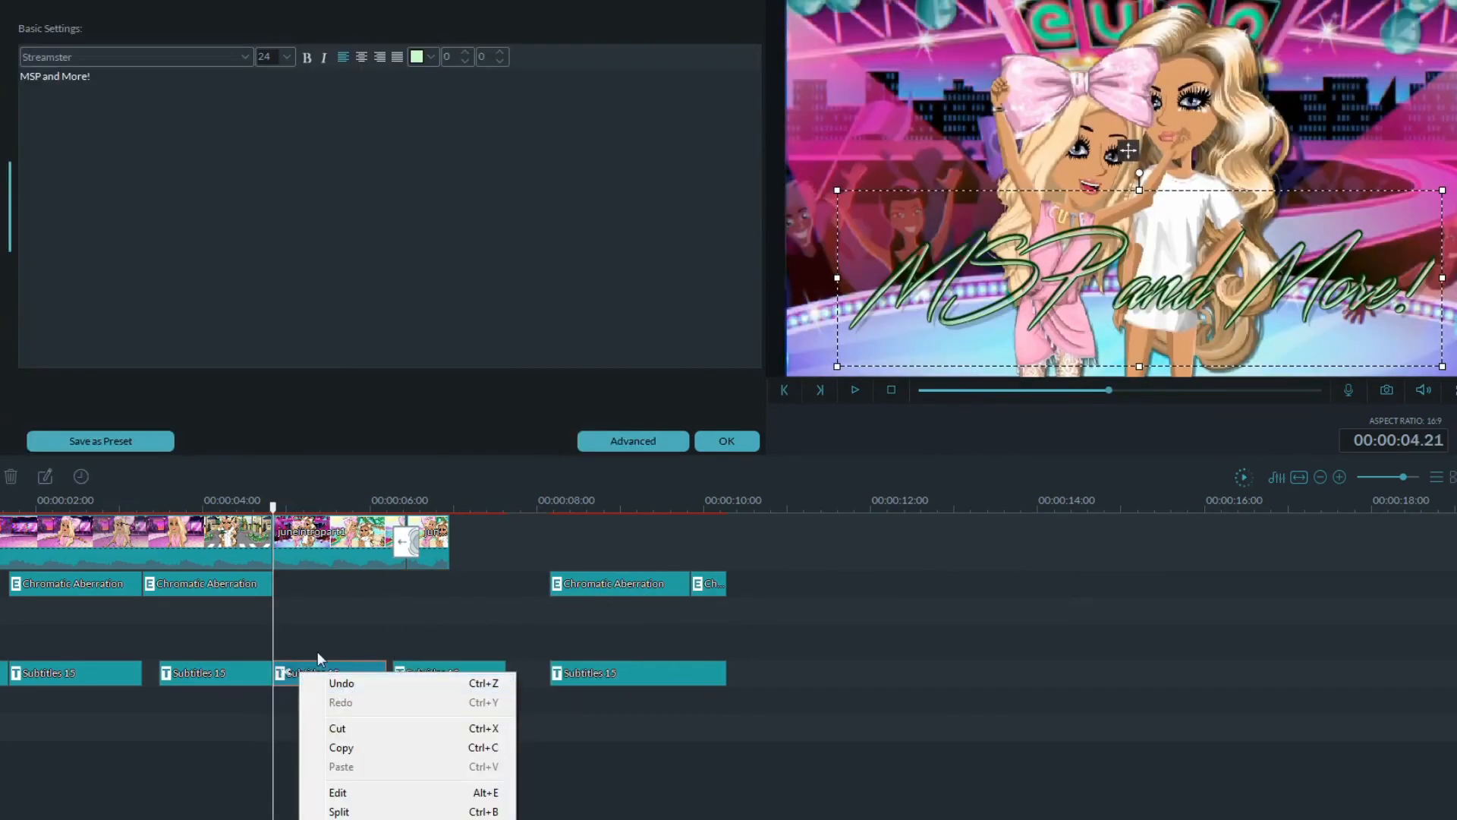
key("Delete")
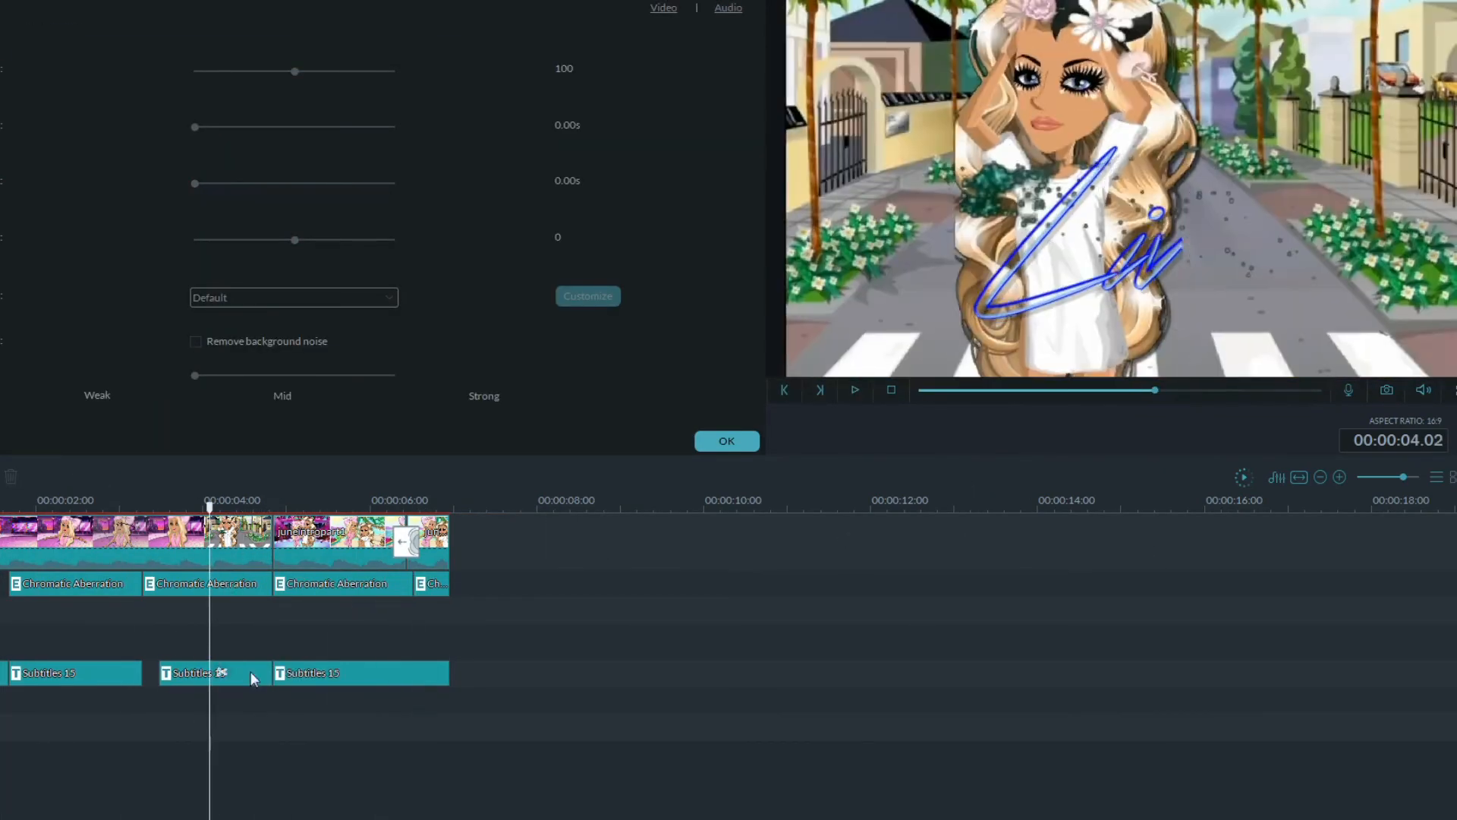
Move the blue name subtitle slightly lower in the picture and return to the media library.
double_click(254, 677)
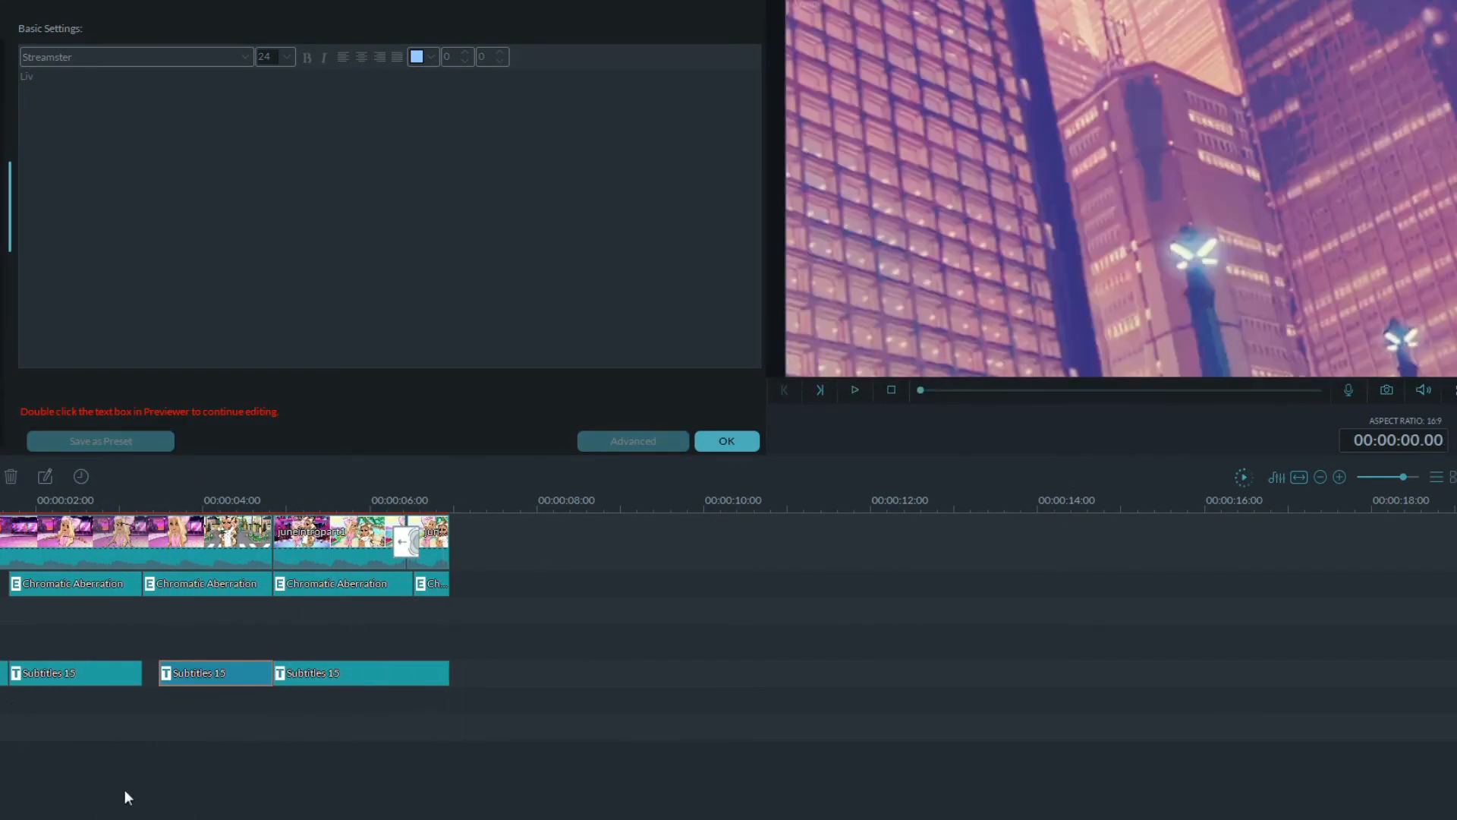
left_click(674, 590)
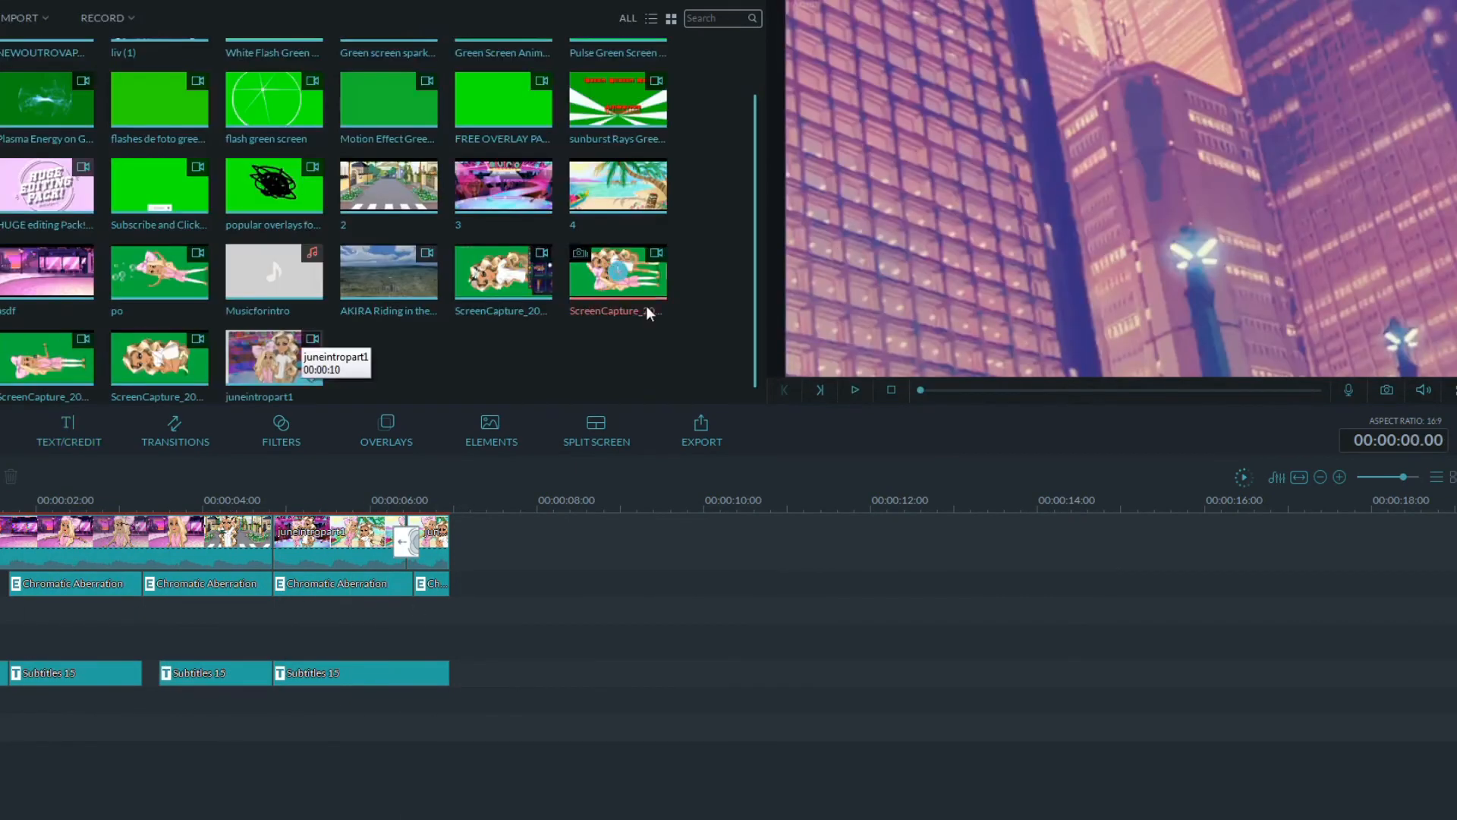
Try the Pro Viewfinder 2 overlay and the Simple Viewfinder overlay in turn over the full 00:00:06.24 intro.
left_click(174, 431)
left_click(387, 431)
scroll(752, 130, "down", 5)
left_click_drag(46, 65, 75, 611)
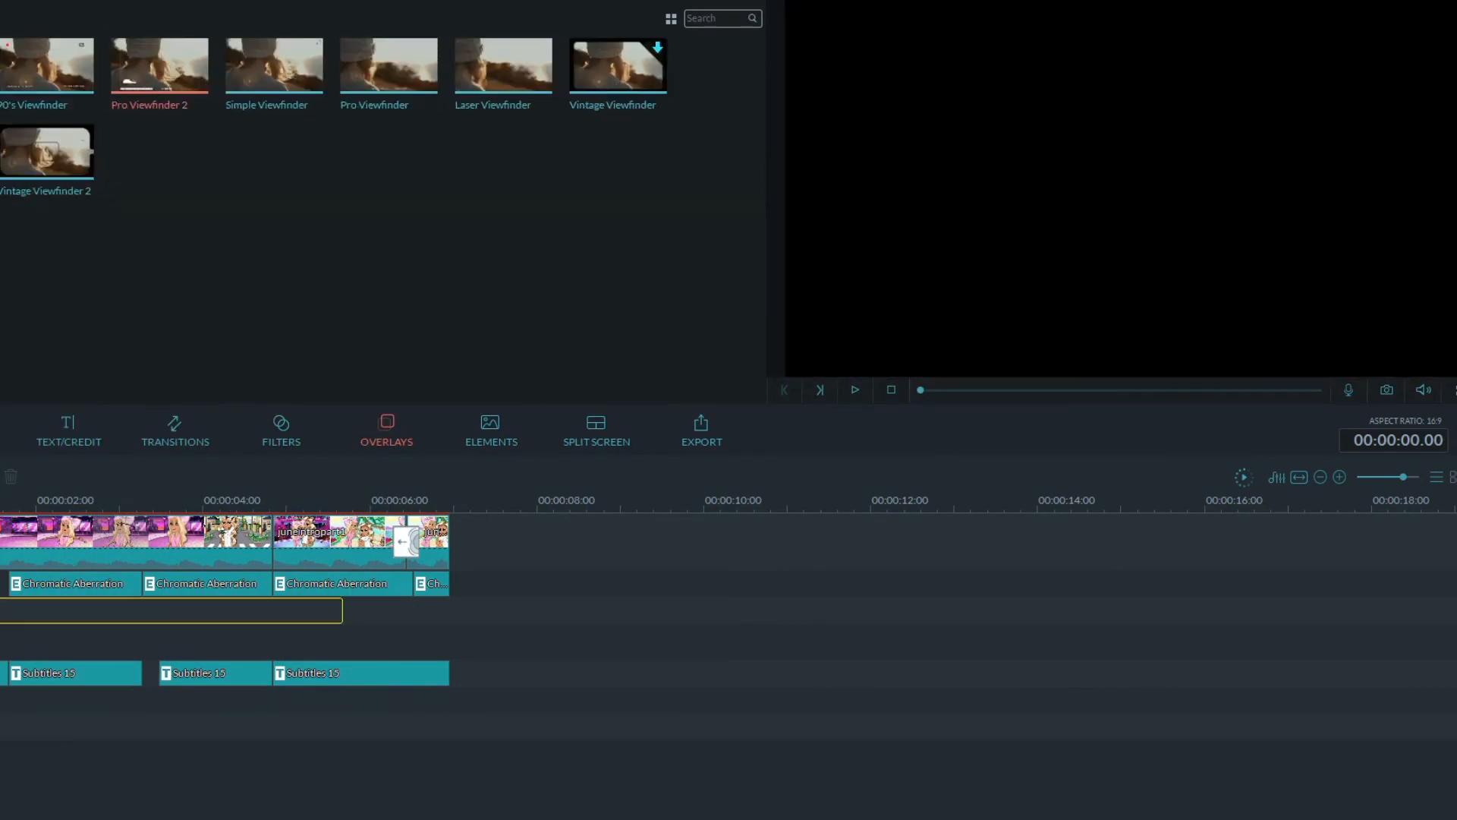
key("space")
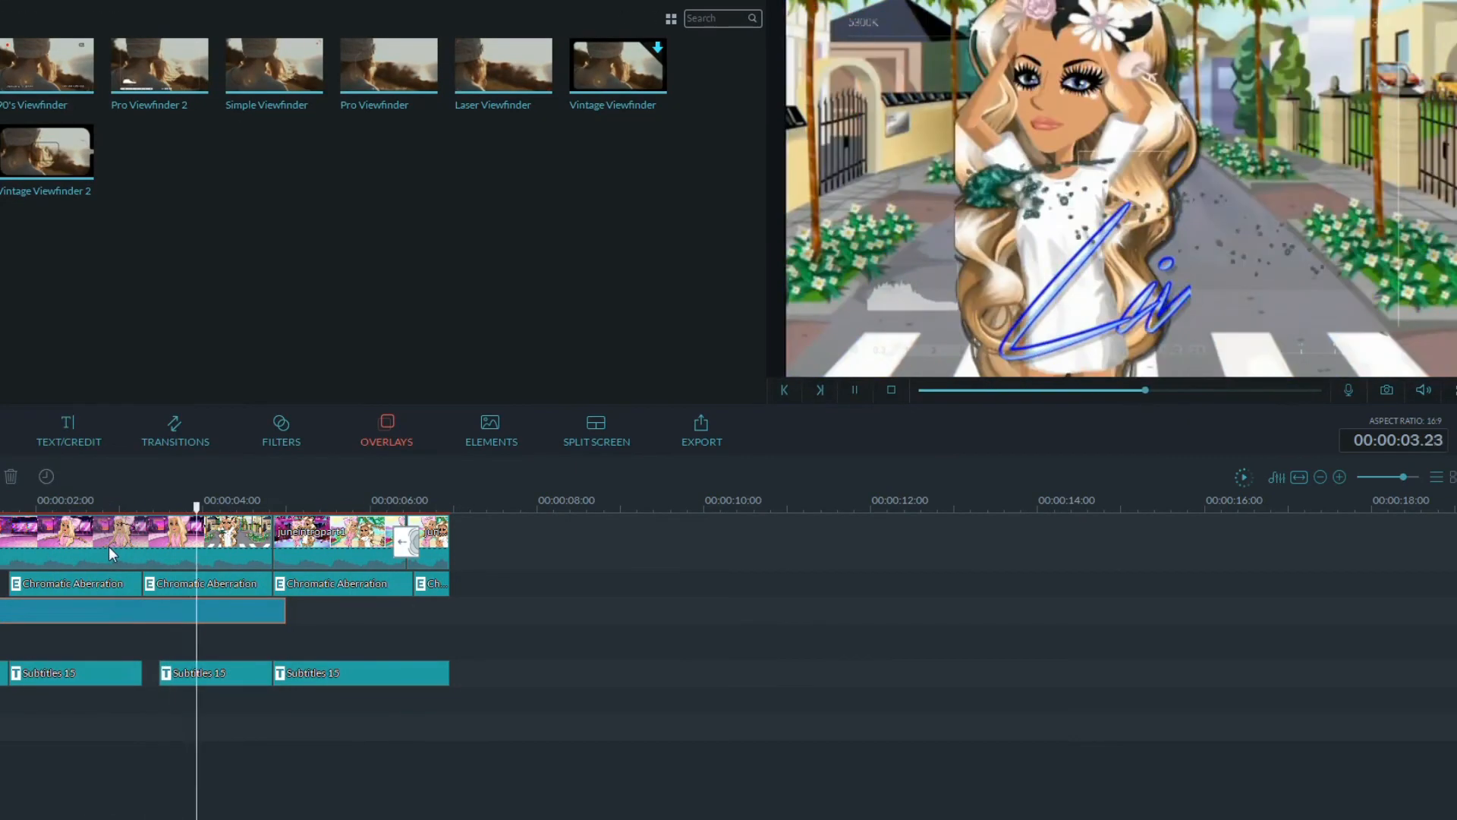
left_click_drag(285, 611, 450, 611)
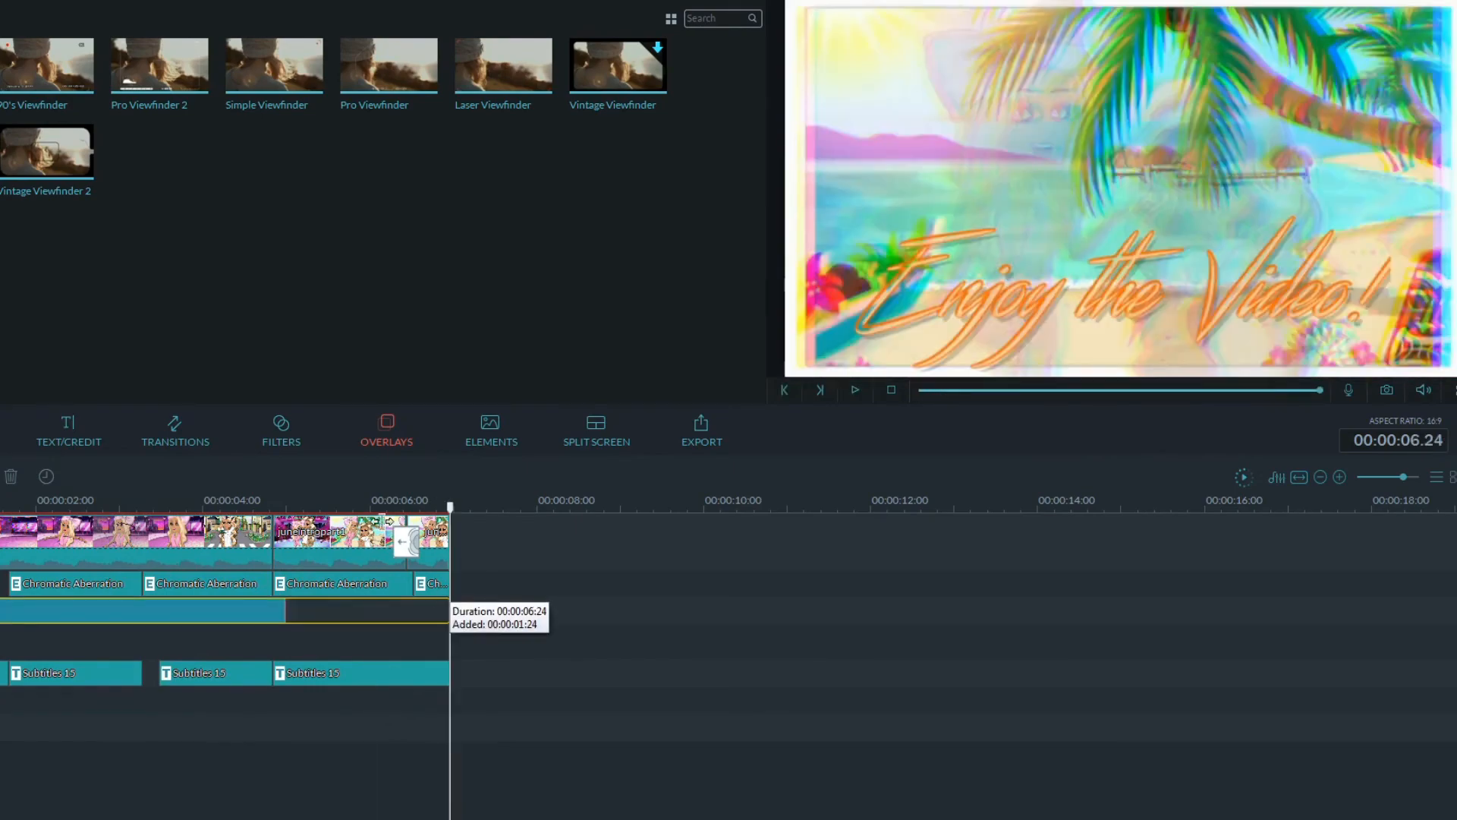
key("Delete")
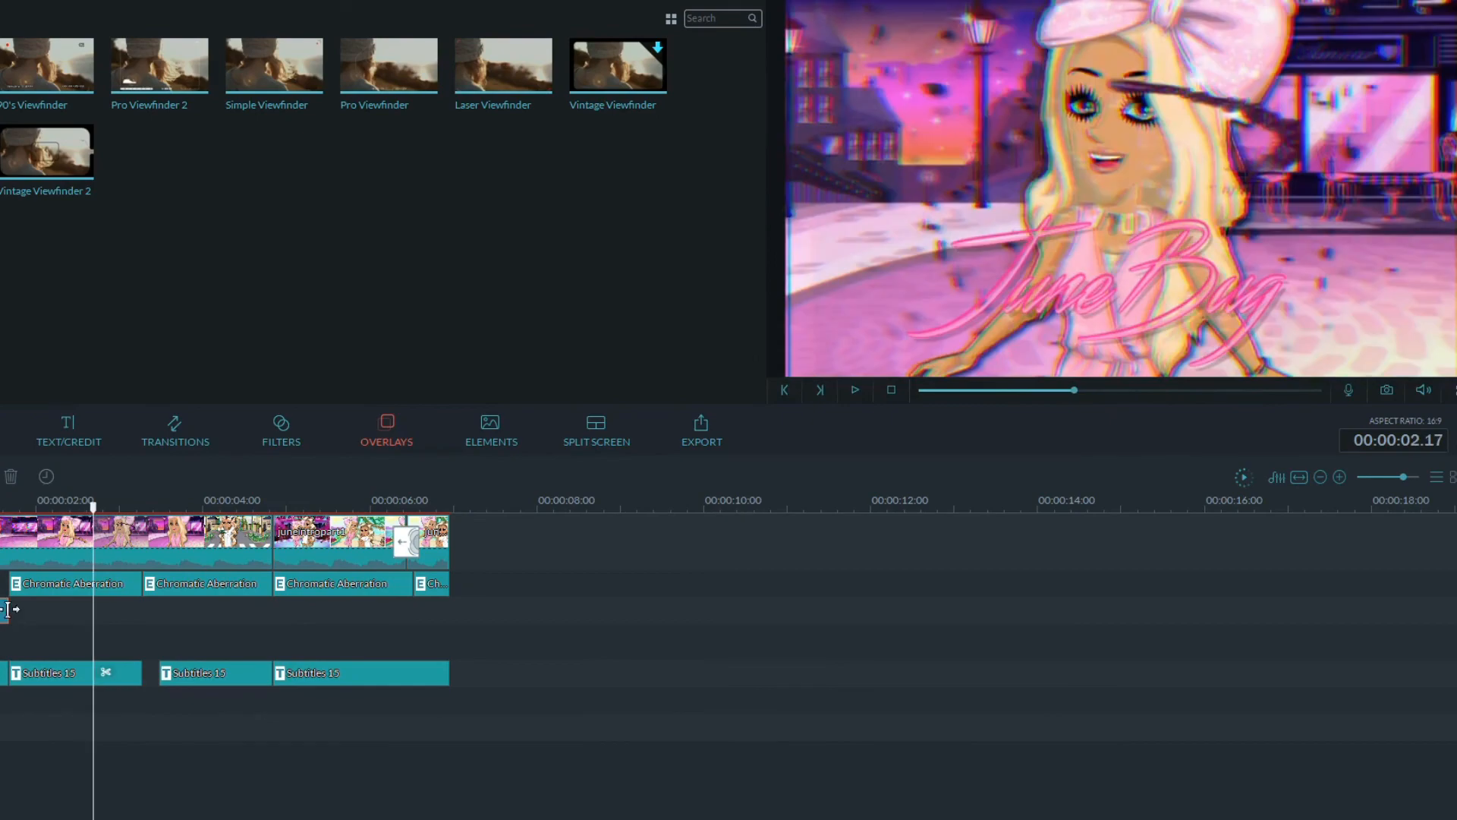
left_click_drag(7, 609, 460, 605)
key("space")
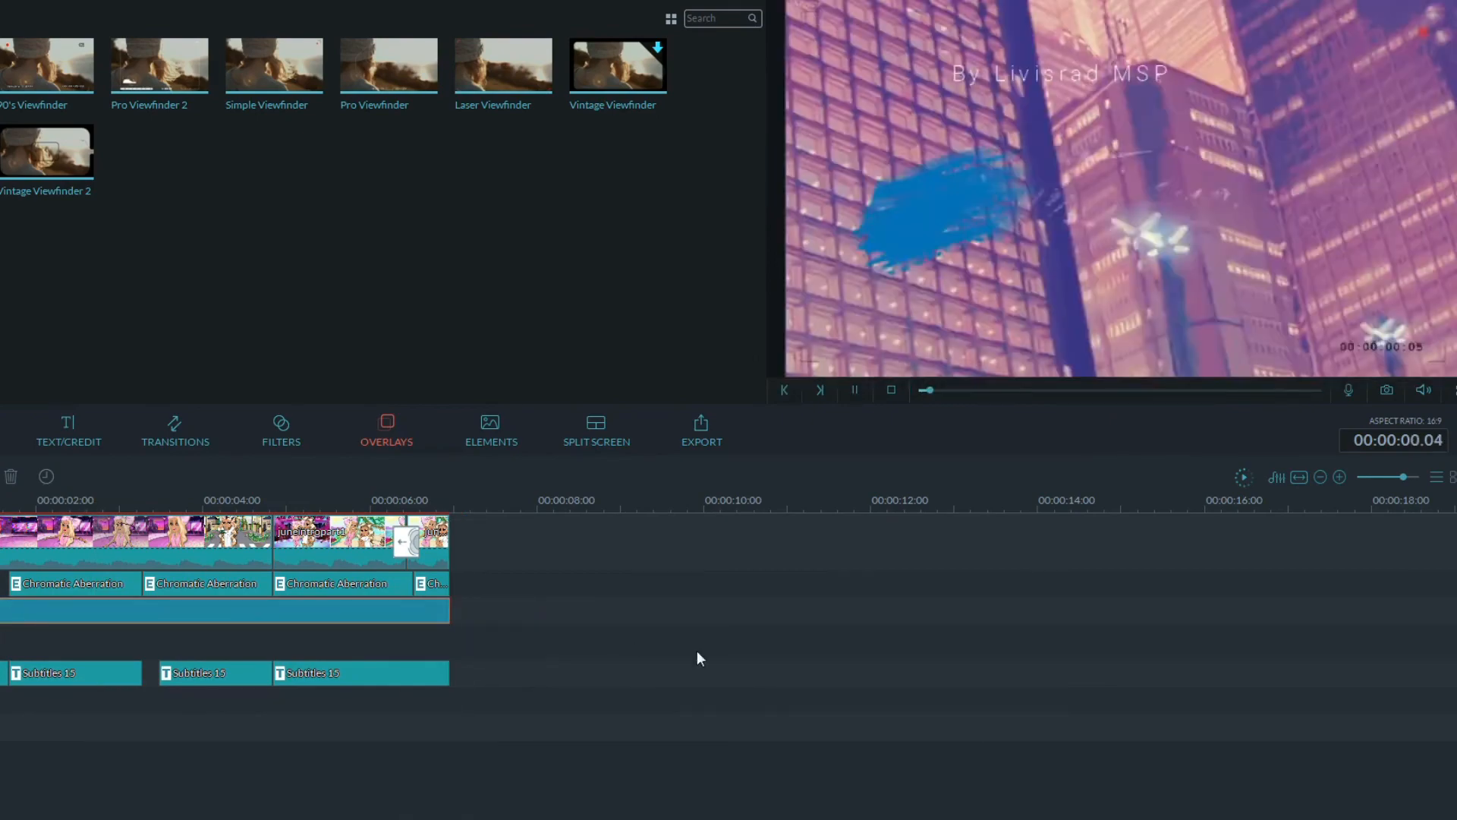
Put the 90's Viewfinder overlay over the opening "Introducing" section and delete the remaining Simple Viewfinder overlay.
left_click_drag(13, 81, 7, 610)
left_click(855, 392)
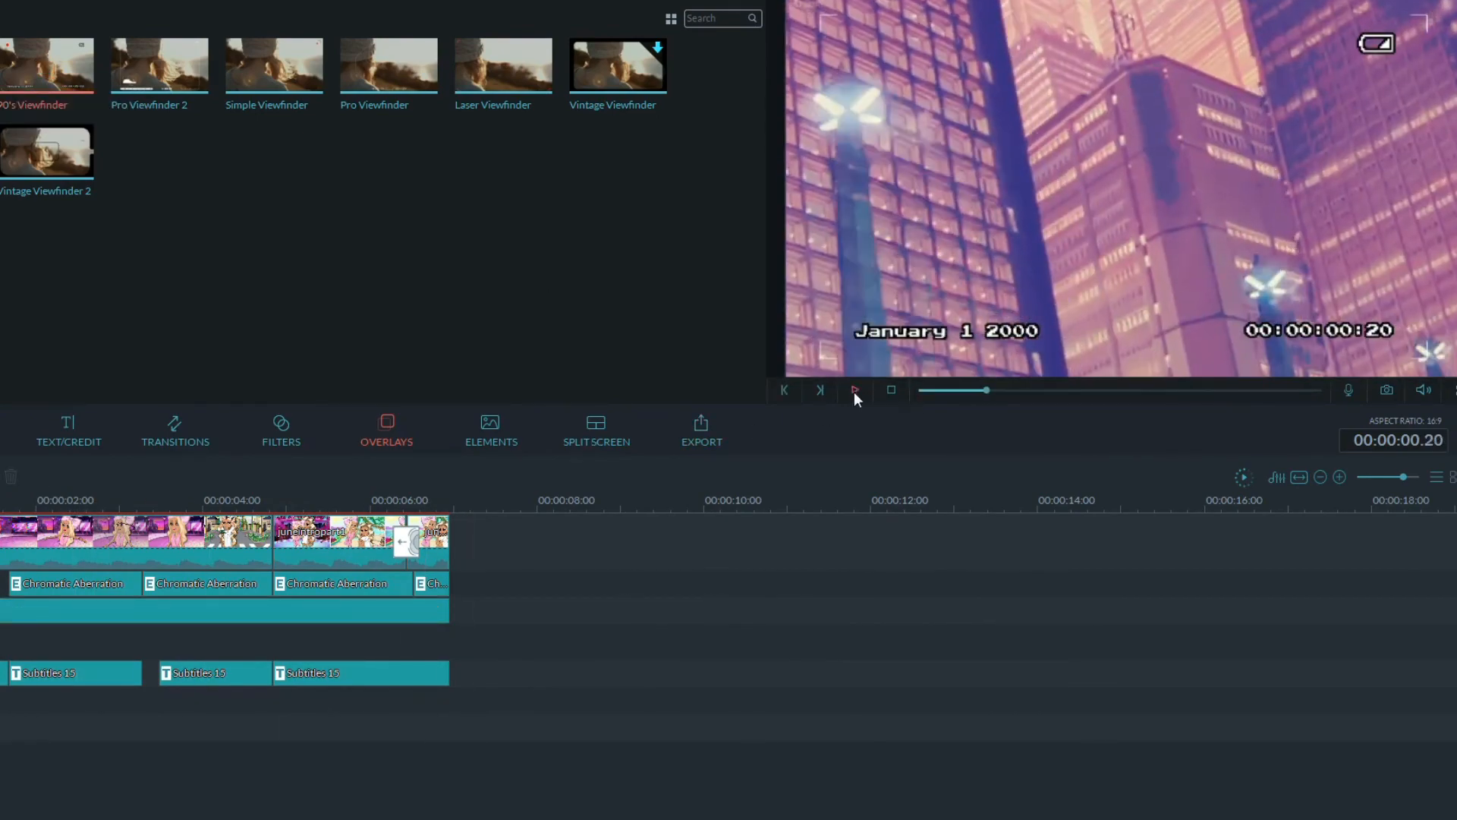
left_click(116, 618)
right_click(334, 608)
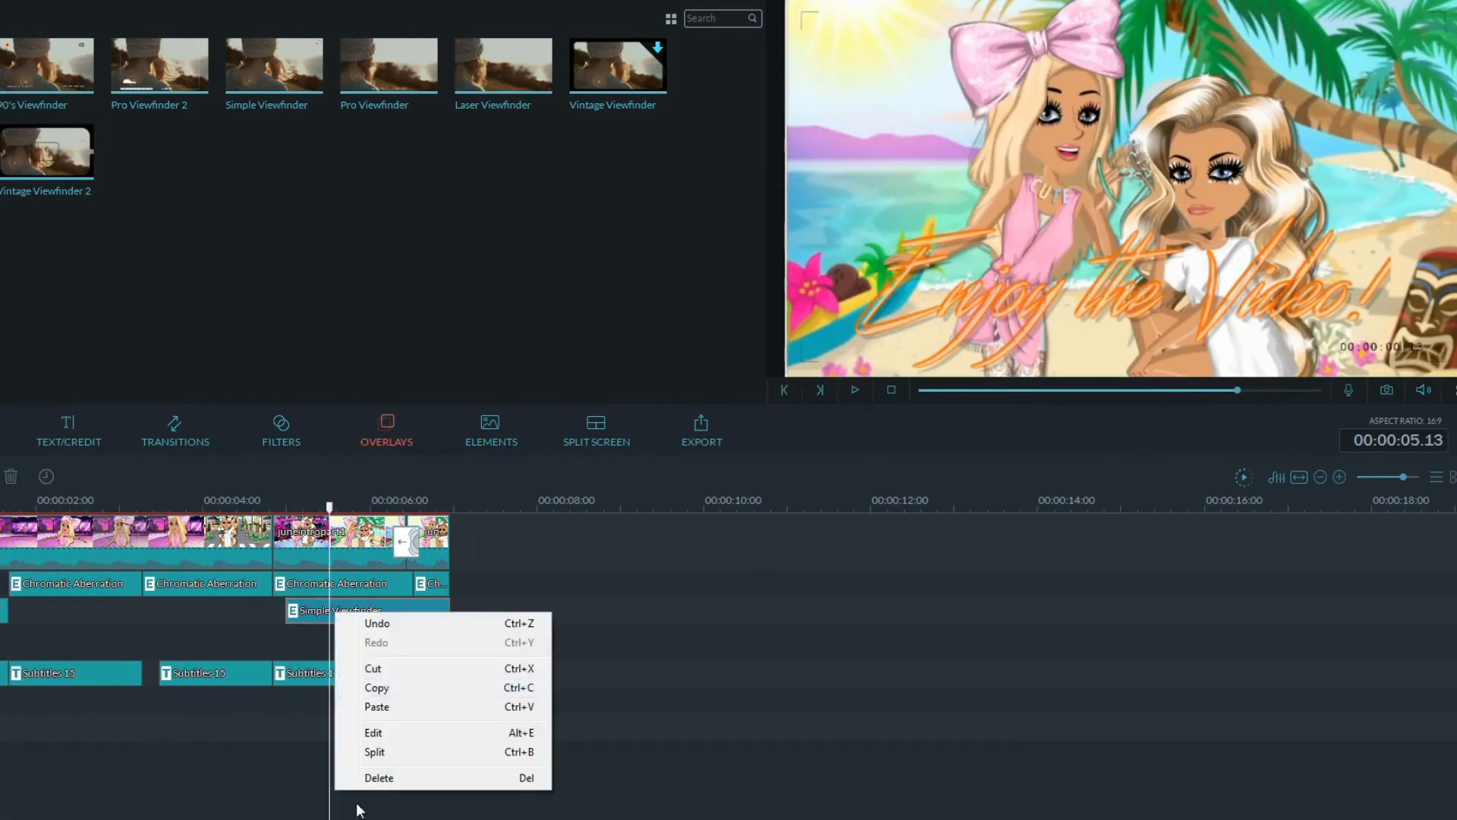
left_click(364, 805)
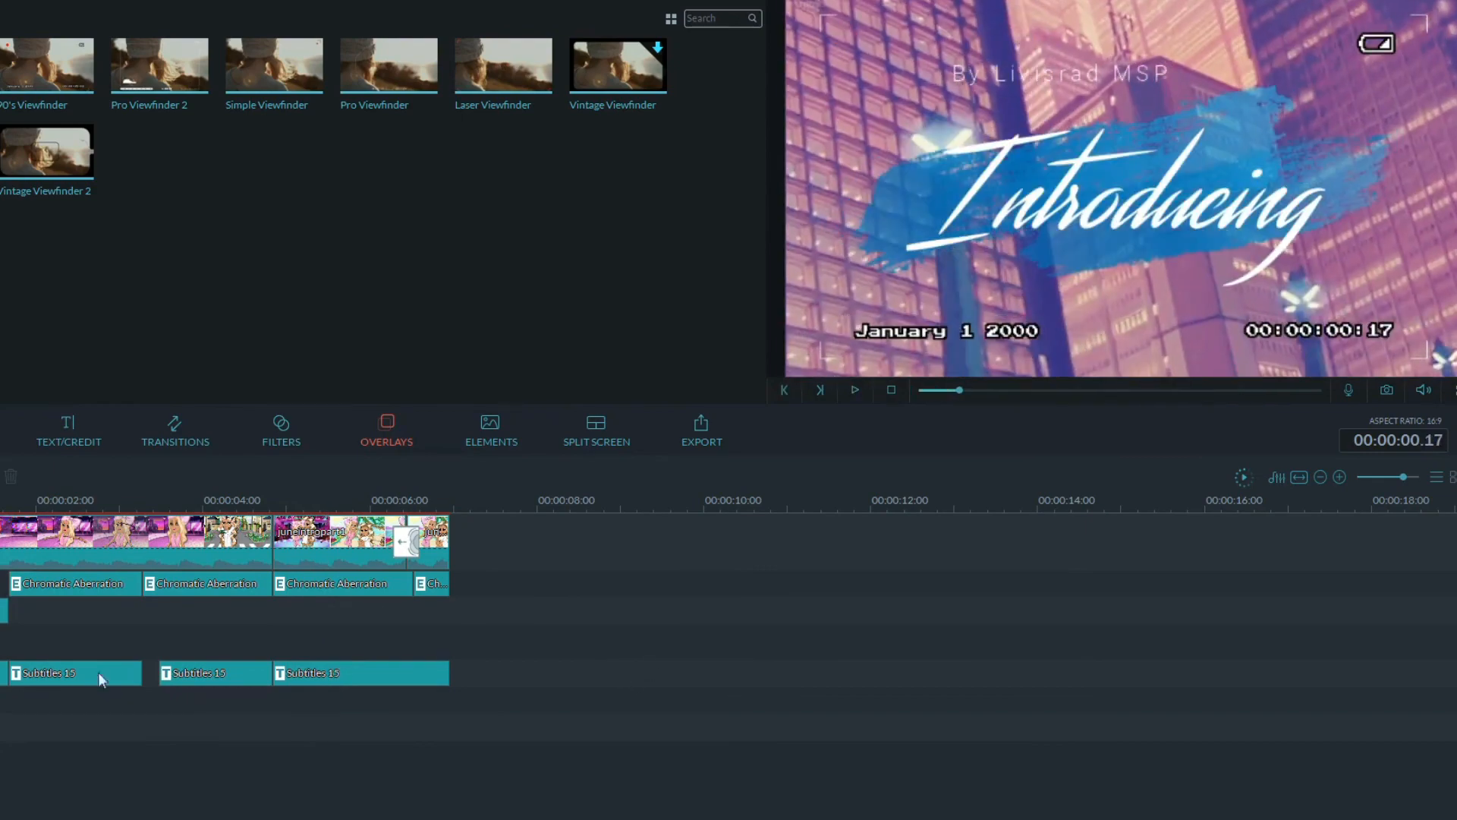
Divide the Chromatic Aberration filters after 00:00:04.21 into three shorter clips and check the picture at 00:00:03.11.
double_click(114, 583)
left_click(727, 441)
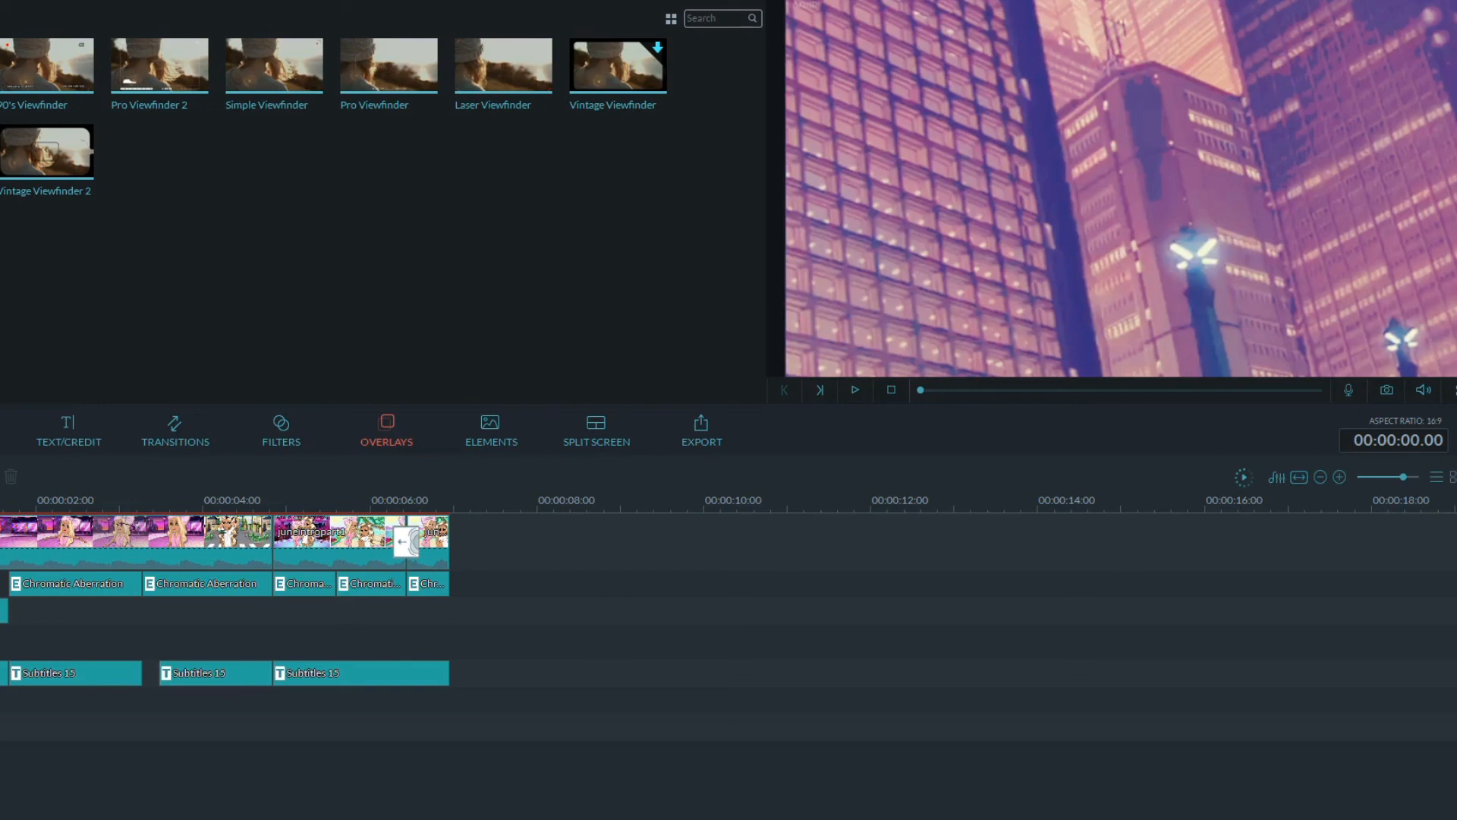
left_click_drag(109, 556, 158, 561)
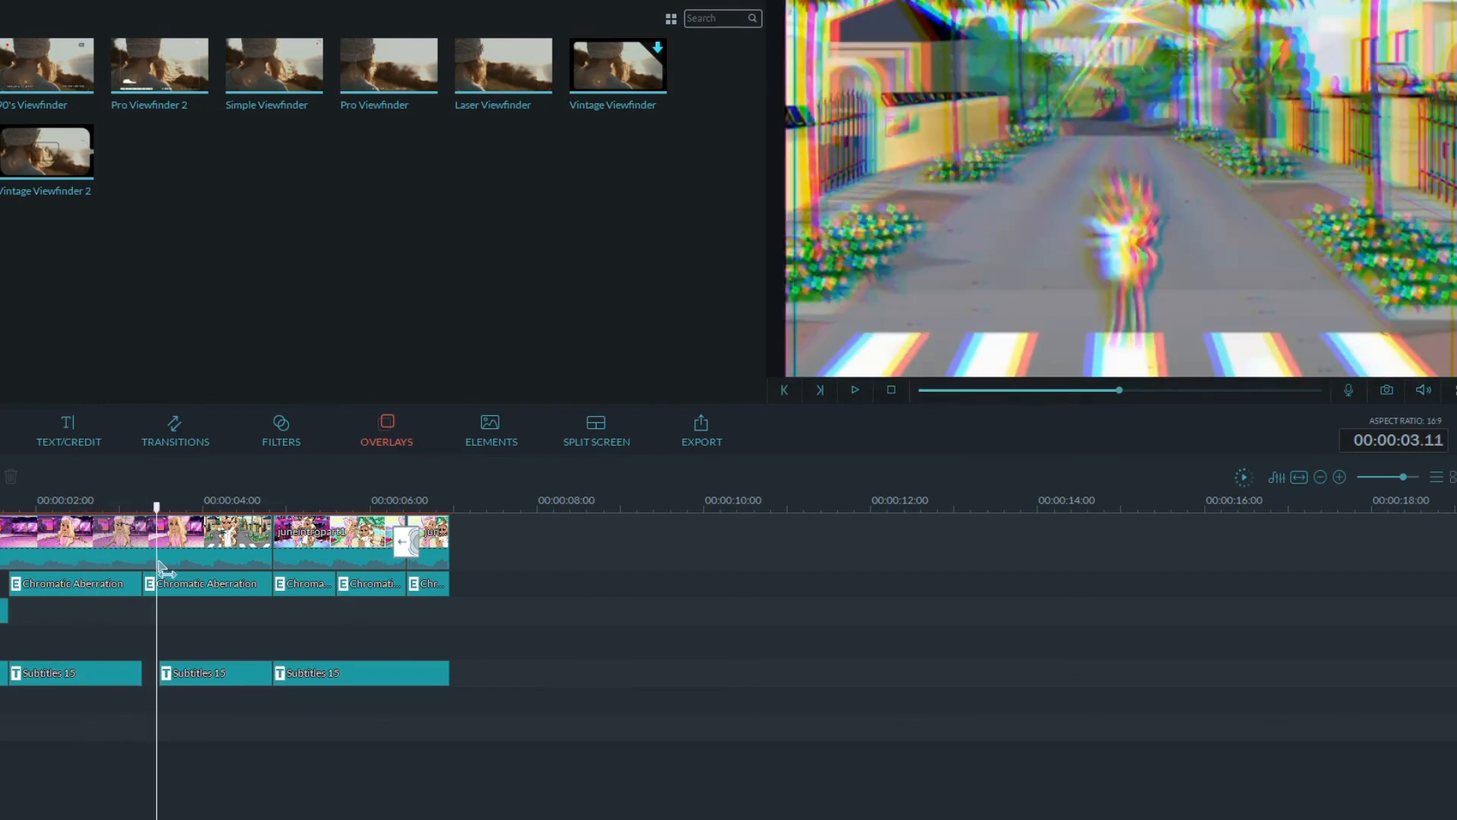